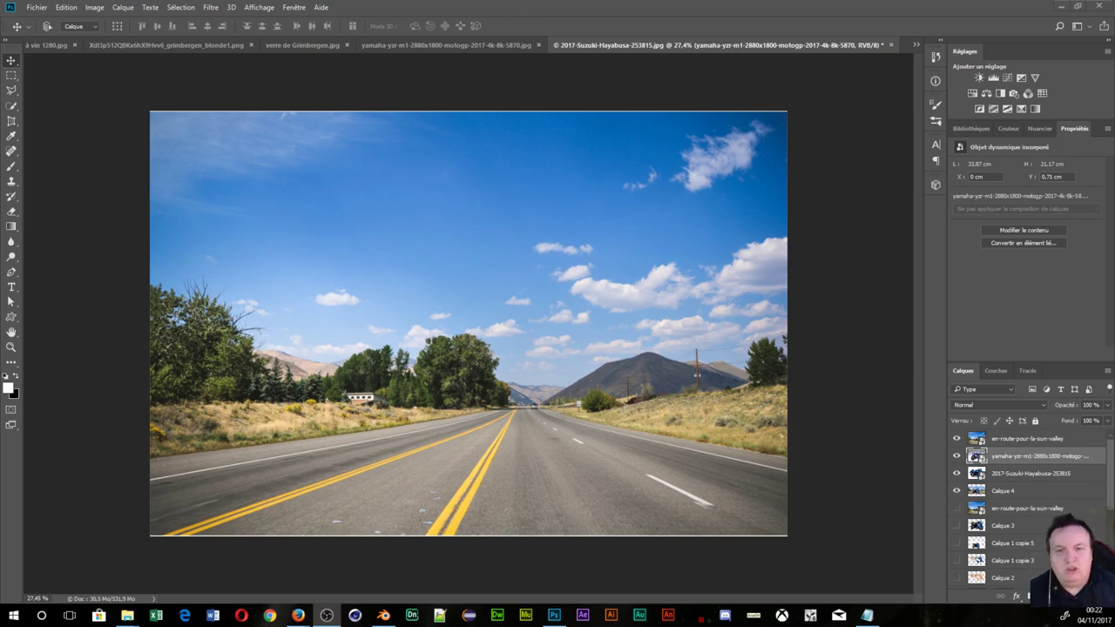
- Hide the road landscape layer to reveal the Yamaha bike
scroll(352, 380, up, 5)
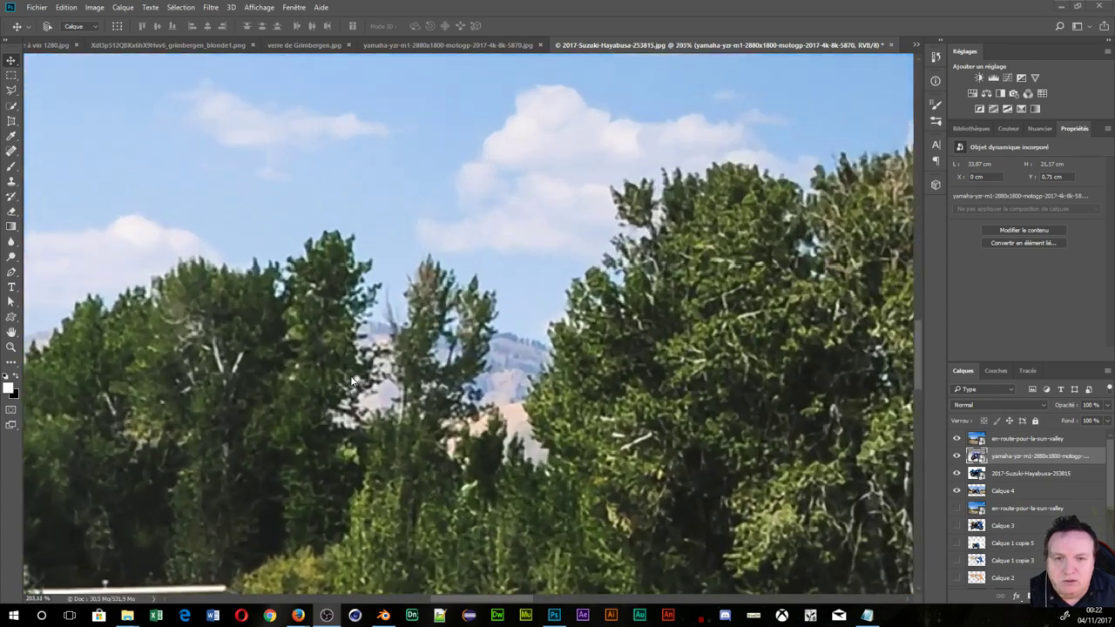
scroll(321, 362, down, 5)
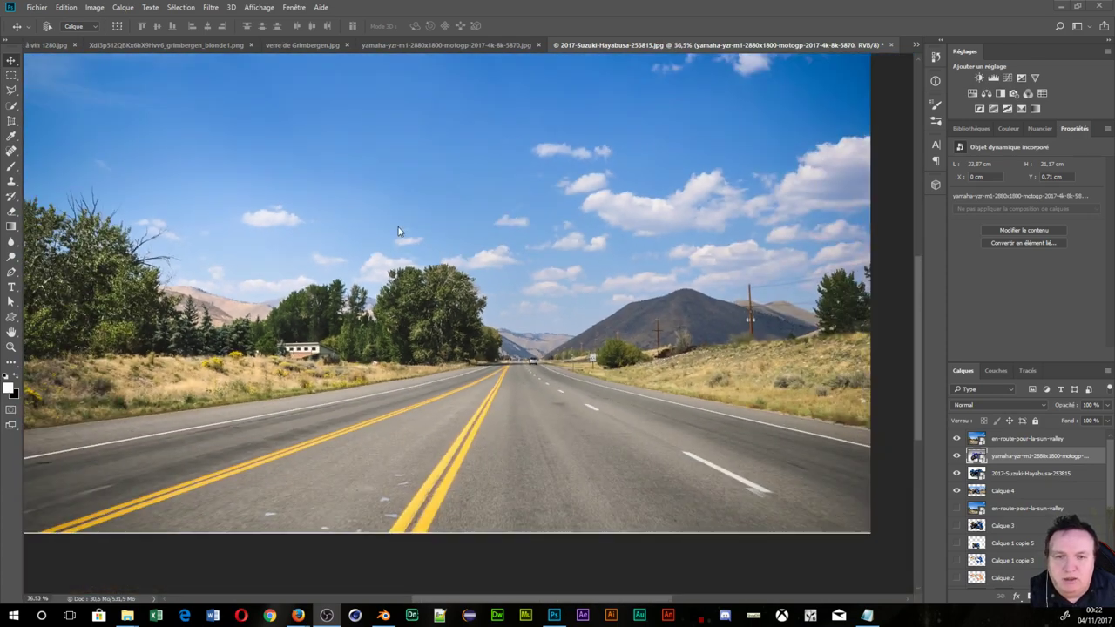
scroll(398, 231, up, 1)
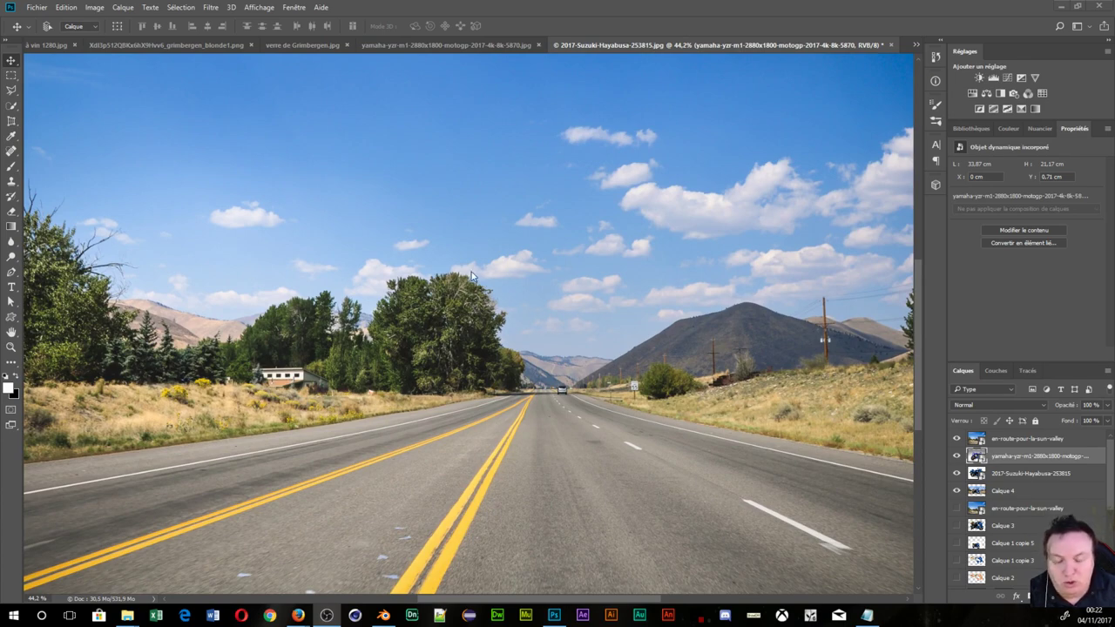
scroll(371, 369, down, 1)
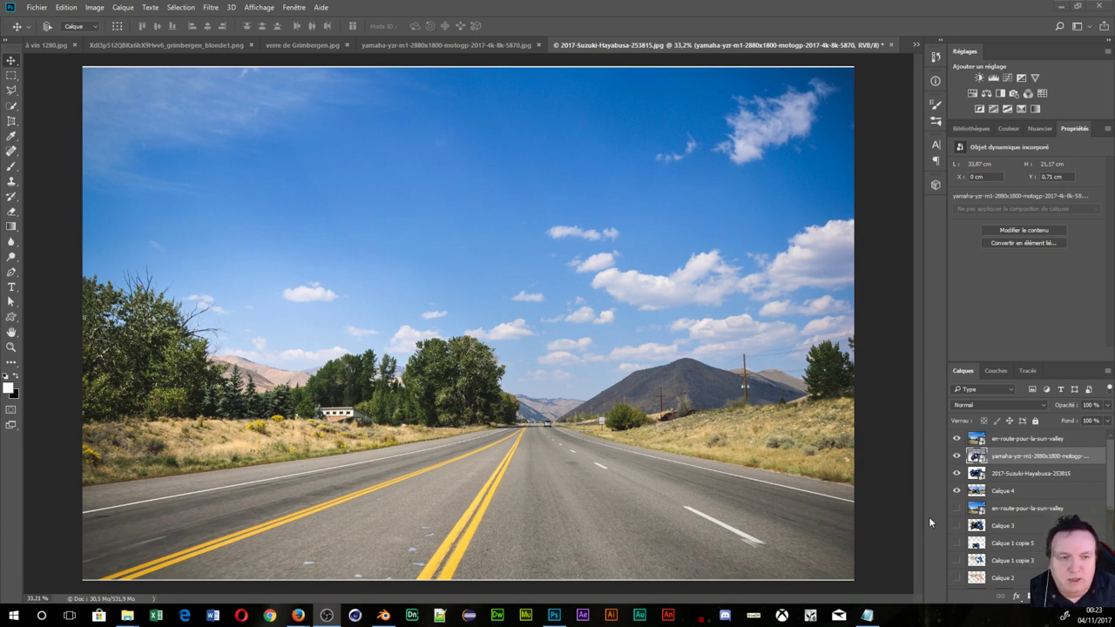
click(957, 440)
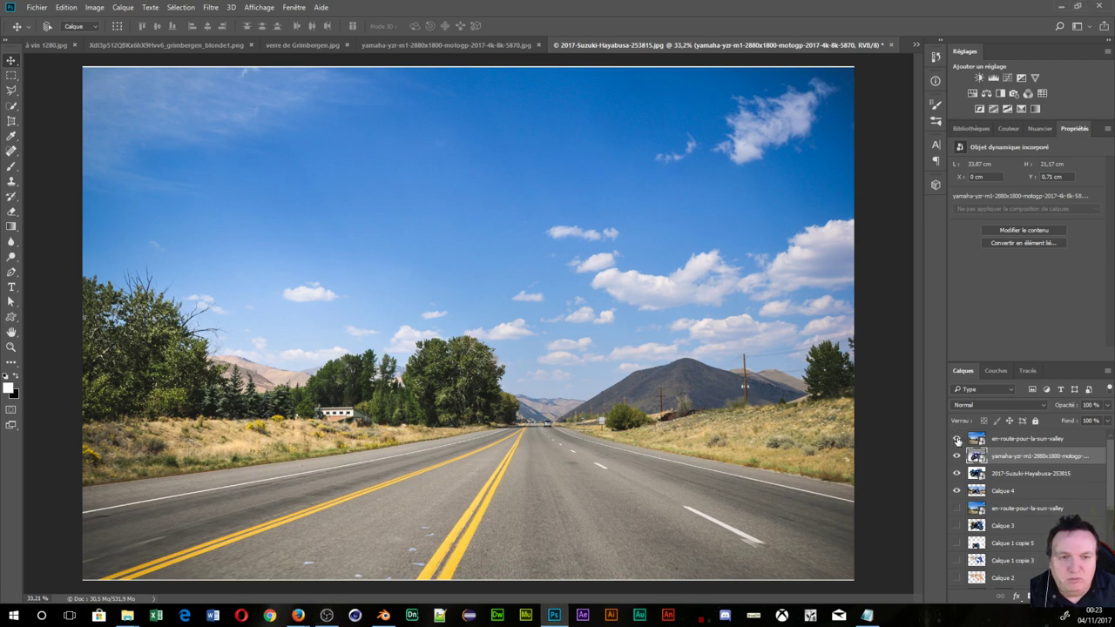
click(957, 440)
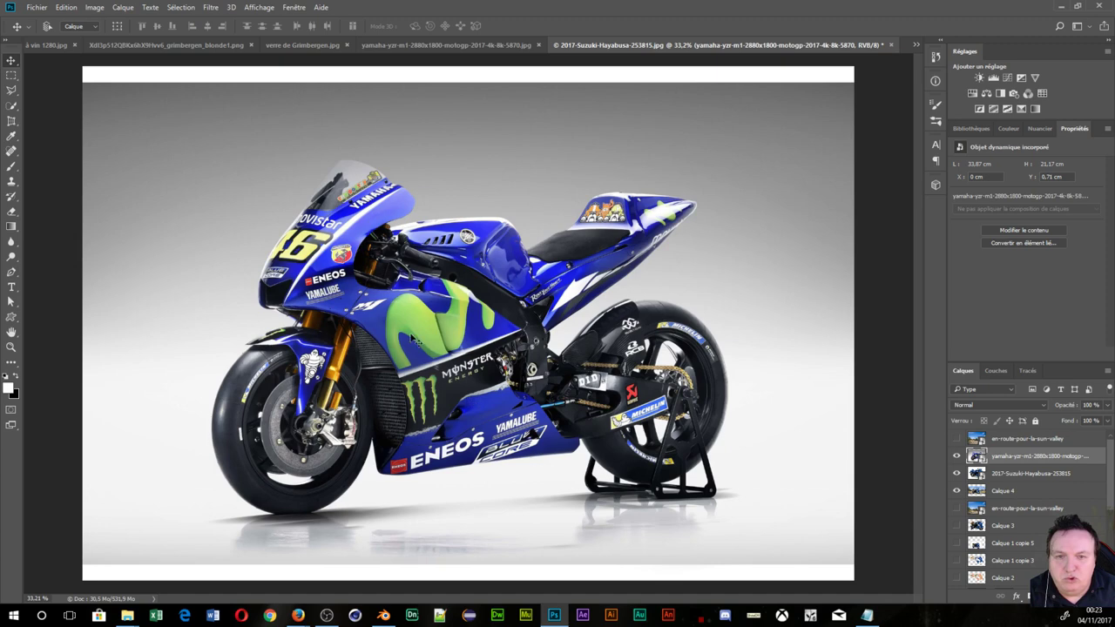
- Toggle the Yamaha layer repeatedly to compare it with the Suzuki, leaving it hidden
click(956, 456)
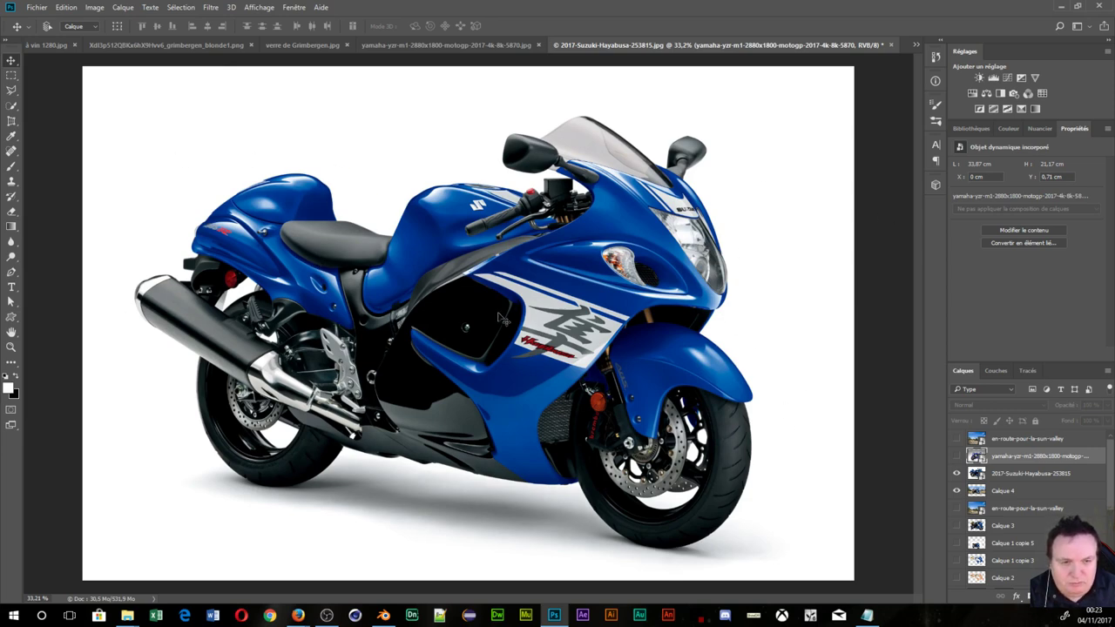
click(956, 456)
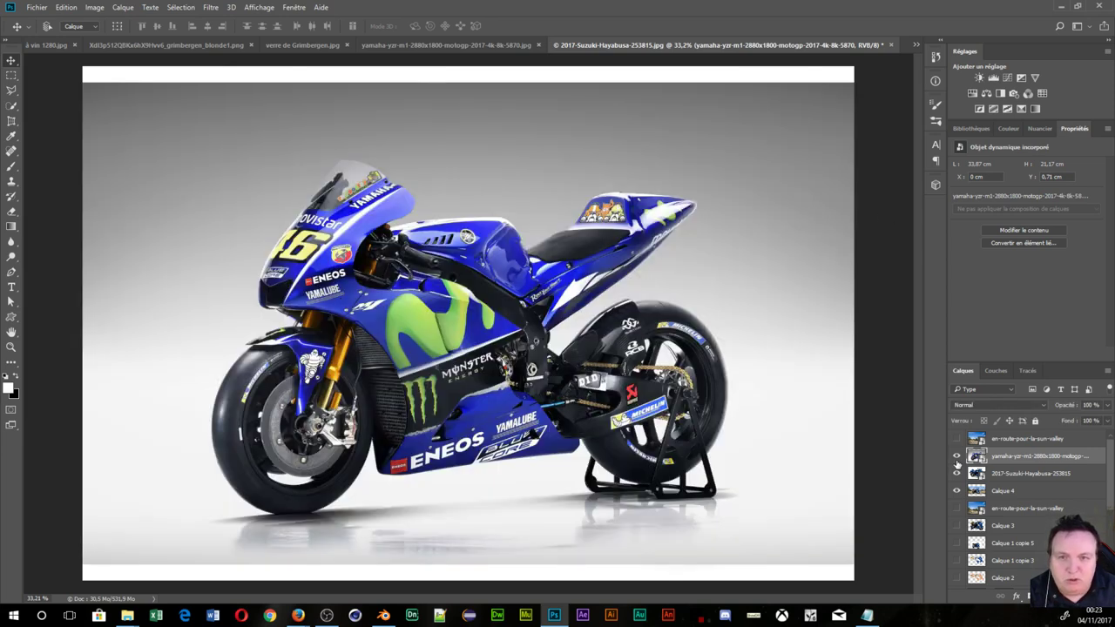
click(956, 456)
click(956, 456)
click(956, 456)
click(956, 456)
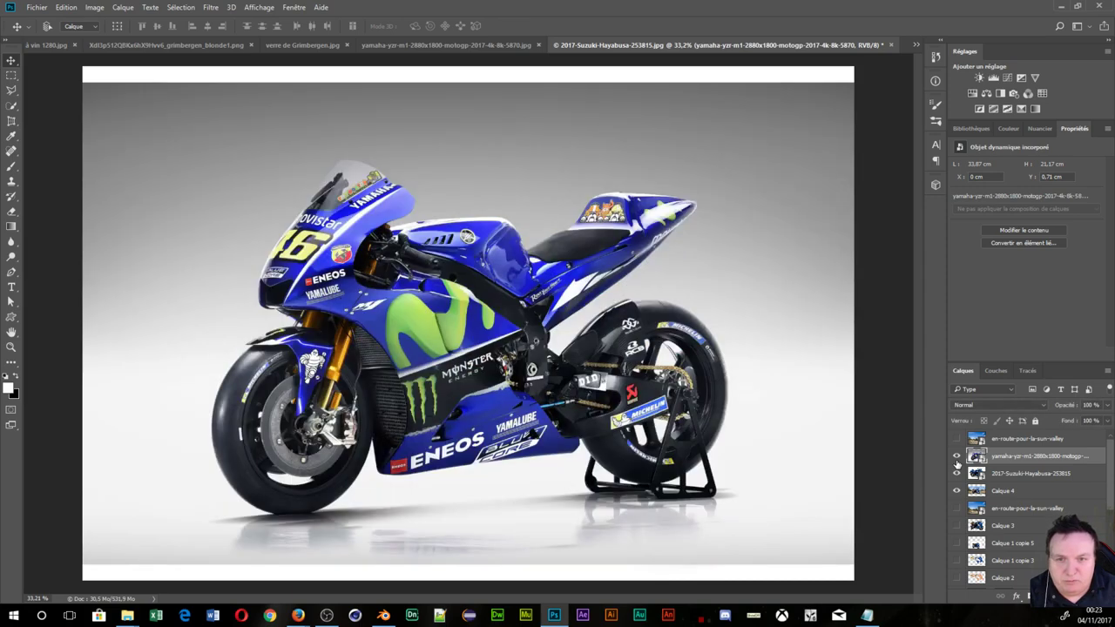
click(956, 456)
- Compare Suzuki and Yamaha again, then hide the Suzuki photo so Calque 4 shows
click(956, 459)
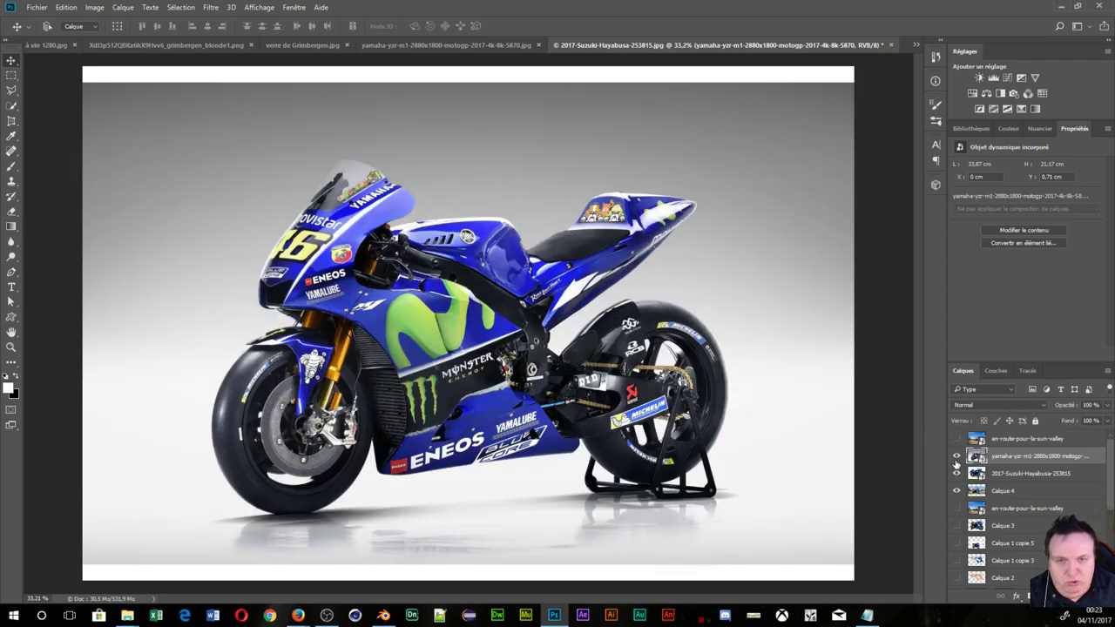
click(956, 460)
click(956, 459)
click(956, 460)
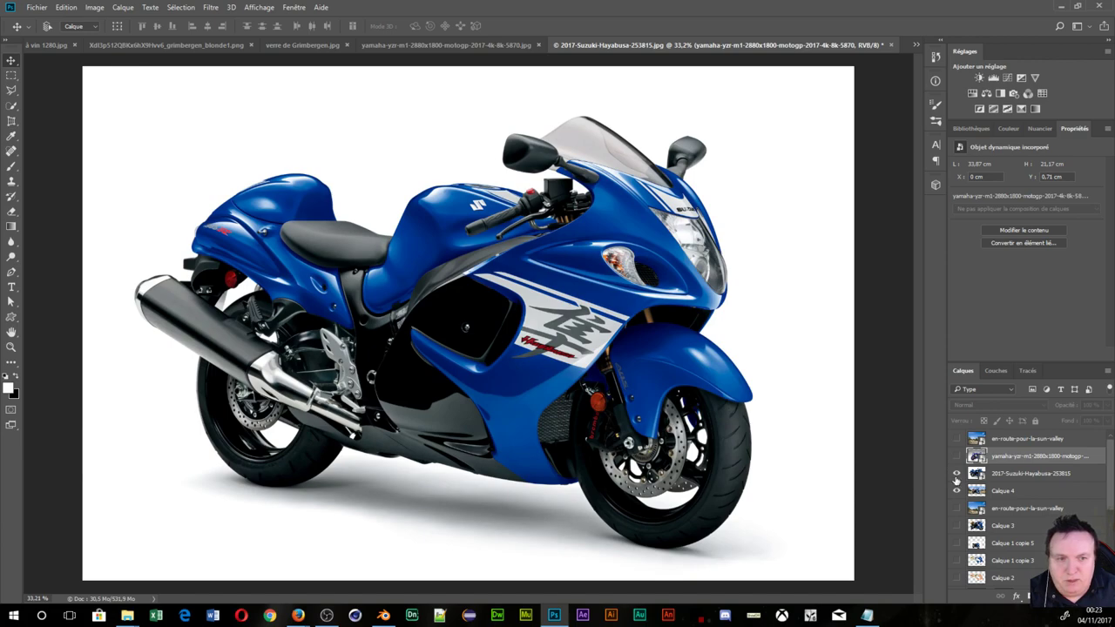
click(956, 475)
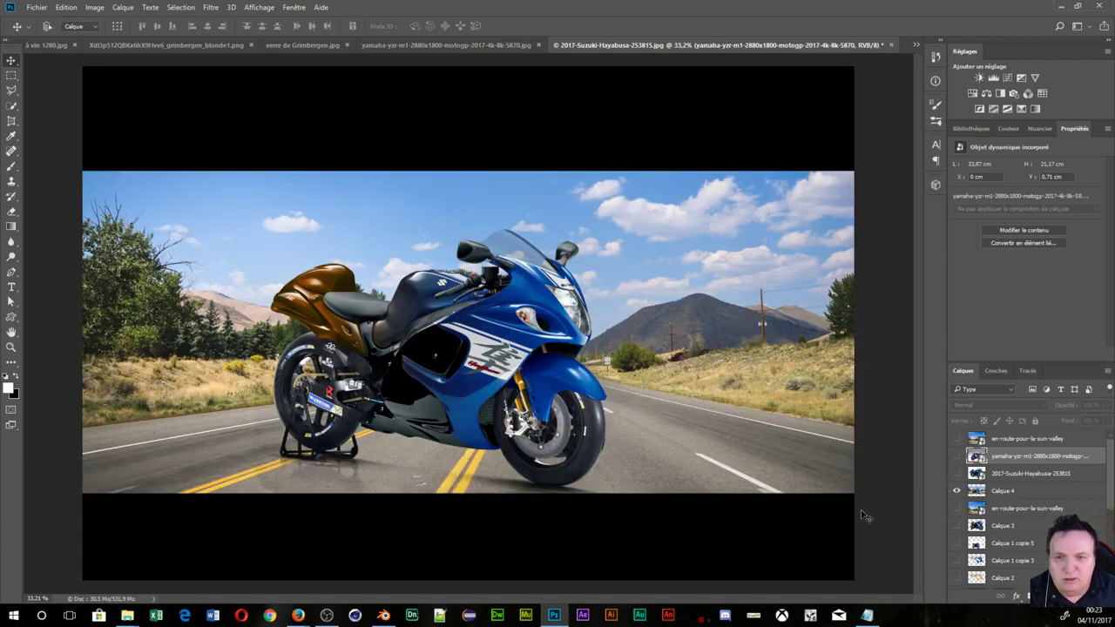
scroll(329, 516, up, 3)
scroll(330, 515, up, 1)
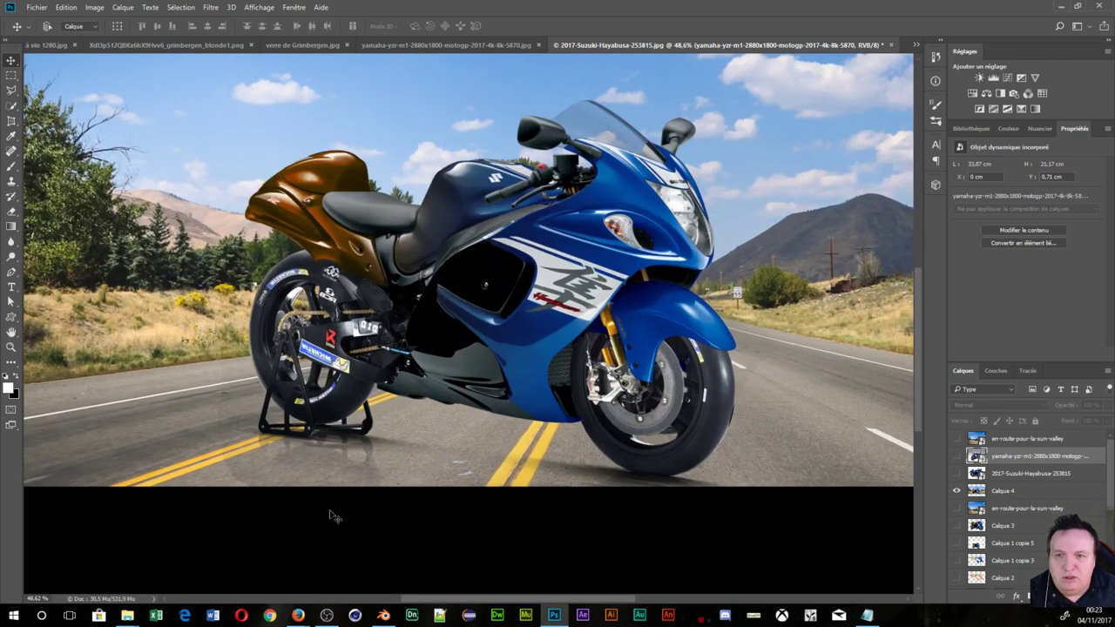
scroll(331, 515, up, 1)
scroll(331, 515, down, 1)
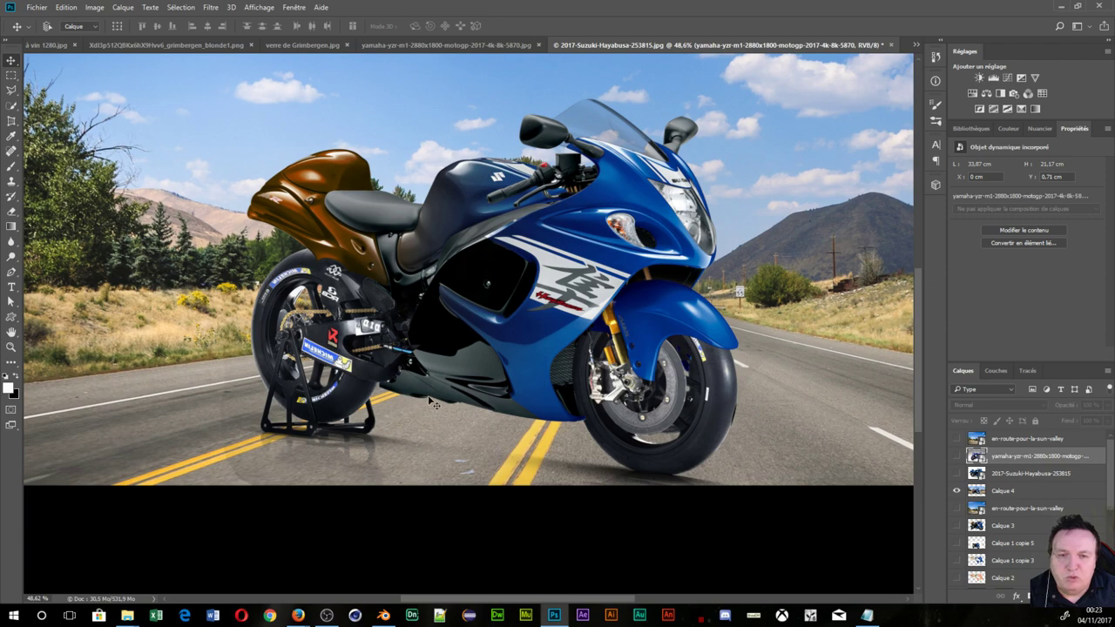
scroll(452, 444, down, 2)
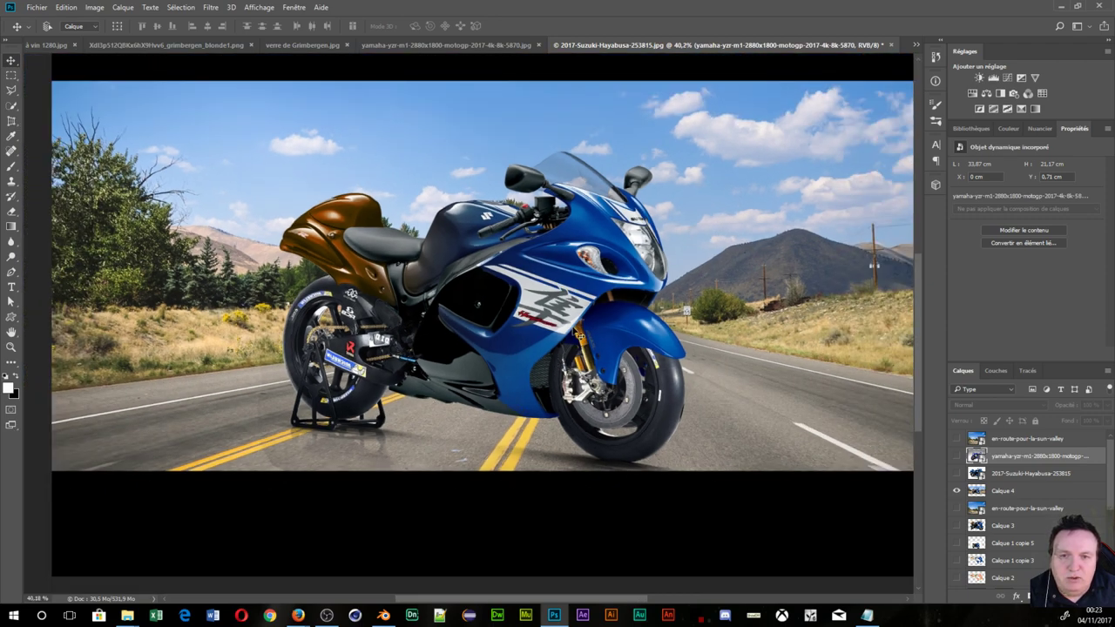
scroll(600, 400, up, 2)
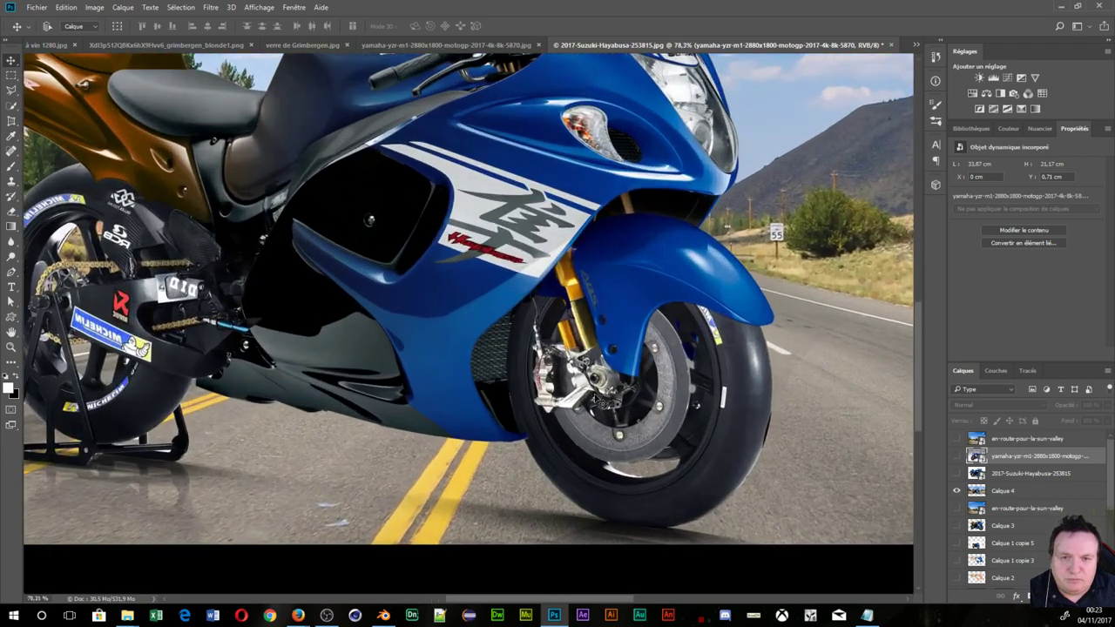
scroll(601, 399, up, 2)
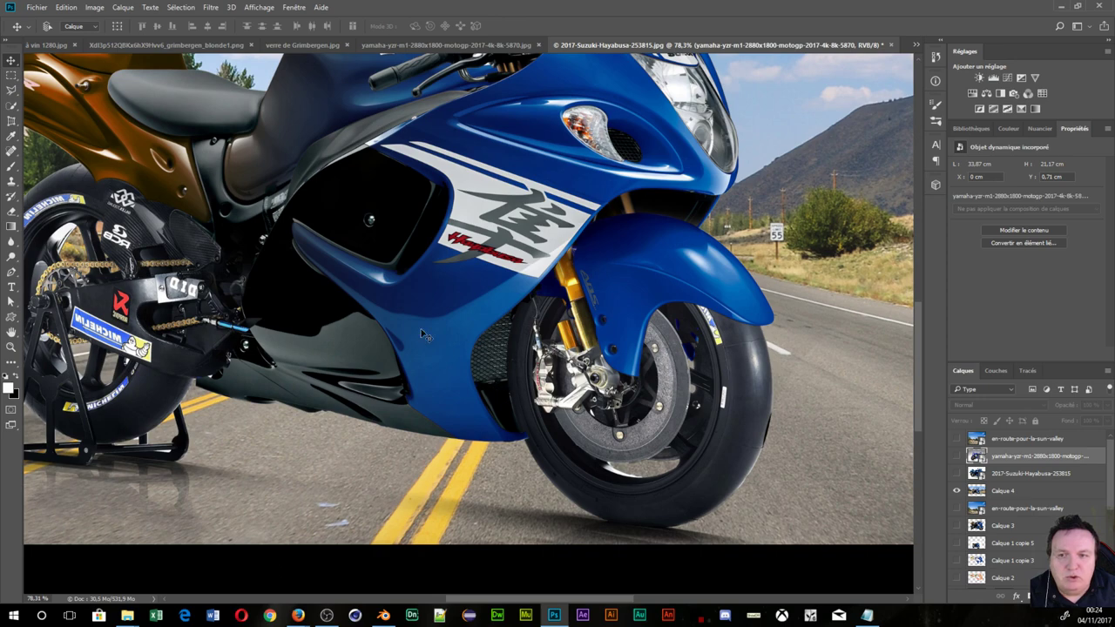
scroll(409, 331, down, 2)
scroll(206, 222, down, 1)
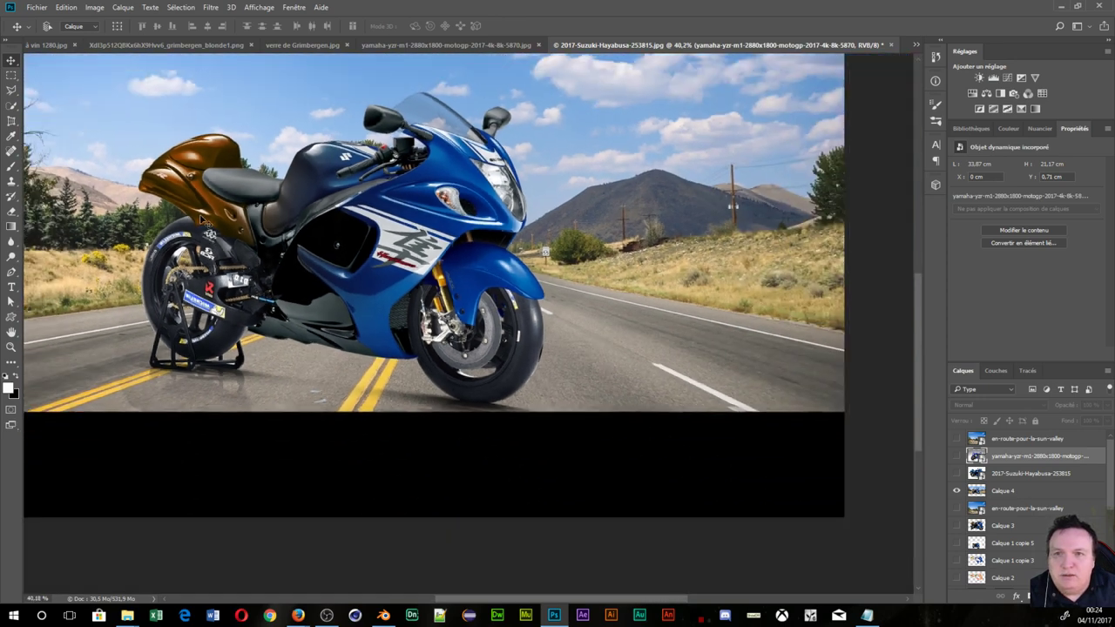
scroll(209, 222, down, 1)
scroll(440, 365, up, 1)
scroll(445, 369, up, 1)
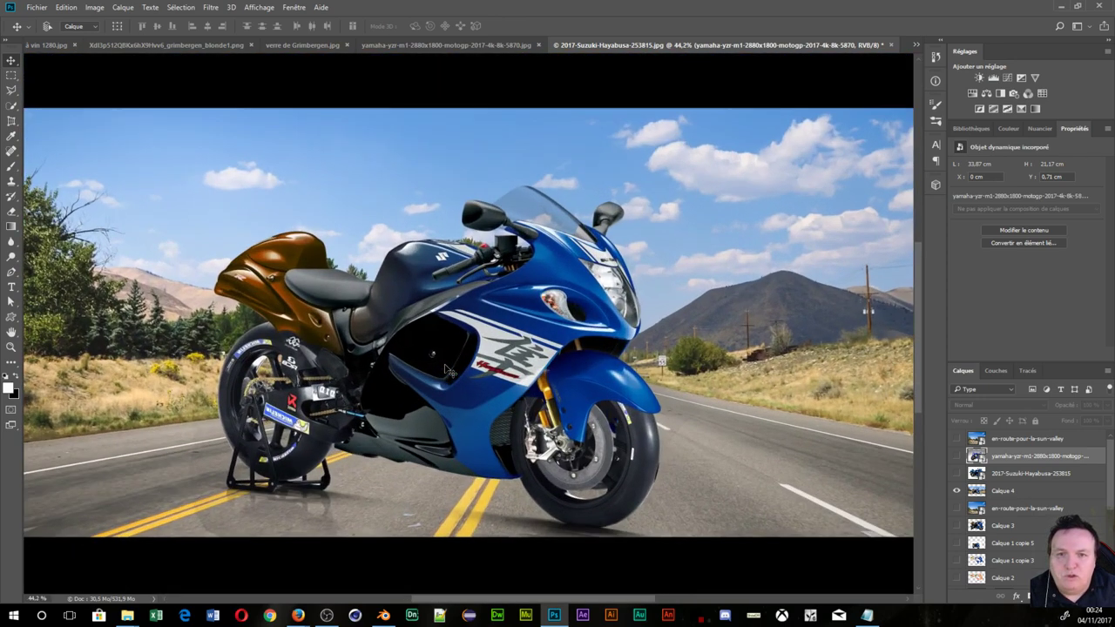
scroll(449, 371, down, 1)
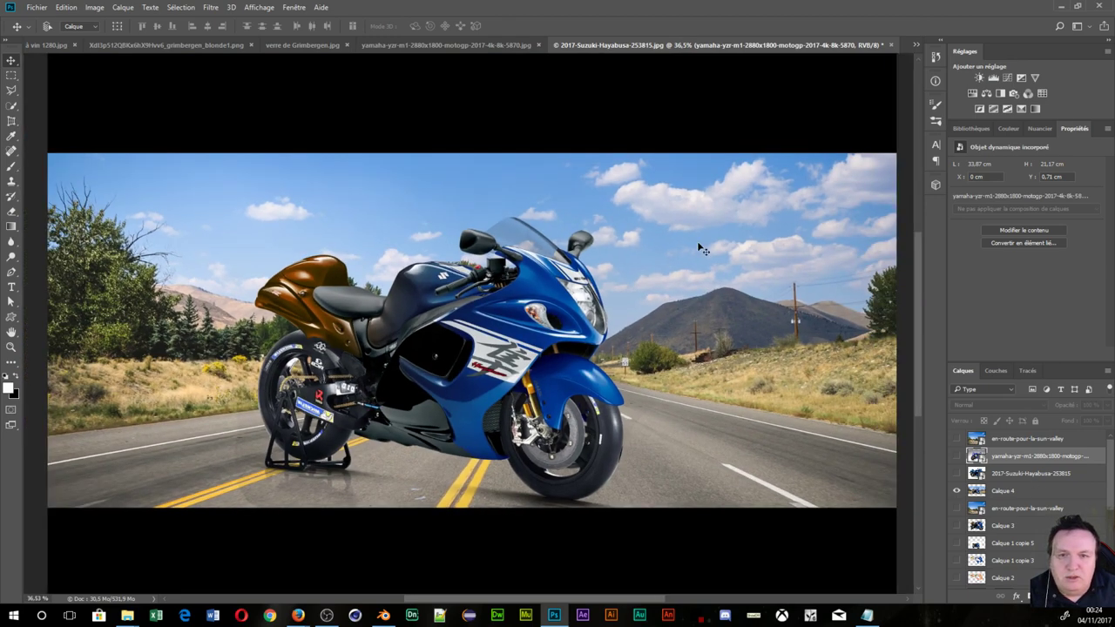
scroll(488, 349, up, 2)
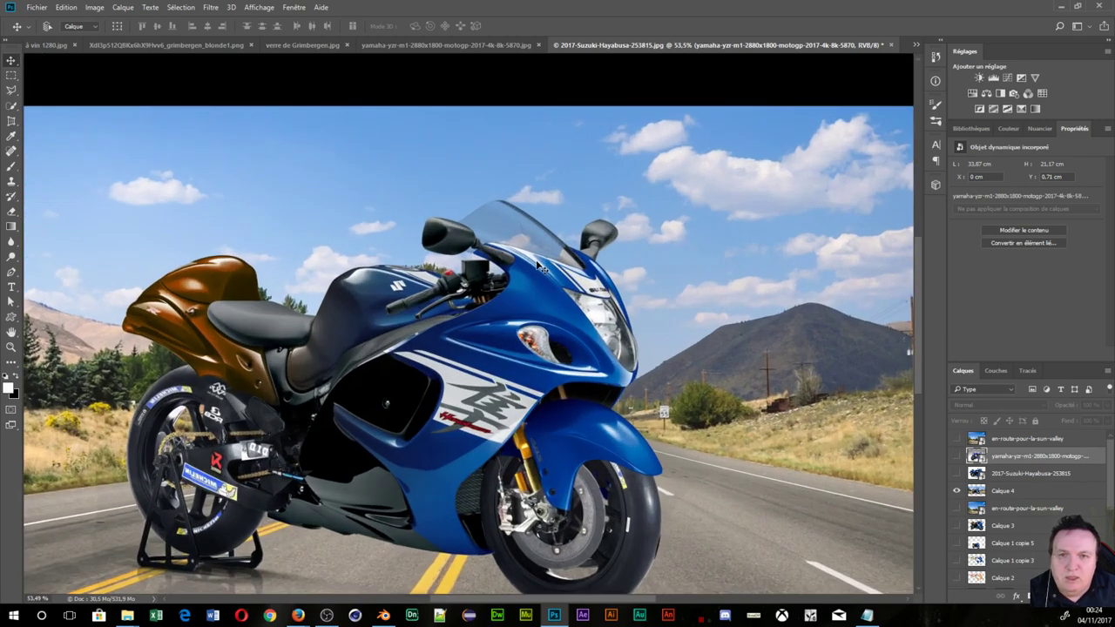
scroll(505, 296, up, 3)
scroll(515, 272, up, 2)
scroll(516, 270, up, 3)
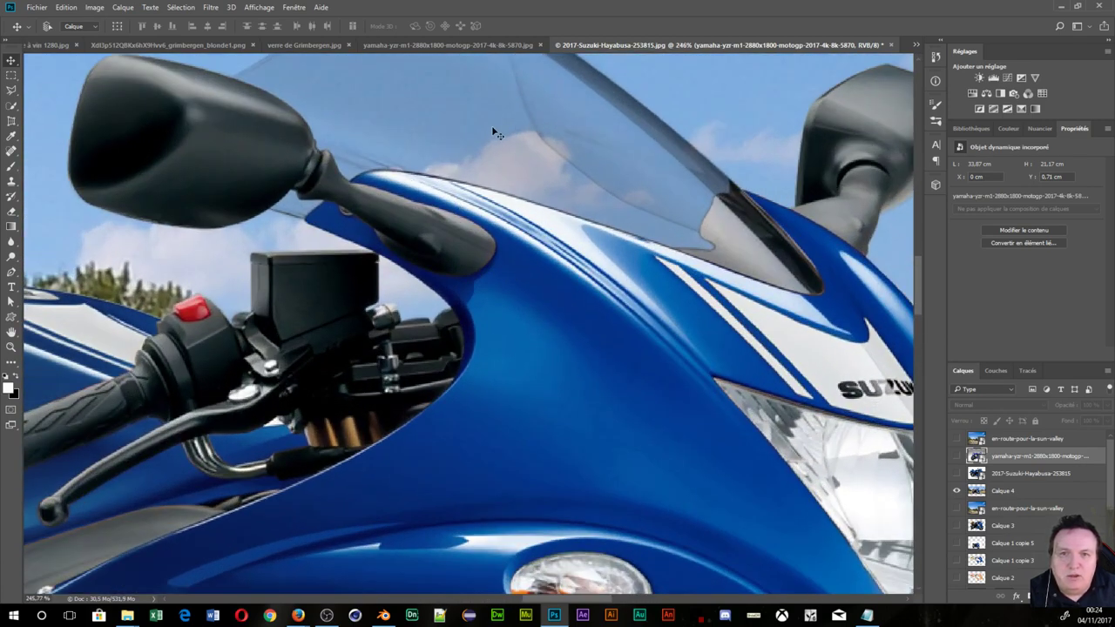
scroll(518, 148, down, 2)
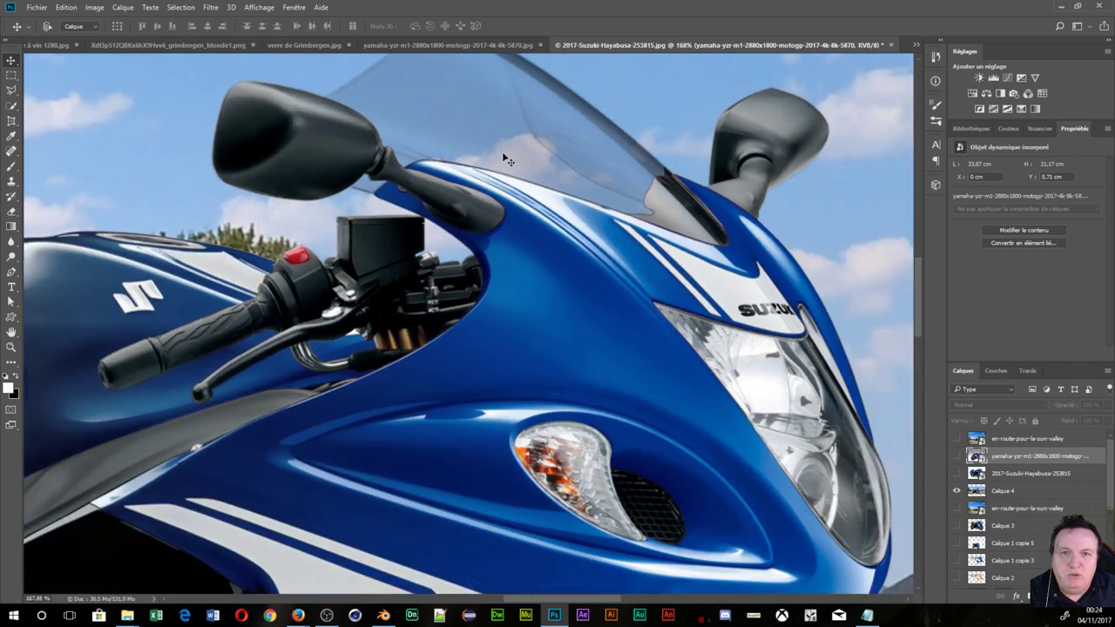
scroll(509, 160, down, 1)
scroll(269, 214, down, 1)
scroll(267, 218, down, 1)
scroll(261, 218, down, 1)
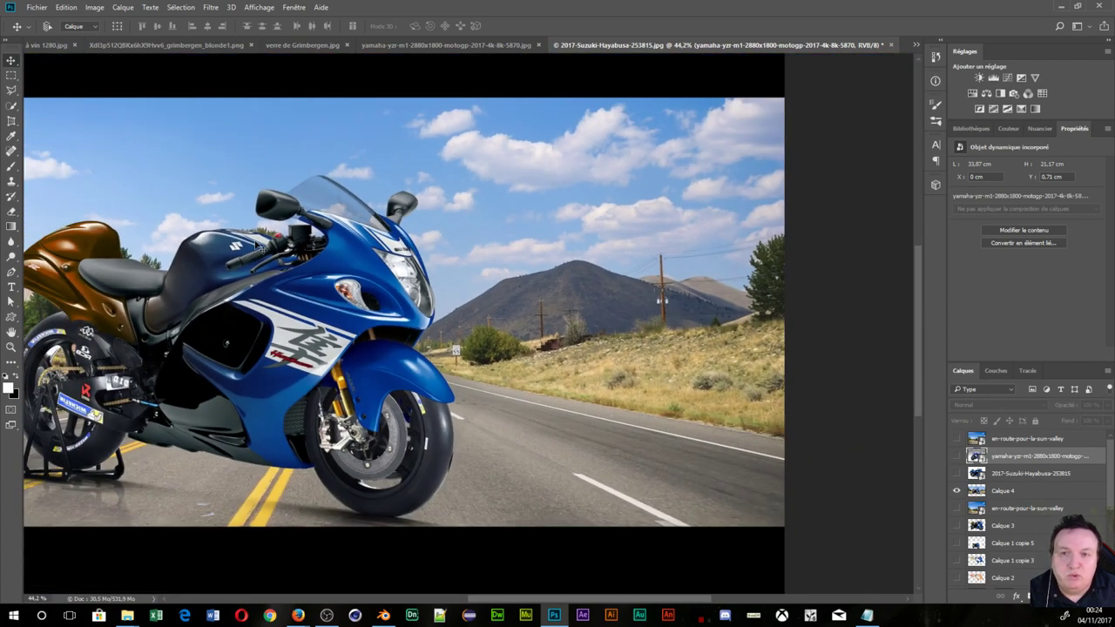
scroll(258, 248, down, 2)
scroll(257, 249, up, 2)
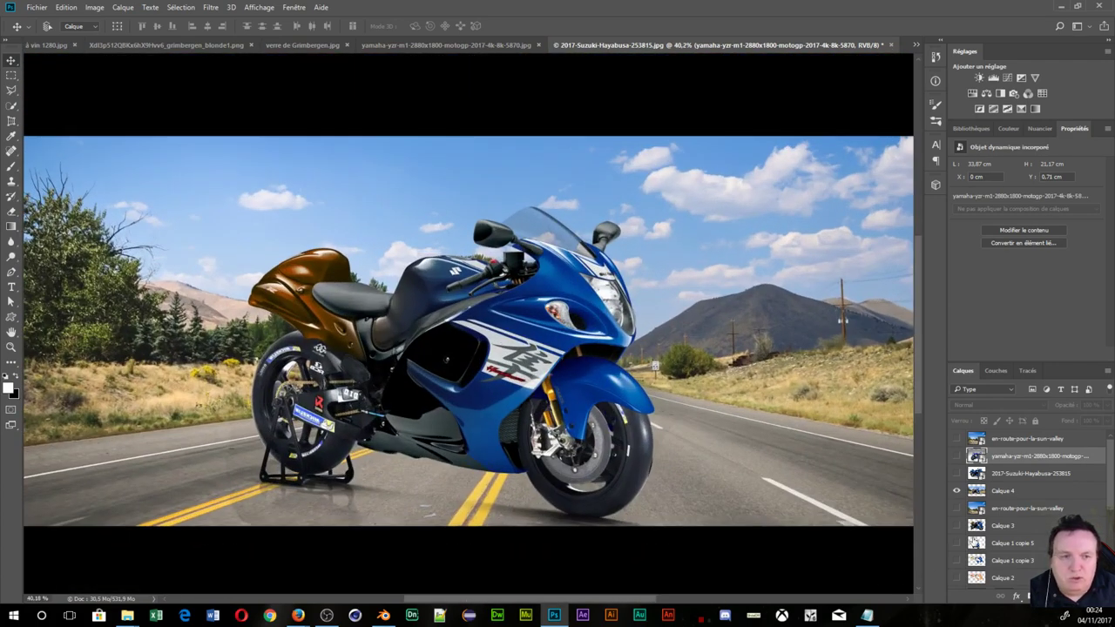
- Show the 2017-Suzuki-Hayabusa and Yamaha photo layers to compare the bikes
click(957, 474)
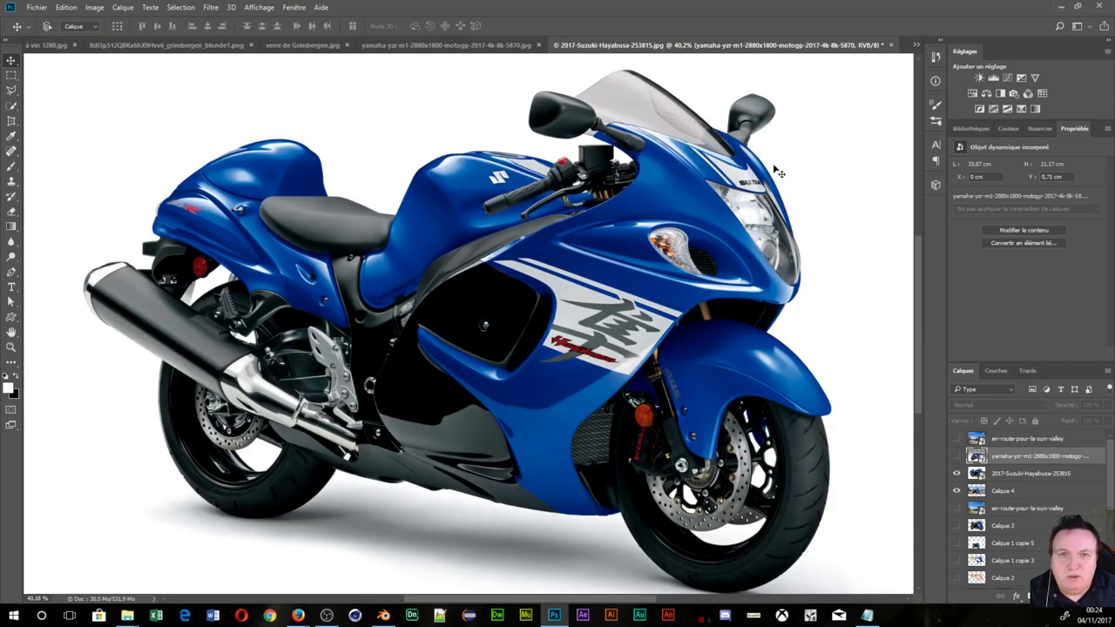
scroll(735, 330, down, 1)
scroll(730, 350, down, 1)
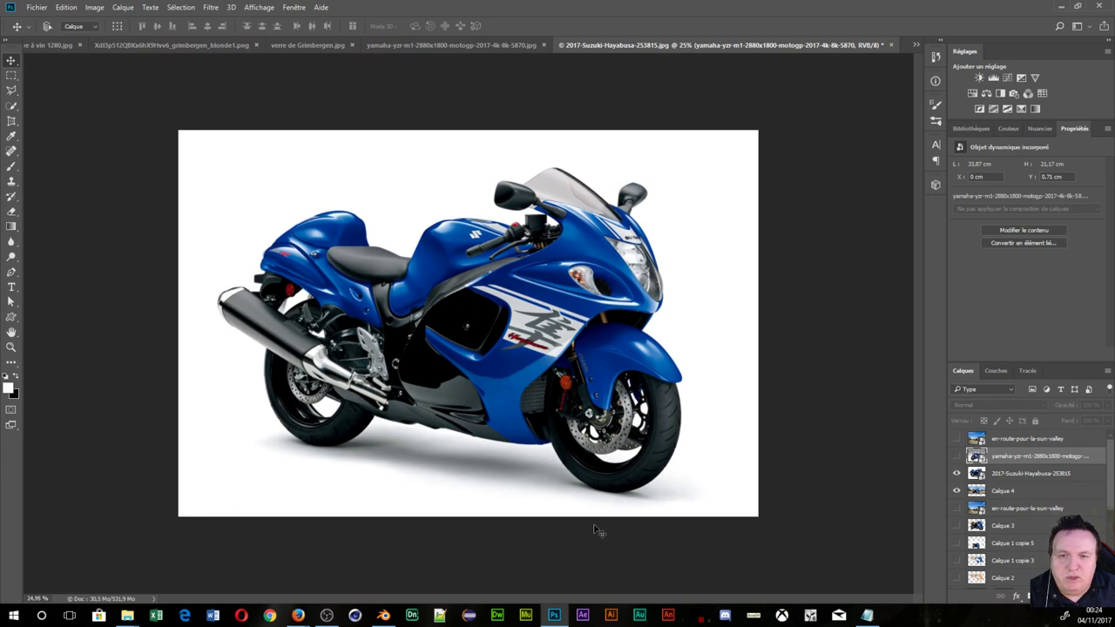
click(957, 458)
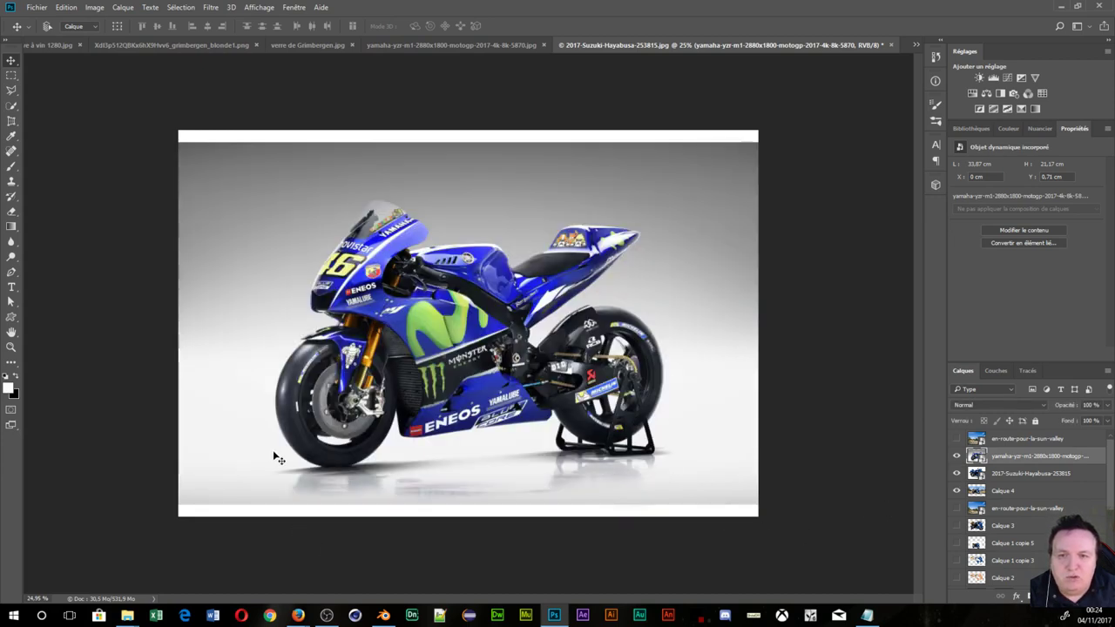
- Hide the Suzuki, Yamaha and top sun-valley road layers to reveal the composite
click(957, 473)
click(957, 438)
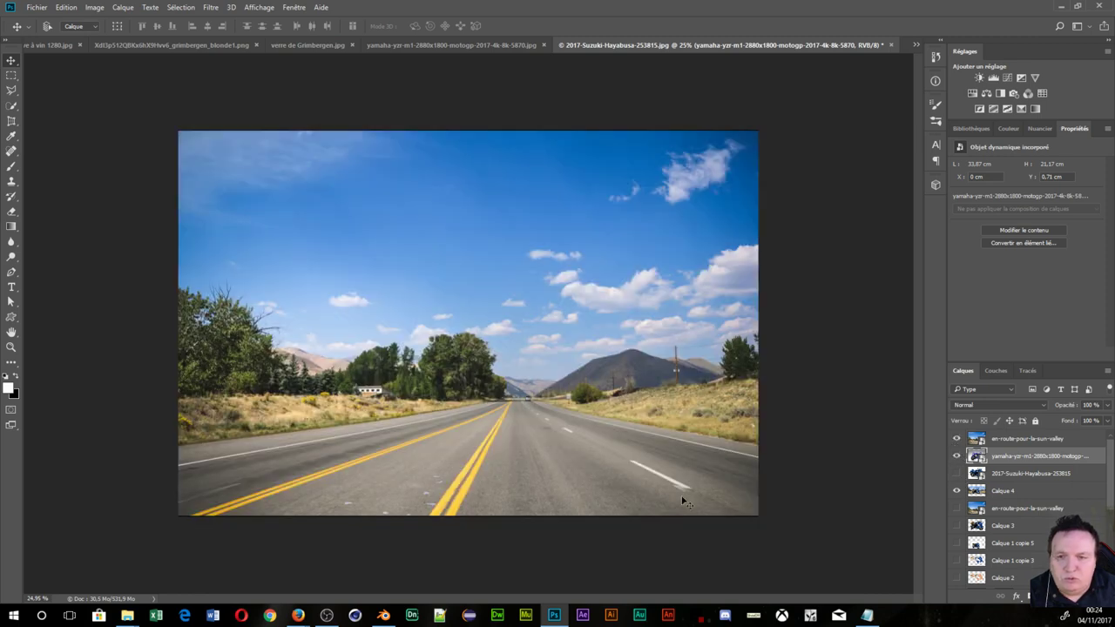
click(956, 457)
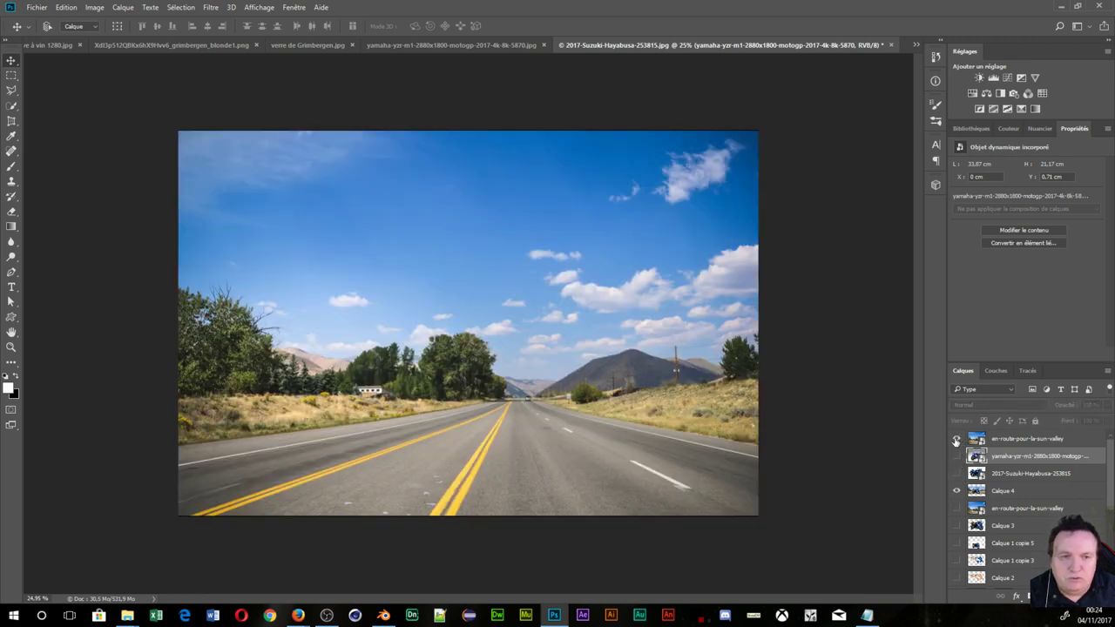
click(956, 438)
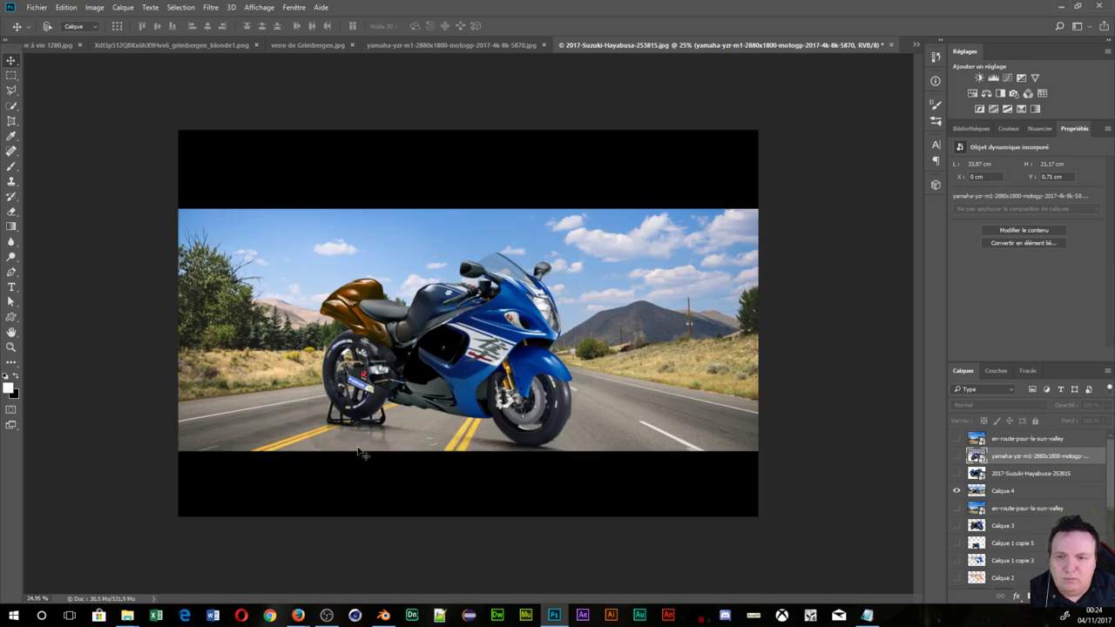
scroll(357, 452, up, 2)
scroll(316, 542, up, 2)
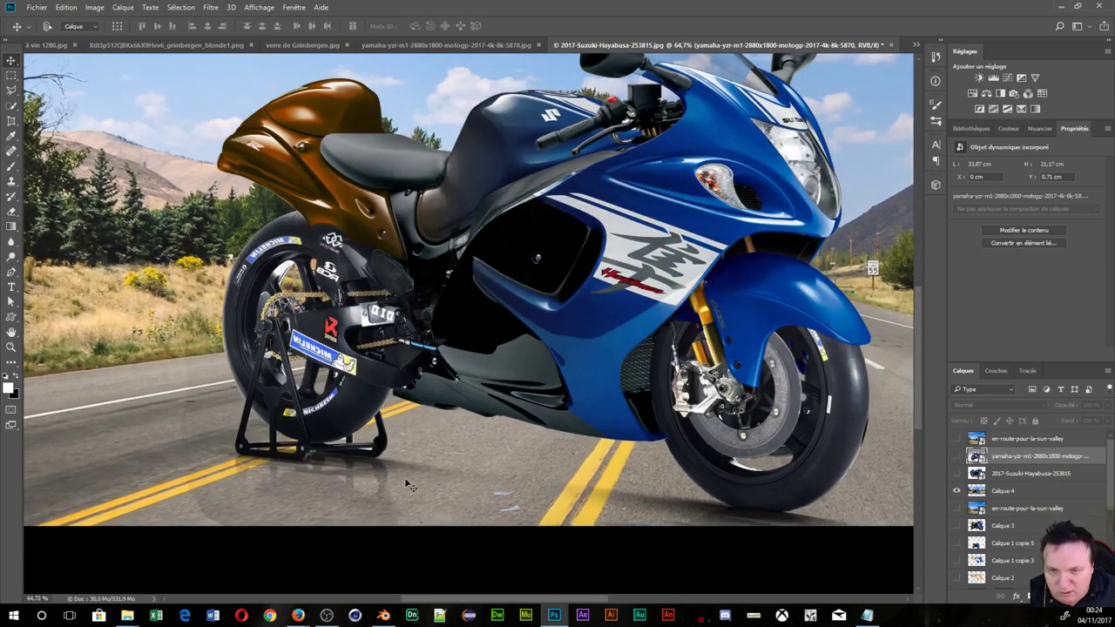
scroll(539, 487, down, 1)
scroll(532, 477, down, 1)
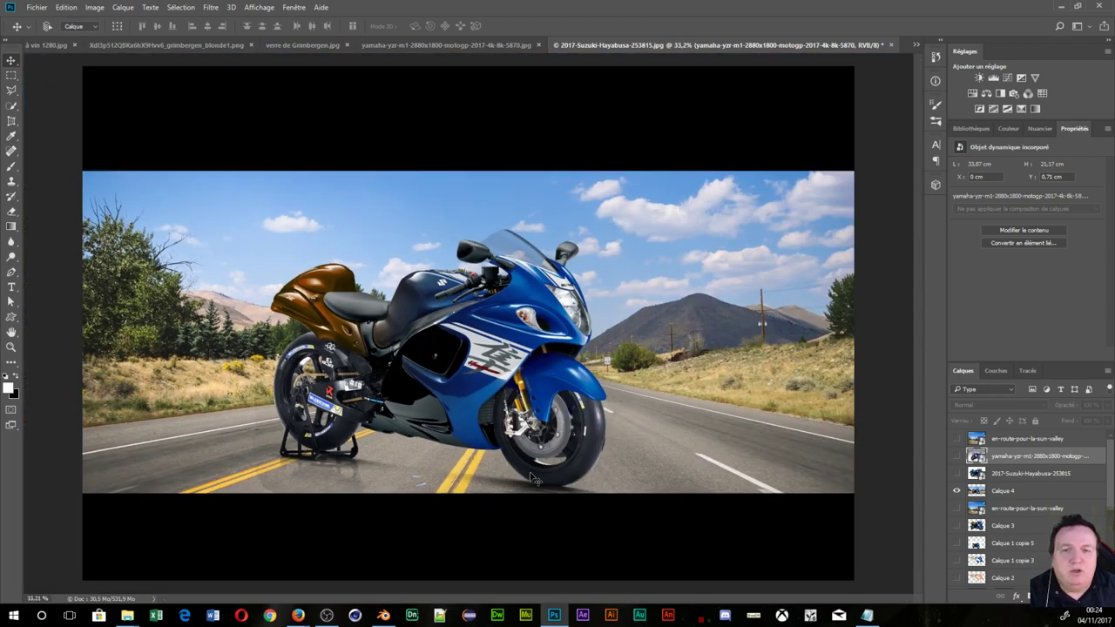
scroll(532, 478, up, 1)
scroll(530, 479, down, 1)
scroll(524, 479, down, 1)
scroll(526, 481, up, 2)
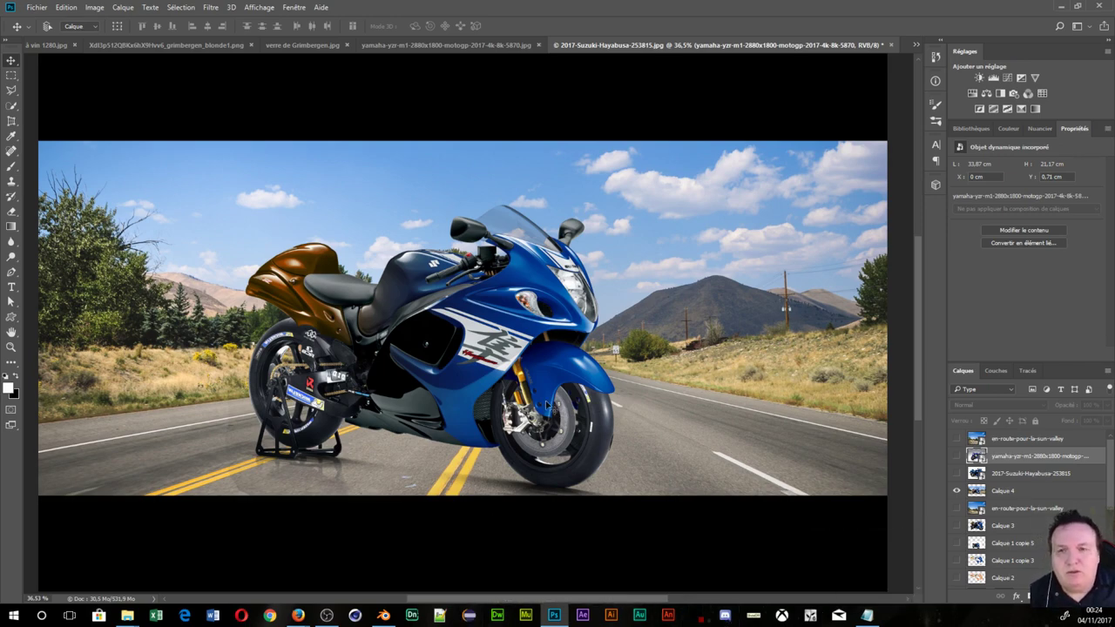
scroll(815, 344, down, 1)
scroll(816, 344, down, 1)
scroll(816, 344, up, 2)
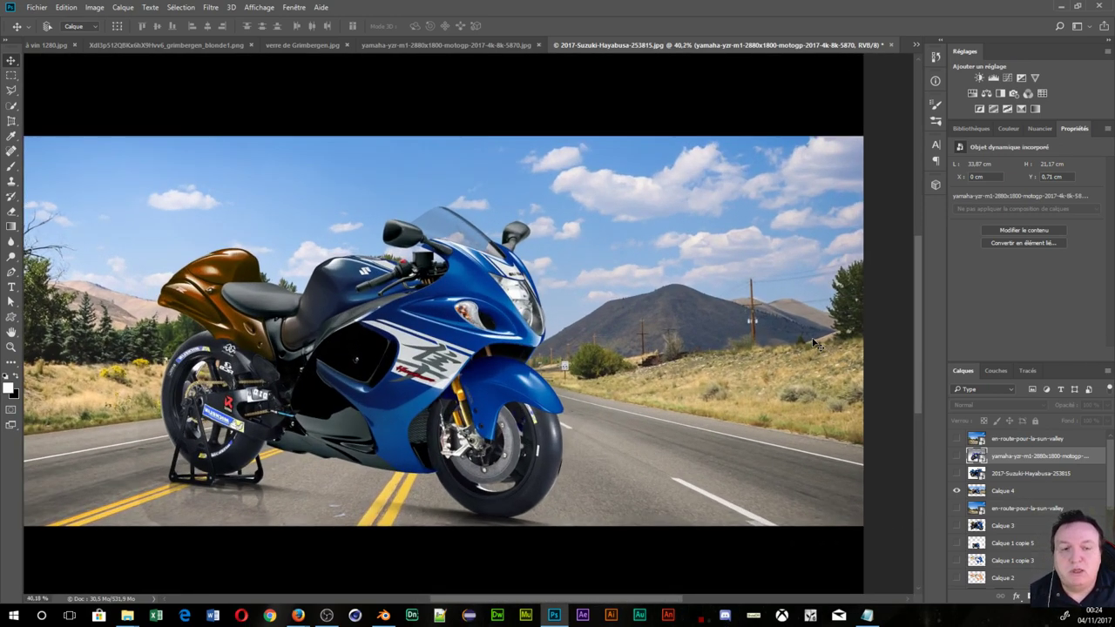
scroll(686, 306, up, 1)
scroll(435, 318, down, 2)
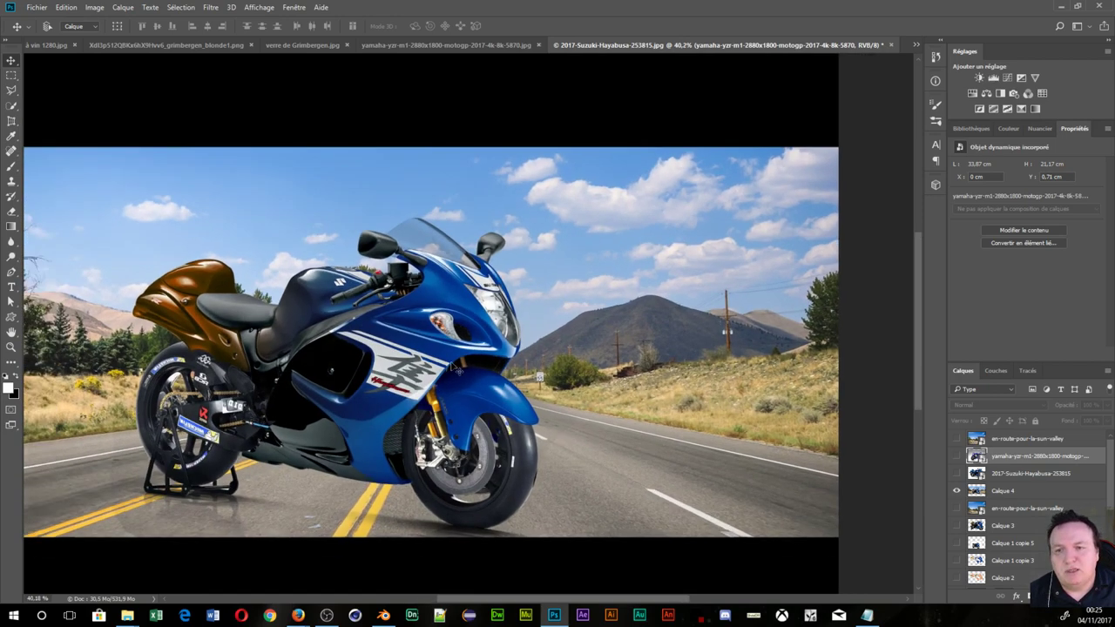
scroll(436, 318, up, 2)
scroll(434, 318, up, 1)
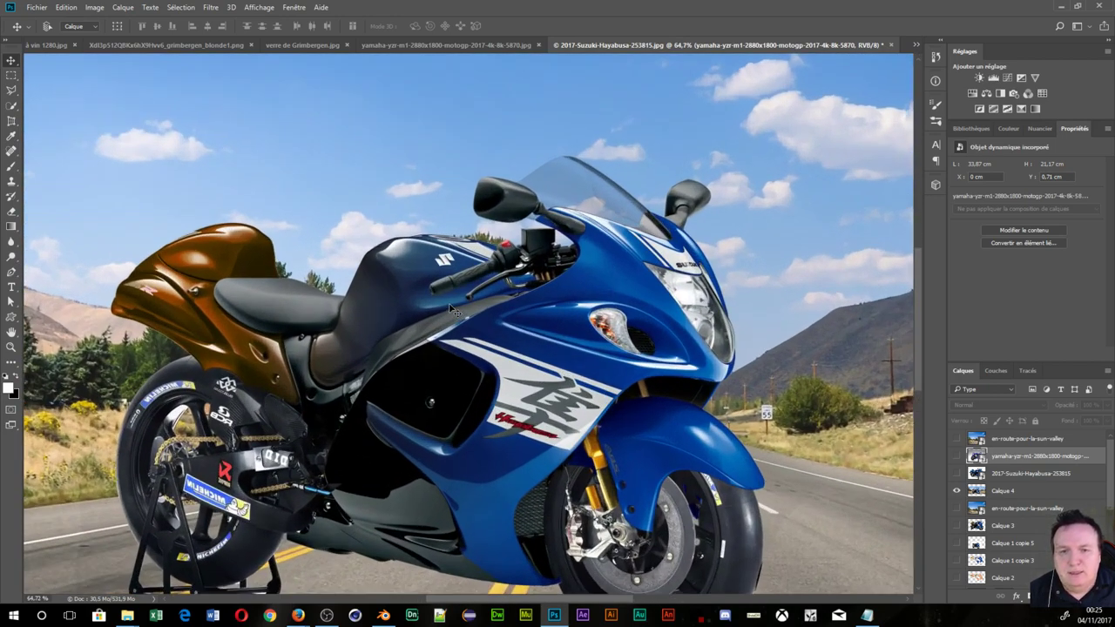
scroll(455, 310, down, 1)
scroll(455, 310, up, 5)
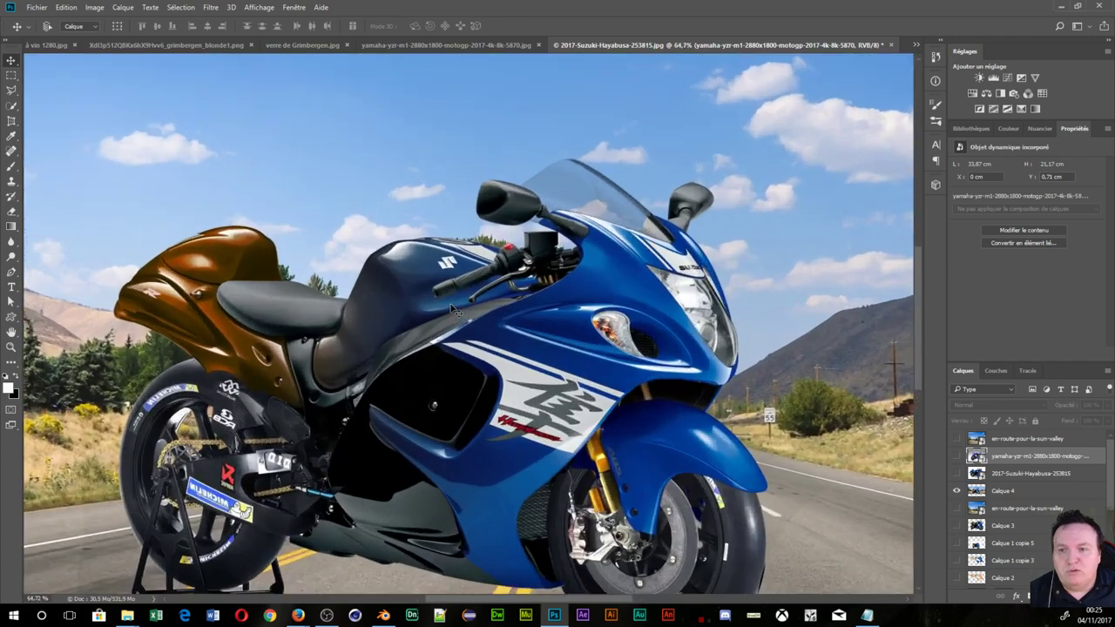
scroll(454, 310, up, 2)
scroll(455, 310, up, 1)
scroll(743, 305, down, 3)
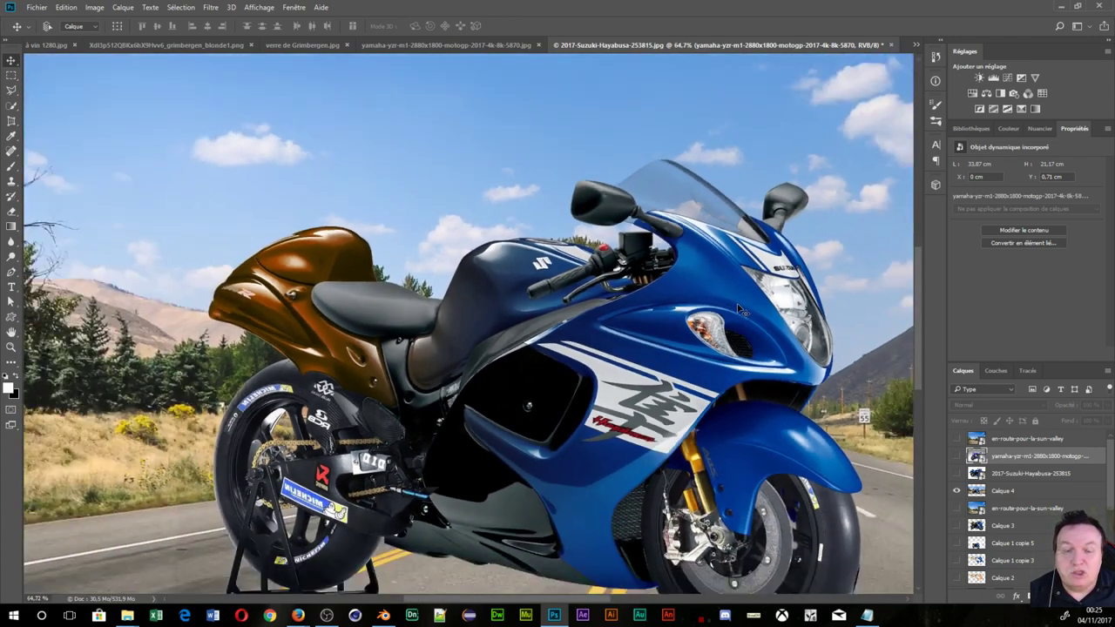
scroll(743, 305, down, 1)
scroll(725, 342, down, 2)
scroll(726, 344, up, 3)
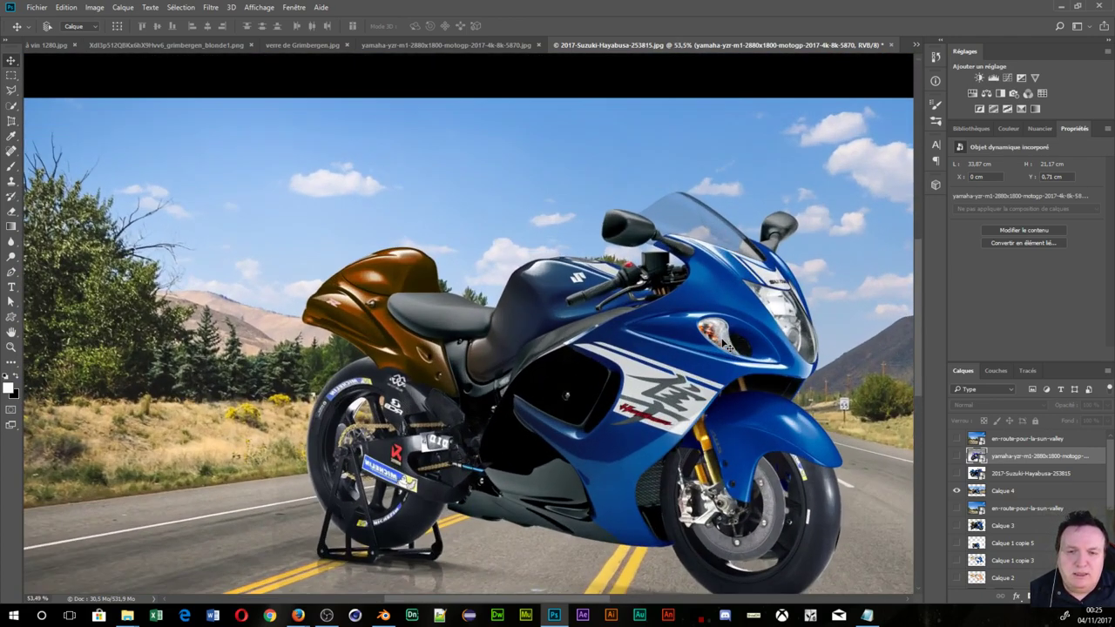
scroll(725, 344, up, 1)
scroll(725, 344, up, 4)
scroll(725, 345, up, 3)
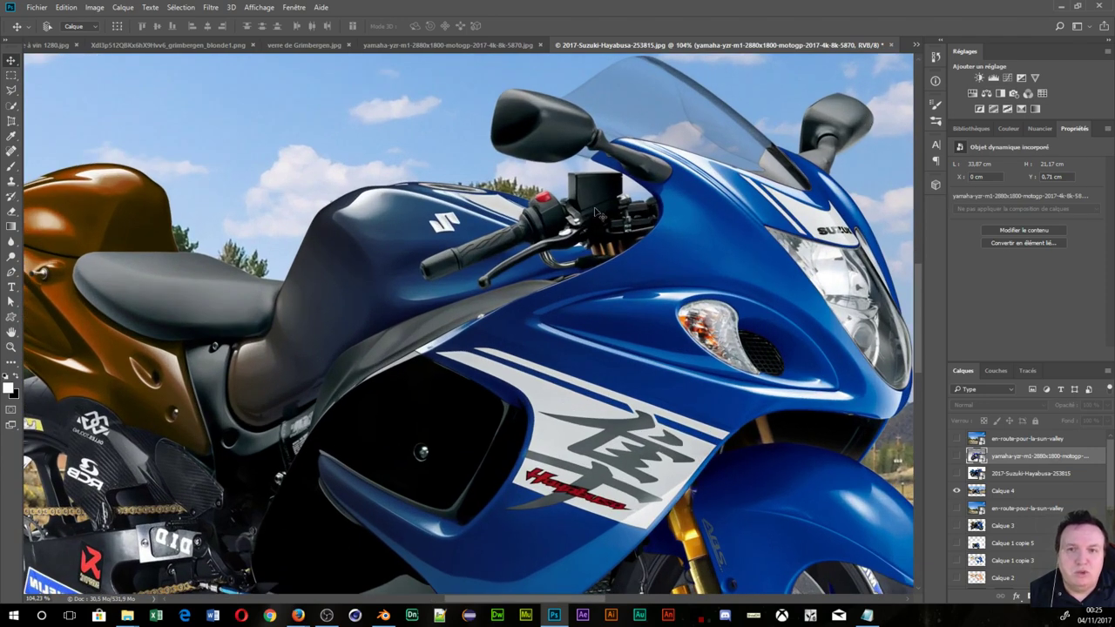
scroll(516, 274, down, 3)
scroll(512, 275, down, 1)
scroll(514, 275, down, 1)
scroll(518, 270, up, 1)
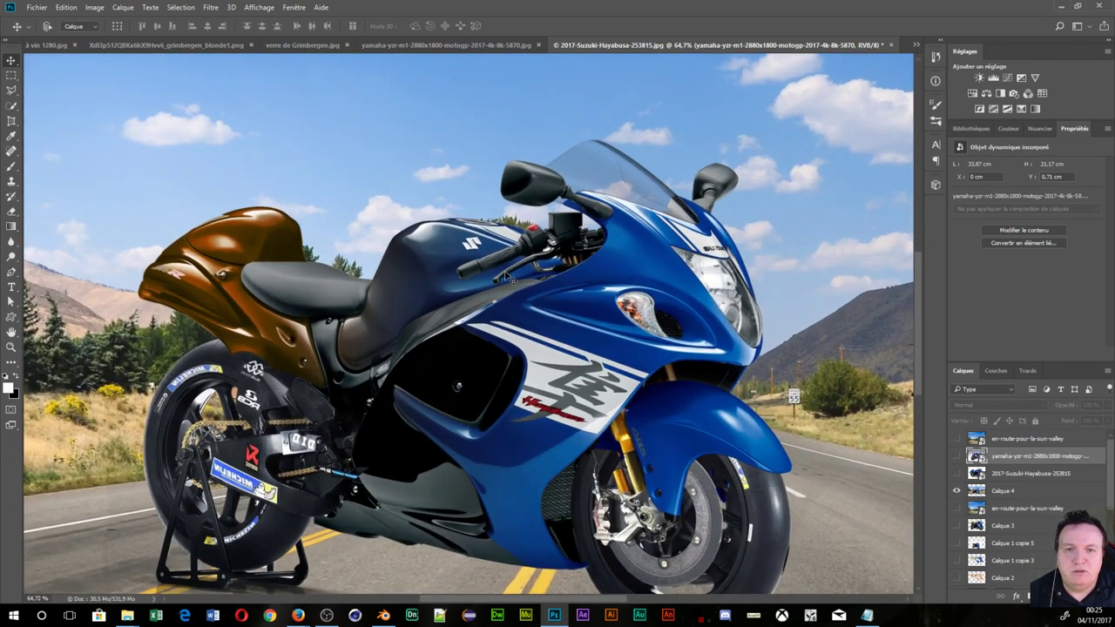
scroll(525, 272, up, 5)
scroll(523, 274, up, 5)
scroll(521, 275, down, 4)
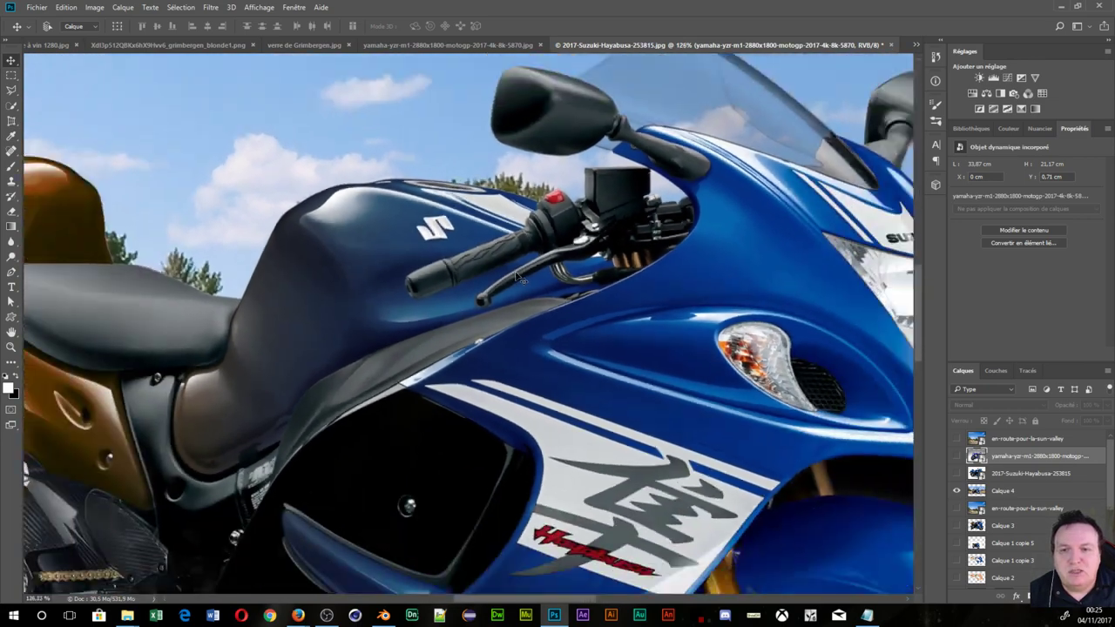
scroll(519, 277, down, 3)
scroll(520, 277, down, 4)
scroll(514, 287, down, 2)
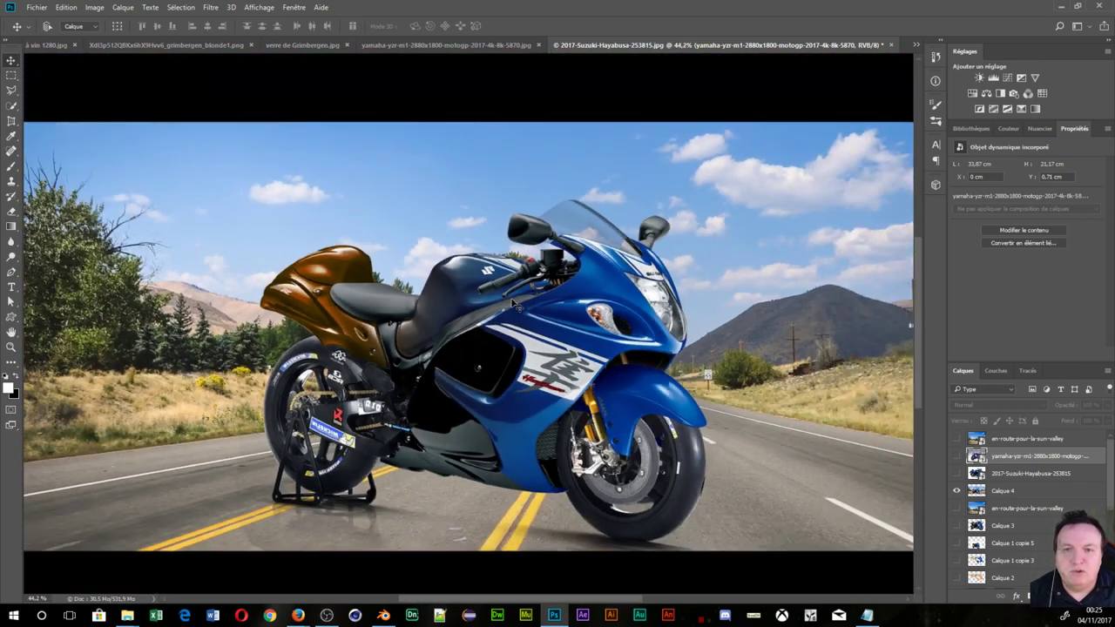
scroll(509, 307, up, 3)
scroll(509, 306, up, 2)
scroll(508, 305, up, 2)
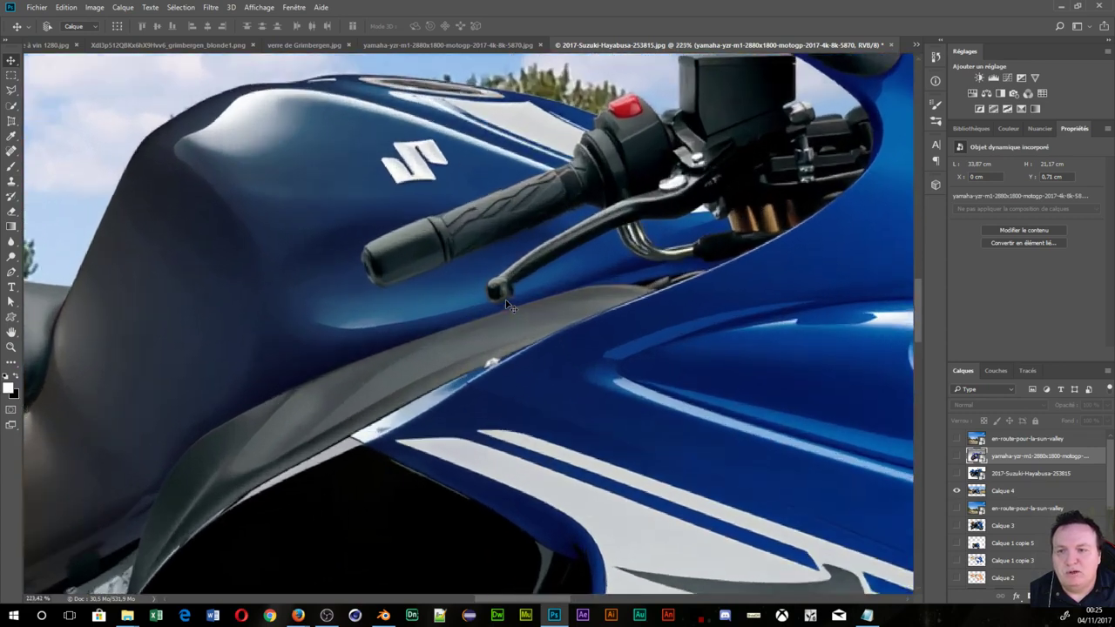
scroll(501, 301, up, 2)
scroll(496, 322, down, 2)
scroll(482, 361, down, 1)
scroll(482, 361, down, 3)
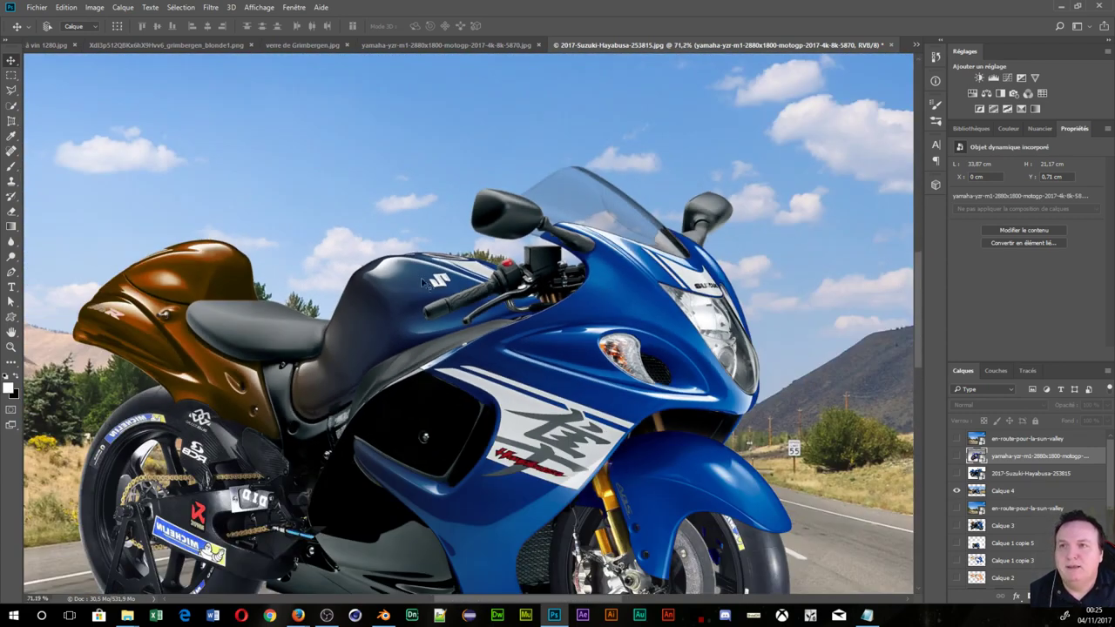
- Open 2017-Suzuki-Hayabusa-253815.jpg from the Tuto tuning Moto folder
click(39, 9)
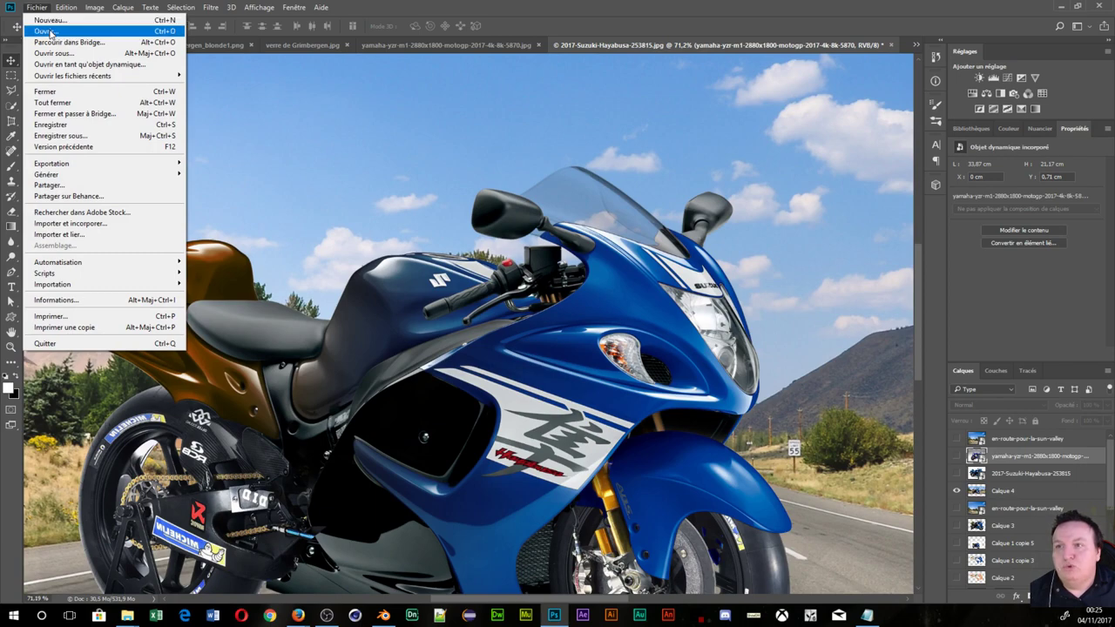
click(46, 31)
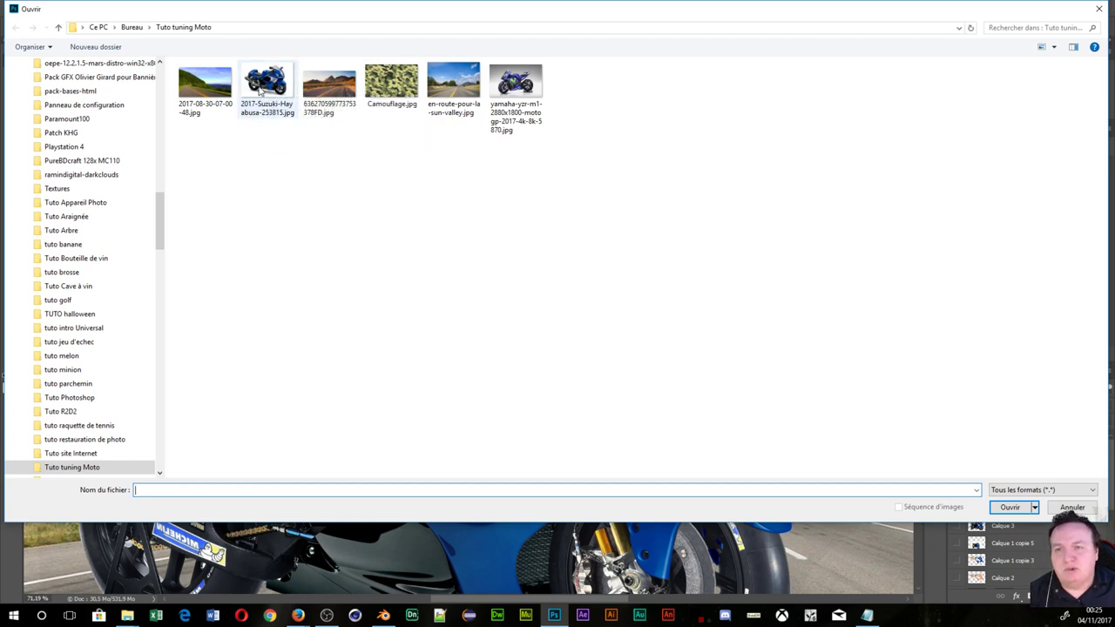
click(260, 90)
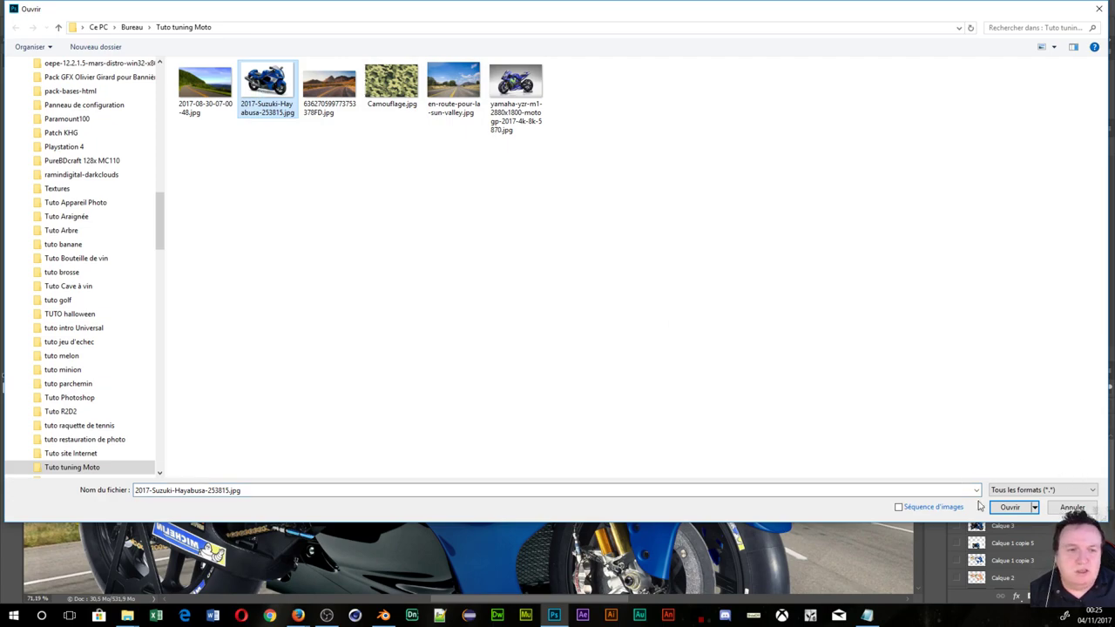
click(1010, 507)
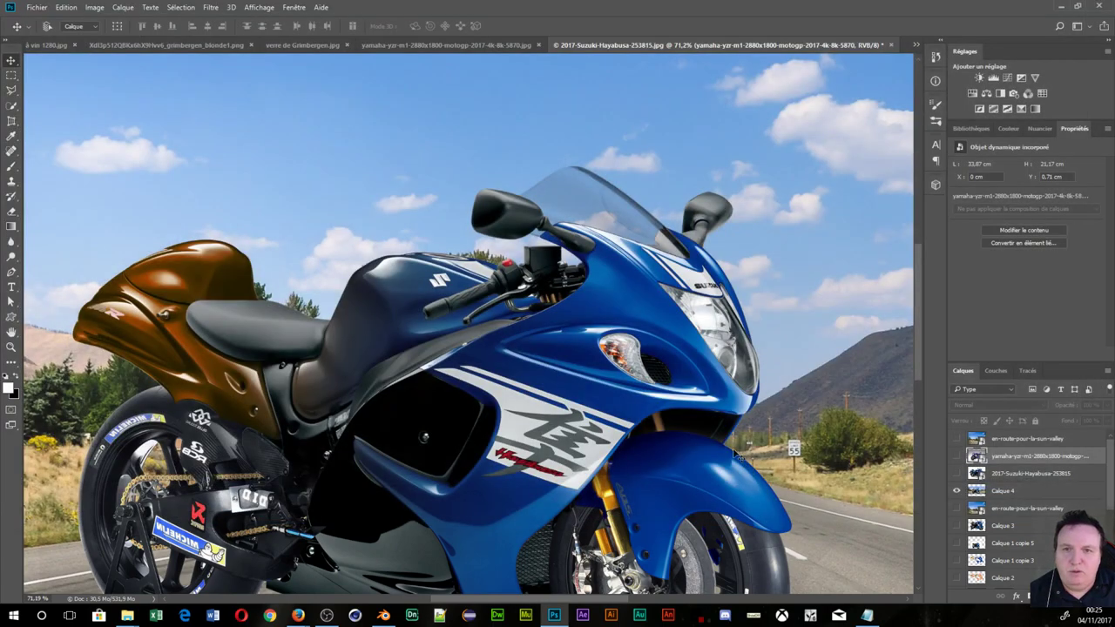
scroll(562, 258, down, 2)
scroll(562, 258, down, 2)
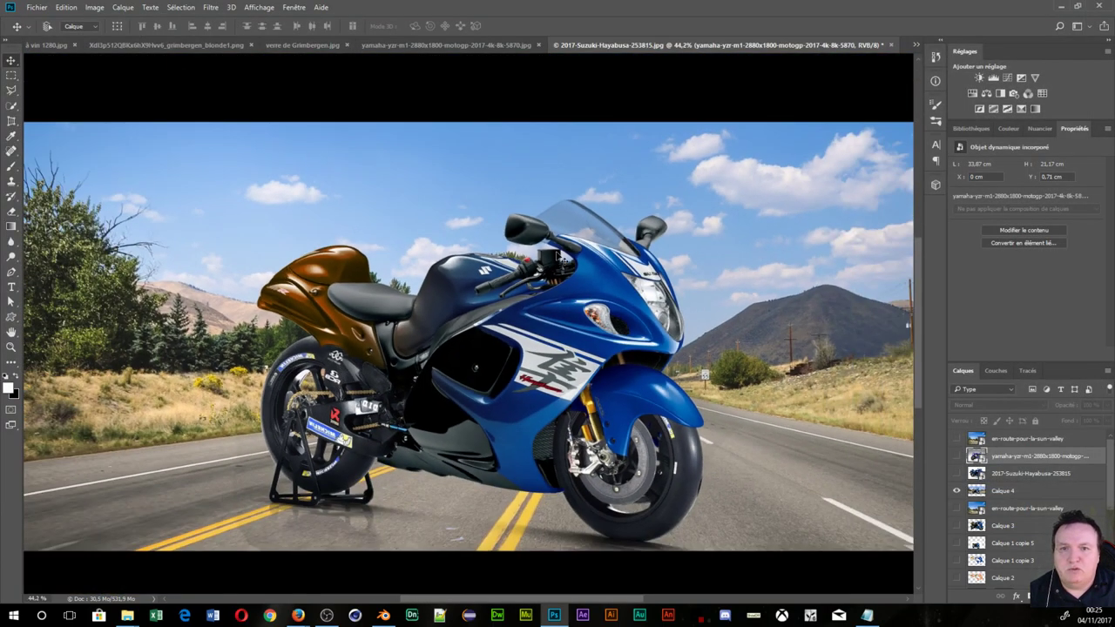
scroll(561, 259, down, 2)
scroll(561, 259, down, 2)
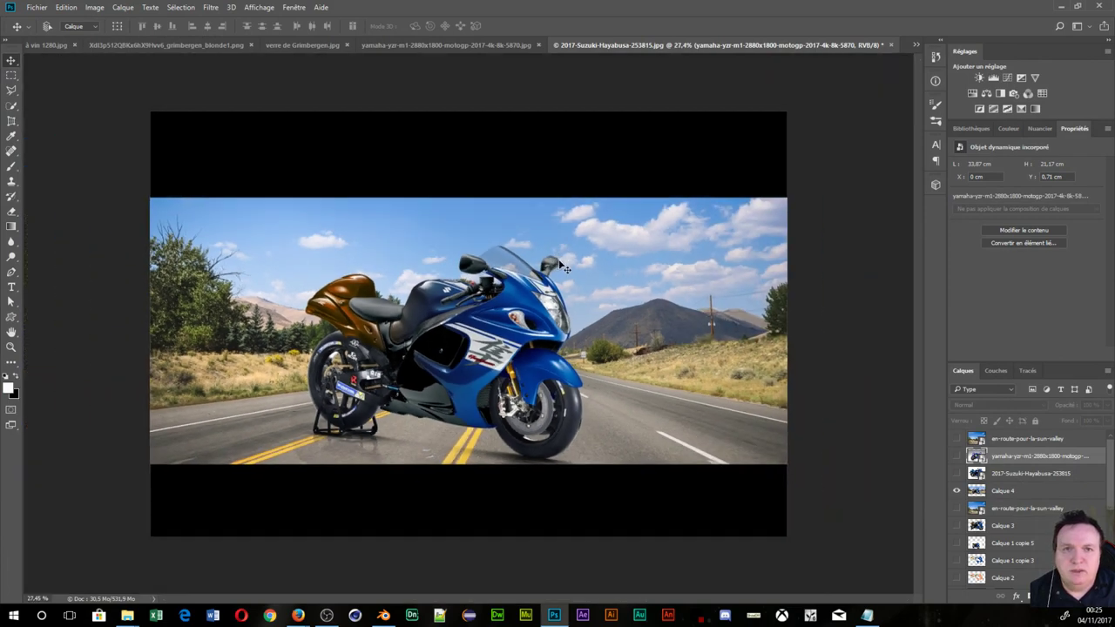
scroll(564, 268, up, 1)
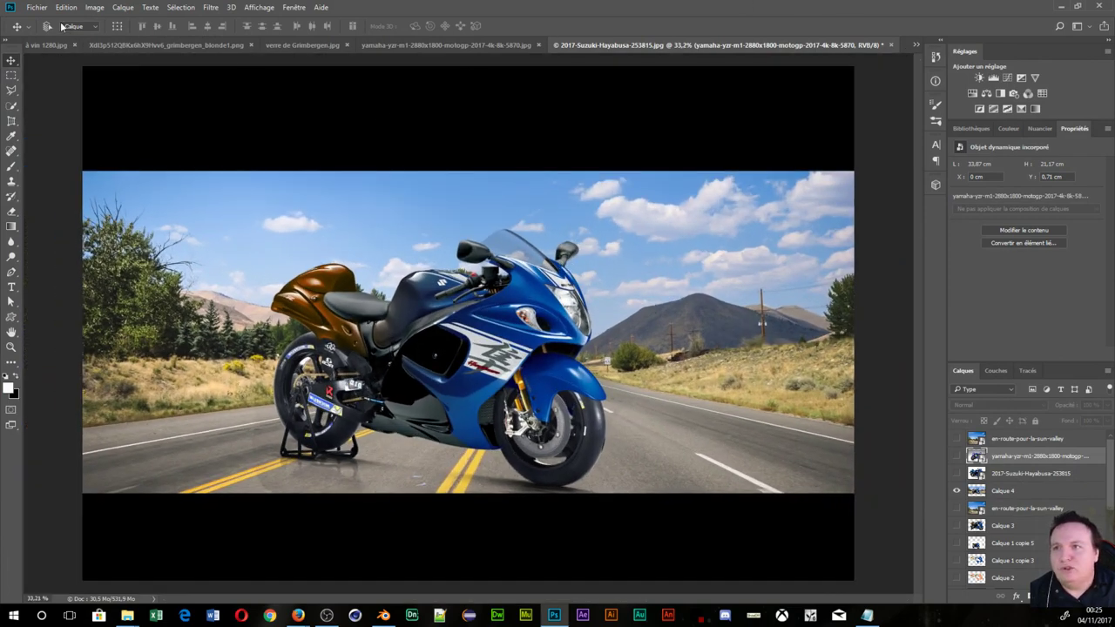
- Save the document as 2017-Suzuki-Hayabusa-253815.psd in Photoshop format
click(31, 7)
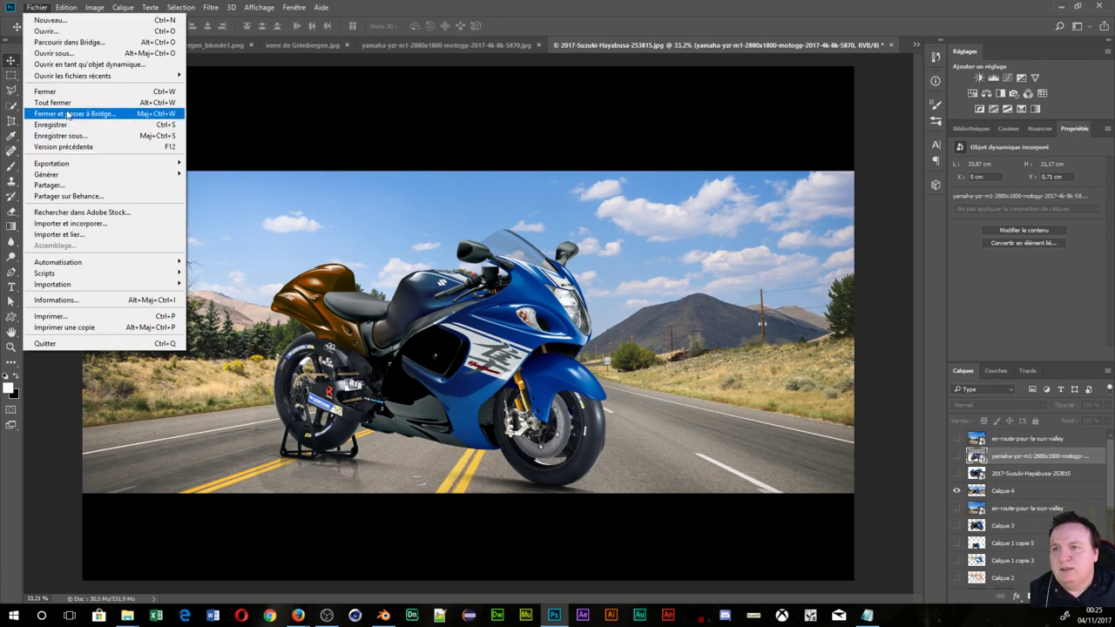
click(68, 136)
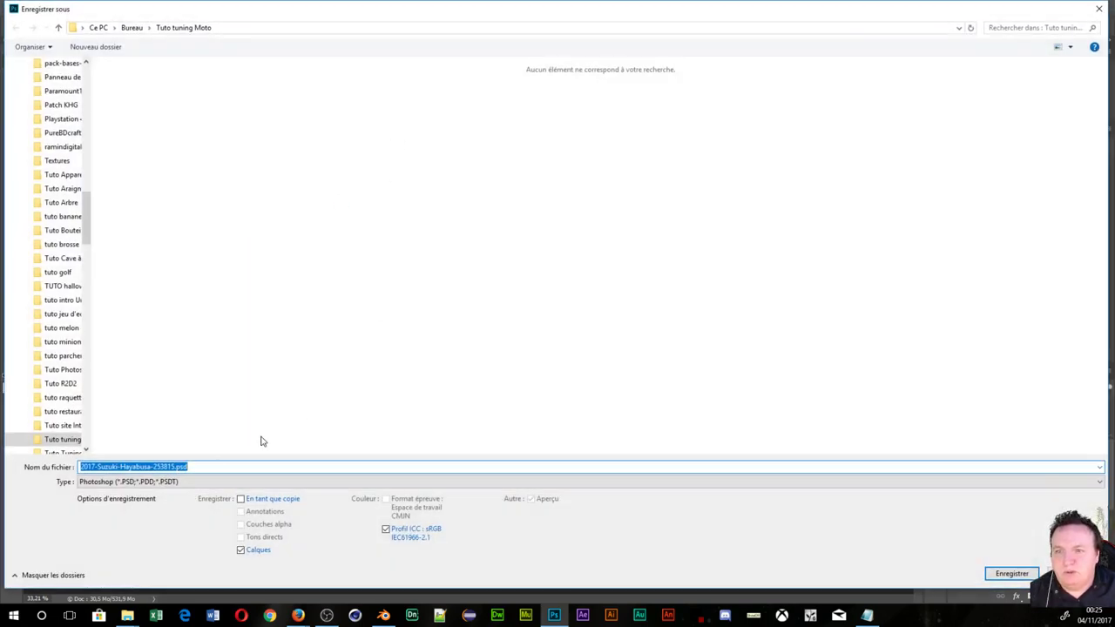
click(1008, 573)
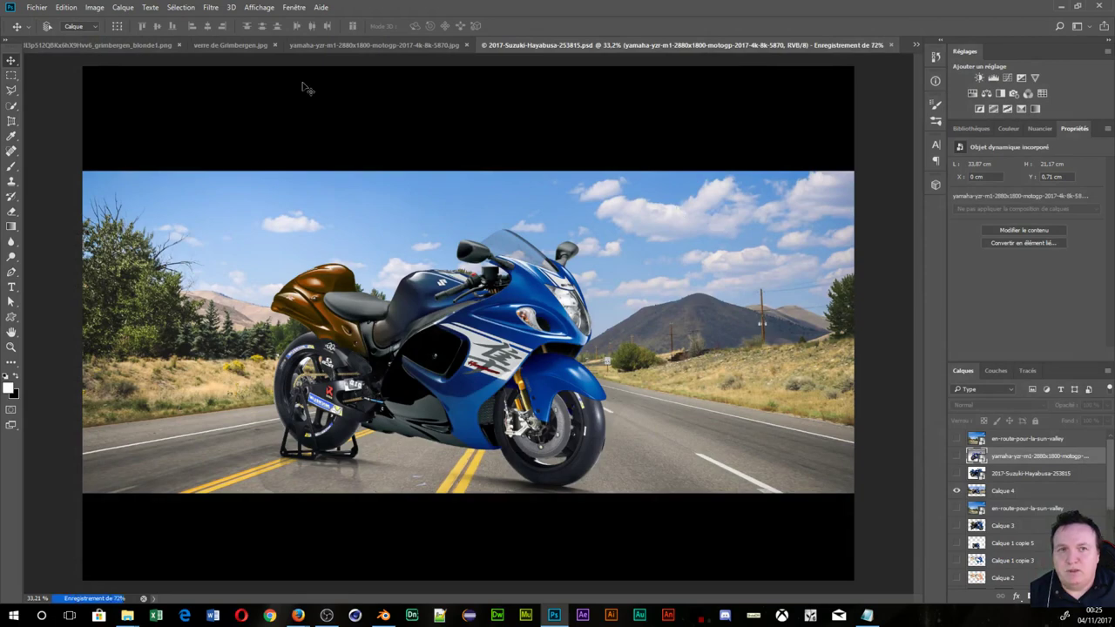
- Reopen the original 2017-Suzuki-Hayabusa jpg photo
click(41, 6)
click(52, 30)
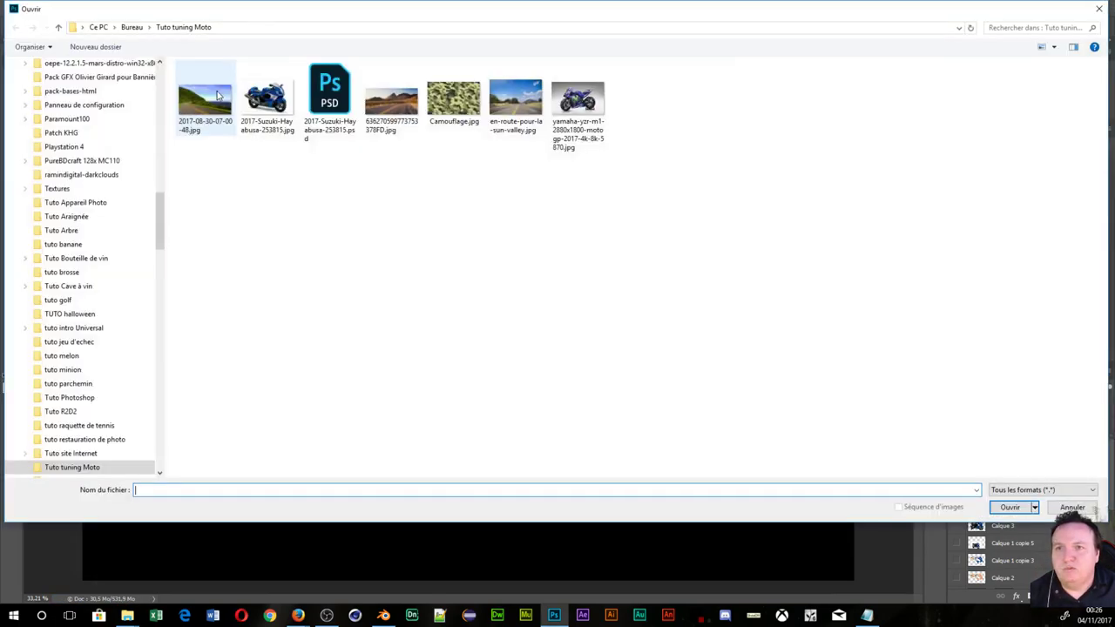
click(266, 98)
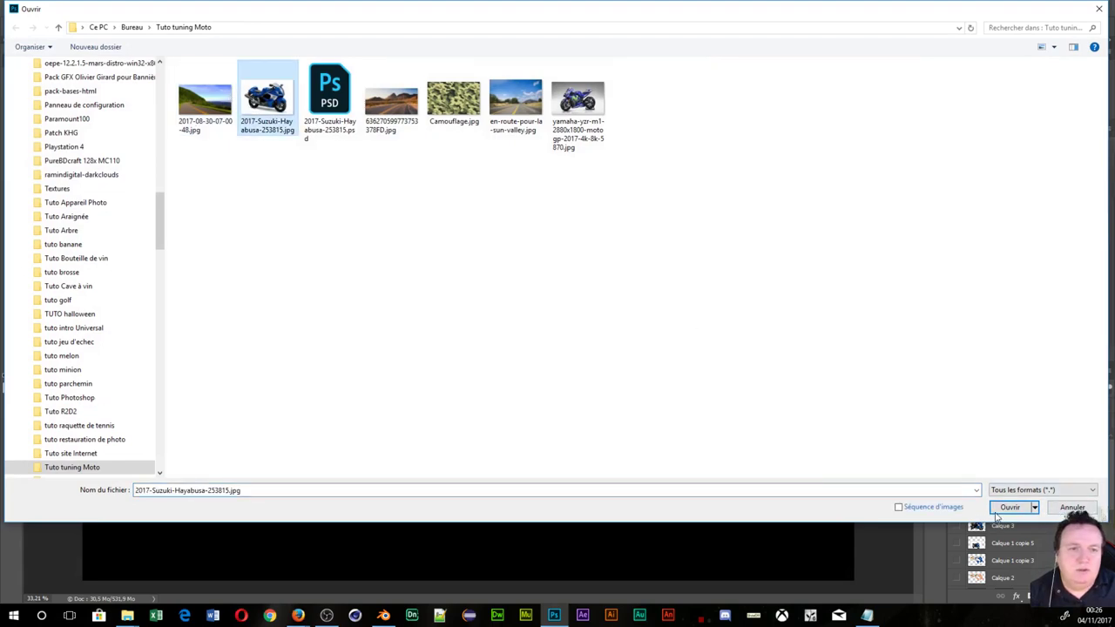
click(1003, 509)
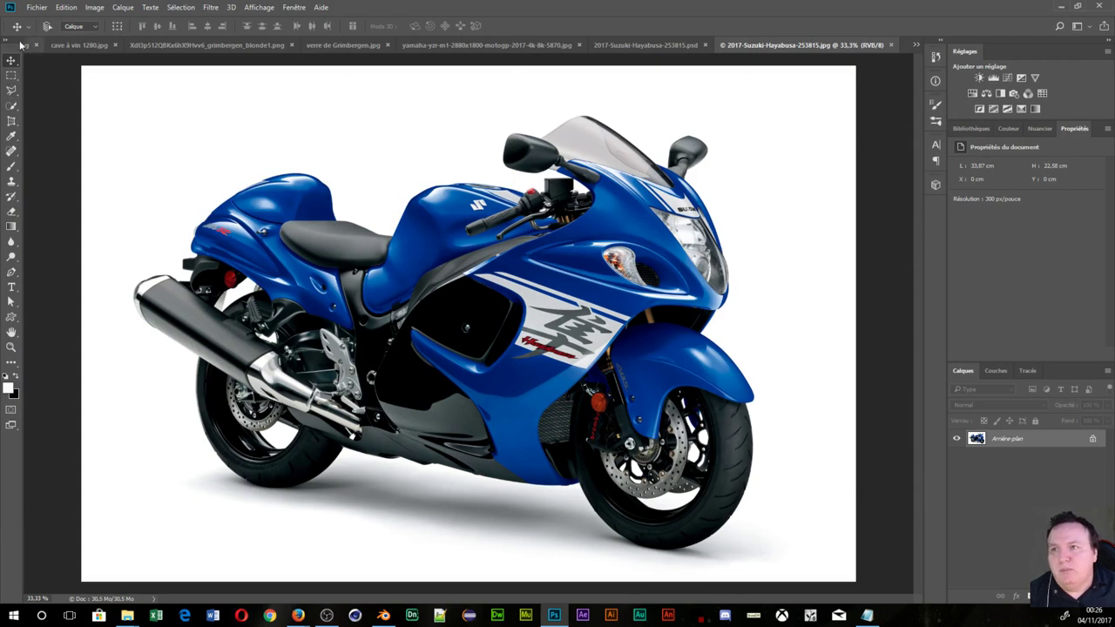
- Place yamaha-yzr-m1-2880x1800-motogp-2017-4k-8k-5870.jpg as a layer above the Suzuki
click(36, 8)
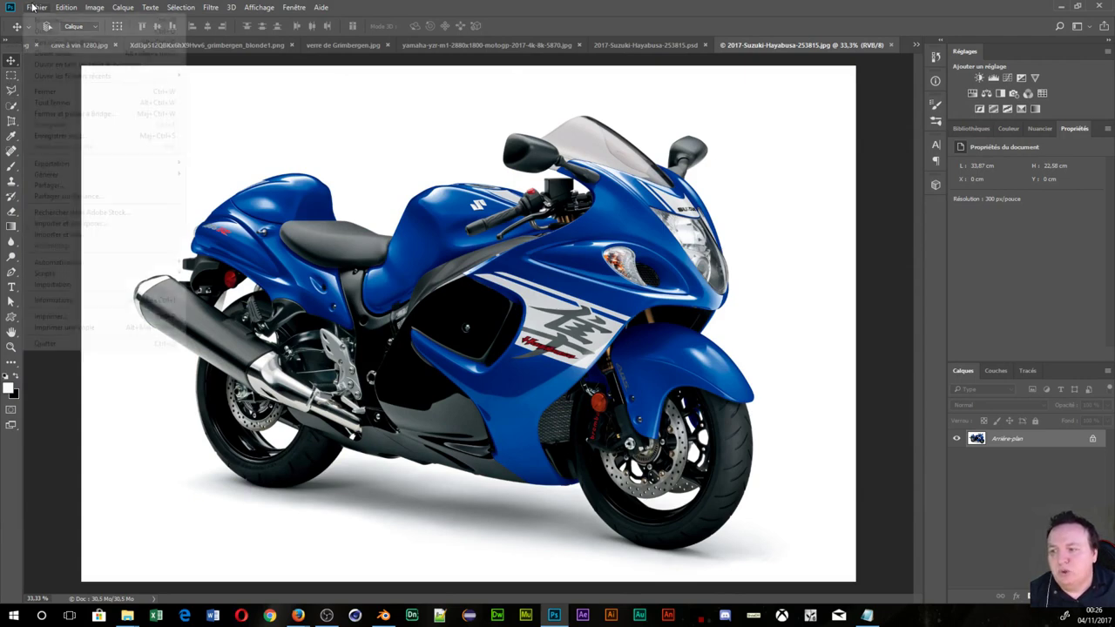
click(70, 224)
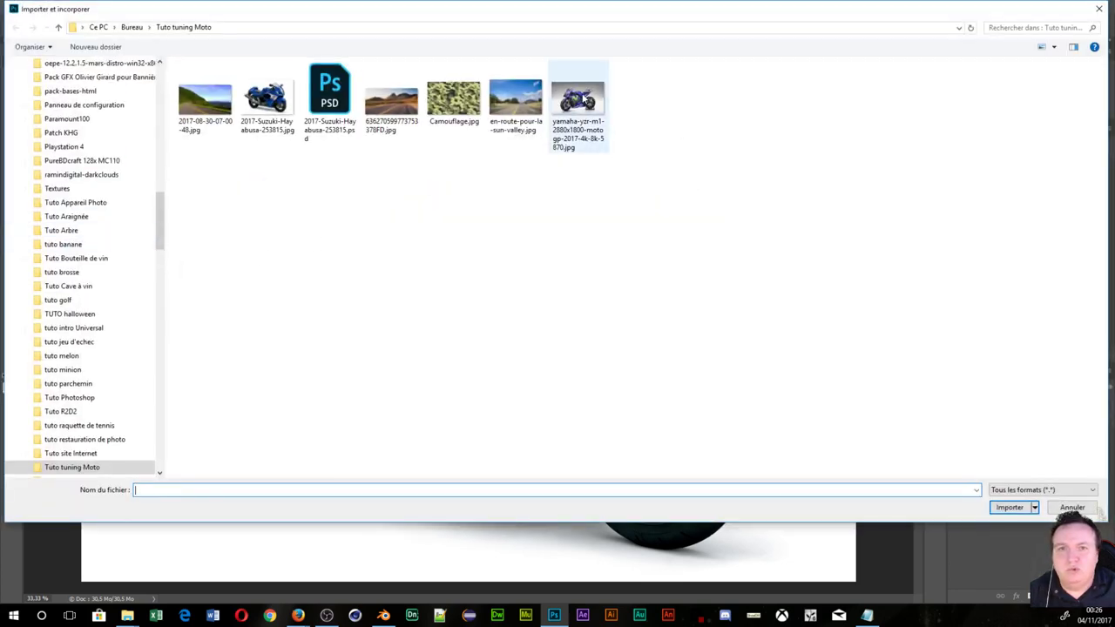
click(577, 99)
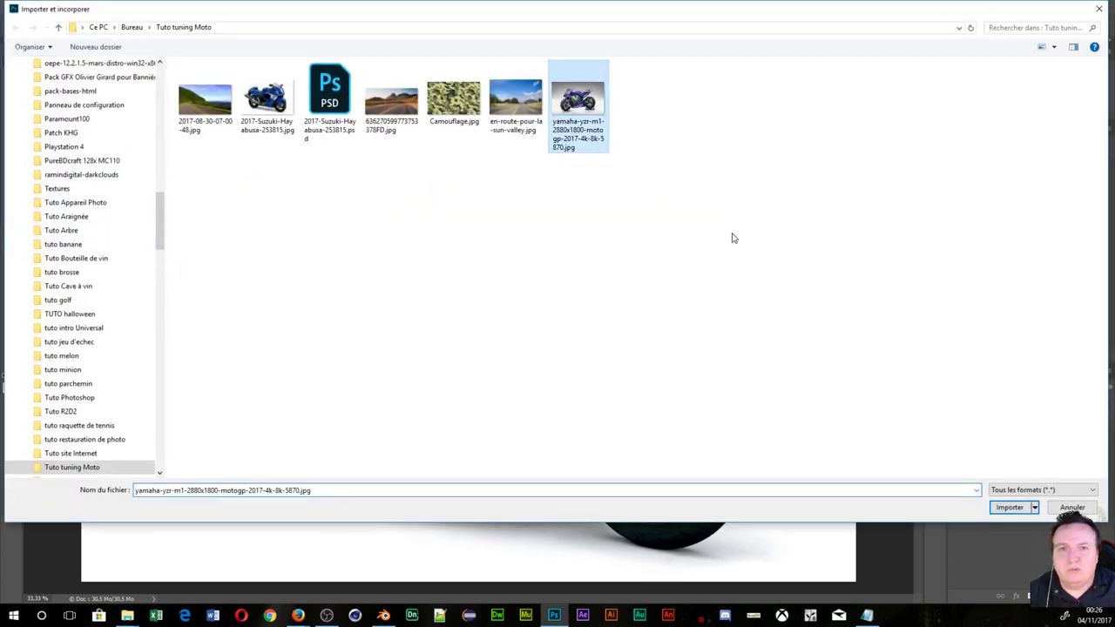
click(1009, 507)
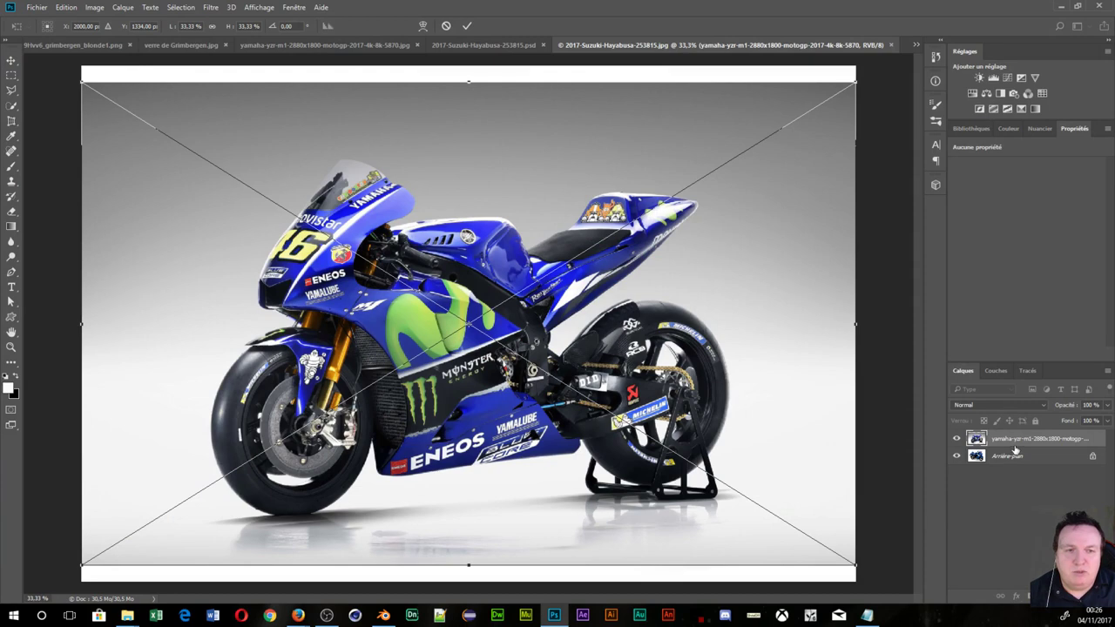
- Lower the Yamaha layer's opacity and mirror it horizontally so it faces right
drag(1065, 411, 1040, 410)
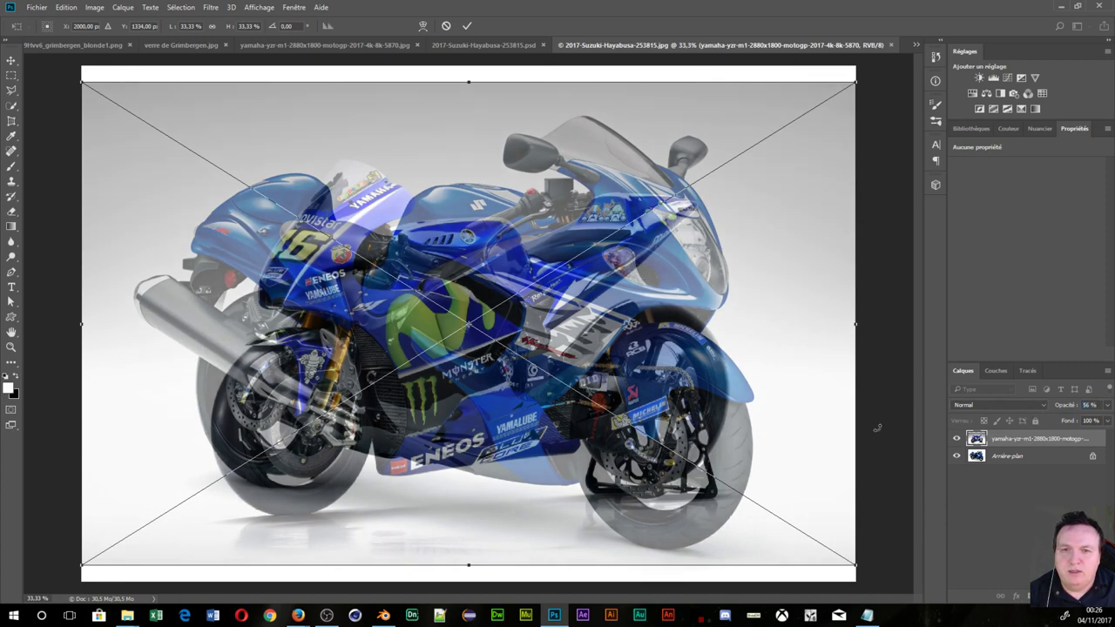
right_click(402, 376)
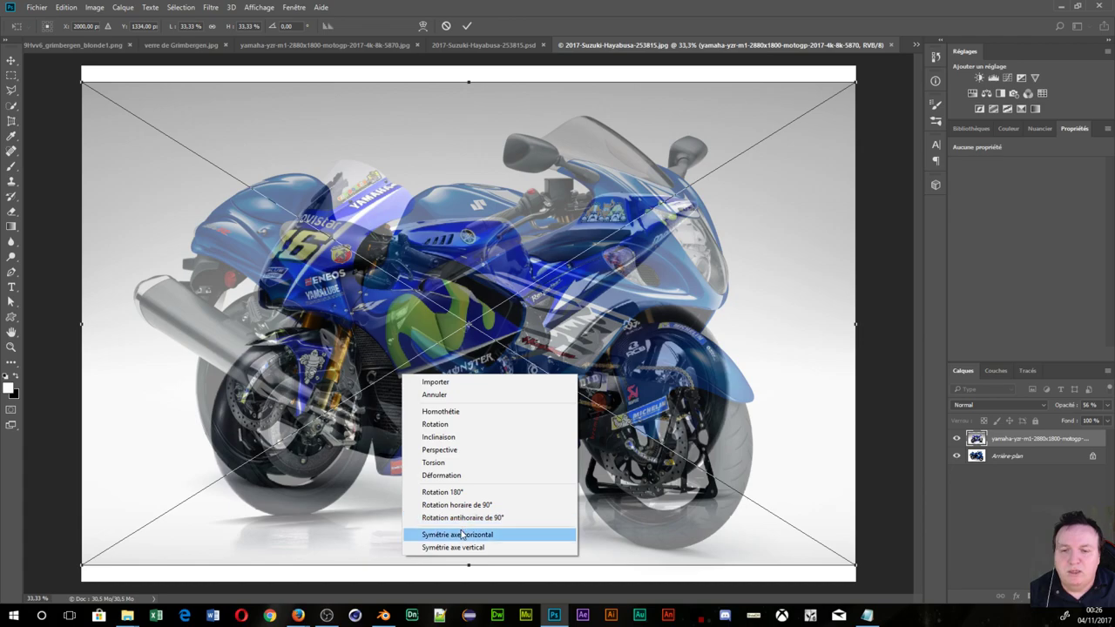
click(463, 534)
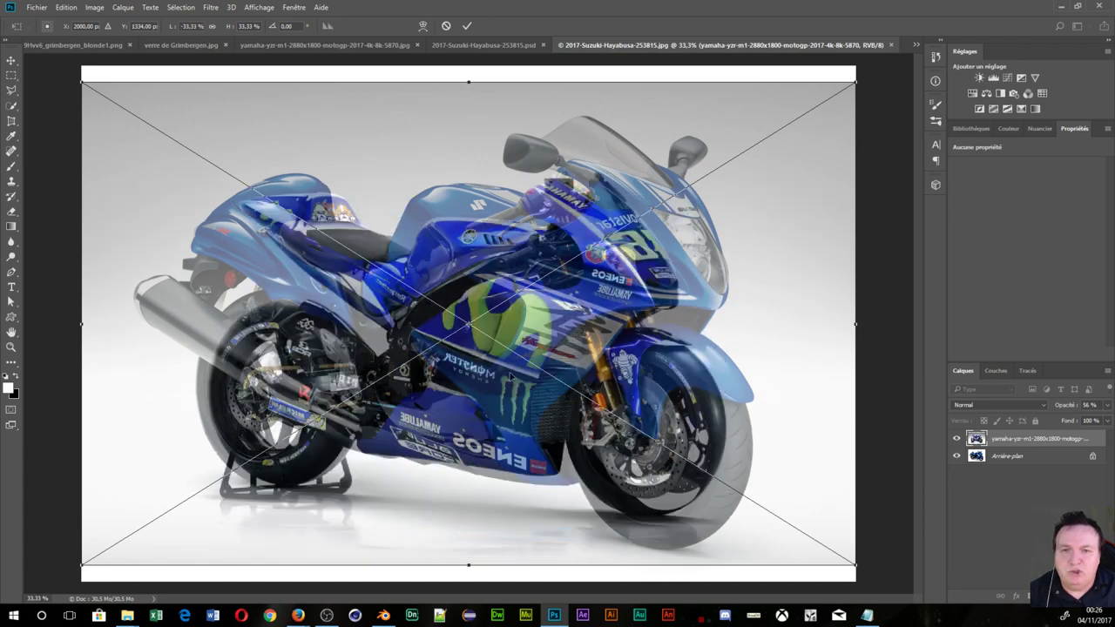
- Drag the mirrored Yamaha image into position over the Suzuki bike
drag(510, 375, 551, 413)
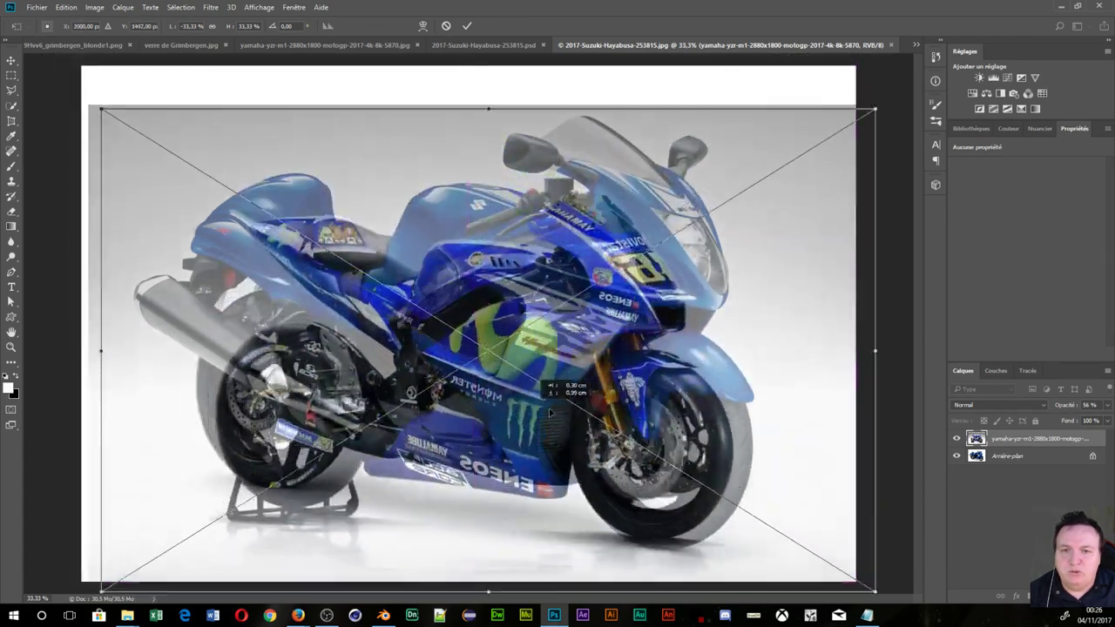
mouse_move(550, 413)
mouse_down()
mouse_move(472, 395)
mouse_move(503, 342)
mouse_move(494, 376)
mouse_move(512, 378)
mouse_move(499, 352)
mouse_move(501, 370)
mouse_up()
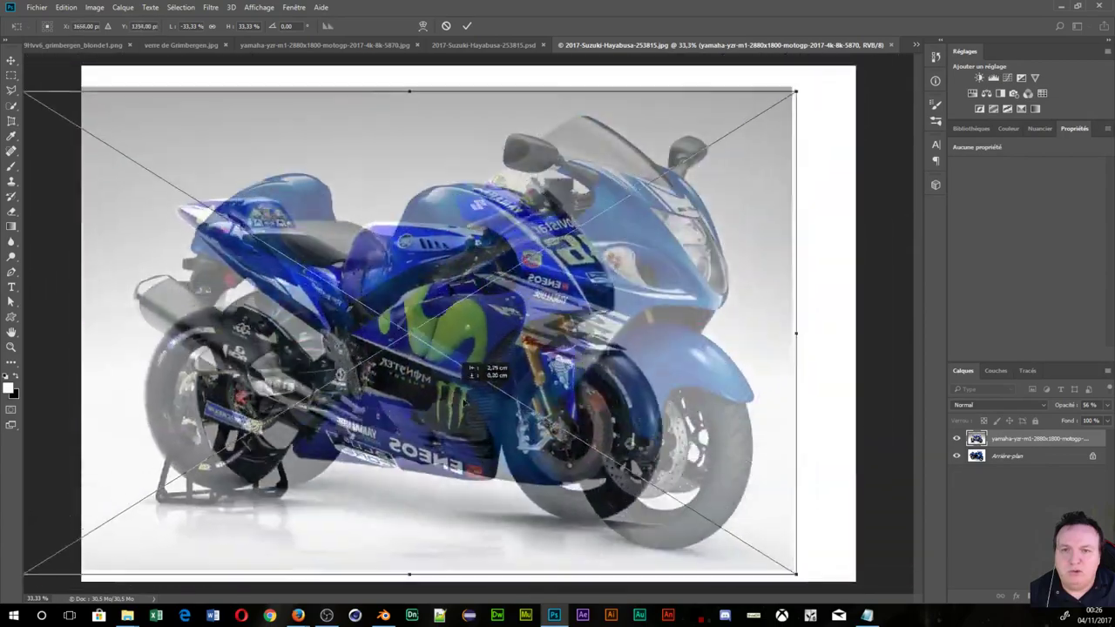
scroll(597, 326, down, 2)
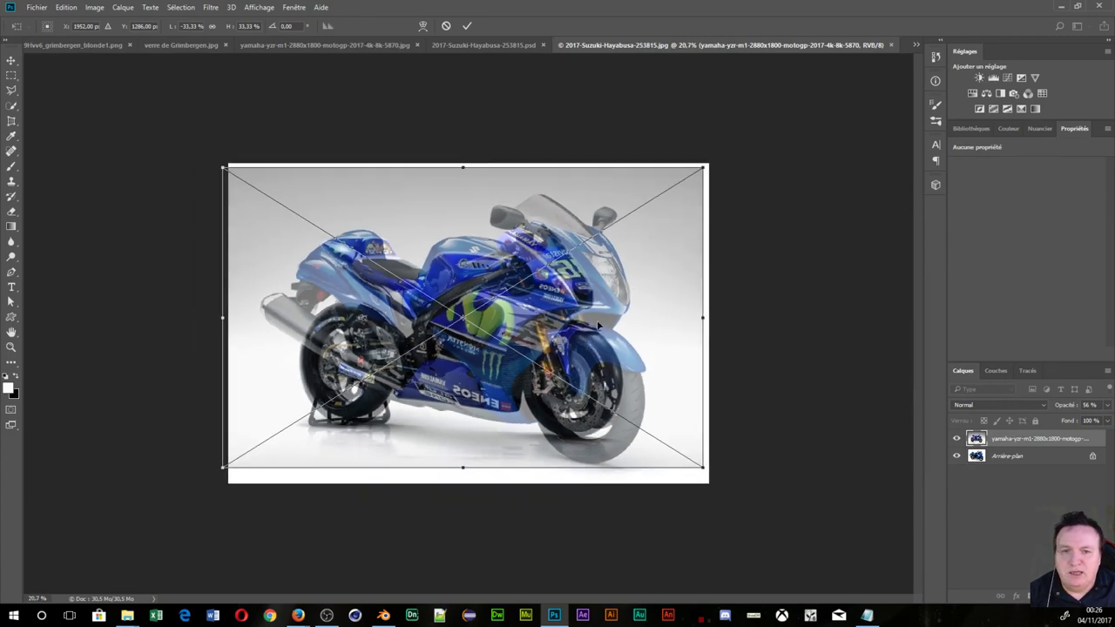
scroll(598, 326, up, 2)
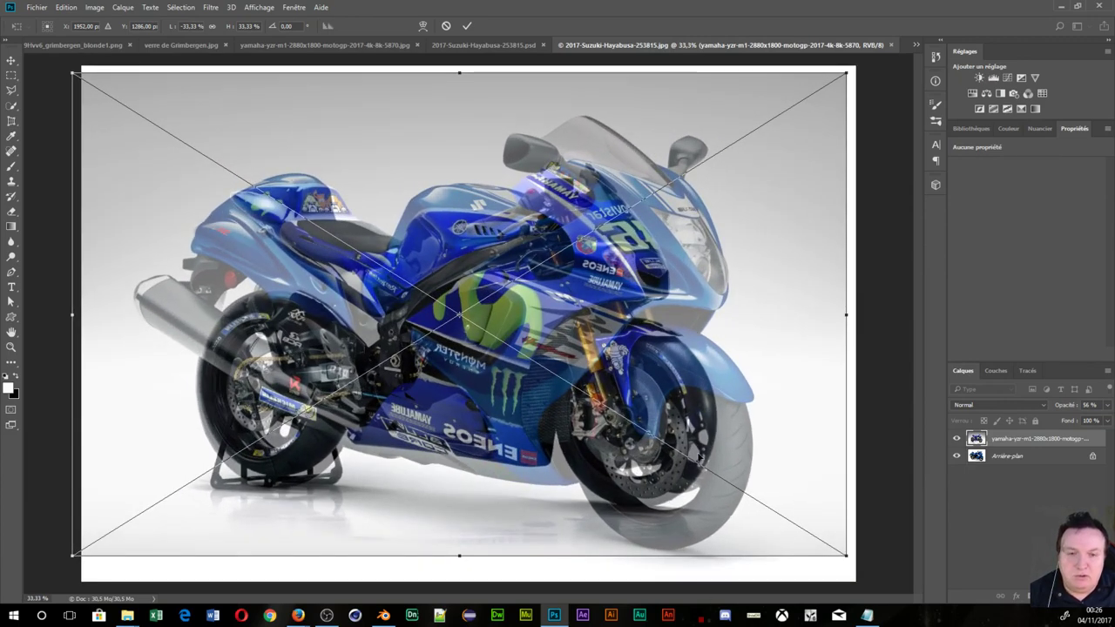
scroll(701, 458, up, 2)
scroll(642, 346, up, 2)
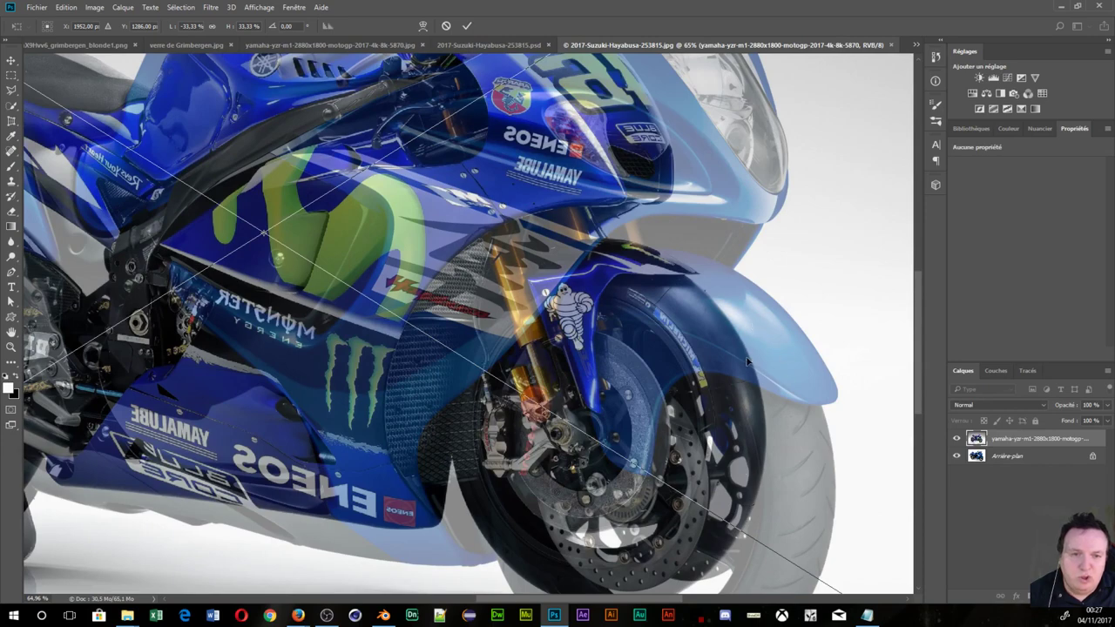
scroll(772, 514, down, 2)
scroll(690, 411, down, 1)
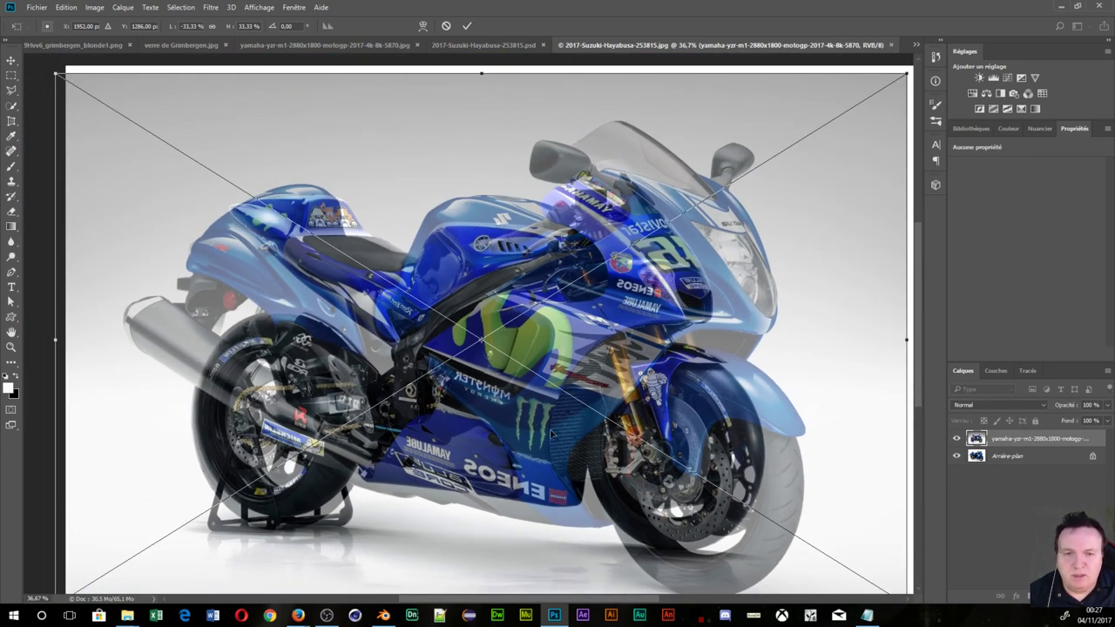
scroll(550, 434, down, 1)
scroll(563, 353, down, 1)
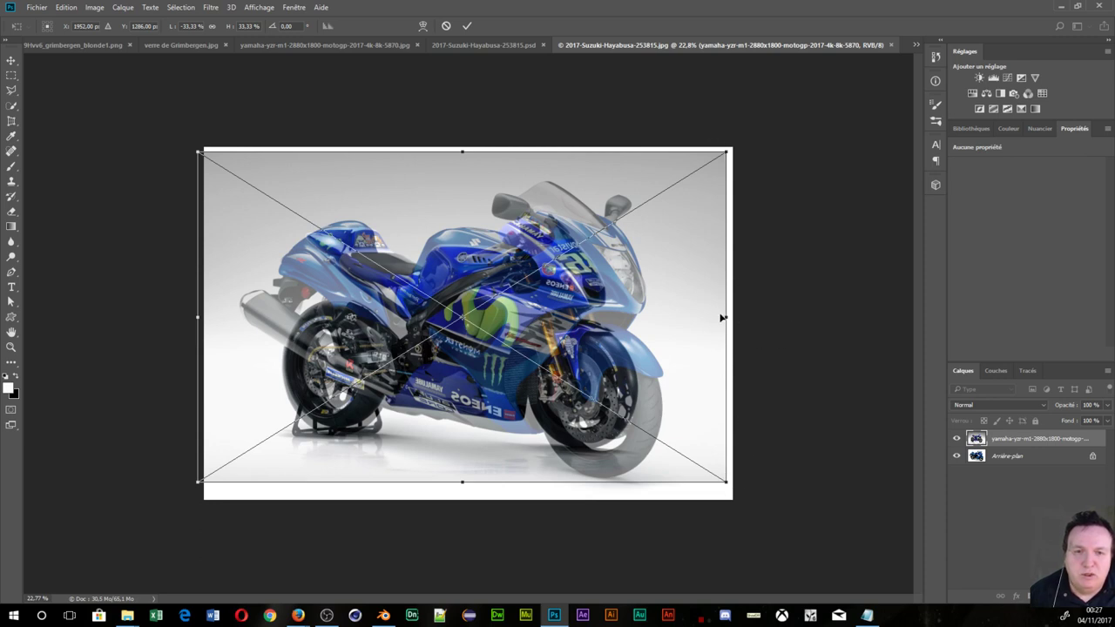
- Shift the Yamaha overlay and pull its right corners to start fitting the Suzuki
mouse_move(721, 318)
mouse_down()
mouse_move(755, 329)
mouse_move(755, 345)
mouse_up()
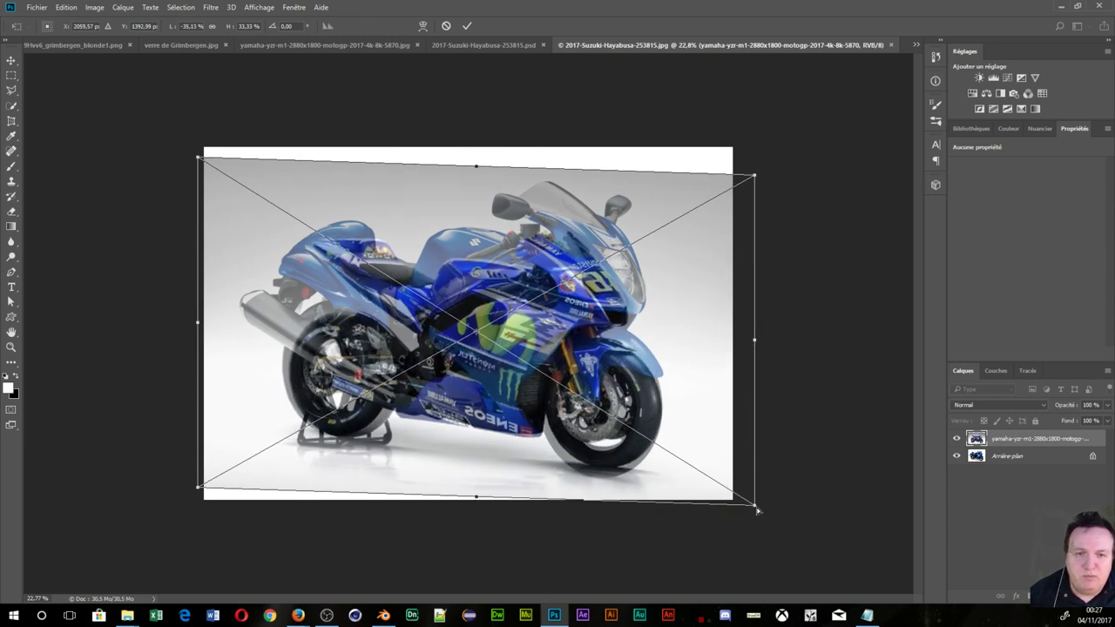
drag(757, 510, 756, 528)
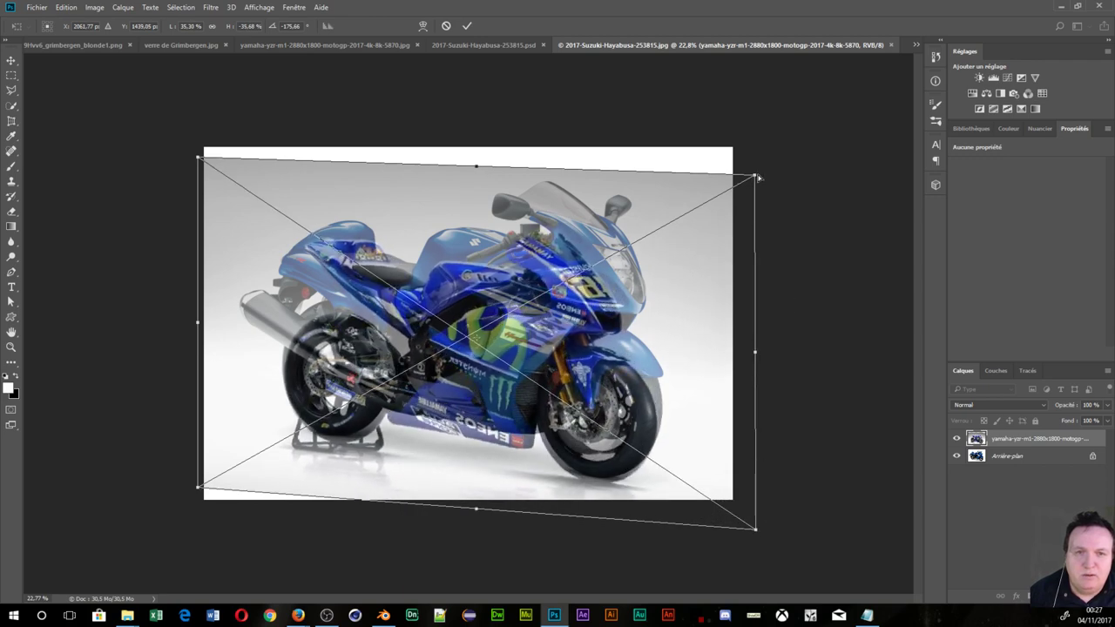
mouse_move(759, 177)
mouse_down()
mouse_move(751, 157)
mouse_move(788, 113)
mouse_up()
mouse_move(687, 433)
mouse_down()
mouse_move(693, 418)
mouse_move(697, 431)
mouse_up()
key(ctrl+plus)
key(ctrl+plus)
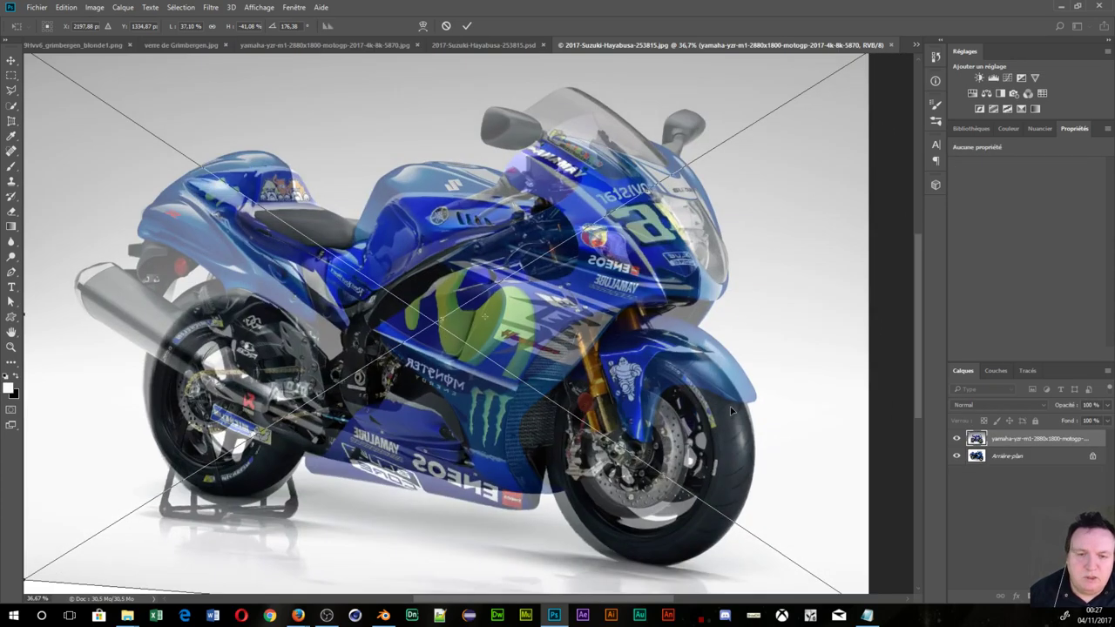
key(ctrl+minus)
key(ctrl+minus)
key(ctrl+plus)
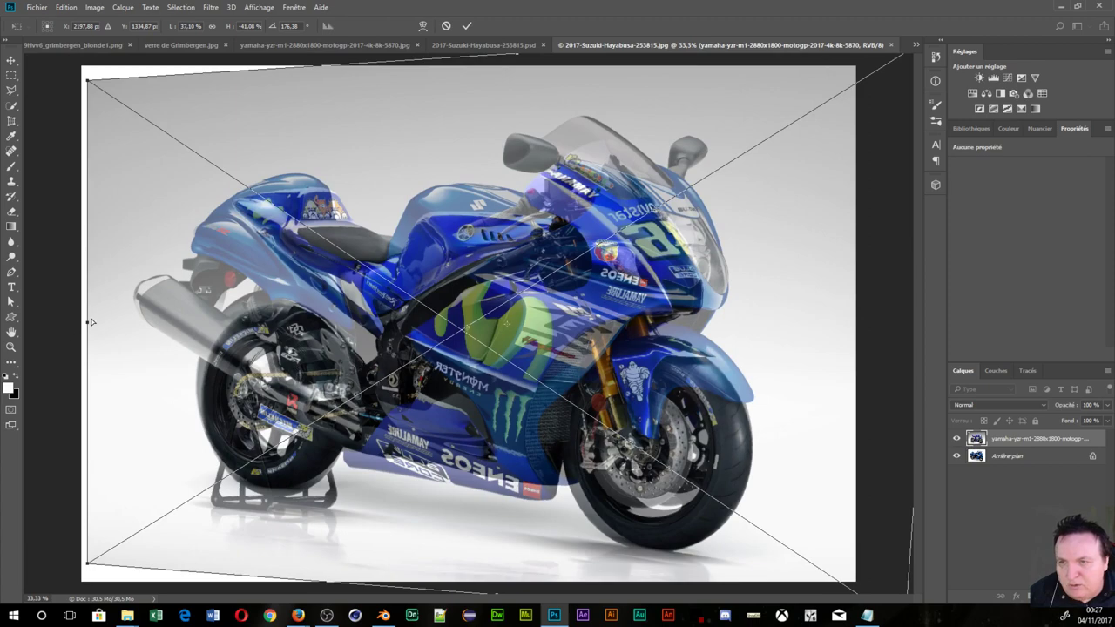
- Adjust the overlay's left corners for perspective, then rotate and widen it rightward
mouse_move(88, 324)
mouse_down()
mouse_move(71, 307)
mouse_move(83, 304)
mouse_up()
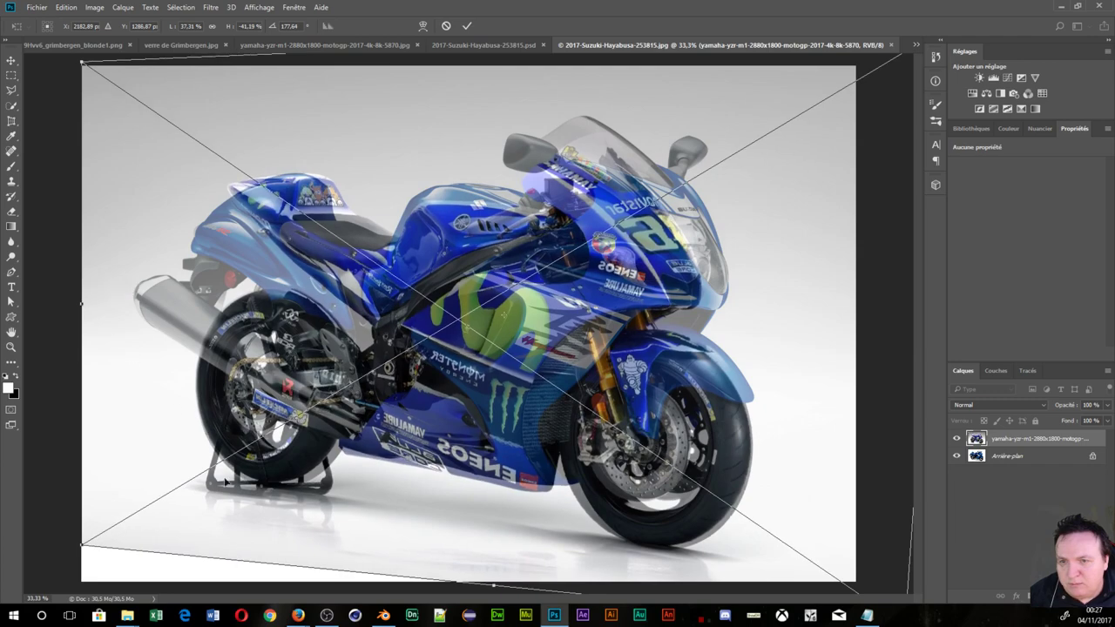
scroll(345, 502, up, 1)
scroll(262, 432, down, 2)
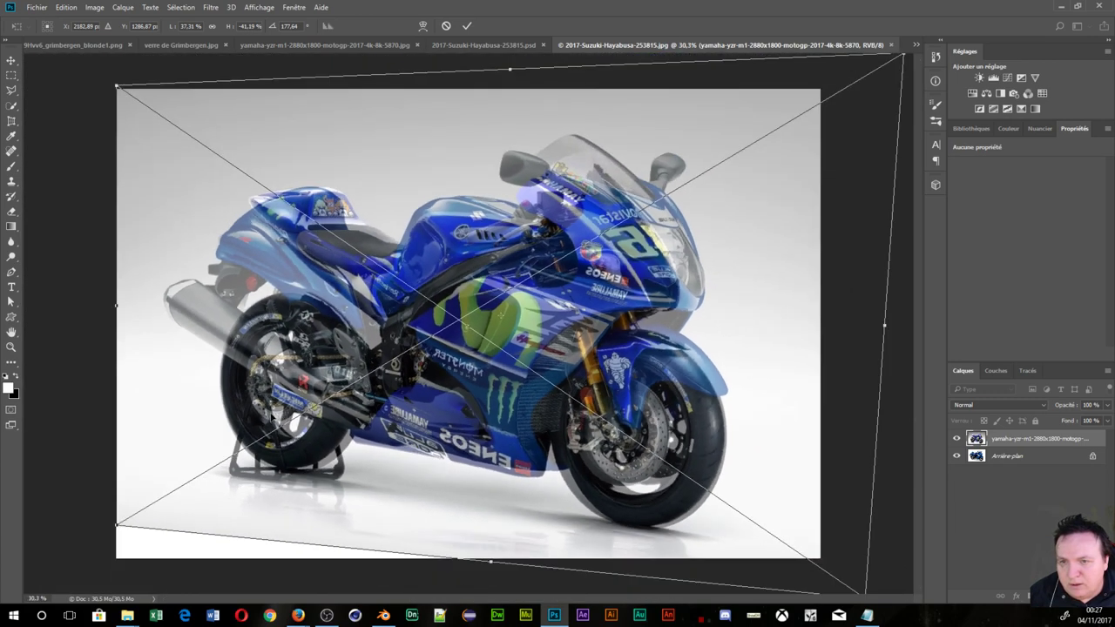
drag(147, 342, 148, 348)
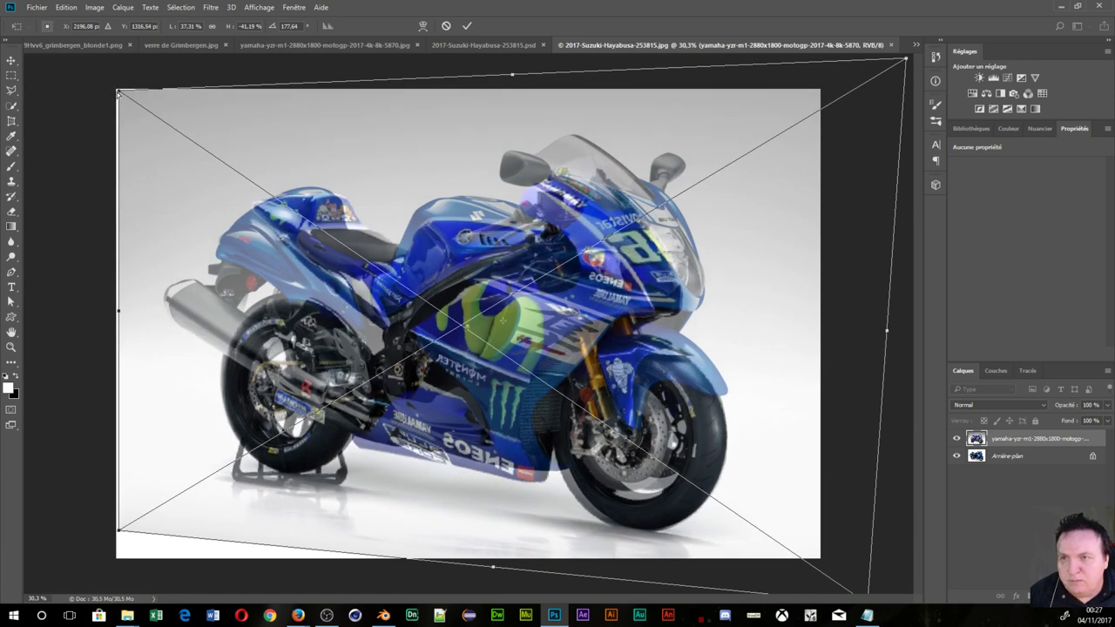
mouse_move(118, 92)
mouse_down()
mouse_move(116, 122)
mouse_move(110, 83)
mouse_up()
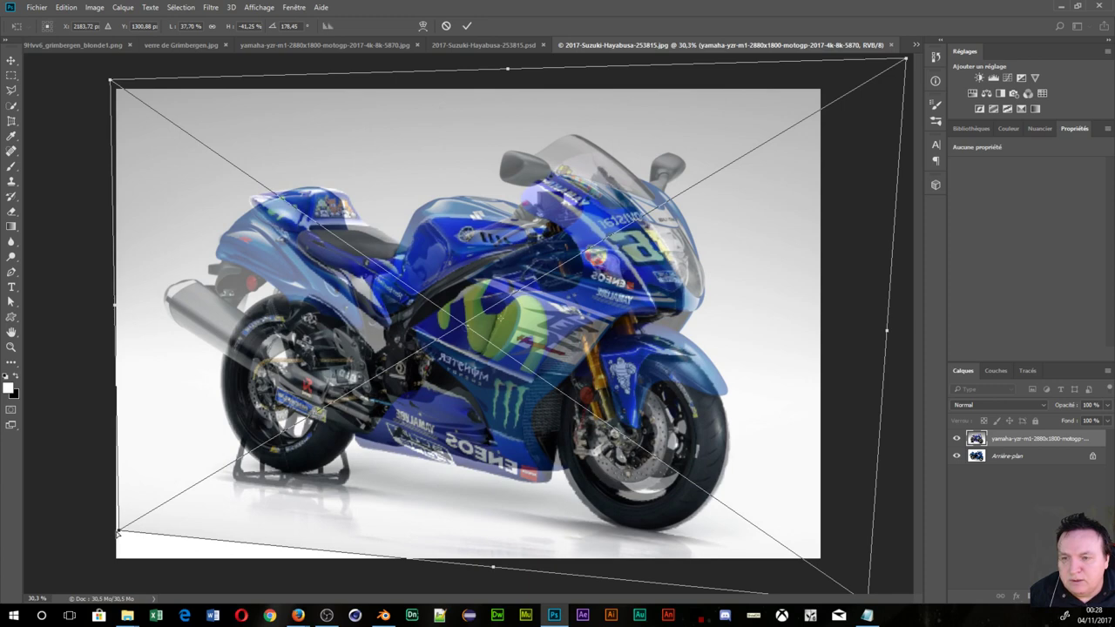
drag(119, 532, 116, 530)
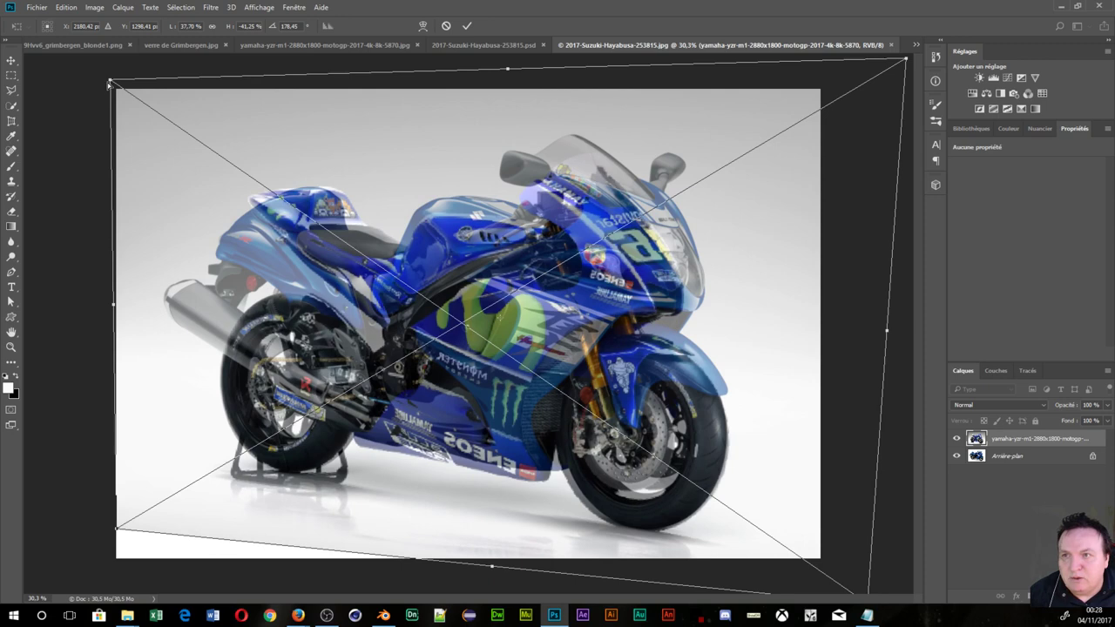
drag(111, 84, 117, 87)
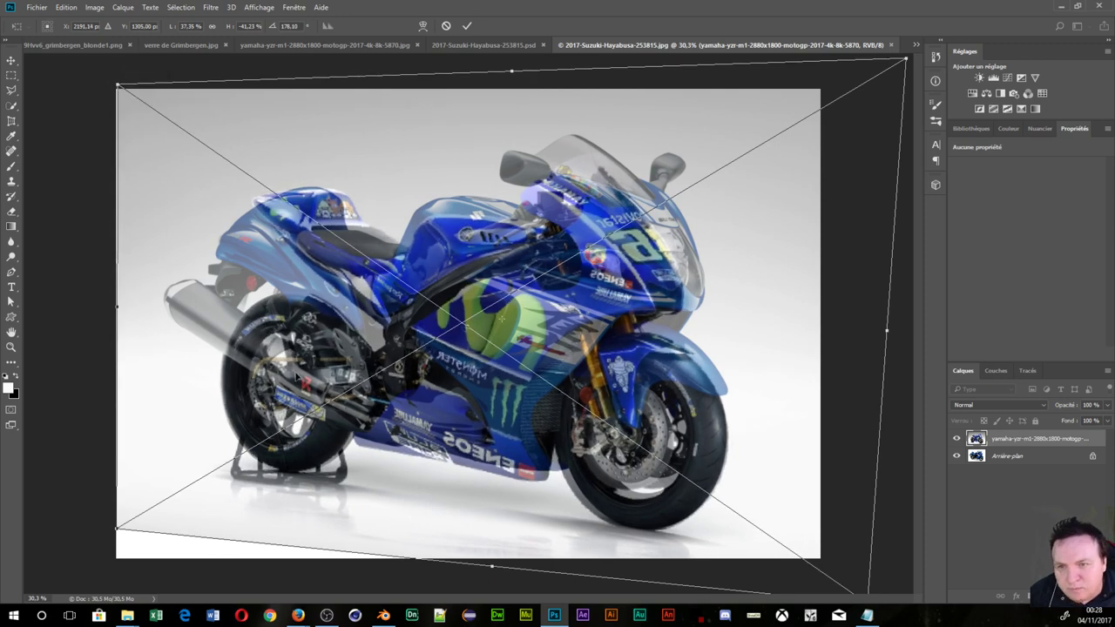
drag(296, 381, 293, 378)
drag(782, 450, 784, 447)
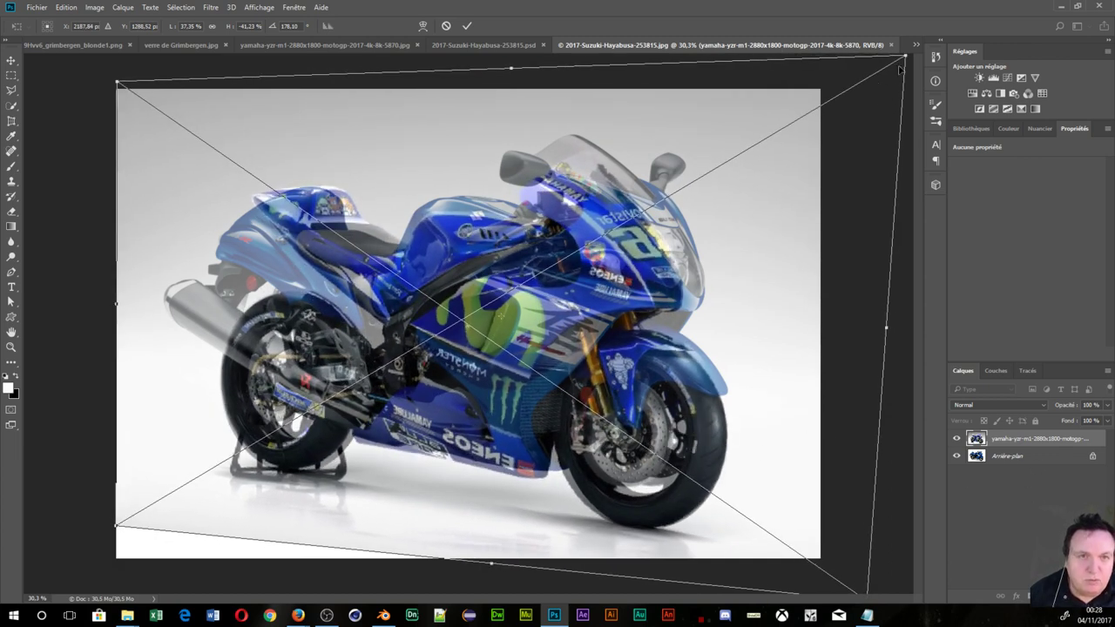
drag(907, 57, 870, 32)
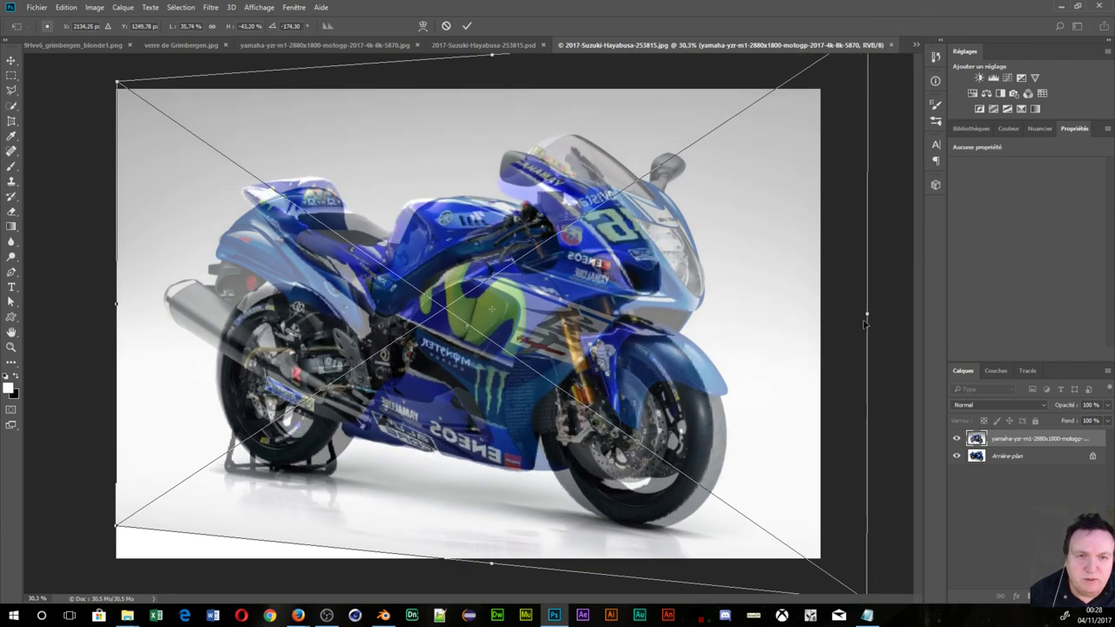
mouse_move(867, 317)
mouse_down()
mouse_move(903, 315)
mouse_move(920, 338)
mouse_move(888, 319)
mouse_move(889, 328)
mouse_up()
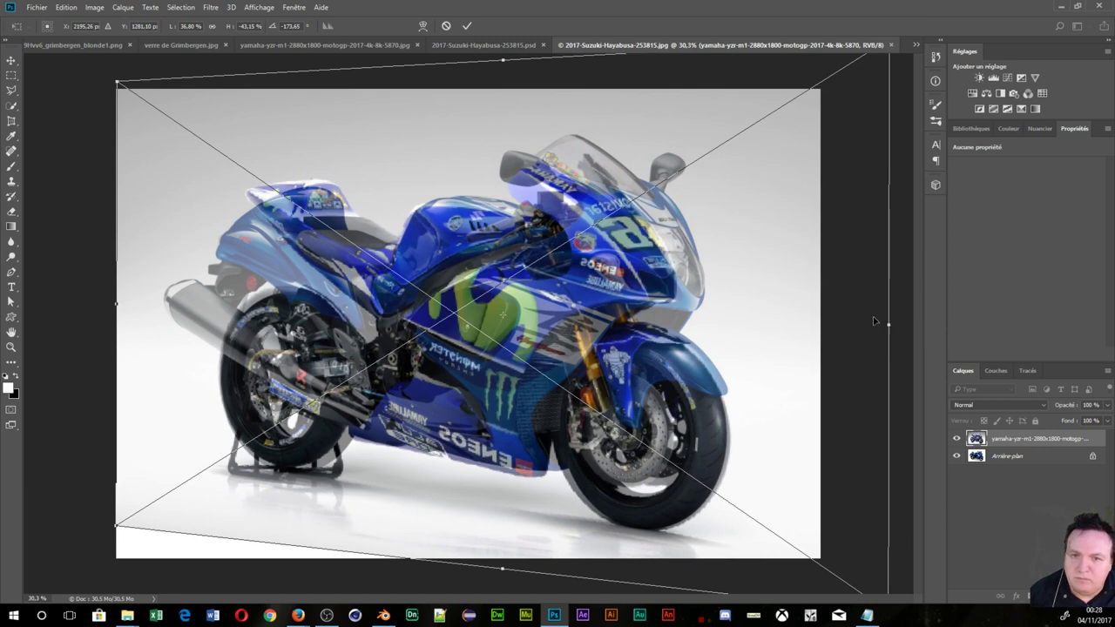
- Widen the overlay from its left side and nudge it into place
key(ctrl+minus)
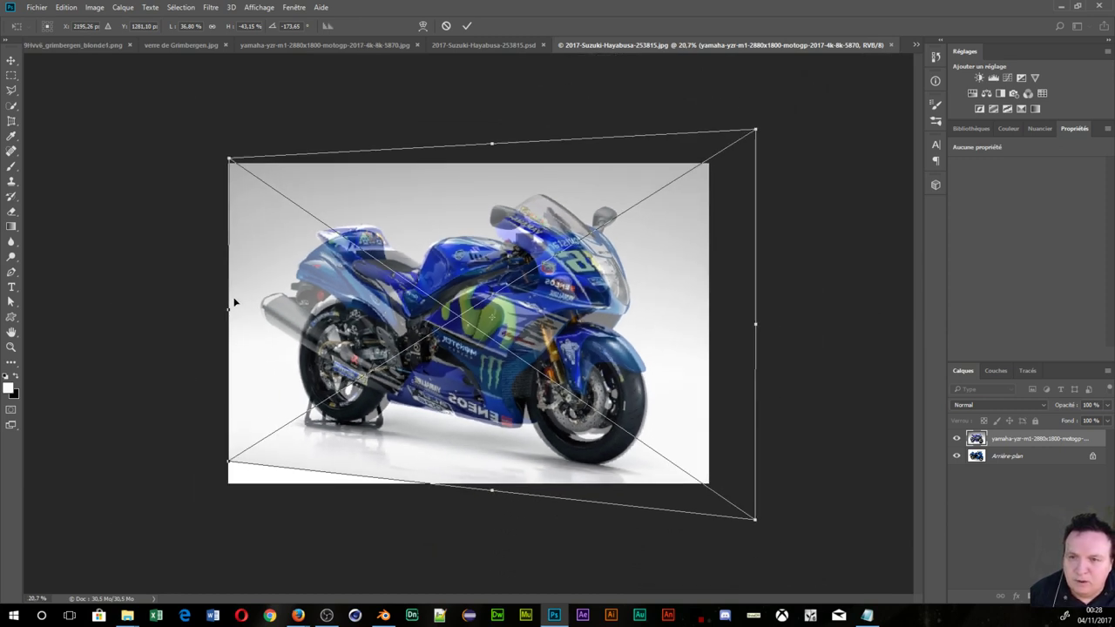
drag(228, 315, 234, 310)
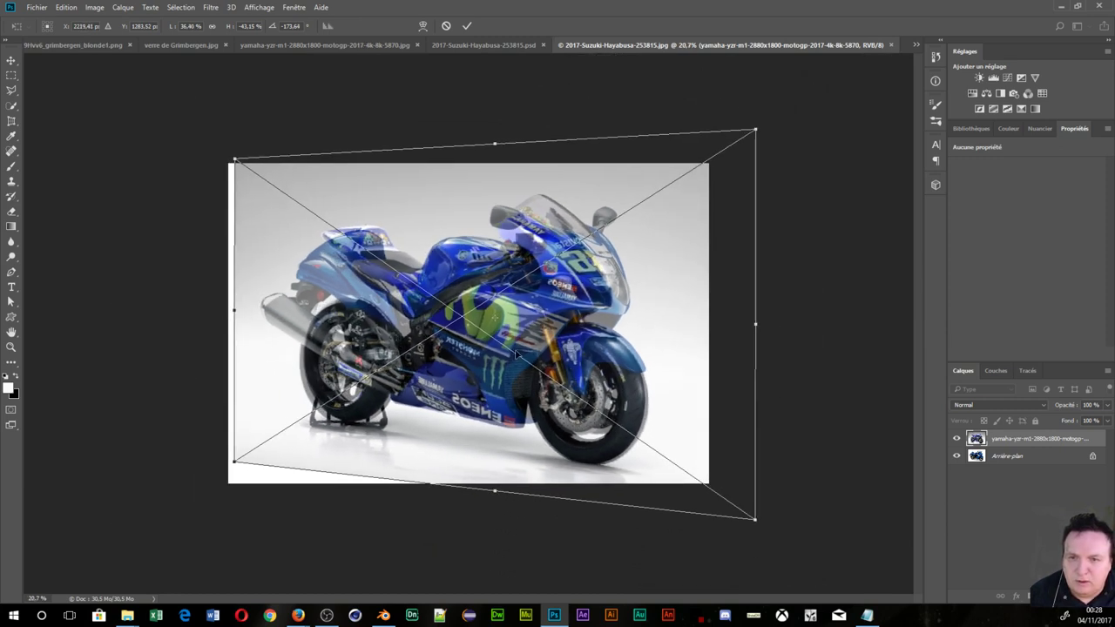
drag(531, 369, 527, 367)
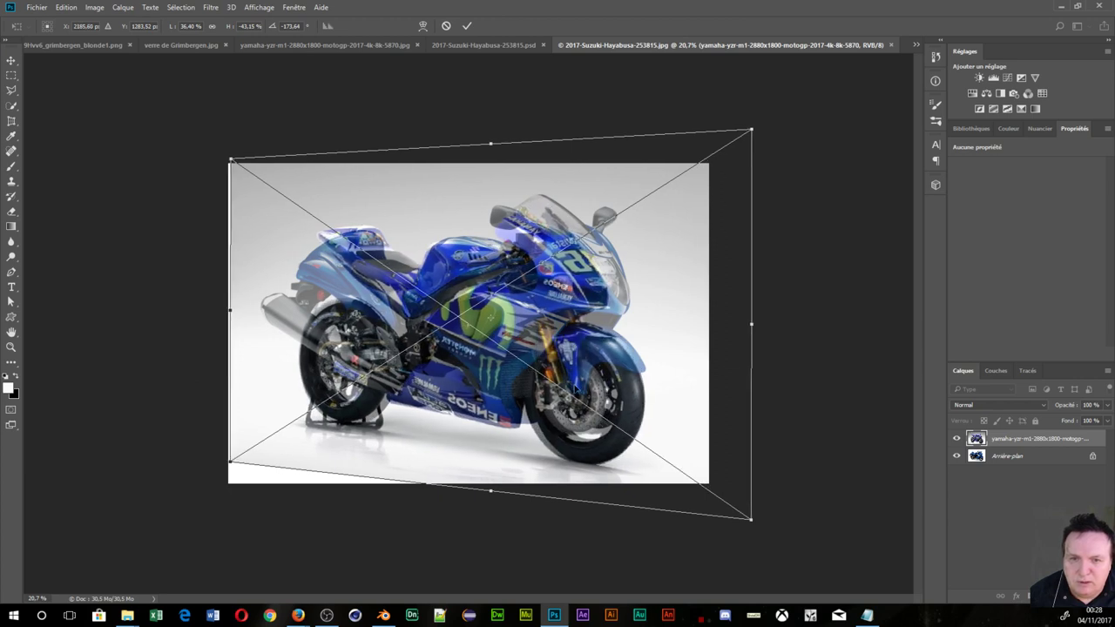
key(ctrl+plus)
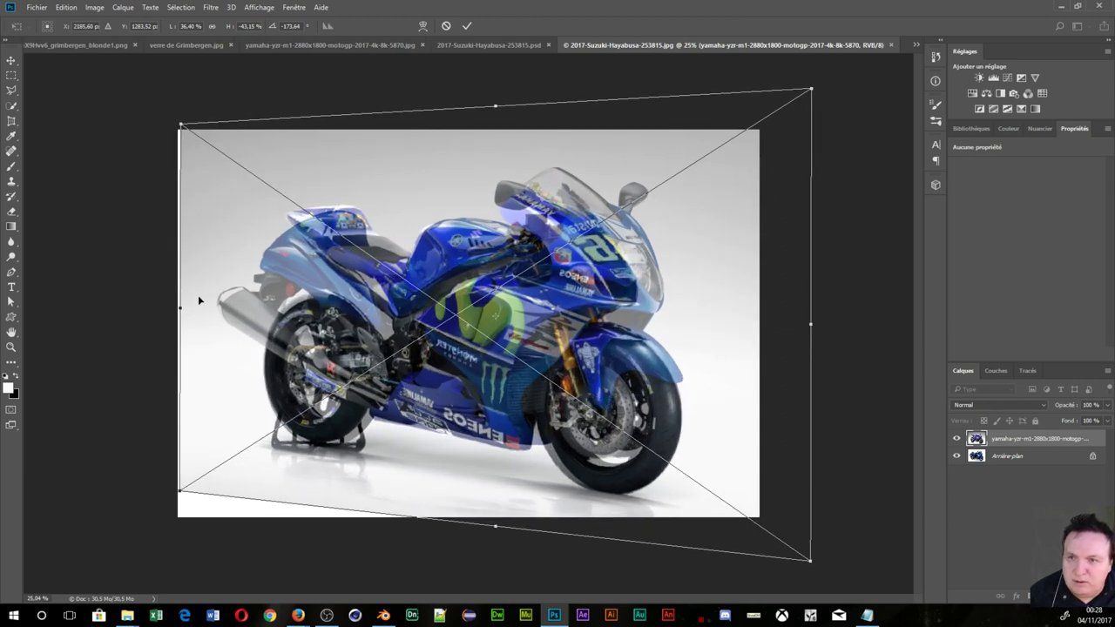
drag(181, 310, 154, 310)
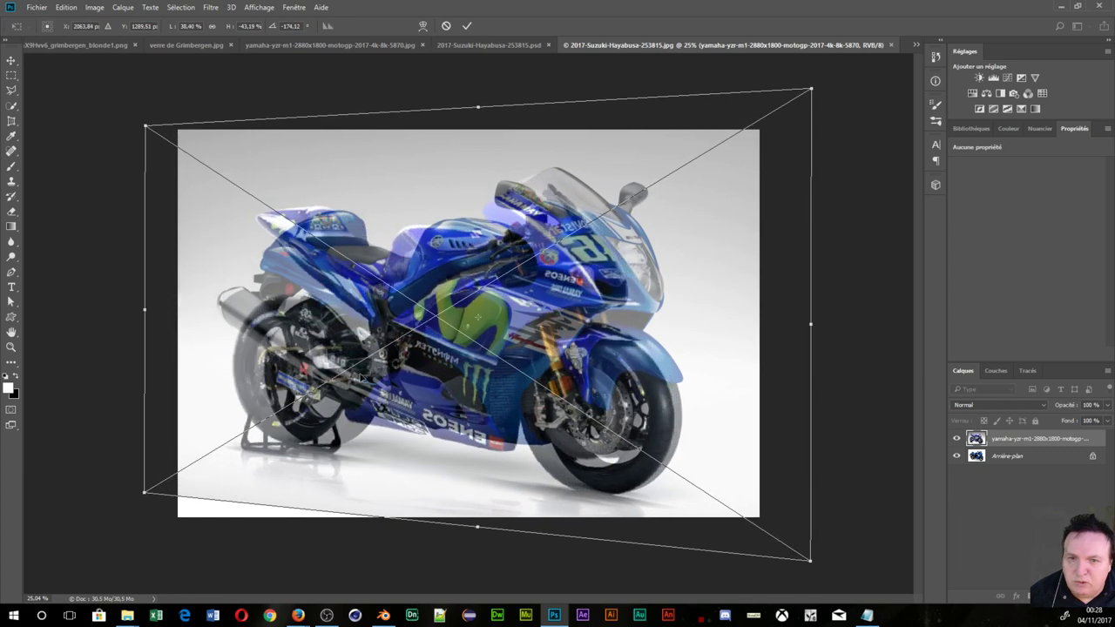
drag(368, 376, 395, 383)
- Skew the overlay's right and left sides to about 35.86 % by 43.24 %
drag(850, 341, 826, 324)
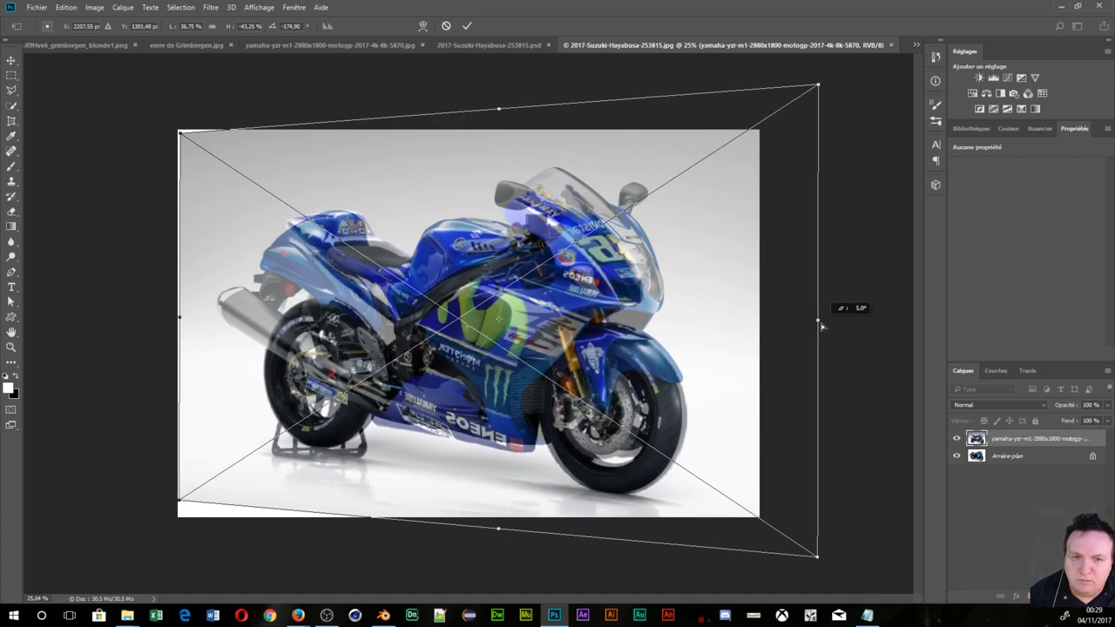
drag(826, 325, 819, 322)
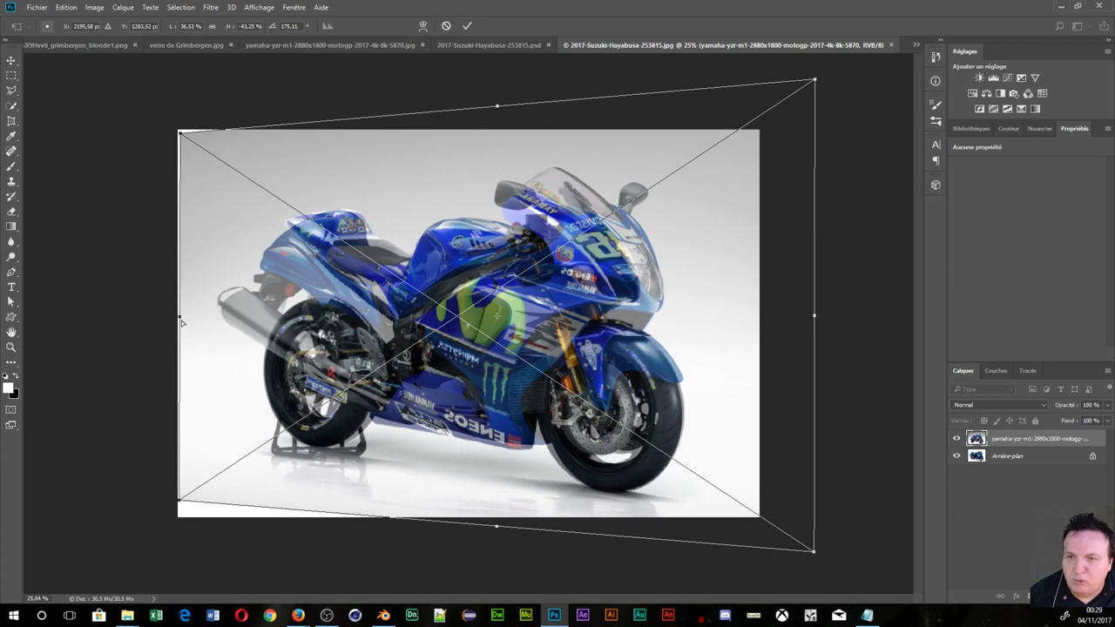
drag(182, 323, 182, 321)
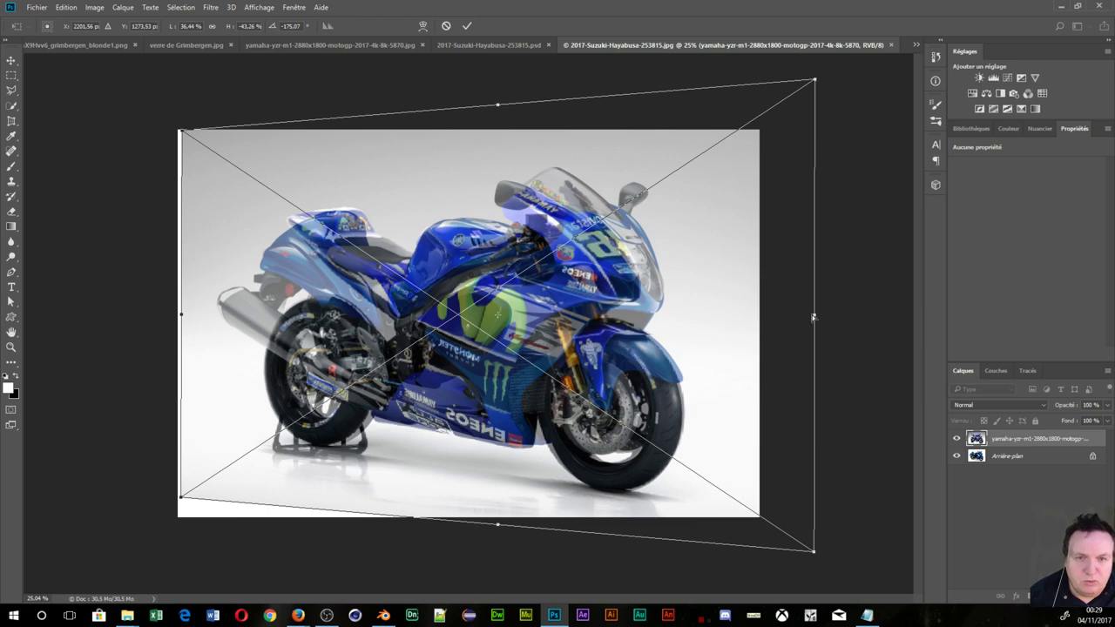
drag(811, 317, 802, 320)
drag(612, 375, 625, 378)
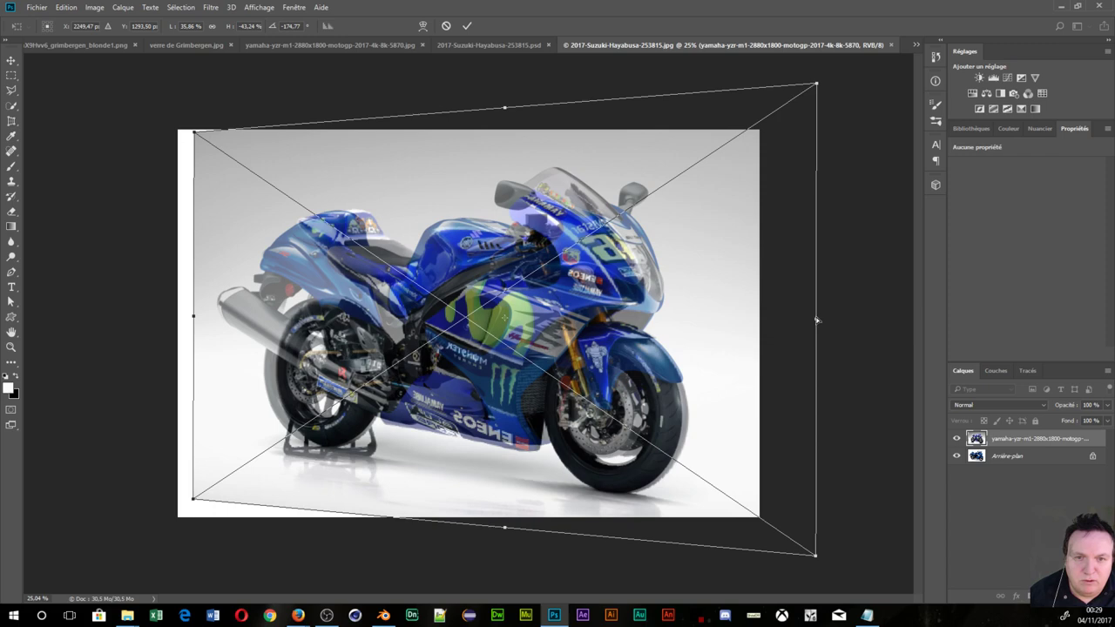
- Fine-tune the overlay's width, side skews and position over the Suzuki
drag(816, 320, 810, 318)
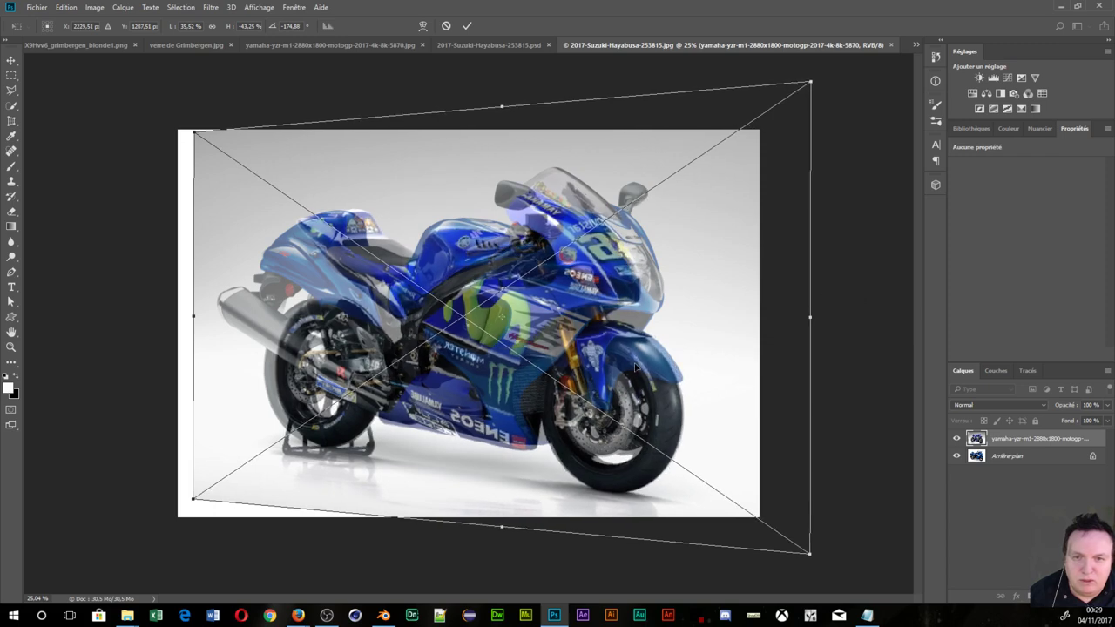
drag(636, 368, 645, 371)
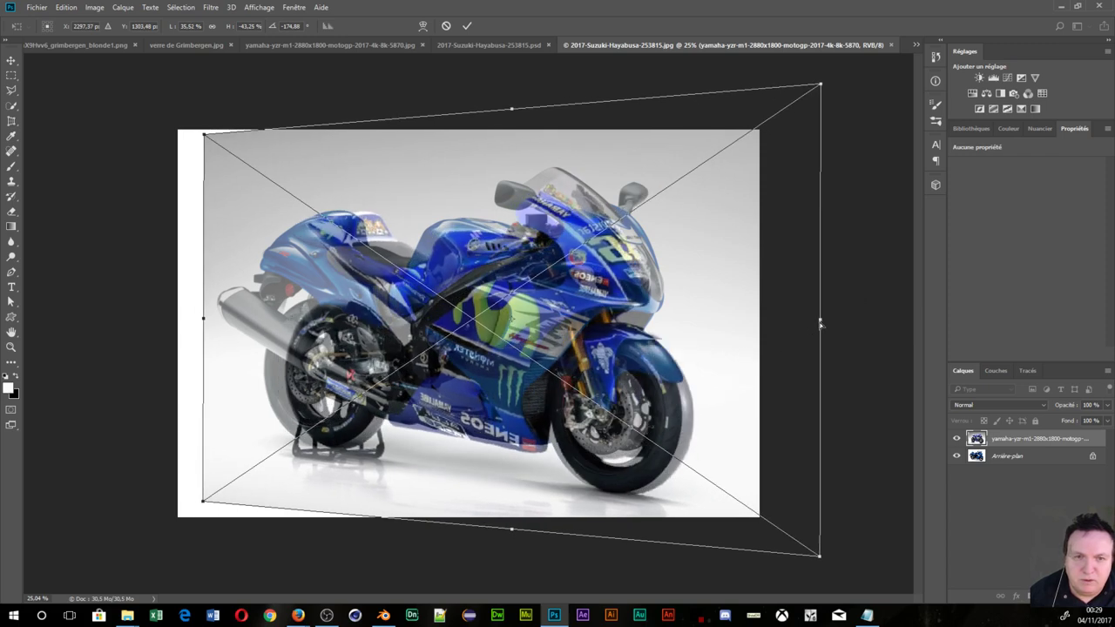
drag(818, 324, 816, 324)
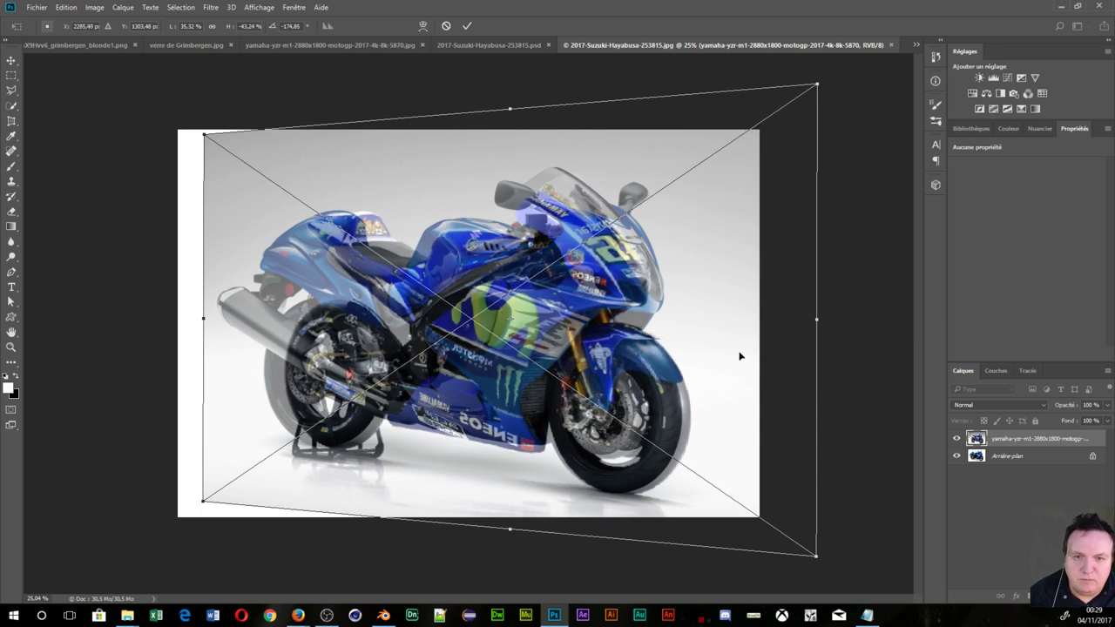
drag(739, 356, 733, 352)
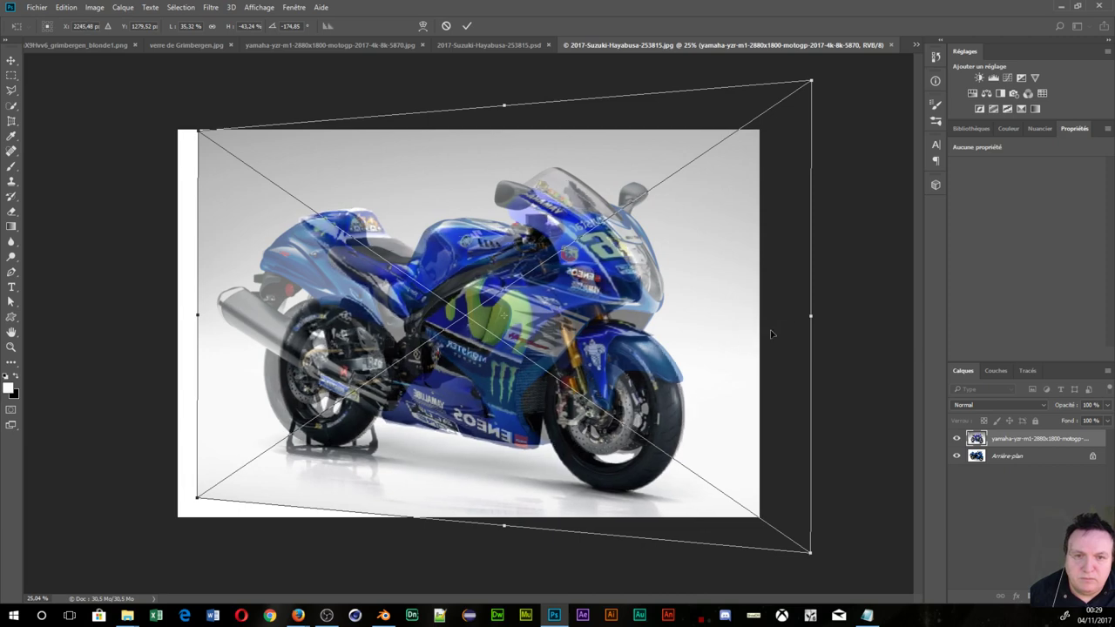
drag(812, 322, 808, 321)
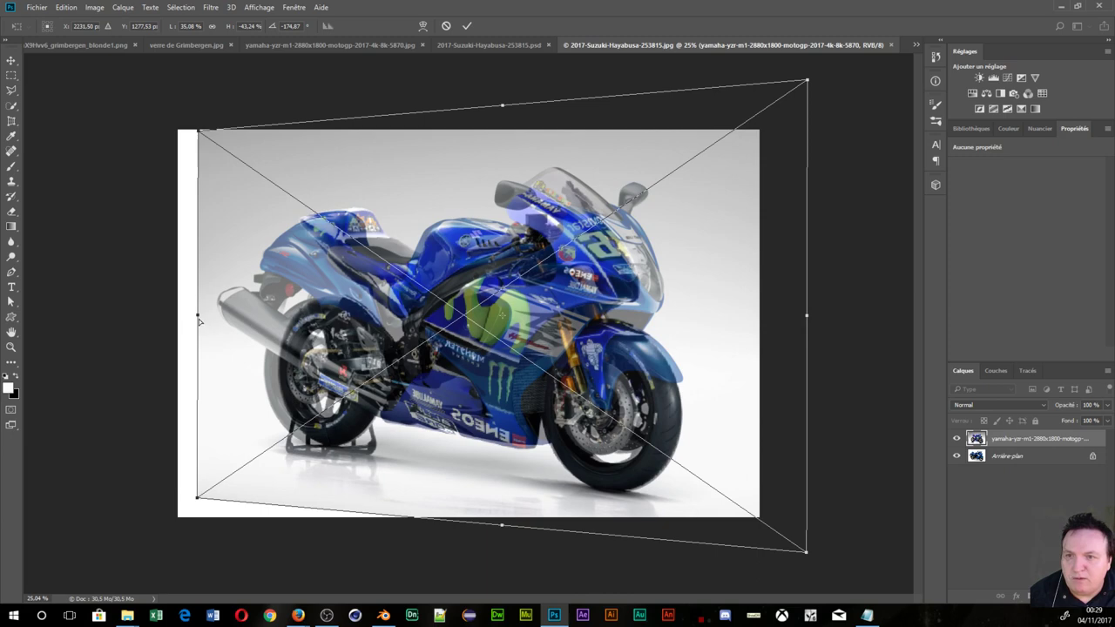
drag(198, 319, 182, 318)
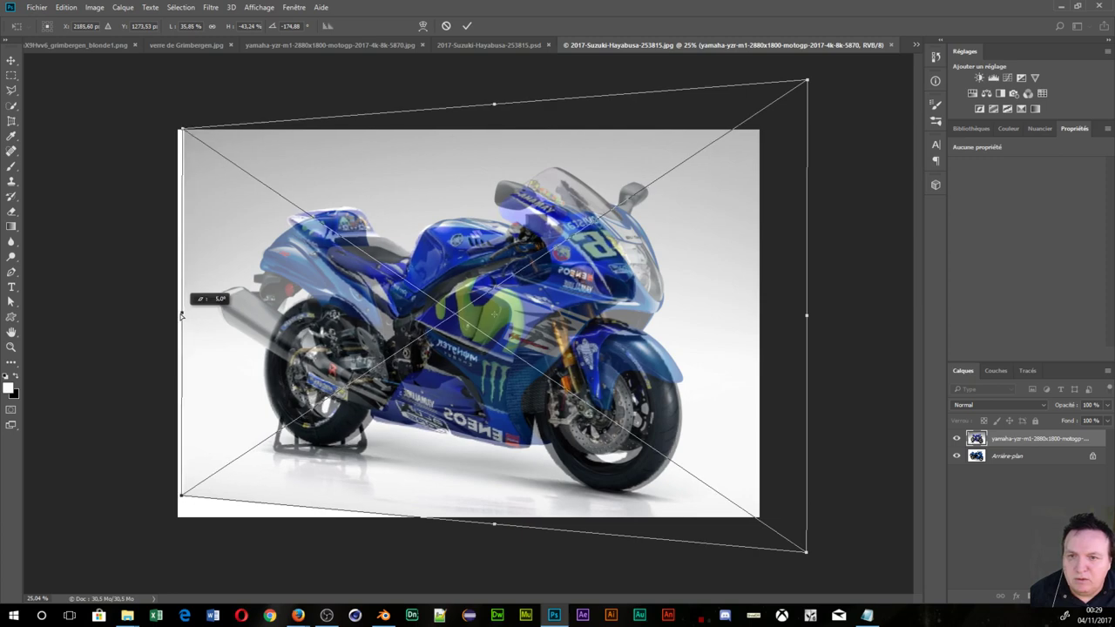
drag(182, 319, 168, 315)
drag(340, 369, 350, 371)
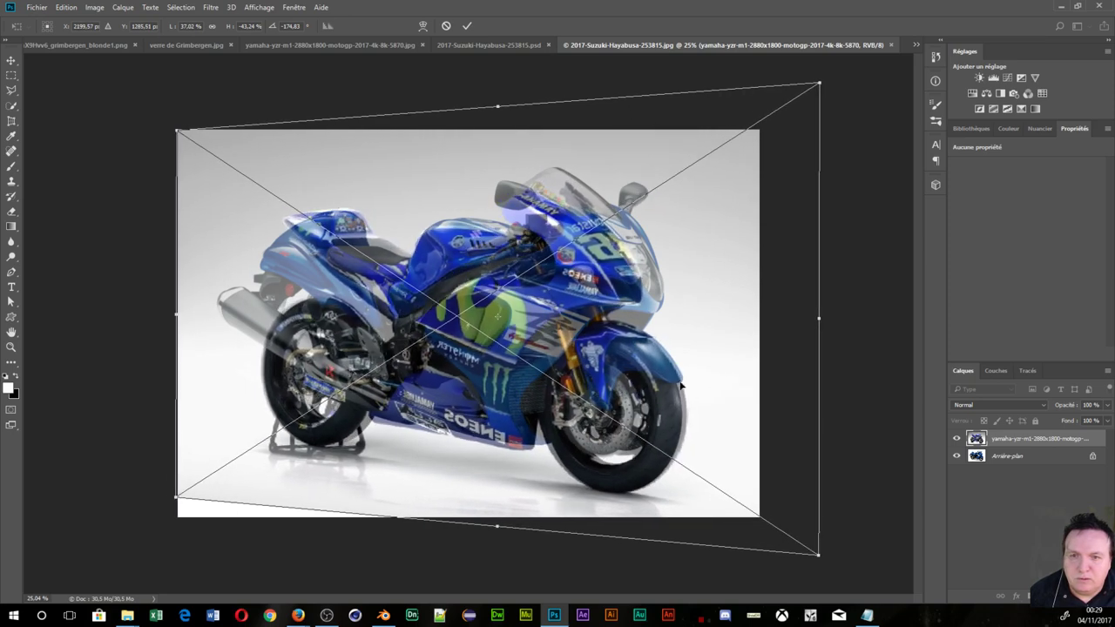
mouse_move(819, 325)
mouse_down()
mouse_move(793, 321)
mouse_move(836, 324)
mouse_up()
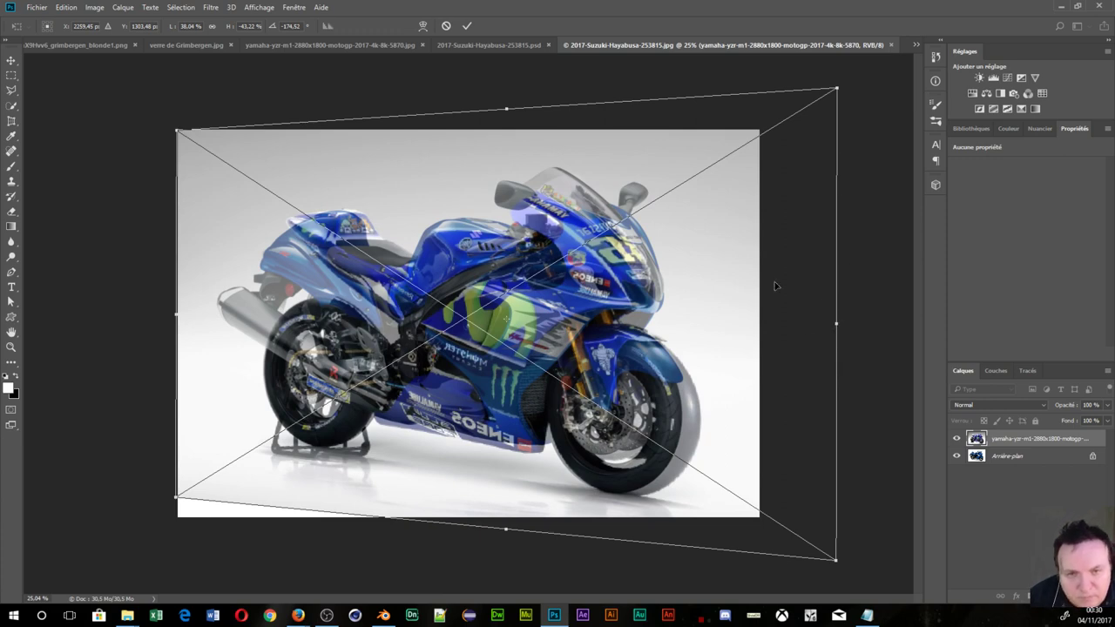
- Zoom to check the alignment and commit the transform at about 38.04 % by 43.22 %
key(ctrl+plus)
key(ctrl+plus)
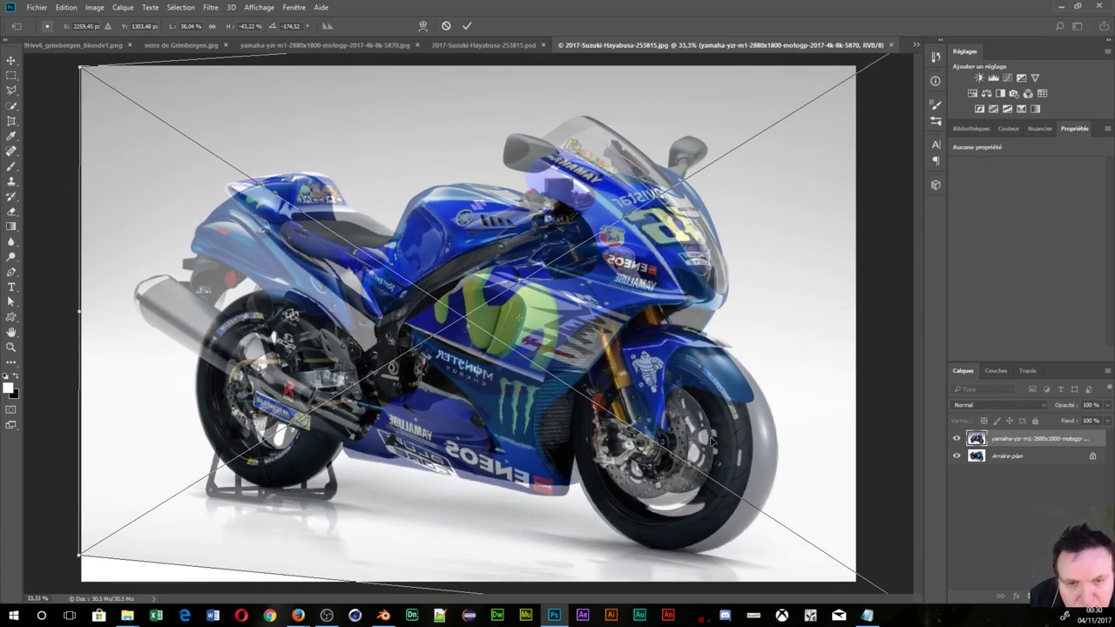
key(ctrl+minus)
key(ctrl+plus)
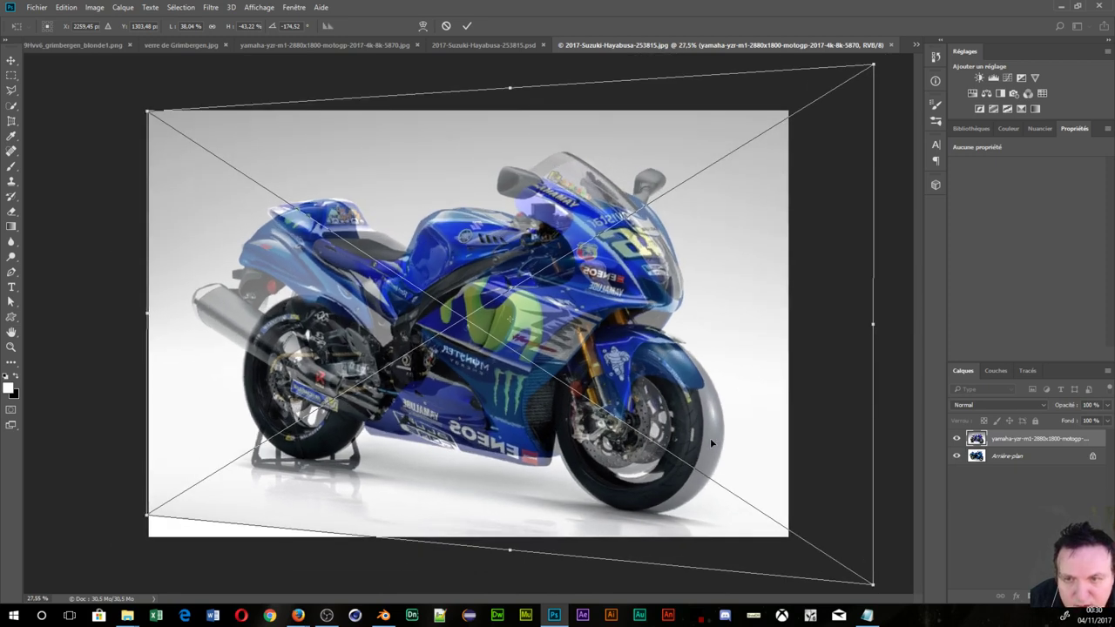
key(ctrl+plus)
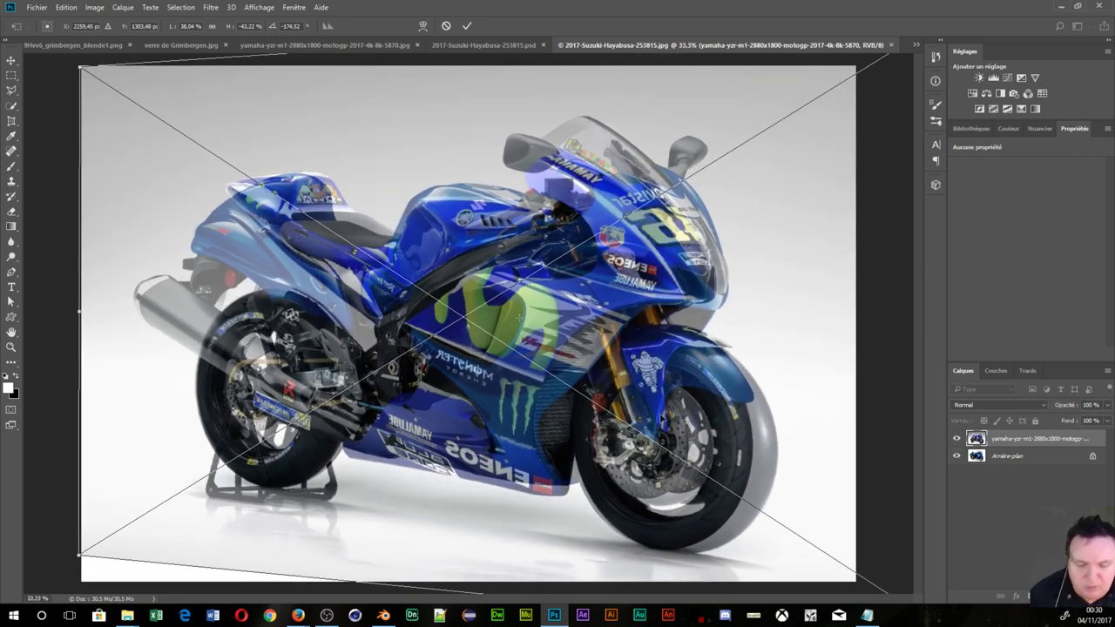
key(Return)
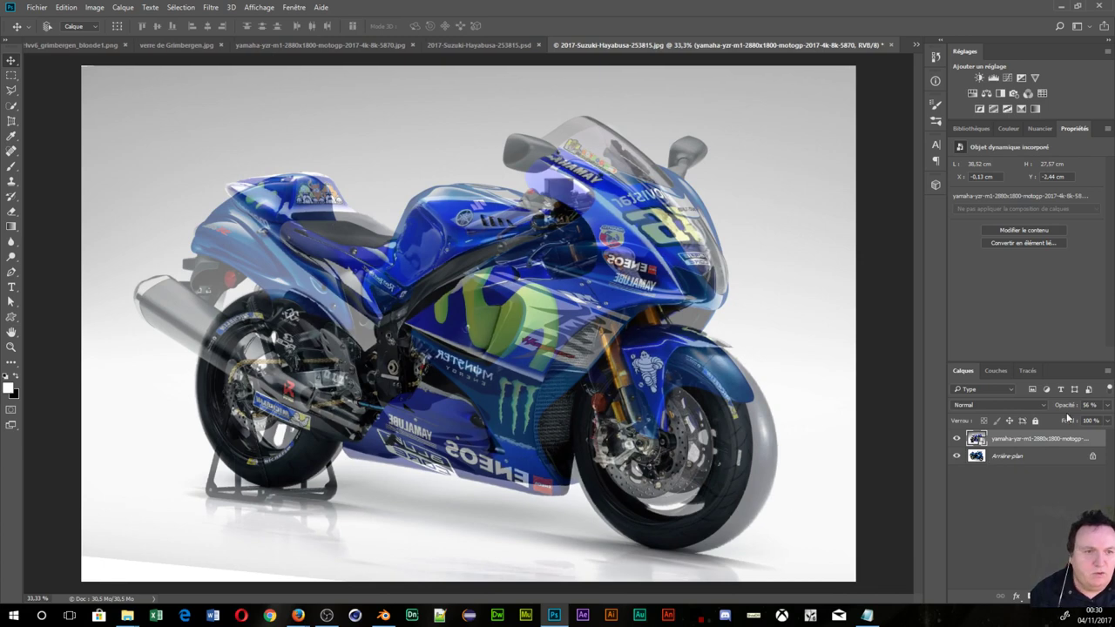
- Switch the Yamaha layer's opacity between 100 % and 0 % to compare the bikes
click(1089, 404)
text(100)
key(Return)
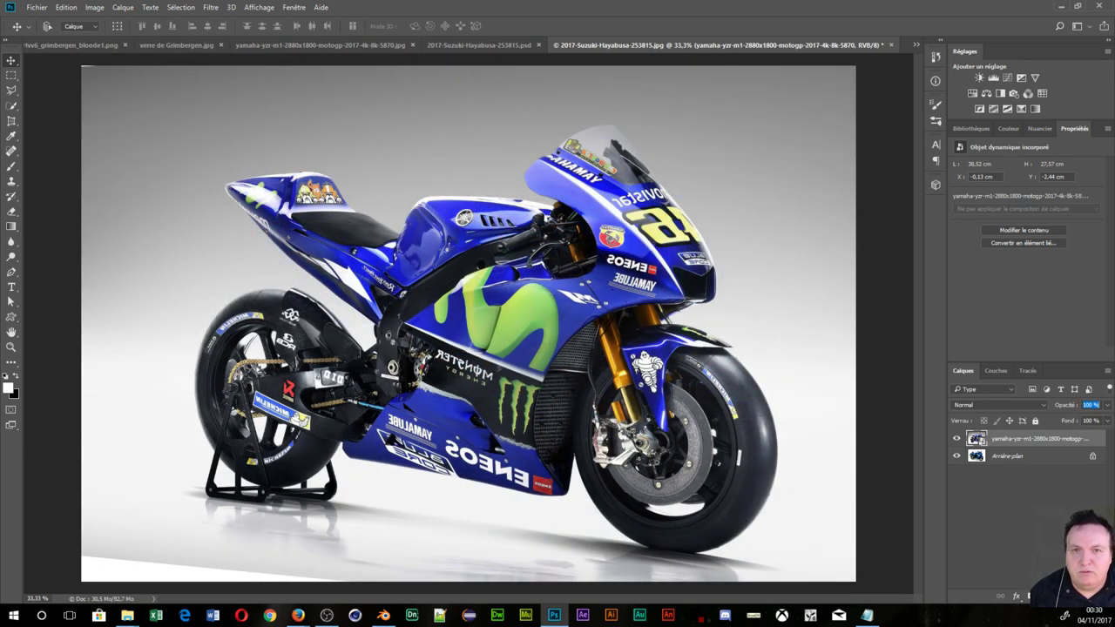
text(0)
key(Return)
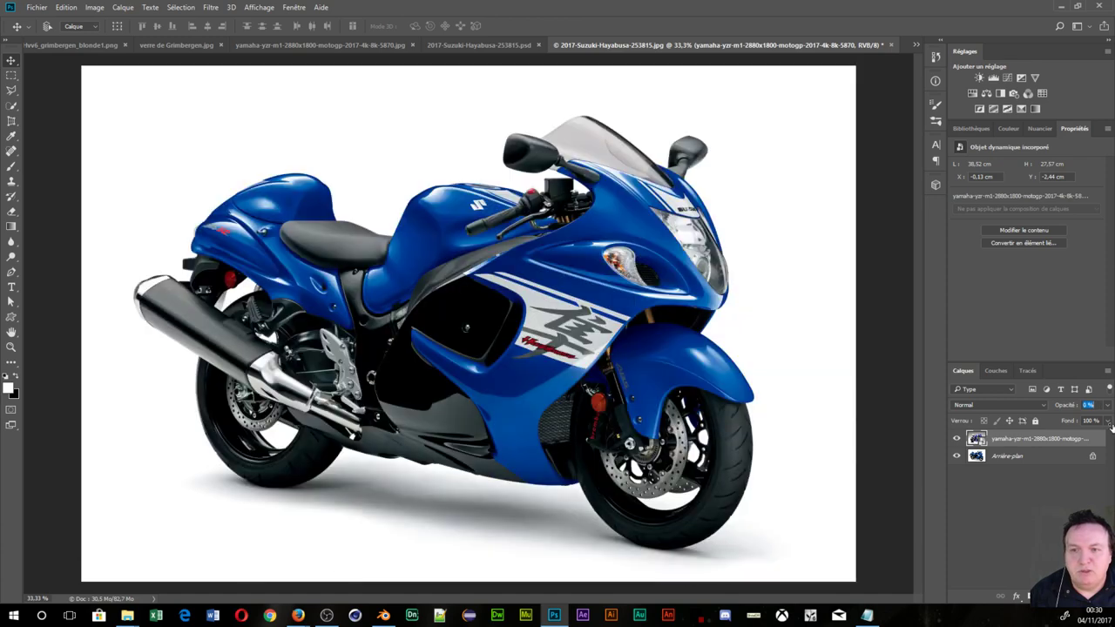
text(100)
key(Return)
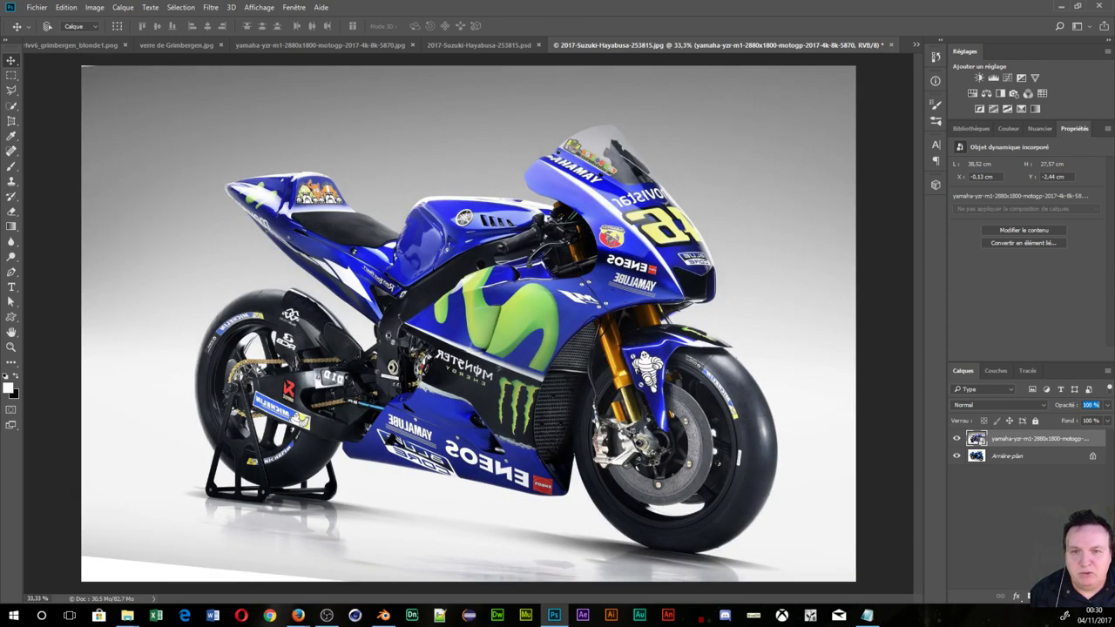
text(5)
- Set opacity to 86 then 100, and scrub it to settle near 56 %
key(Return)
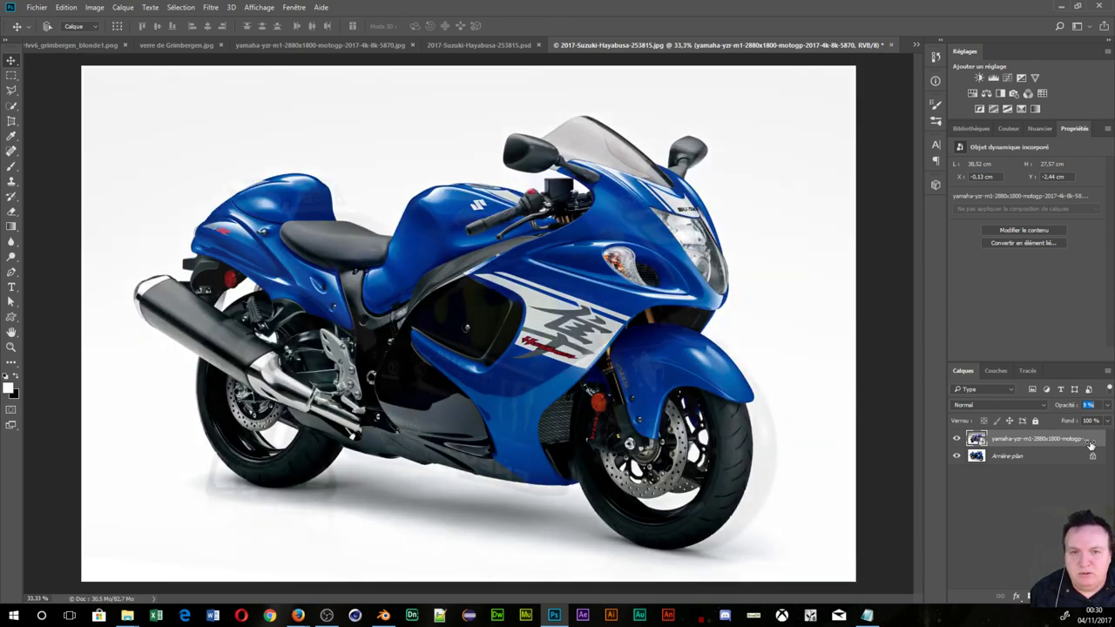
text(86)
key(Return)
text(100)
key(Return)
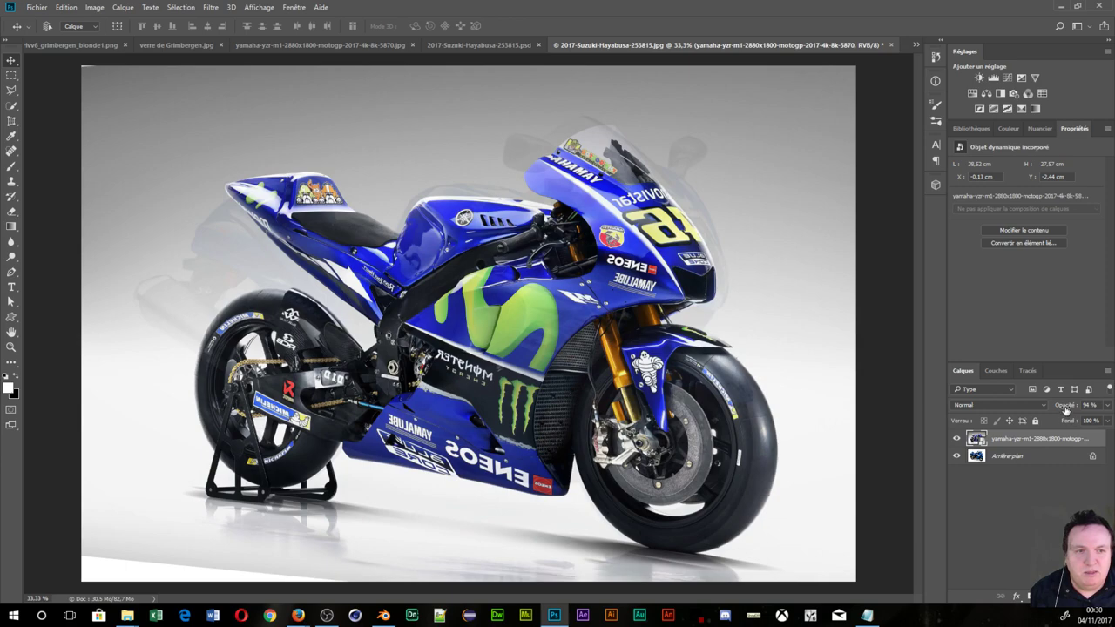
drag(1065, 409, 981, 421)
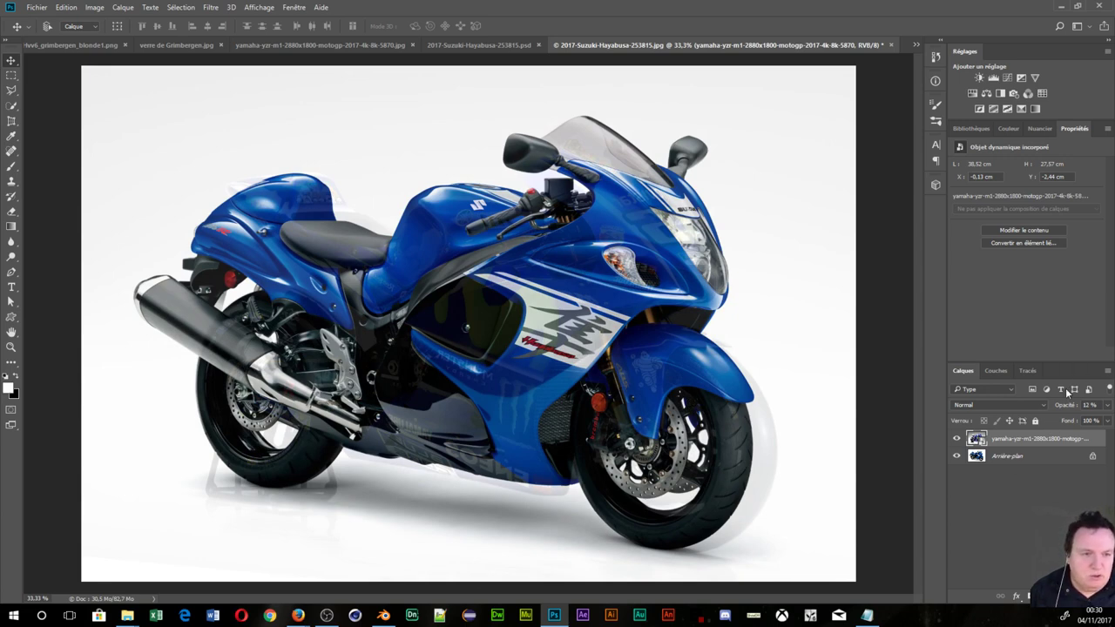
drag(1073, 409, 1094, 413)
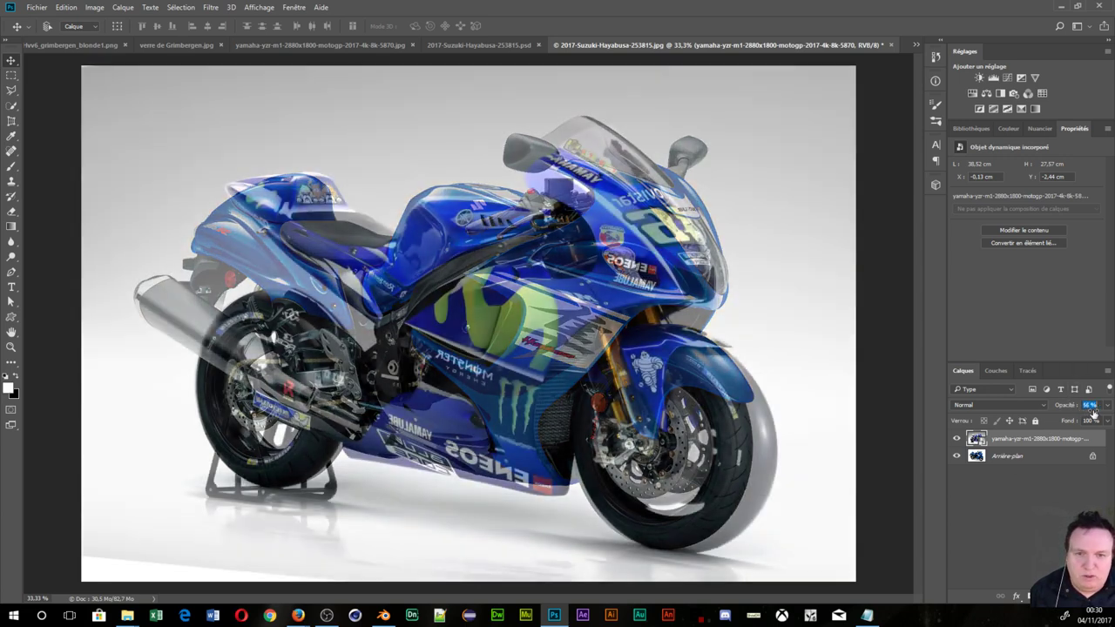
- Start Warp on the Yamaha layer and lower its opacity to about 41 %
scroll(655, 322, down, 2)
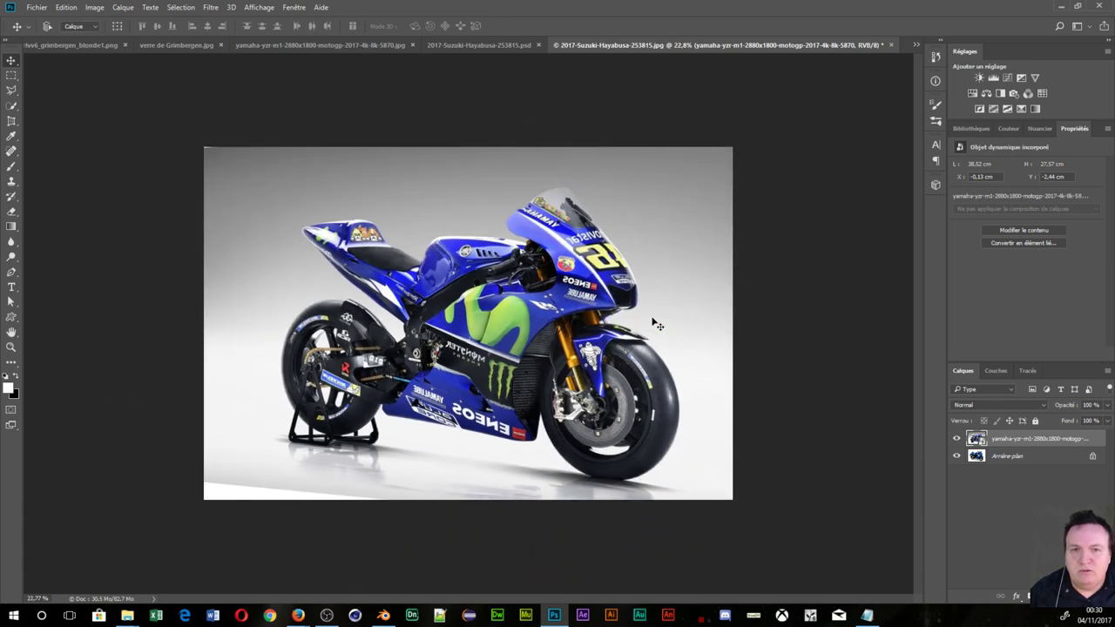
scroll(649, 331, up, 1)
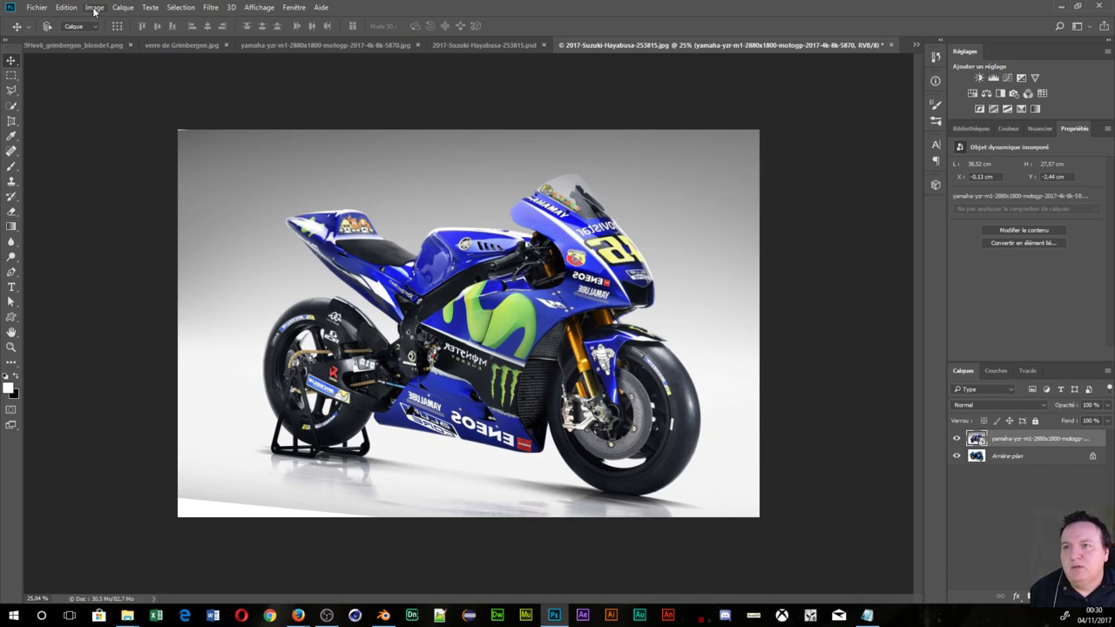
click(61, 7)
mouse_move(87, 256)
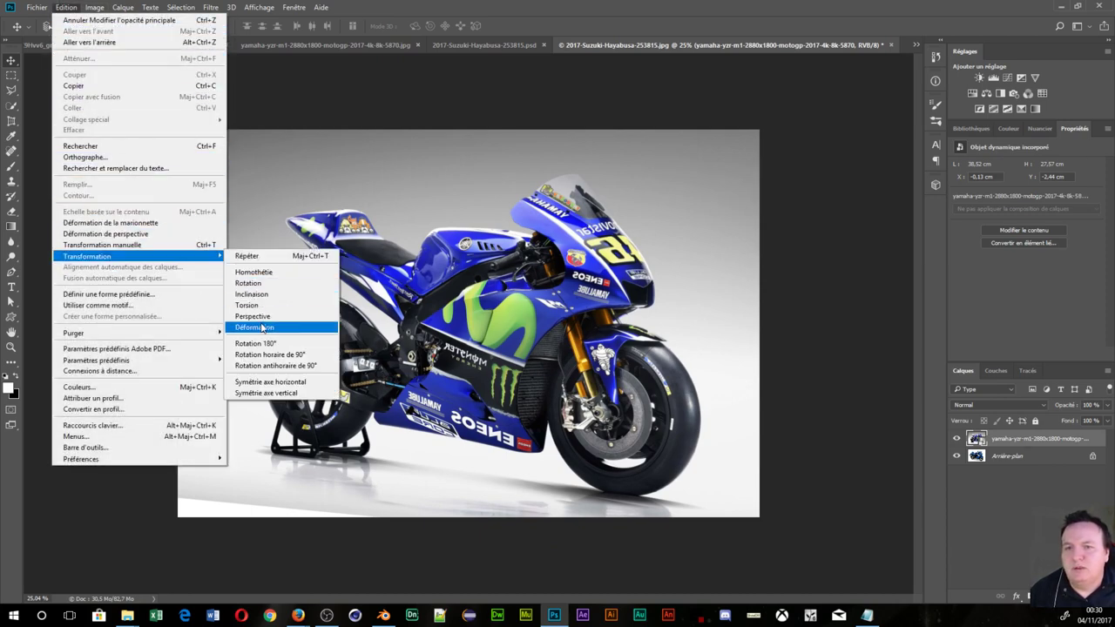
click(255, 327)
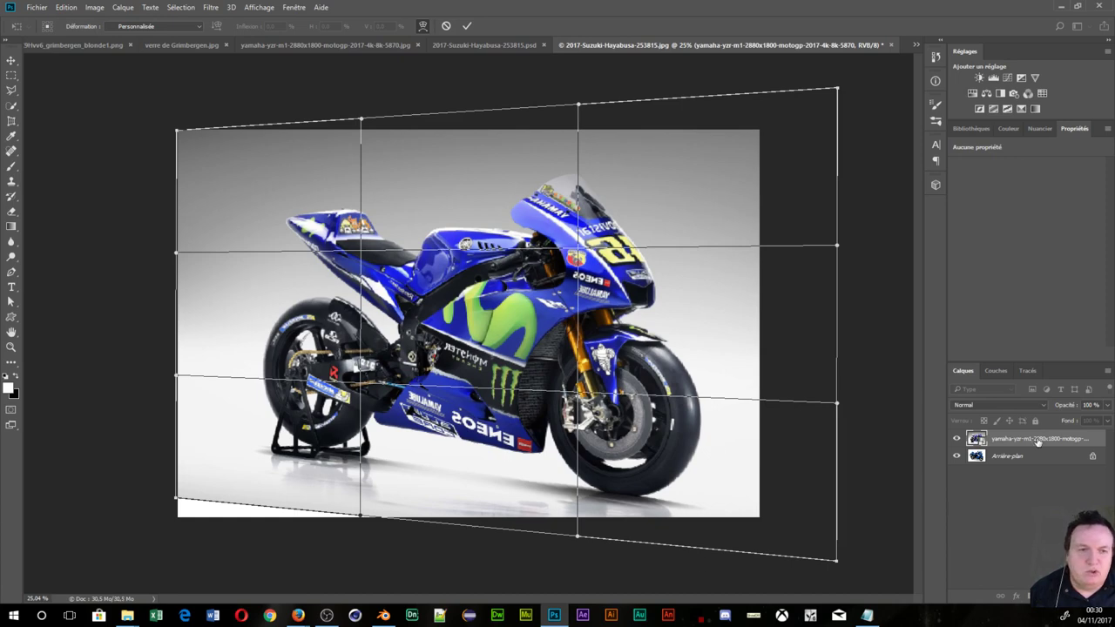
drag(1062, 410, 1012, 408)
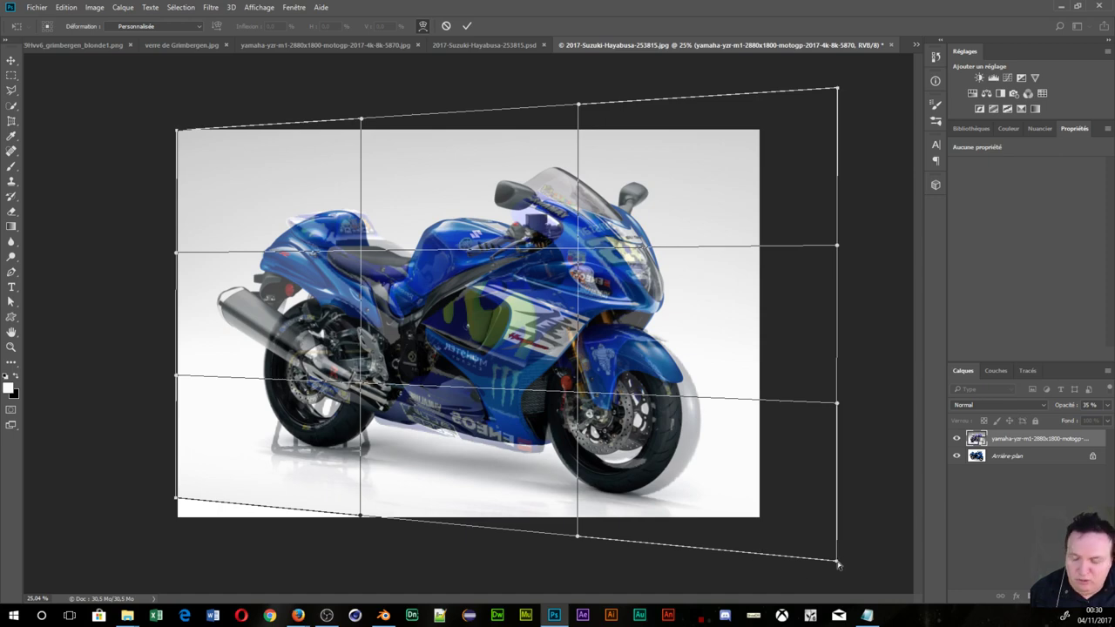
- Warp the overlay's bottom-right corner, right edge and top-right corner inward to fit the Suzuki
drag(838, 565, 814, 559)
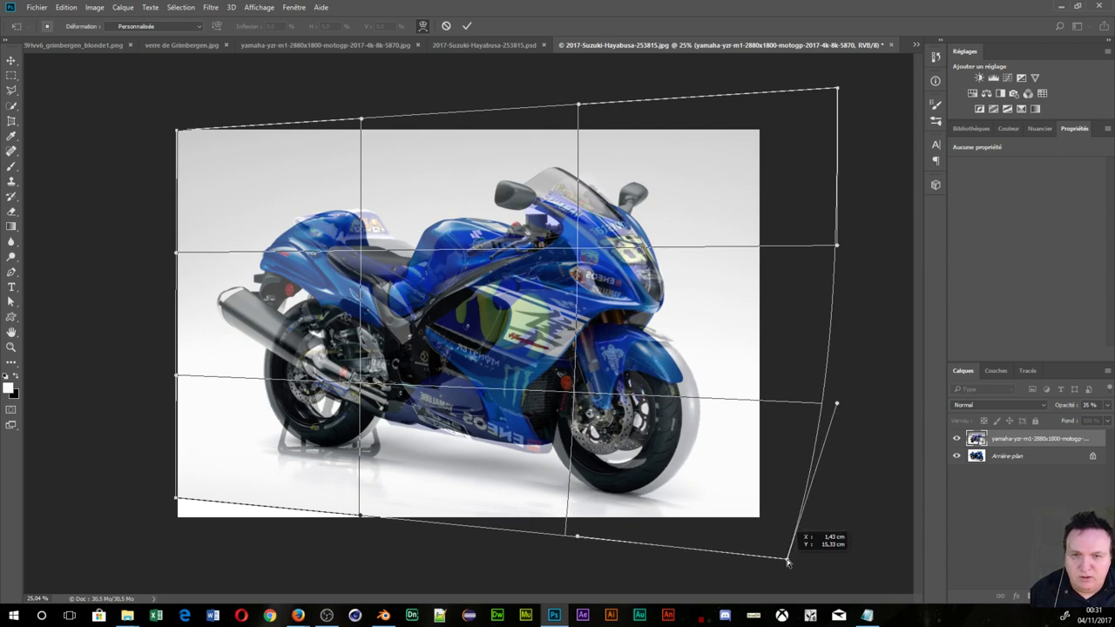
drag(814, 559, 765, 549)
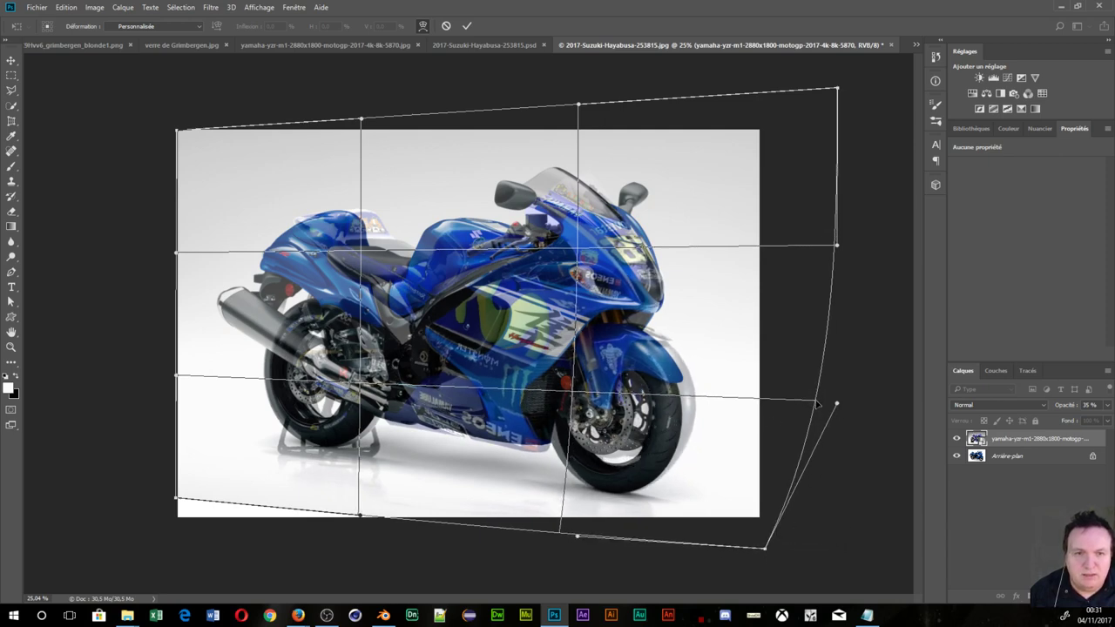
drag(813, 403, 784, 408)
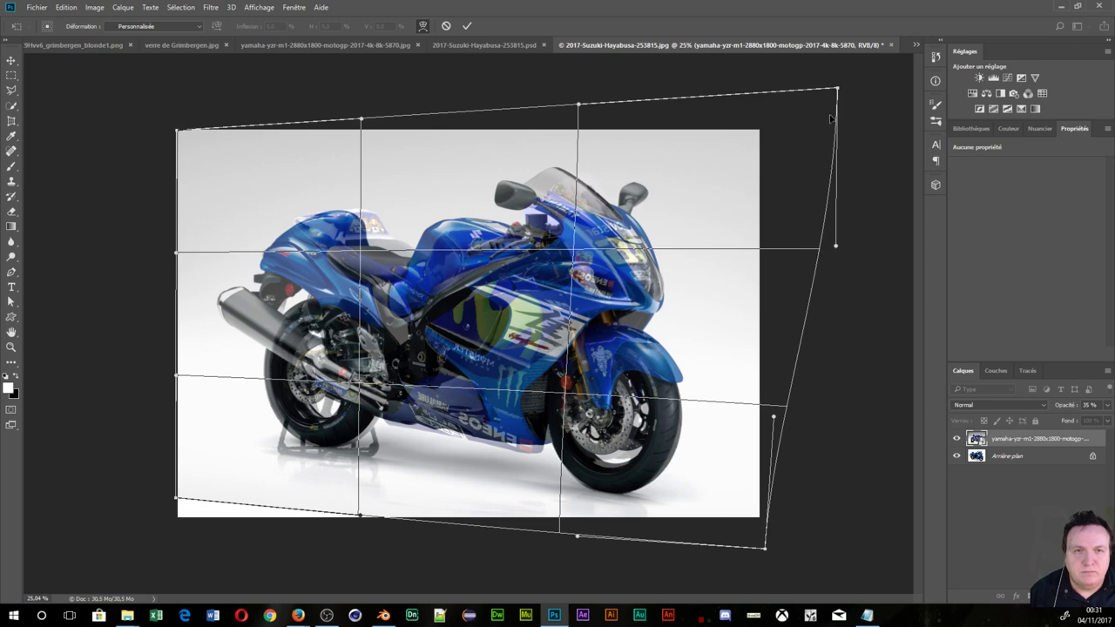
drag(838, 94, 797, 91)
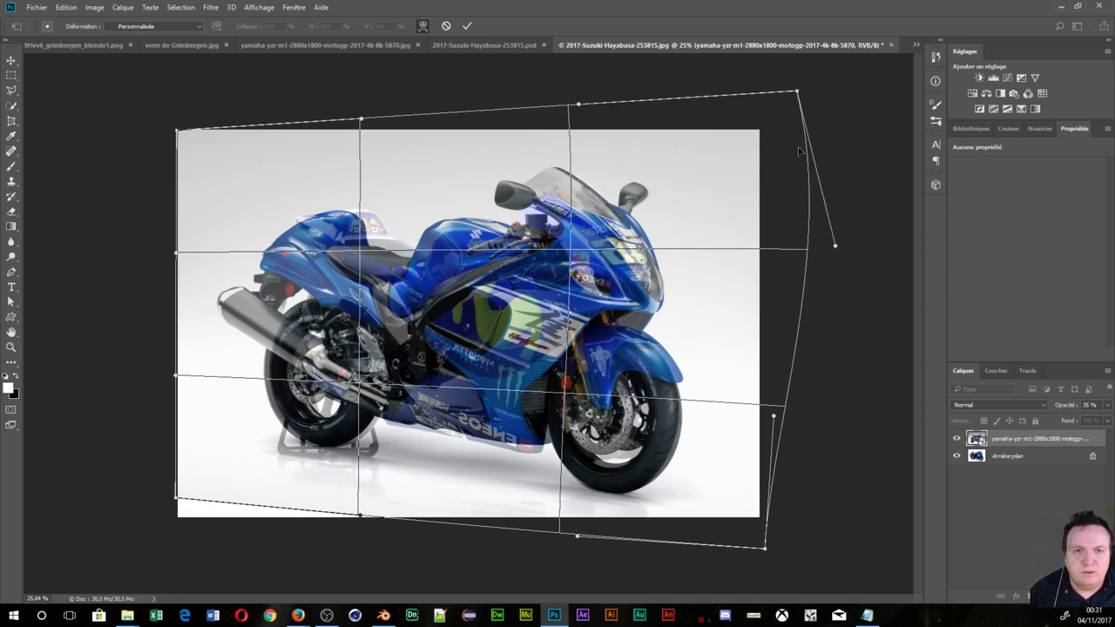
mouse_move(835, 250)
mouse_down()
mouse_move(754, 243)
mouse_move(822, 249)
mouse_move(849, 272)
mouse_up()
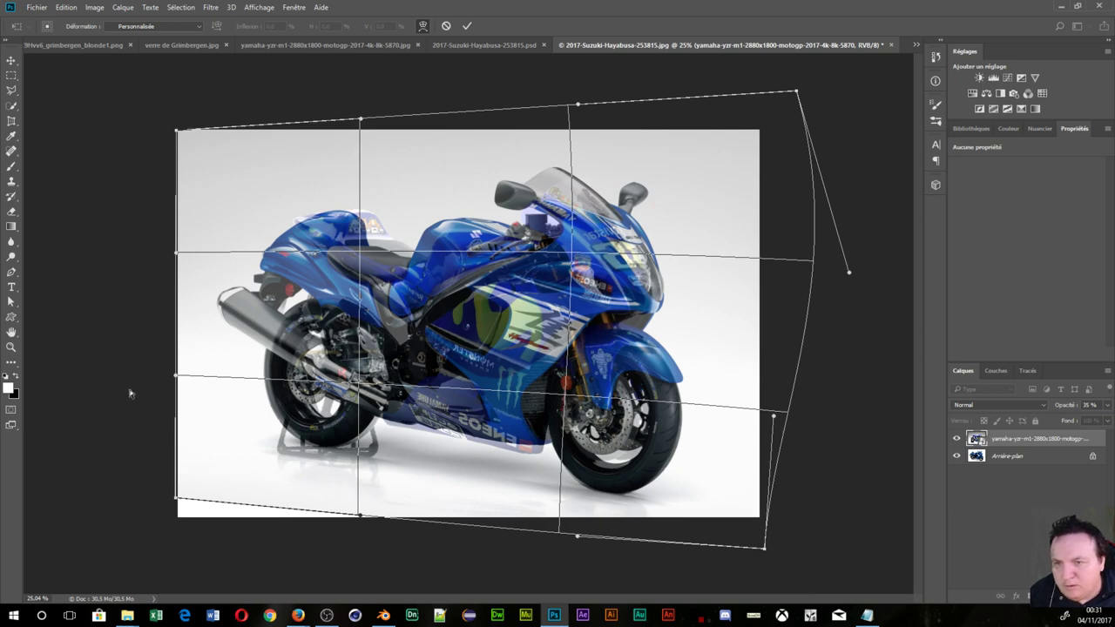
- Bow the overlay's left warp edge outward and set its bottom-left and top-left corners
key(ctrl+plus)
scroll(318, 404, up, 1)
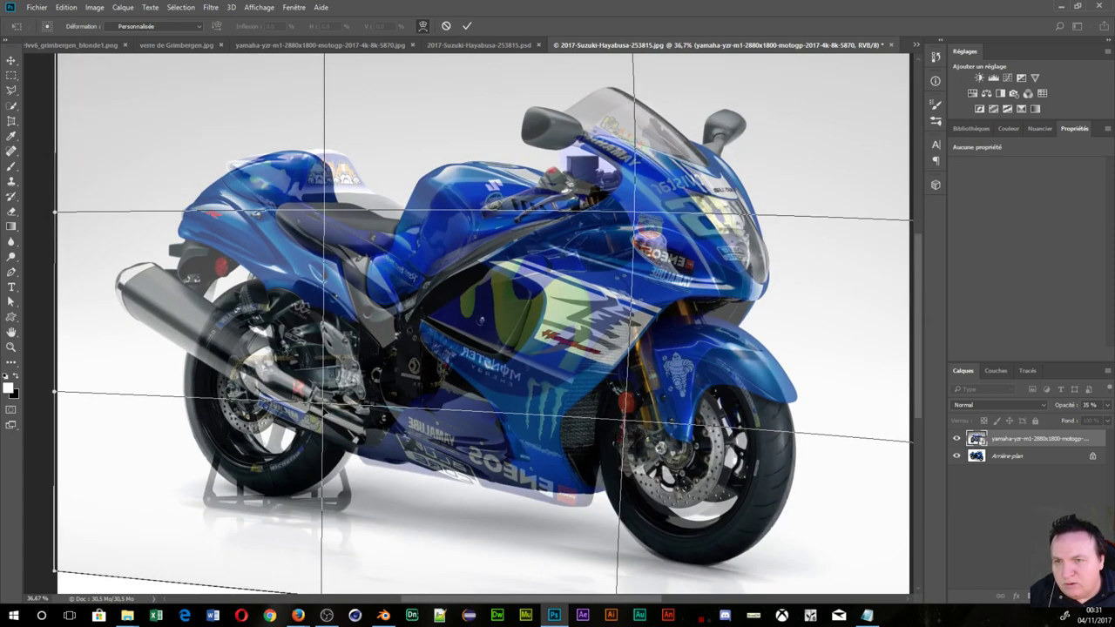
mouse_move(54, 395)
mouse_down()
mouse_move(36, 394)
mouse_move(48, 418)
mouse_move(31, 391)
mouse_up()
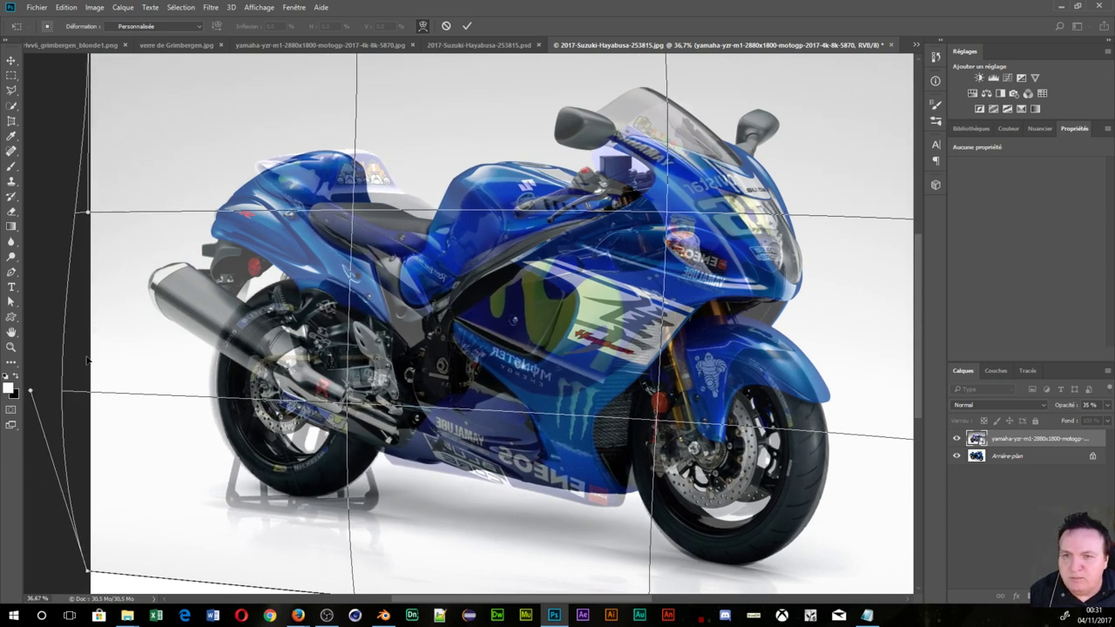
key(ctrl+minus)
mouse_move(176, 502)
mouse_down()
mouse_move(186, 489)
mouse_move(175, 482)
mouse_up()
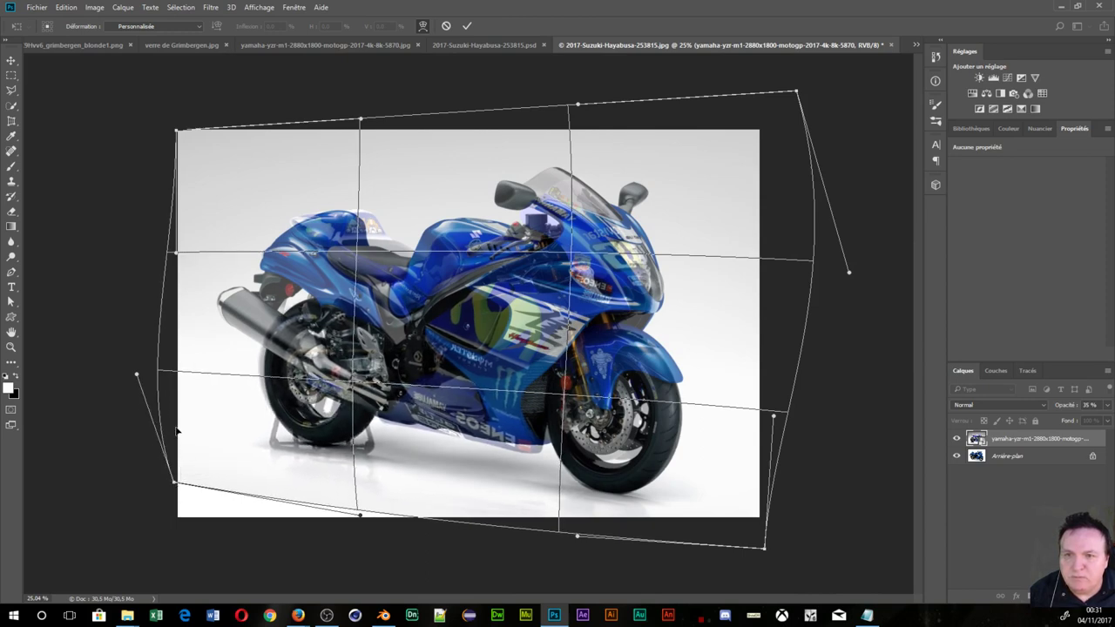
drag(138, 378, 158, 371)
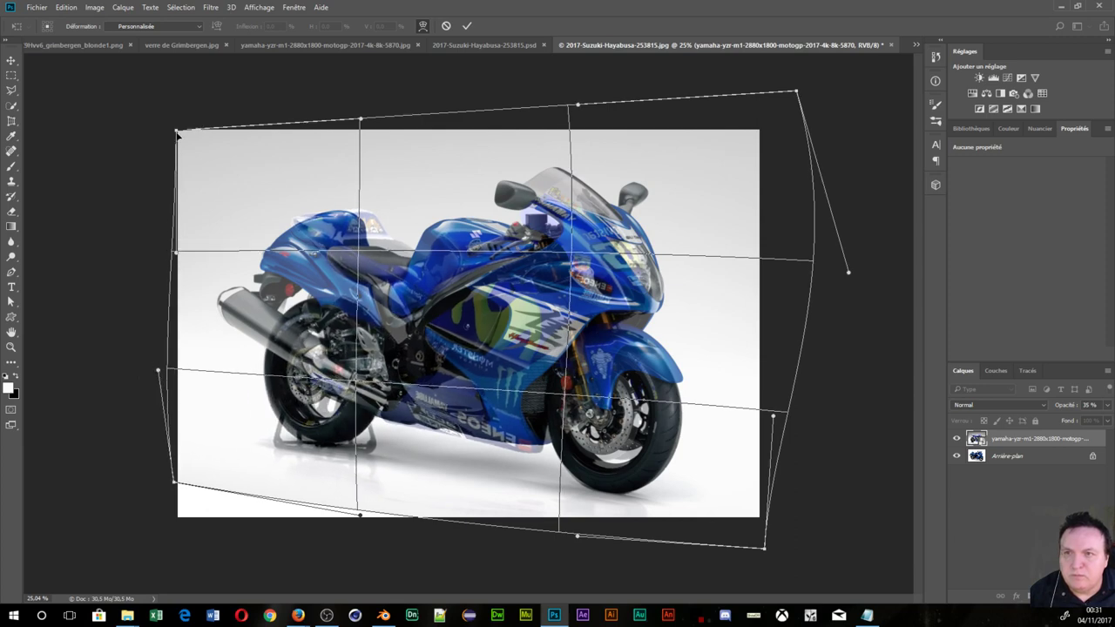
drag(176, 133, 179, 140)
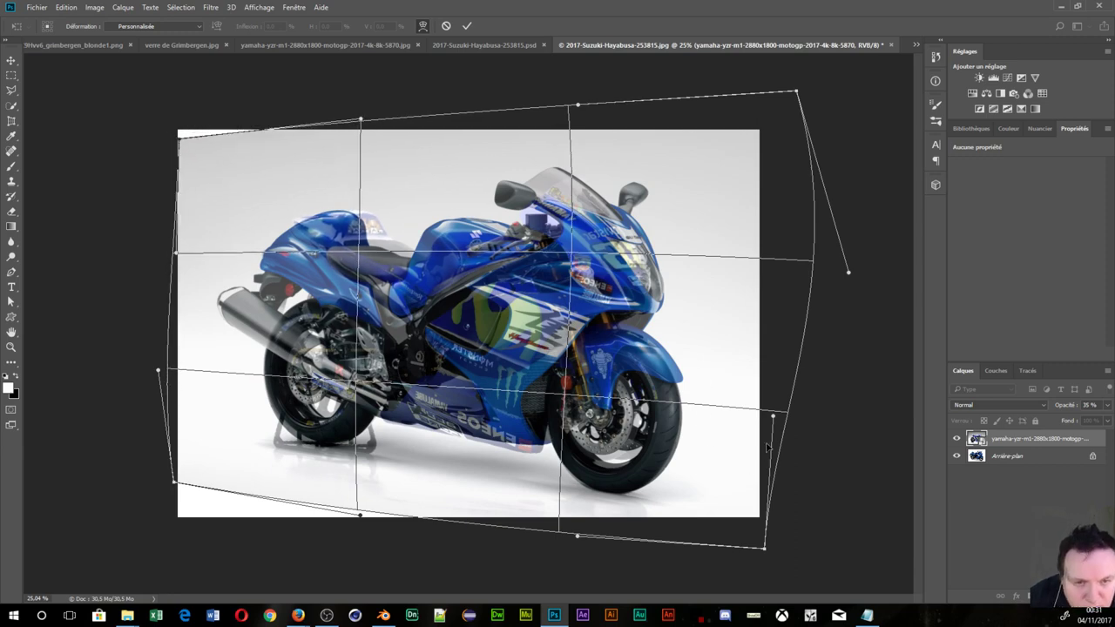
- Pull the bottom-right warp corner outward and align the overlay's bottom edge with the Suzuki
drag(762, 550, 775, 556)
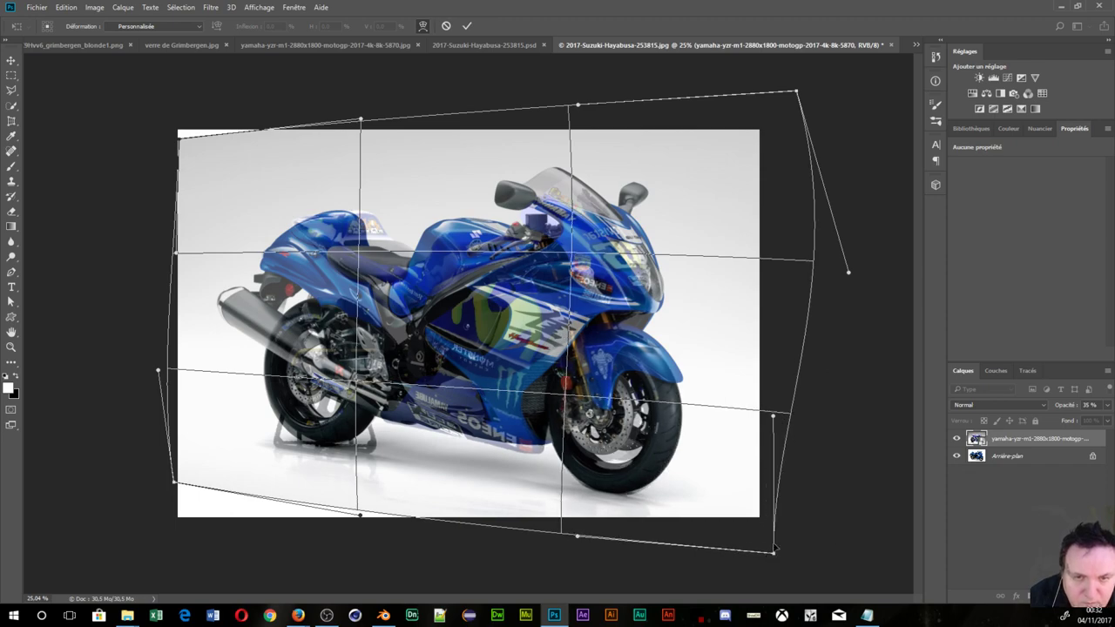
scroll(681, 490, up, 1)
scroll(675, 492, up, 1)
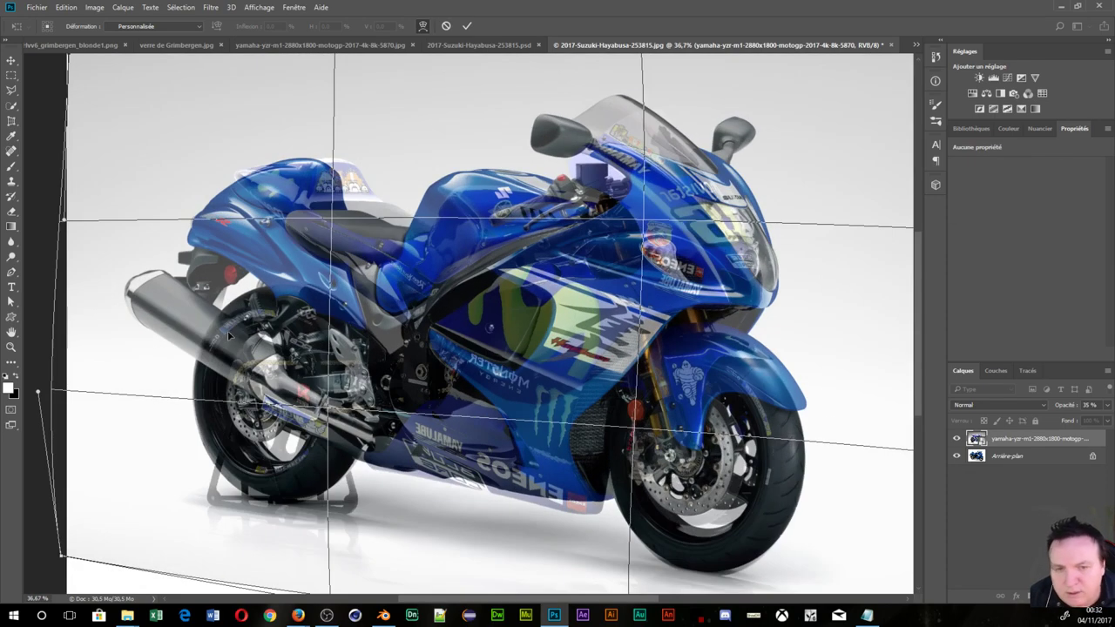
scroll(652, 494, down, 1)
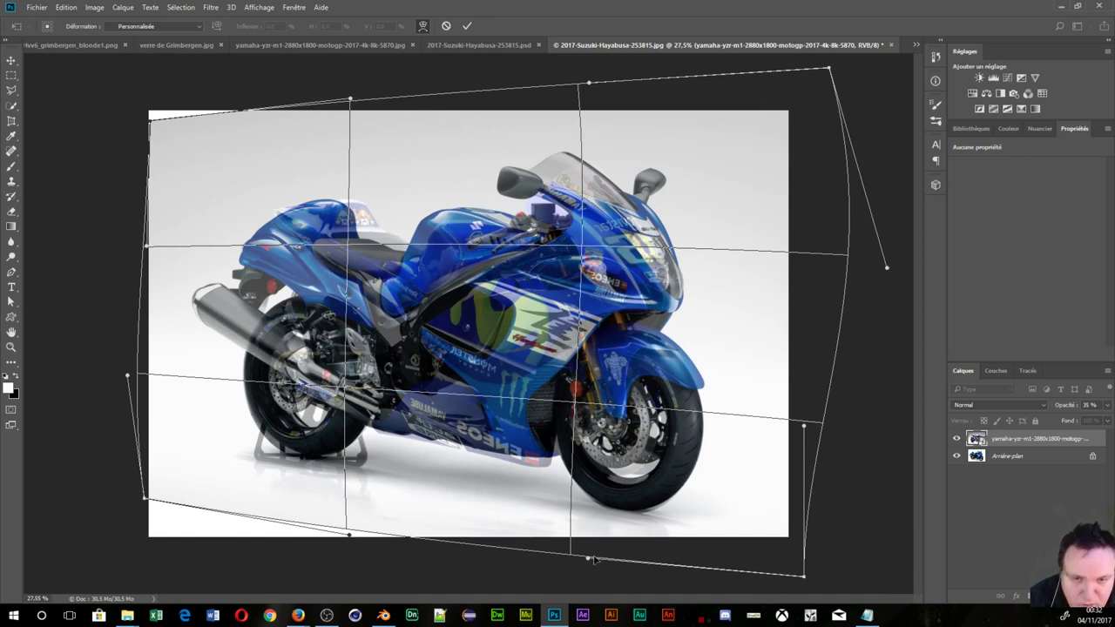
drag(590, 561, 585, 552)
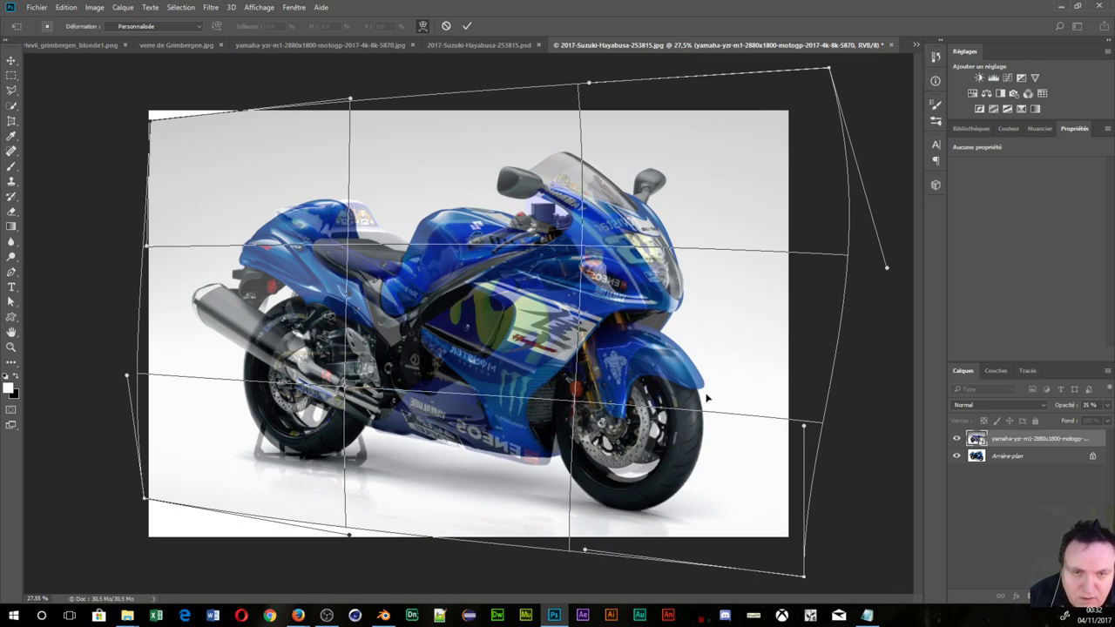
scroll(406, 426, up, 2)
scroll(284, 386, up, 2)
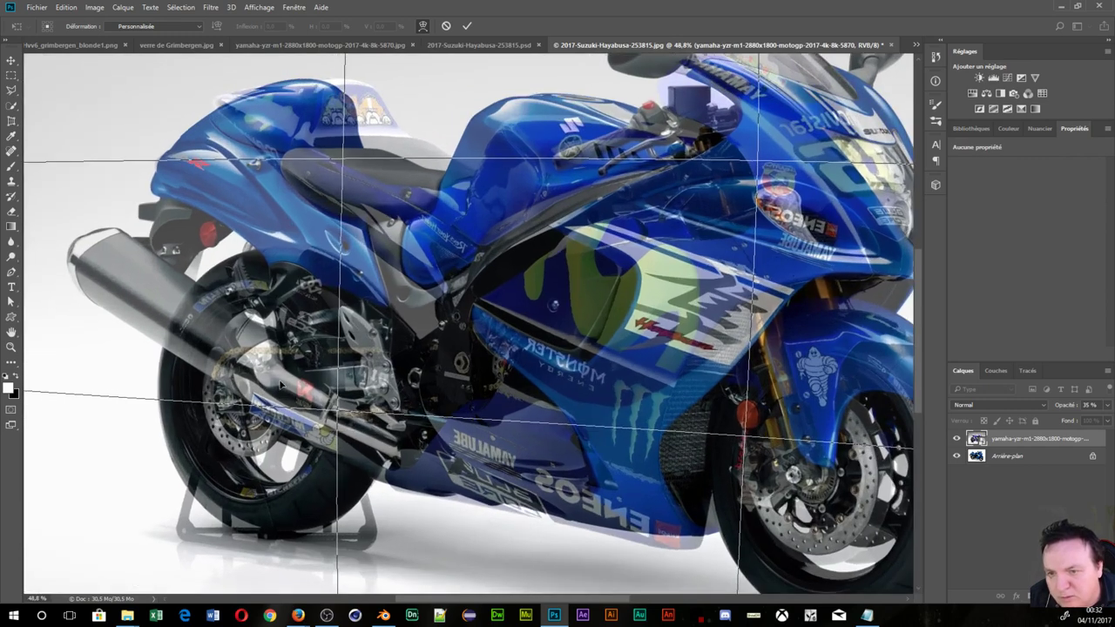
scroll(207, 458, down, 1)
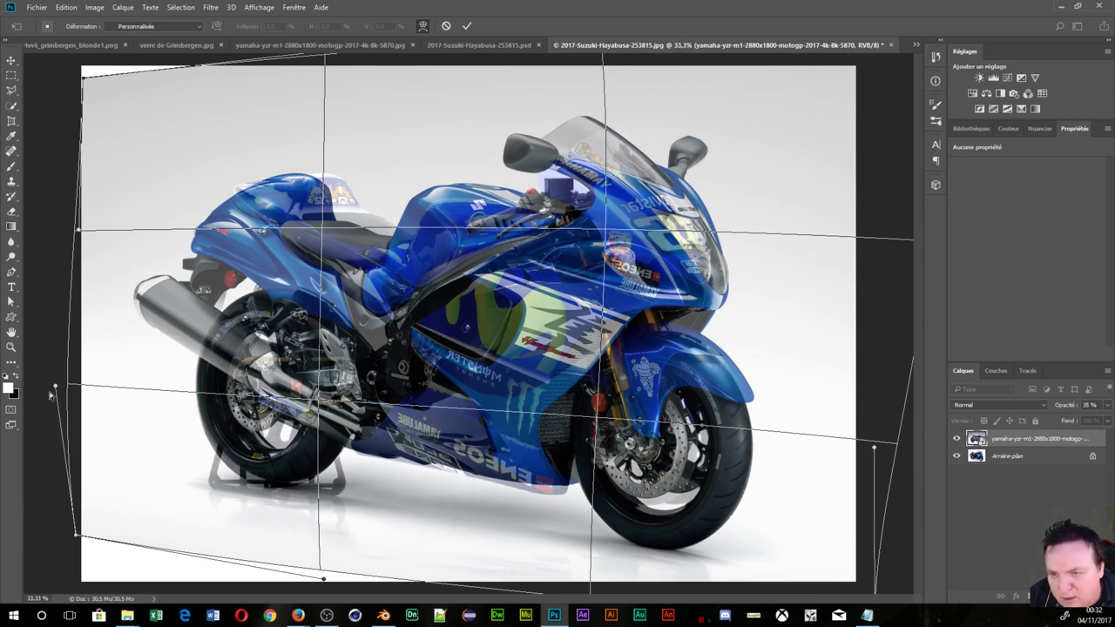
- Lower the bottom-left corner, raise the top-left corner and adjust the left-edge grid lines
mouse_move(55, 385)
mouse_down()
mouse_move(96, 388)
mouse_move(56, 389)
mouse_up()
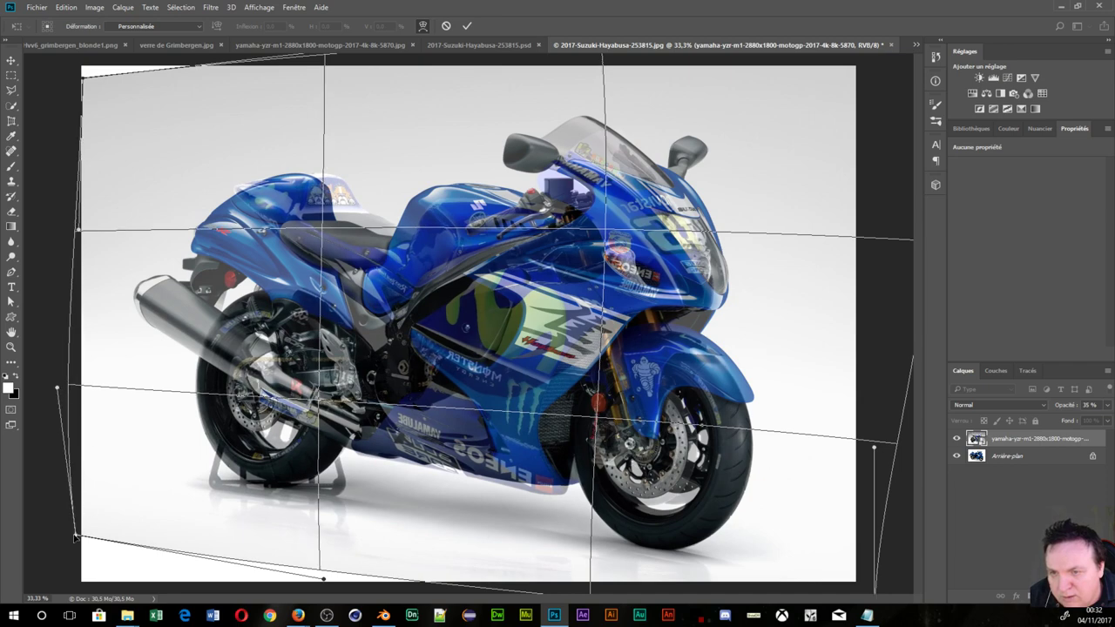
drag(76, 537, 69, 567)
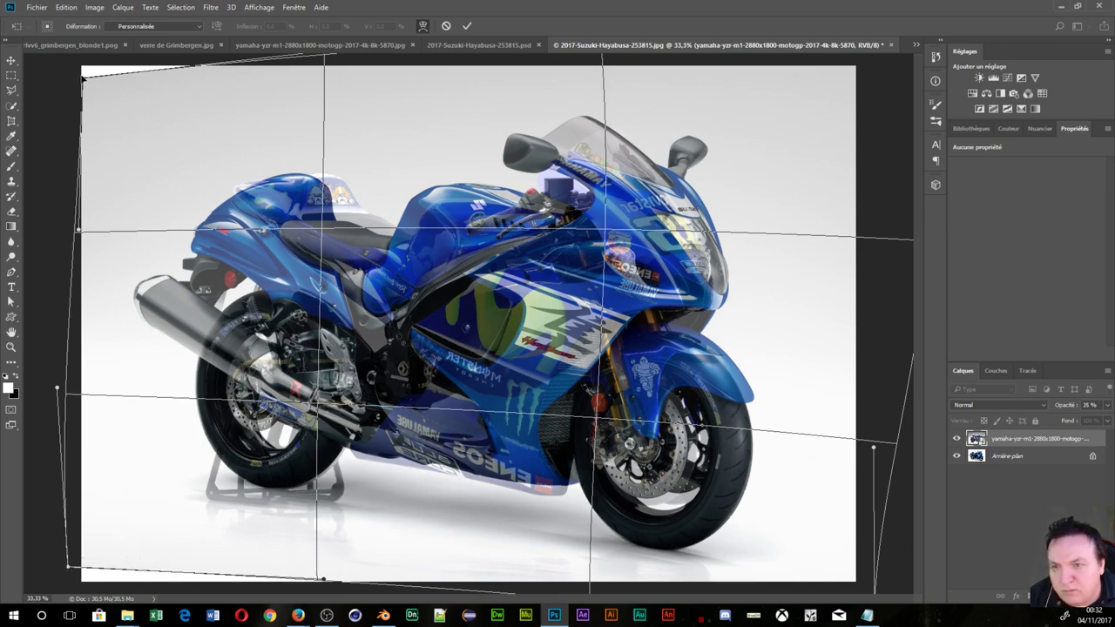
drag(83, 78, 81, 69)
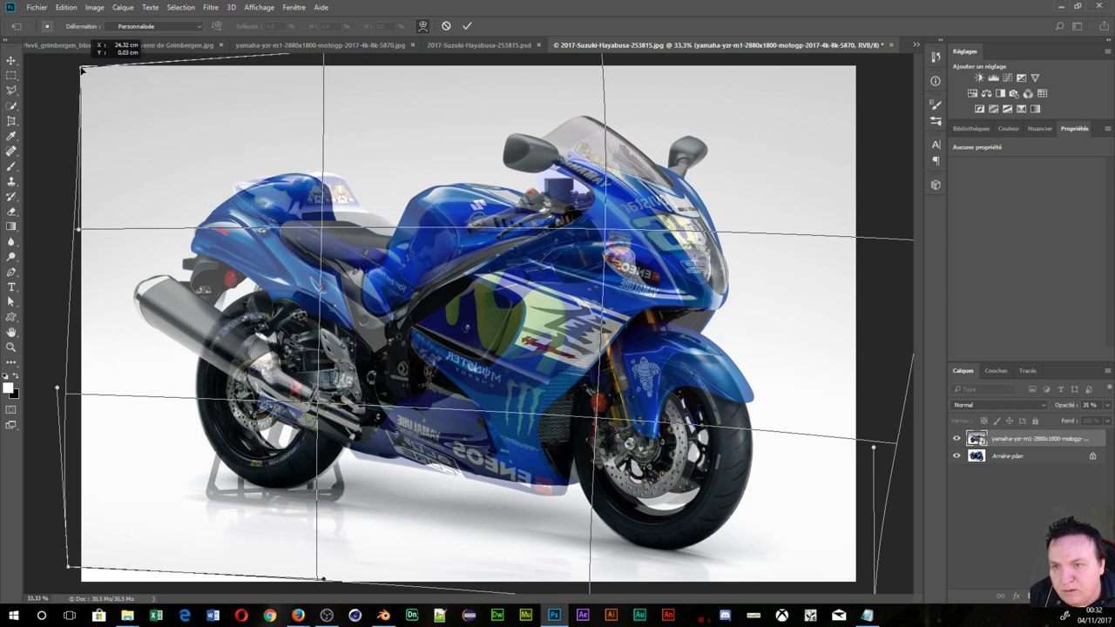
drag(77, 231, 78, 222)
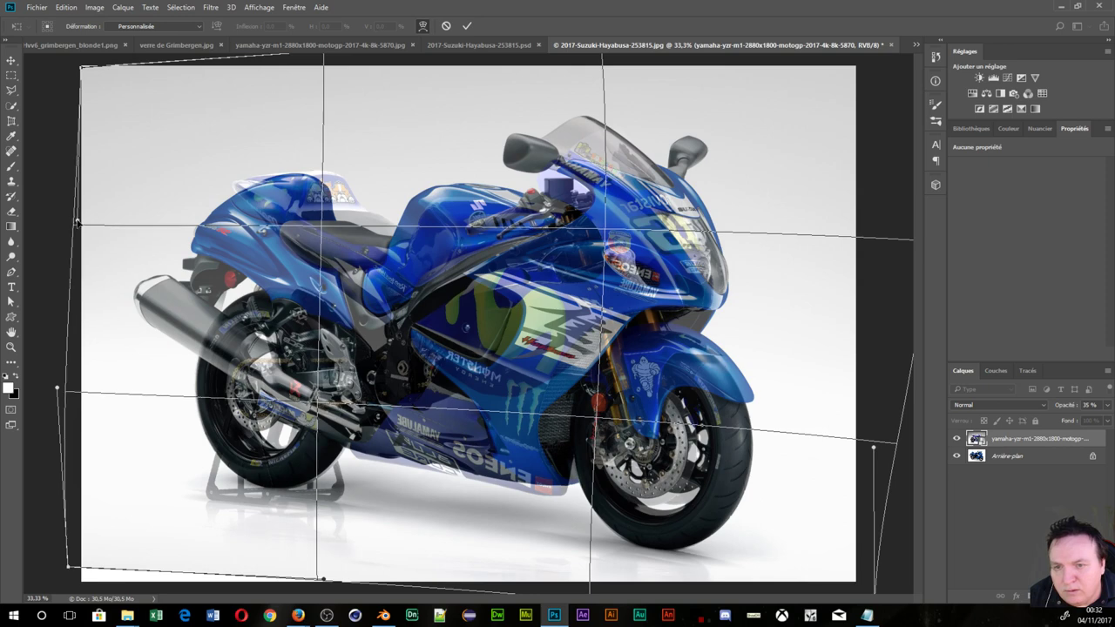
- Shift the bottom grid line slightly left and check the overall fit at several zooms
key(ctrl+minus)
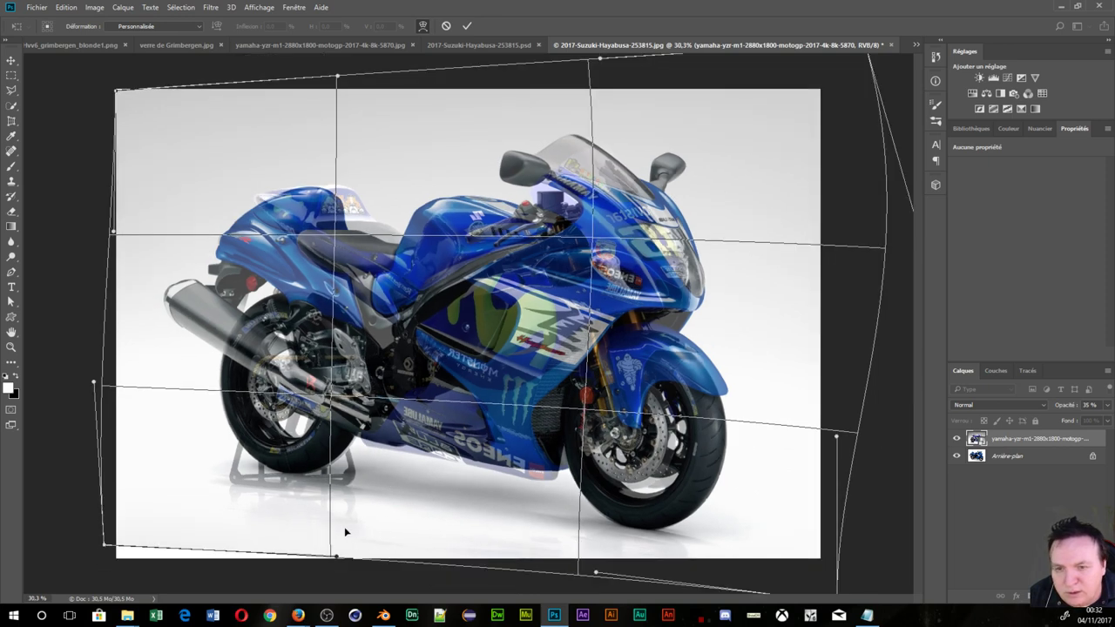
drag(338, 560, 328, 556)
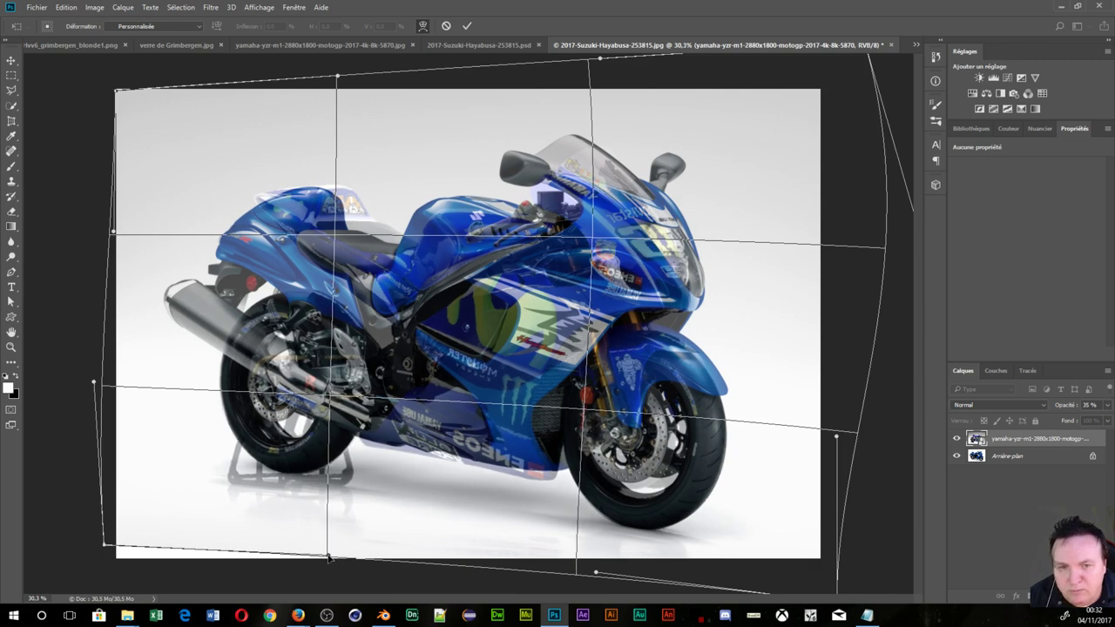
key(ctrl+minus)
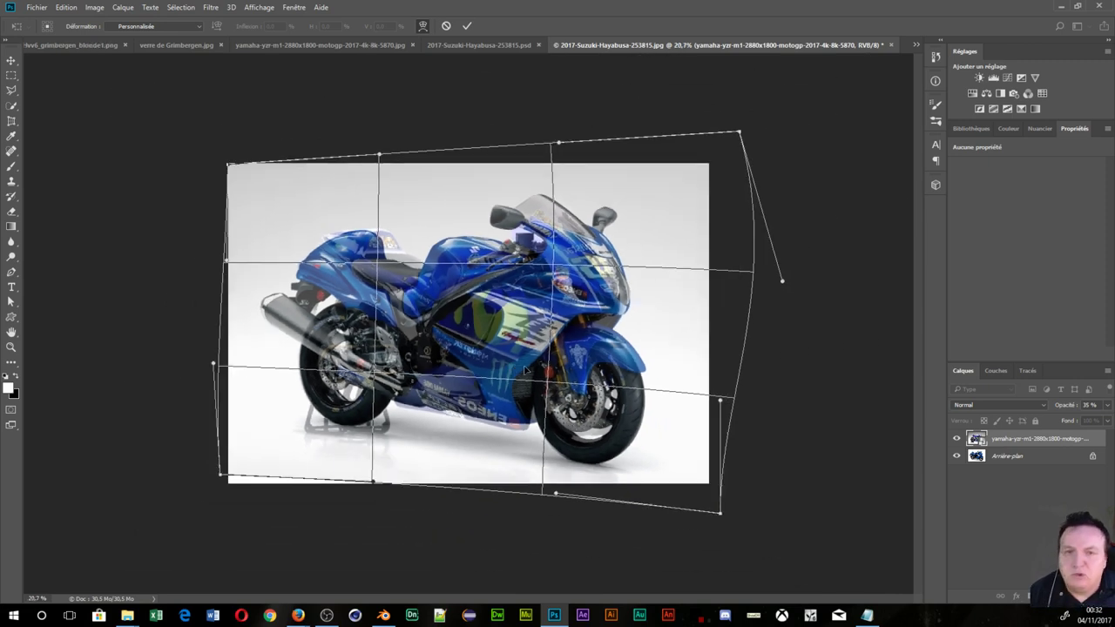
key(ctrl+0)
key(ctrl+plus)
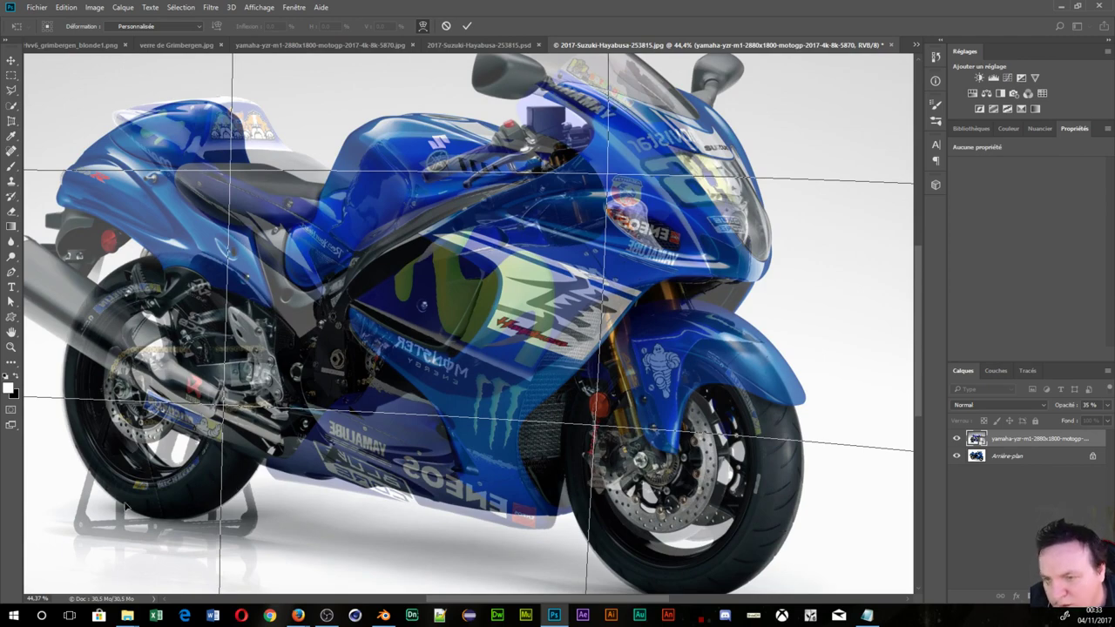
key(ctrl+0)
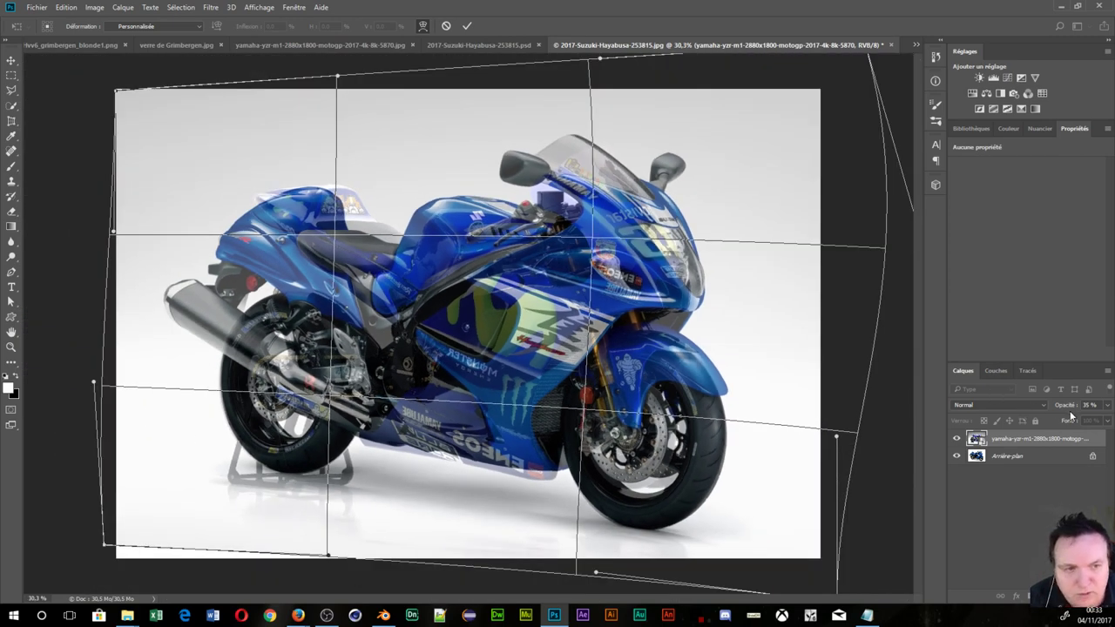
- Set the Yamaha layer to 100% opacity and commit the warp
mouse_move(1066, 409)
mouse_down()
mouse_move(1090, 437)
mouse_move(1030, 438)
mouse_move(1095, 446)
mouse_move(1071, 430)
mouse_move(877, 412)
mouse_up()
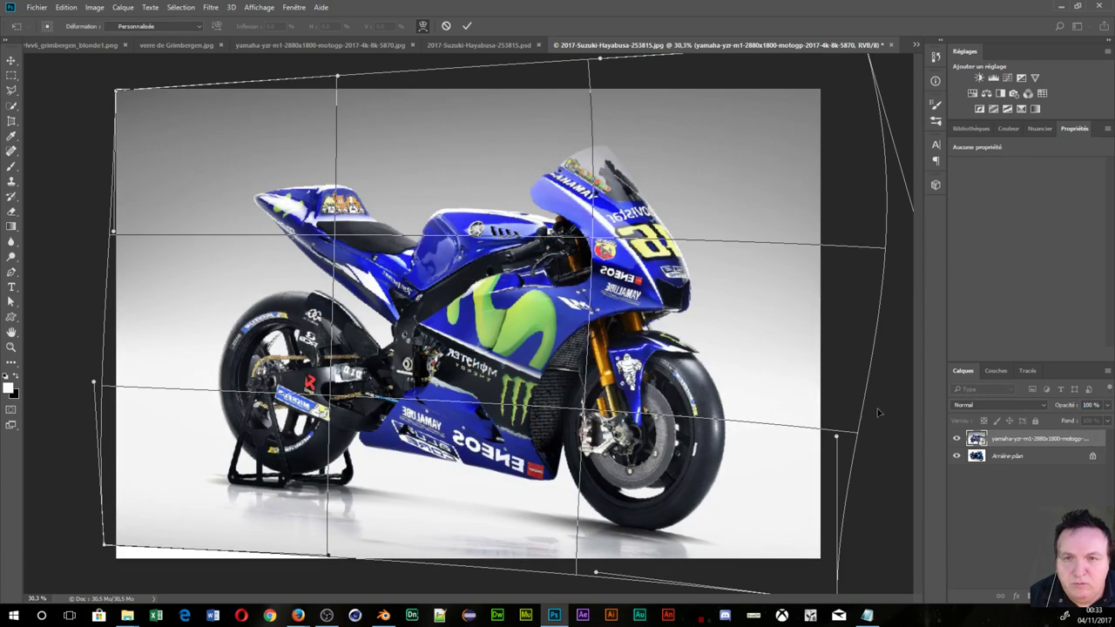
key(Return)
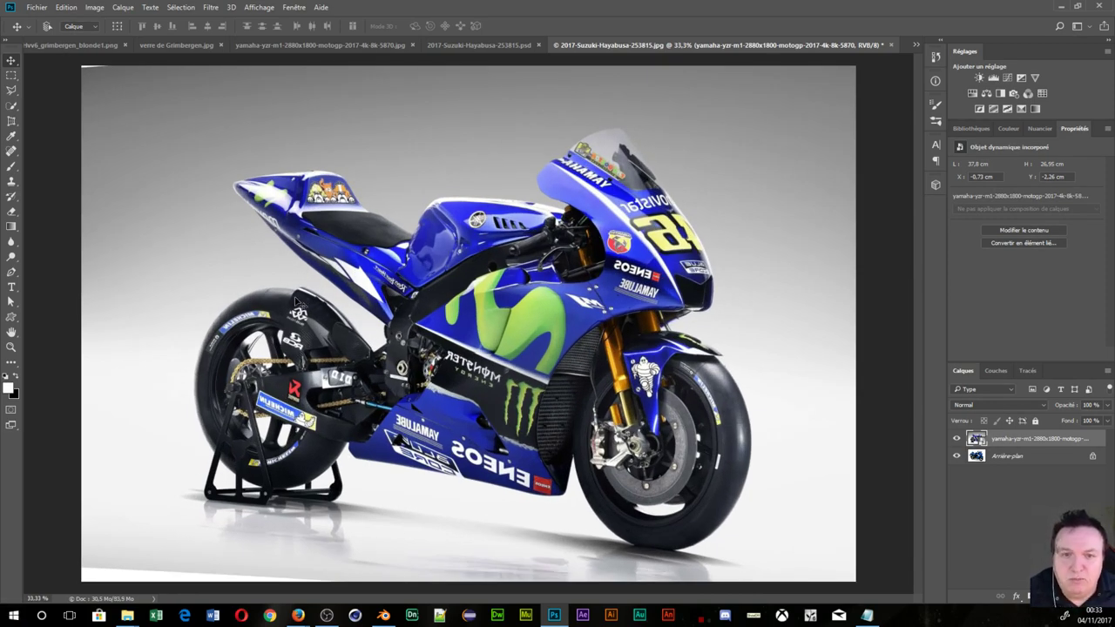
- Toggle the Yamaha layer's visibility to compare it against the Suzuki photo
scroll(327, 366, down, 1)
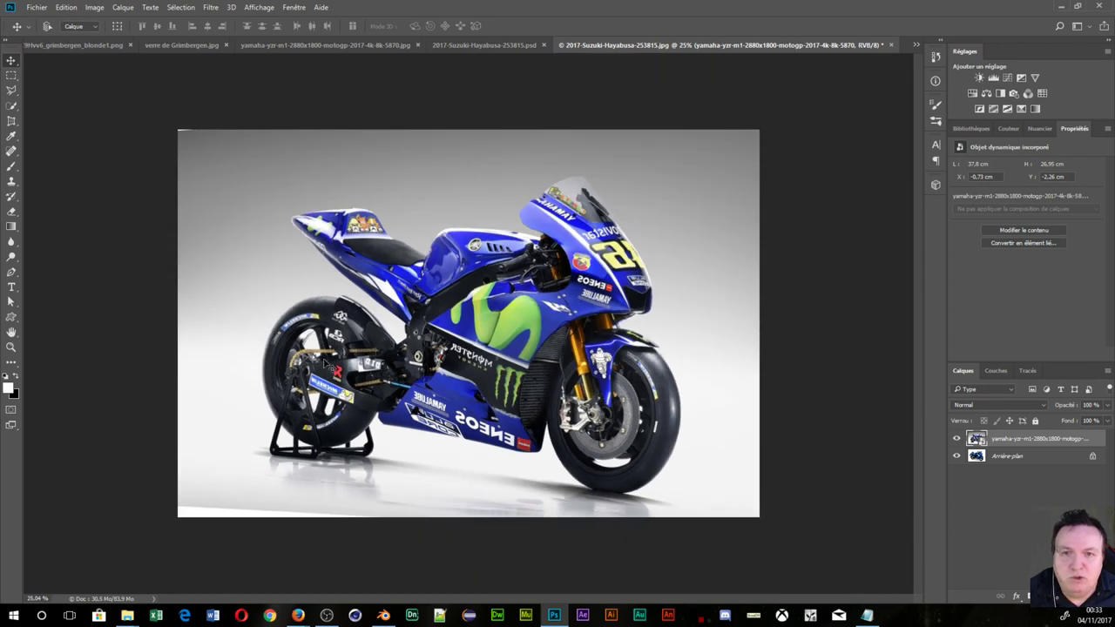
scroll(327, 366, up, 2)
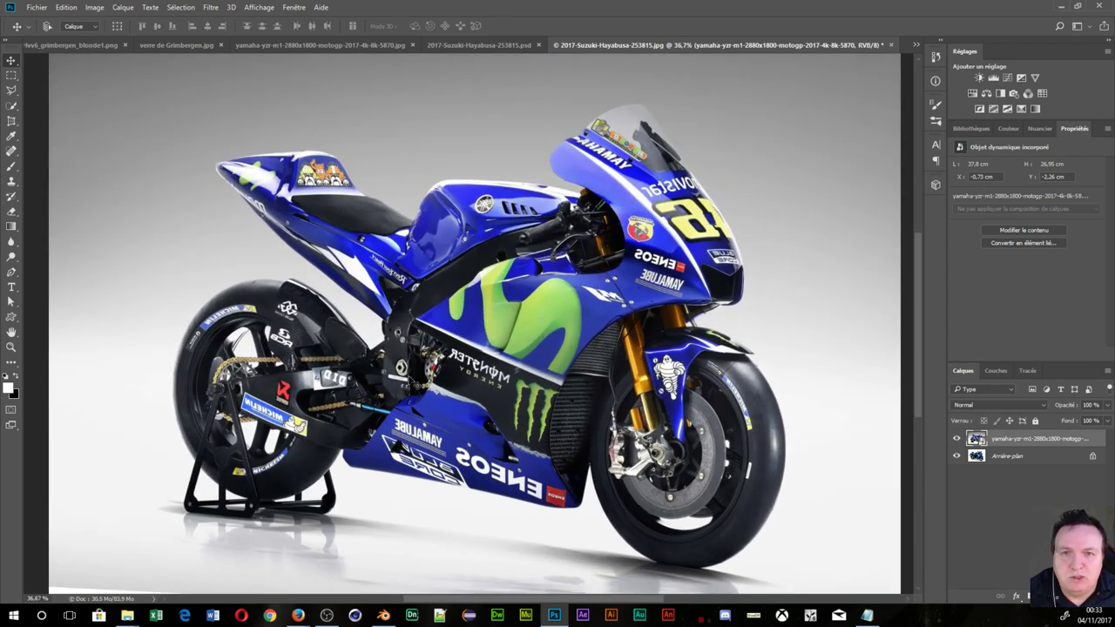
click(956, 439)
click(956, 439)
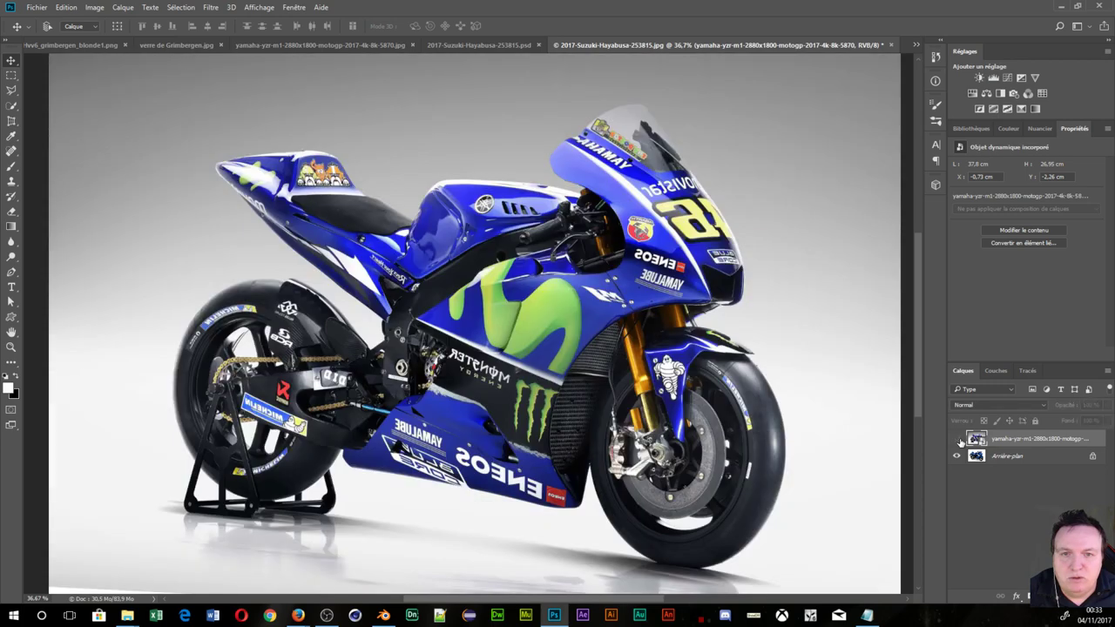
click(956, 439)
click(956, 439)
click(956, 438)
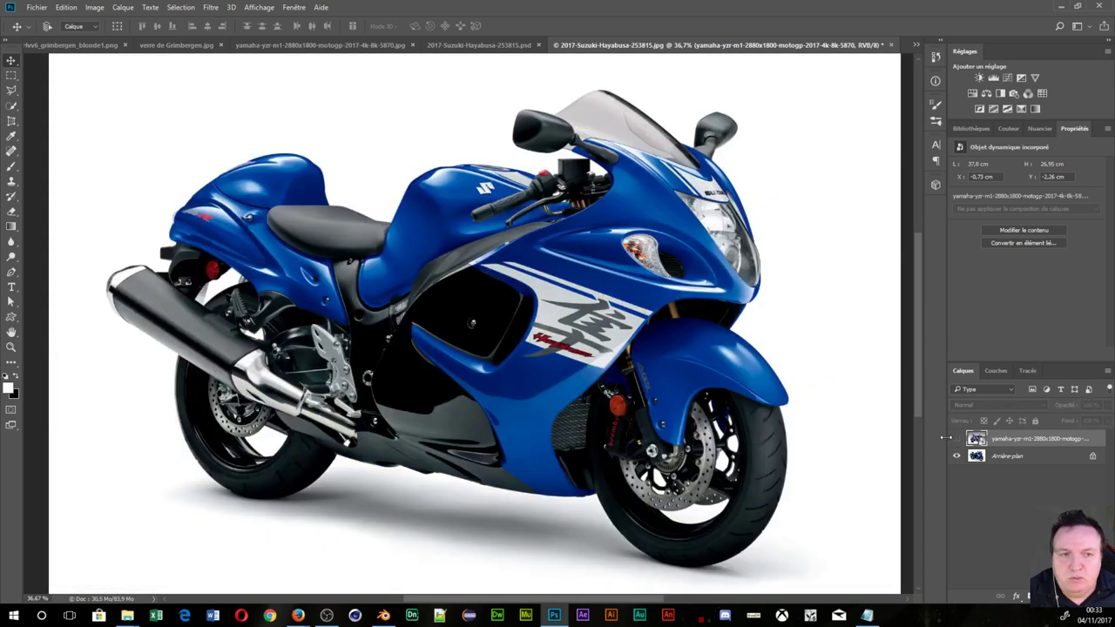
click(955, 439)
- Compare the layers again, leave the Yamaha layer visible, and select the Pen tool
click(955, 439)
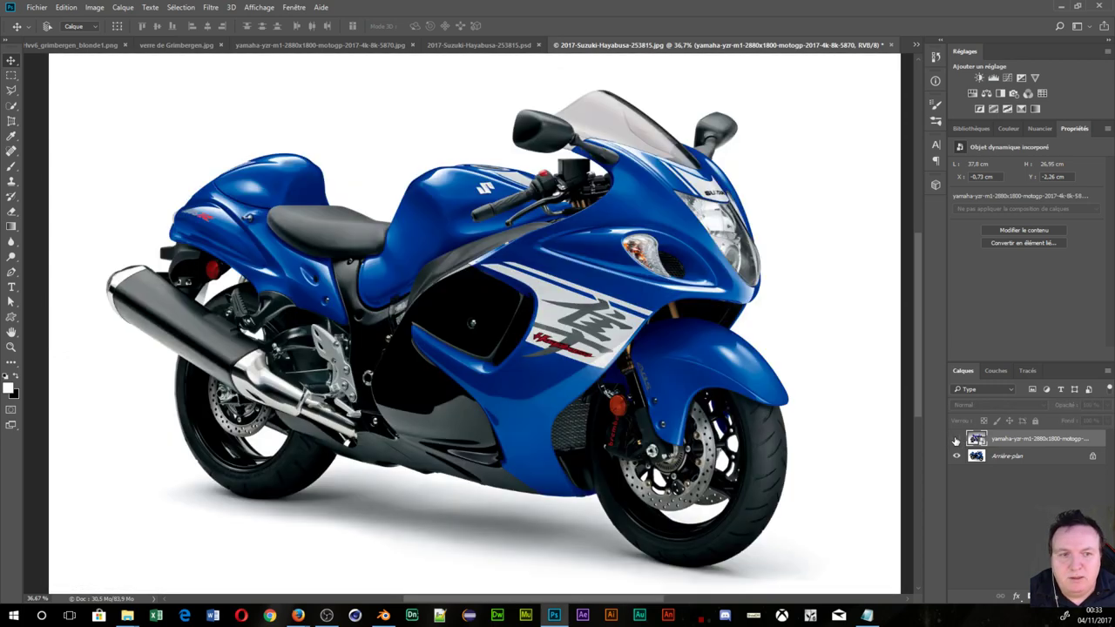
click(956, 439)
click(955, 439)
click(955, 438)
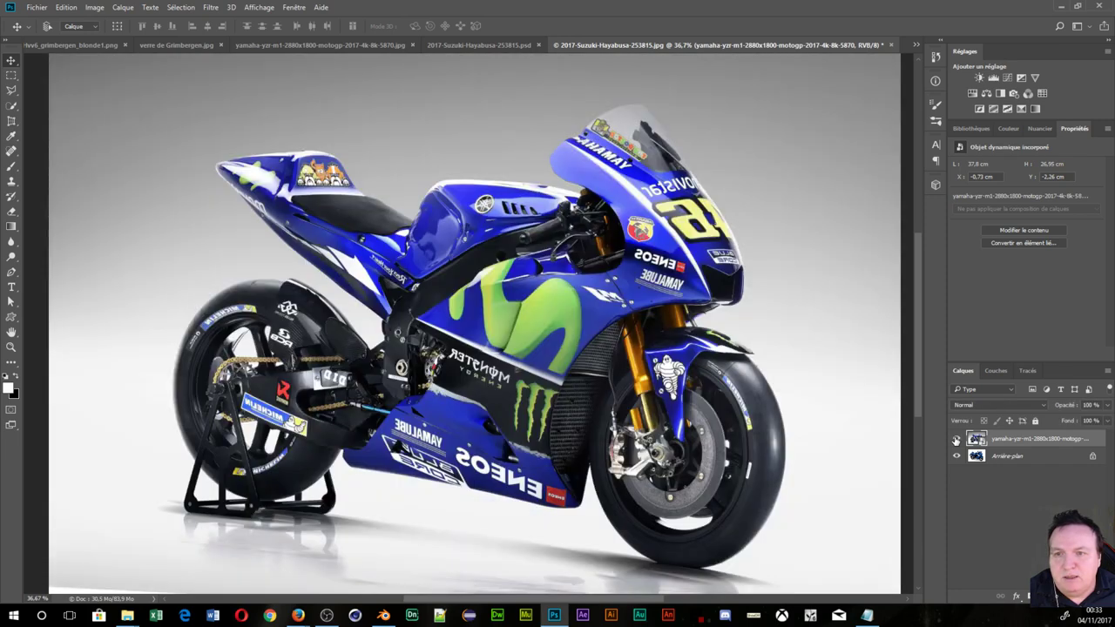
click(955, 439)
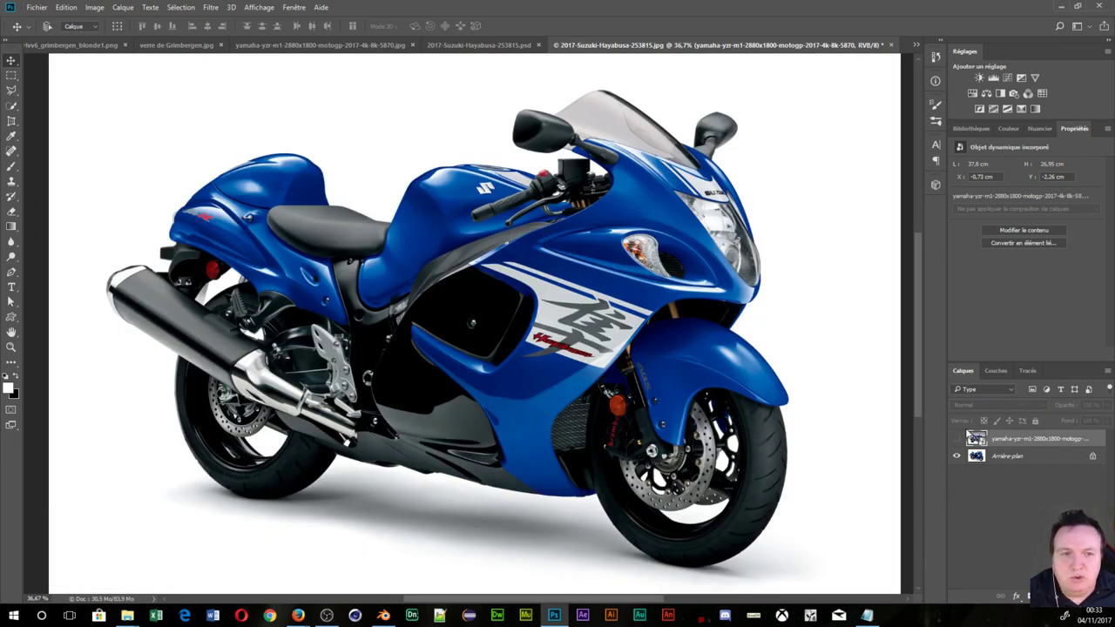
click(955, 439)
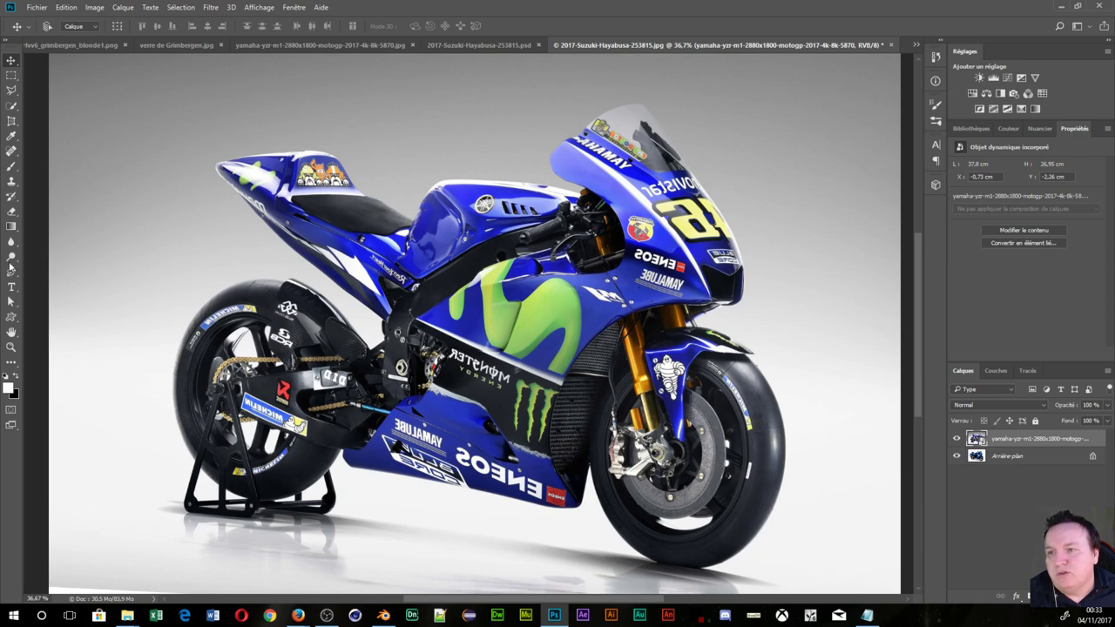
click(11, 272)
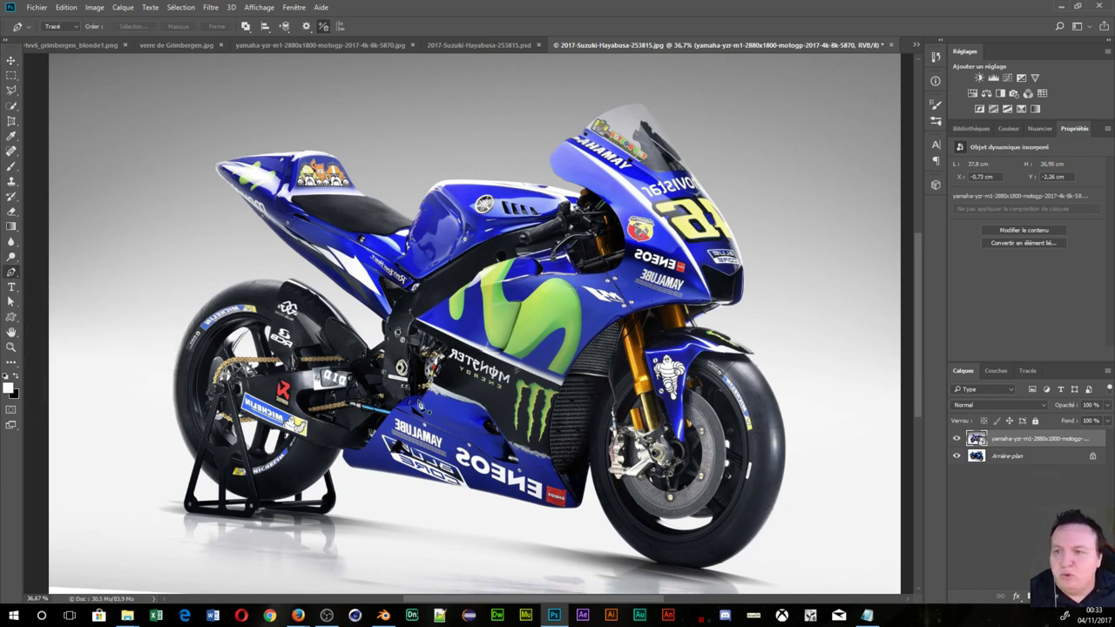
- Make Arrière-plan the working layer with the Pen kept in Tracé (path) mode
click(1033, 458)
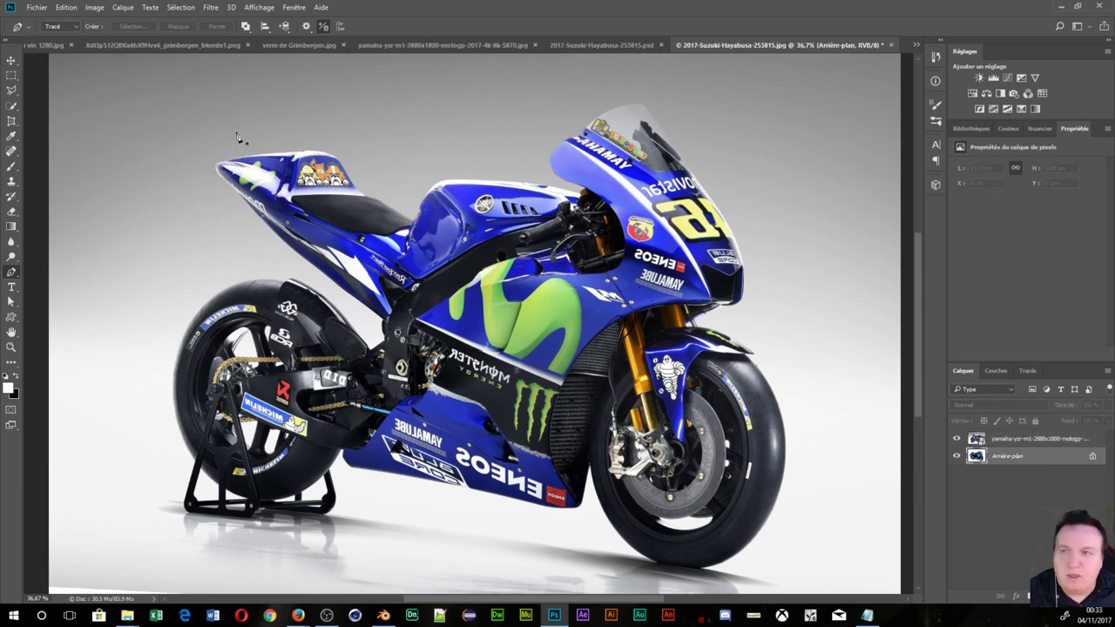
click(76, 26)
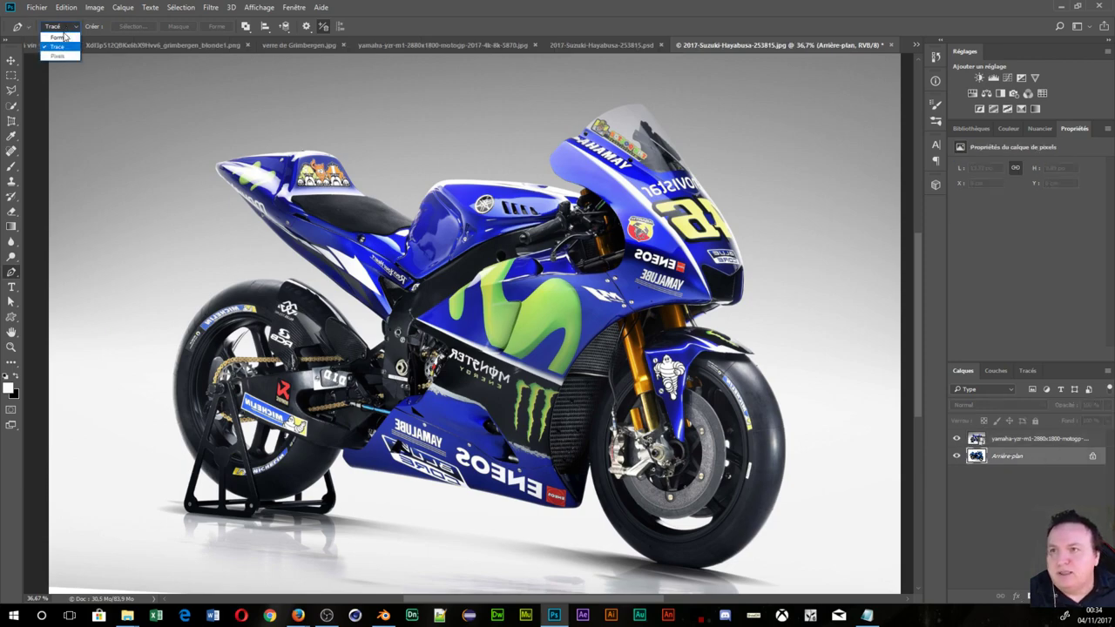
click(58, 46)
scroll(754, 505, up, 2)
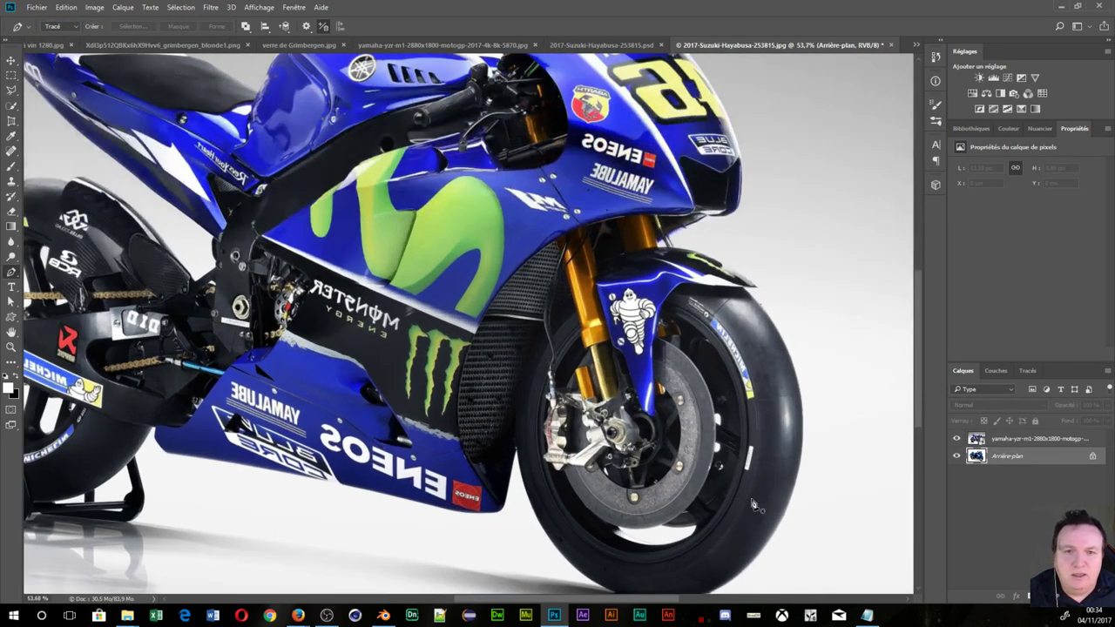
- Hide the Yamaha layer, zoom to the front fairing, and place the first anchor on its edge
click(956, 441)
scroll(609, 375, up, 1)
scroll(558, 349, up, 1)
scroll(509, 335, up, 1)
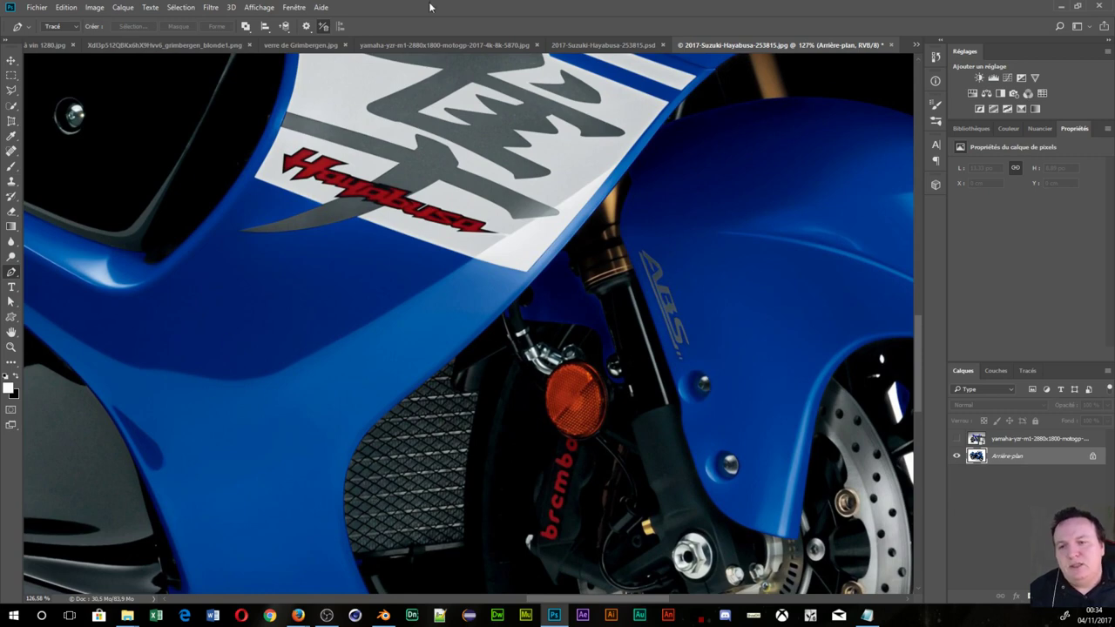
mouse_move(323, 319)
mouse_down()
mouse_move(583, 467)
mouse_move(658, 458)
mouse_up()
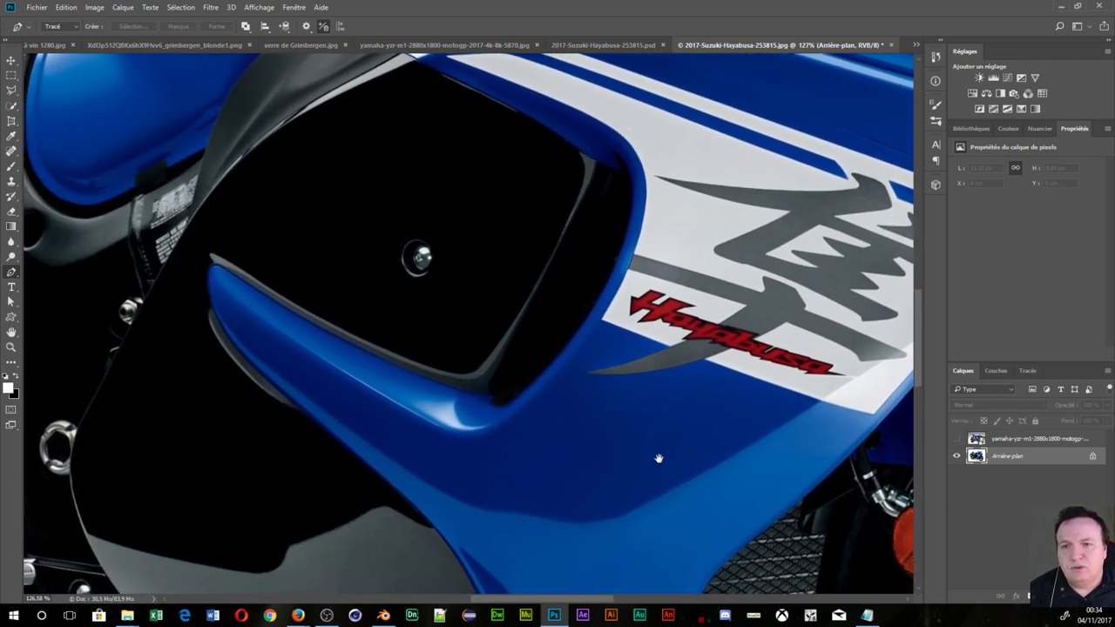
click(216, 263)
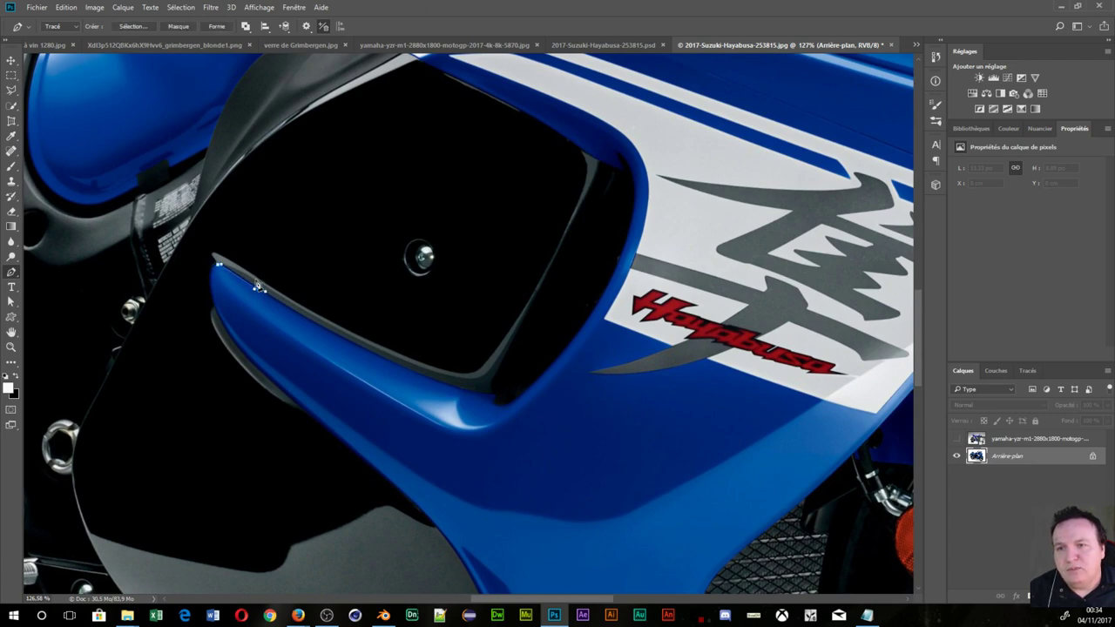
- Nudge the first two anchors onto the fairing edge and bend the curve to follow it
scroll(259, 291, up, 2)
scroll(248, 261, up, 2)
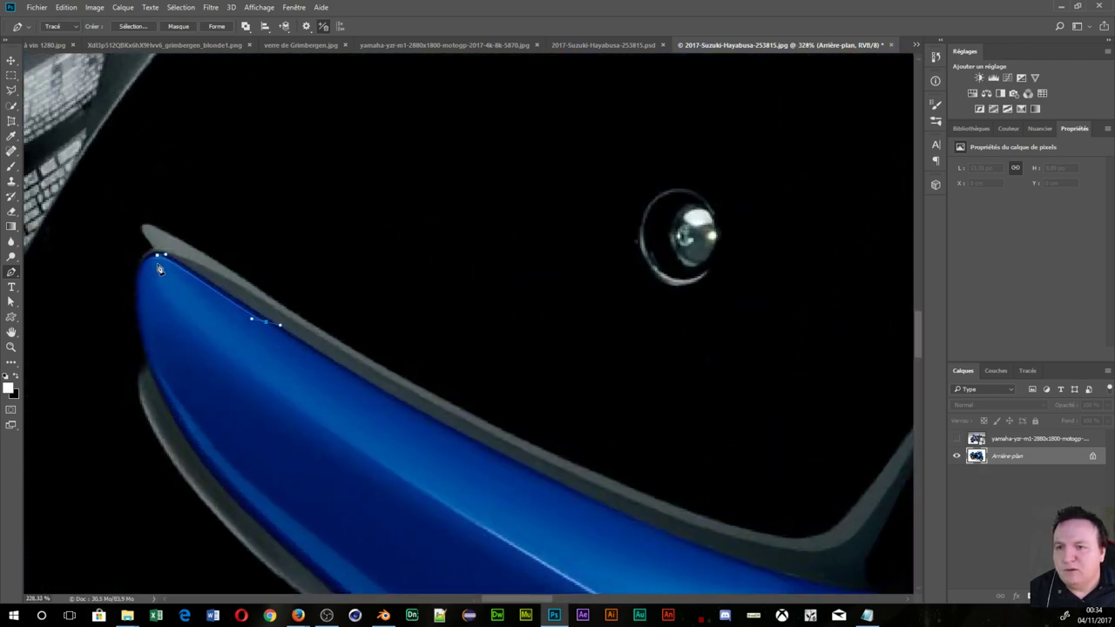
scroll(177, 300, up, 1)
scroll(178, 299, up, 1)
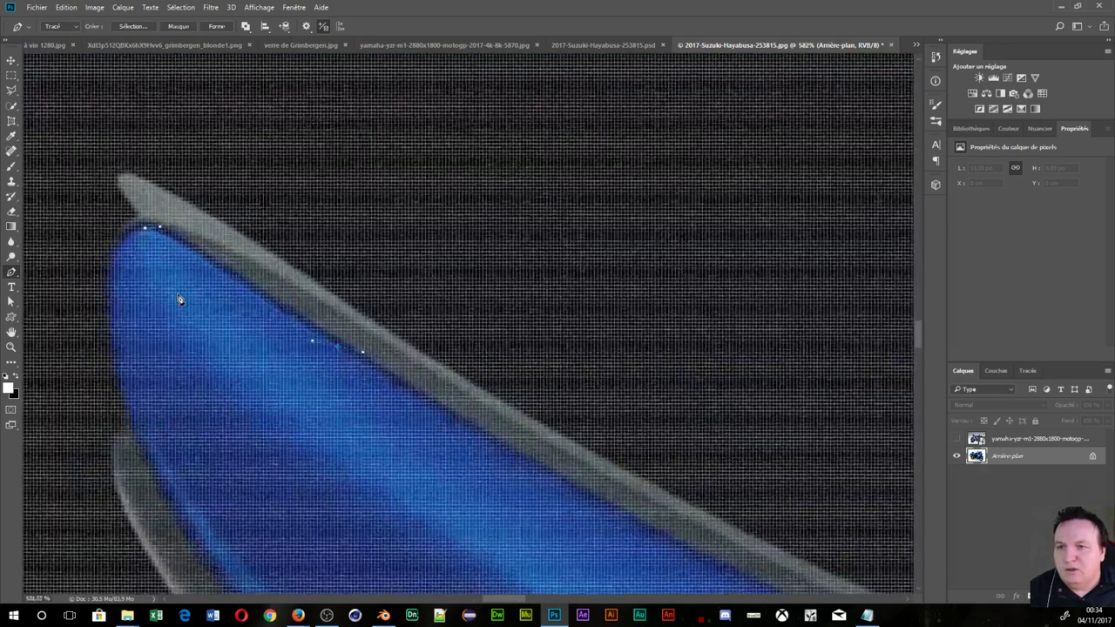
scroll(174, 287, up, 1)
scroll(160, 263, down, 1)
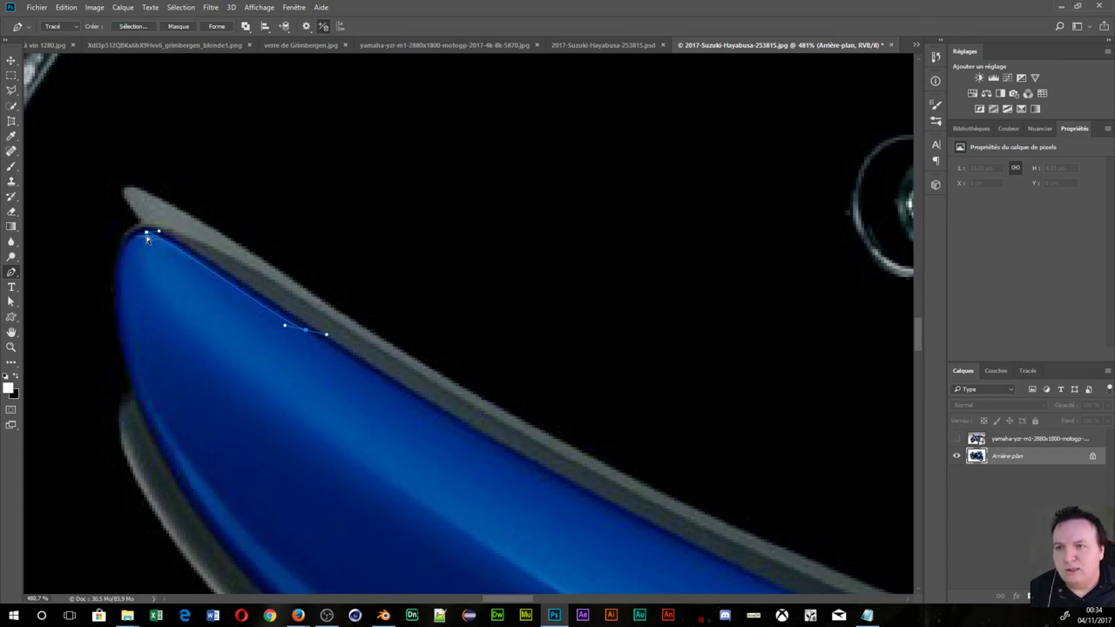
drag(147, 235, 148, 229)
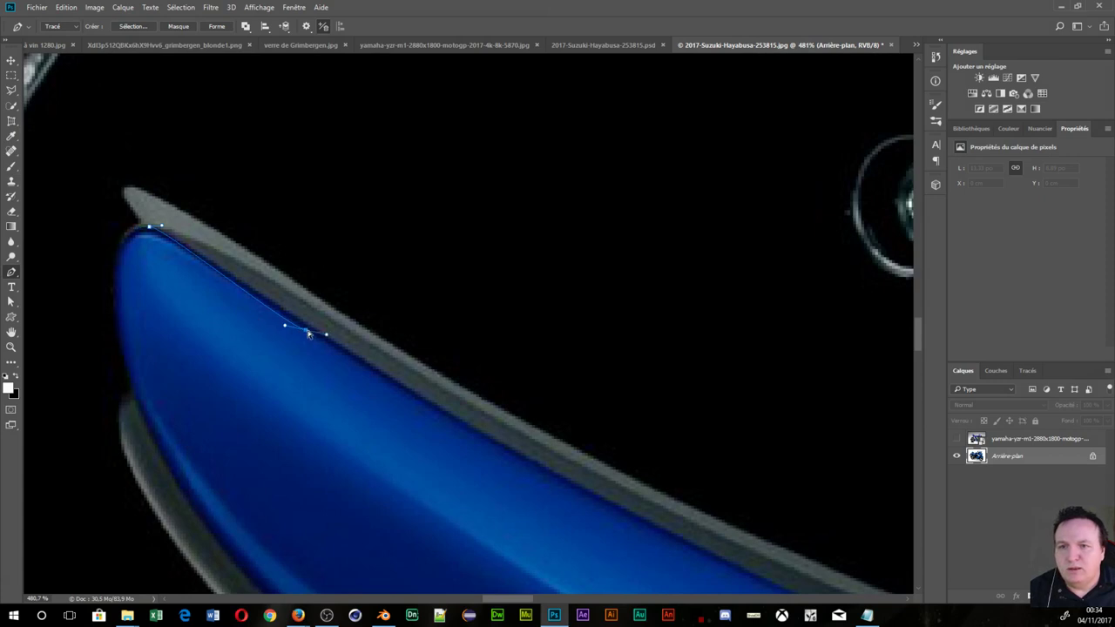
drag(308, 334, 311, 325)
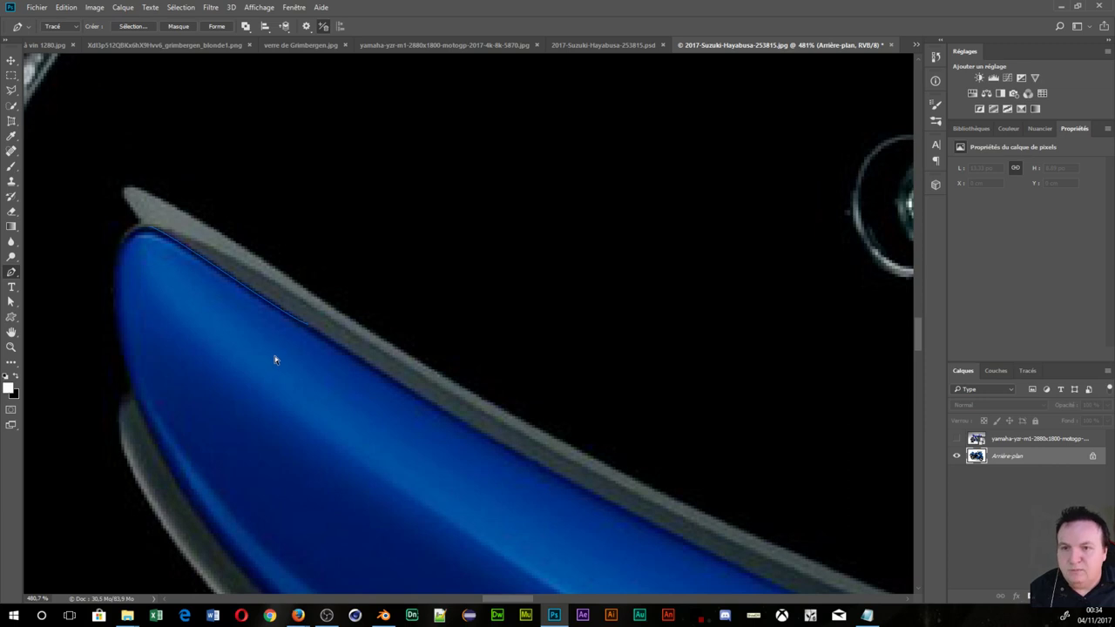
ctrl+click(283, 359)
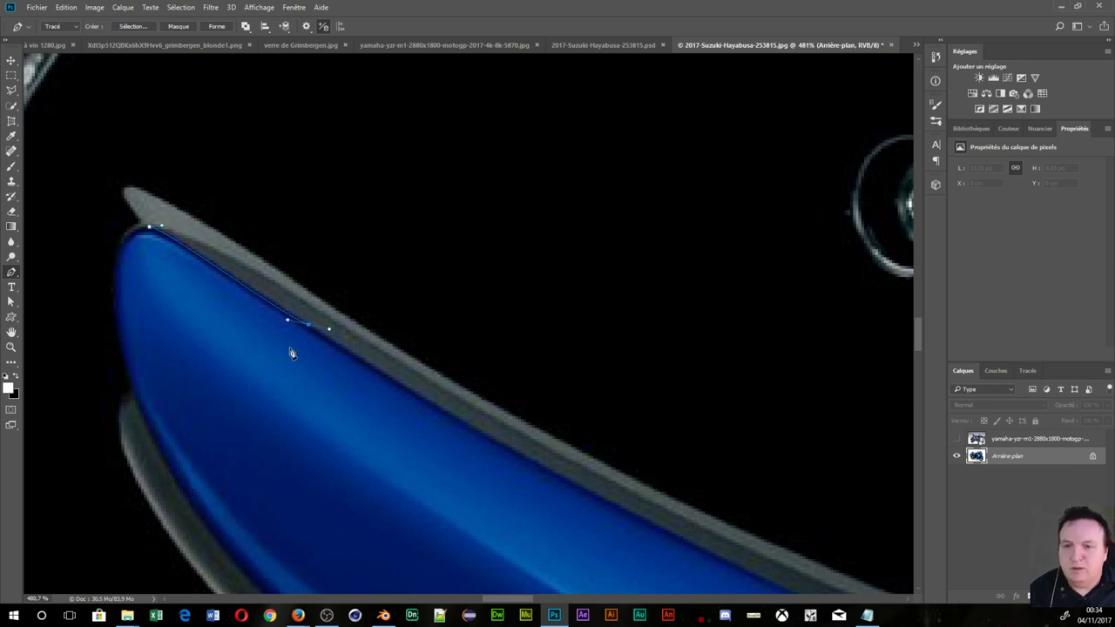
drag(290, 324, 288, 316)
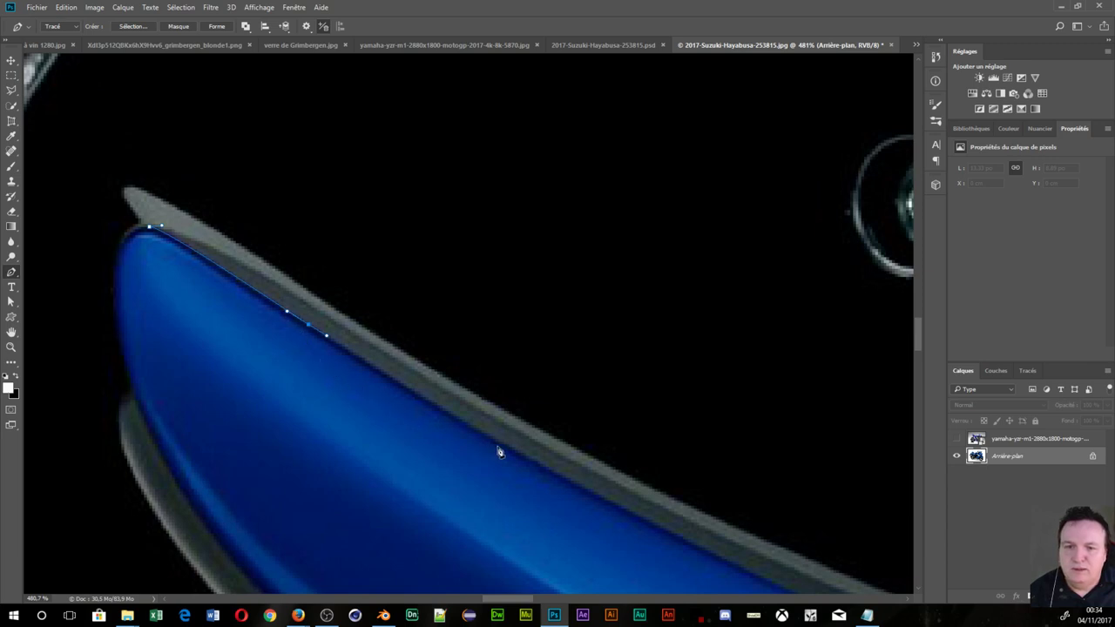
- Add curved anchors further along the fairing edge, hugging its contour
click(527, 461)
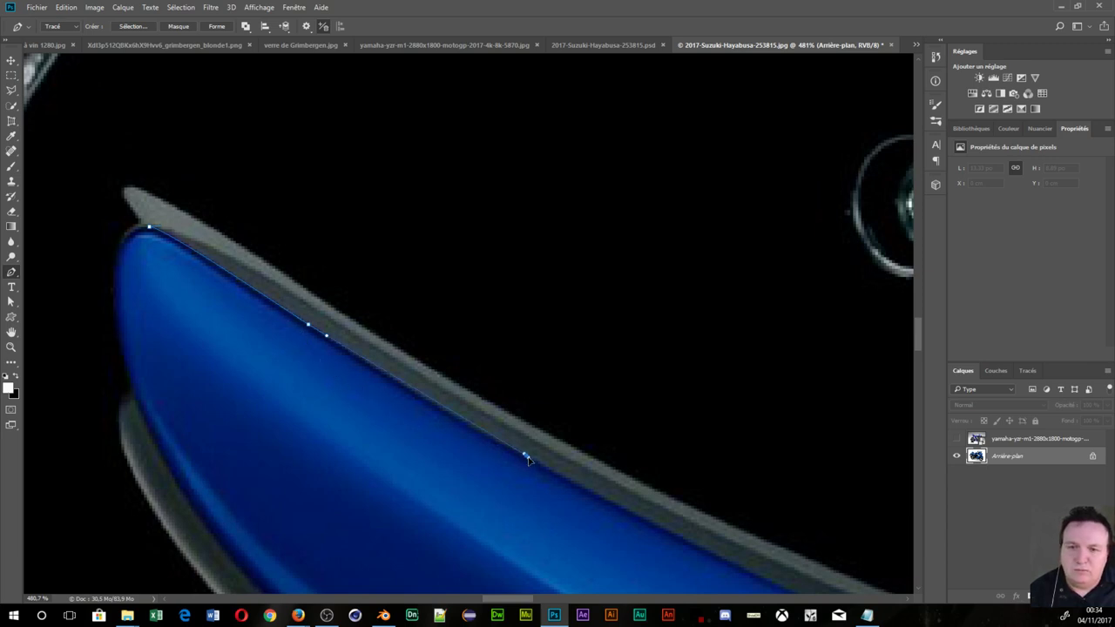
drag(547, 475, 554, 468)
drag(548, 526, 231, 285)
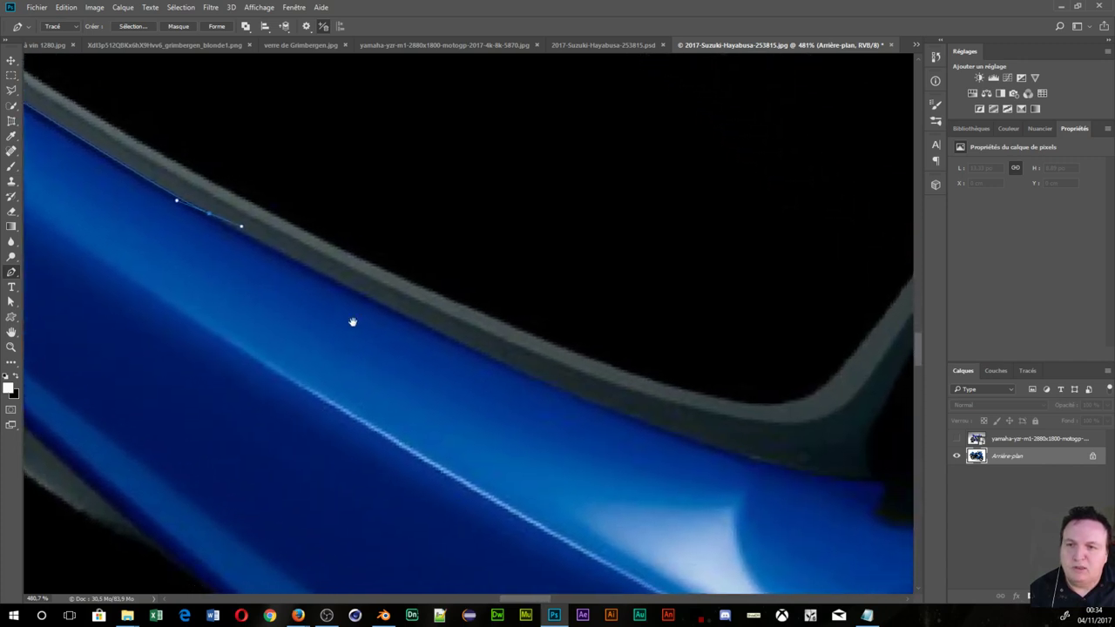
click(528, 379)
drag(539, 386, 551, 383)
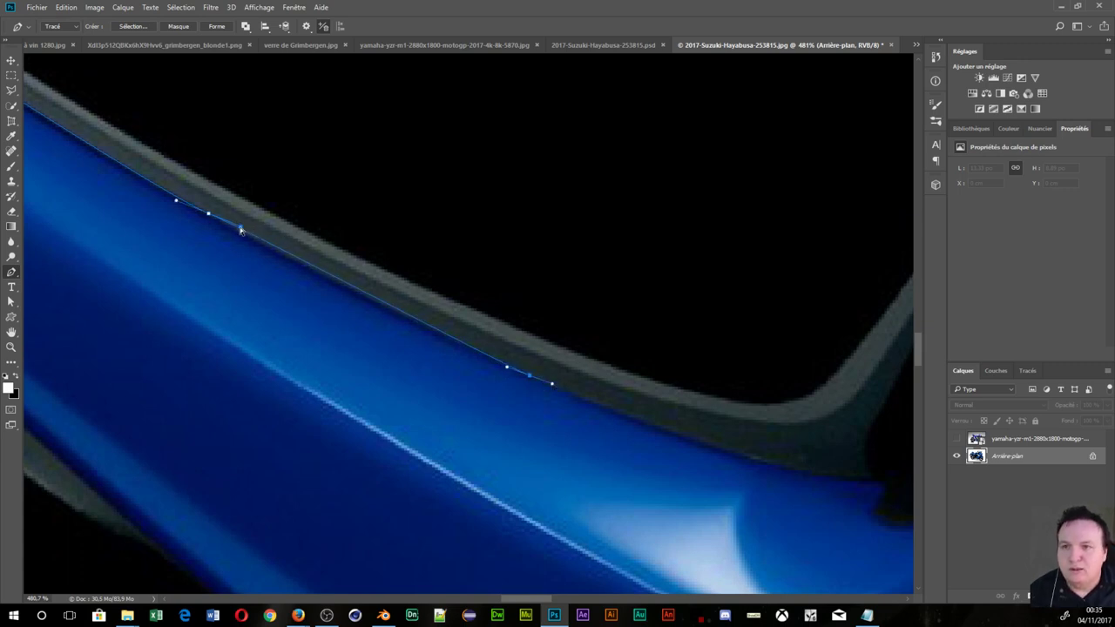
drag(241, 230, 240, 233)
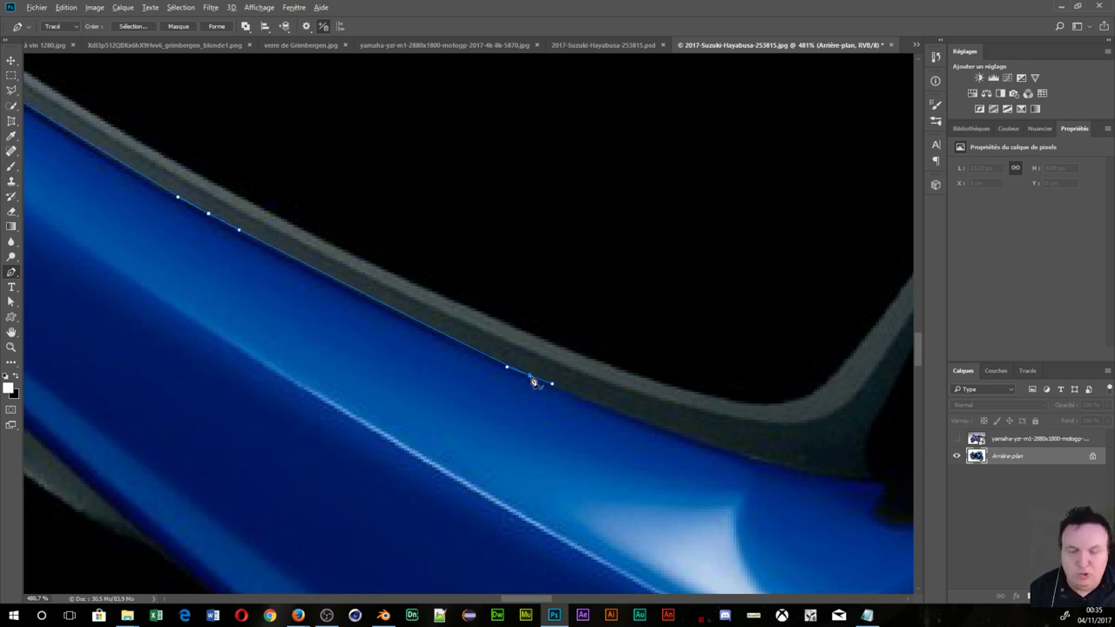
- Make a sharp corner below the intake and continue the path up beside the Hayabusa decal
mouse_move(630, 443)
mouse_down()
mouse_move(264, 345)
mouse_move(323, 391)
mouse_up()
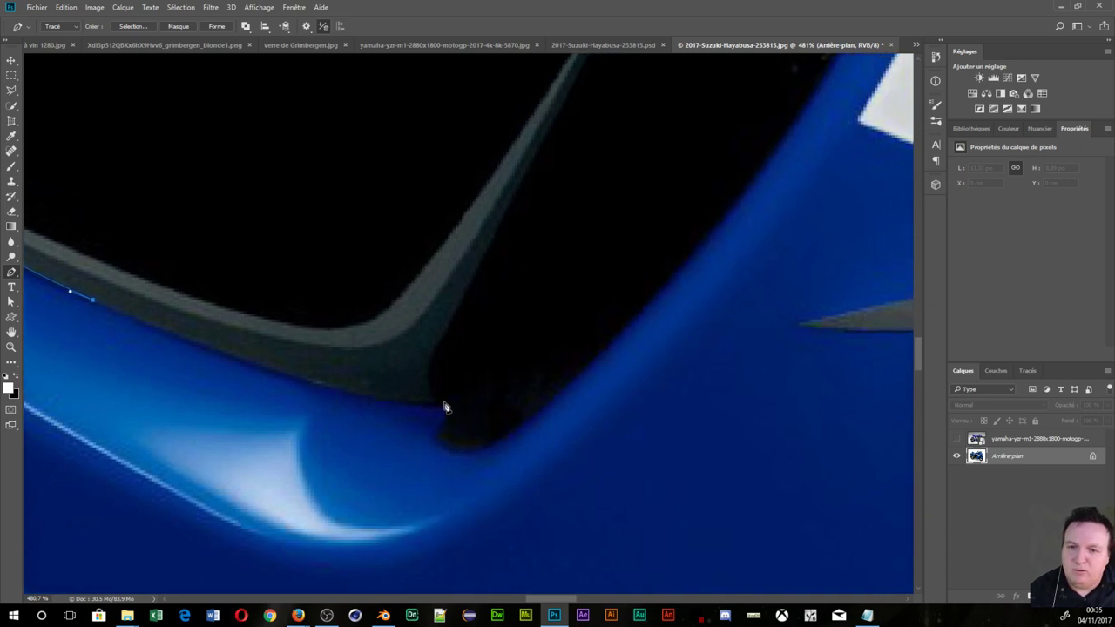
mouse_move(445, 404)
mouse_down()
mouse_move(530, 381)
mouse_move(527, 393)
mouse_up()
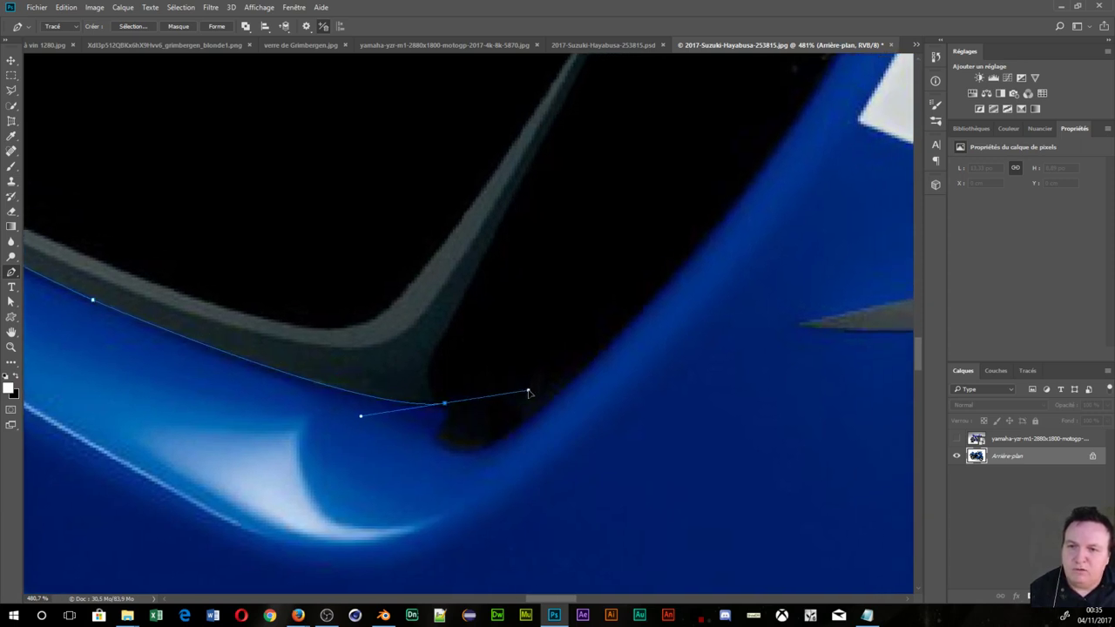
alt+click(444, 404)
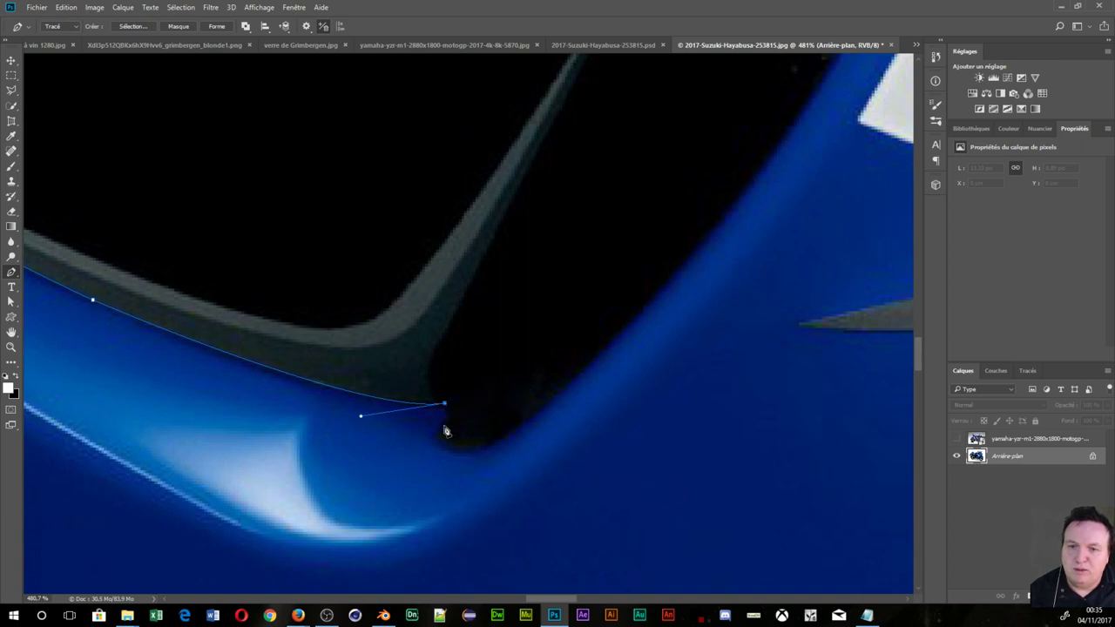
drag(444, 426, 433, 440)
mouse_move(509, 437)
mouse_down()
mouse_move(554, 407)
mouse_move(460, 376)
mouse_up()
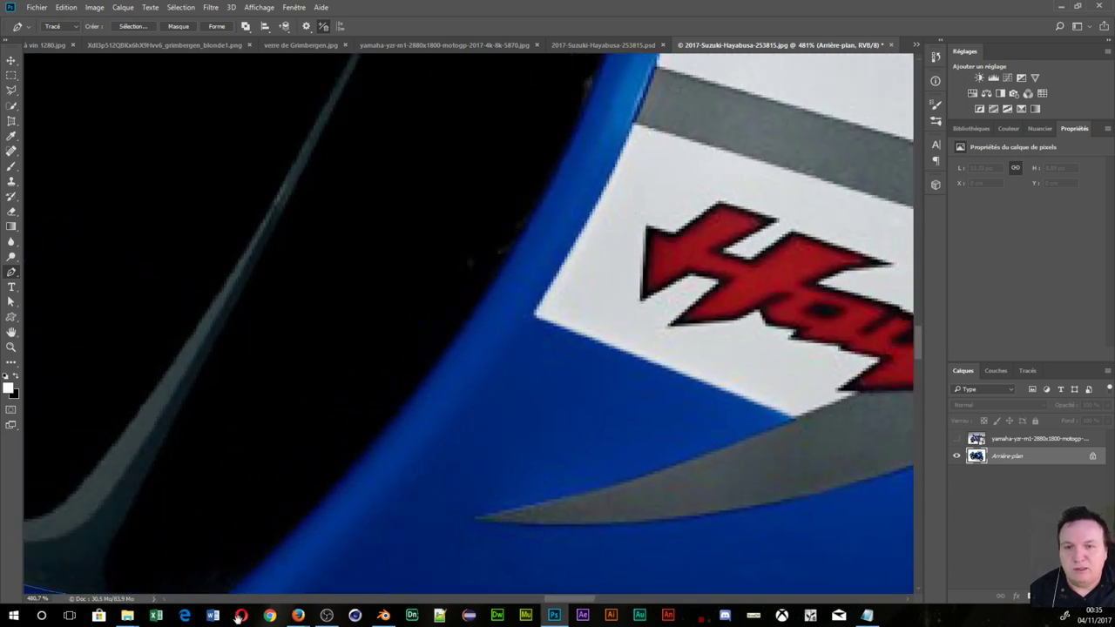
scroll(492, 297, down, 2)
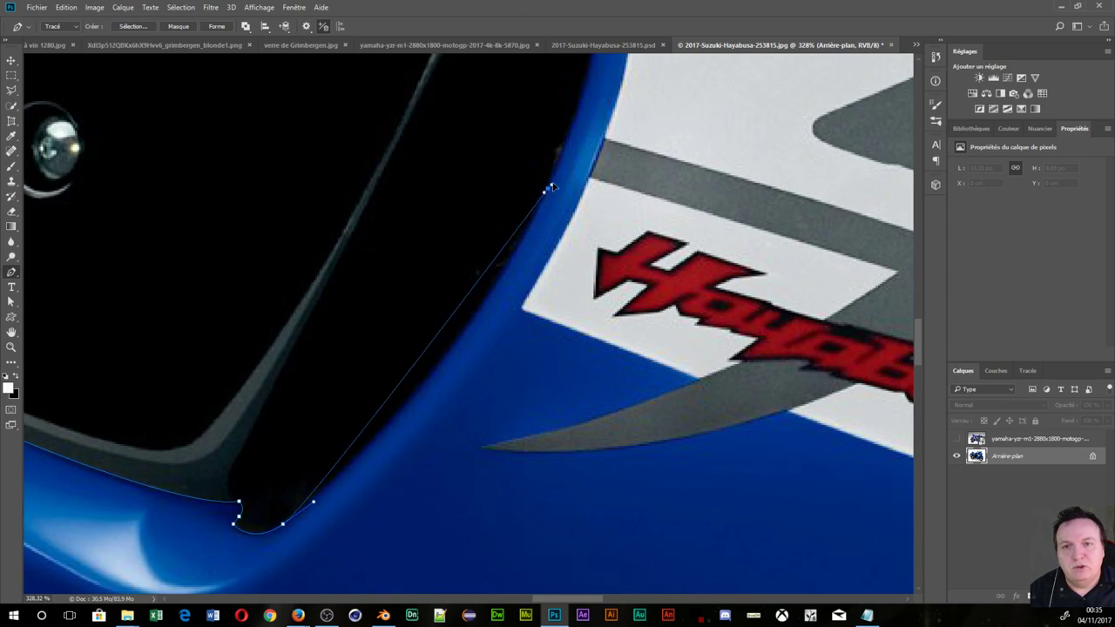
drag(547, 189, 593, 74)
scroll(574, 180, down, 2)
- Add corner points across the decal, along the fairing's front and bottom, and close at the start
scroll(566, 203, down, 2)
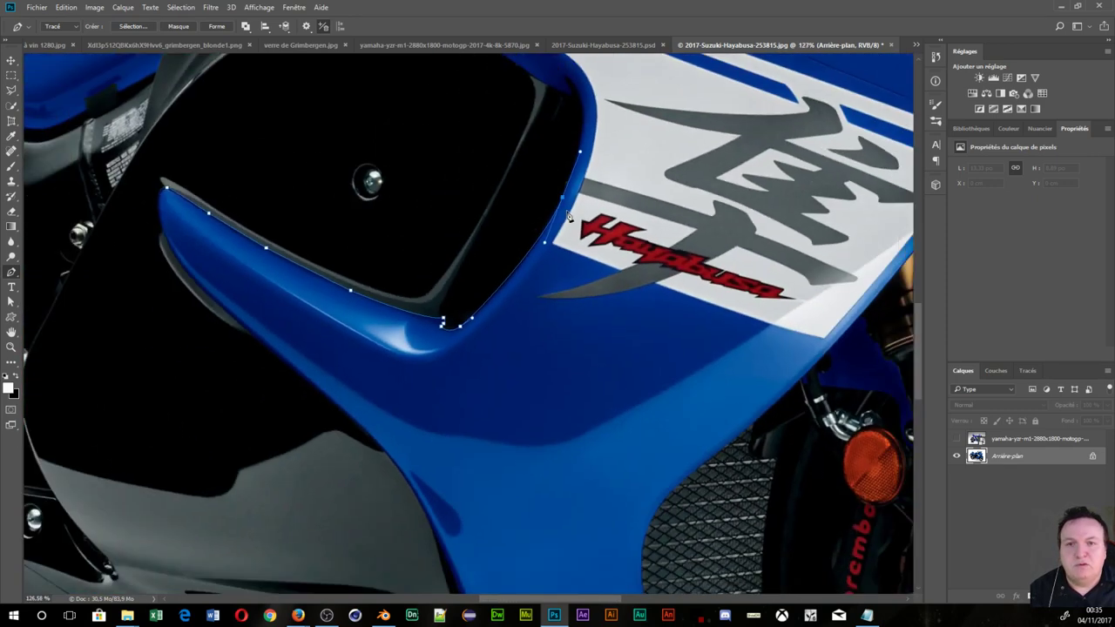
scroll(579, 215, down, 2)
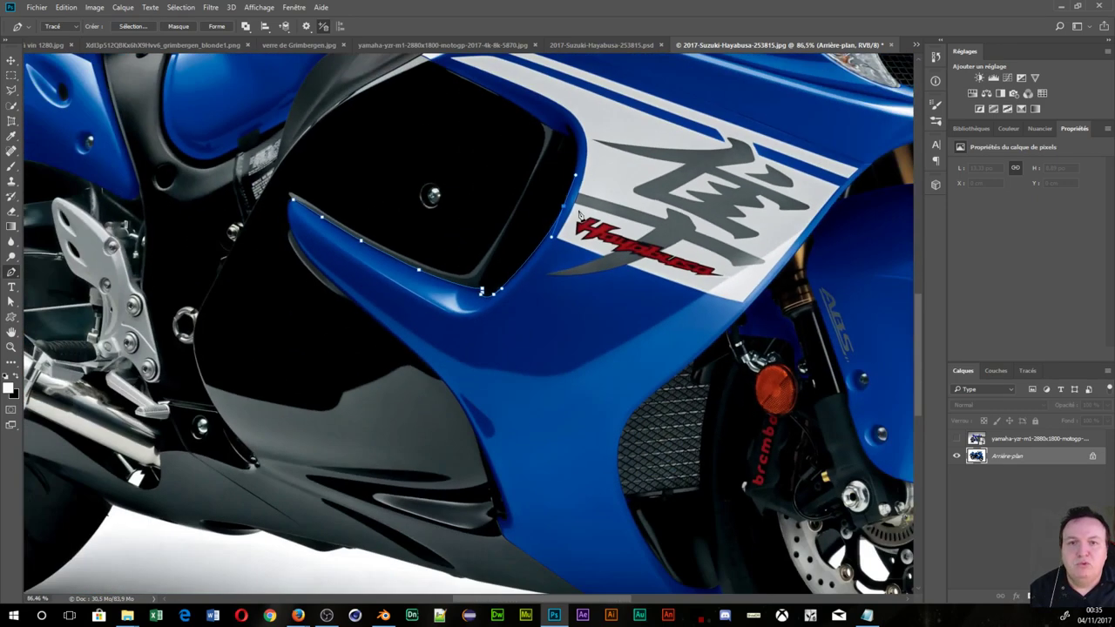
click(611, 173)
click(684, 243)
click(614, 402)
click(520, 460)
click(329, 467)
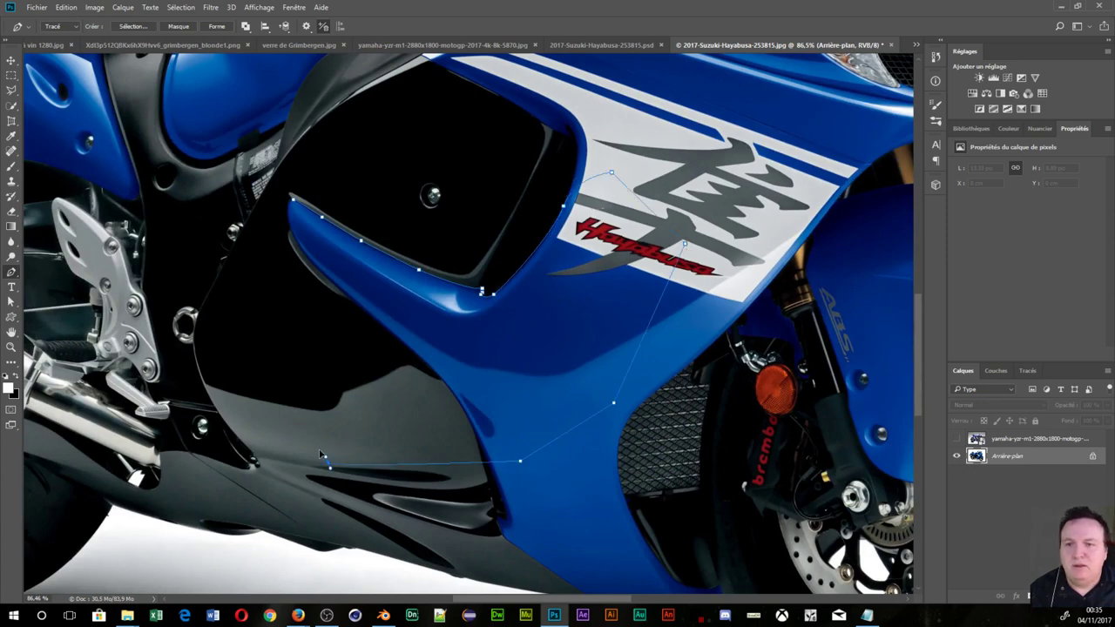
click(272, 306)
scroll(448, 338, down, 2)
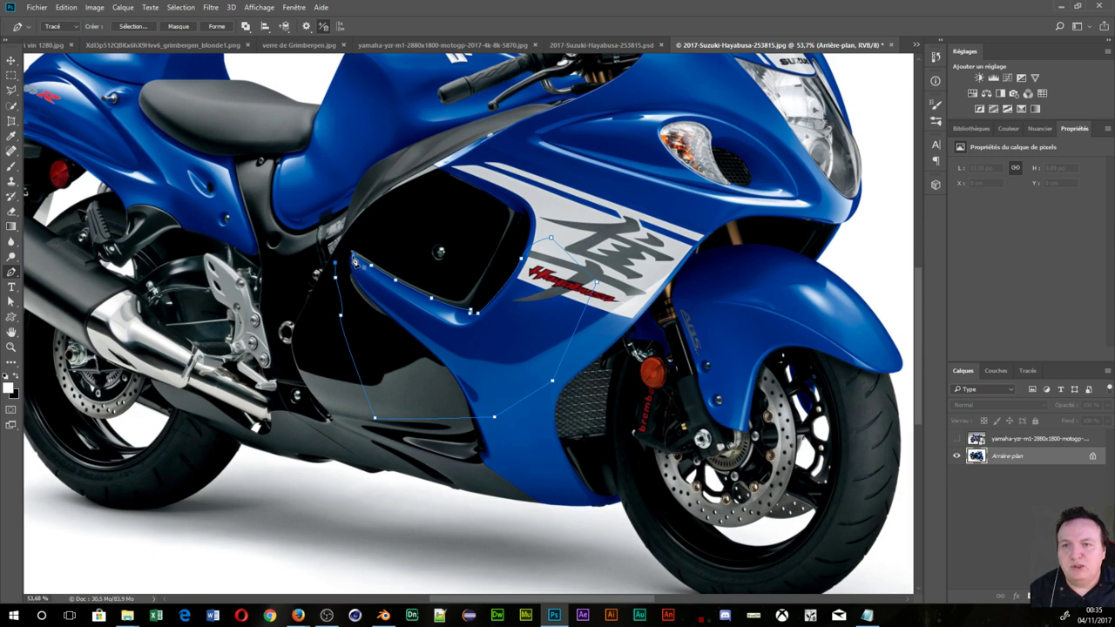
click(355, 261)
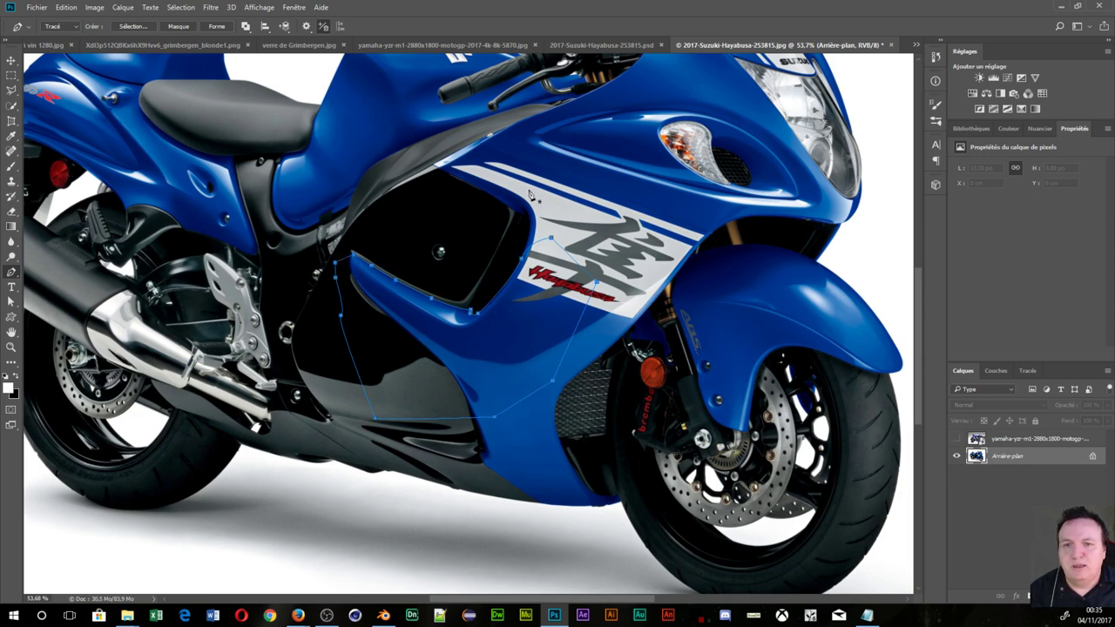
- Make a selection from the fairing path with 1 px feather and Lissé anti-aliasing
right_click(474, 348)
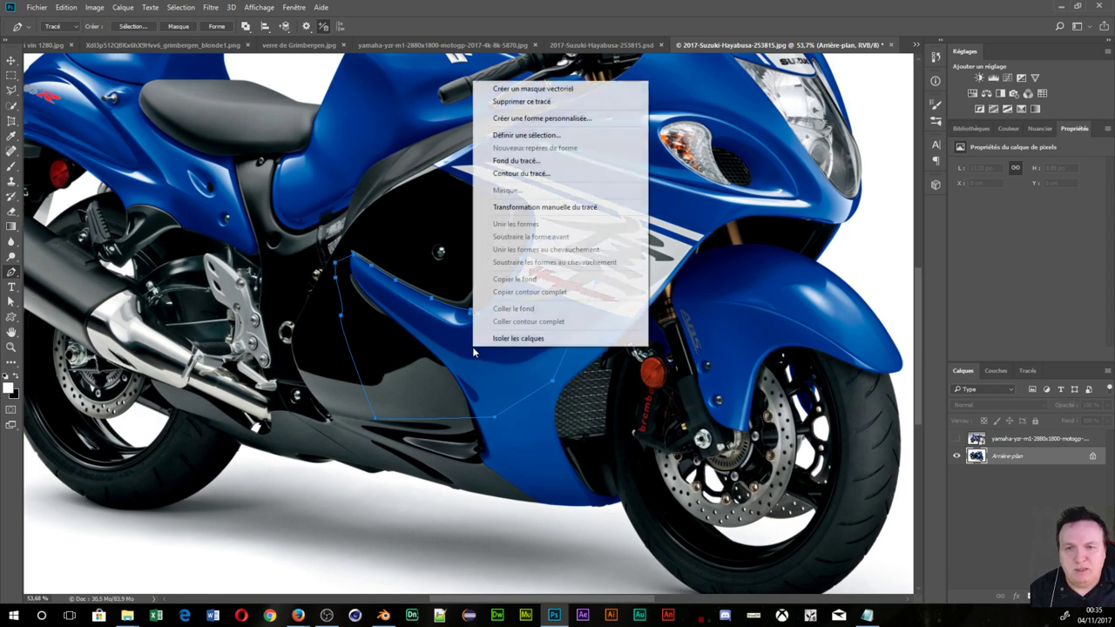
click(515, 137)
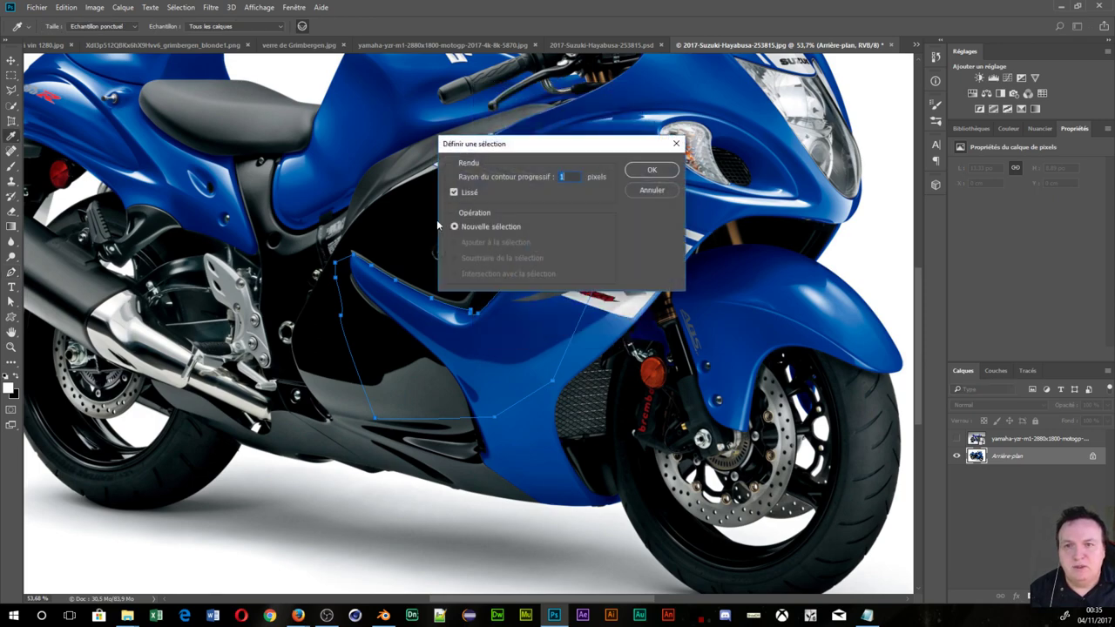
click(651, 170)
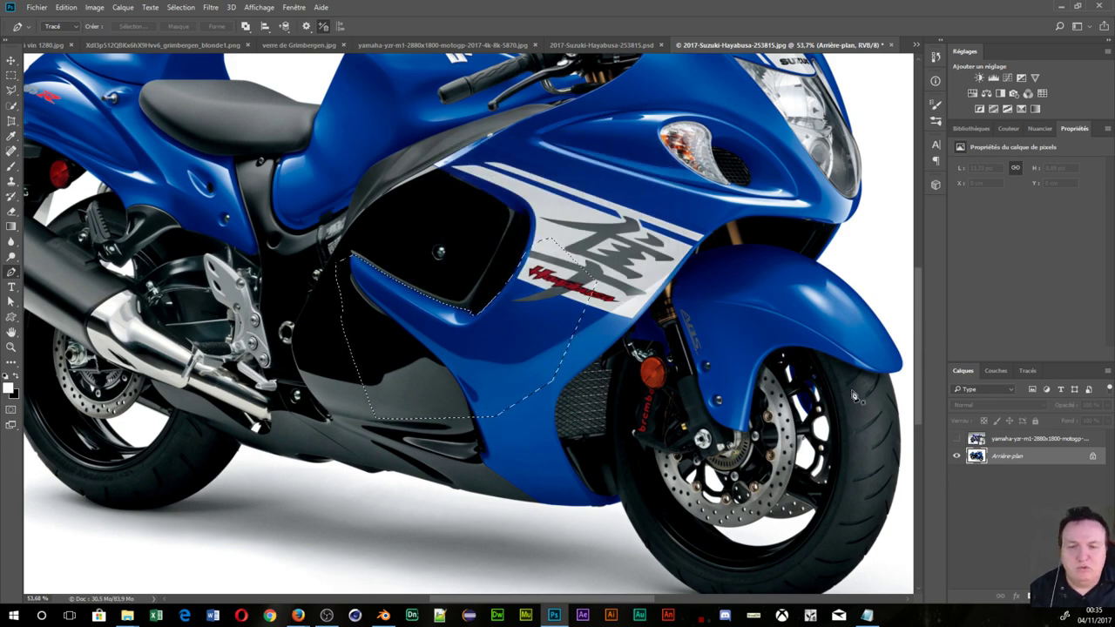
scroll(588, 277, up, 2)
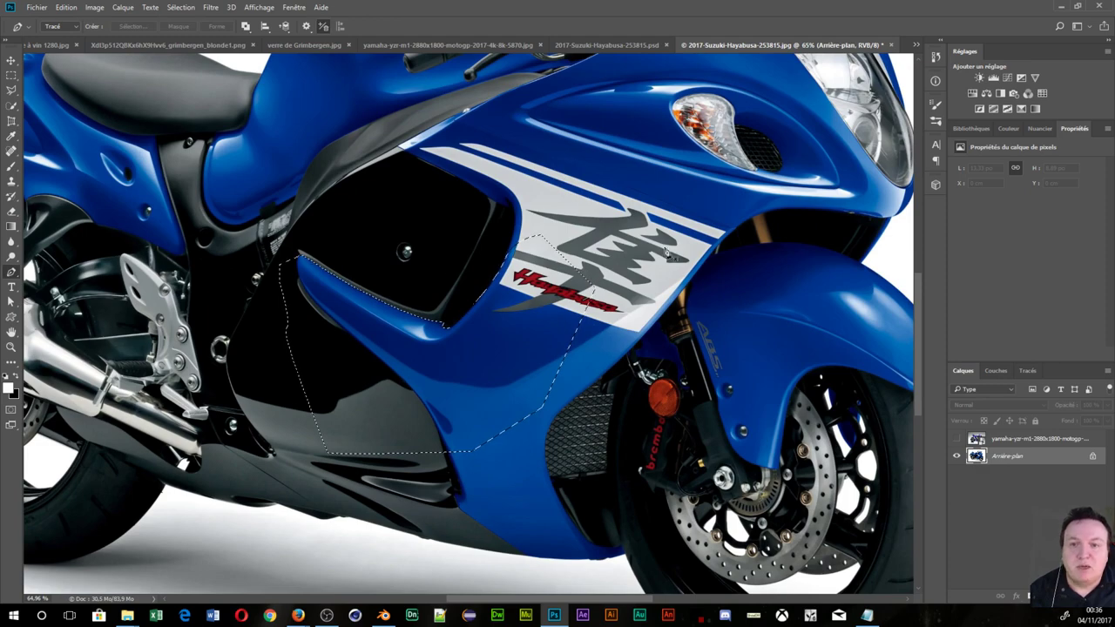
scroll(714, 211, down, 2)
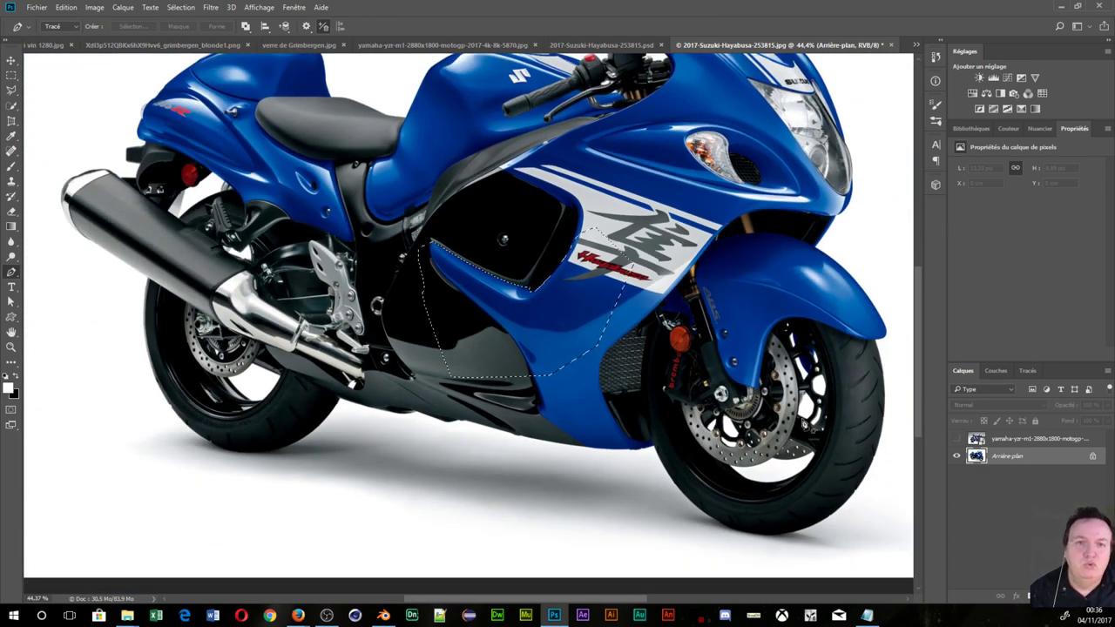
scroll(720, 254, down, 2)
scroll(705, 260, down, 1)
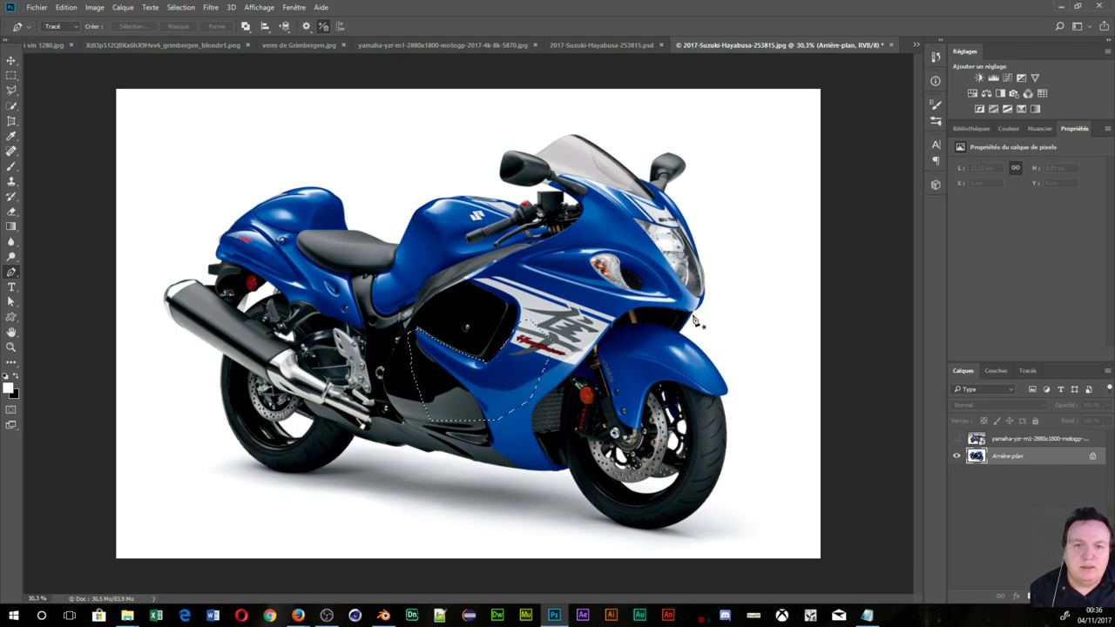
scroll(661, 321, up, 1)
scroll(659, 321, up, 3)
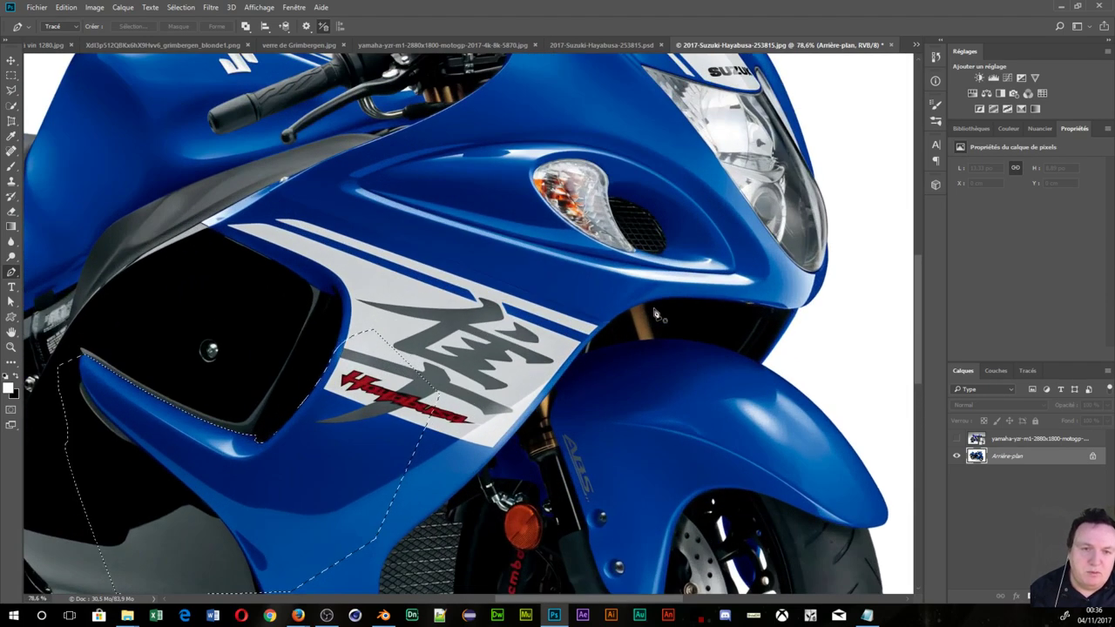
scroll(671, 305, up, 3)
scroll(685, 287, up, 2)
drag(826, 418, 470, 157)
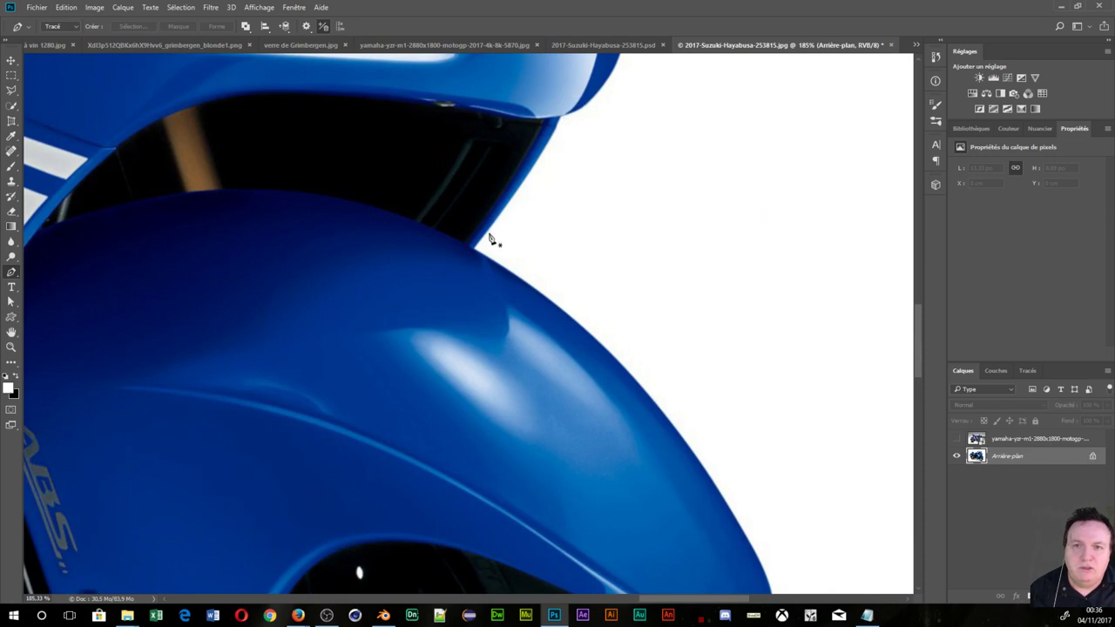
scroll(558, 450, down, 5)
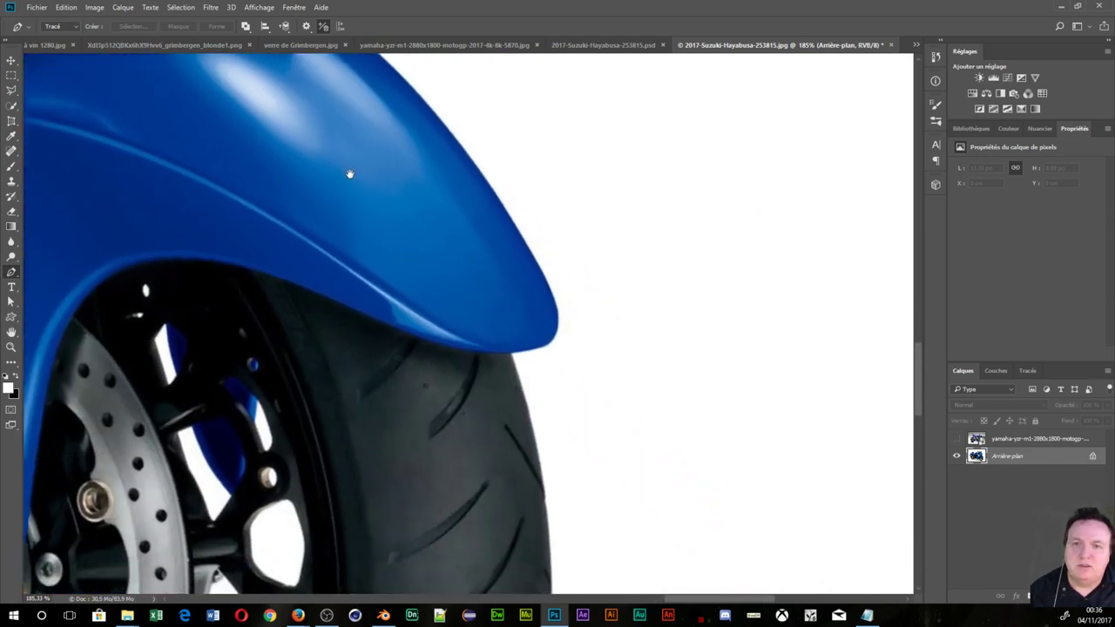
scroll(349, 174, right, 3)
scroll(279, 298, left, 3)
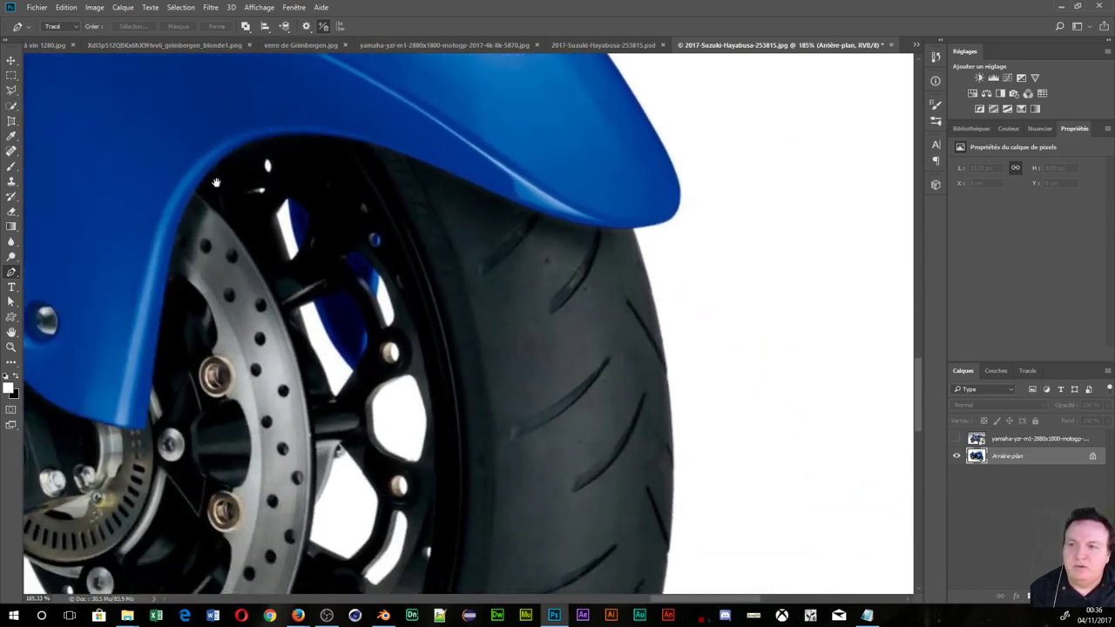
scroll(227, 300, down, 3)
scroll(227, 301, left, 3)
drag(198, 303, 486, 605)
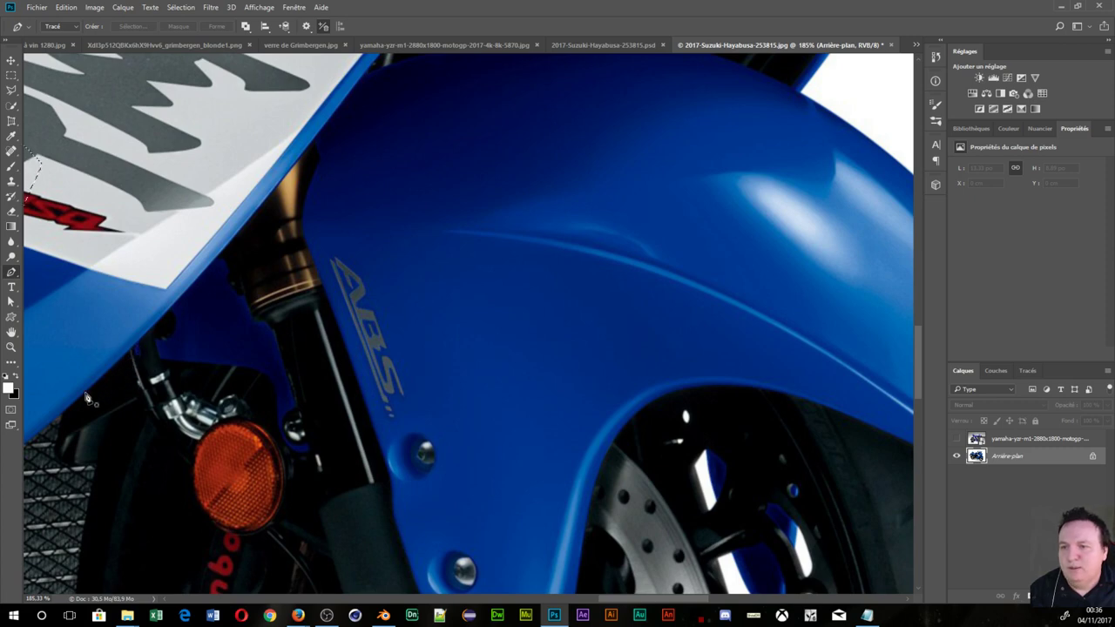
drag(48, 430, 558, 53)
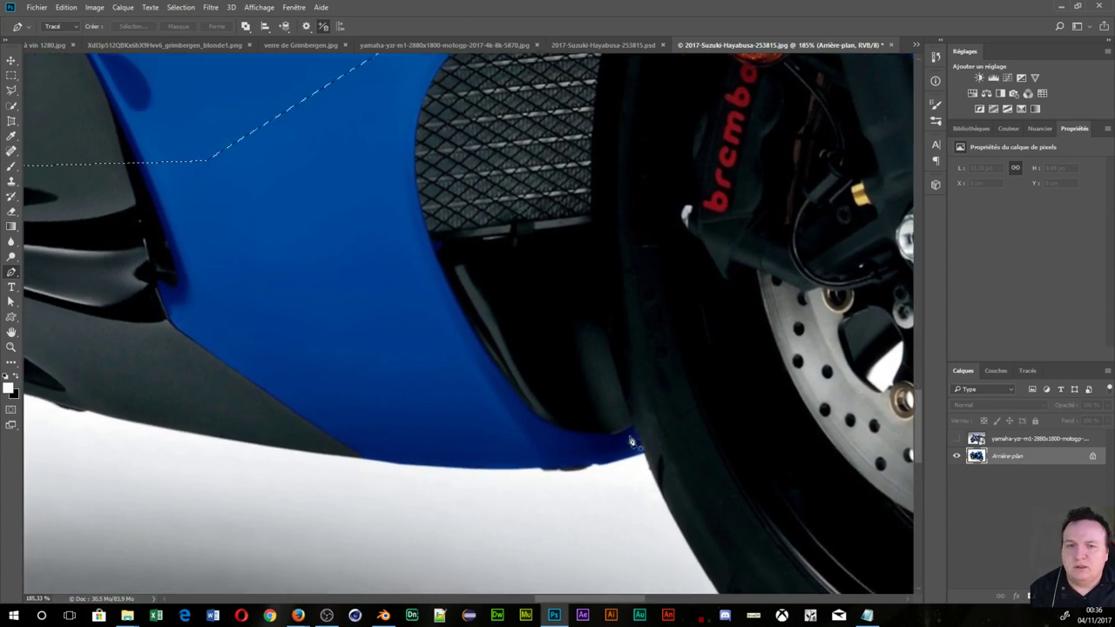
scroll(209, 348, up, 5)
scroll(209, 348, left, 5)
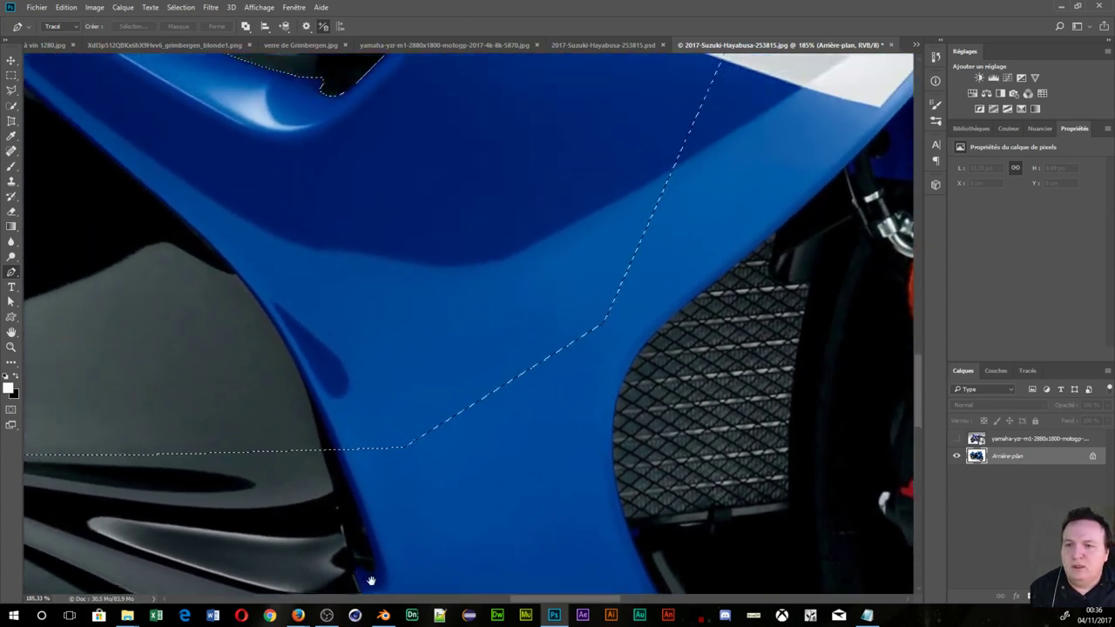
scroll(243, 339, down, 5)
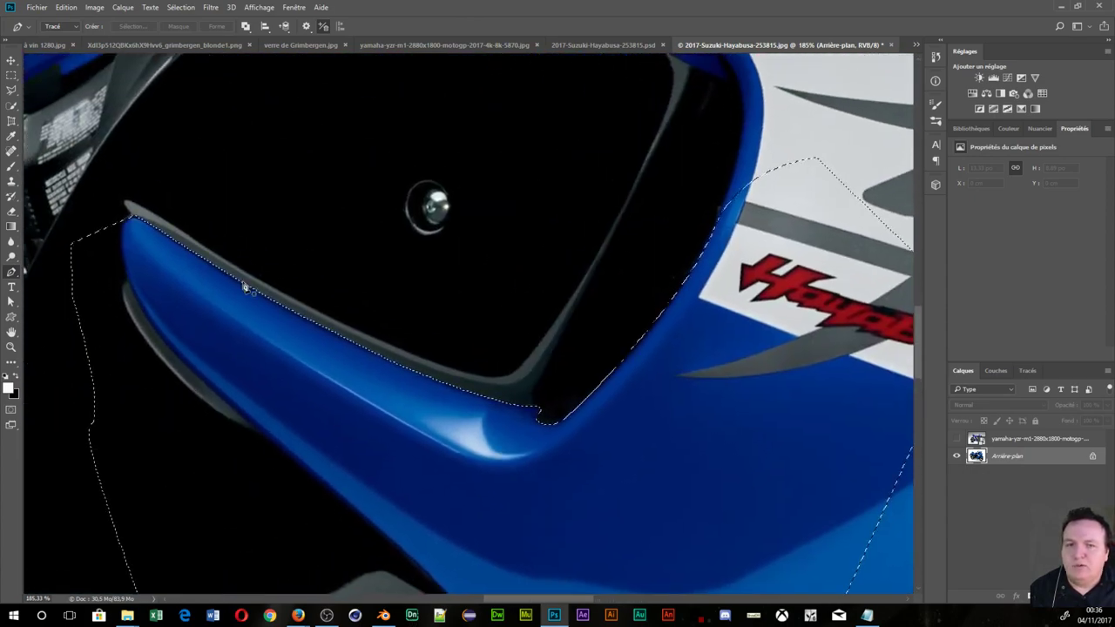
scroll(476, 347, up, 3)
scroll(476, 347, down, 3)
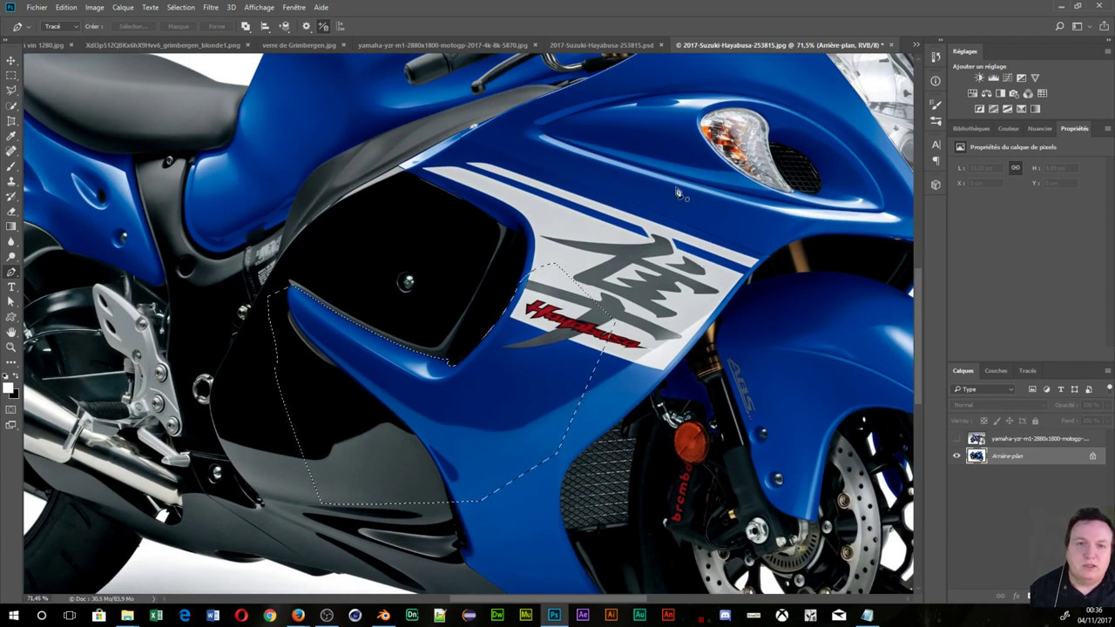
drag(742, 142, 485, 161)
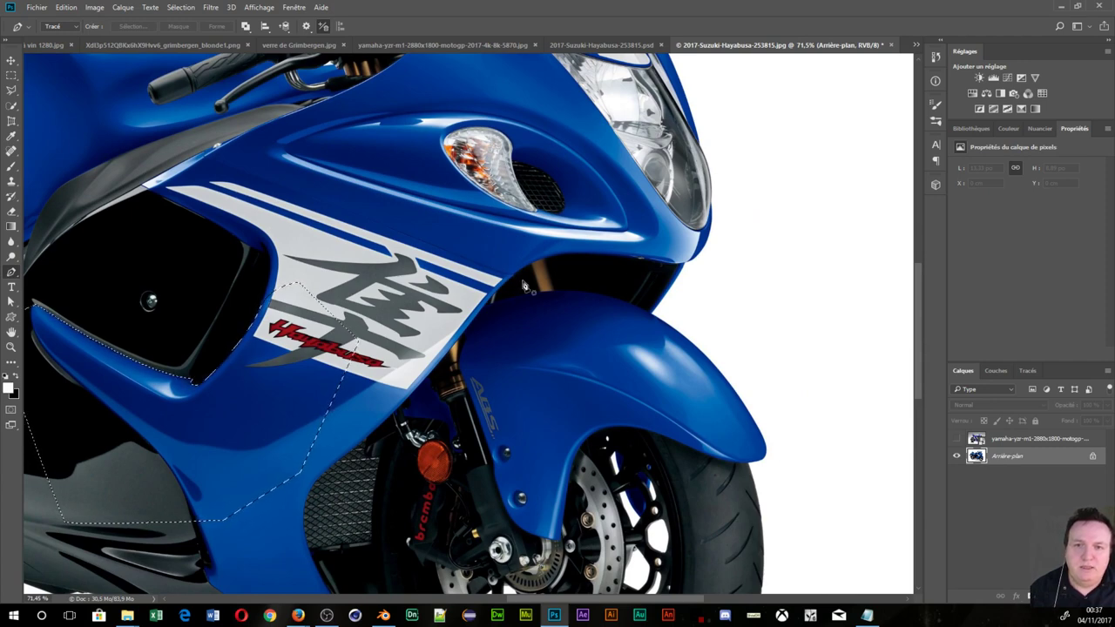
mouse_move(379, 71)
mouse_down()
mouse_move(422, 306)
mouse_move(398, 74)
mouse_up()
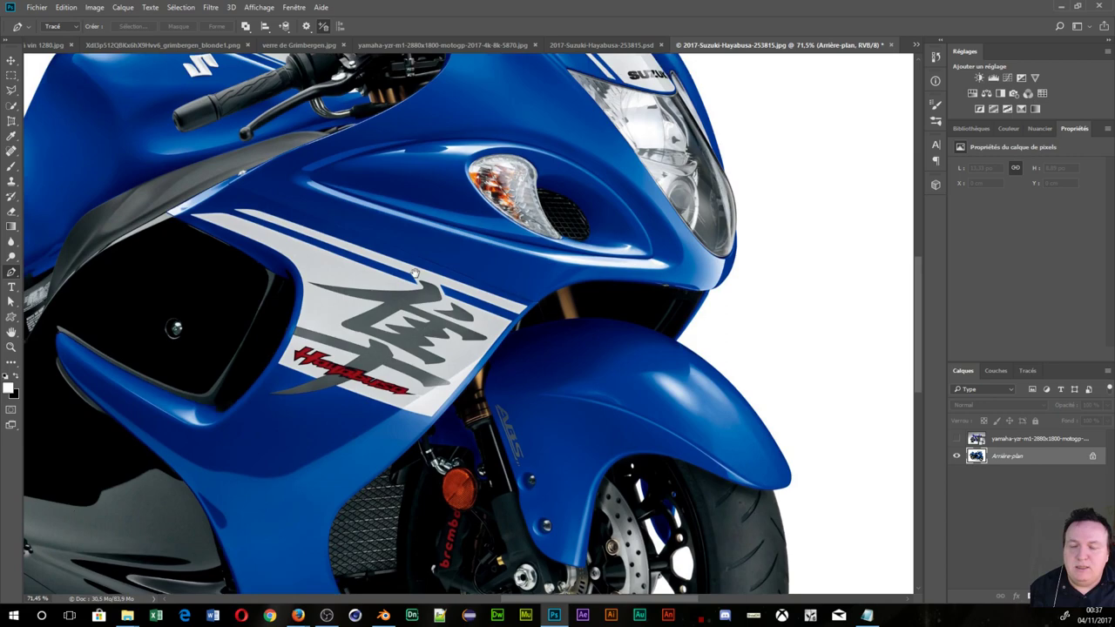
drag(411, 178, 437, 410)
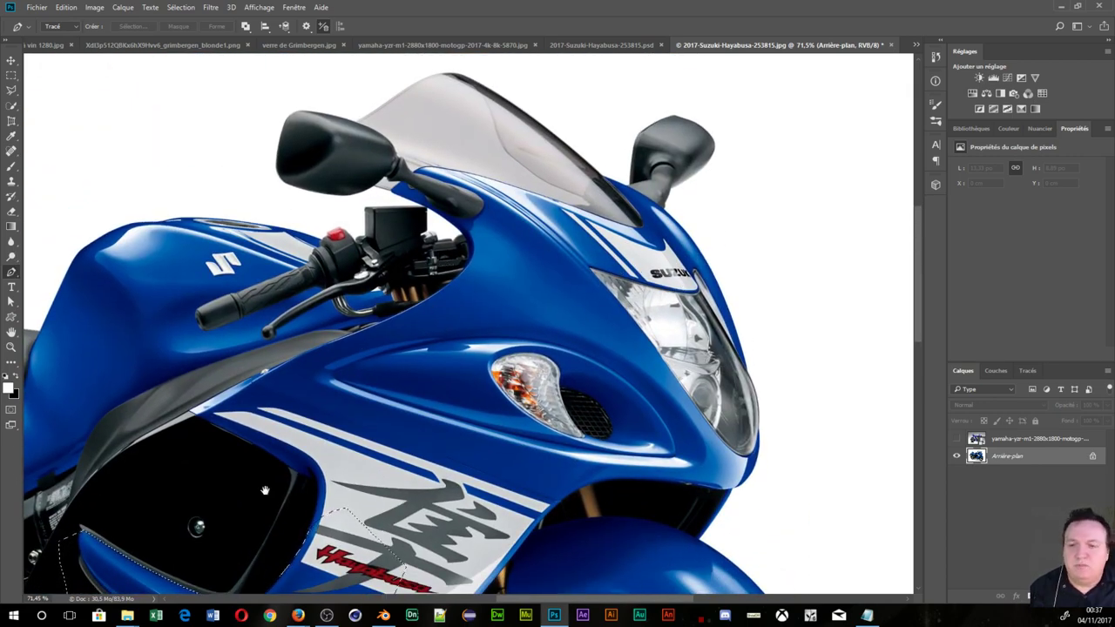
drag(292, 426, 278, 111)
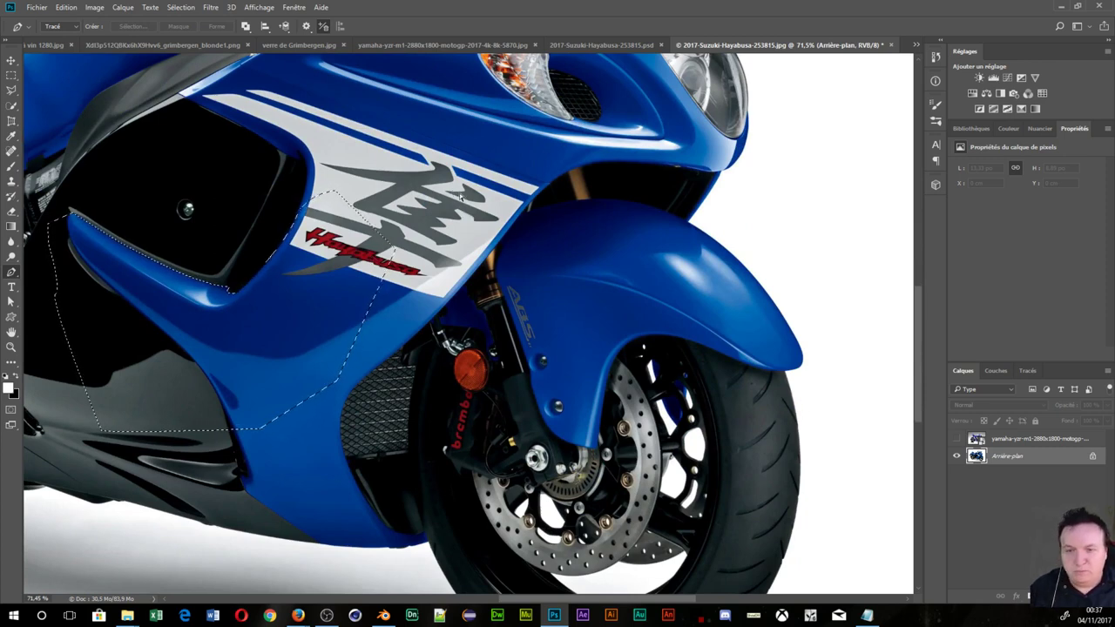
- Copy the fairing selection to Calque 1 with Ctrl+J, hide Arrière-plan, and inspect its edges
key(ctrl+j)
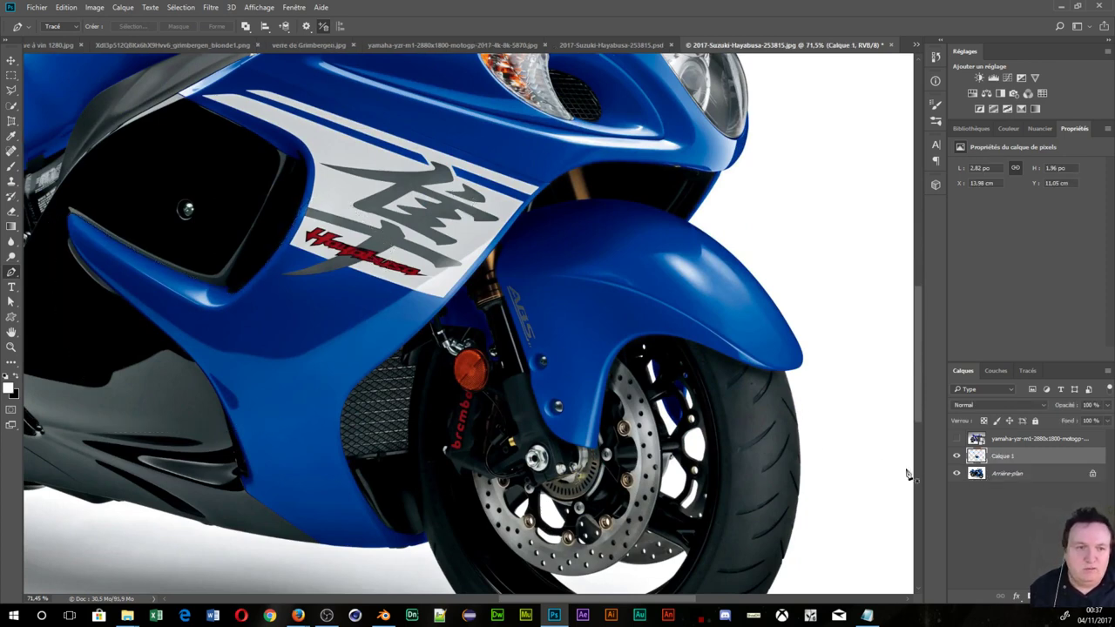
click(956, 474)
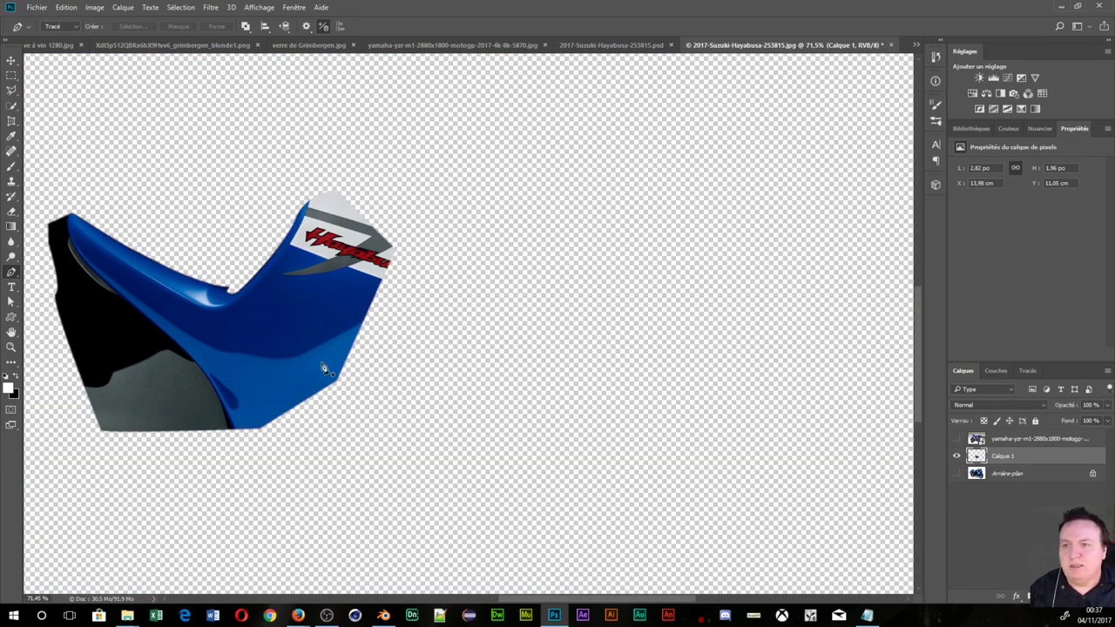
scroll(318, 357, up, 2)
scroll(281, 249, up, 2)
scroll(296, 250, up, 2)
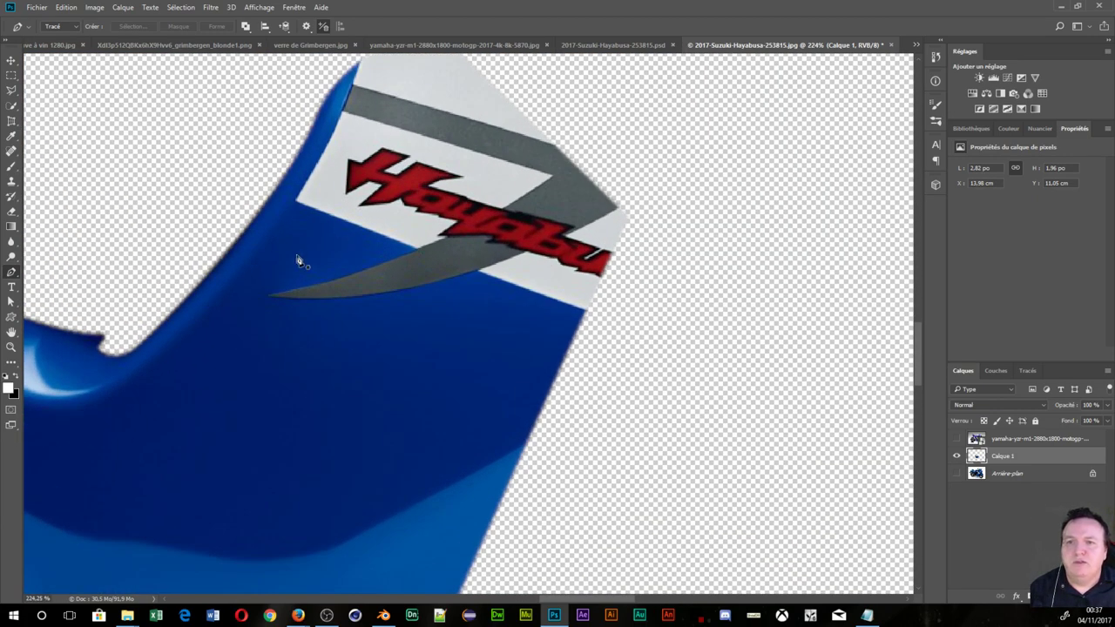
mouse_move(297, 261)
mouse_down()
mouse_move(502, 224)
mouse_move(636, 165)
mouse_move(348, 398)
mouse_move(328, 343)
mouse_up()
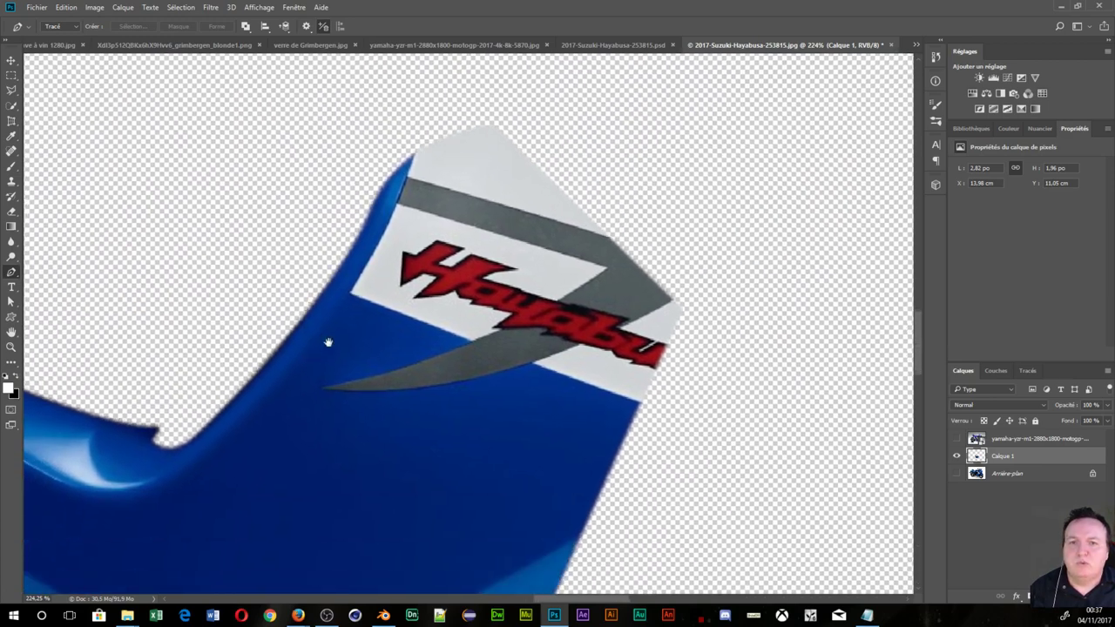
scroll(413, 327, down, 1)
scroll(417, 326, down, 1)
scroll(407, 339, down, 2)
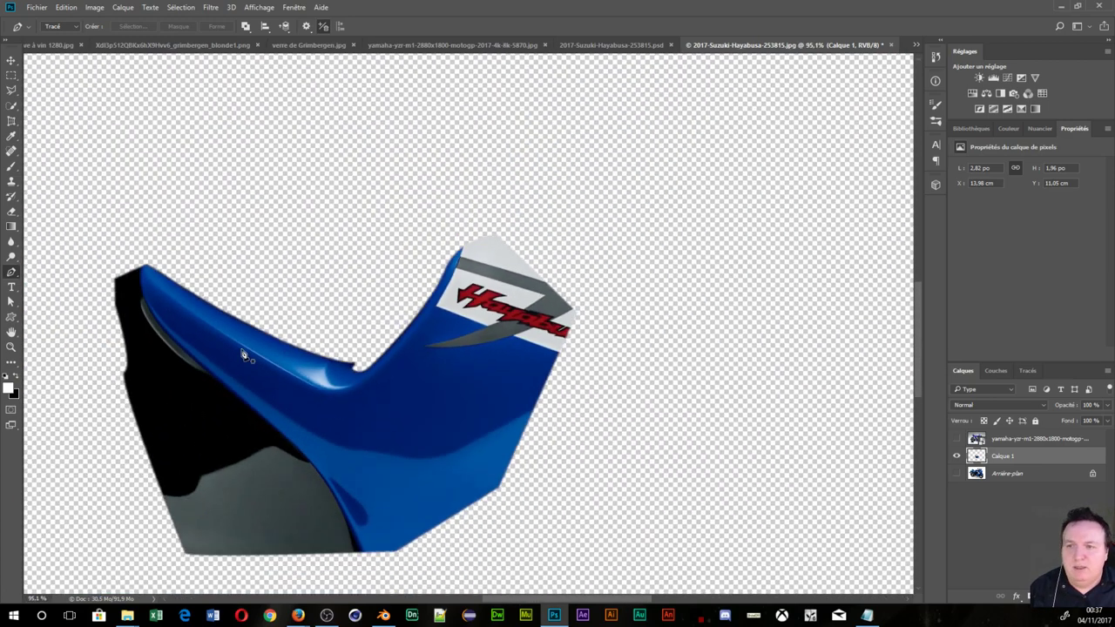
scroll(245, 356, up, 1)
scroll(235, 344, up, 1)
scroll(476, 446, up, 2)
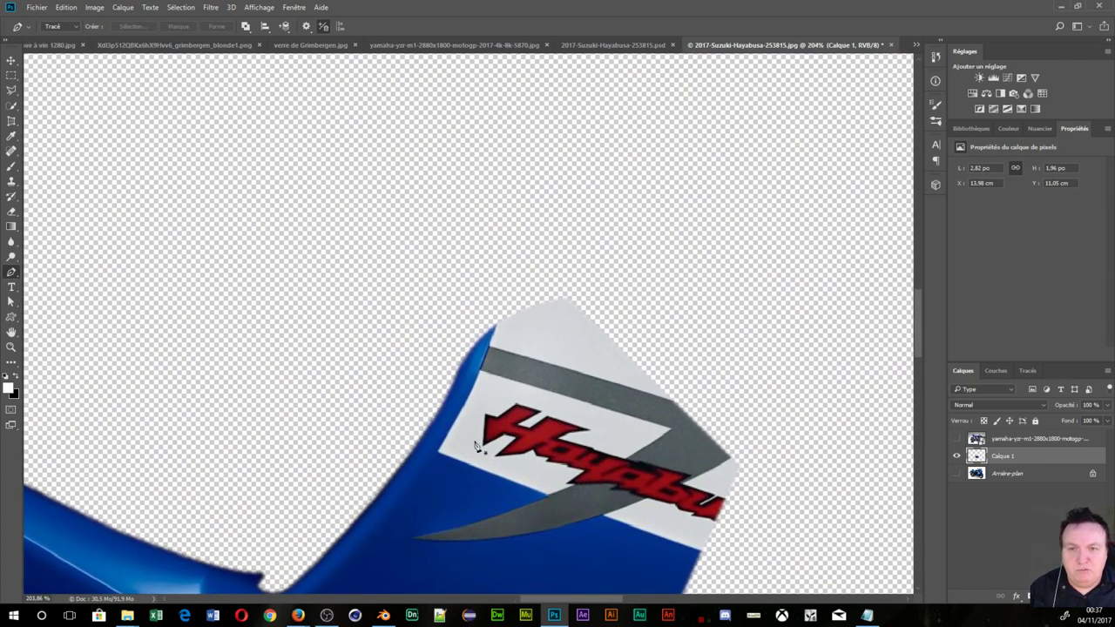
- Start a path at the decal's top corner and curve it along the blue edge and grey stripe
click(499, 305)
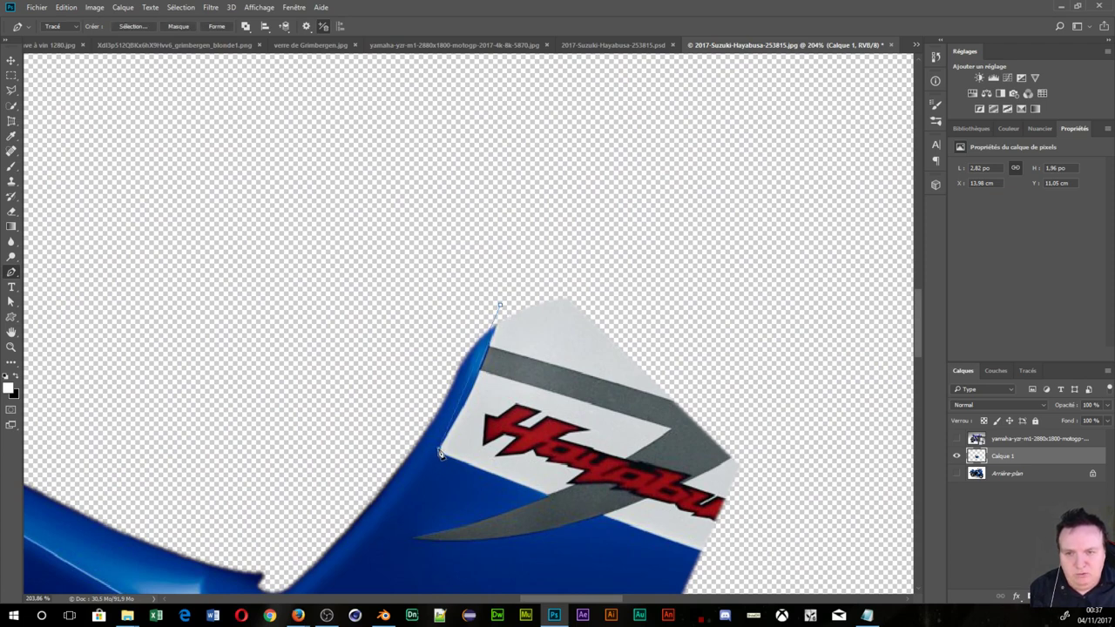
mouse_move(440, 453)
mouse_down()
mouse_move(388, 514)
mouse_move(379, 549)
mouse_up()
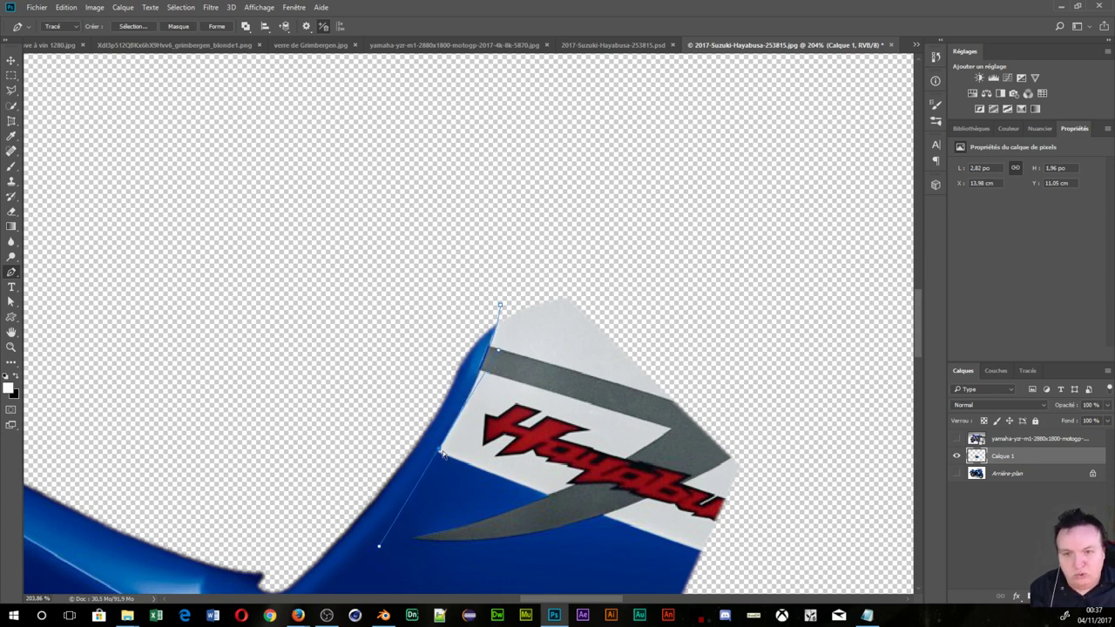
drag(379, 546, 379, 548)
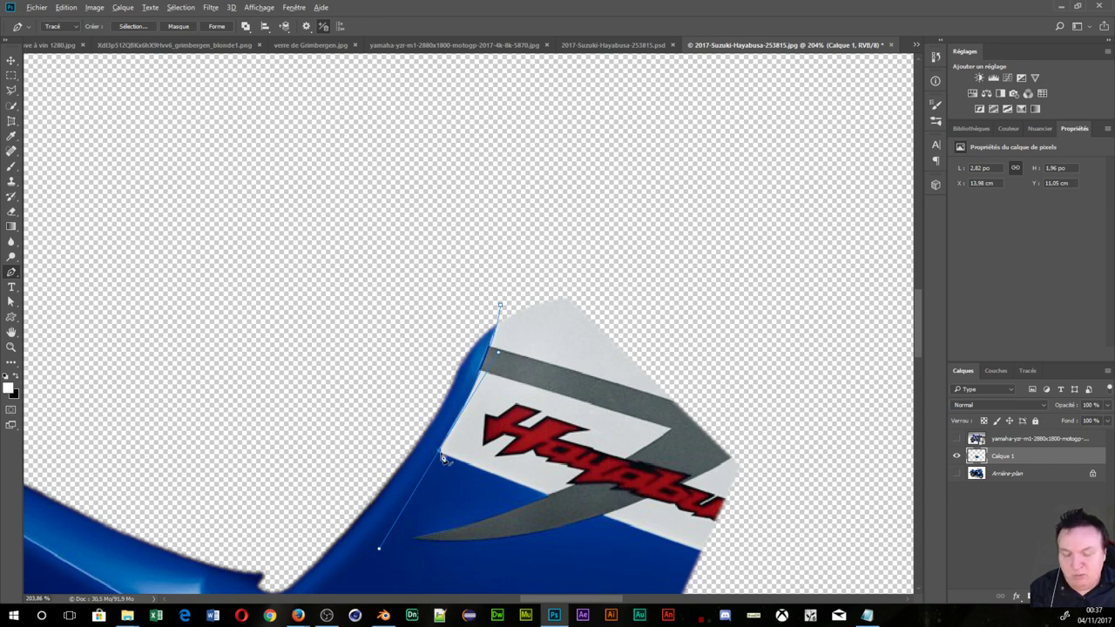
click(547, 497)
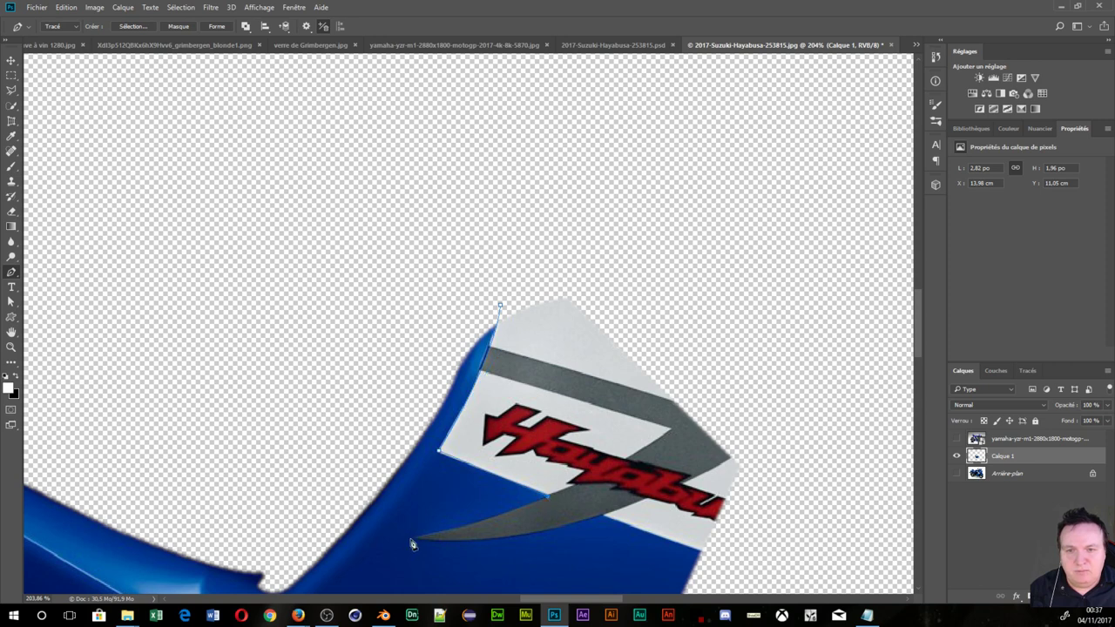
click(417, 542)
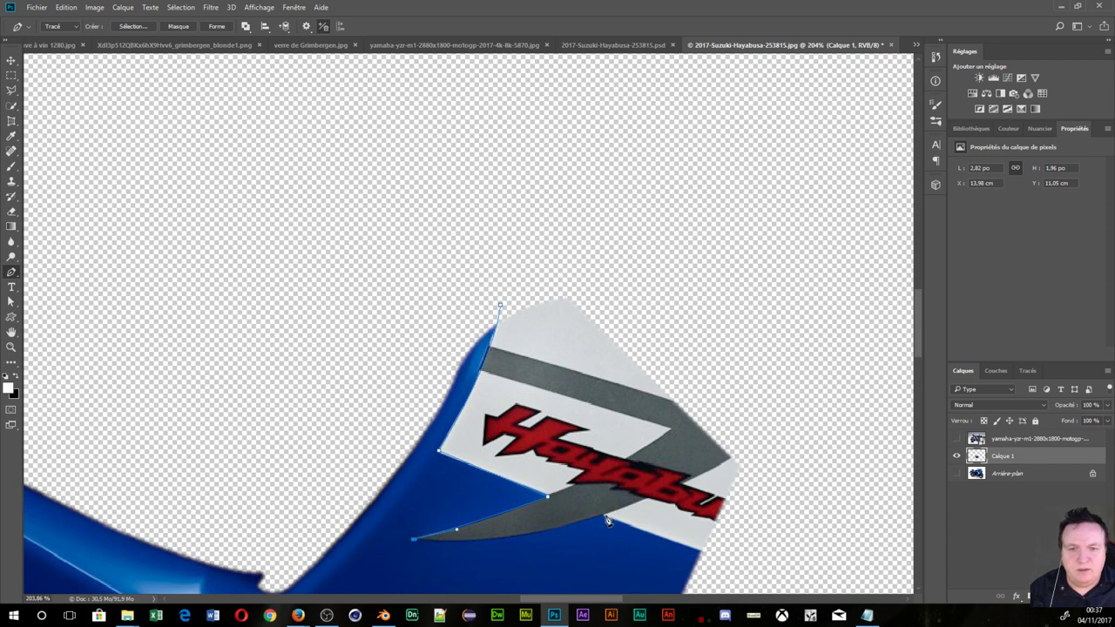
drag(603, 516, 702, 481)
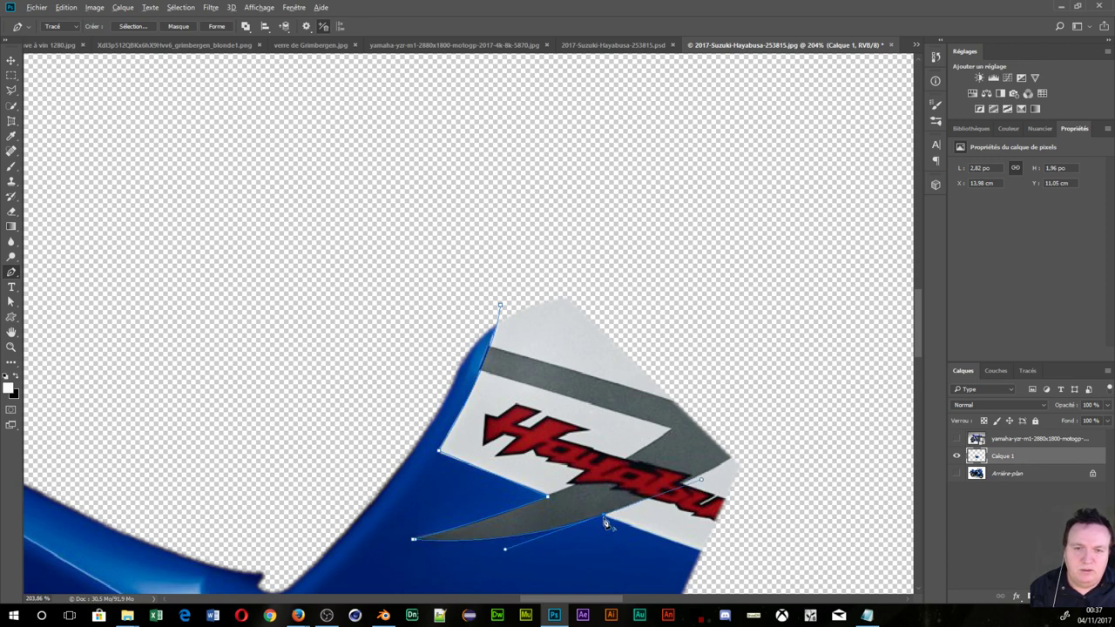
- Add corner points around the decal, close the path, and convert it to a selection
click(721, 556)
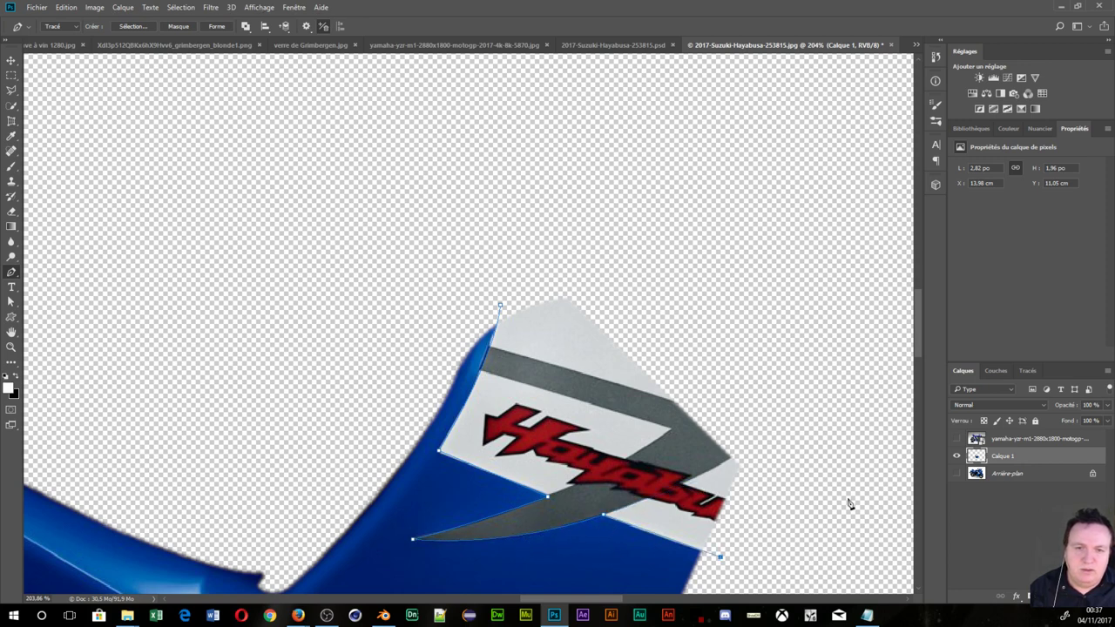
click(879, 364)
click(580, 194)
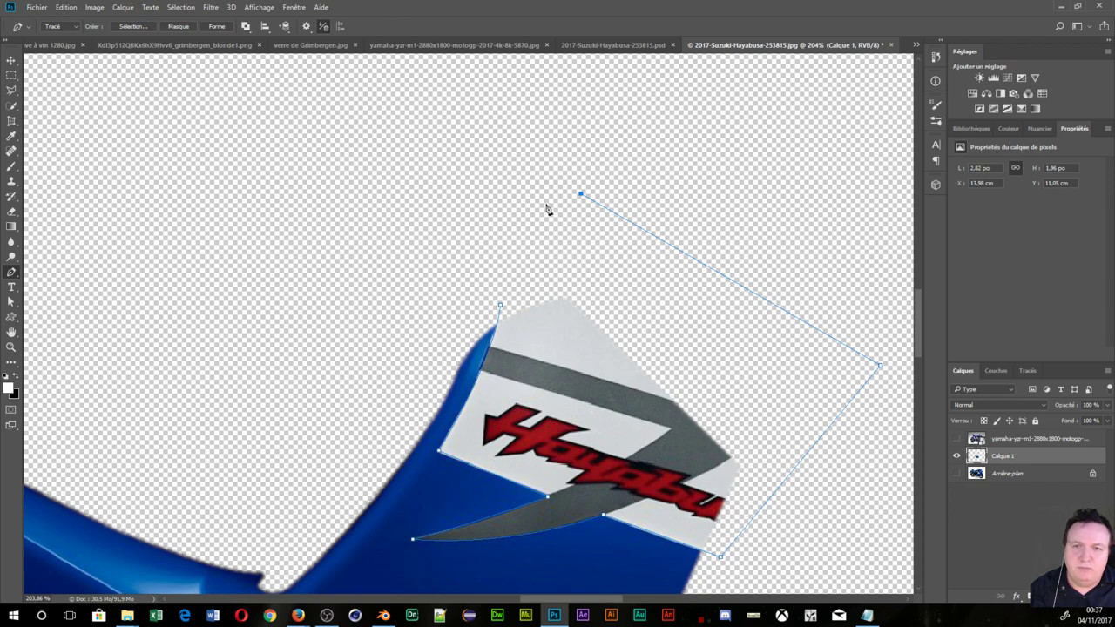
click(500, 306)
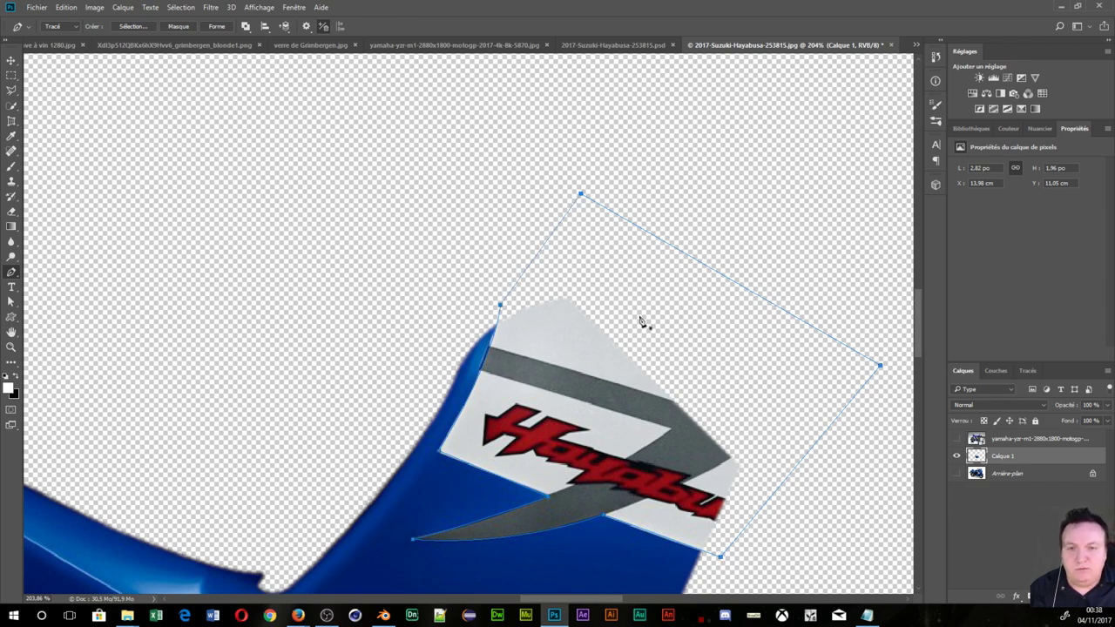
right_click(640, 322)
click(708, 373)
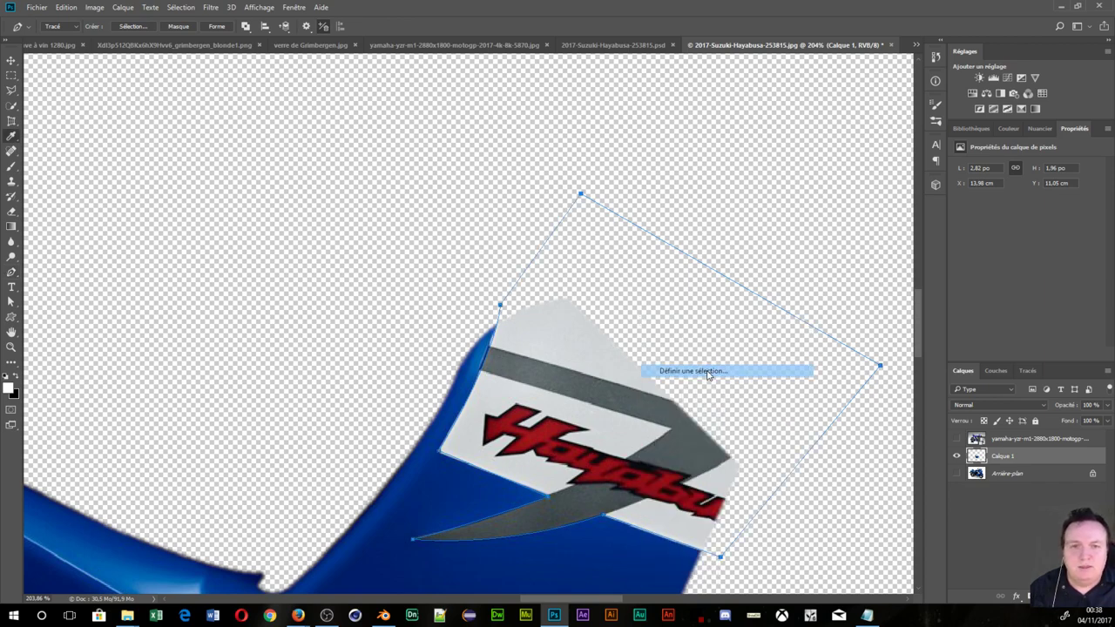
click(653, 172)
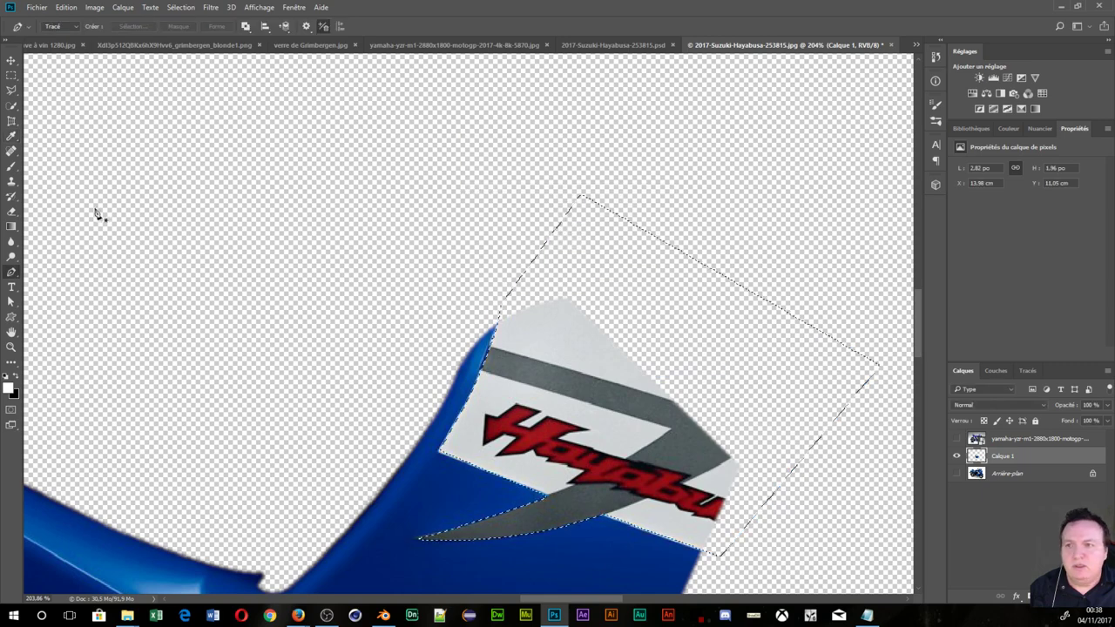
- Erase the white Hayabusa decal inside the selection on Calque 1, then deselect and zoom out
click(11, 211)
mouse_move(522, 349)
mouse_down()
mouse_move(410, 447)
mouse_move(739, 397)
mouse_up()
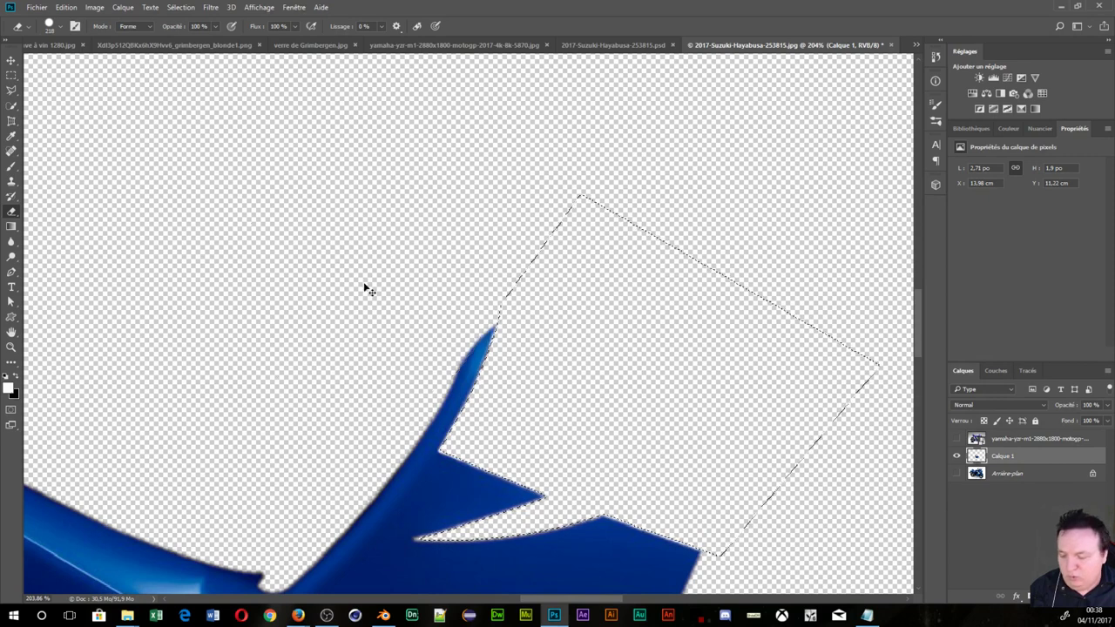
key(ctrl+d)
scroll(373, 274, down, 3)
scroll(386, 291, down, 2)
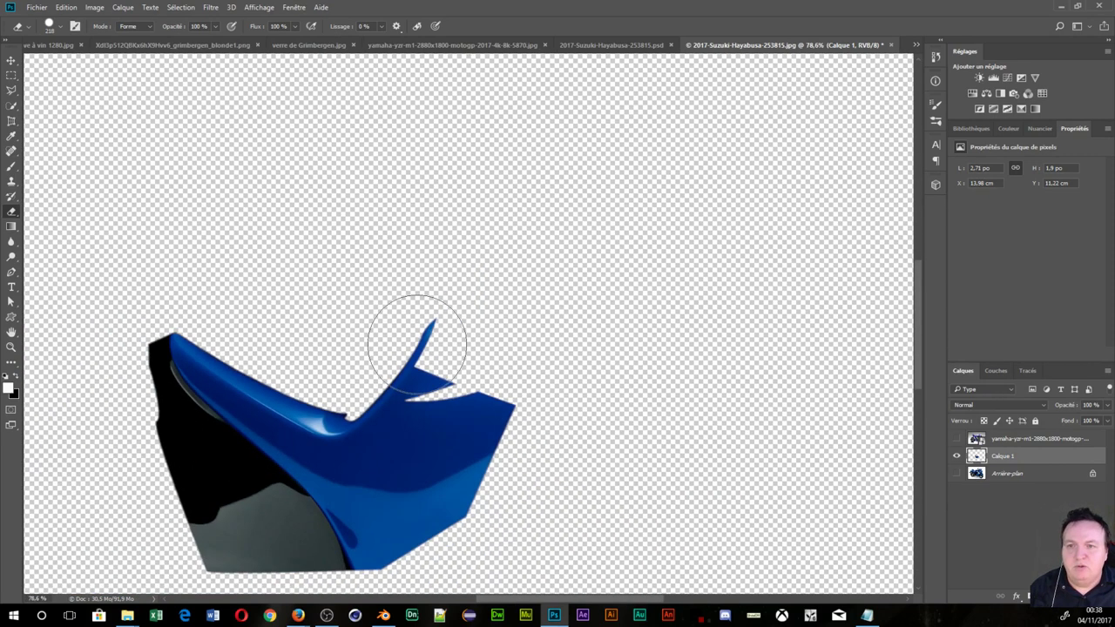
scroll(416, 344, down, 1)
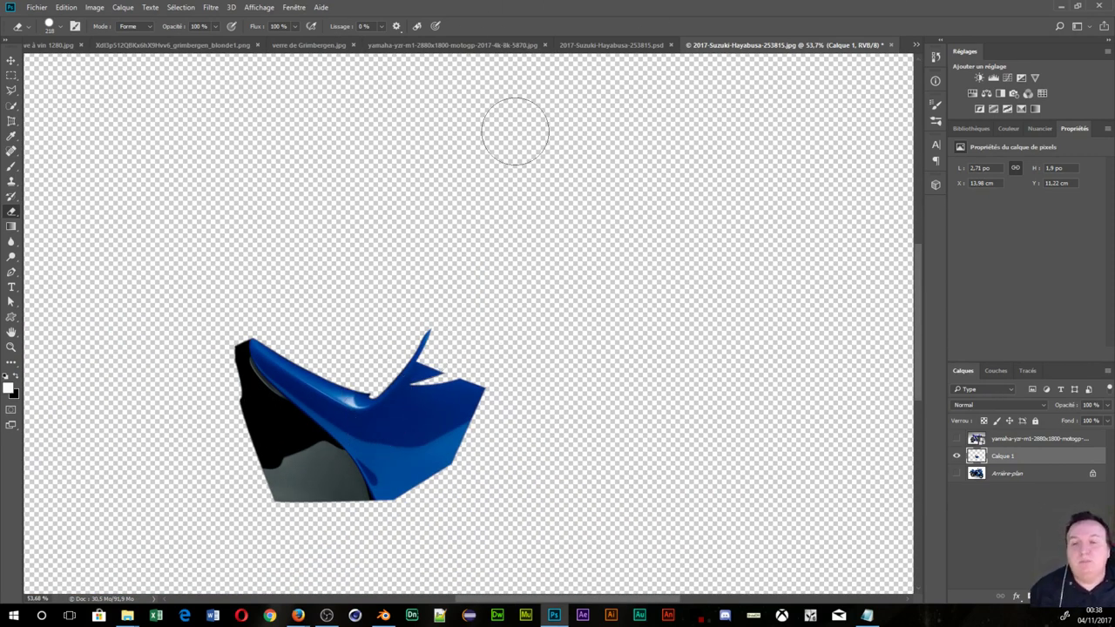
- Hide Calque 1 and show the original Arrière-plan bike photo
click(957, 456)
click(956, 473)
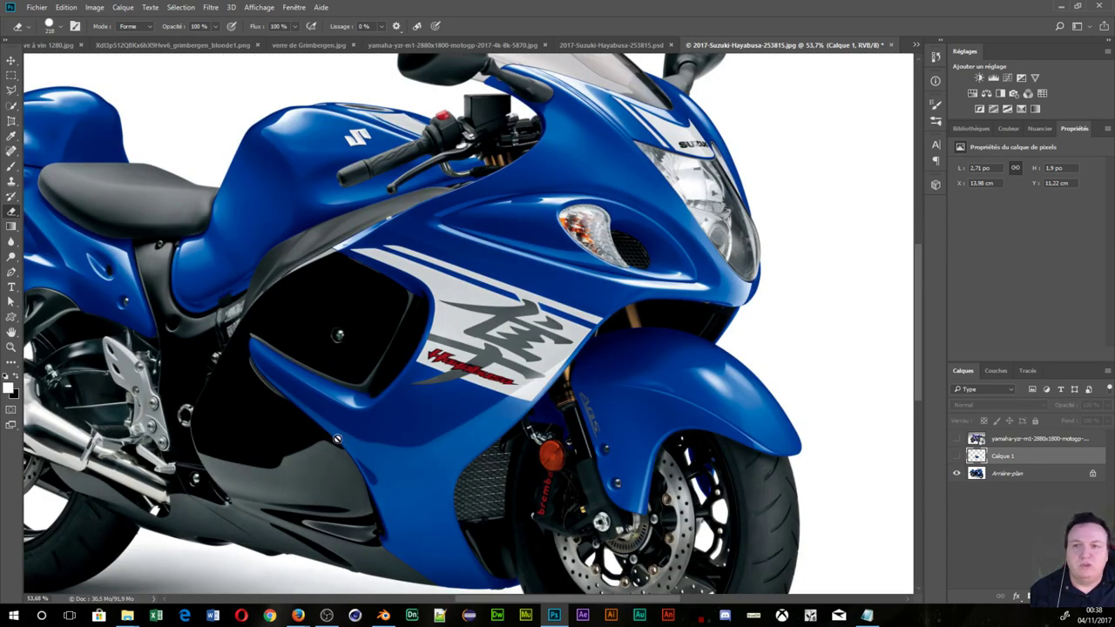
scroll(412, 449, down, 1)
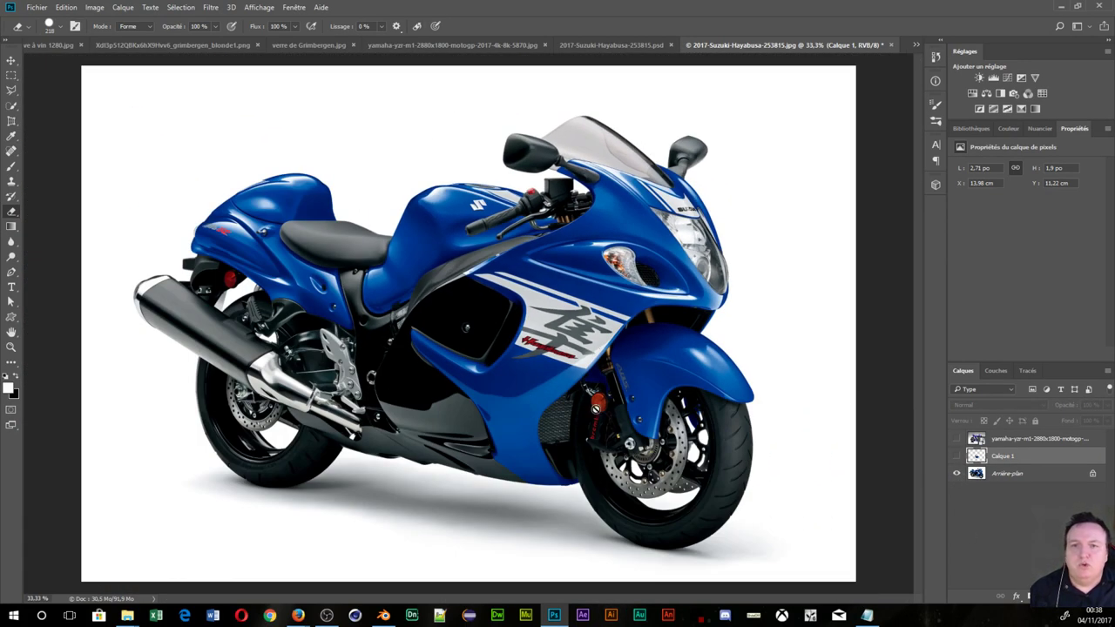
- In the composite, toggle Carénage coloré and hide the road scene to isolate the fairing pieces
click(604, 44)
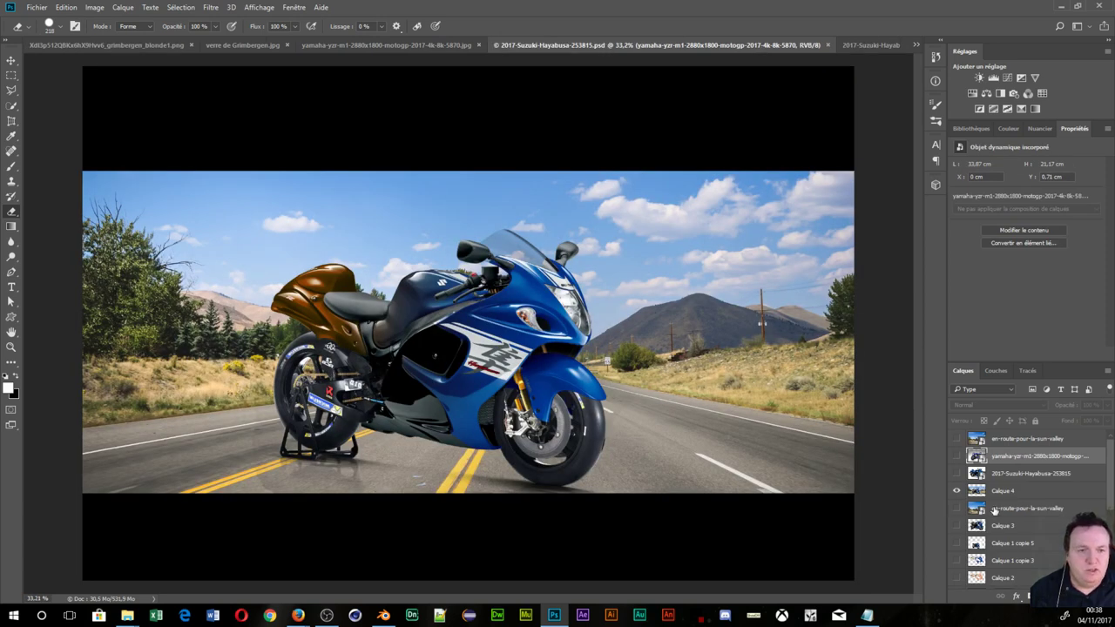
scroll(994, 511, down, 2)
scroll(990, 519, down, 2)
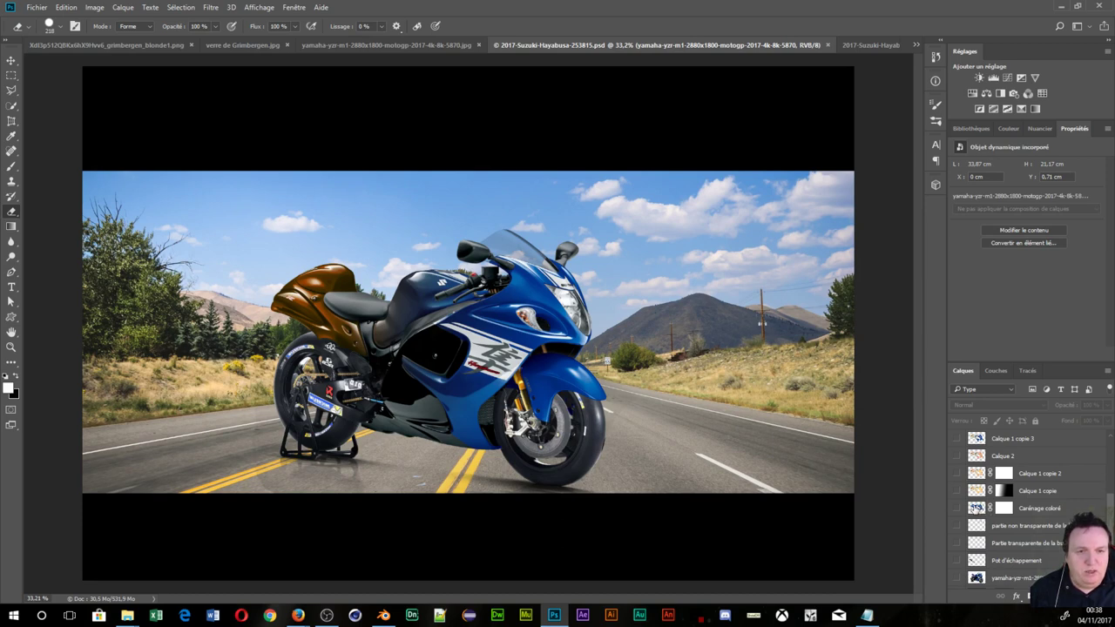
click(956, 508)
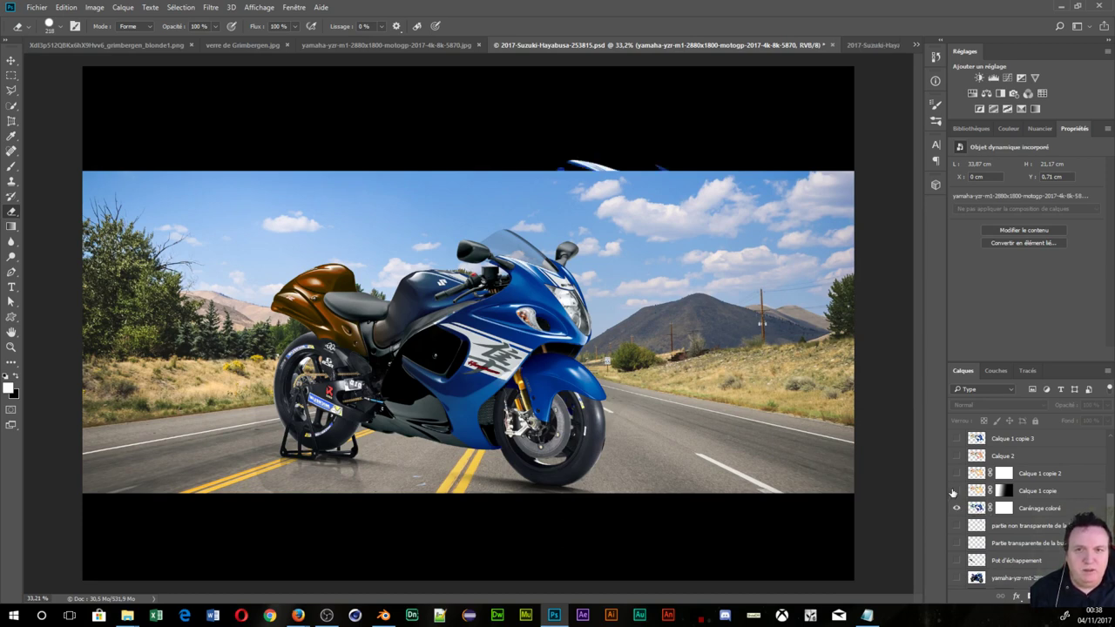
scroll(953, 493, up, 1)
scroll(955, 490, up, 1)
scroll(958, 484, up, 1)
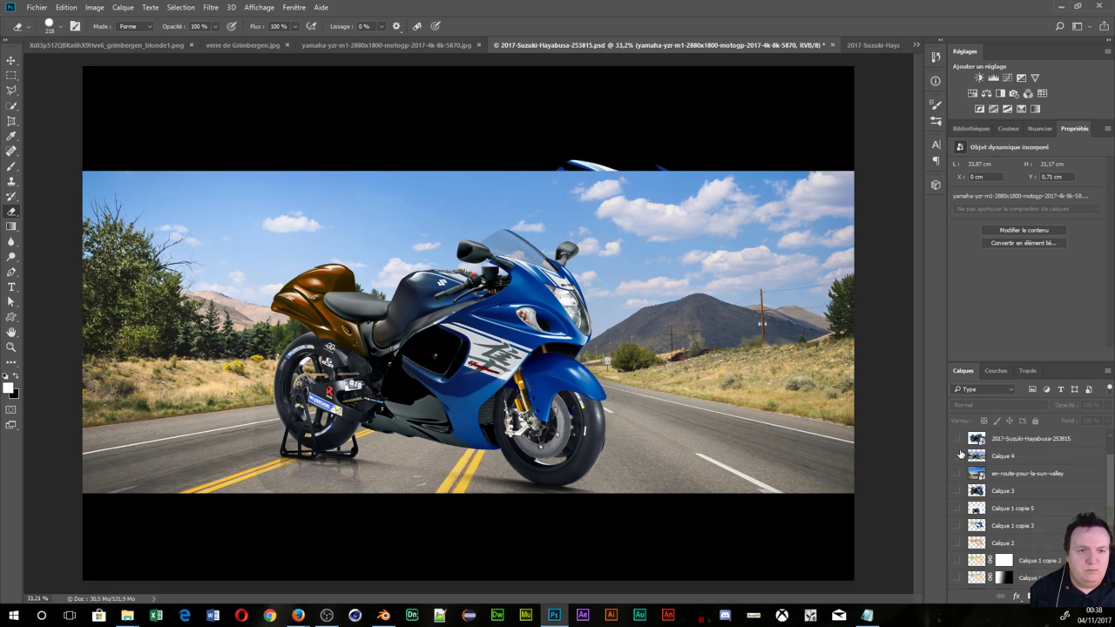
click(958, 456)
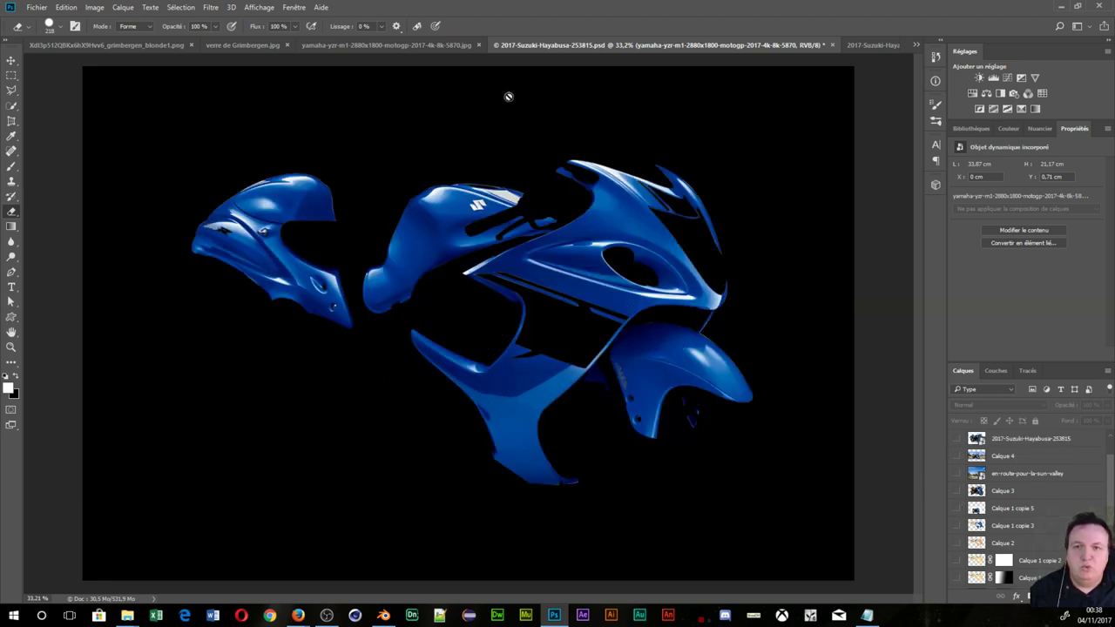
scroll(712, 322, up, 4)
scroll(685, 311, up, 2)
scroll(671, 326, up, 1)
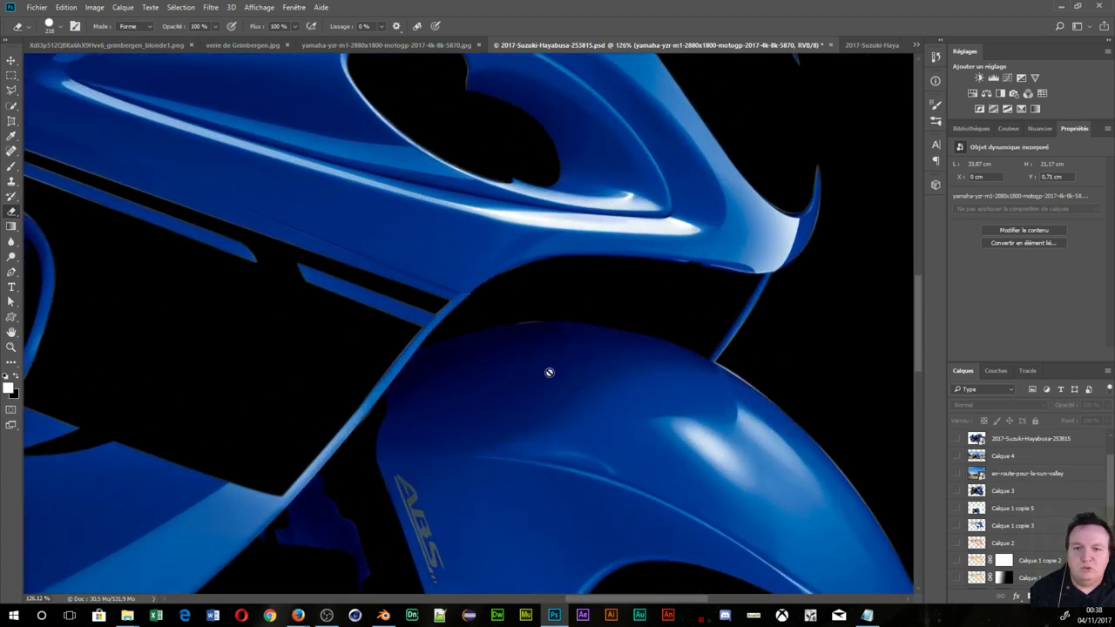
drag(306, 518, 340, 320)
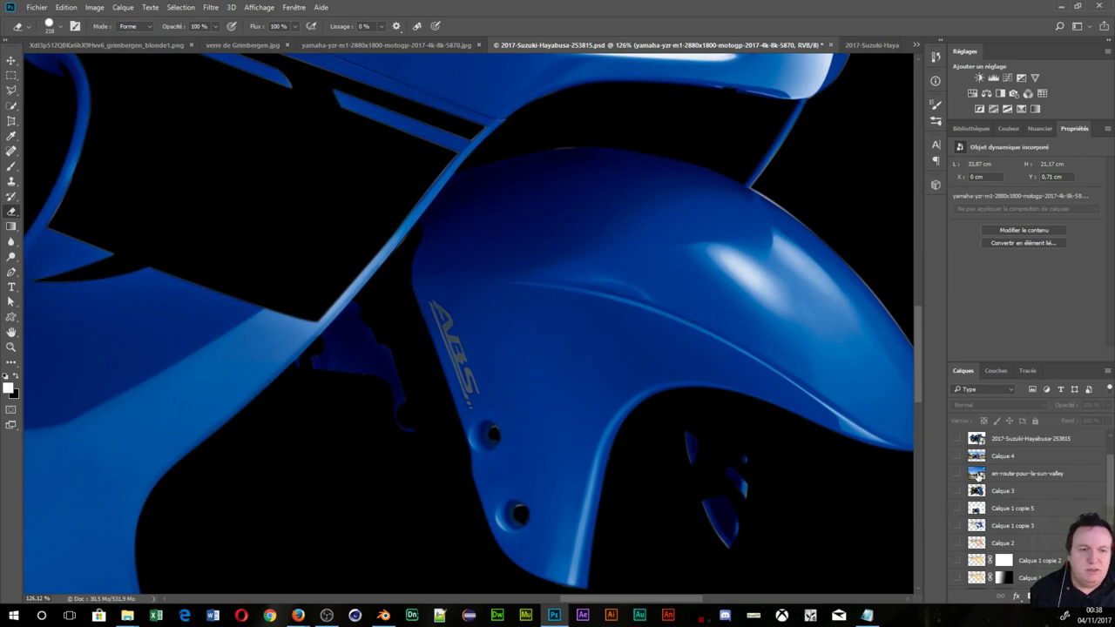
- Inspect the original photo's front fender and ABS lettering up close
click(869, 44)
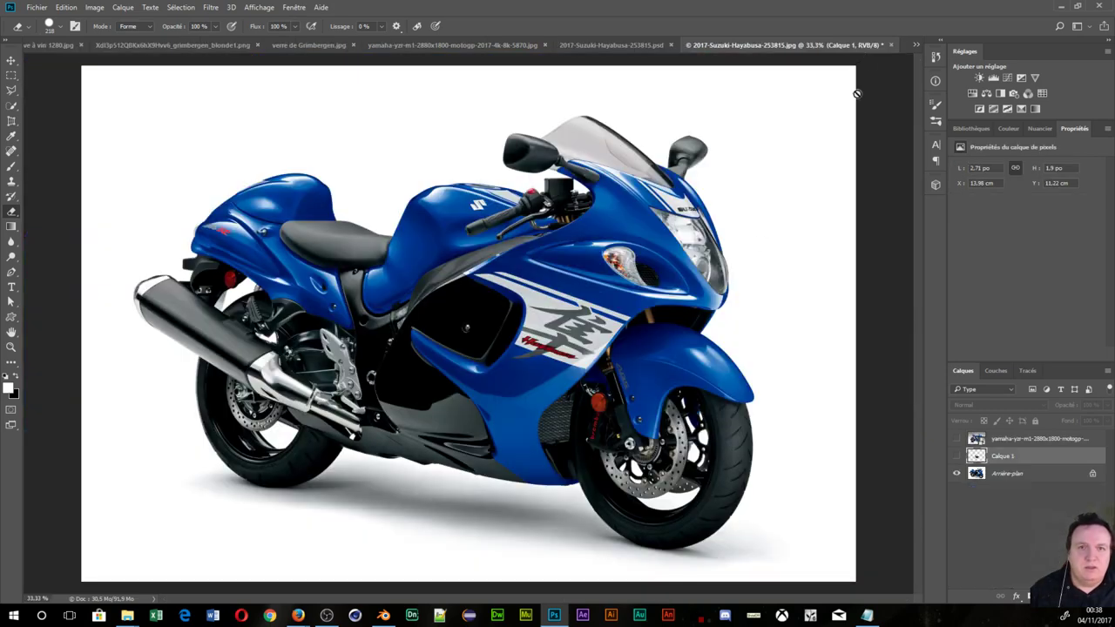
scroll(659, 514, up, 5)
scroll(659, 514, up, 3)
scroll(644, 487, up, 2)
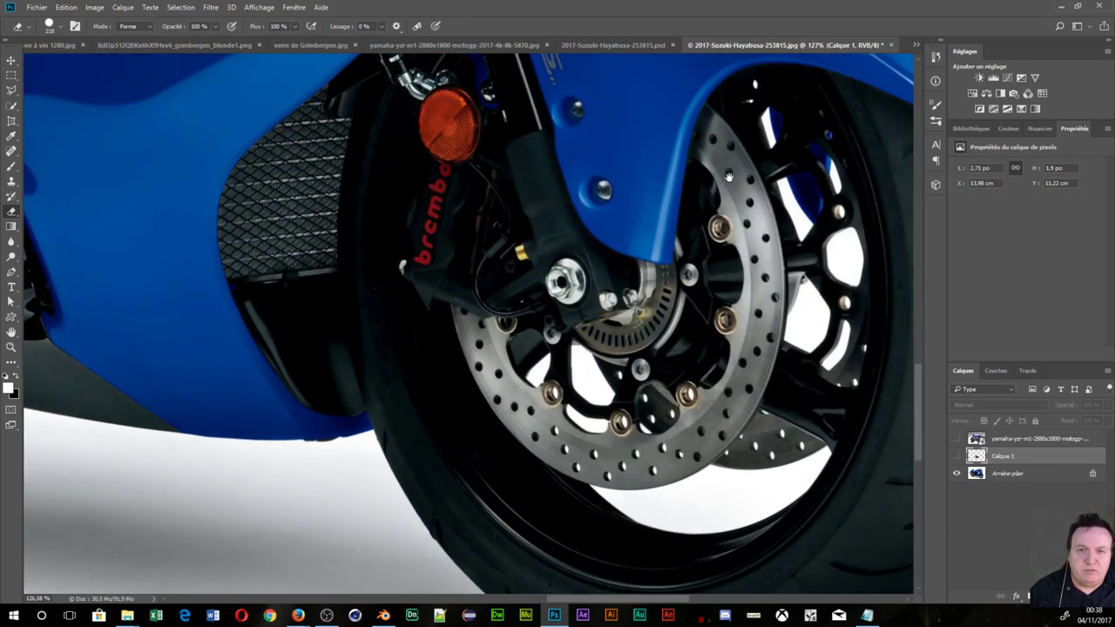
drag(784, 349, 534, 451)
scroll(534, 451, up, 4)
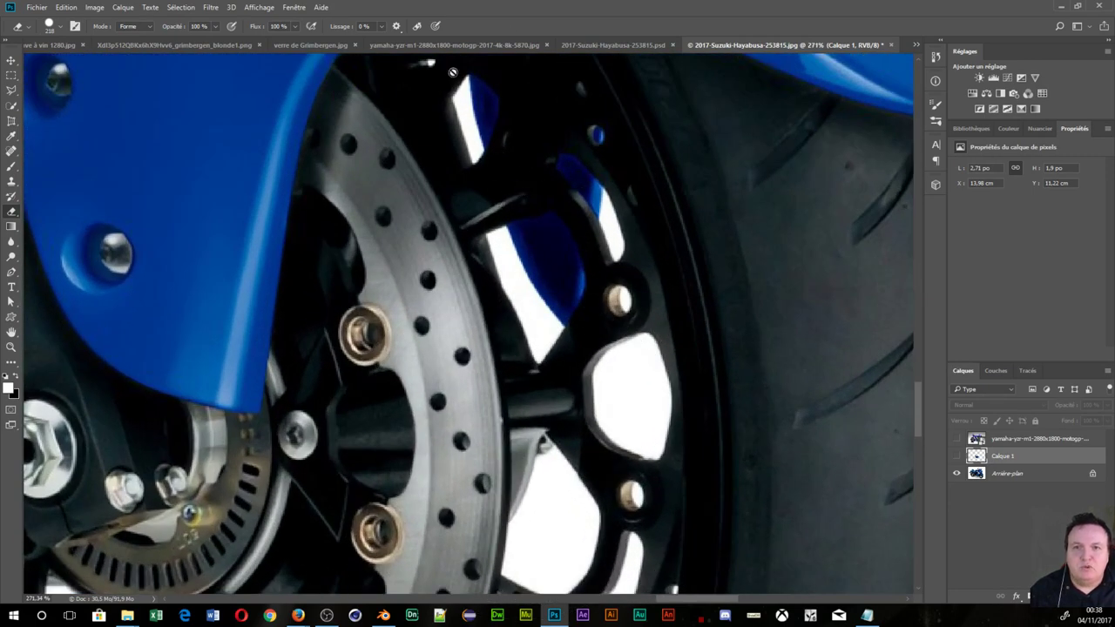
- Inspect the fairing near the Hayabusa logo and the lower fairing, then return to the composite
scroll(655, 255, down, 2)
scroll(644, 253, down, 2)
scroll(627, 250, up, 2)
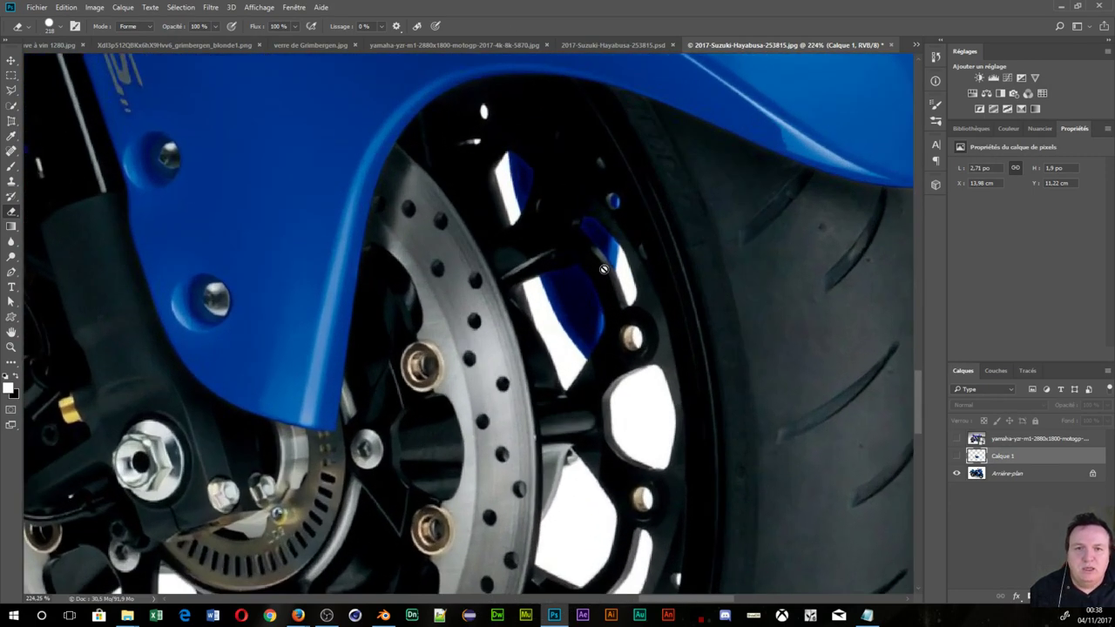
scroll(607, 246, up, 3)
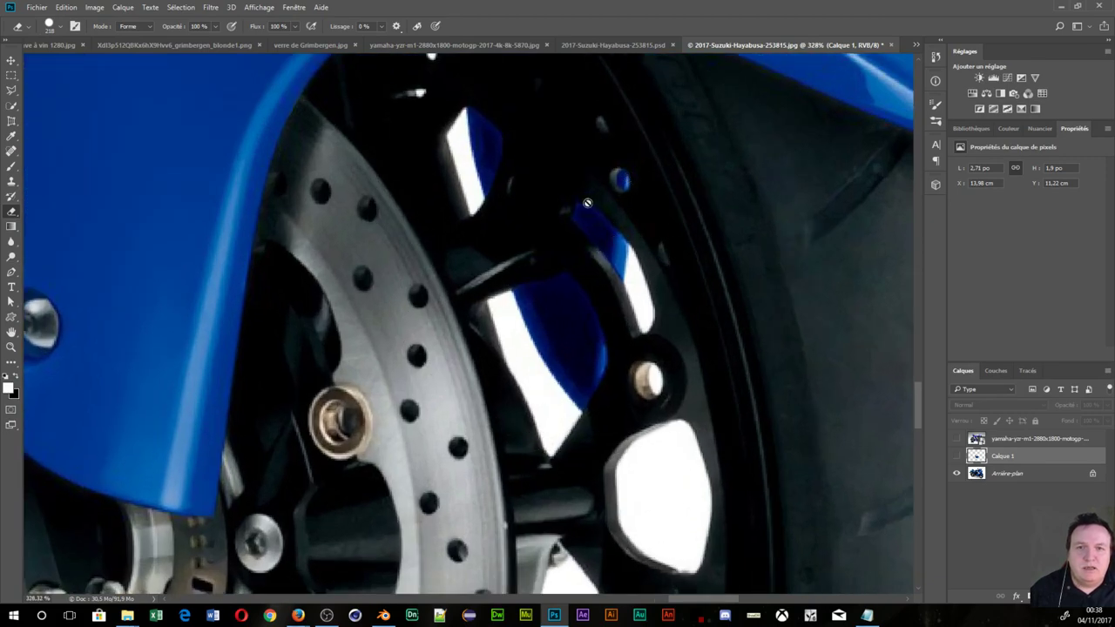
scroll(546, 287, down, 3)
scroll(546, 286, down, 2)
drag(261, 392, 871, 261)
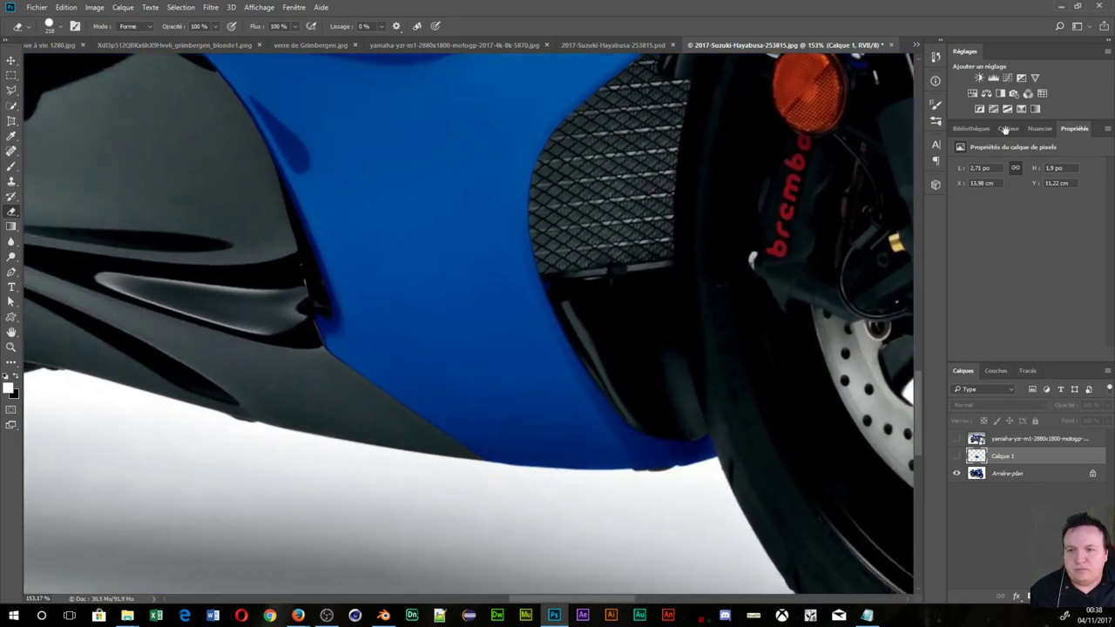
scroll(910, 408, up, 3)
drag(910, 408, 589, 4)
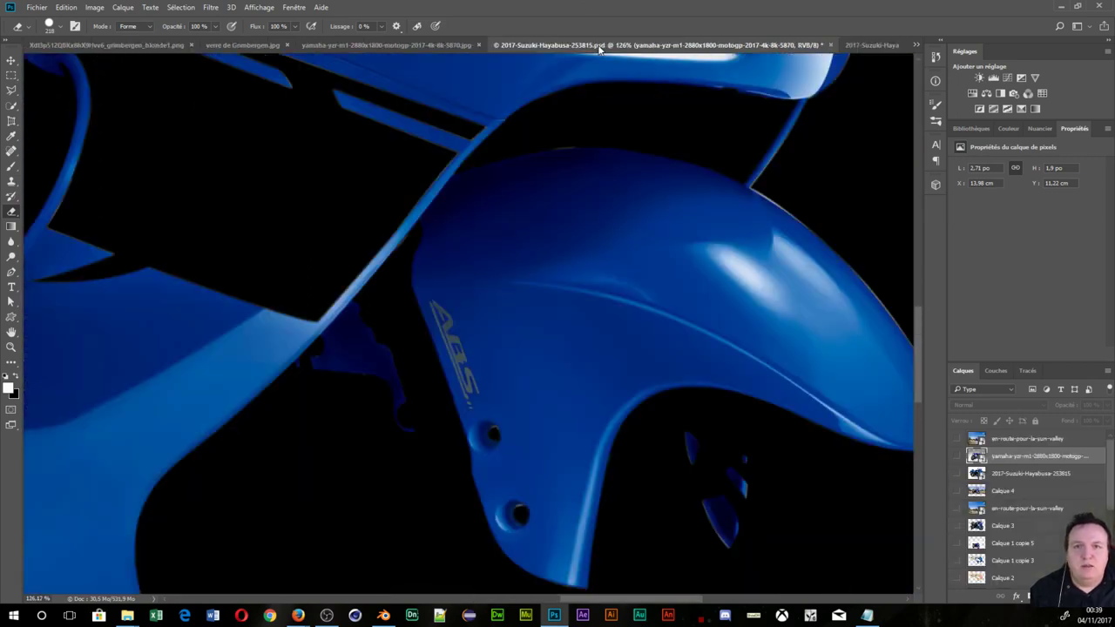
click(612, 45)
- Drag the fairing pieces into the Hayabusa photo with the Move tool
scroll(590, 240, down, 2)
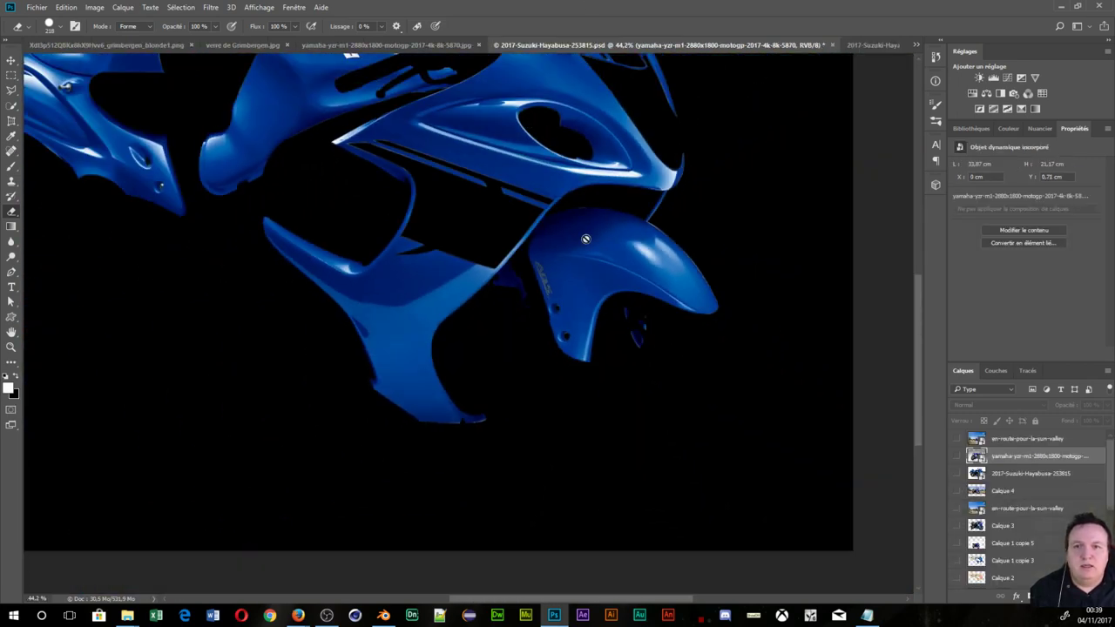
scroll(584, 236, down, 2)
click(14, 62)
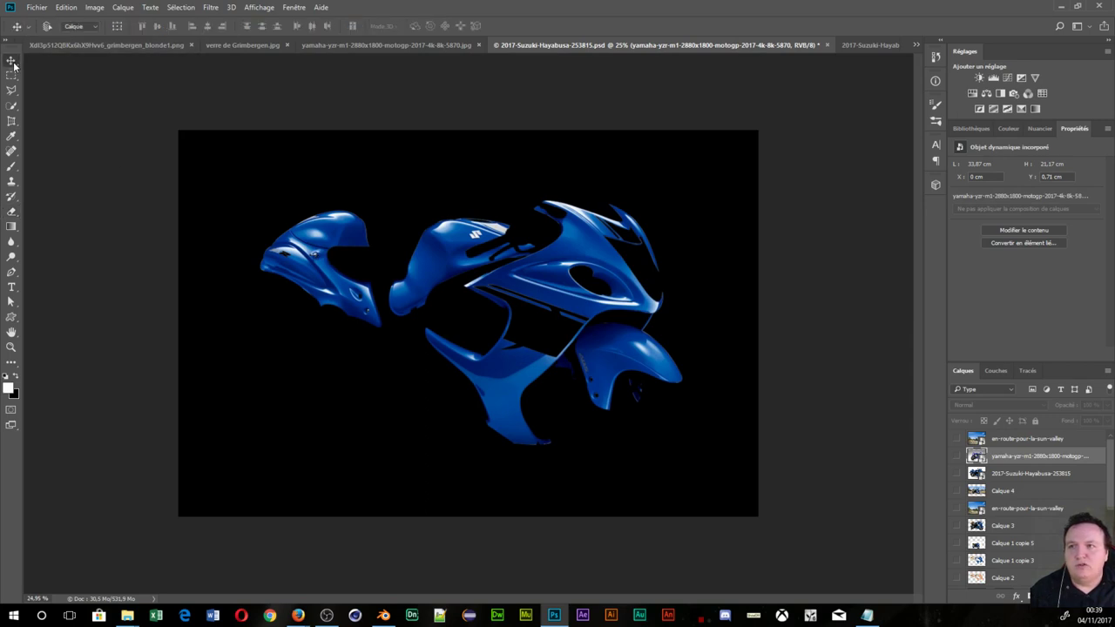
mouse_move(471, 299)
mouse_down()
mouse_move(762, 176)
mouse_move(876, 30)
mouse_move(871, 52)
mouse_move(468, 266)
mouse_up()
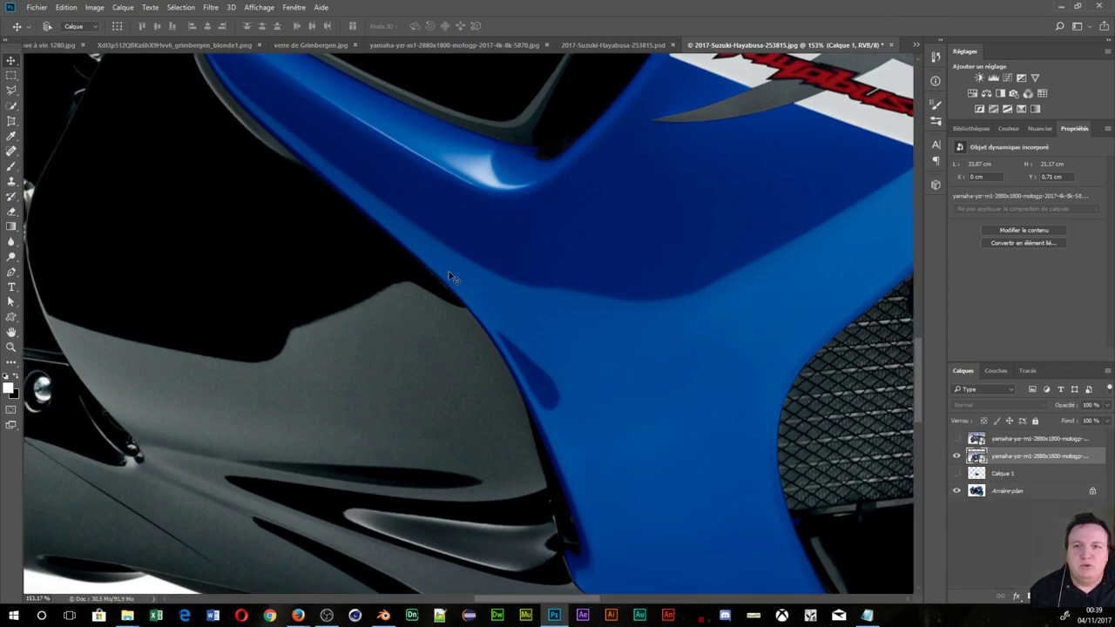
- Compare the Yamaha layers and delete the horizontally flipped Yamaha copy
scroll(475, 289, down, 2)
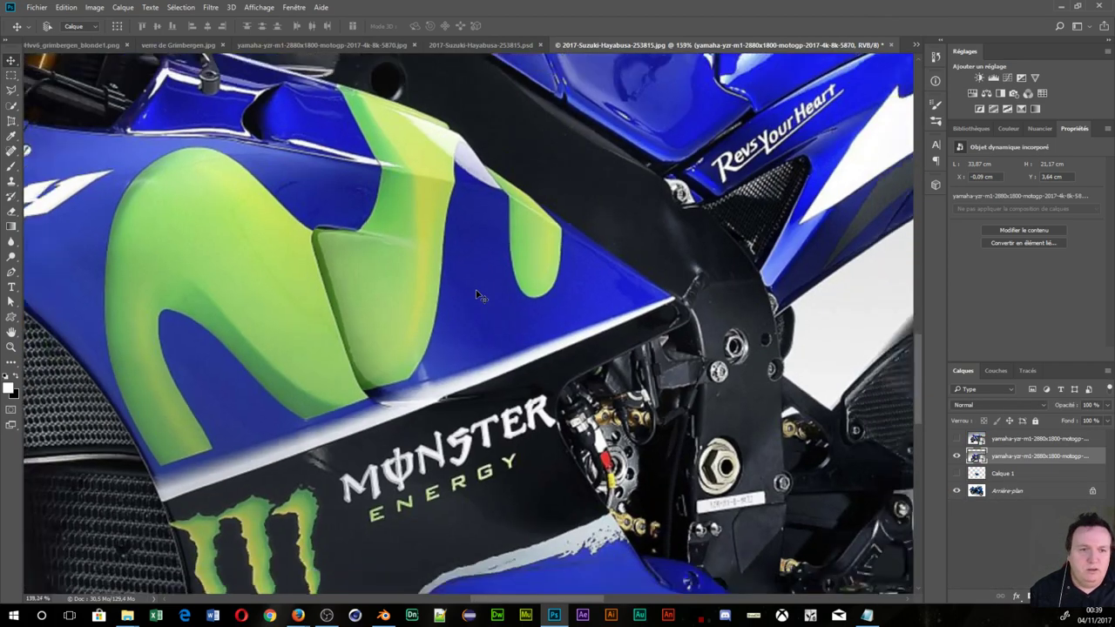
scroll(475, 289, down, 3)
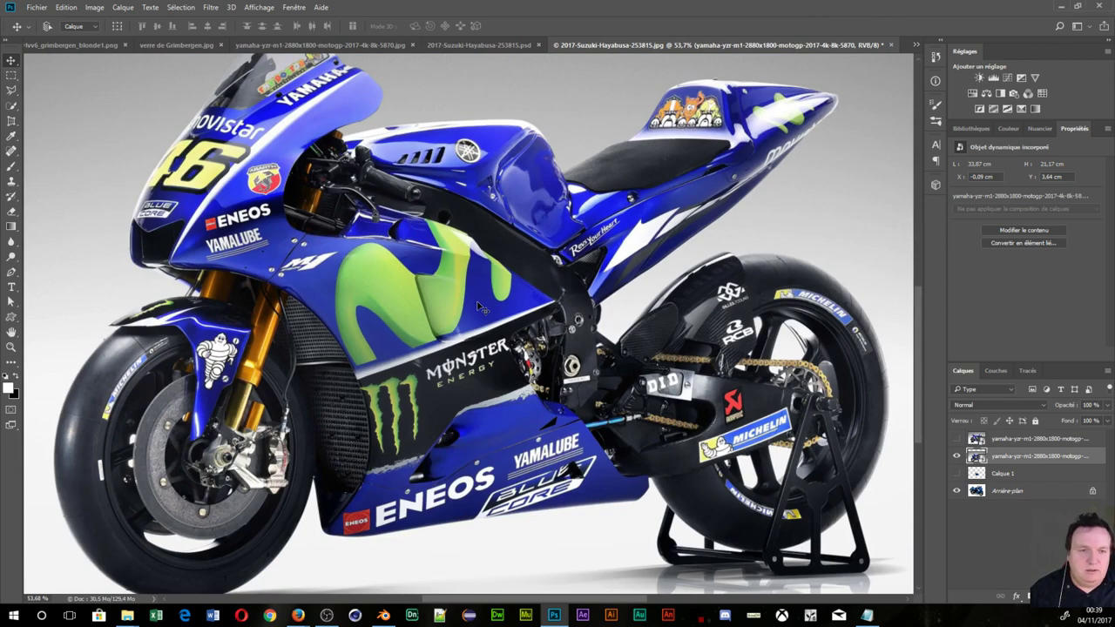
click(955, 457)
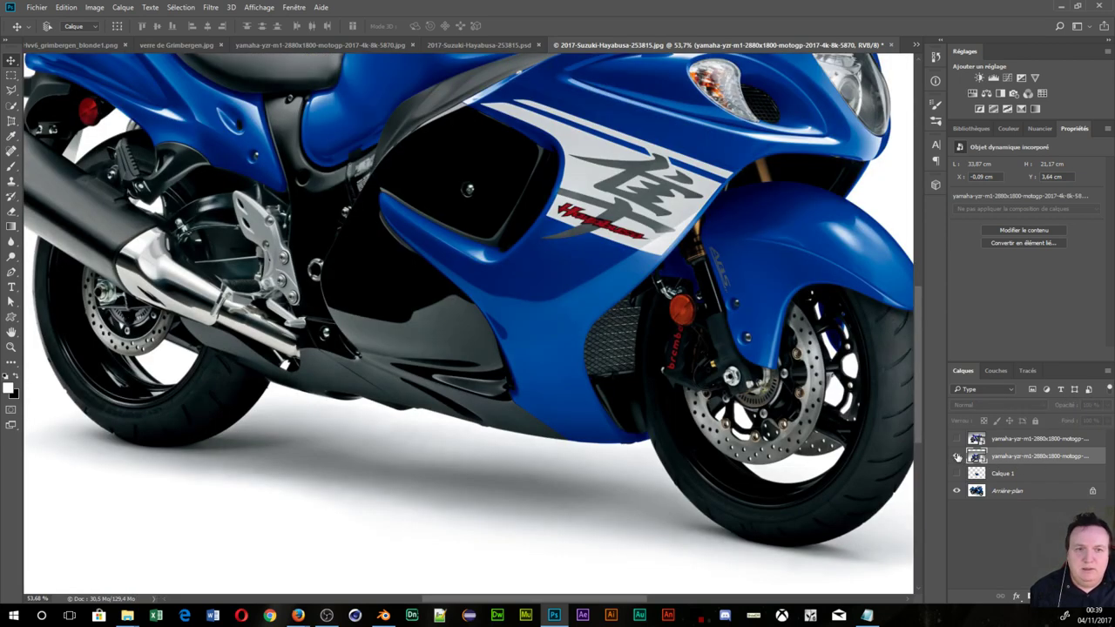
click(956, 457)
click(957, 438)
click(957, 439)
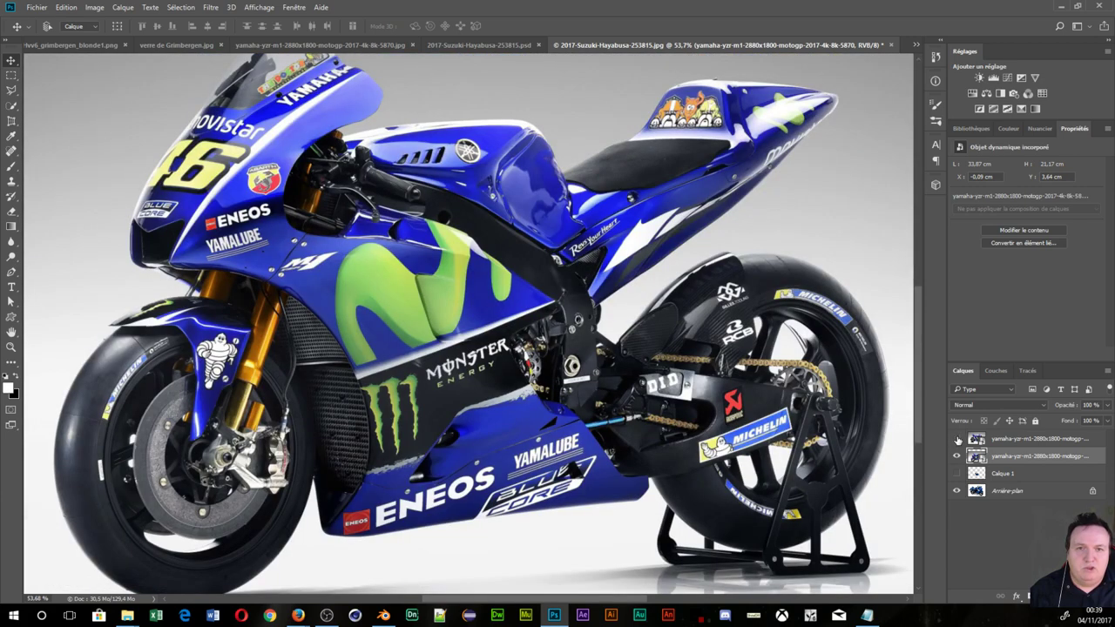
click(957, 439)
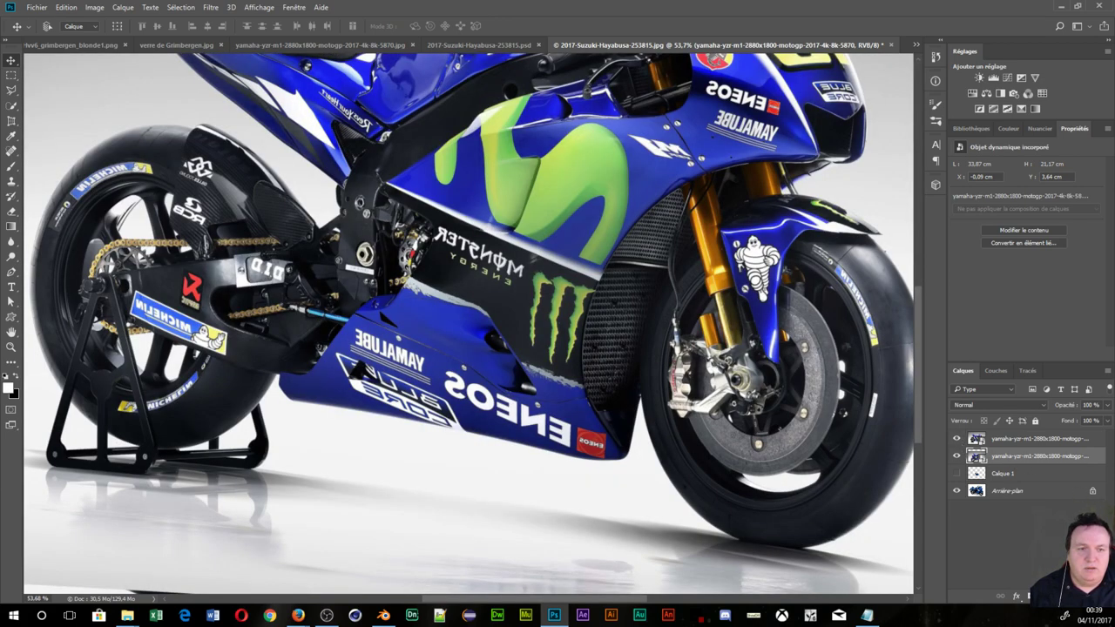
click(1095, 597)
click(554, 233)
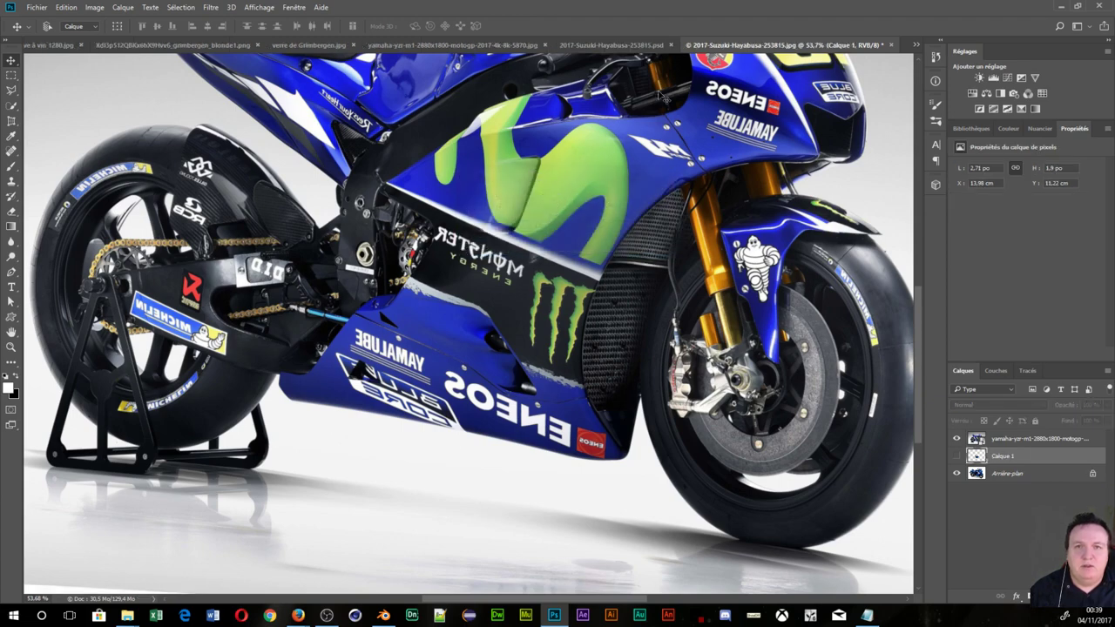
- Drag the Carénage coloré layer from the Suzuki PSD into the Suzuki JPG composite
click(614, 44)
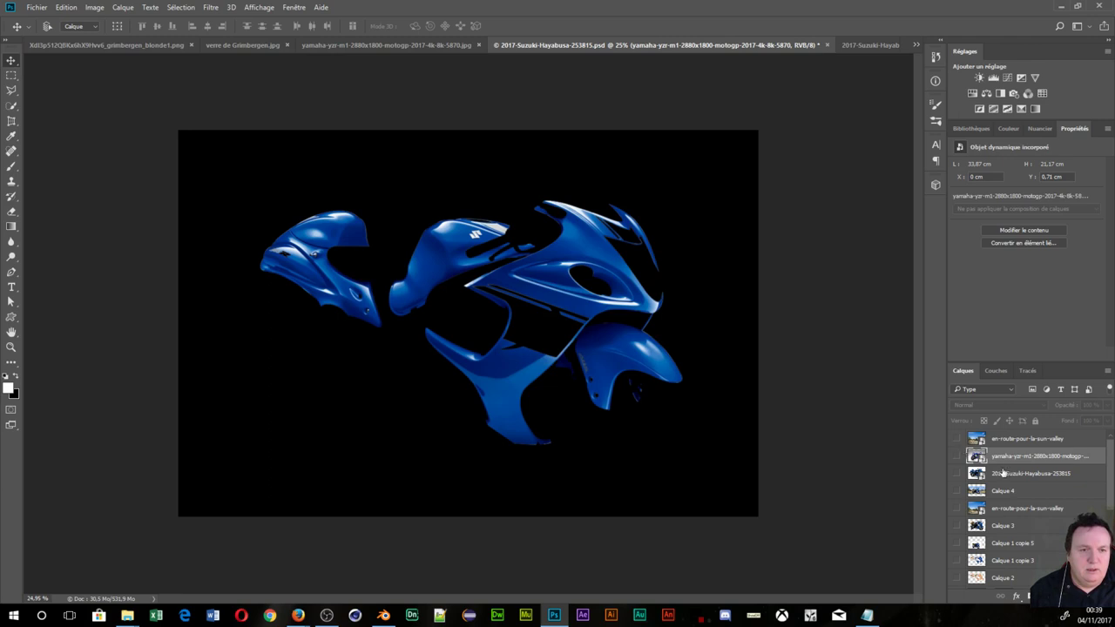
scroll(1010, 523, down, 2)
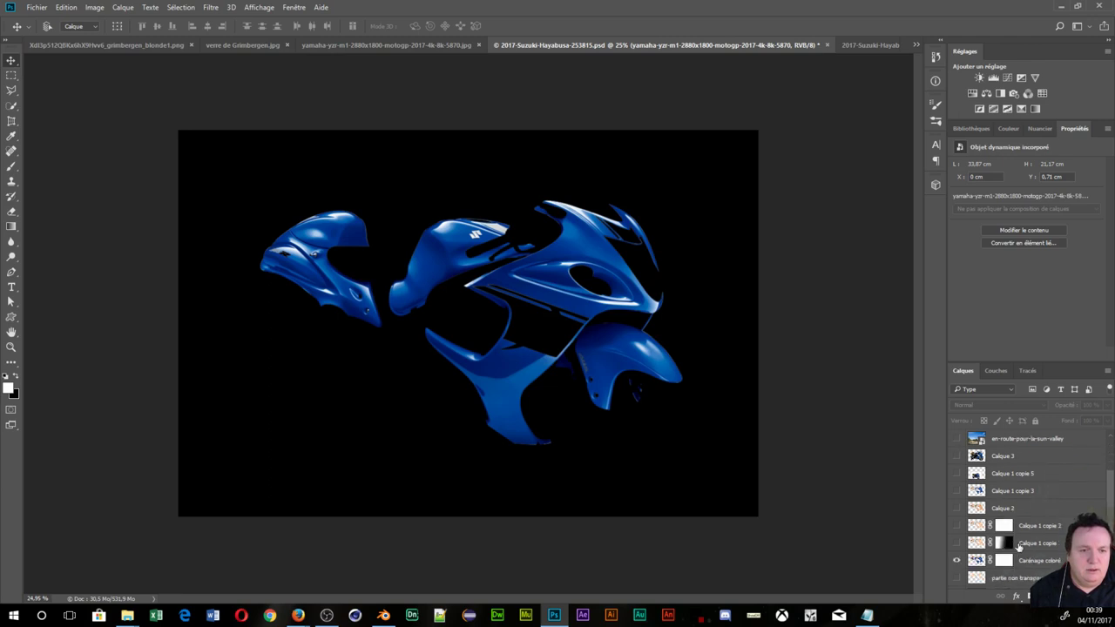
click(1047, 562)
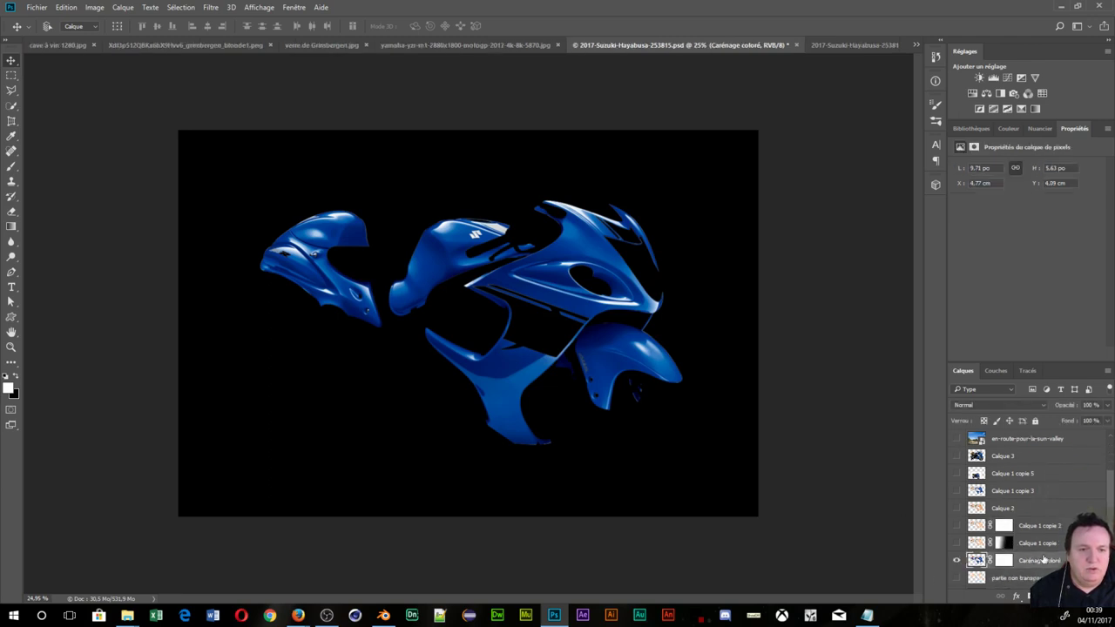
mouse_move(445, 273)
mouse_down()
mouse_move(391, 297)
mouse_move(854, 59)
mouse_move(553, 242)
mouse_up()
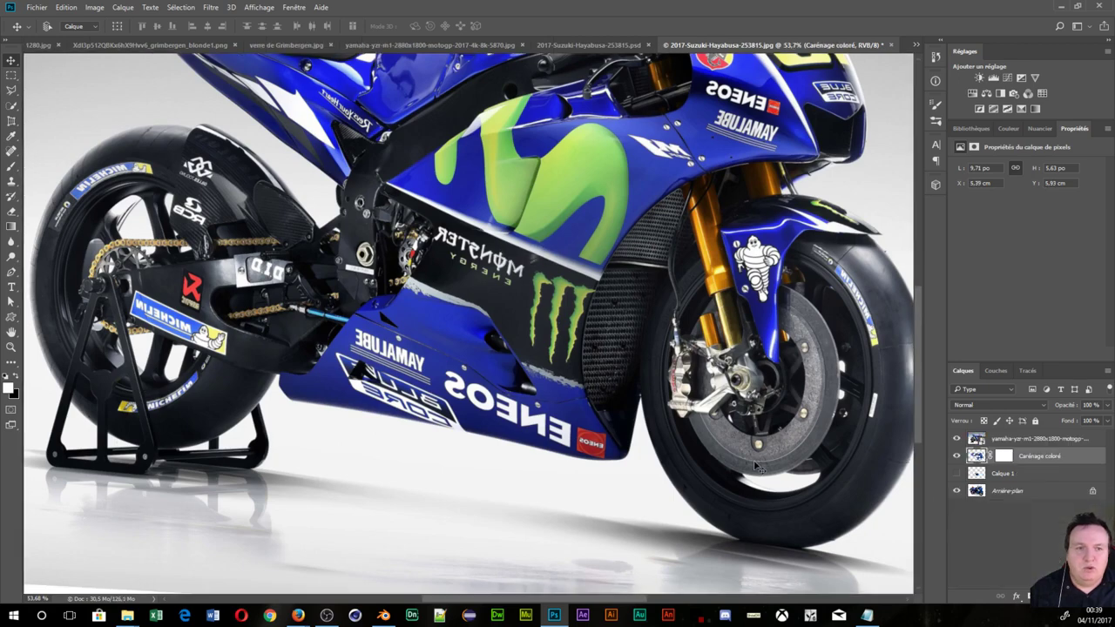
key(ctrl+0)
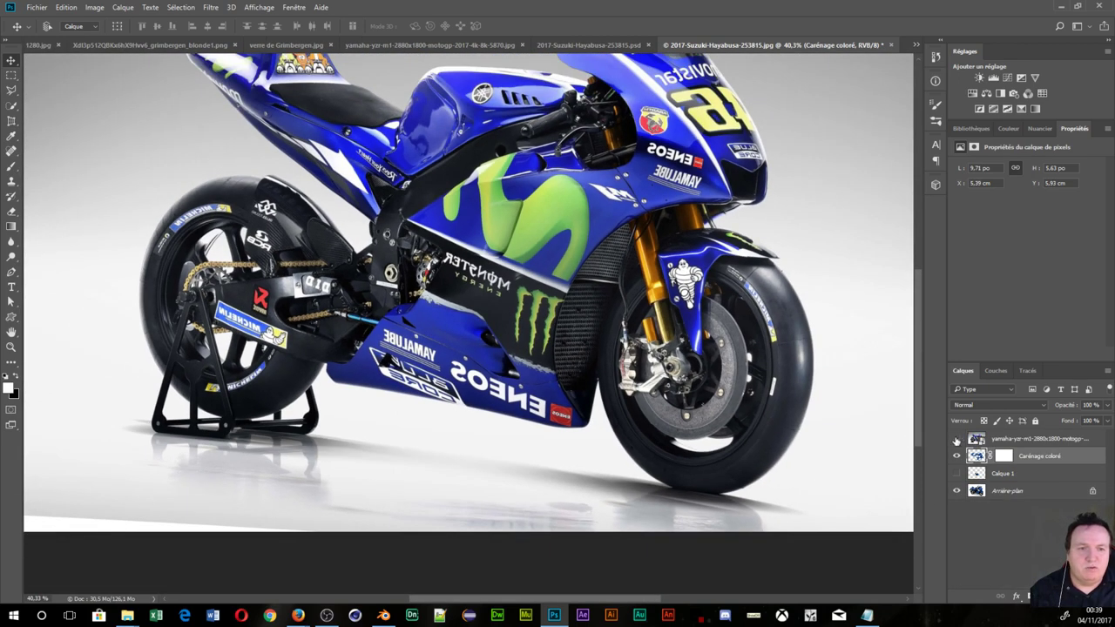
- Hide the Yamaha layer and align the blue fairing over the bike, nudging three left and one up
click(956, 439)
scroll(552, 280, down, 2)
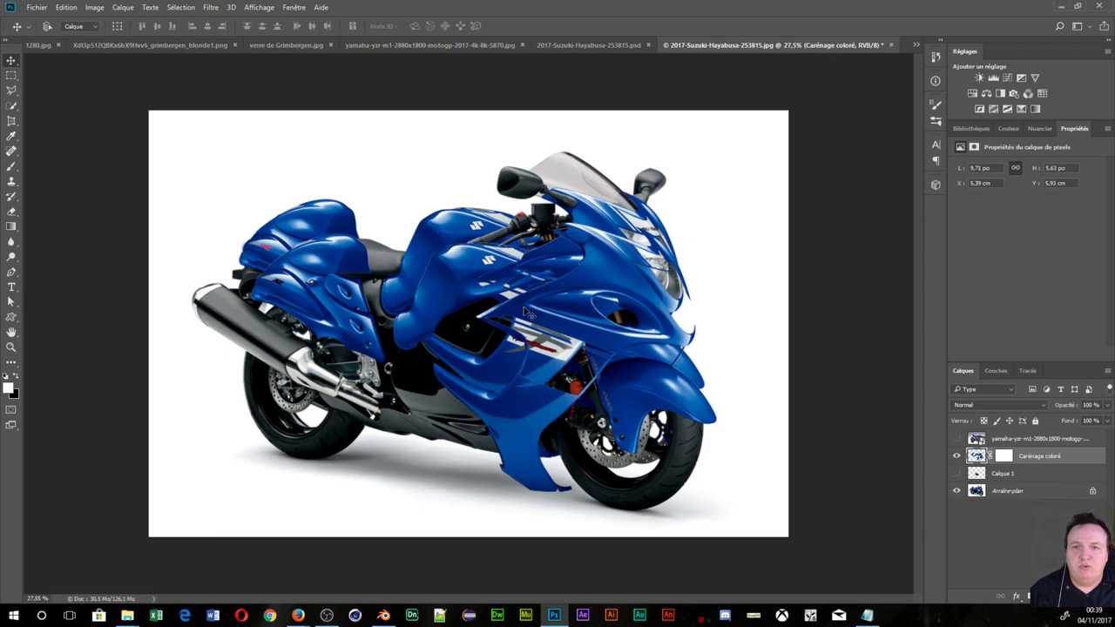
drag(525, 312, 514, 278)
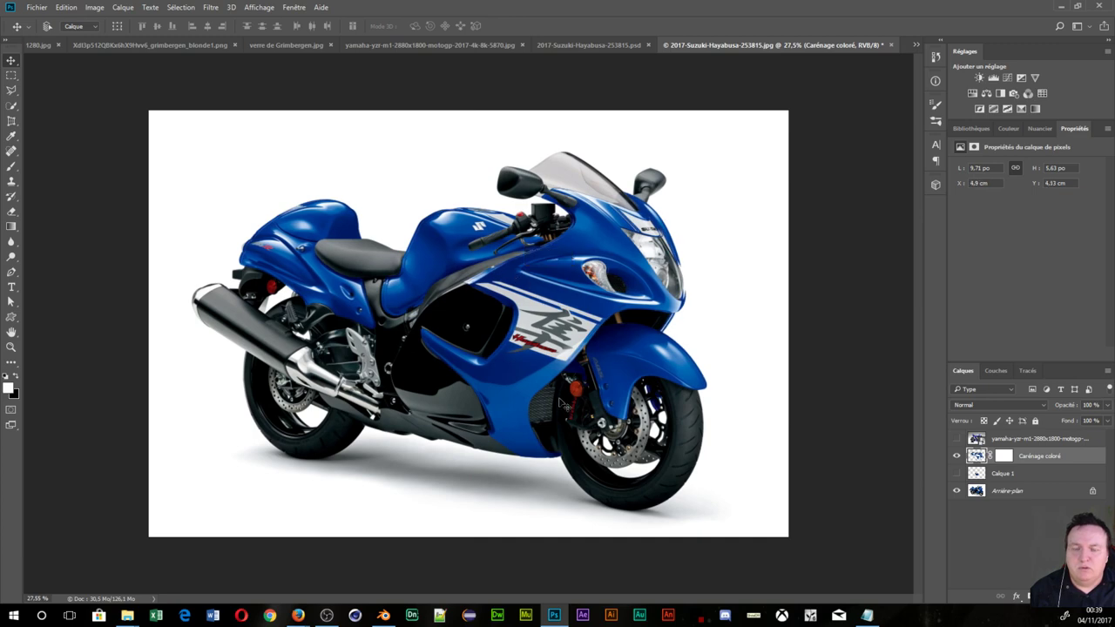
key(ctrl+z)
key(Left)
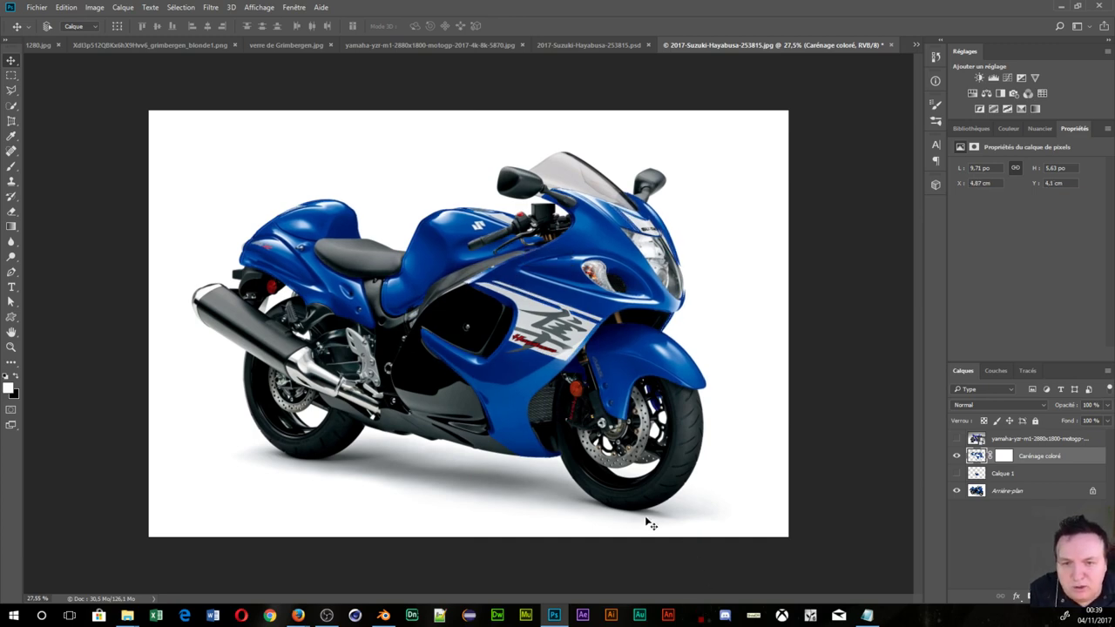
key(Left)
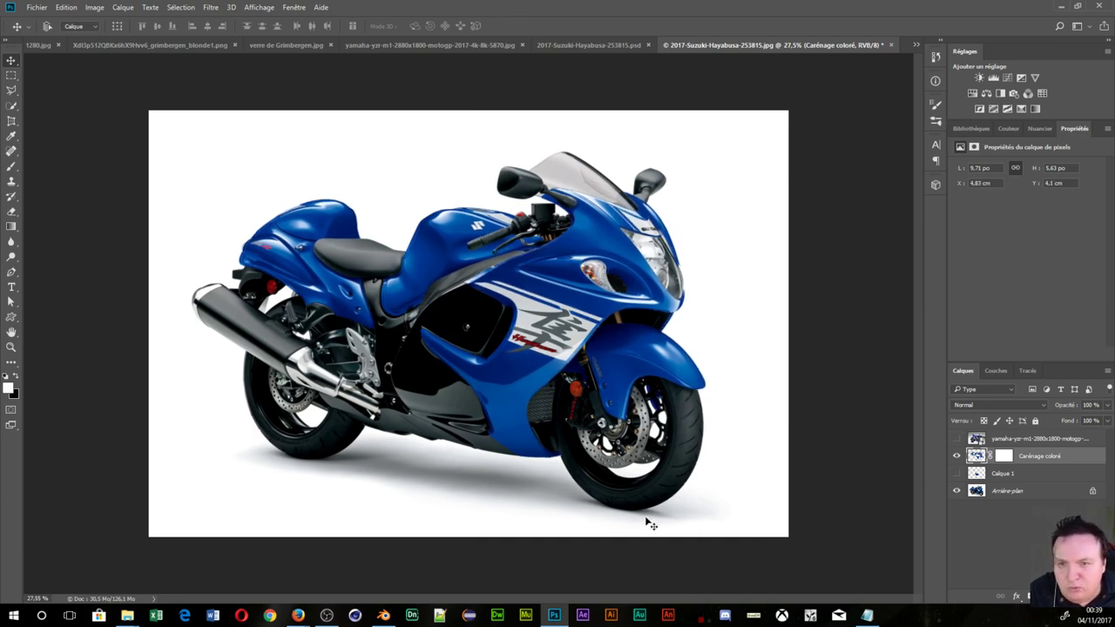
key(Left)
key(Up)
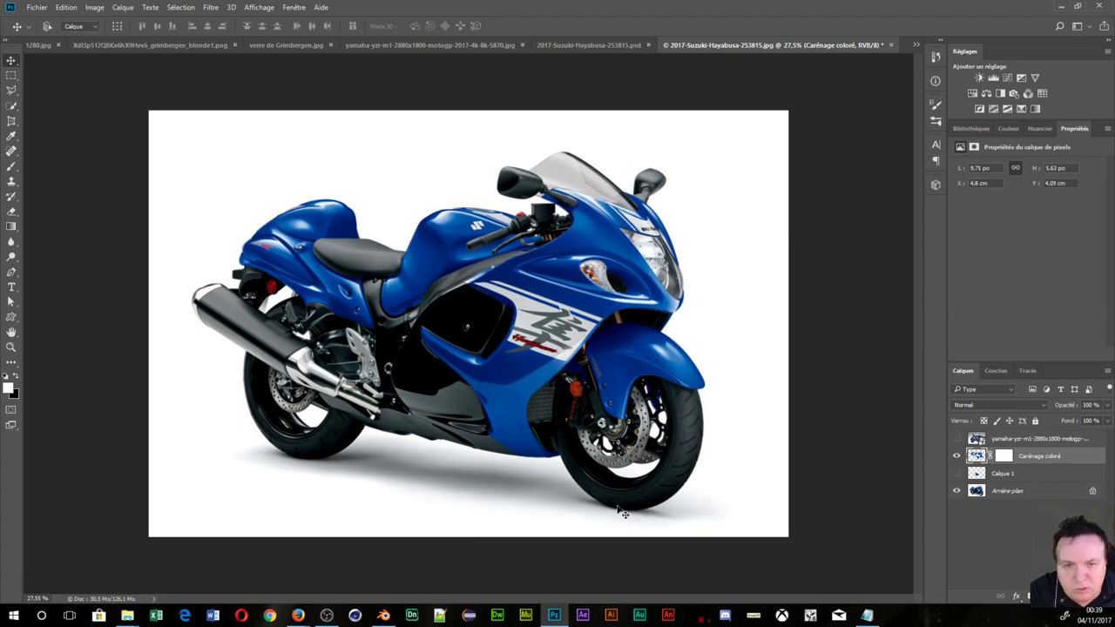
- Zoom in and nudge the Carénage coloré fairing two steps left and one up
scroll(588, 495, up, 1)
scroll(588, 487, up, 1)
scroll(589, 479, up, 1)
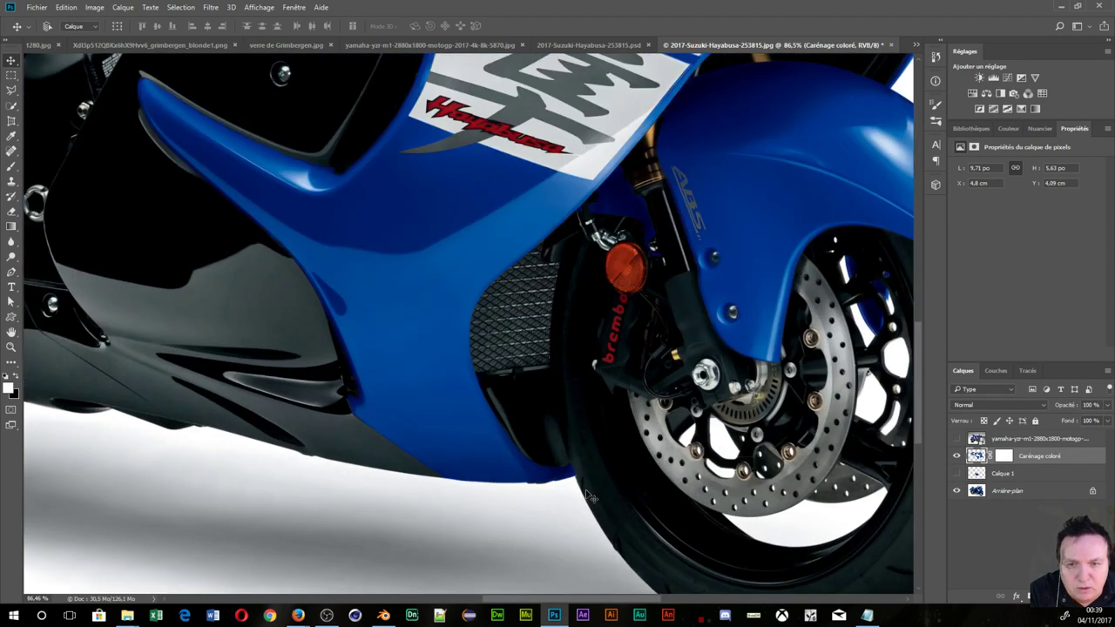
scroll(589, 470, up, 1)
key(Left)
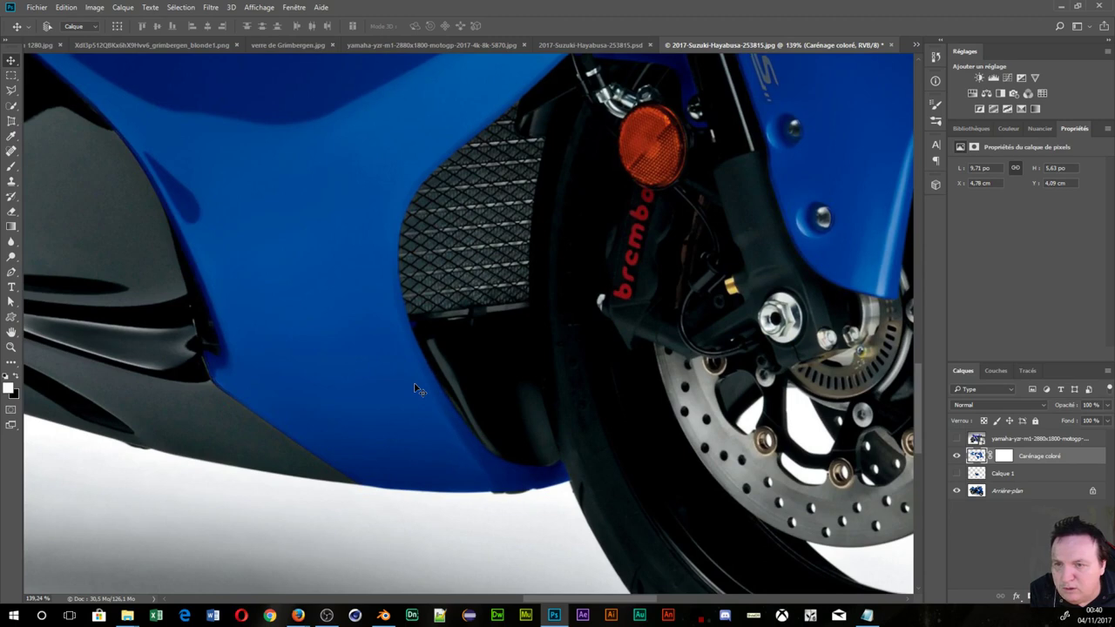
key(Left)
key(Up)
- Pan around the logo, fender, headlight, lower fairing, tail and tank to check alignment
scroll(416, 388, down, 1)
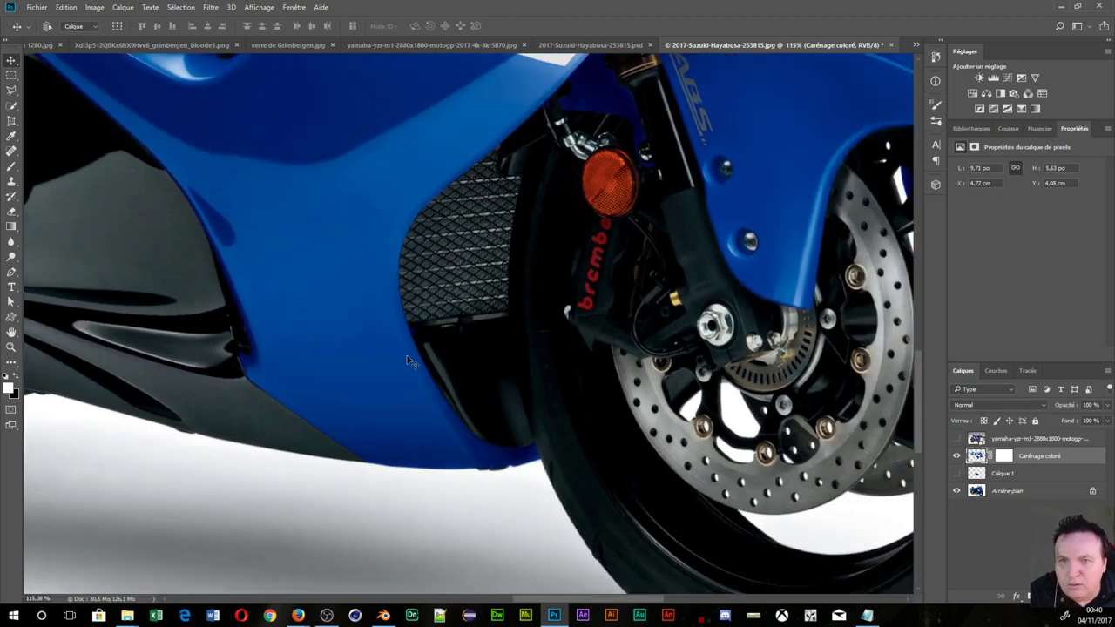
scroll(415, 388, up, 2)
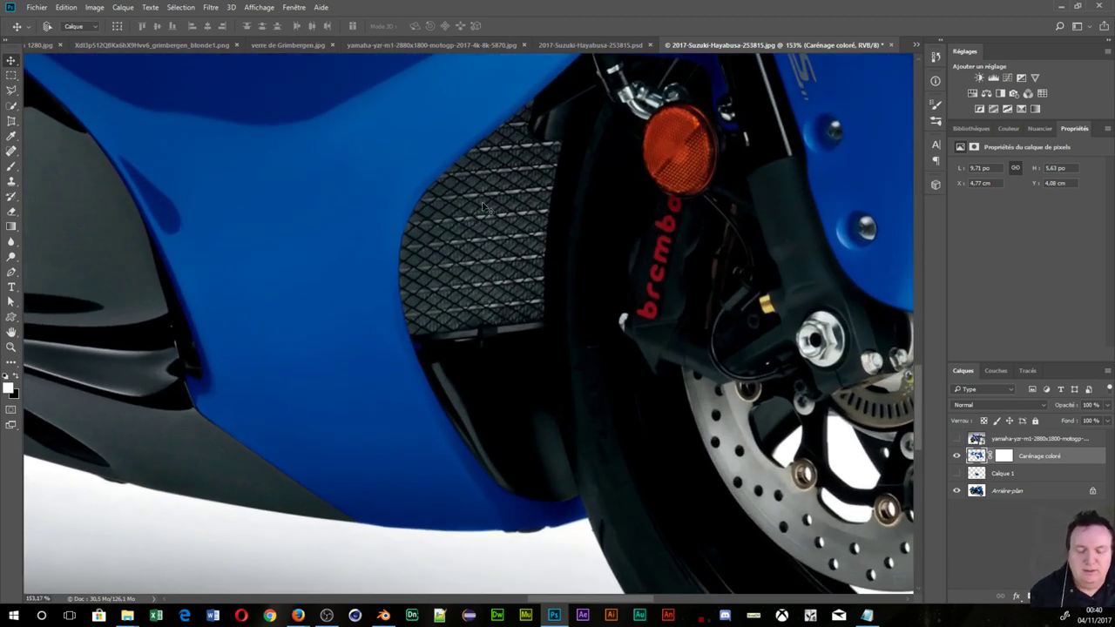
drag(566, 187, 322, 605)
drag(557, 348, 192, 339)
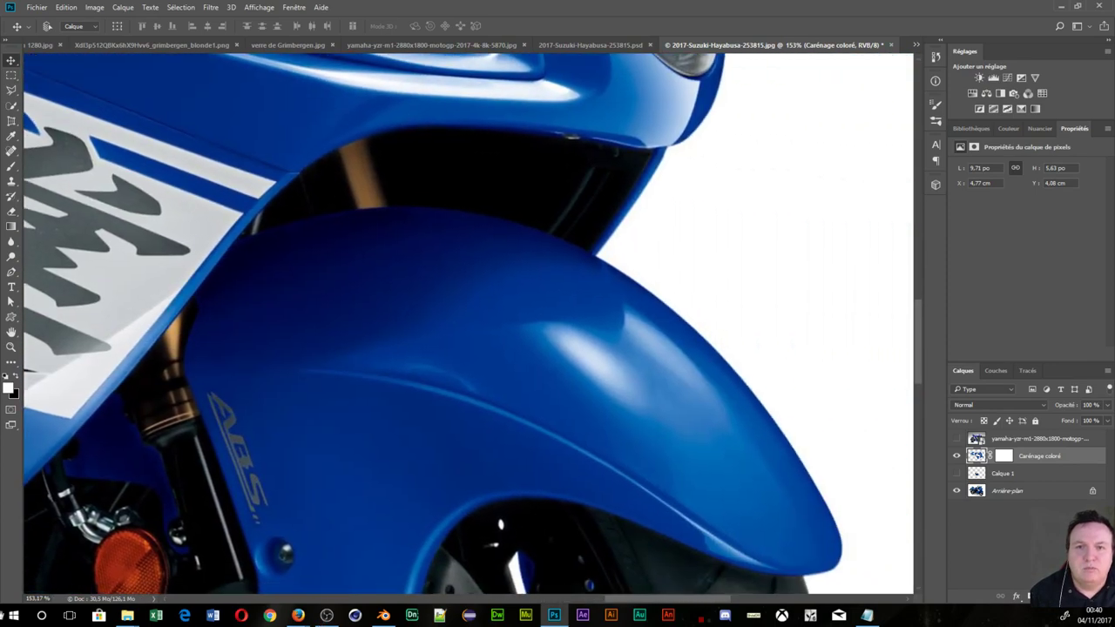
drag(266, 212, 288, 592)
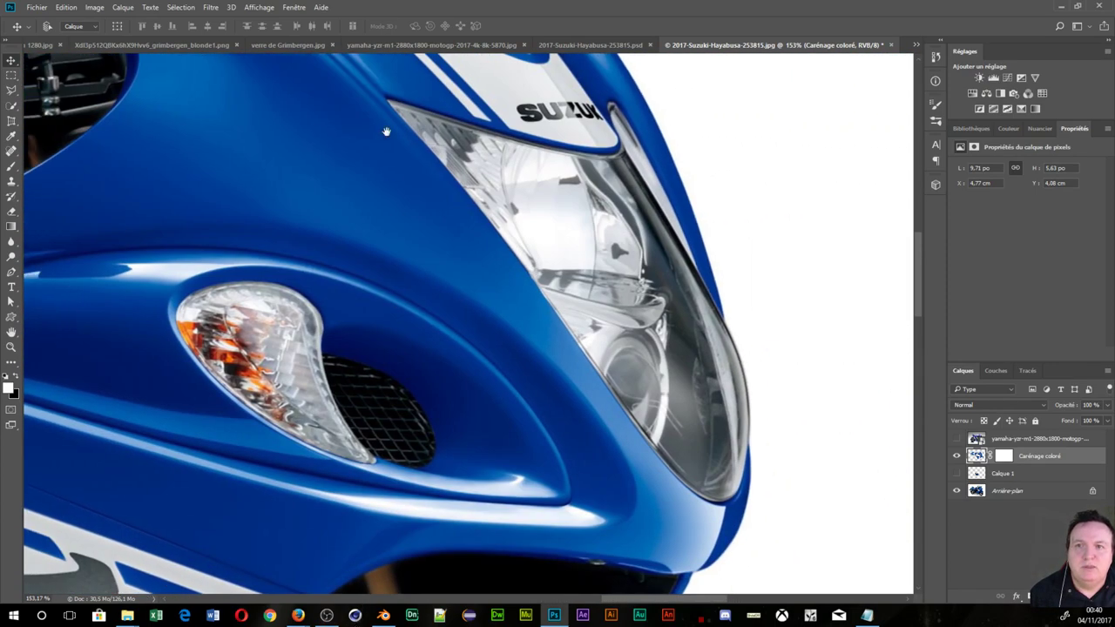
mouse_move(365, 141)
mouse_down()
mouse_move(482, 493)
mouse_move(736, 372)
mouse_move(1010, 209)
mouse_up()
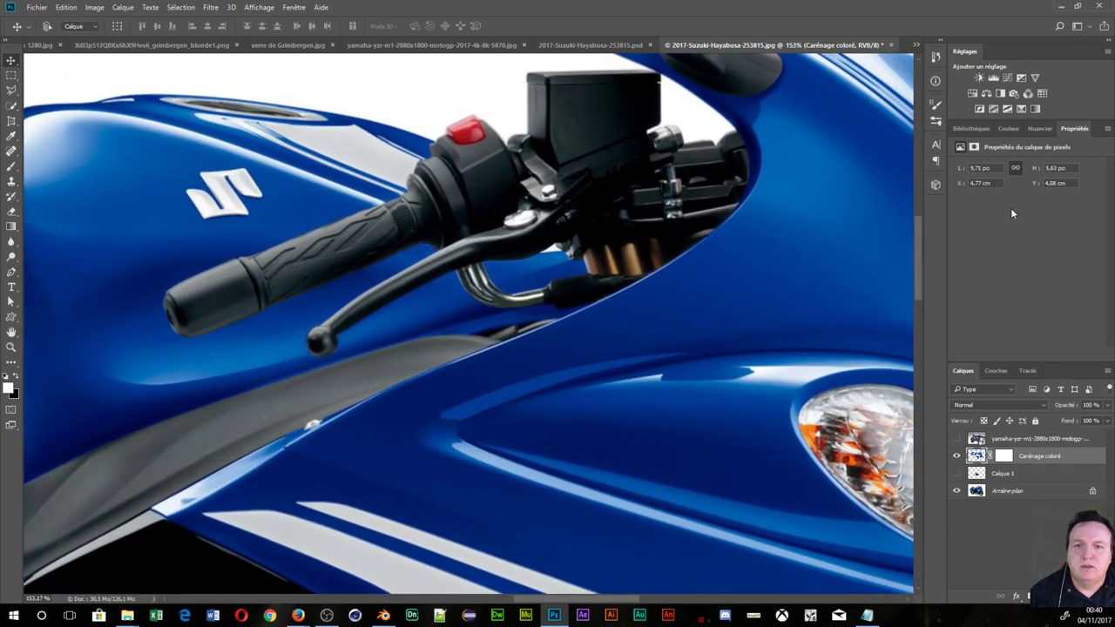
mouse_move(431, 415)
mouse_down()
mouse_move(536, 248)
mouse_move(901, 90)
mouse_up()
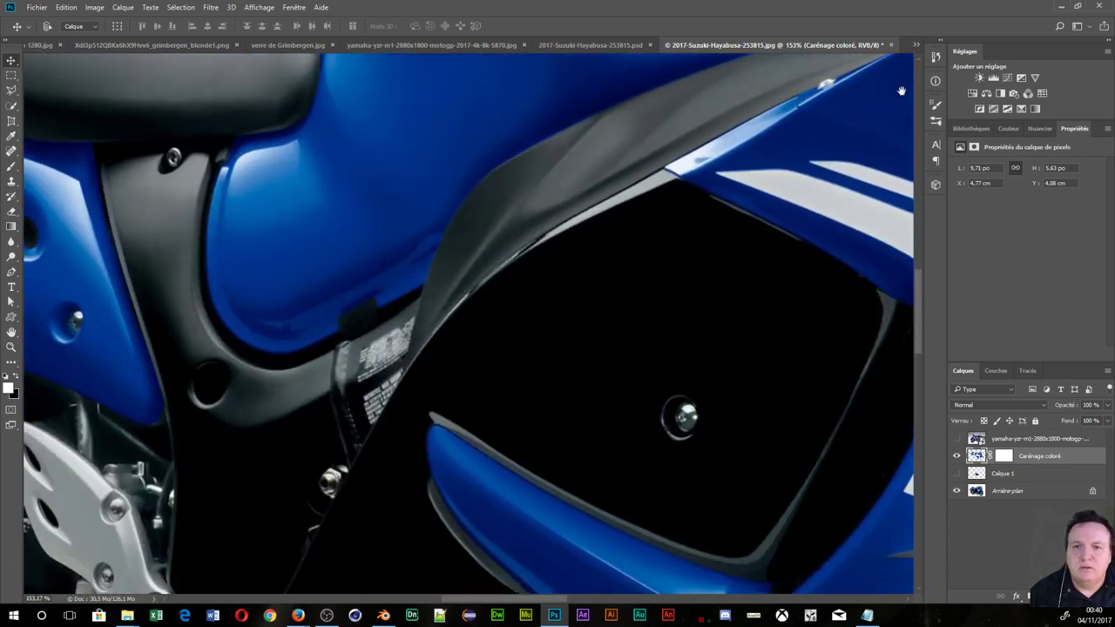
drag(175, 215, 488, 375)
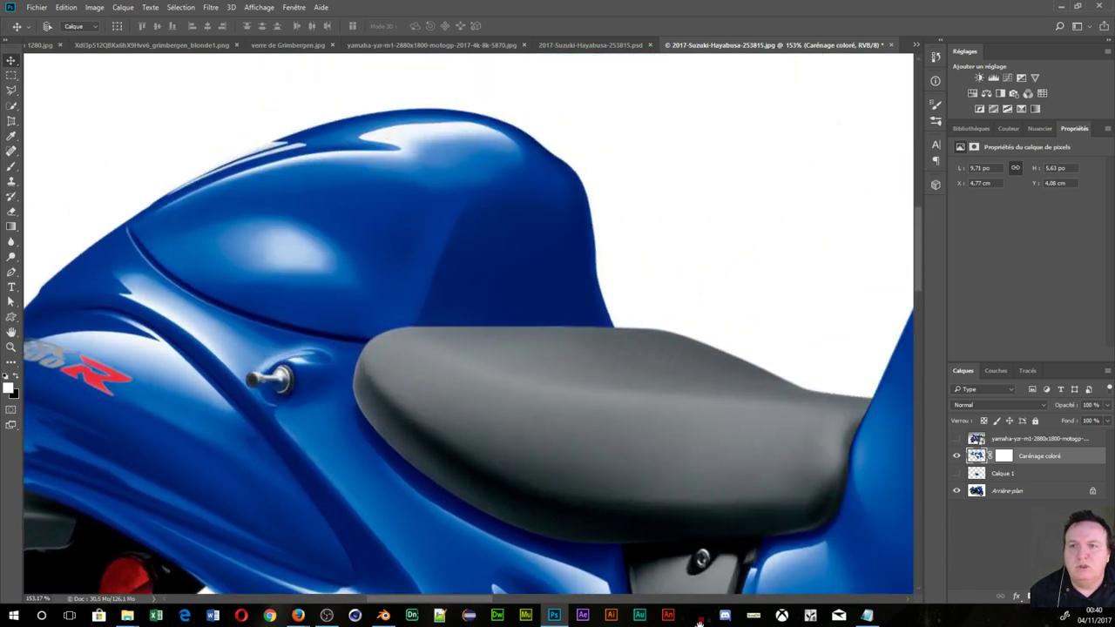
drag(783, 366, 130, 391)
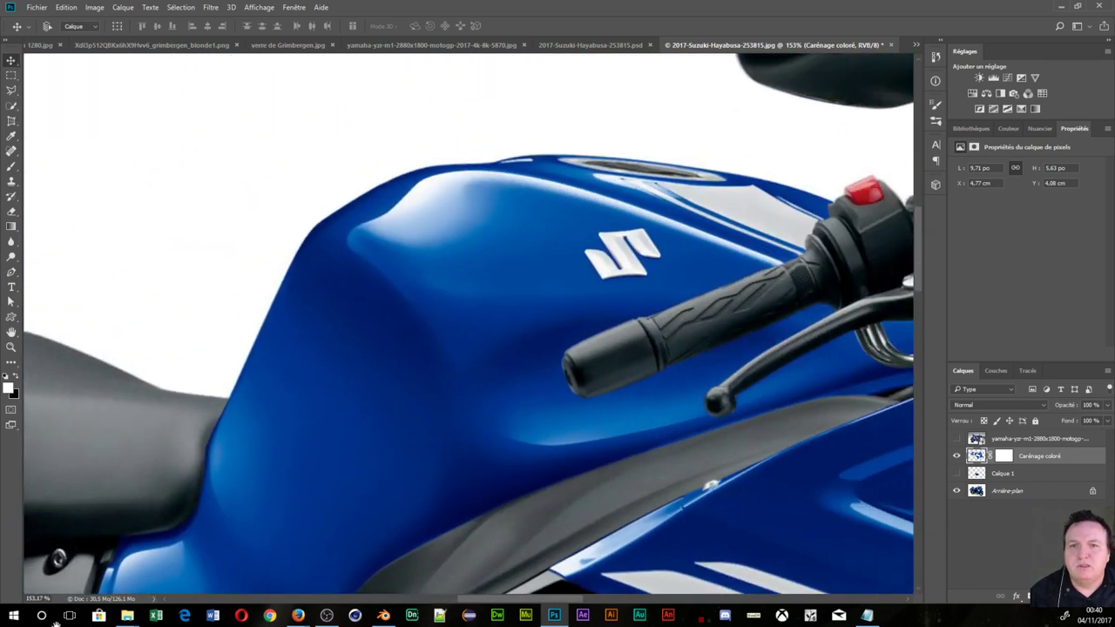
drag(499, 395, 307, 280)
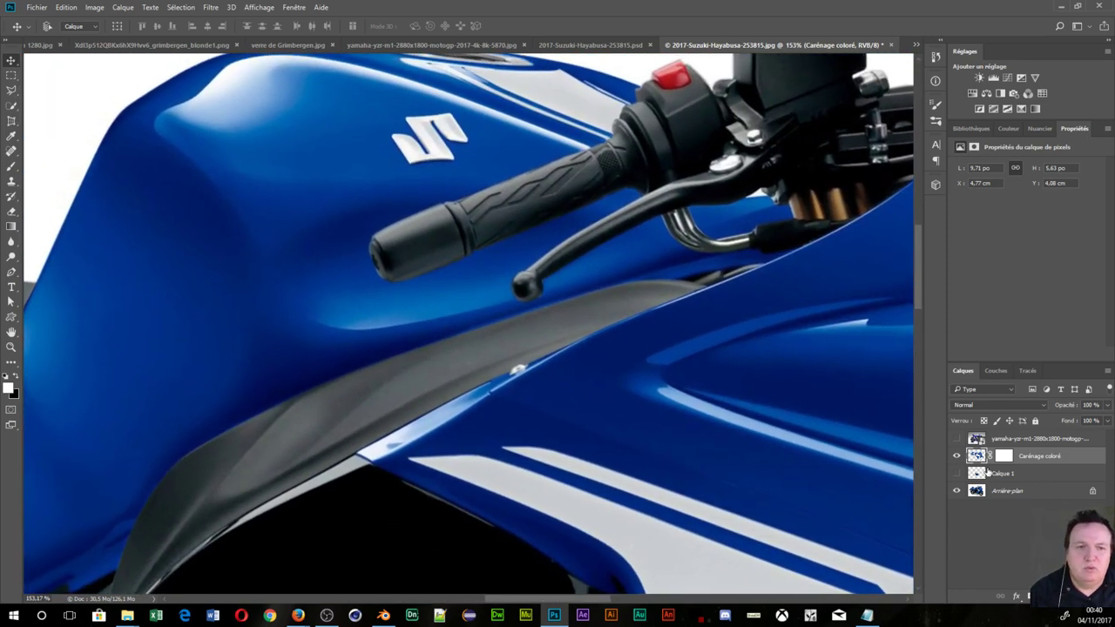
- Toggle the Carénage coloré layer off and on to compare colours, then re-show the Yamaha
click(959, 457)
click(956, 456)
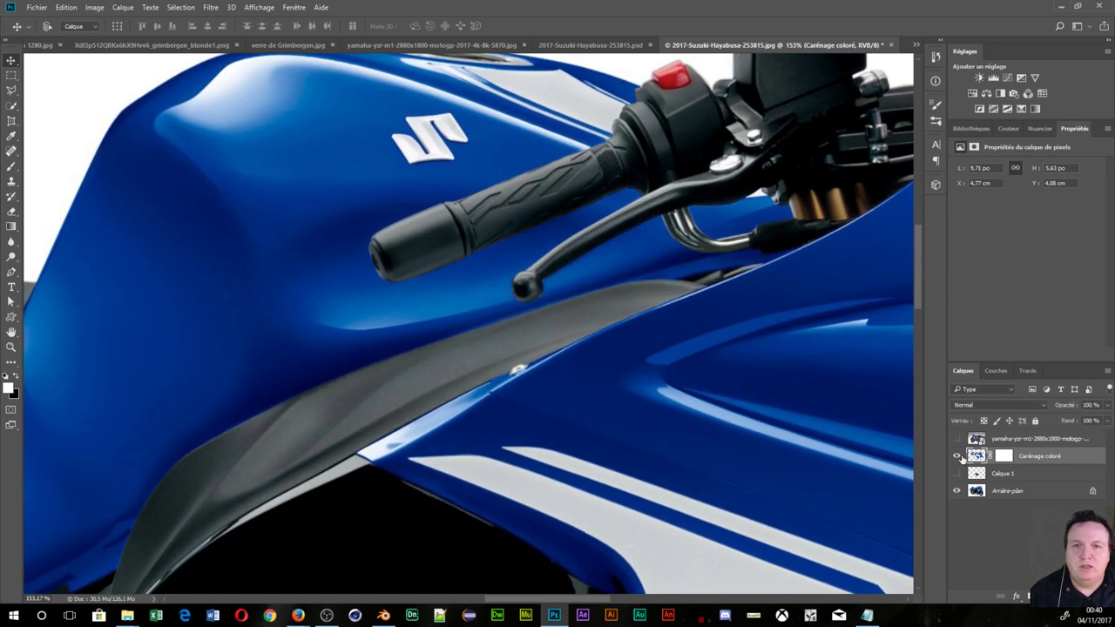
click(957, 456)
click(957, 456)
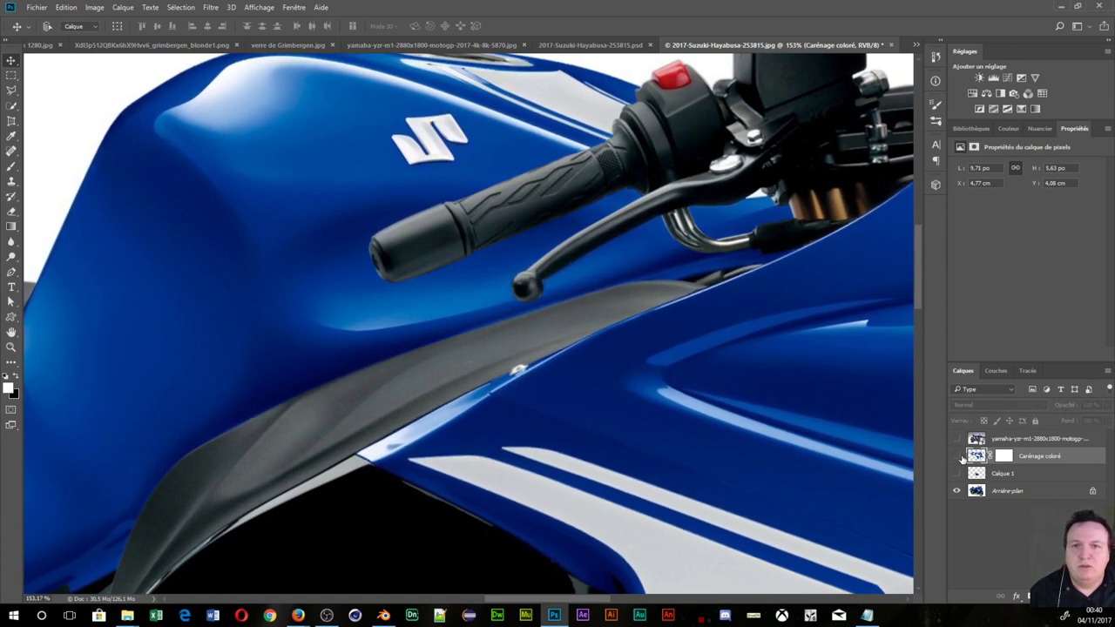
click(955, 437)
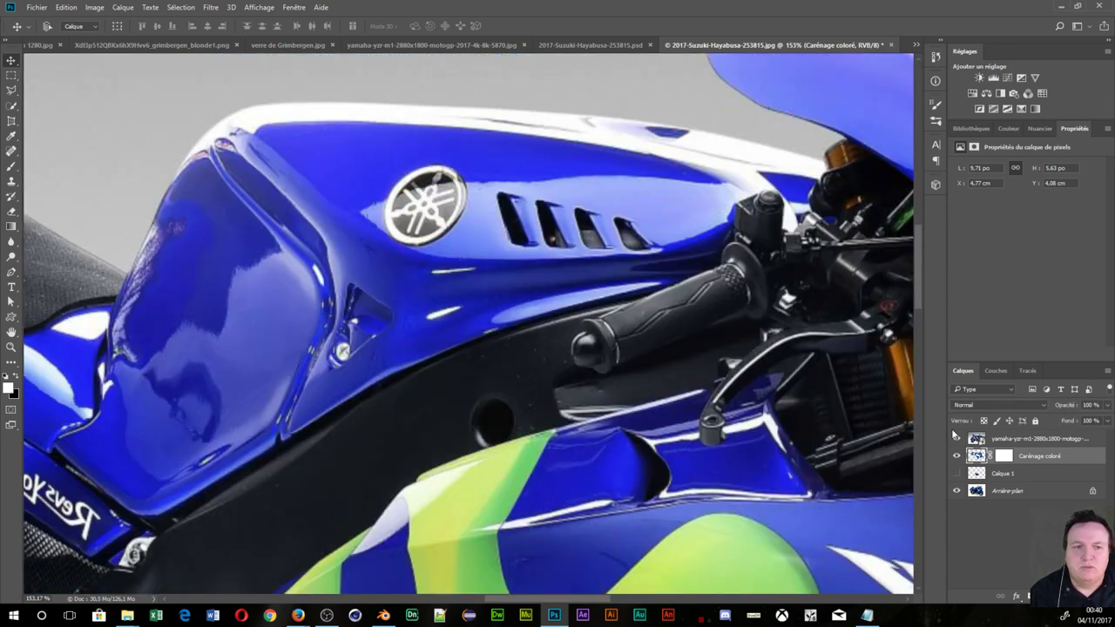
- Hide the Yamaha reference, recheck the coloured fairing layer, and zoom out to the whole bike
click(955, 439)
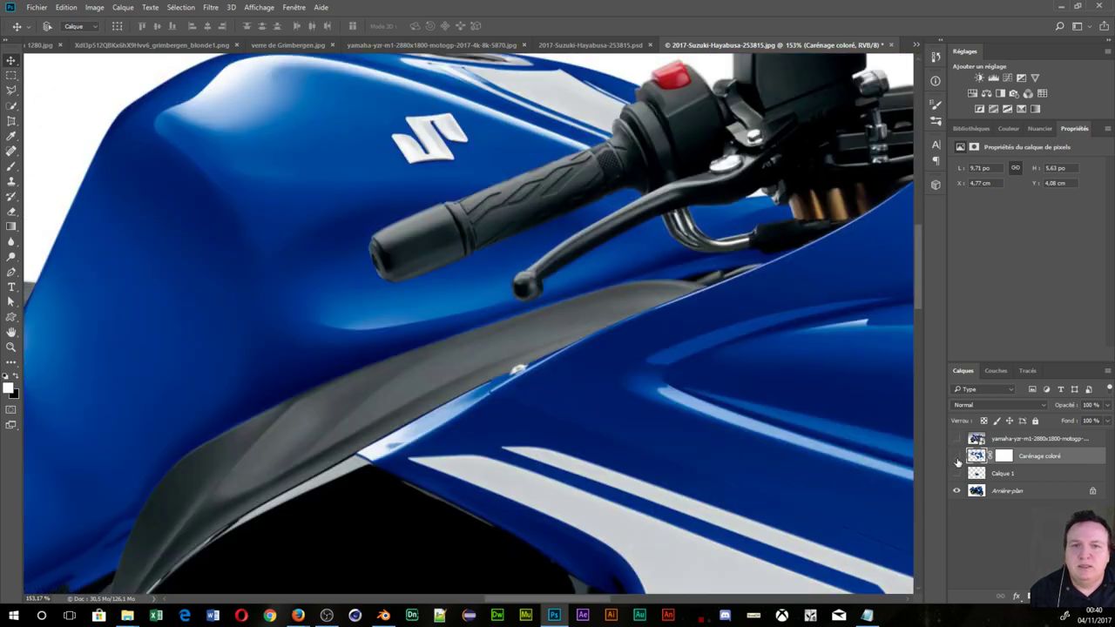
click(957, 456)
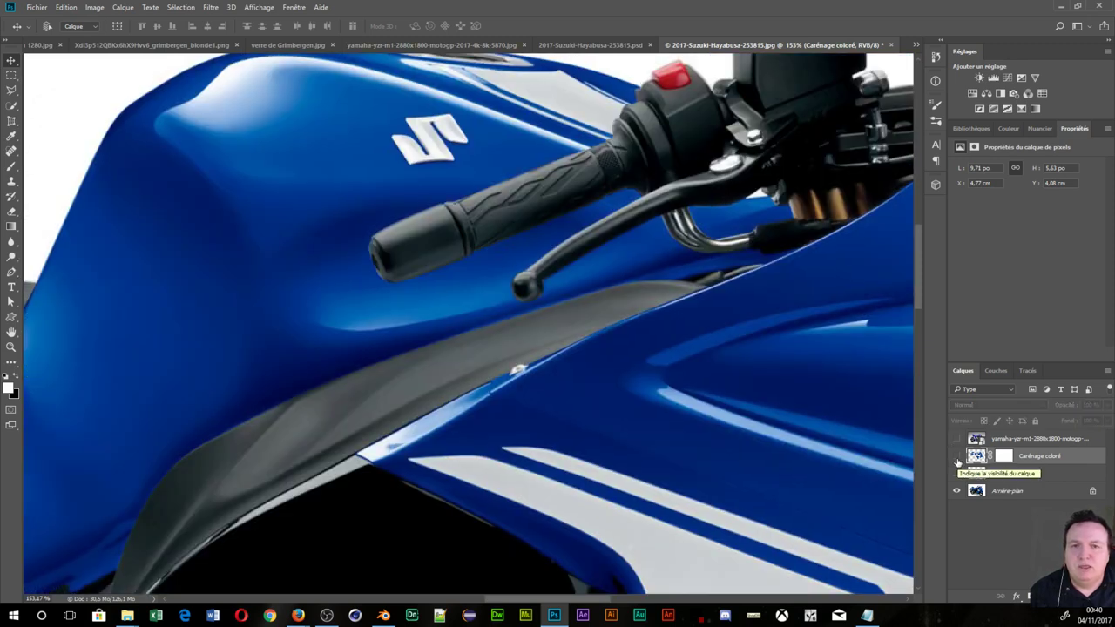
click(957, 458)
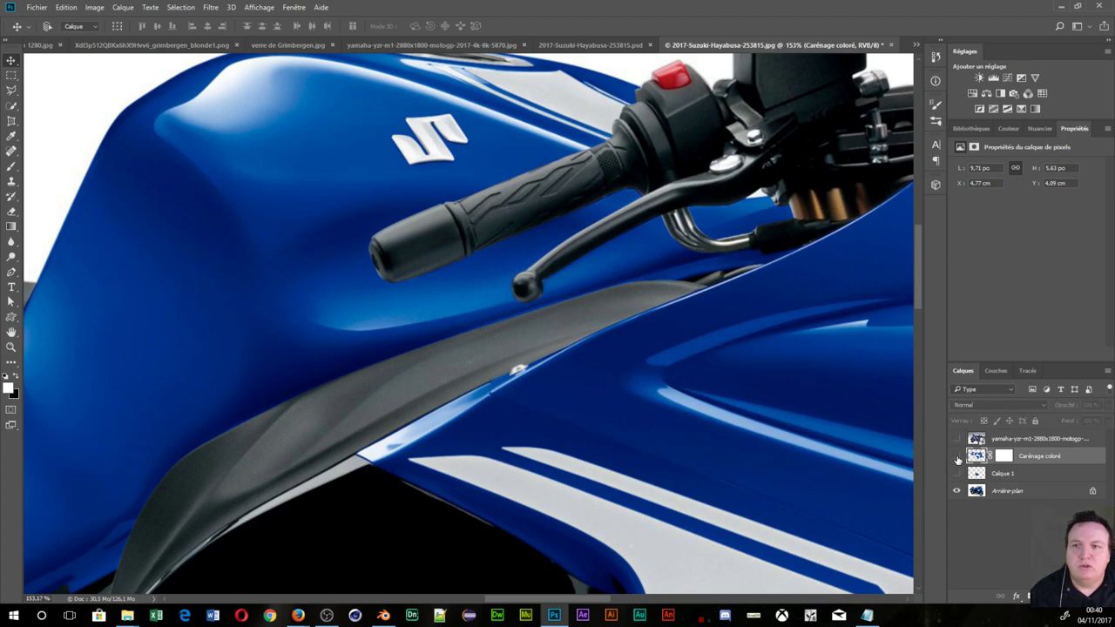
click(956, 455)
scroll(622, 312, down, 3)
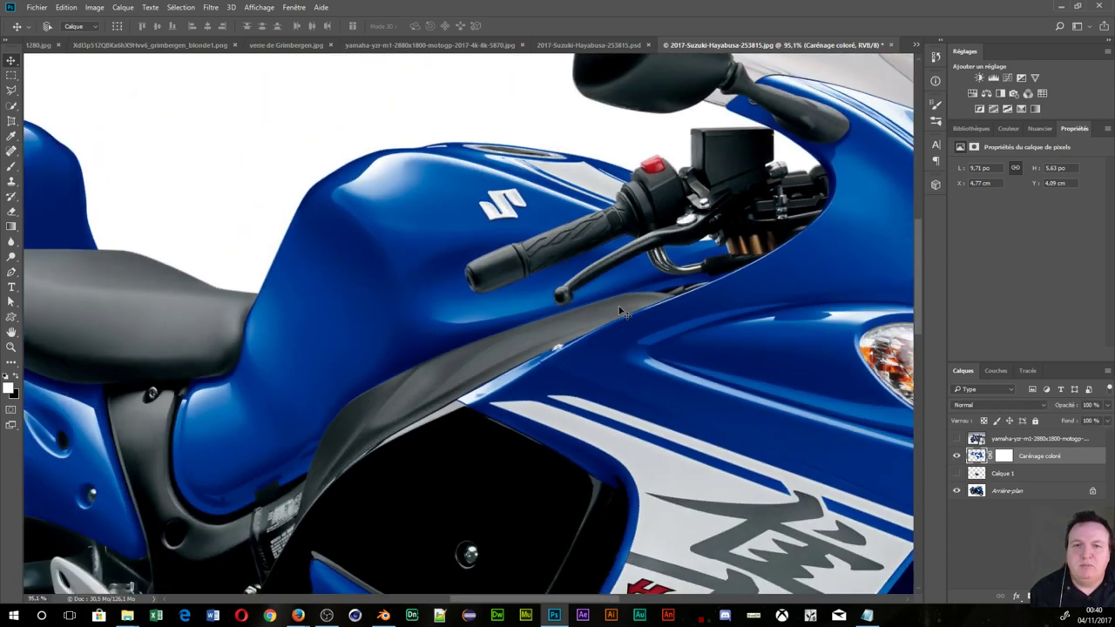
scroll(621, 312, down, 2)
scroll(622, 312, down, 2)
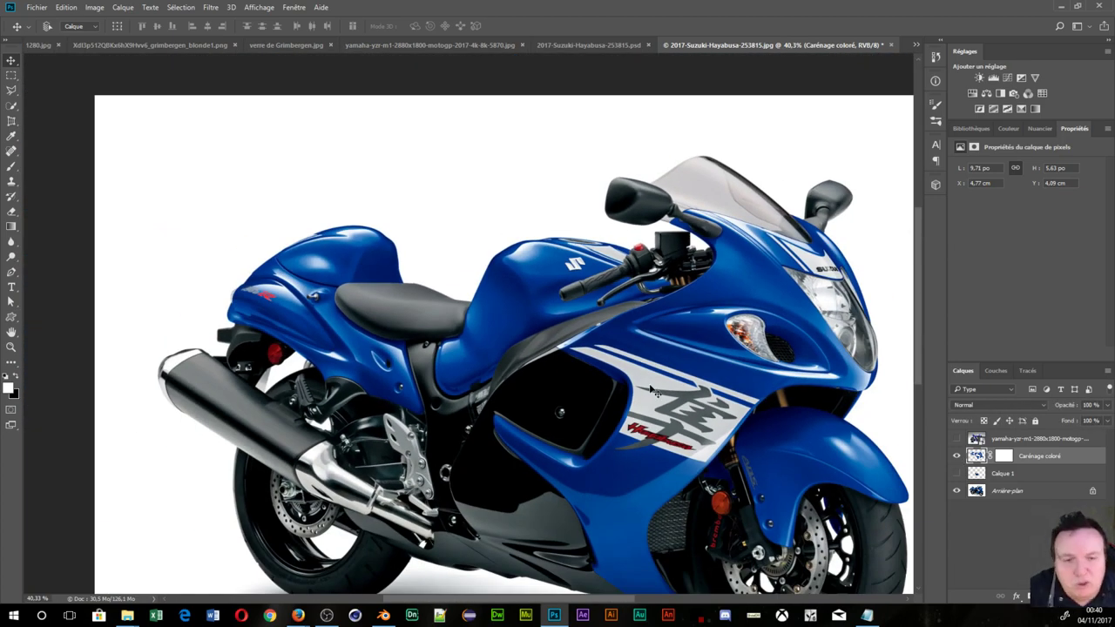
- Preview a teal fairing via Teinte/Saturation hue around -29, then cancel to keep the blue
scroll(652, 389, down, 1)
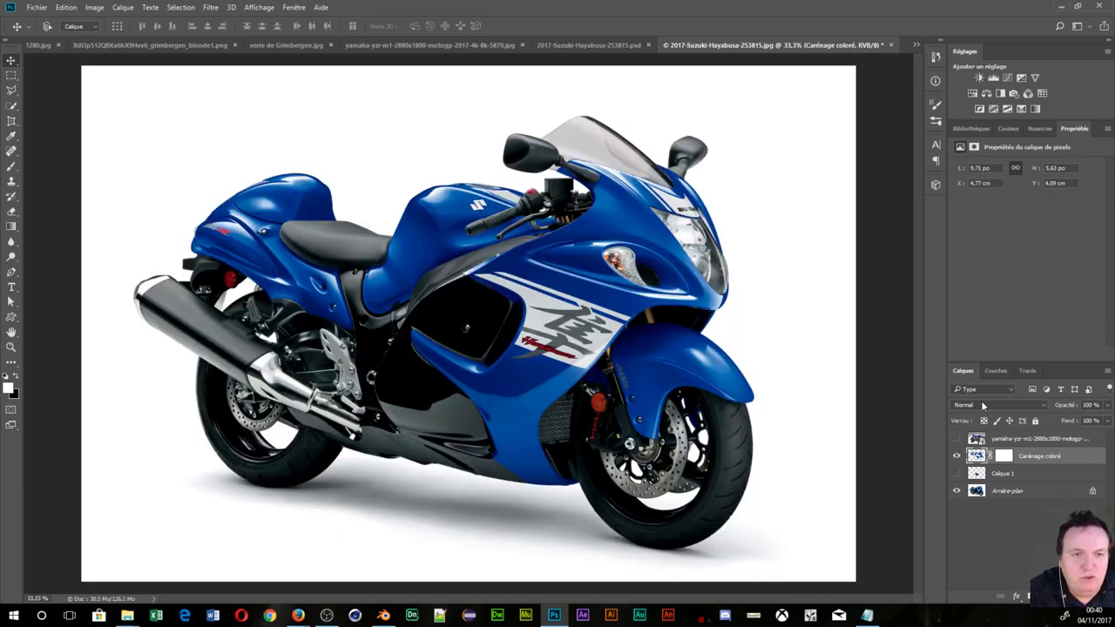
click(95, 8)
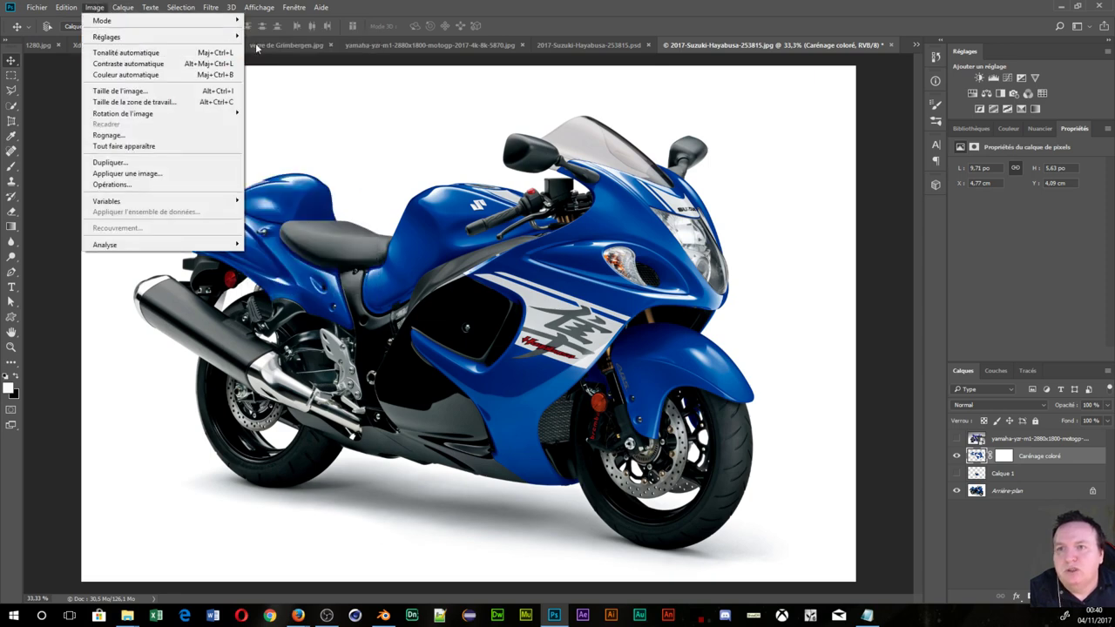
mouse_move(107, 36)
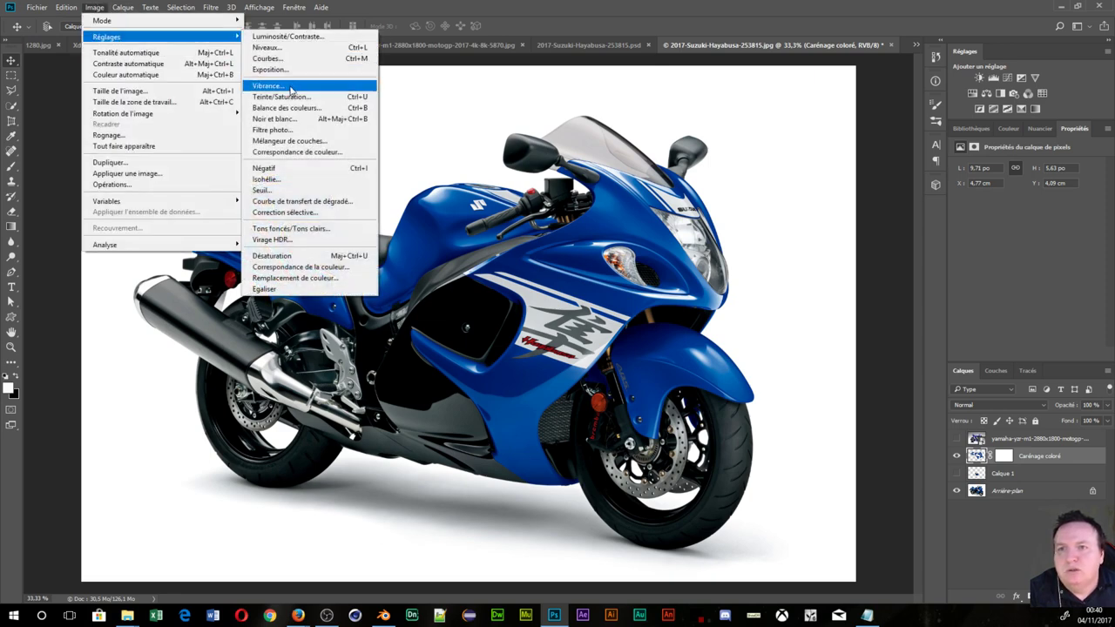
click(288, 98)
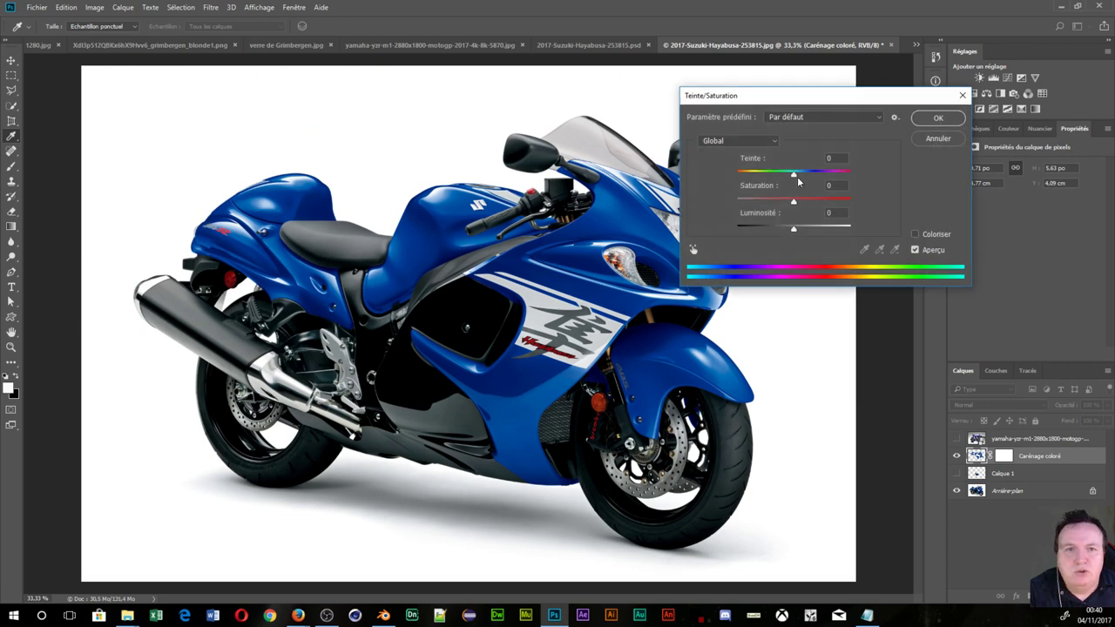
mouse_move(794, 174)
mouse_down()
mouse_move(862, 173)
mouse_move(751, 177)
mouse_move(836, 178)
mouse_move(775, 175)
mouse_move(810, 202)
mouse_move(780, 202)
mouse_move(777, 175)
mouse_up()
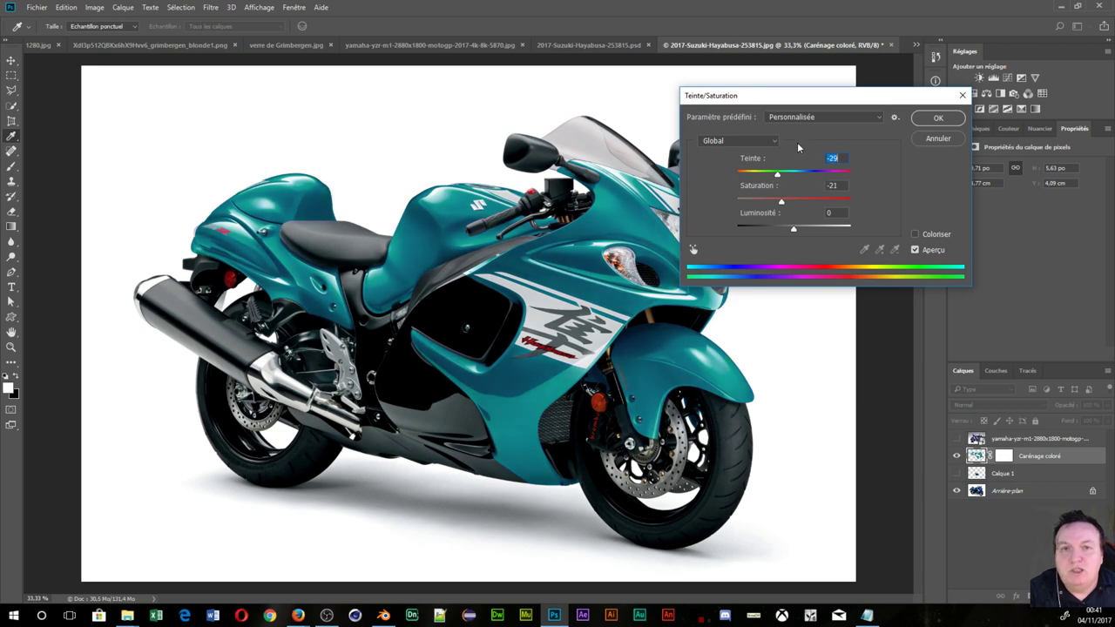
mouse_move(794, 101)
mouse_down()
mouse_move(910, 79)
mouse_move(902, 71)
mouse_up()
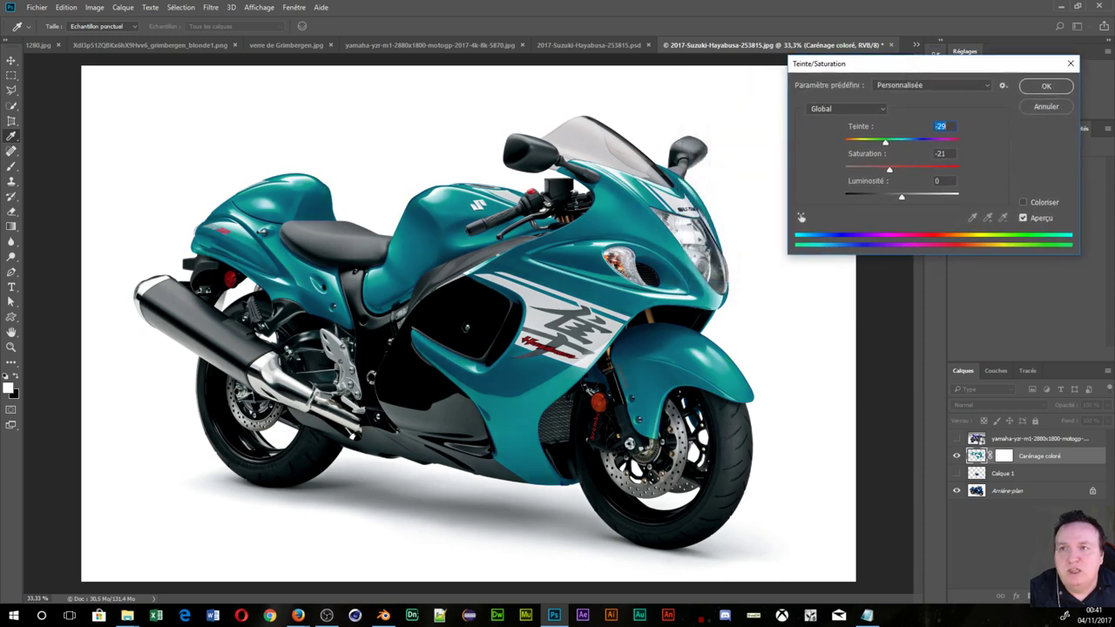
click(38, 9)
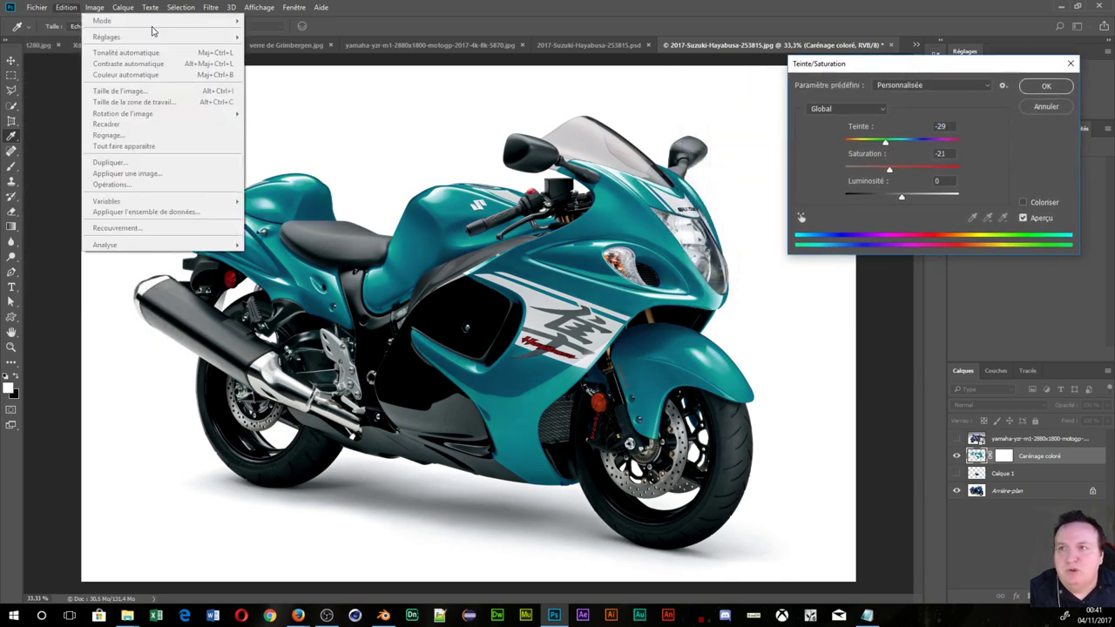
click(1042, 107)
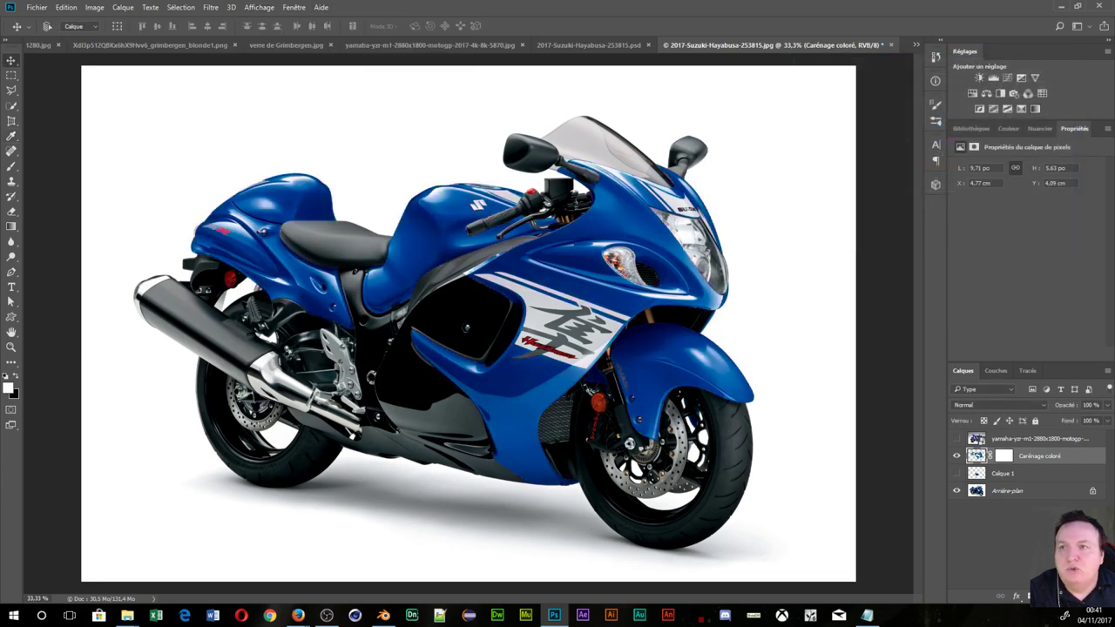
click(40, 9)
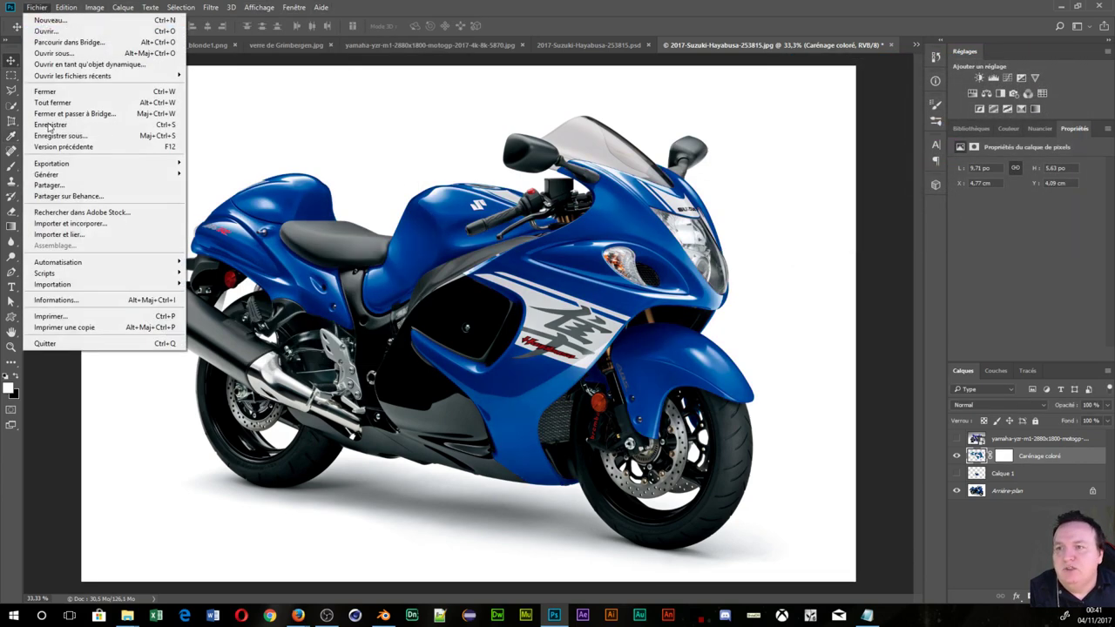
- Import and embed Camouflage.jpg as a Camouflage layer and commit its placement
click(63, 224)
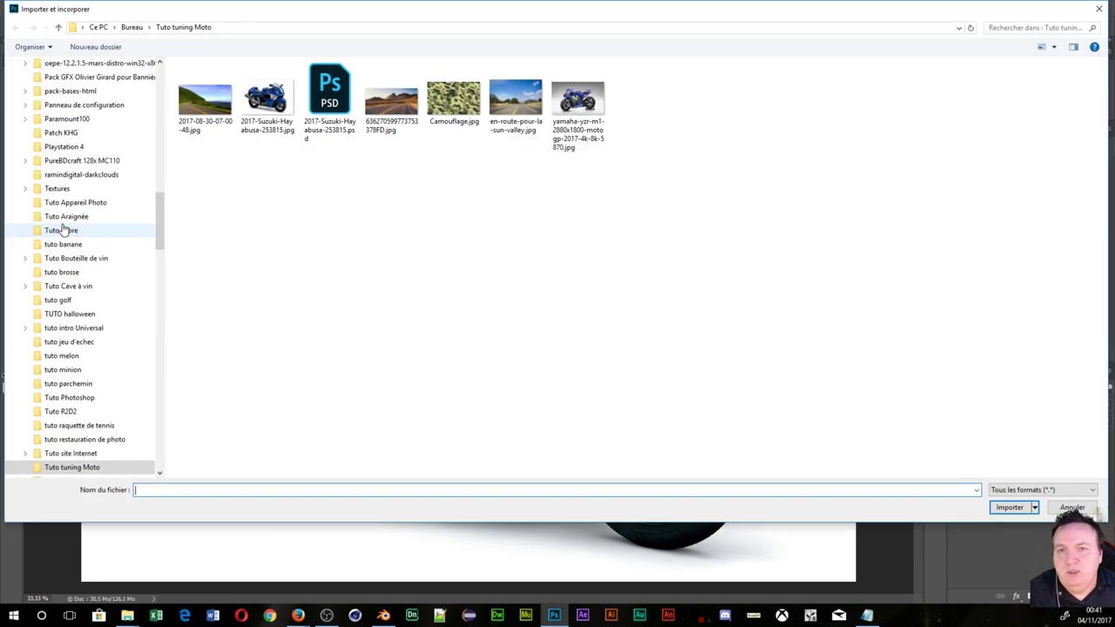
click(453, 100)
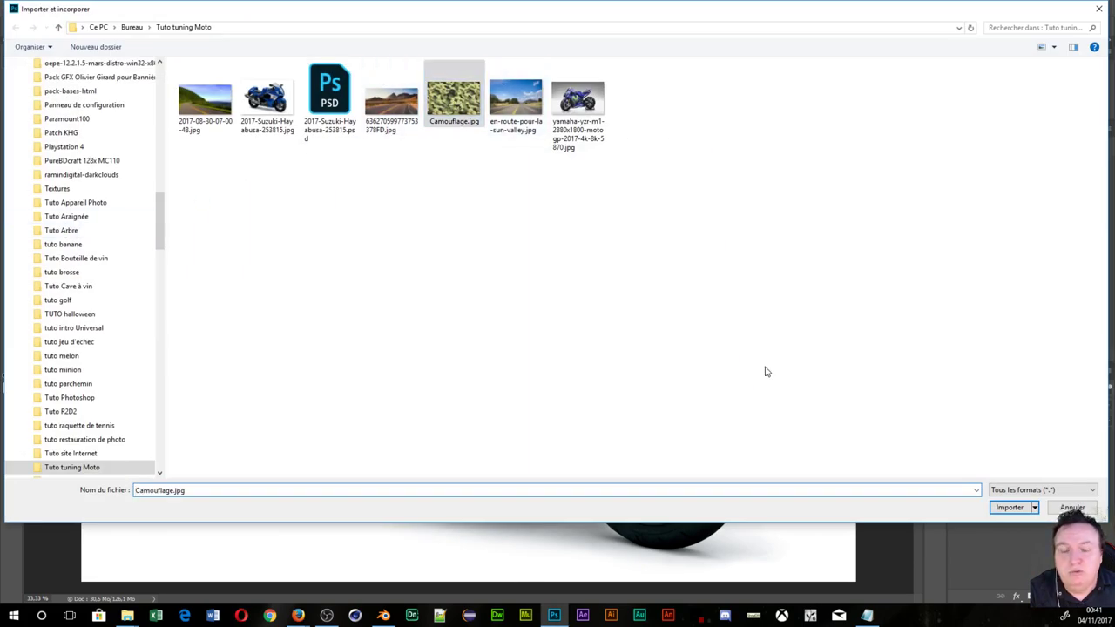
click(1009, 507)
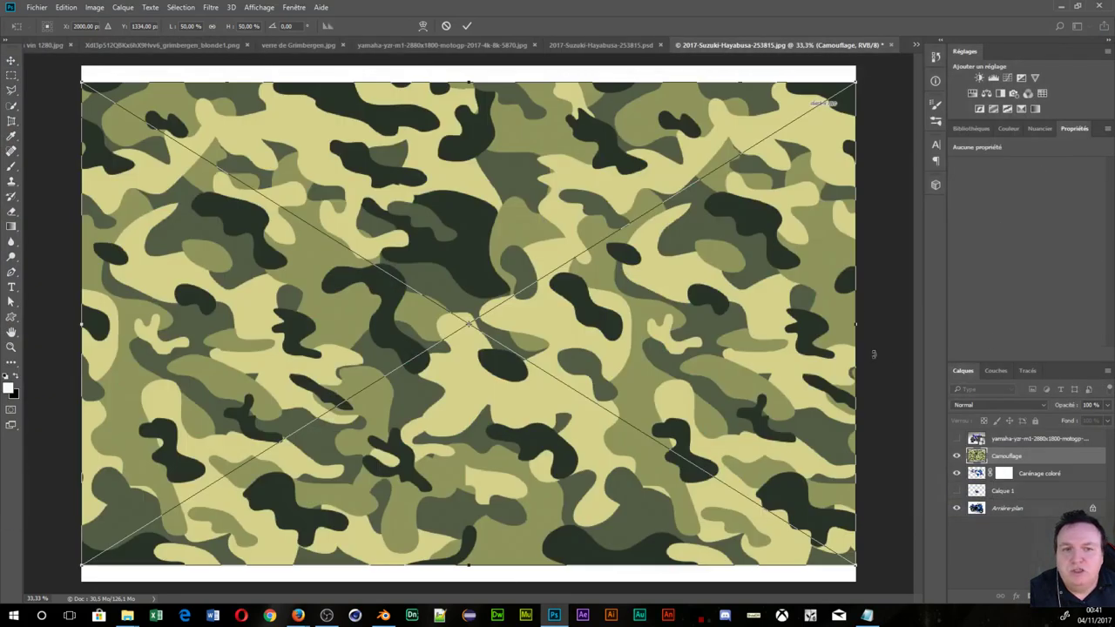
key(Return)
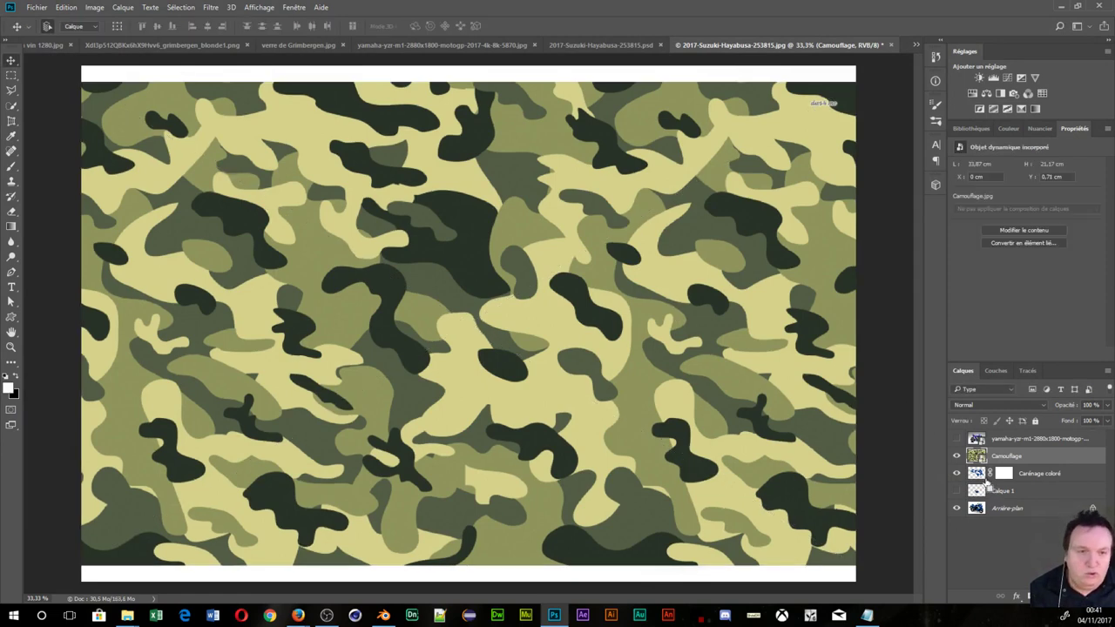
- Load the Carénage coloré selection, copy the camouflage inside it to Calque 2, and delete Camouflage
ctrl+click(976, 472)
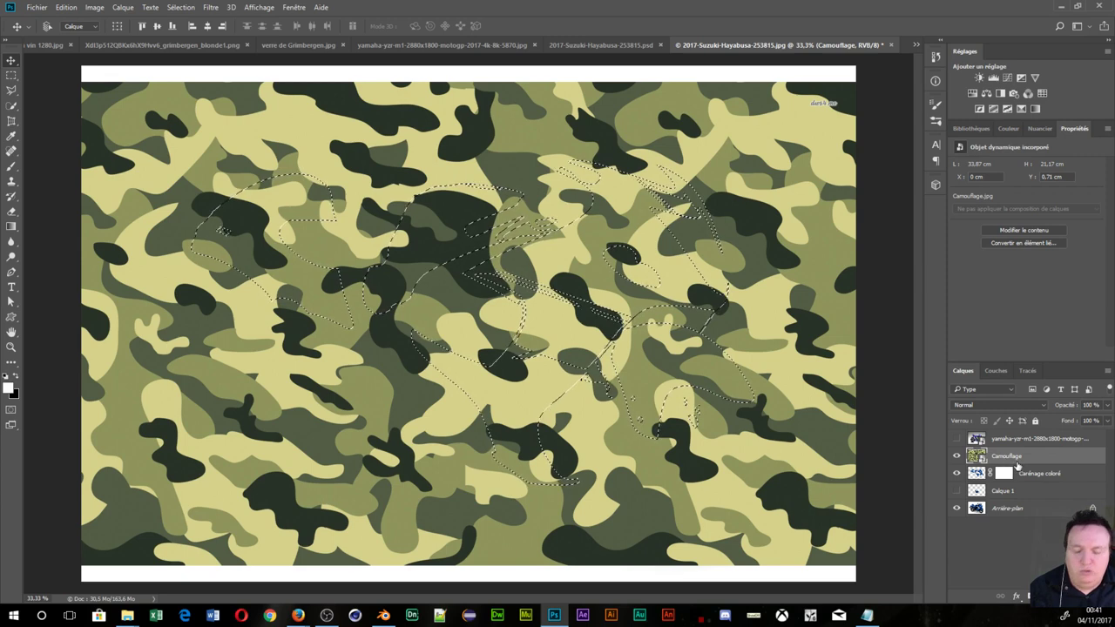
key(ctrl+j)
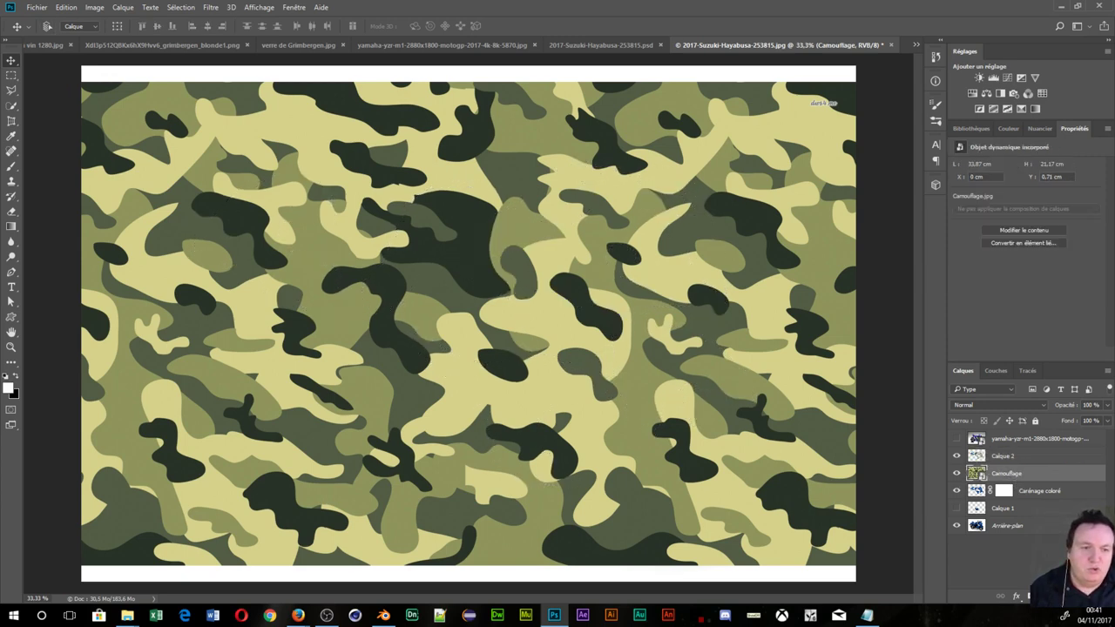
key(Delete)
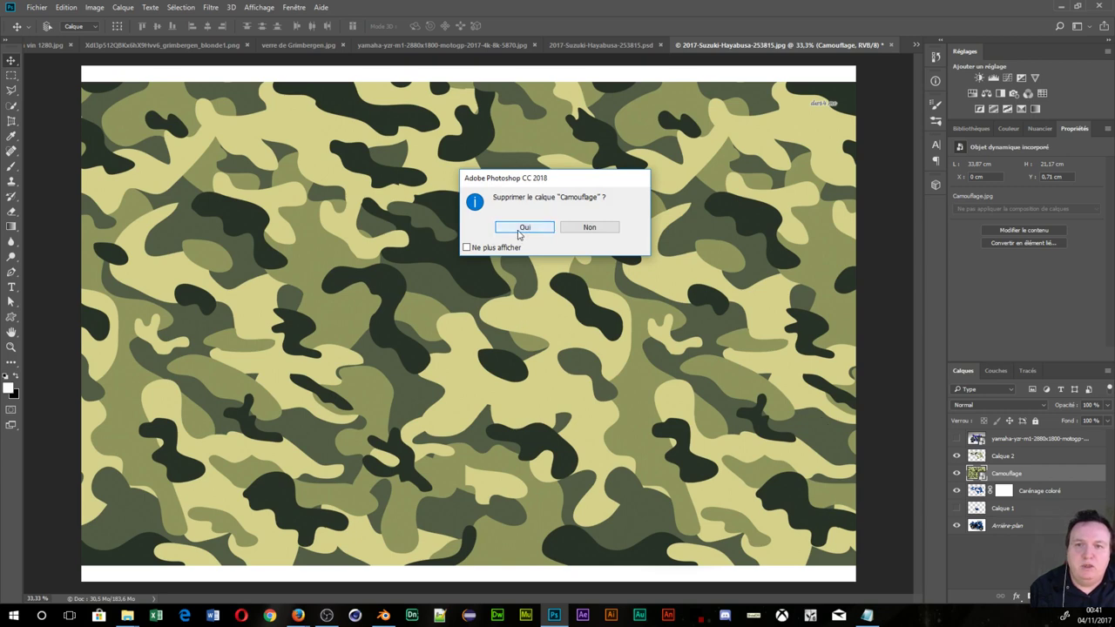
click(525, 227)
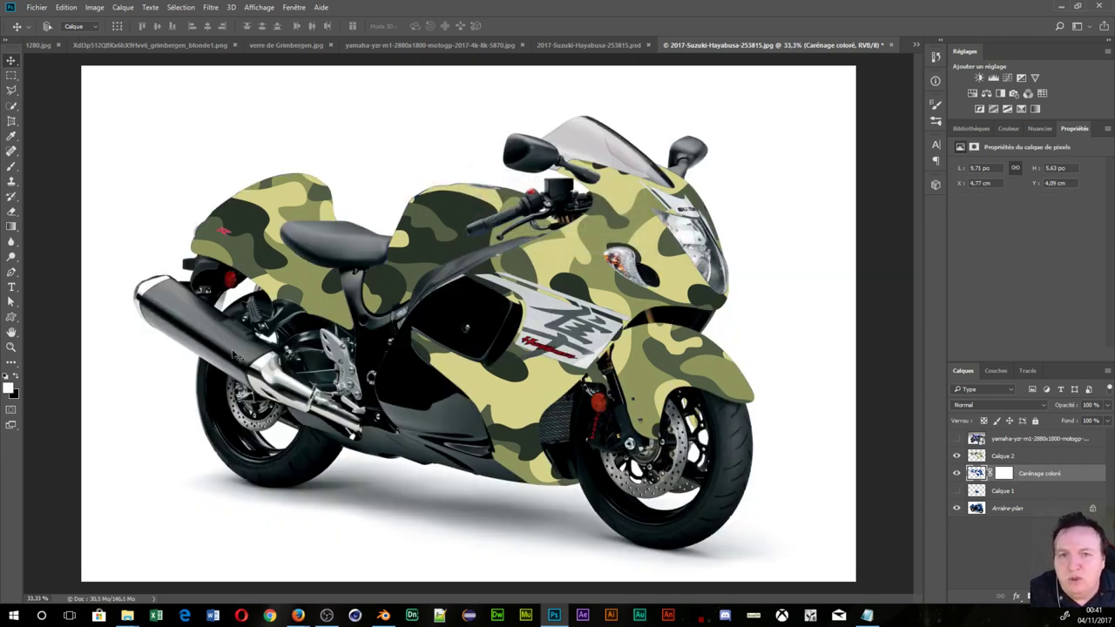
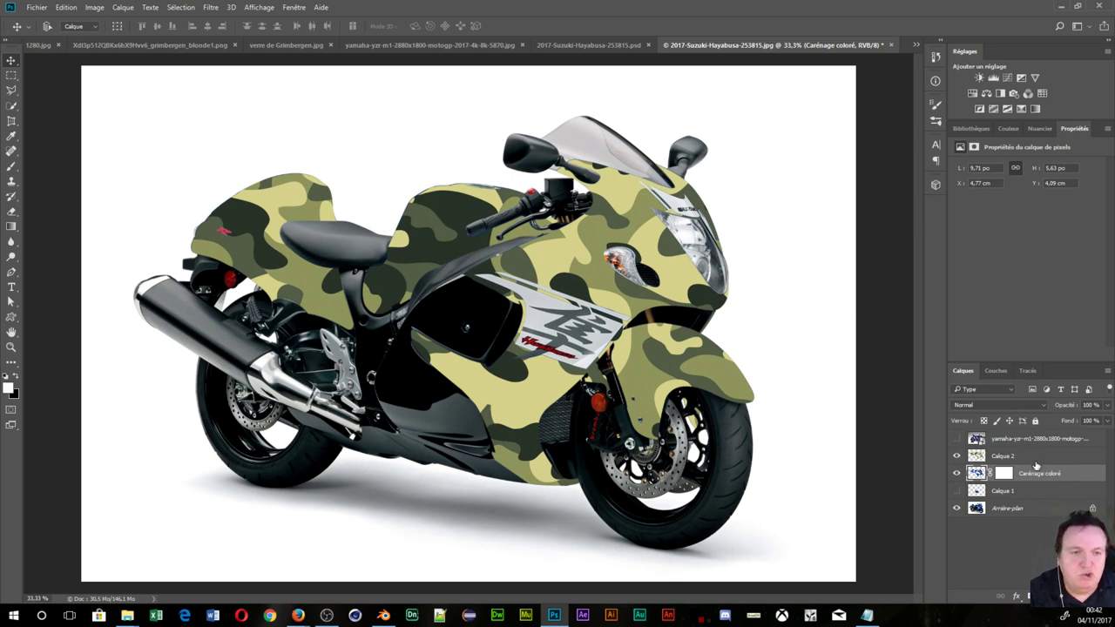
- Set Calque 2's blend mode to Couleur so the camouflage tints the fairing olive green
click(1036, 460)
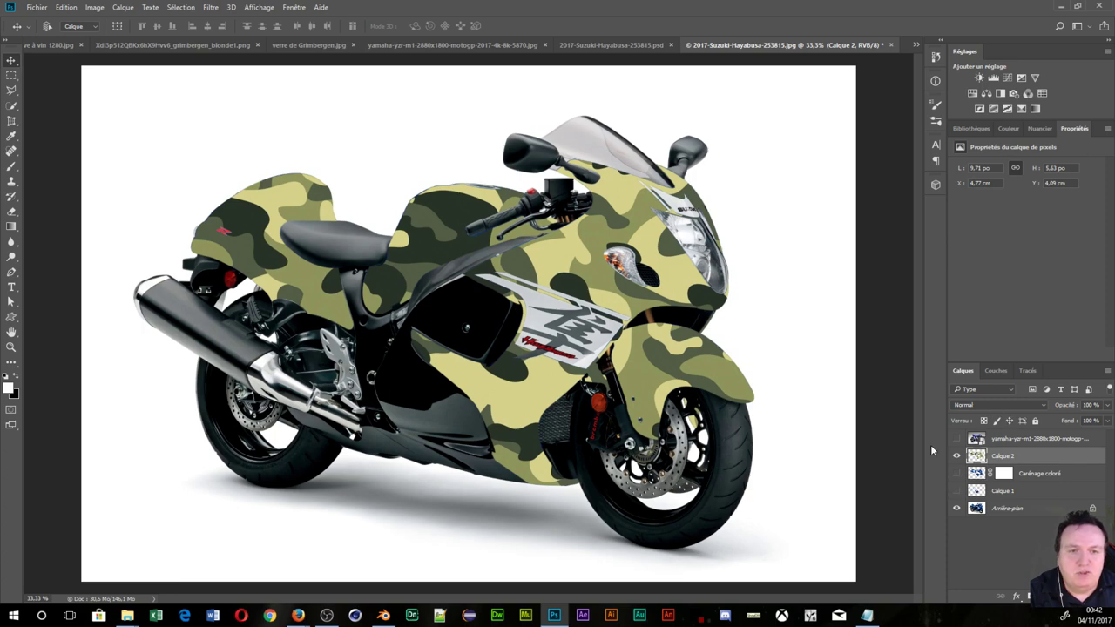
click(997, 405)
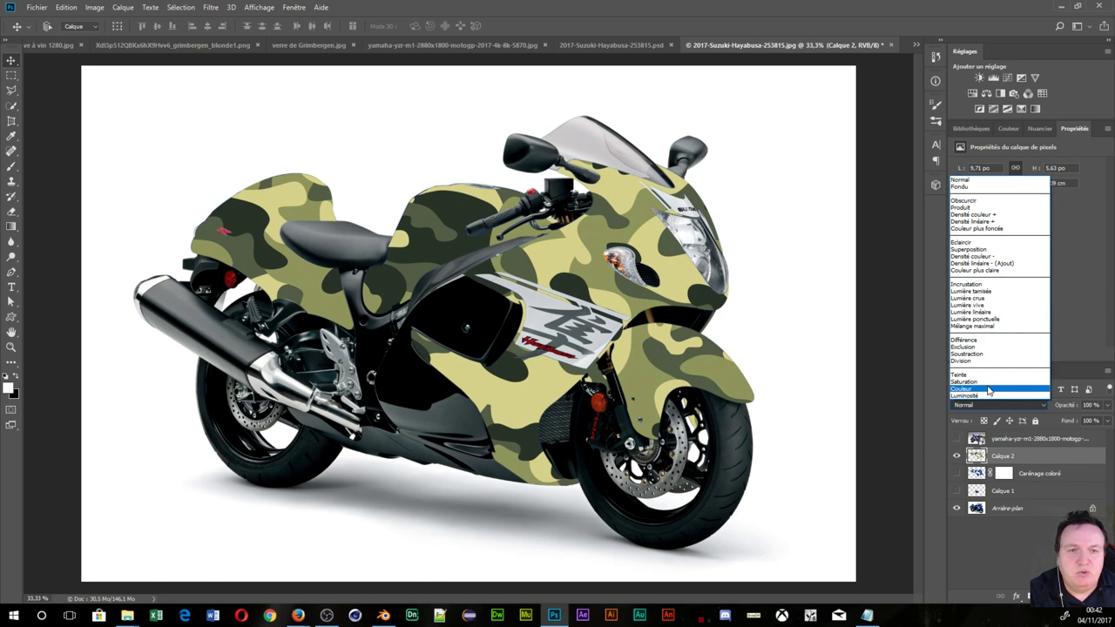
click(987, 388)
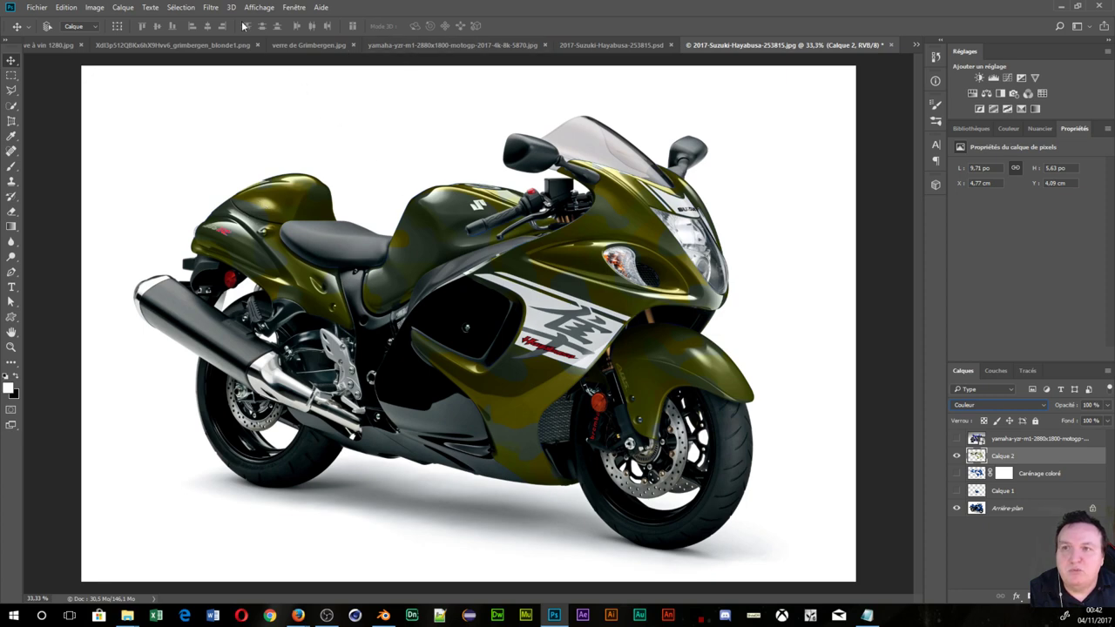
- Apply a Vibrance adjustment with Vibrance +100 and Saturation +100
click(93, 7)
mouse_move(107, 37)
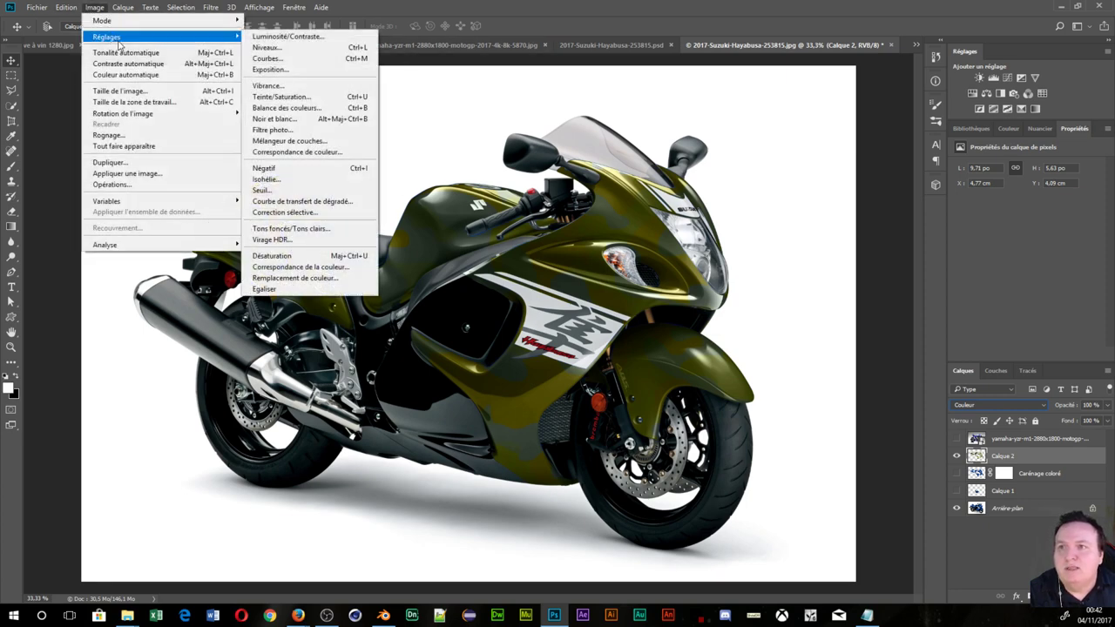
click(284, 95)
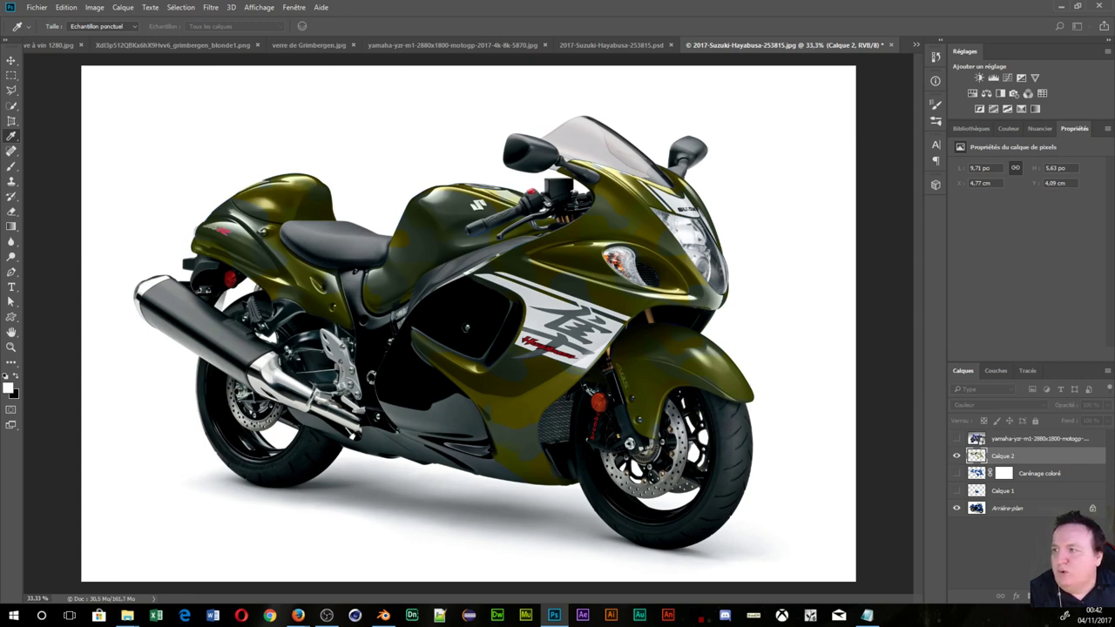
drag(523, 260, 866, 213)
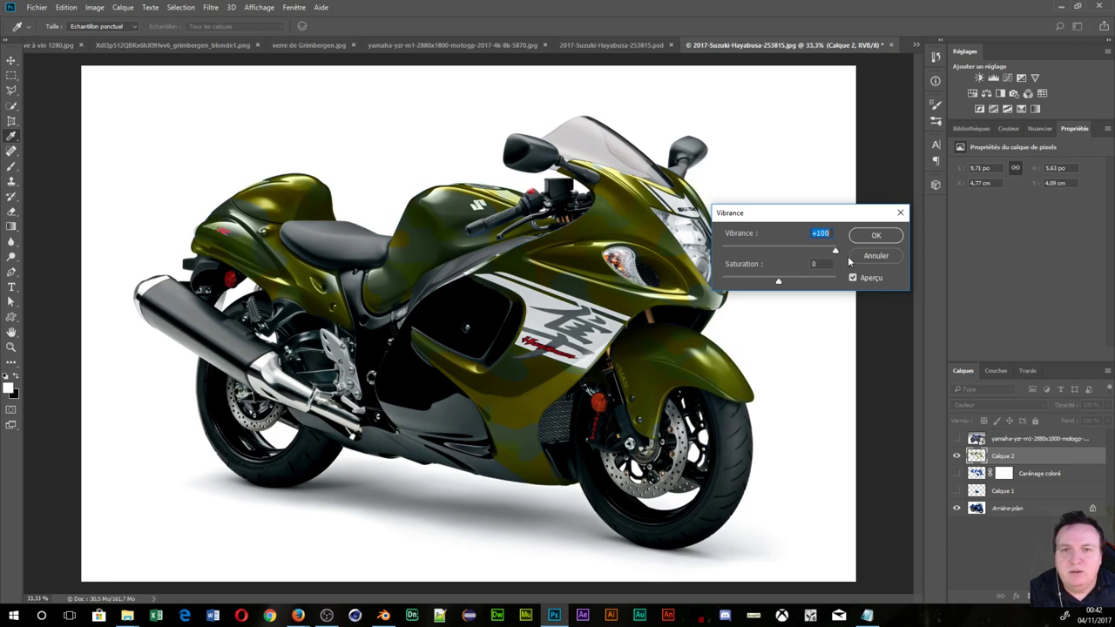
drag(790, 284, 836, 280)
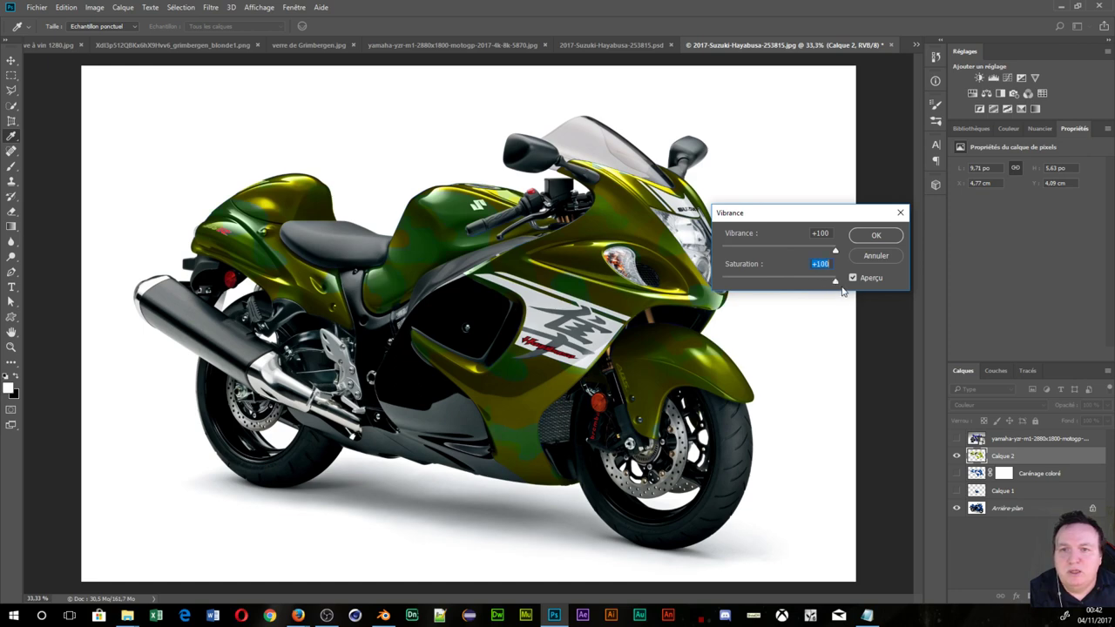
click(876, 236)
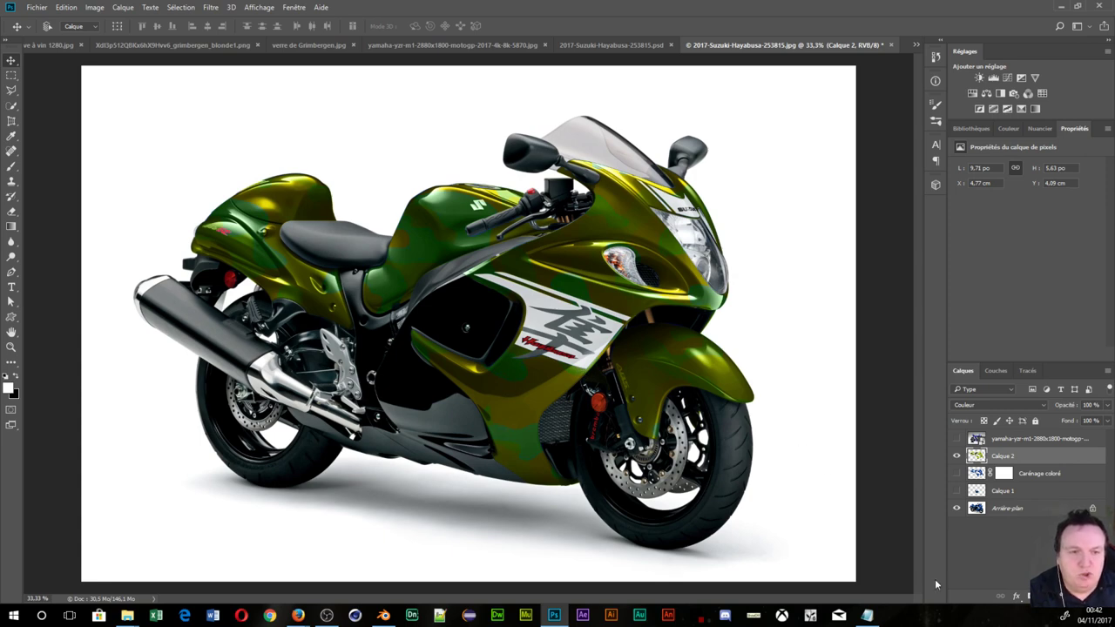
- Hide Calque 2 to show the blue fairing, then zoom in on the windscreen and mirrors
click(956, 457)
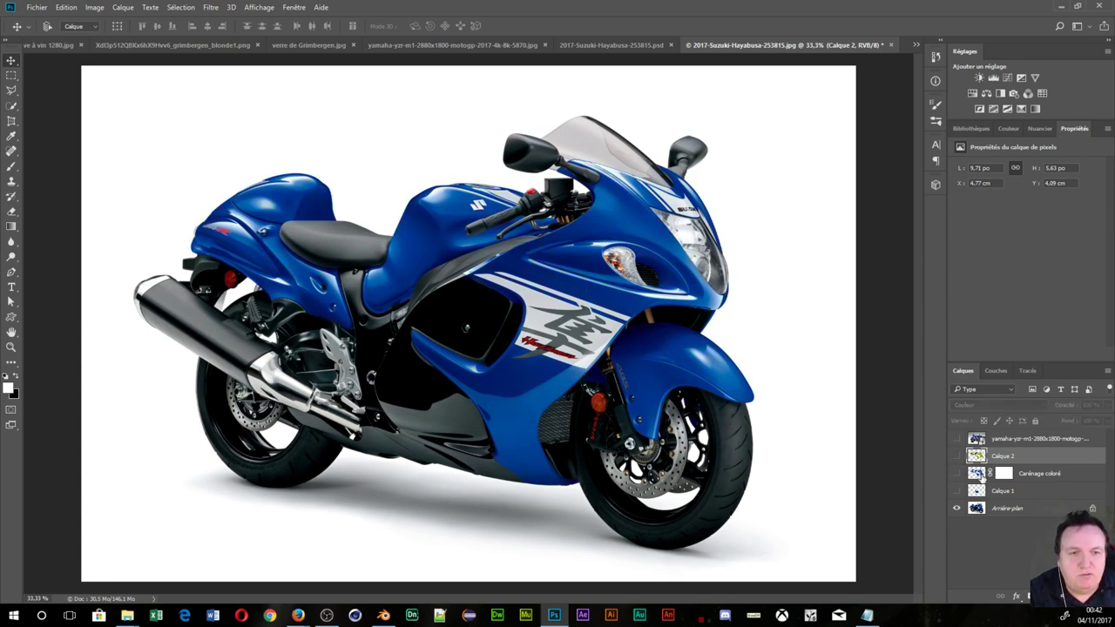
click(957, 510)
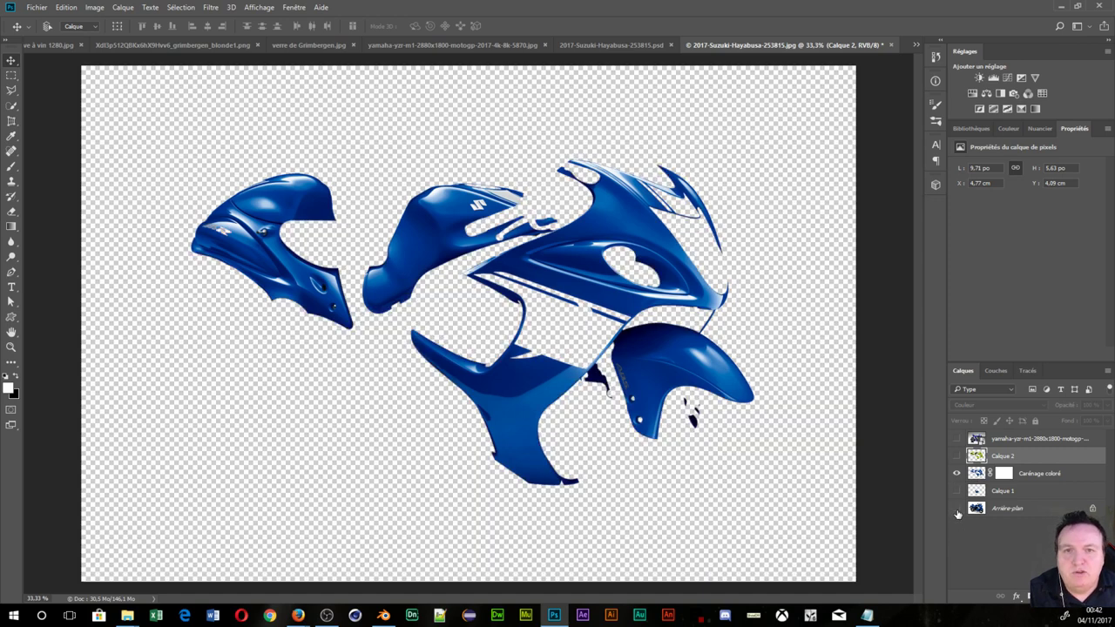
click(957, 509)
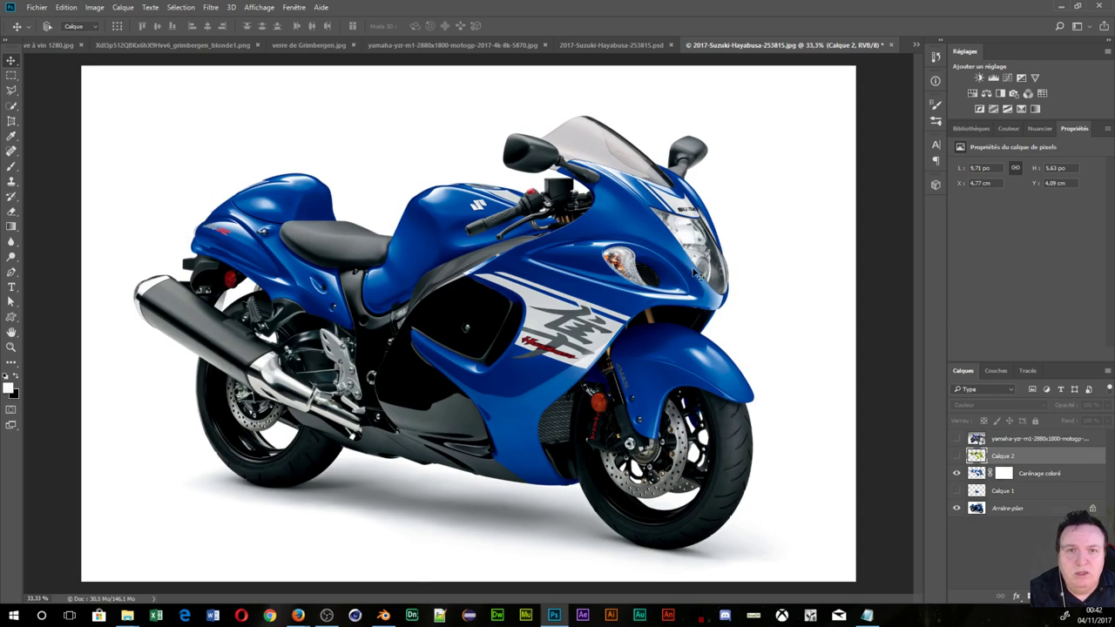
scroll(688, 277, up, 1)
scroll(688, 277, up, 3)
scroll(686, 279, up, 3)
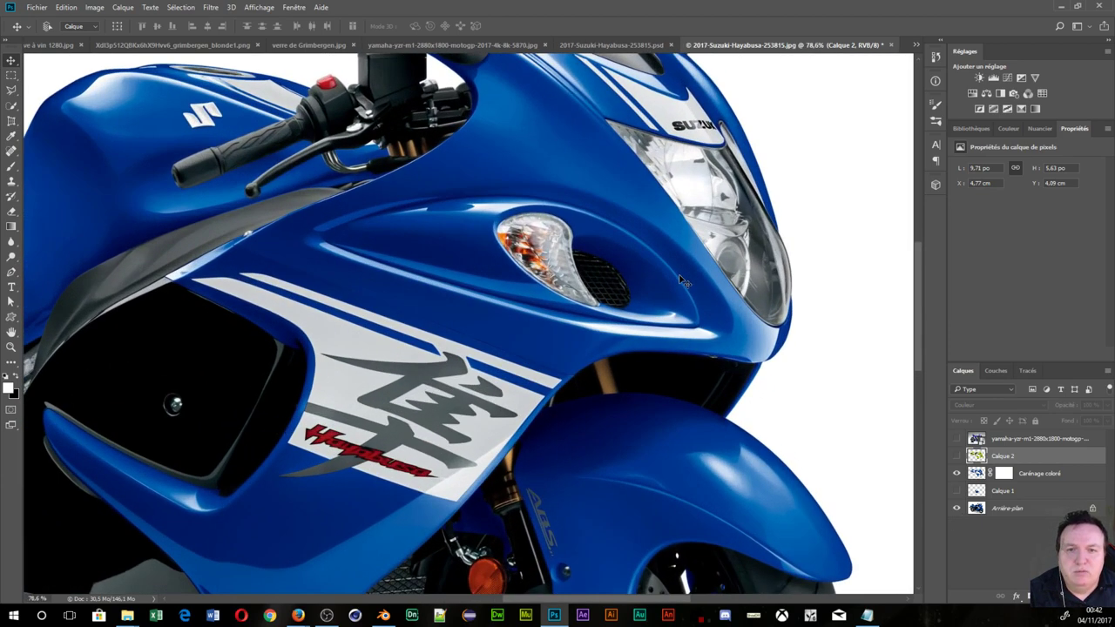
scroll(686, 278, up, 3)
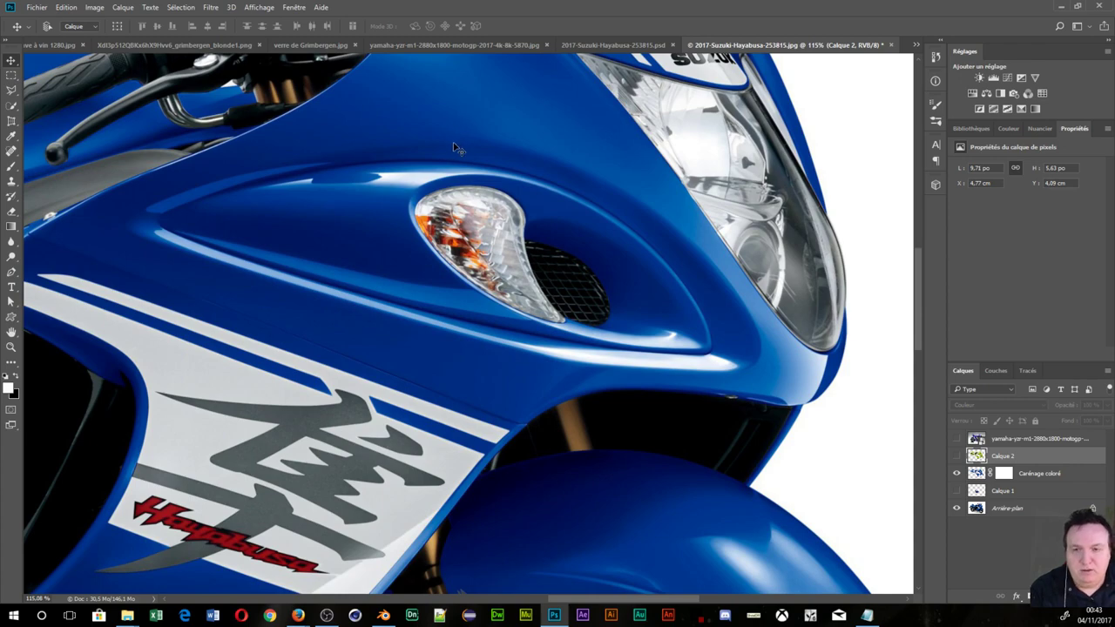
drag(529, 121, 481, 511)
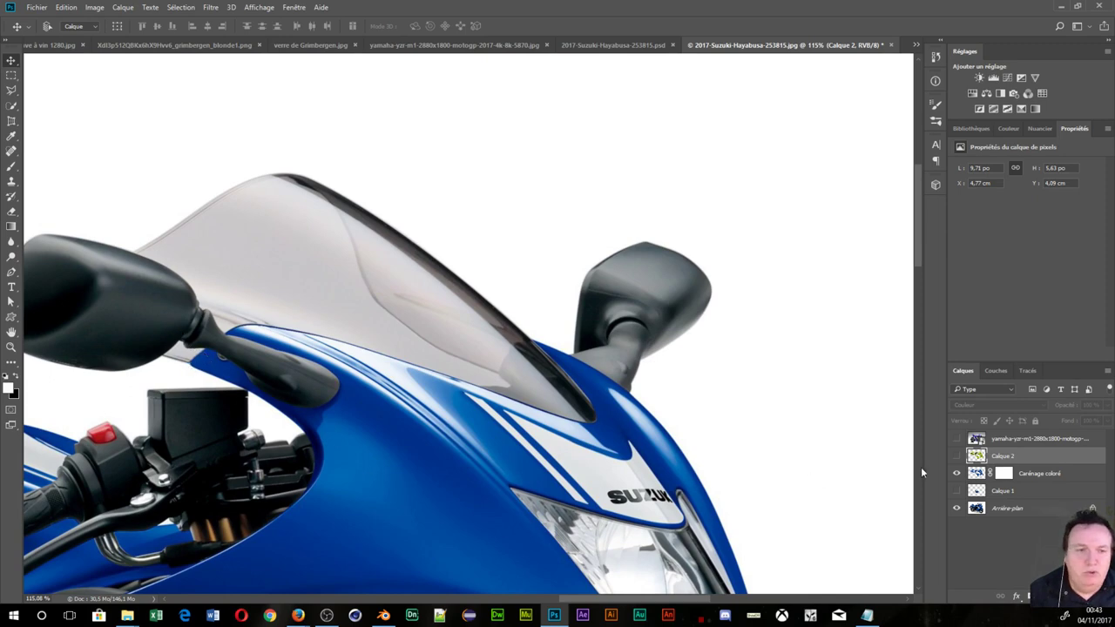
- In the Suzuki PSD, show the transparent and opaque windscreen layers, zoomed in on the windscreen
click(581, 46)
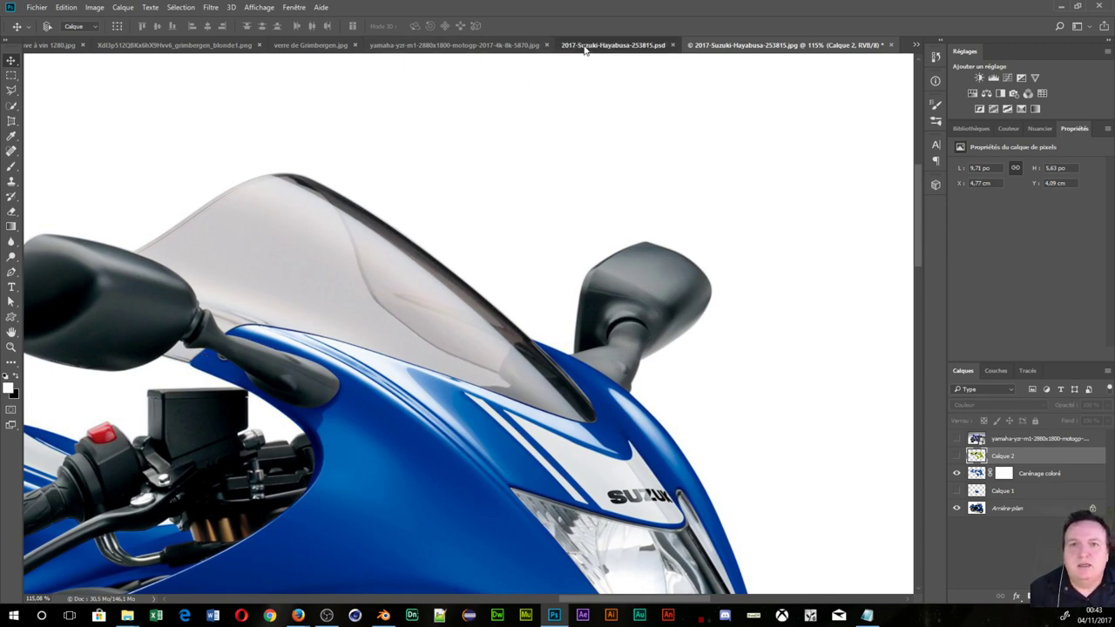
scroll(997, 520, down, 3)
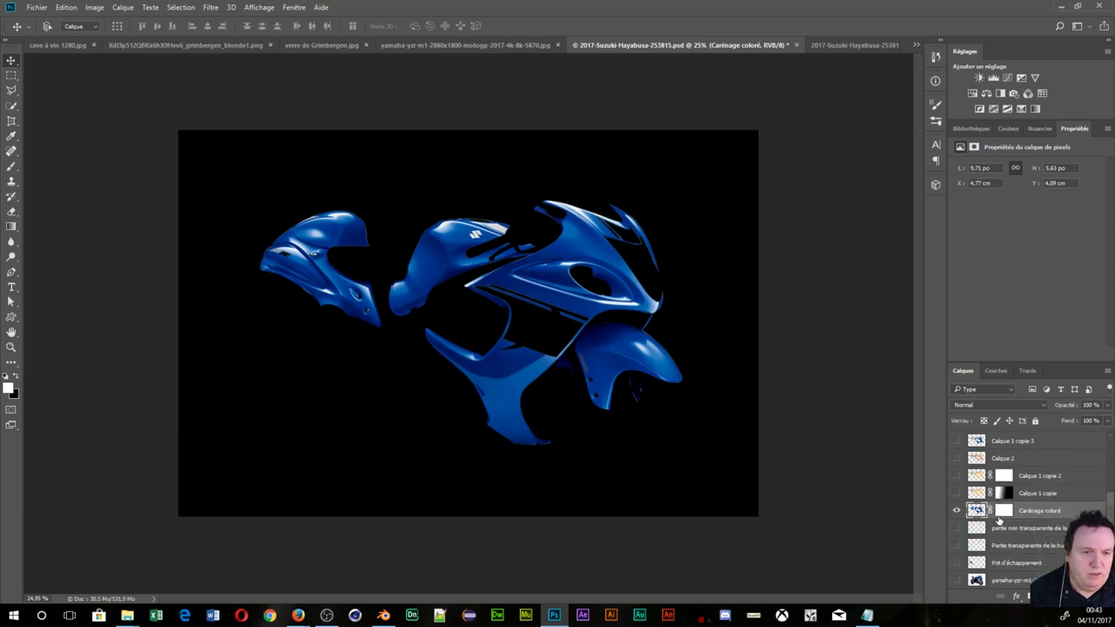
scroll(997, 521, down, 3)
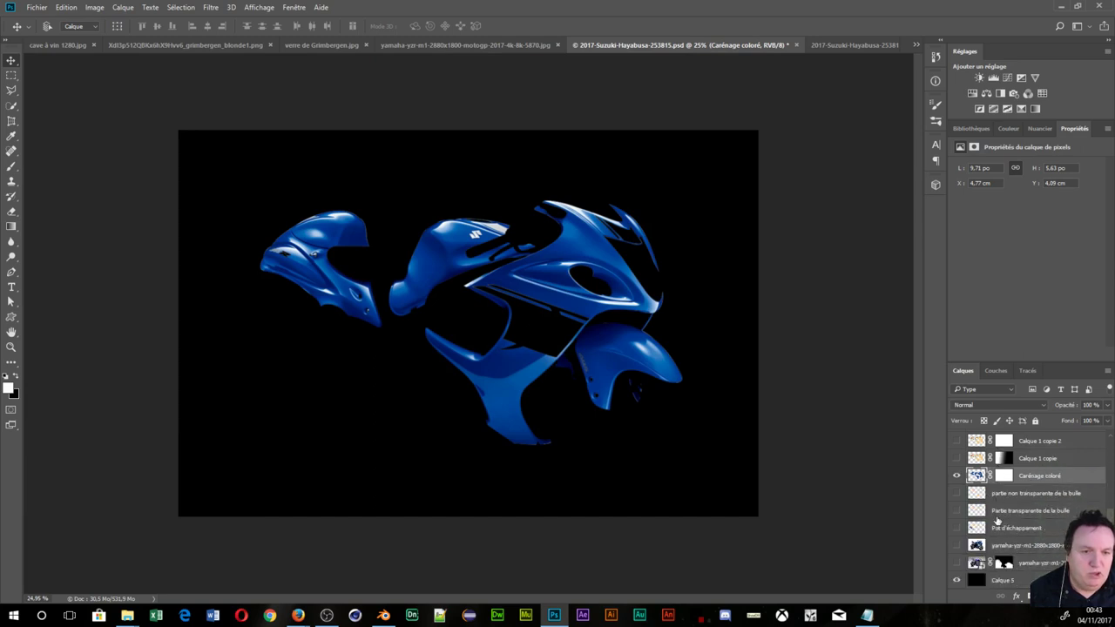
click(956, 511)
scroll(743, 322, up, 2)
scroll(710, 303, up, 2)
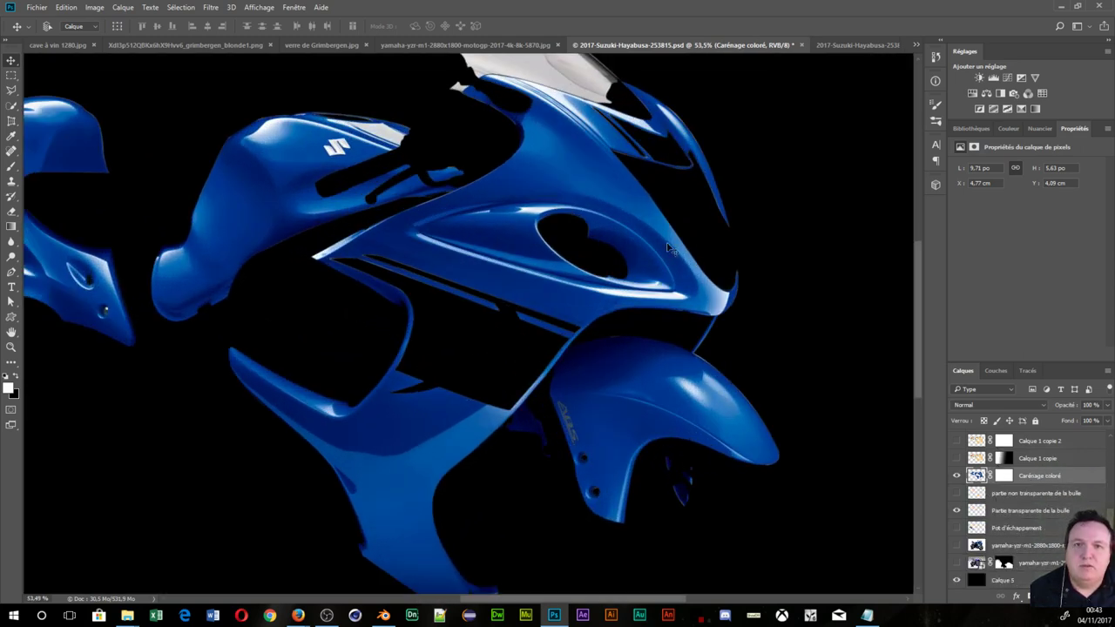
drag(437, 134, 382, 321)
scroll(475, 342, up, 2)
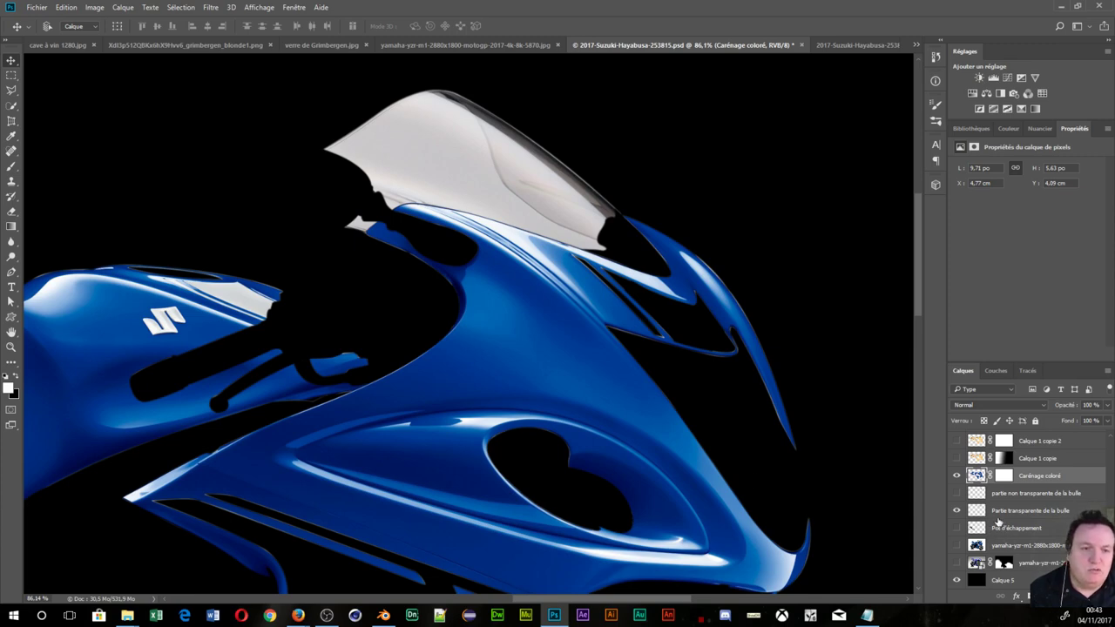
click(956, 493)
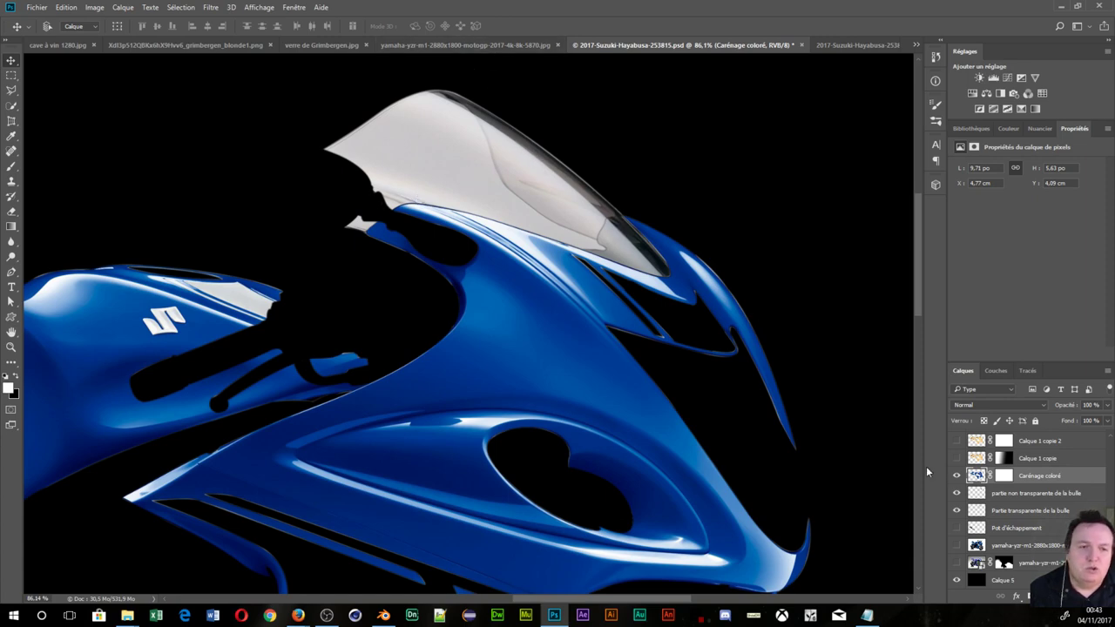
key(ctrl+plus)
scroll(1006, 492, down, 5)
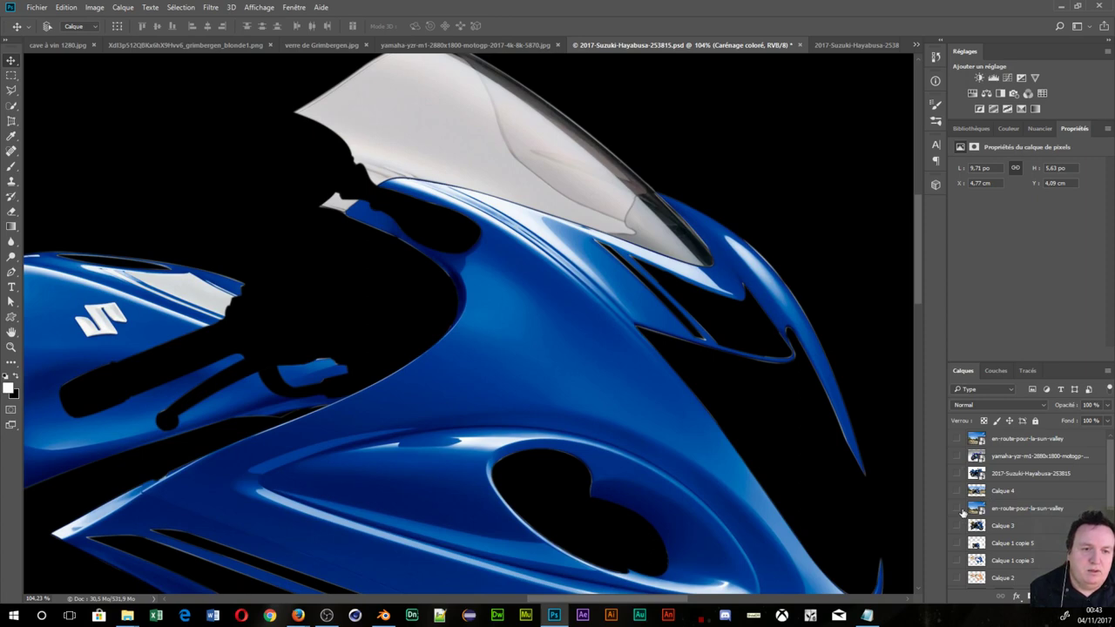
- Briefly check the sky layer Calque 4, then hide it and the Carénage coloré layer
click(957, 491)
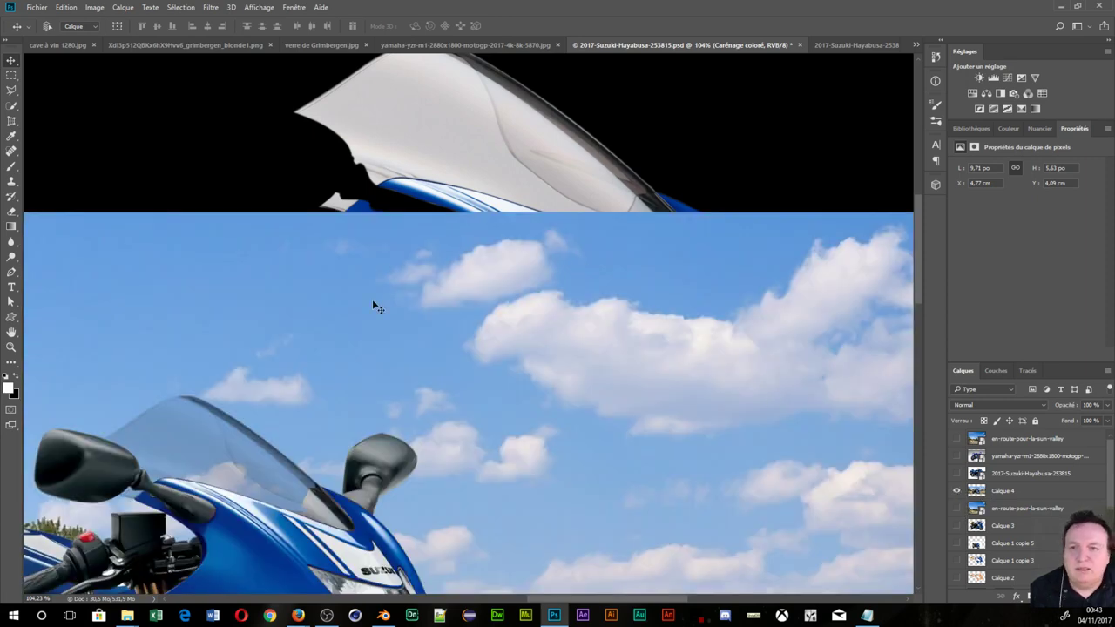
scroll(373, 303, down, 2)
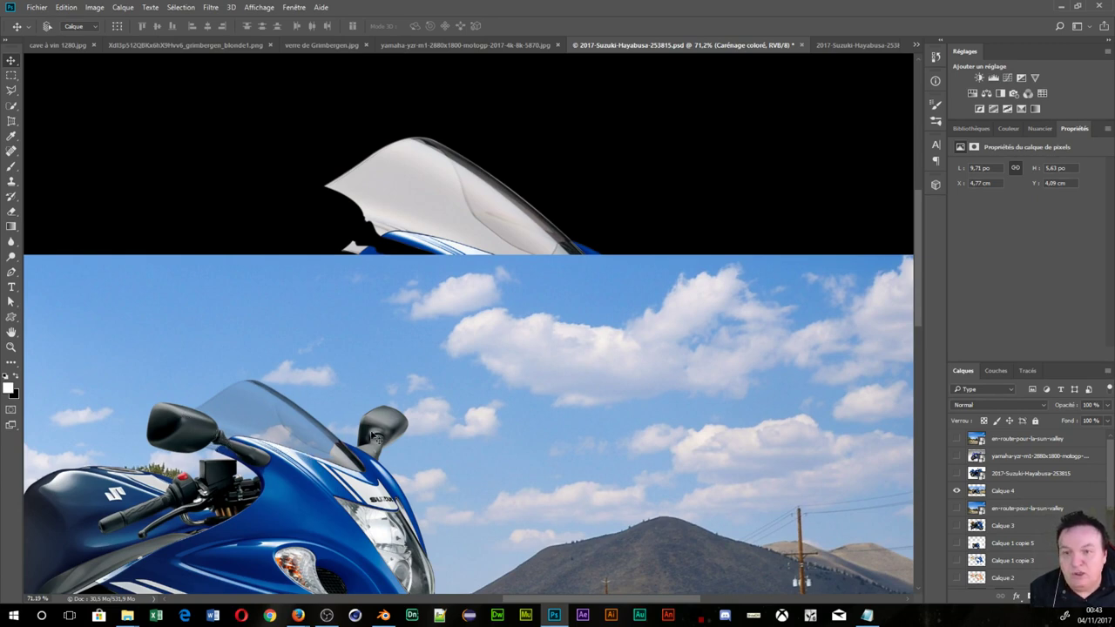
click(957, 493)
scroll(980, 521, down, 3)
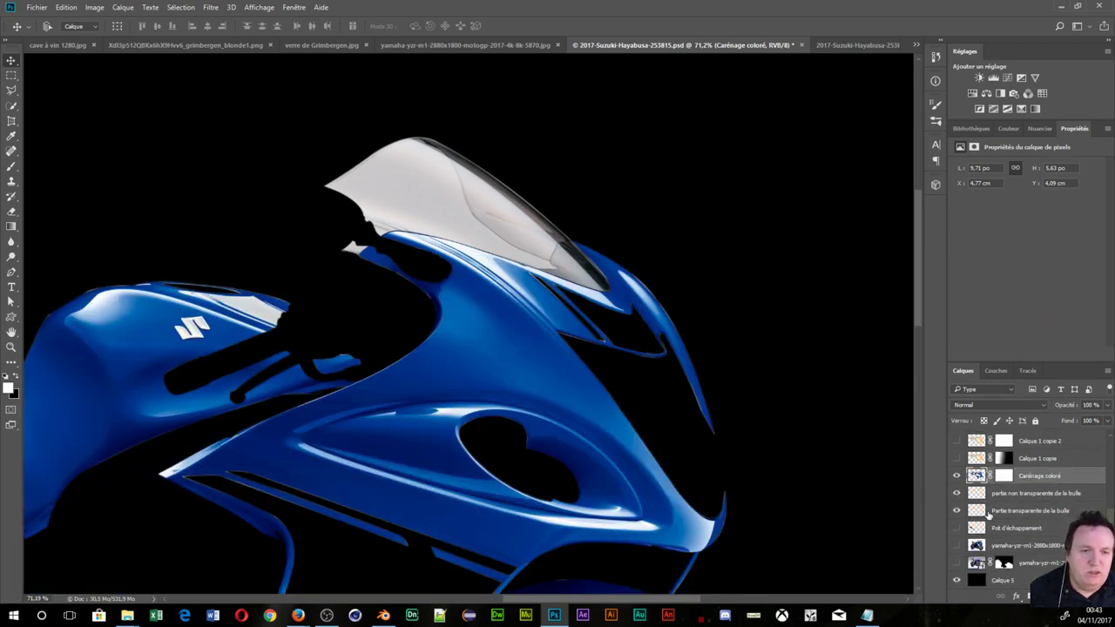
click(955, 475)
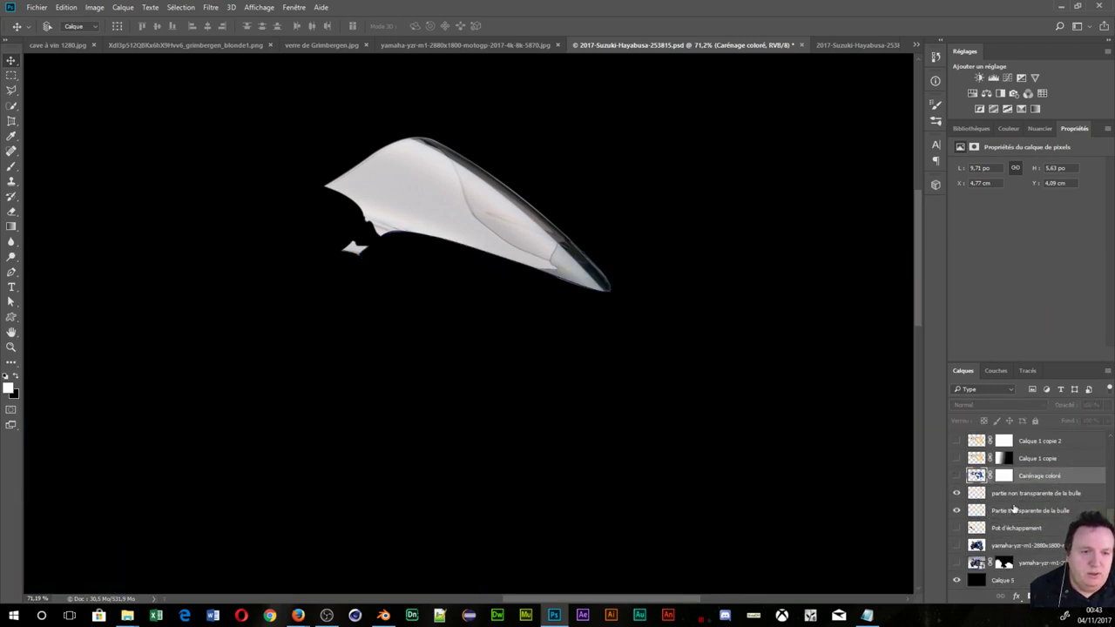
- Select both windscreen layers and shift them slightly down and right
click(1015, 511)
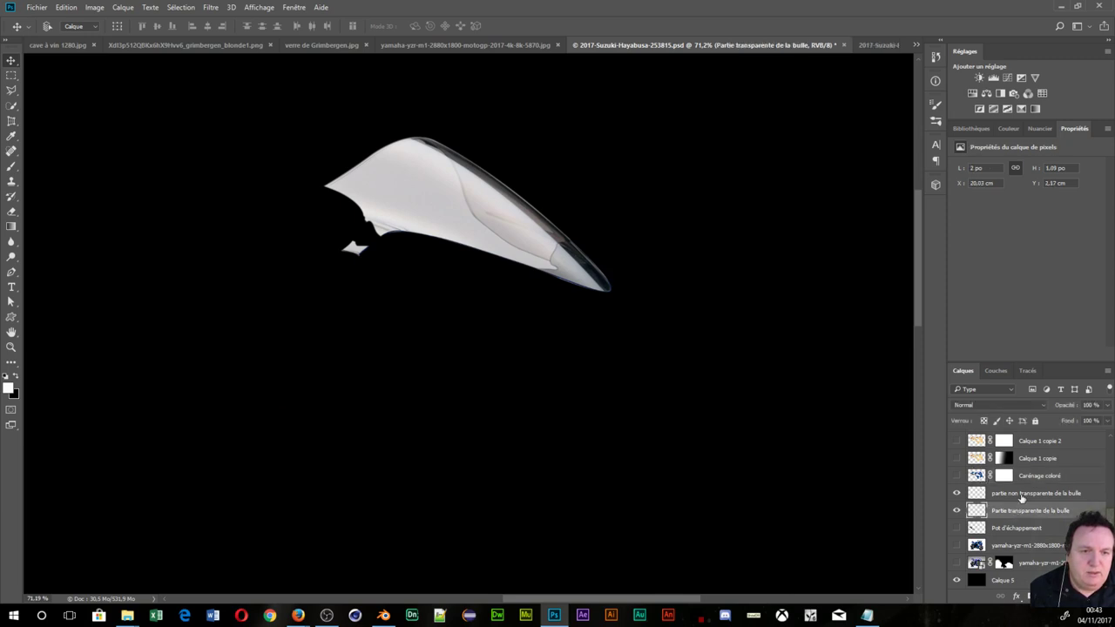
ctrl+click(1021, 493)
mouse_move(469, 239)
mouse_down()
mouse_move(484, 273)
mouse_move(913, 84)
mouse_move(908, 43)
mouse_move(511, 224)
mouse_up()
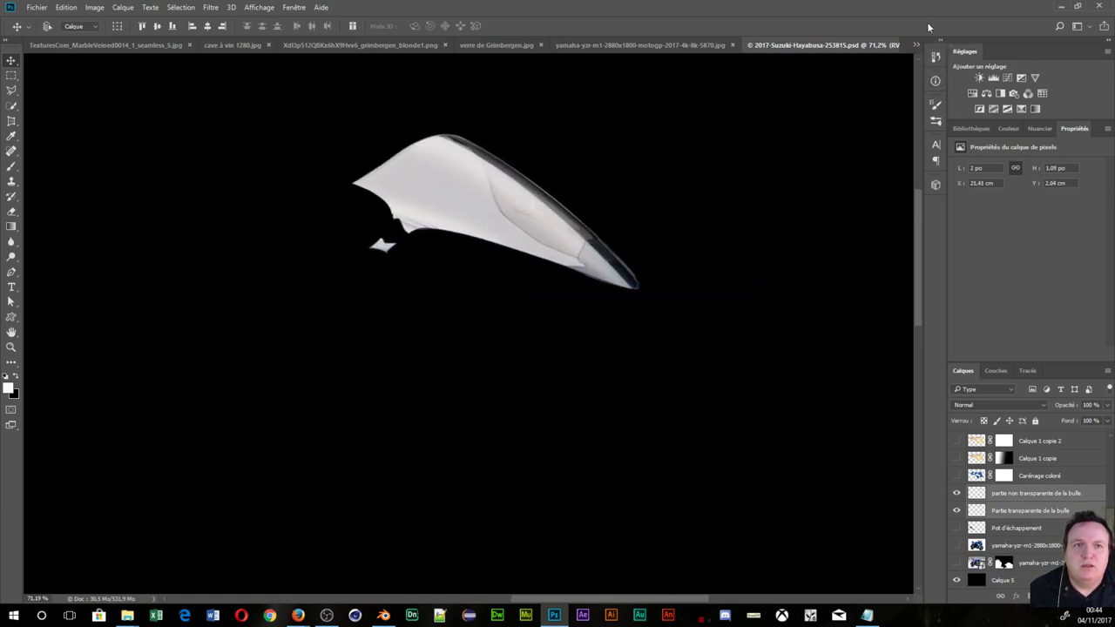
- Close the Grimbergen glass image unsaved and drag both windscreen layers into the Suzuki JPG
click(913, 45)
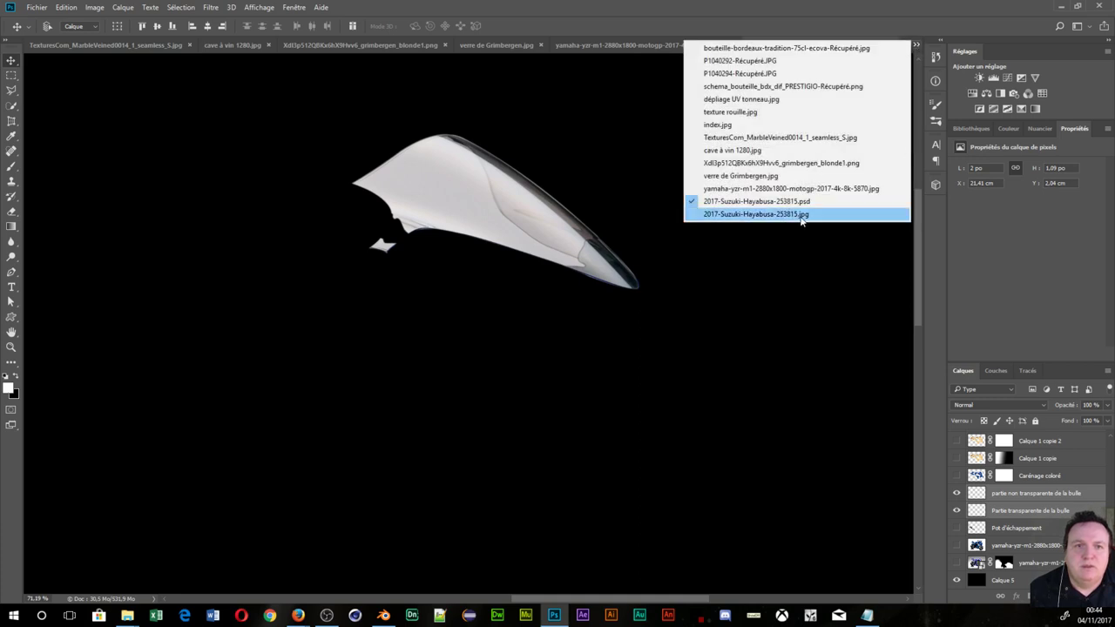
click(919, 46)
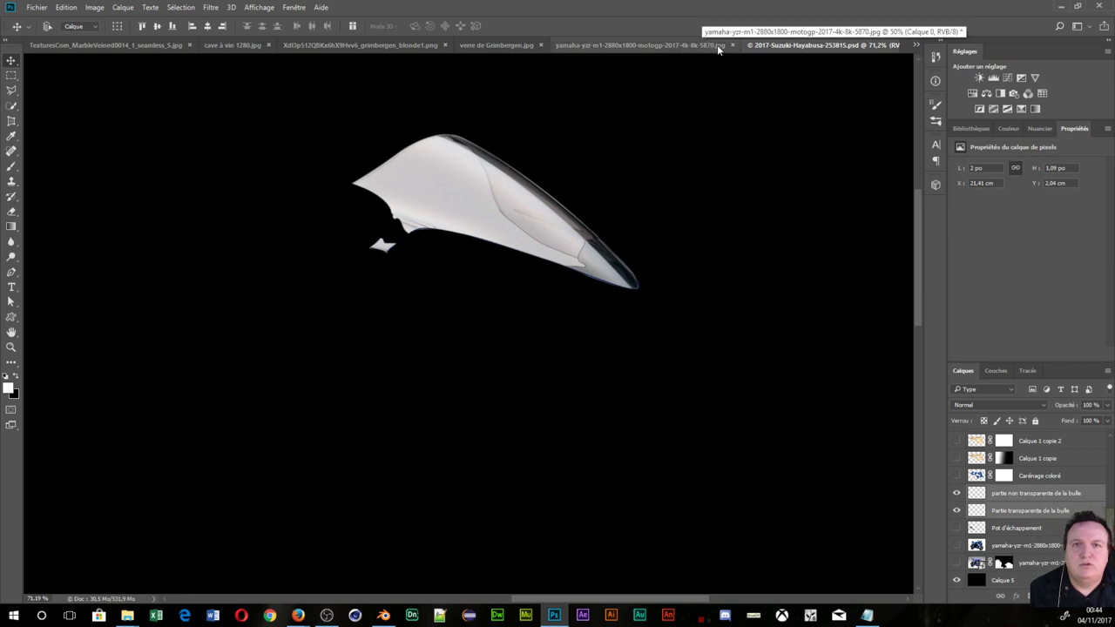
click(541, 45)
click(590, 228)
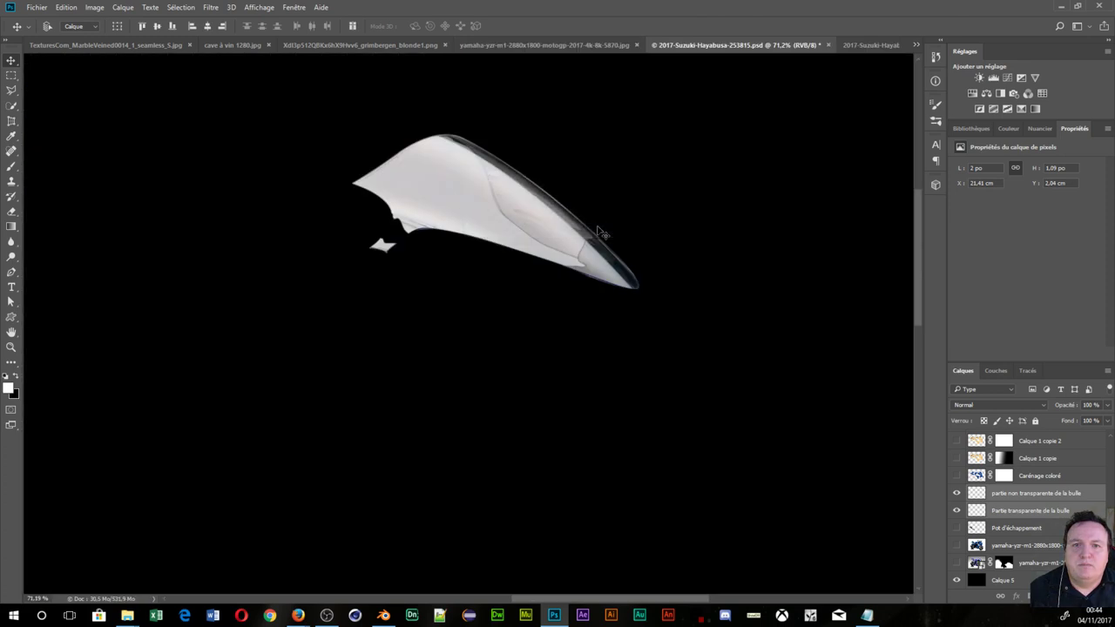
drag(463, 219, 871, 63)
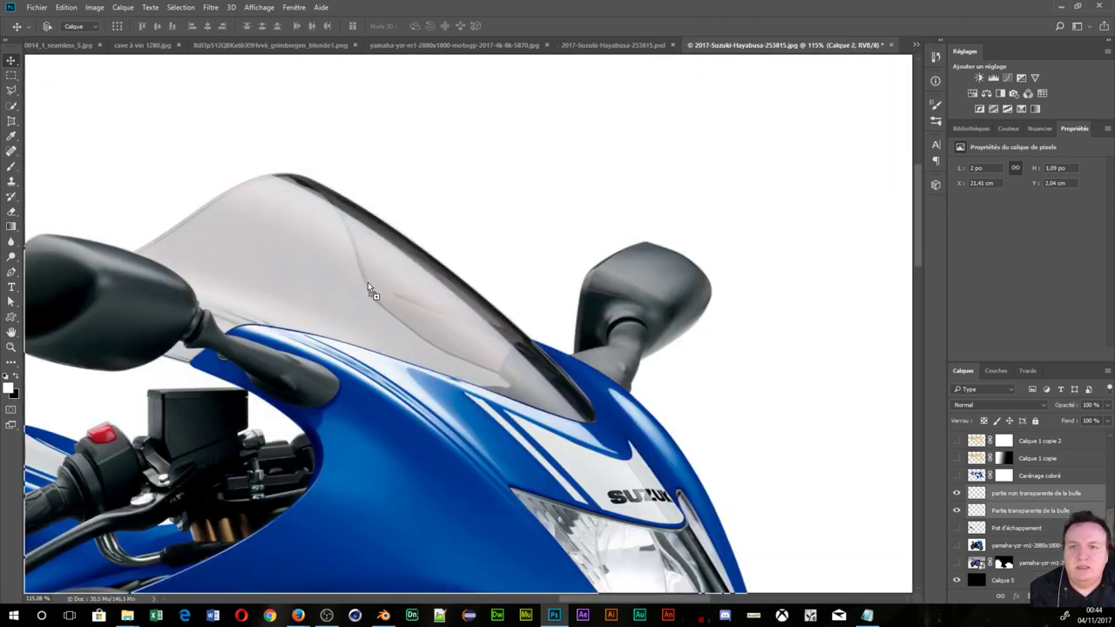
drag(870, 62, 381, 266)
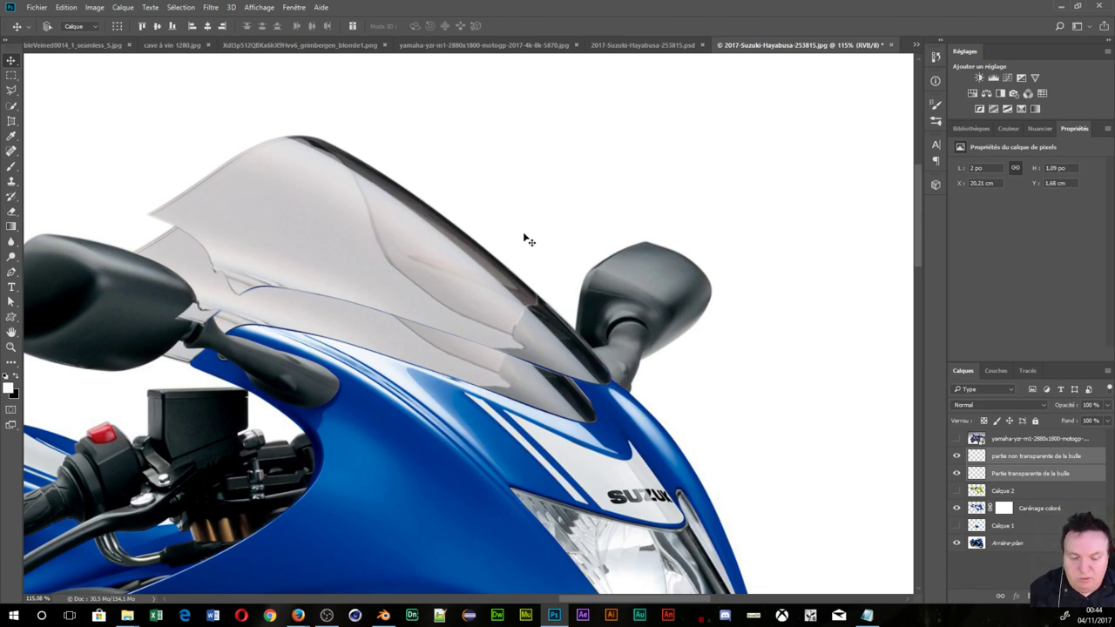
- Nudge the windscreen layers with the arrow keys until the windscreen sits on the fairing
key(Down)
key(Down)
key(Down)
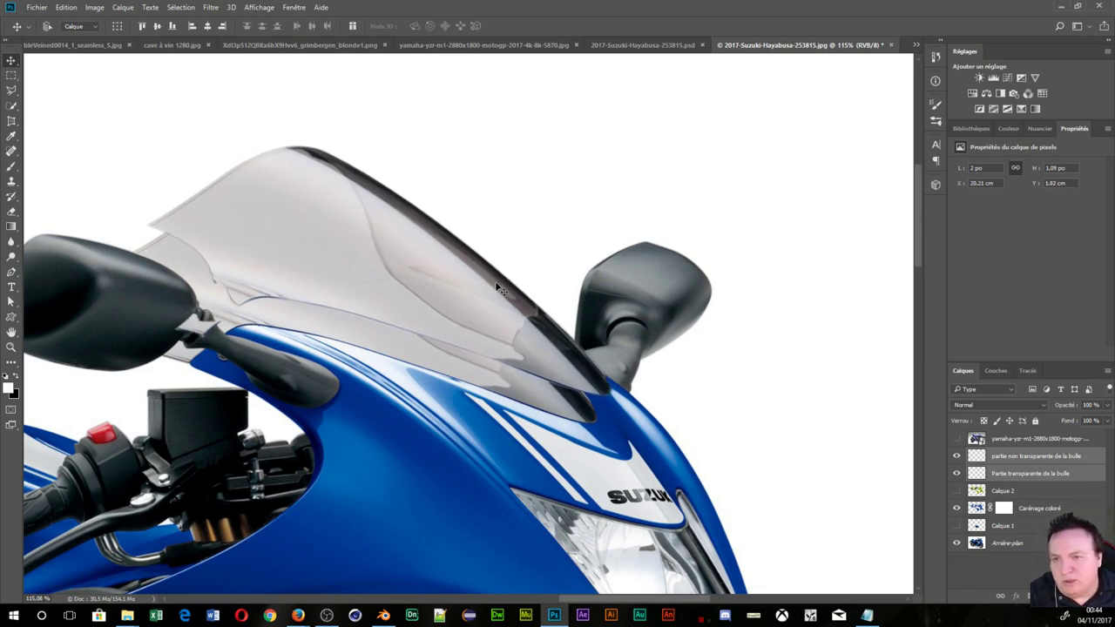
key(Down)
key(Down)
key(Down)
key(Down)
key(Down)
key(Down)
key(Down)
key(Down)
key(Down)
key(Down)
key(Down)
key(Down)
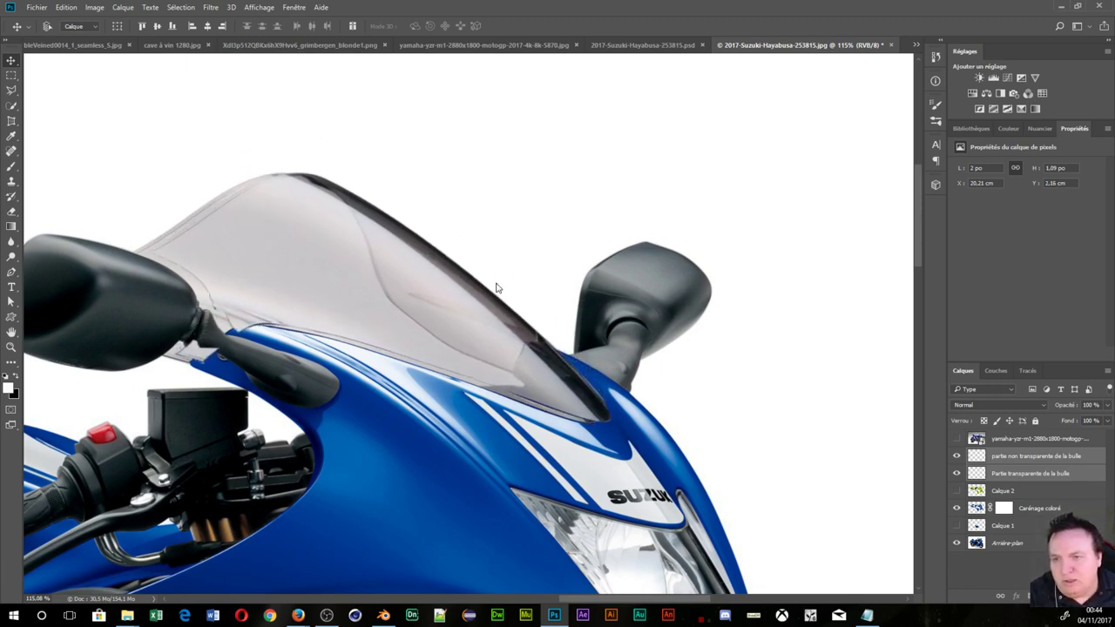
key(Down)
key(Down)
key(Down)
key(Down)
key(Down)
key(Down)
key(Left)
key(Left)
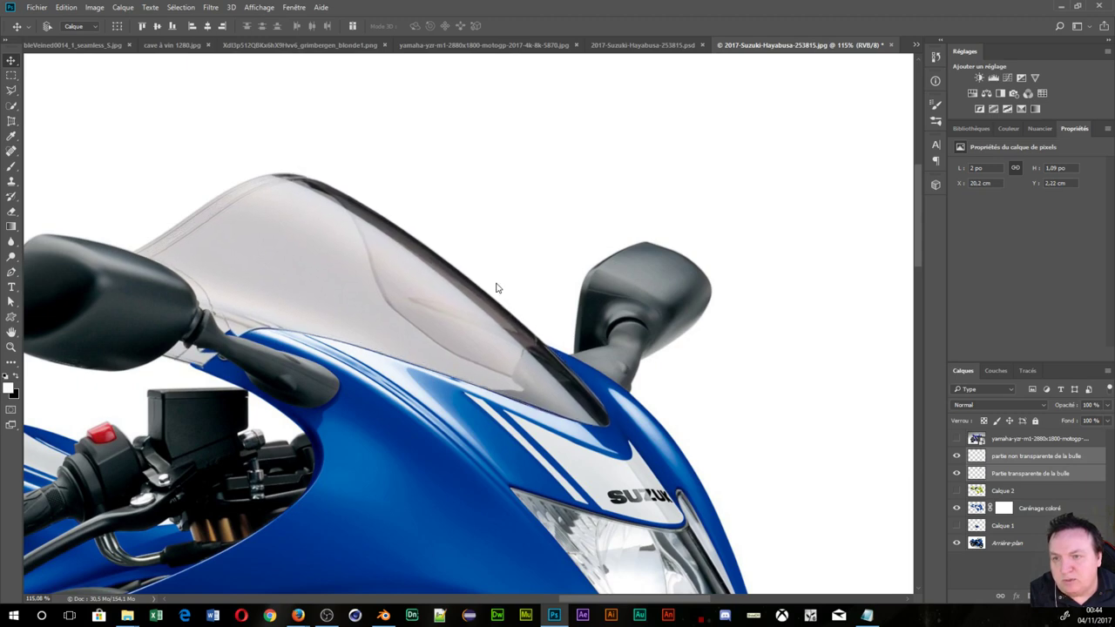
key(Left)
key(Left)
key(Left)
key(Left)
key(Left)
key(Left)
key(Left)
key(Left)
key(Left)
key(Left)
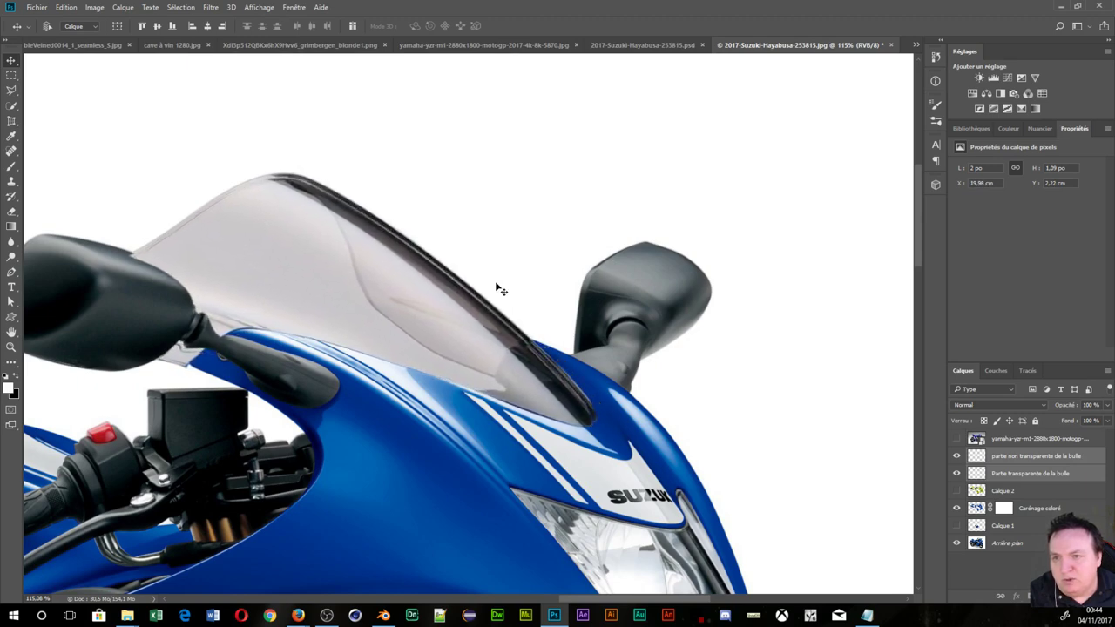
key(Up)
key(Left)
key(Right)
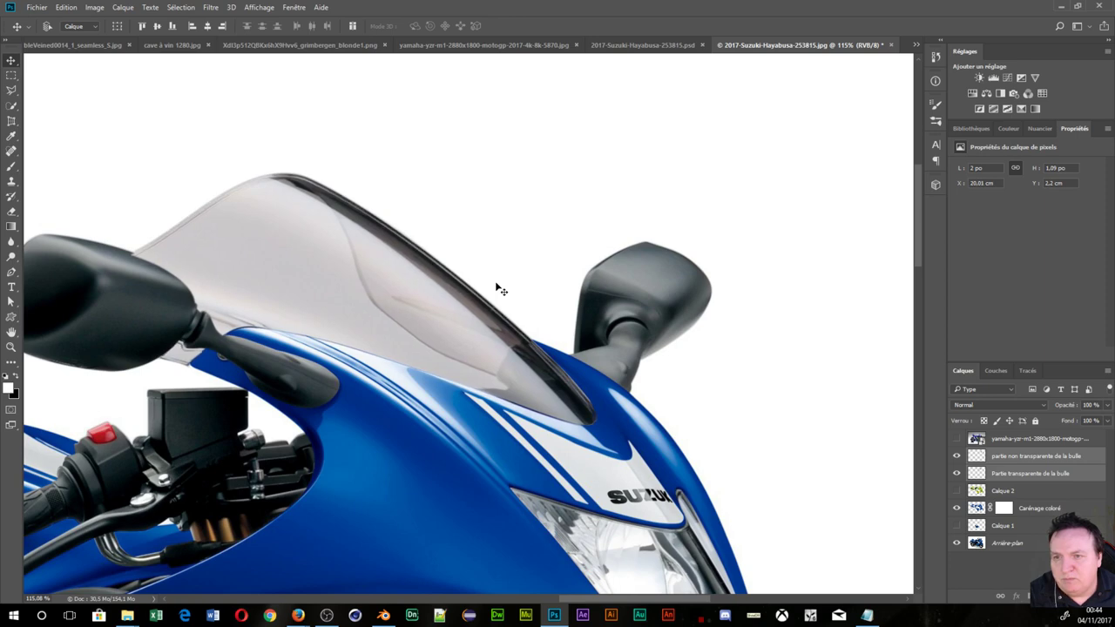
key(Right)
key(Up)
key(Up)
key(Right)
key(Up)
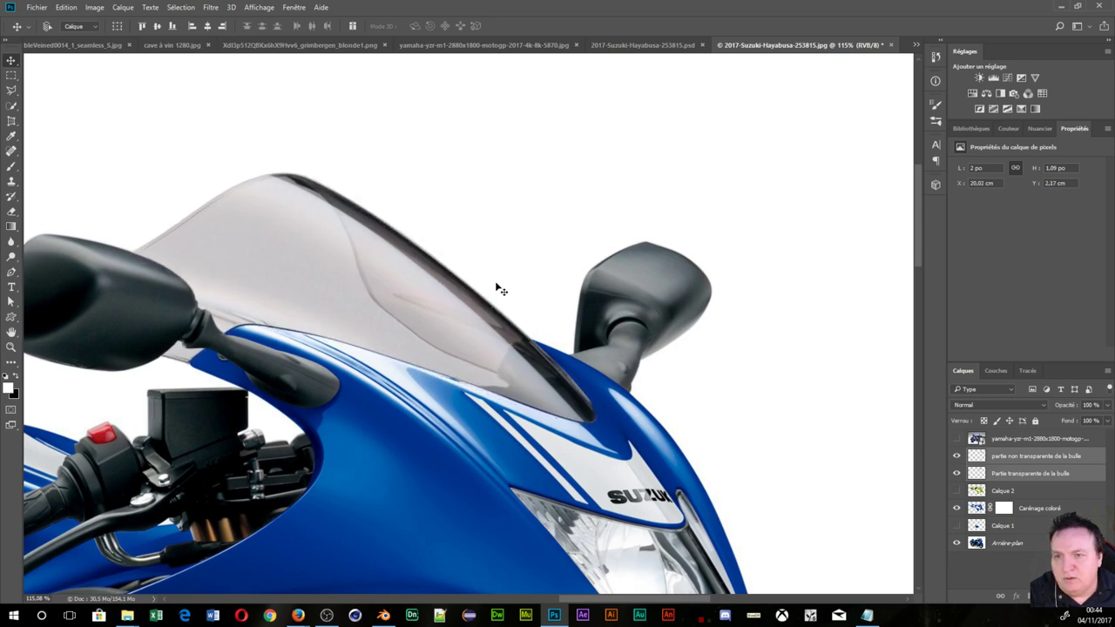
key(Up)
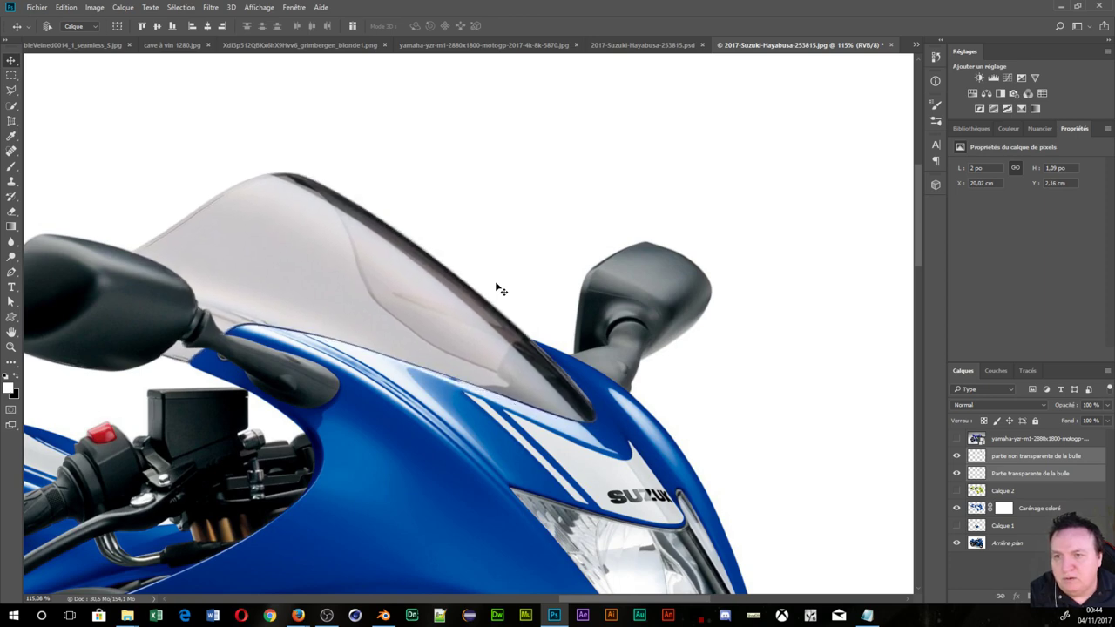
key(Down)
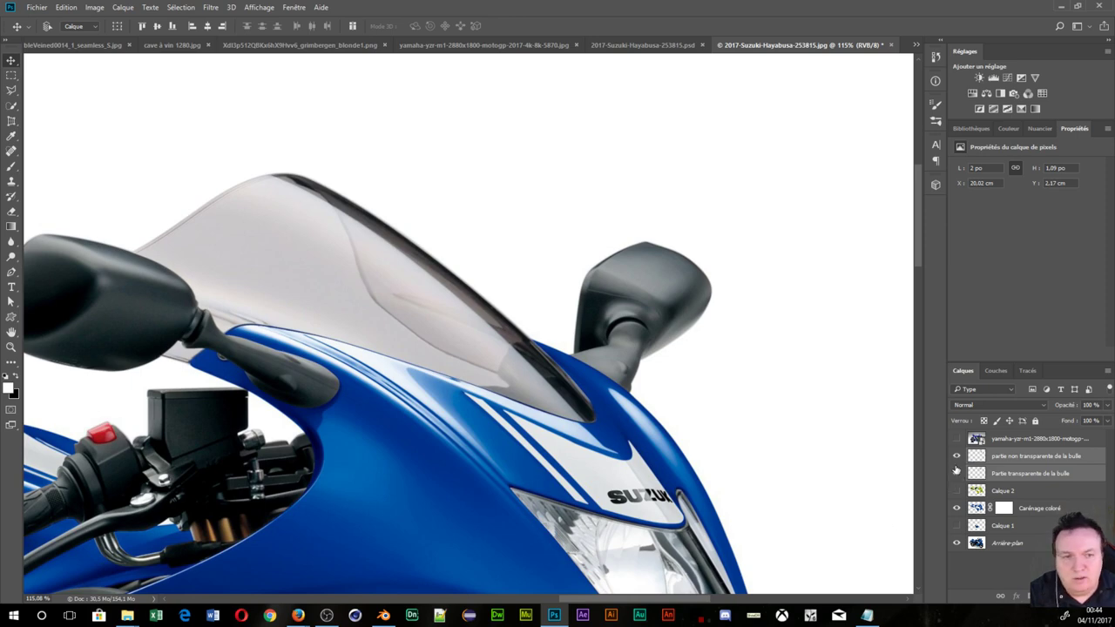
- Compare the windscreen with its opaque part shown and hidden, ending with it shown
click(956, 472)
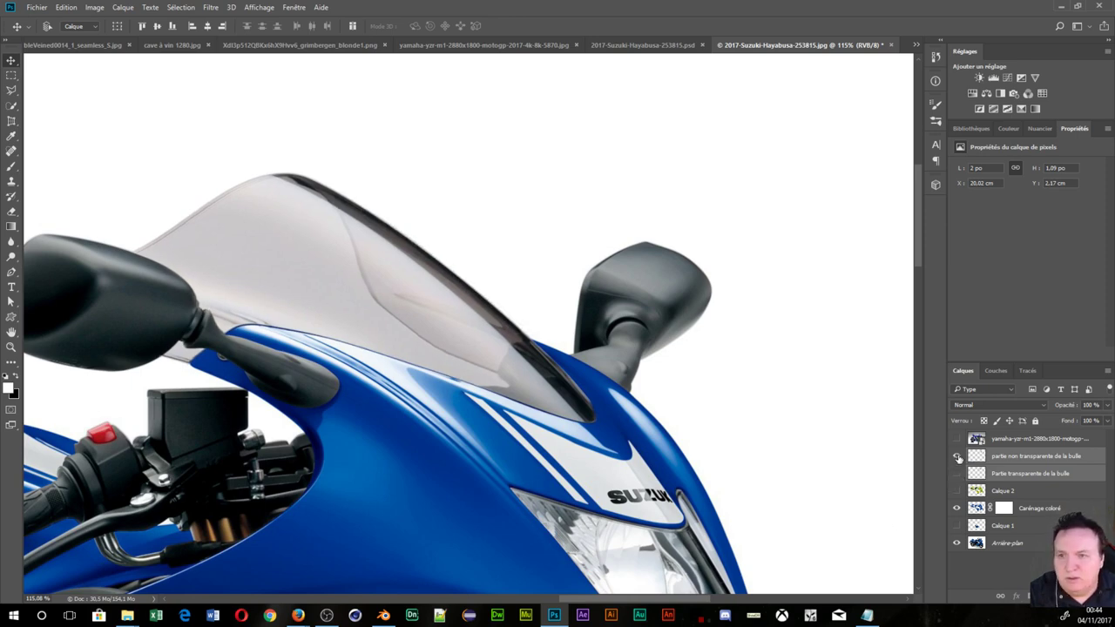
click(957, 456)
click(958, 457)
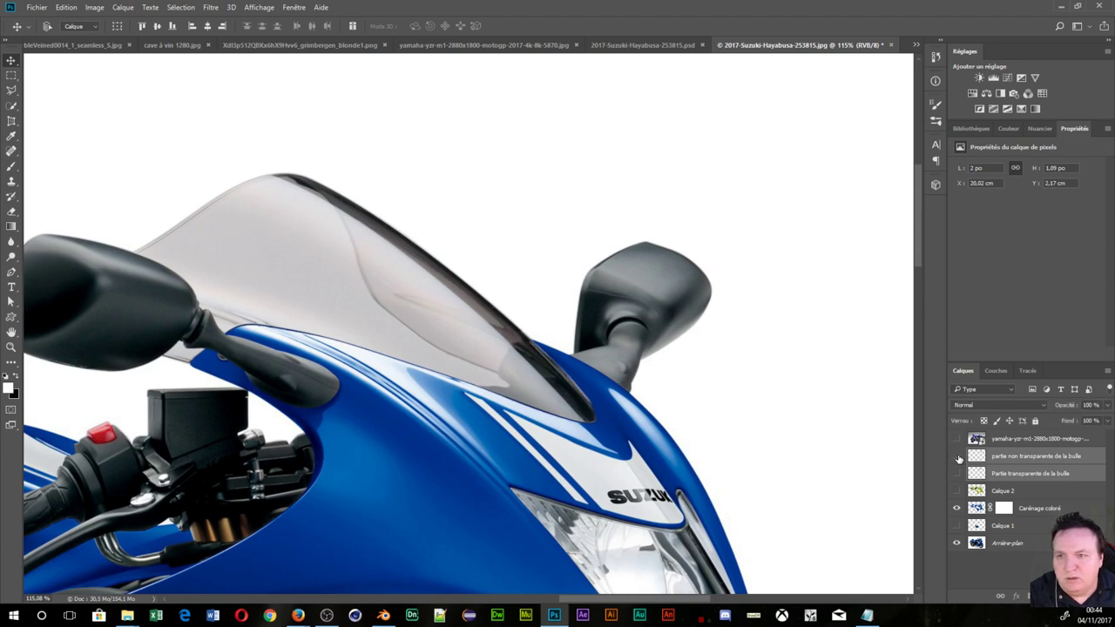
click(958, 456)
click(958, 456)
click(958, 456)
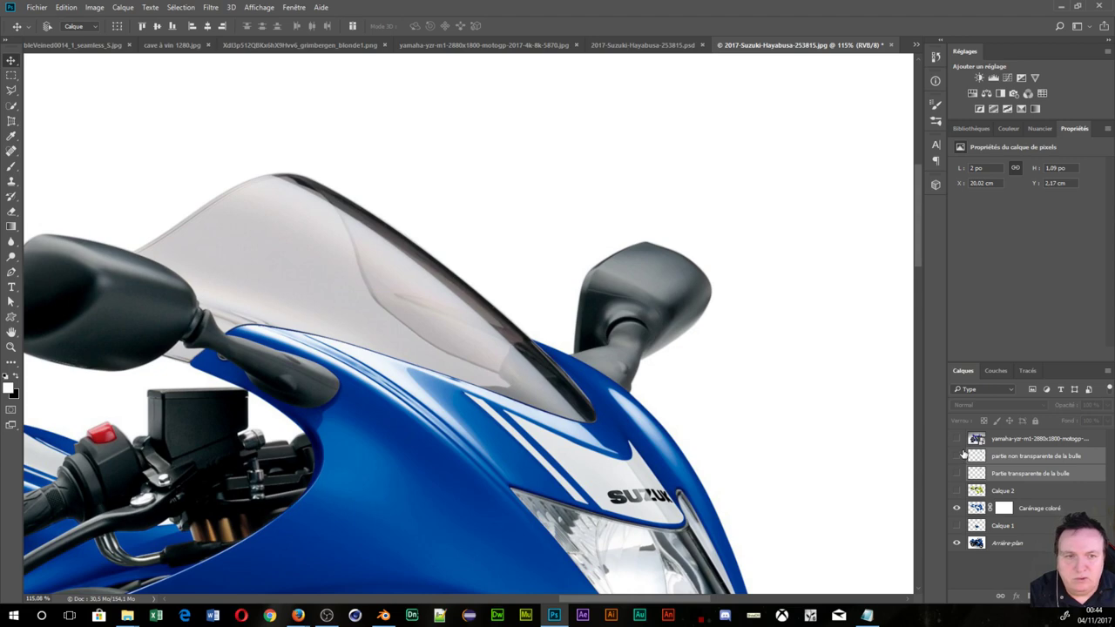
click(958, 456)
click(958, 456)
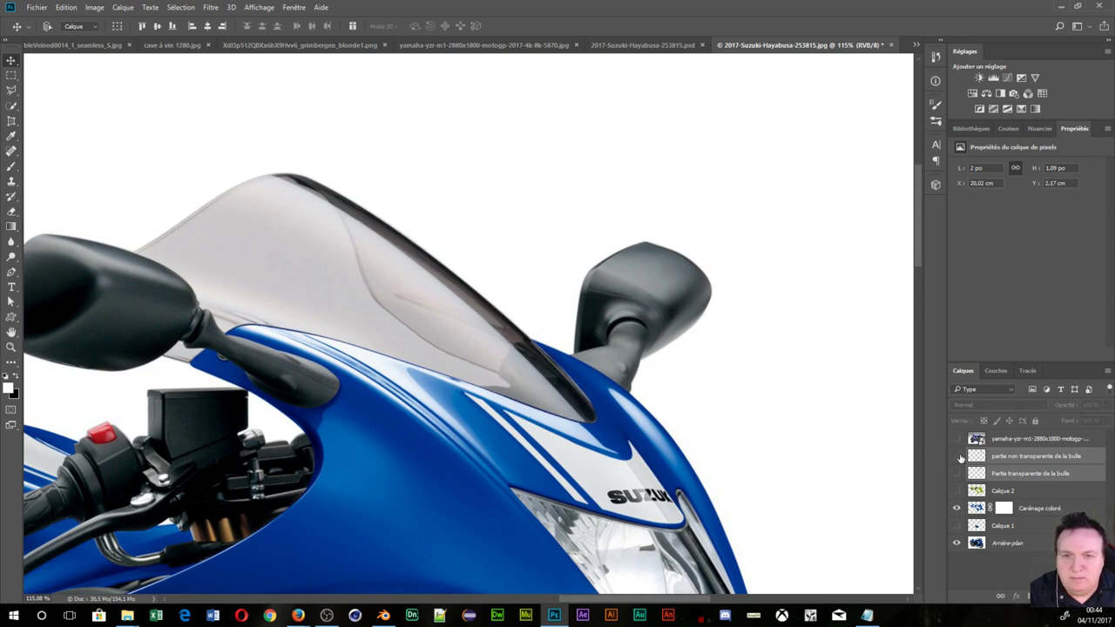
click(958, 457)
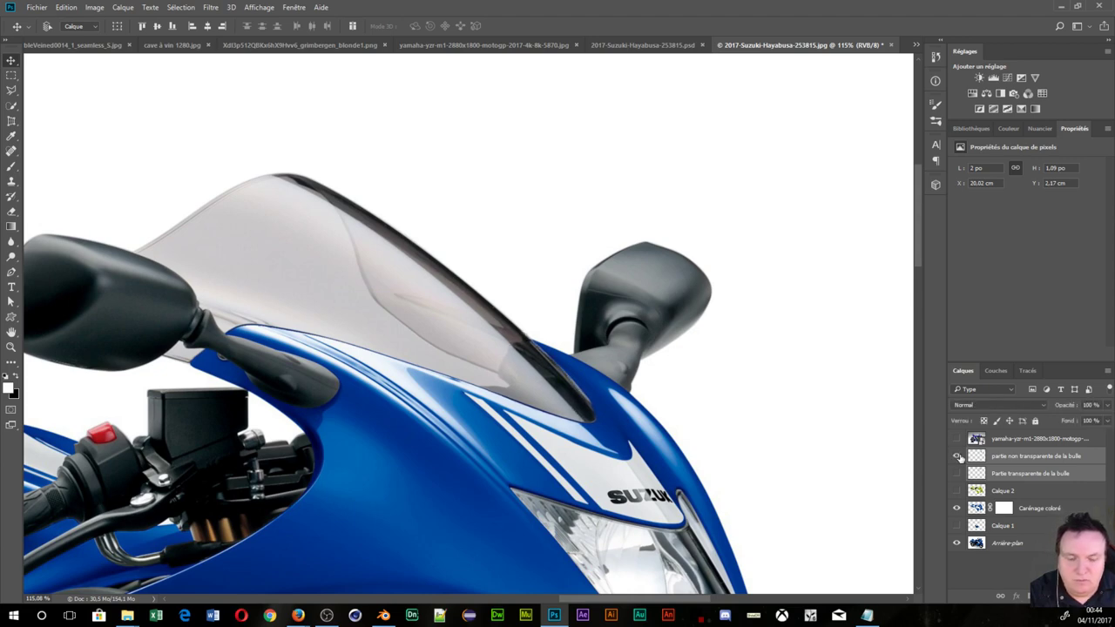
click(958, 456)
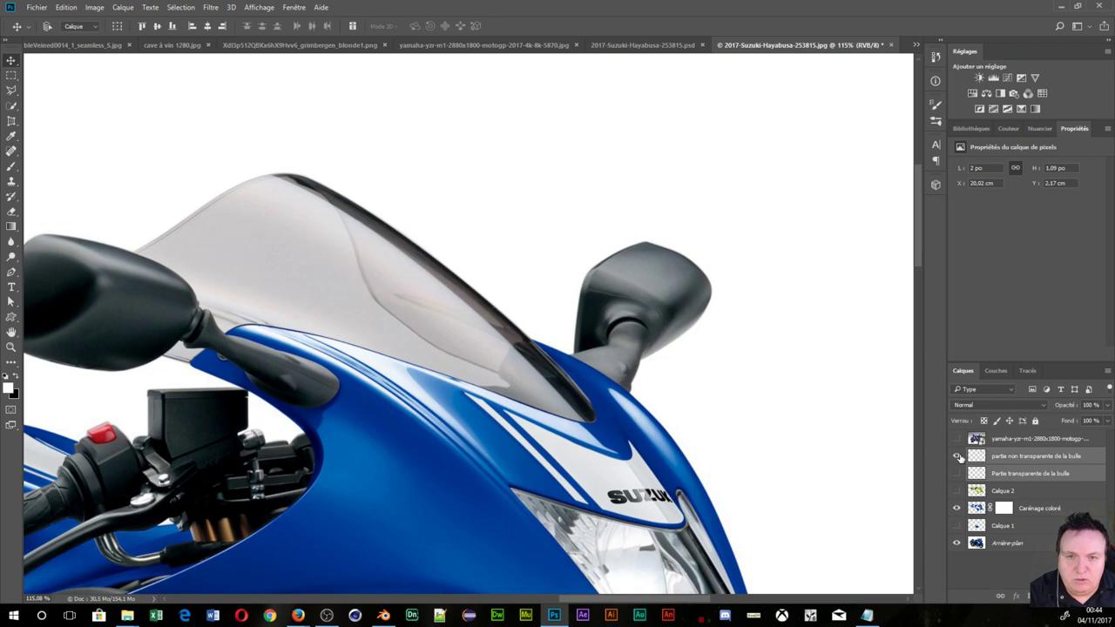
click(958, 457)
click(958, 456)
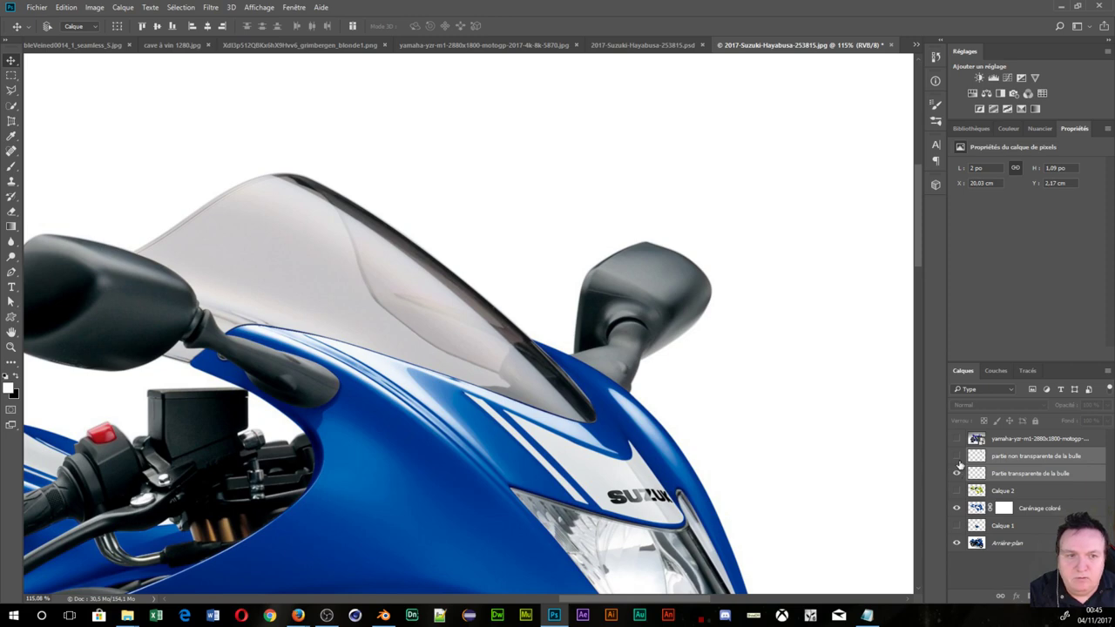
click(958, 456)
- Zoom out, glance at the Image menu, and select the opaque windscreen layer
scroll(627, 331, down, 3)
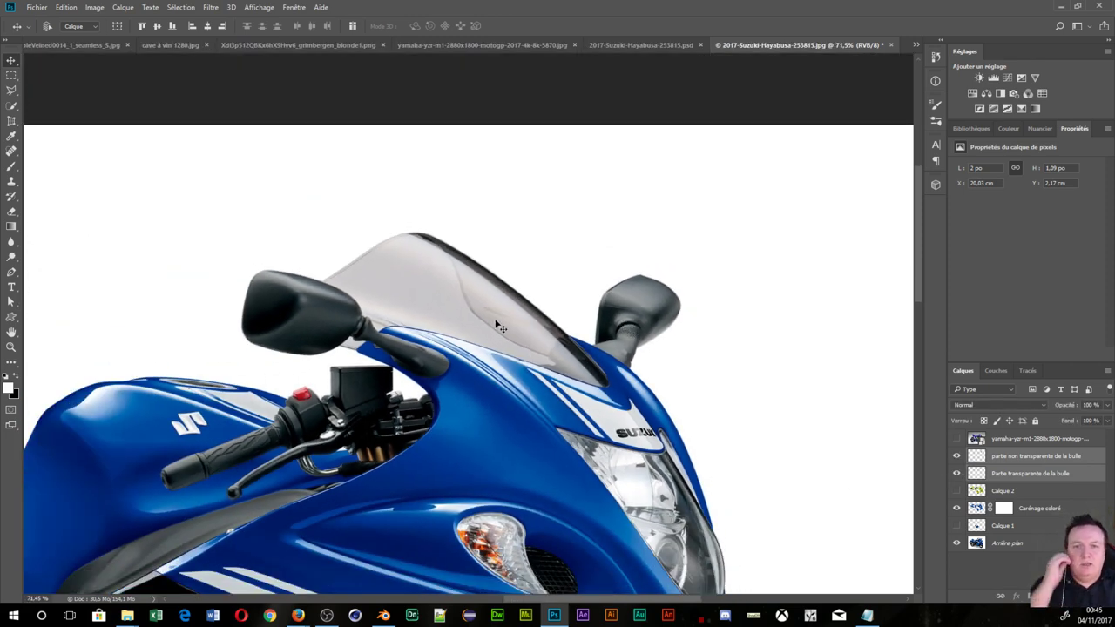
scroll(497, 326, down, 1)
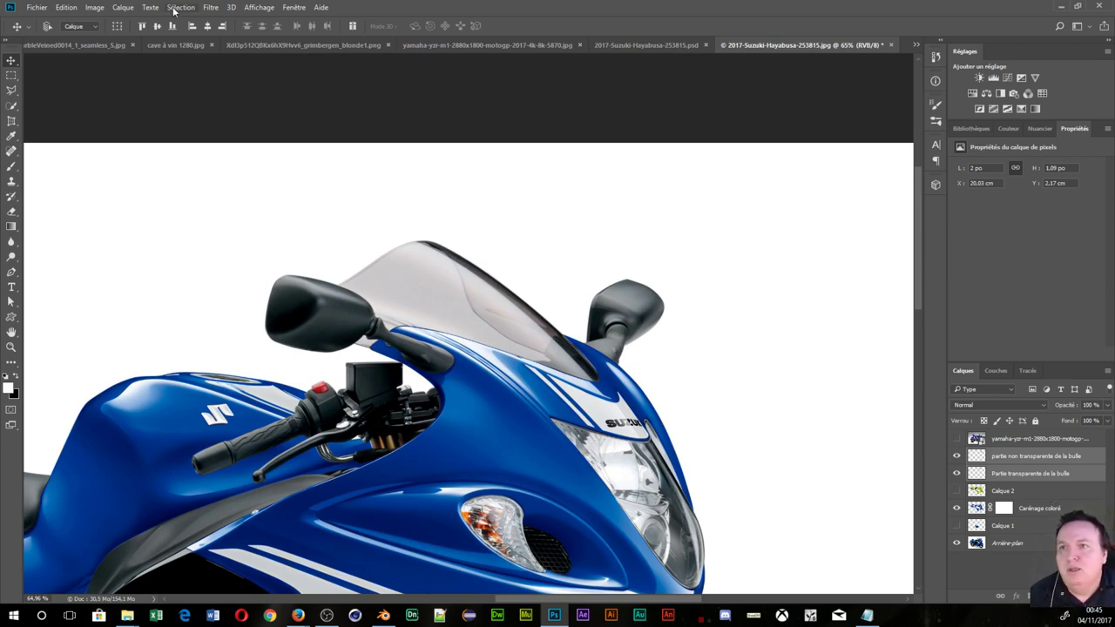
click(94, 7)
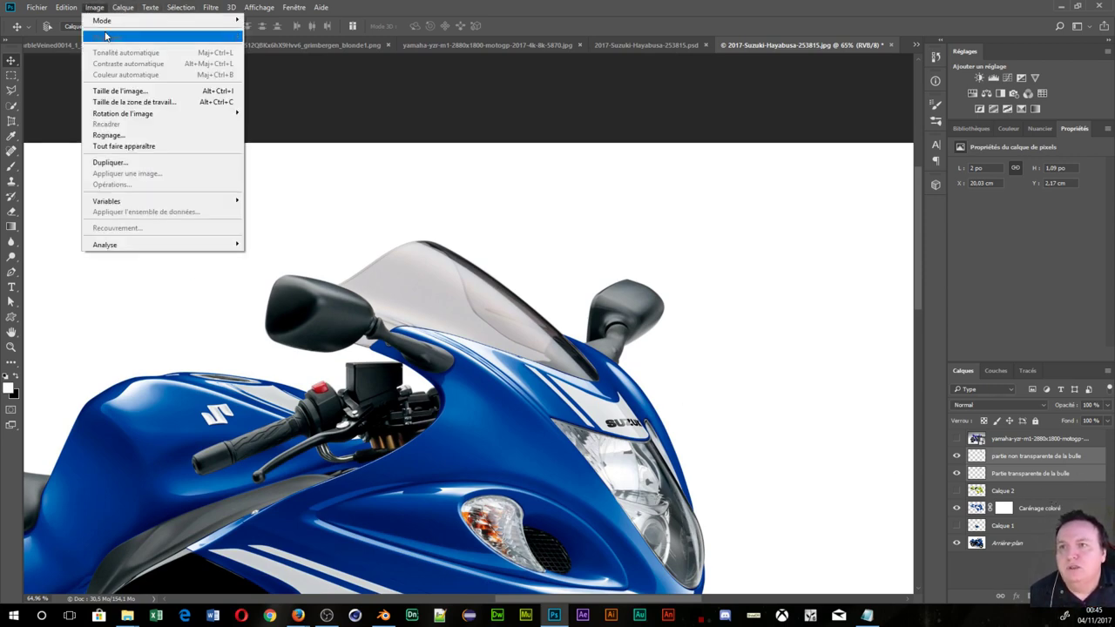
key(Escape)
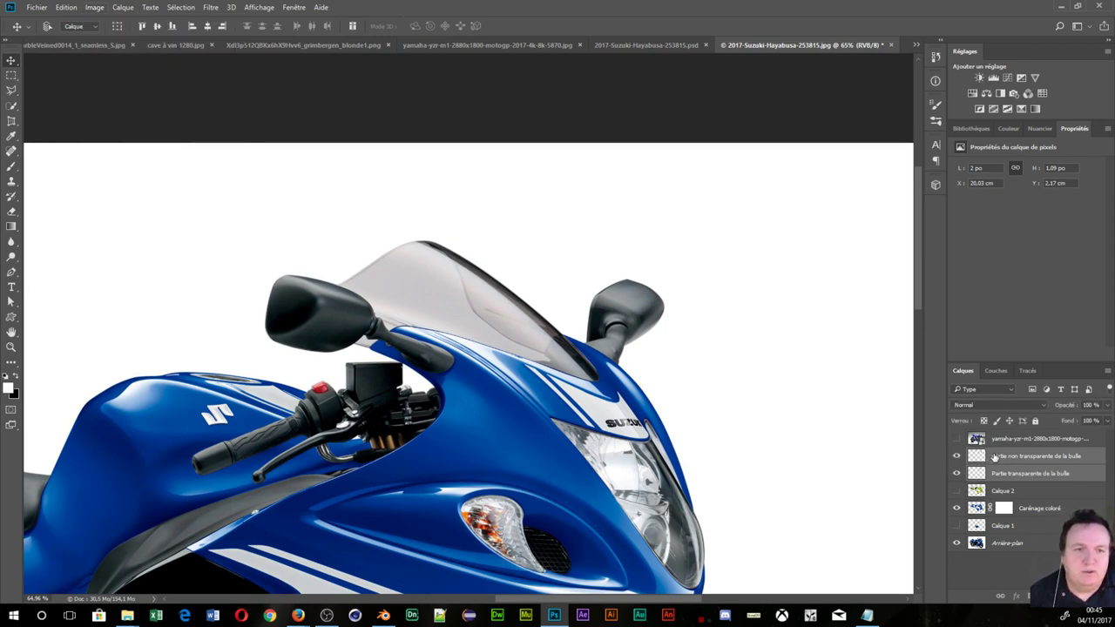
click(994, 457)
- Try a Teinte/Saturation hue shift on the opaque windscreen layer, then cancel it
click(96, 9)
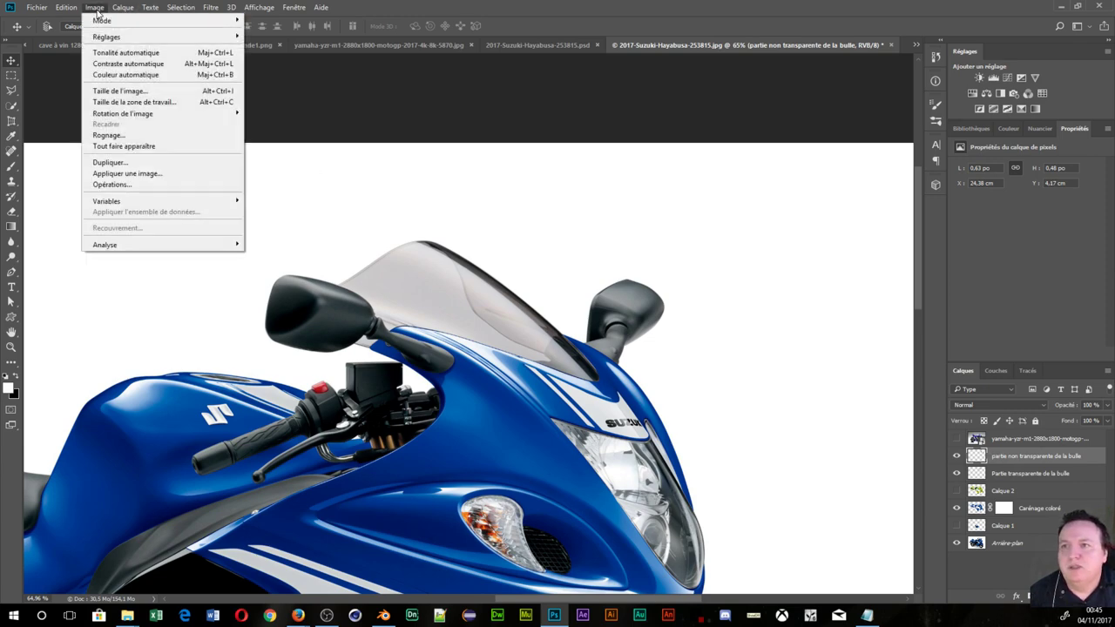
click(365, 97)
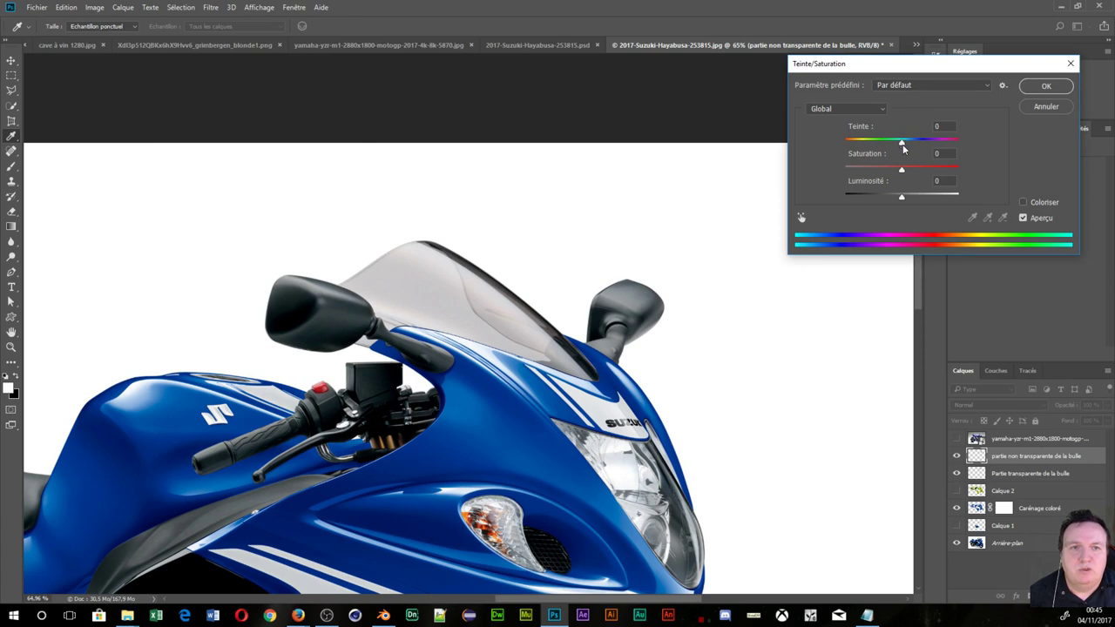
mouse_move(902, 149)
mouse_down()
mouse_move(946, 155)
mouse_move(916, 165)
mouse_move(916, 179)
mouse_move(950, 142)
mouse_up()
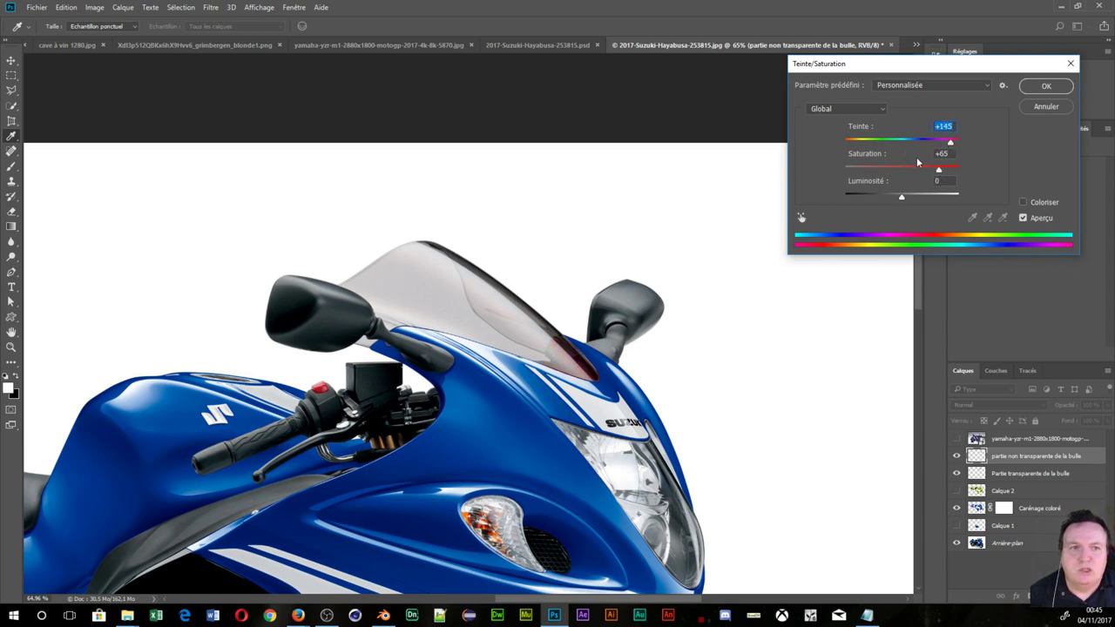
click(1046, 108)
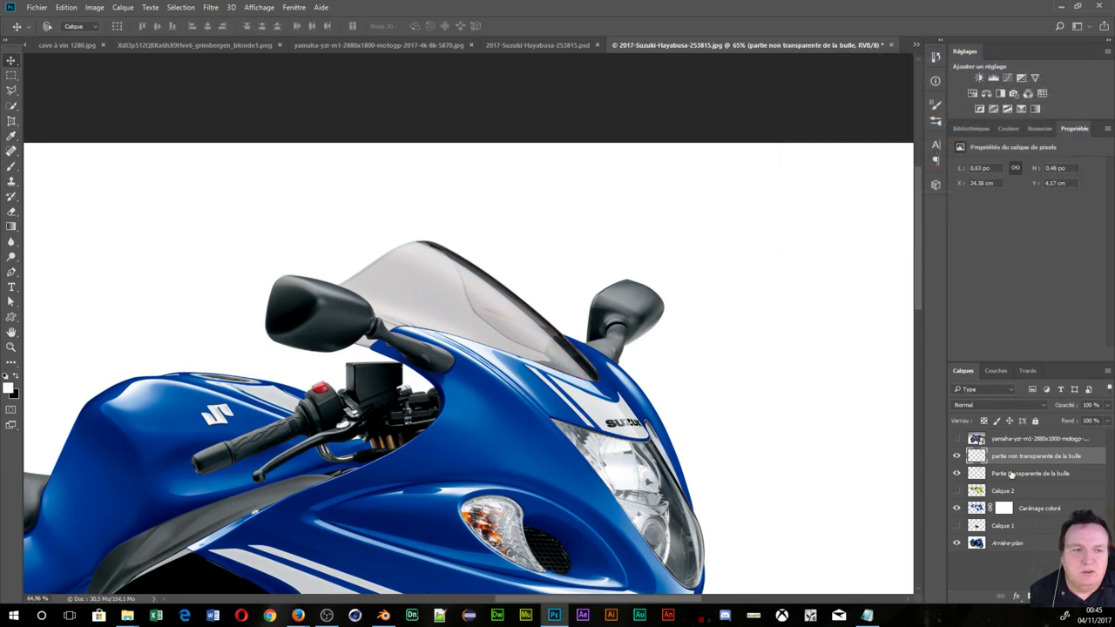
- Select the transparent windscreen layer and dismiss Colour Balance without applying it
click(1012, 475)
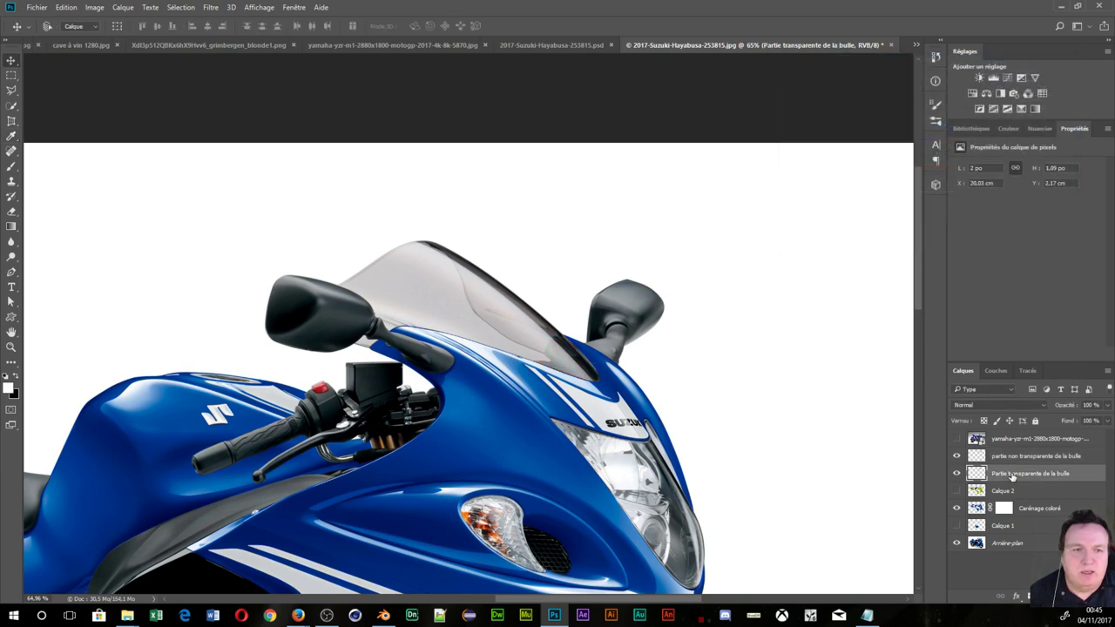
click(93, 7)
mouse_move(106, 37)
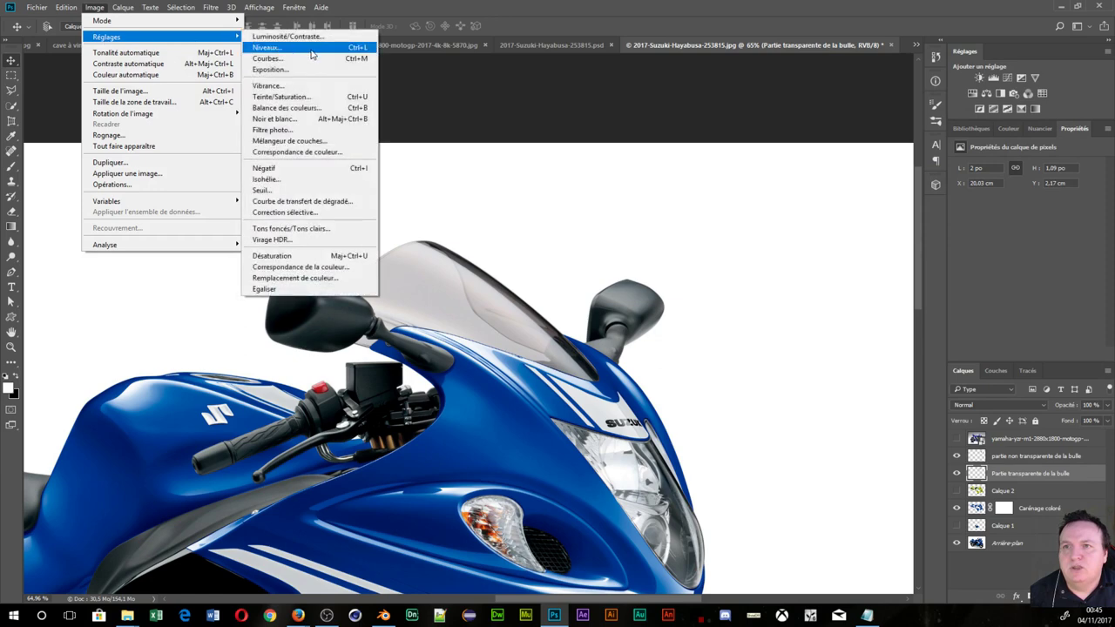
click(287, 107)
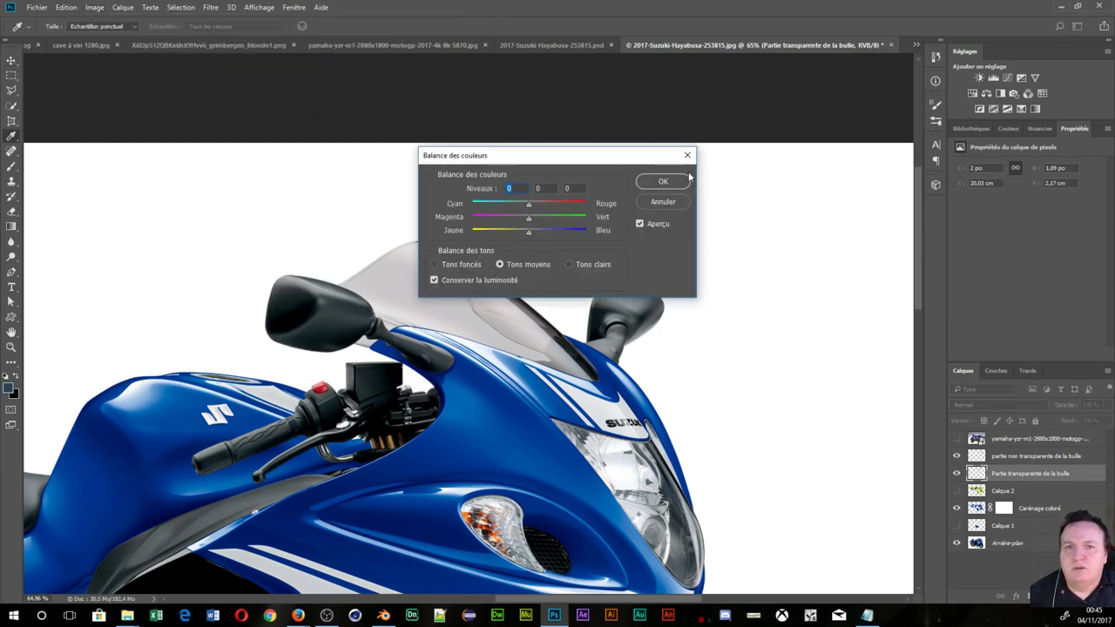
click(663, 201)
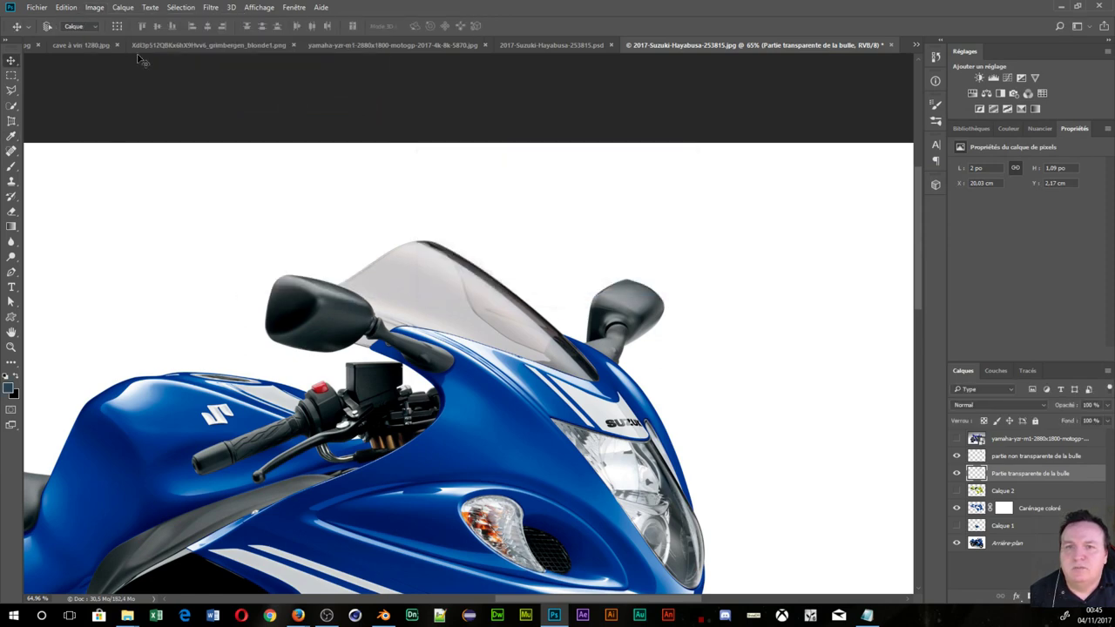
- Apply Teinte/Saturation with Teinte +145 and Saturation +65 to the transparent windscreen layer
click(95, 7)
mouse_move(139, 91)
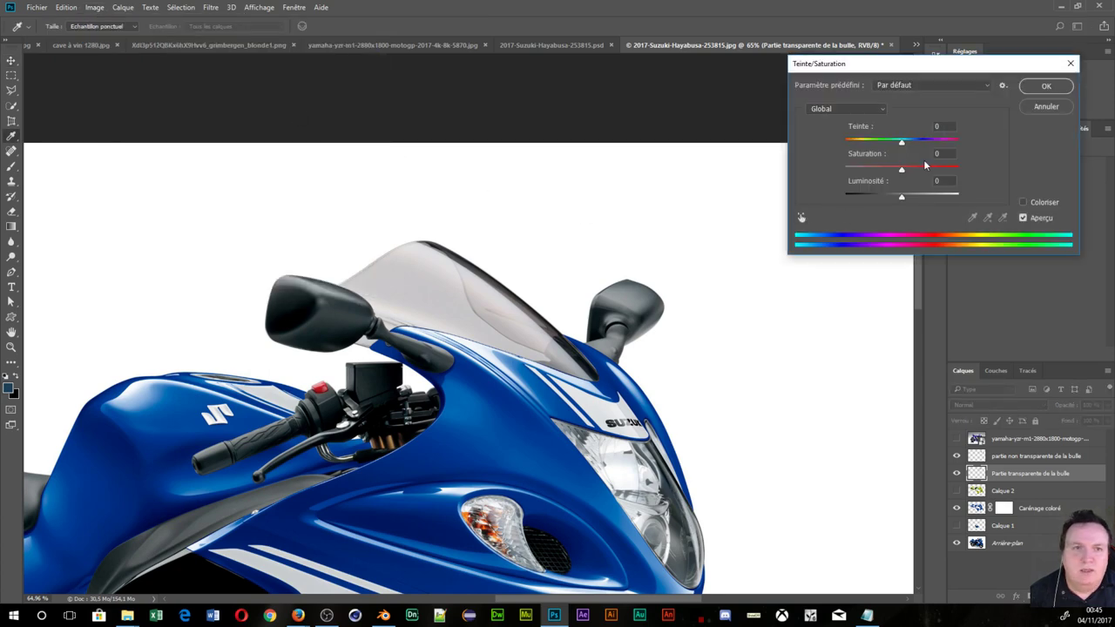
drag(902, 142, 949, 145)
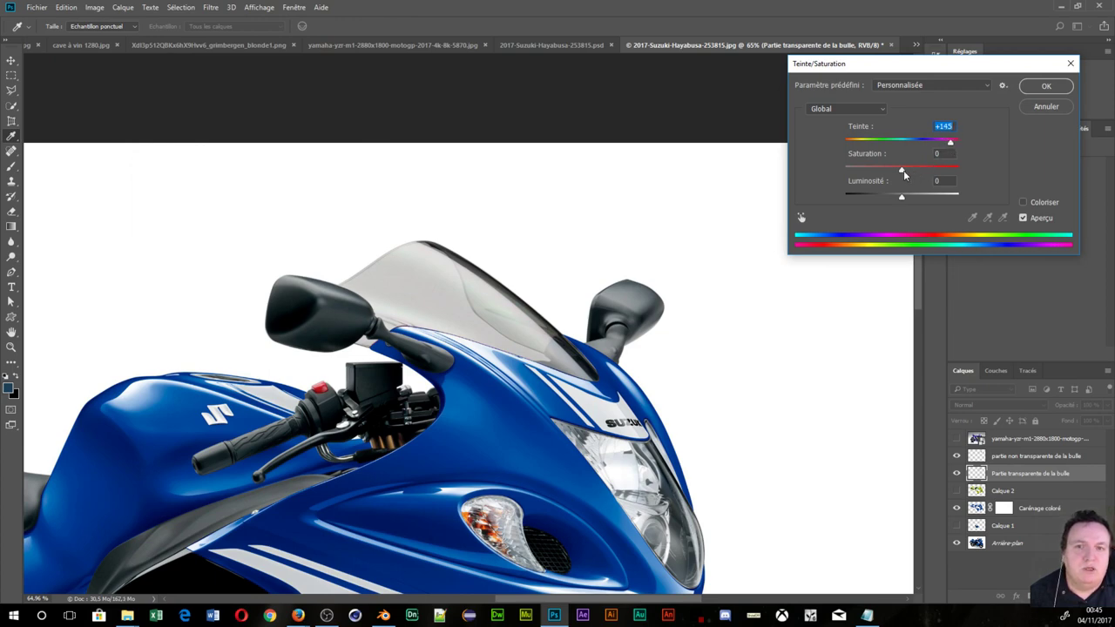
drag(901, 169, 938, 183)
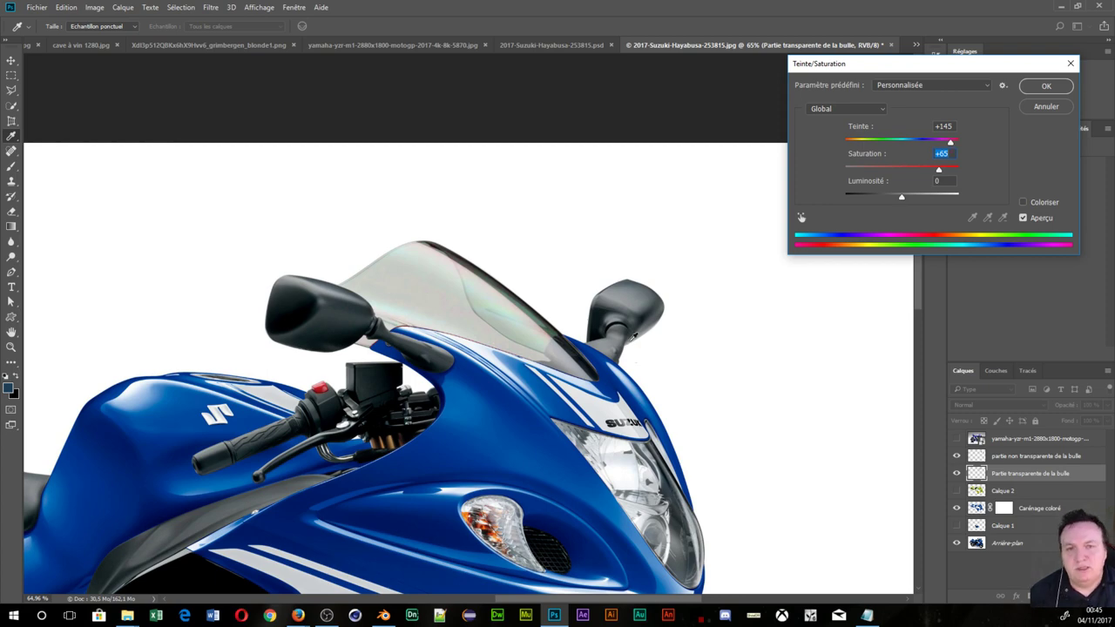
click(1046, 86)
key(v)
scroll(644, 383, down, 3)
scroll(600, 418, down, 2)
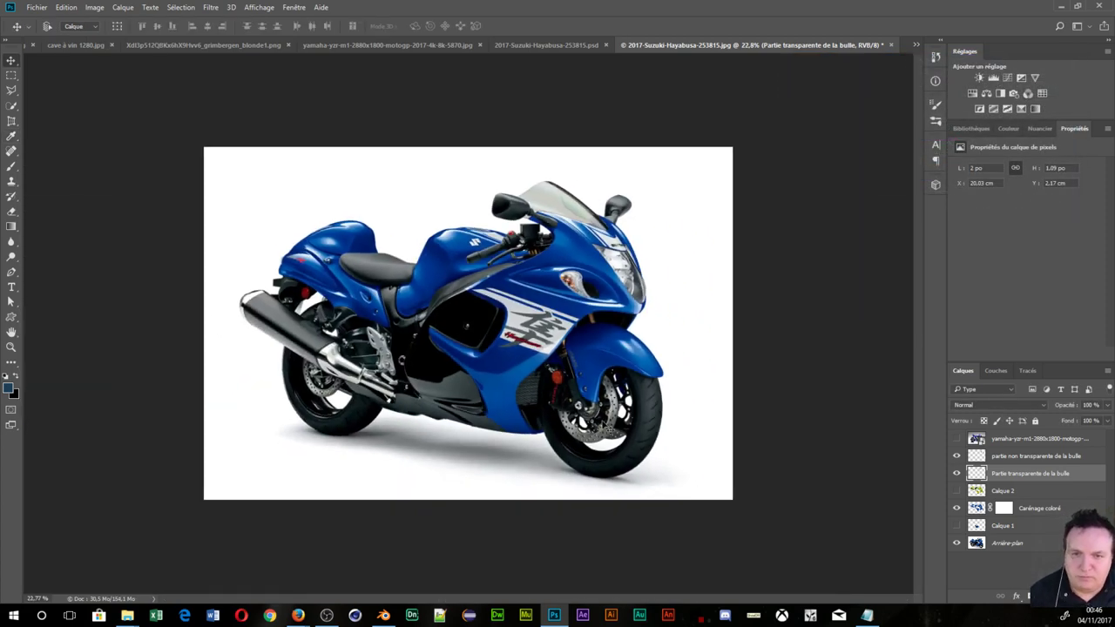
- Compare the Yamaha layer against the Suzuki, then move it below Carénage coloré
scroll(604, 426, up, 2)
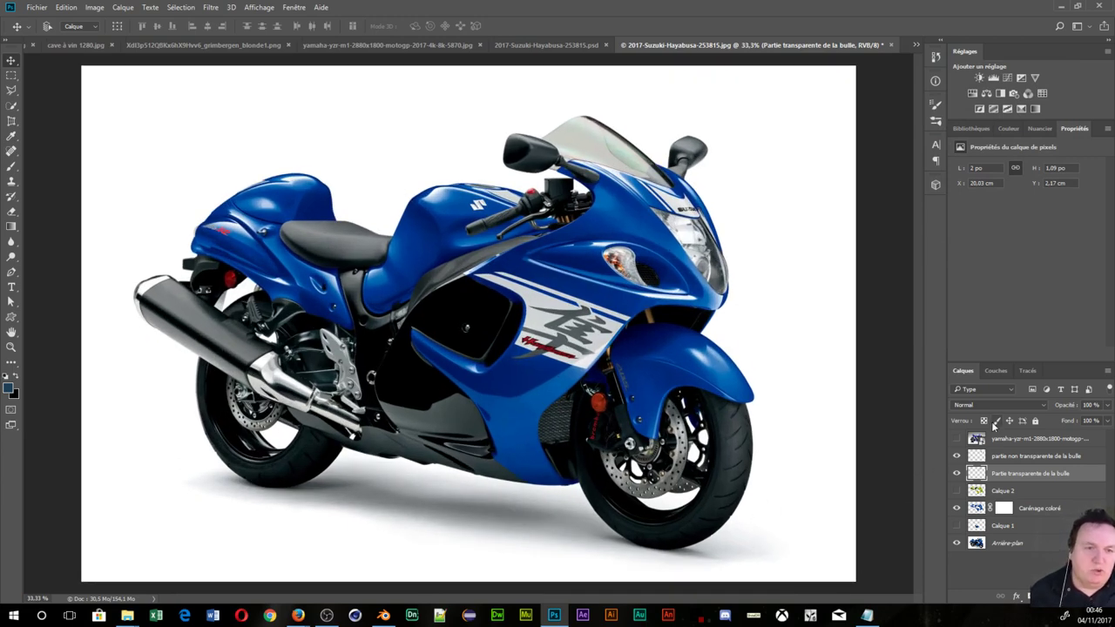
click(957, 438)
click(957, 438)
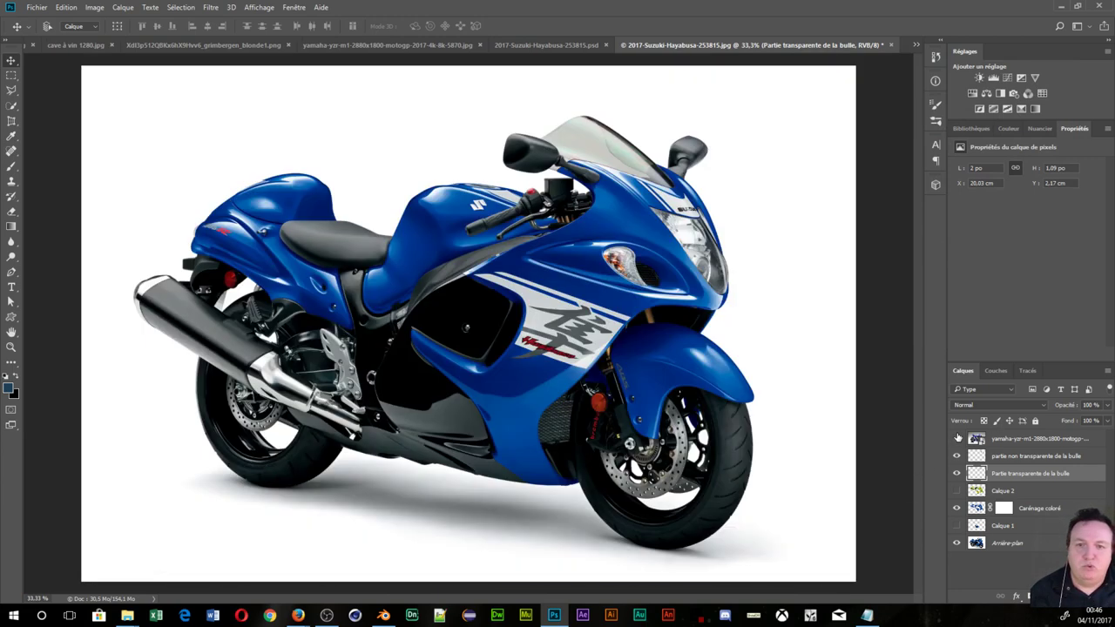
click(957, 438)
click(957, 438)
click(957, 438)
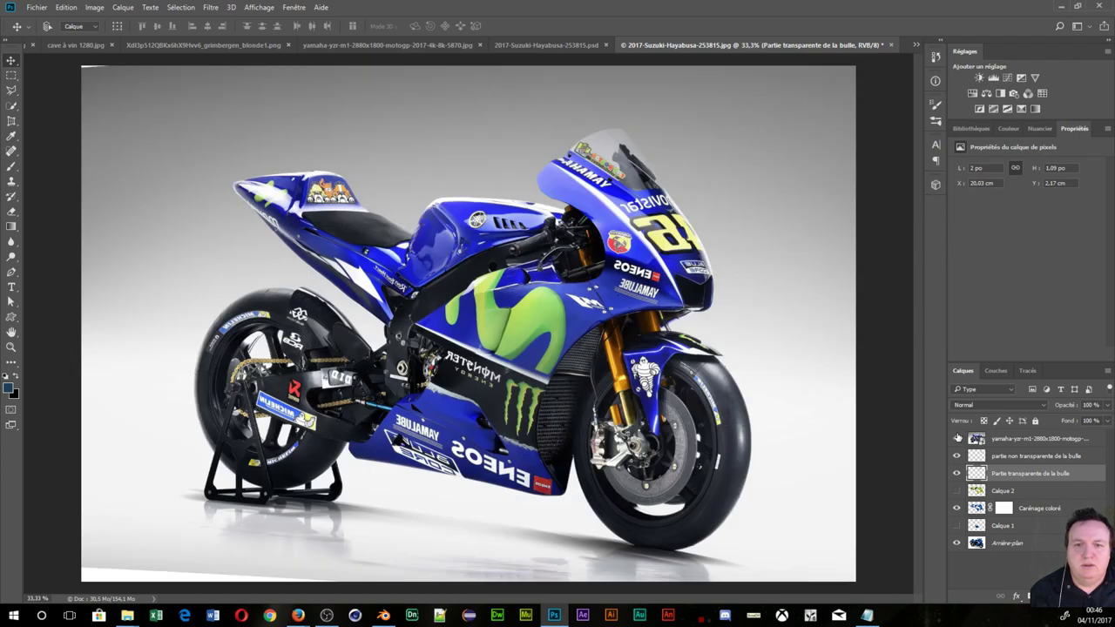
click(957, 438)
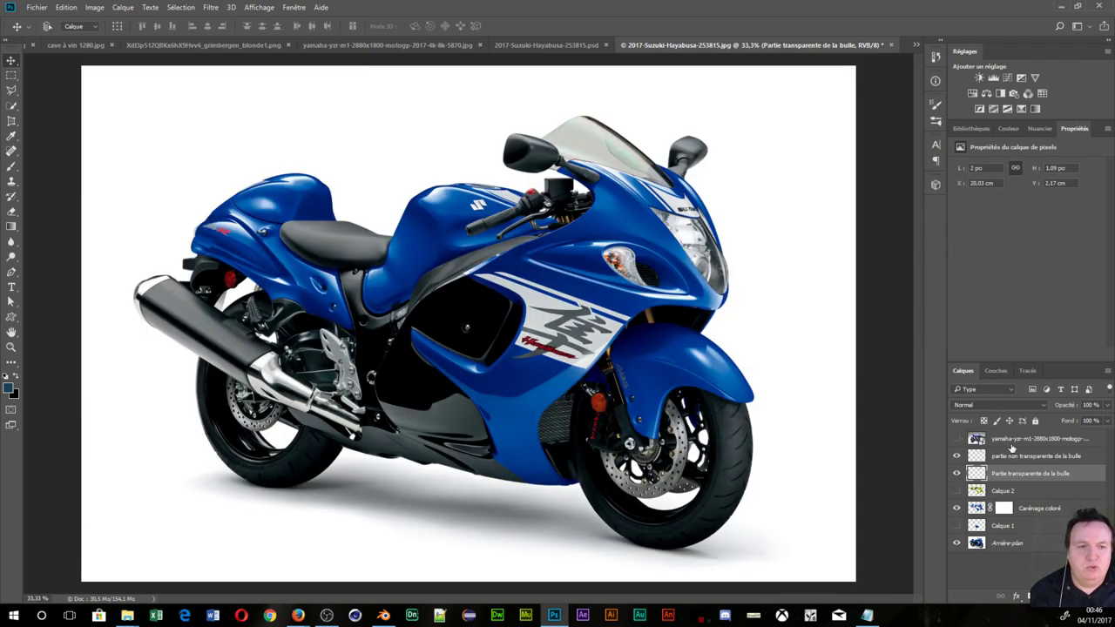
drag(1011, 440, 998, 521)
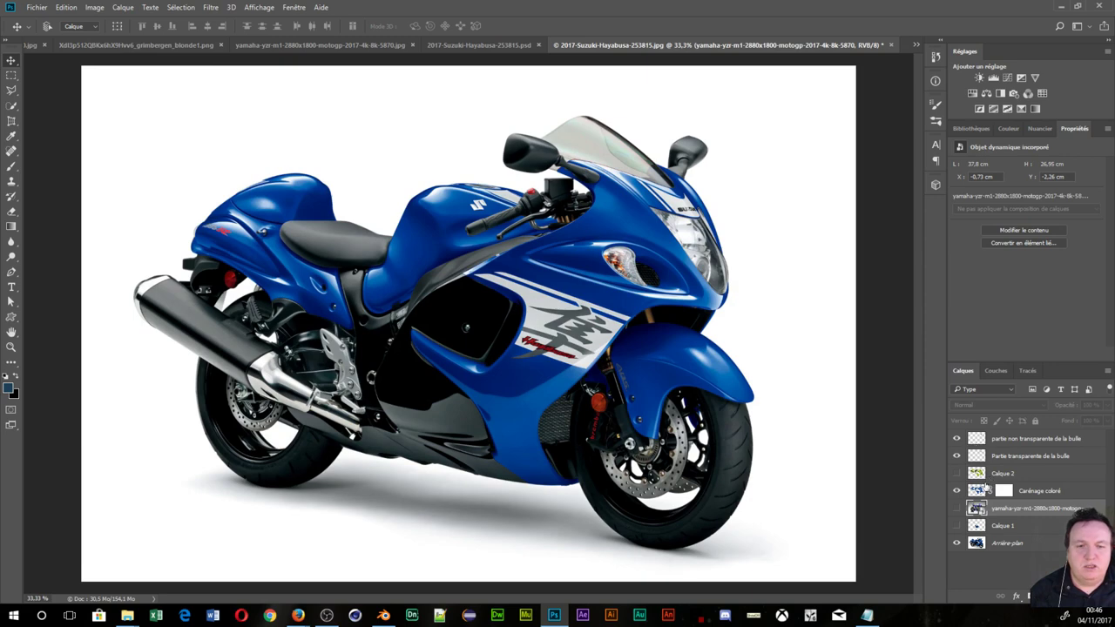
- Check the Yamaha's alignment with the Suzuki, then convert Arrière-plan into editable Calque 0
click(955, 508)
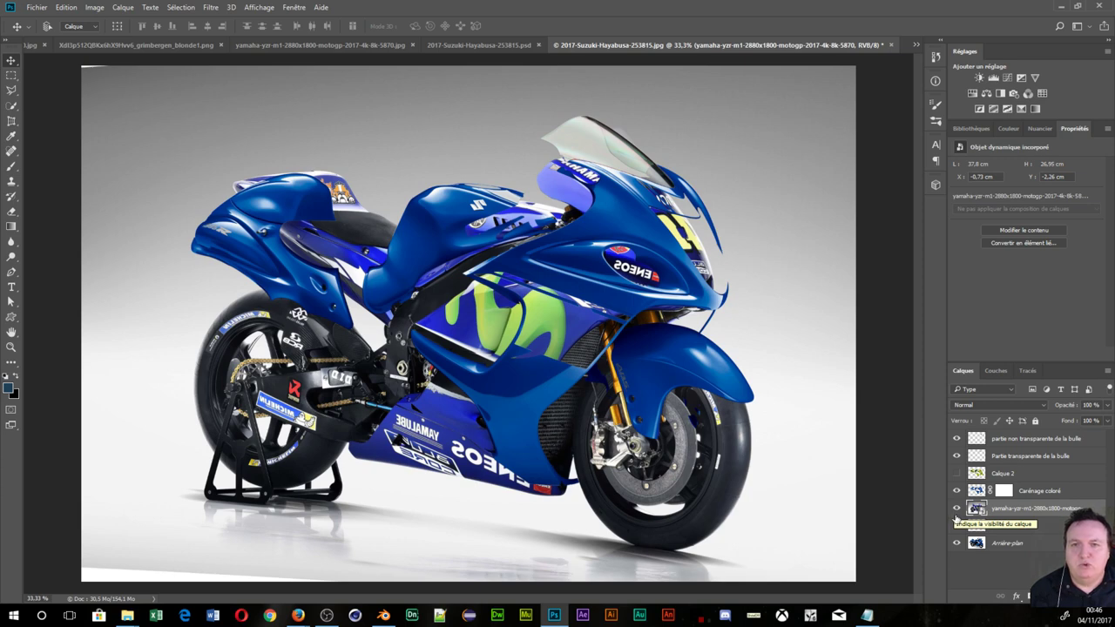
click(956, 512)
click(956, 512)
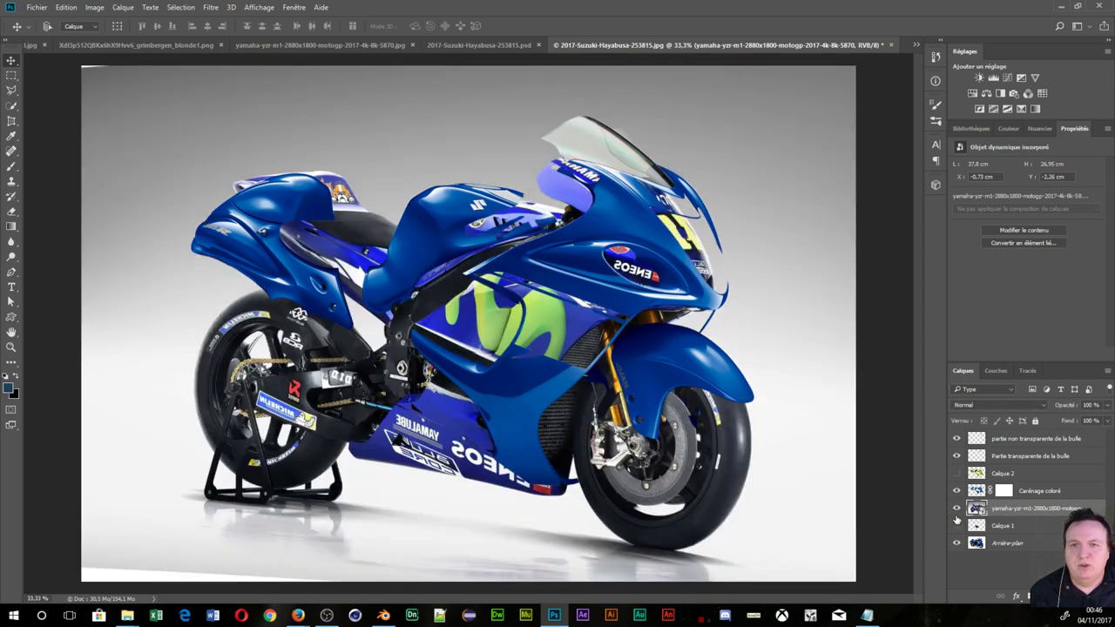
click(956, 512)
click(956, 512)
click(956, 512)
click(957, 512)
click(956, 512)
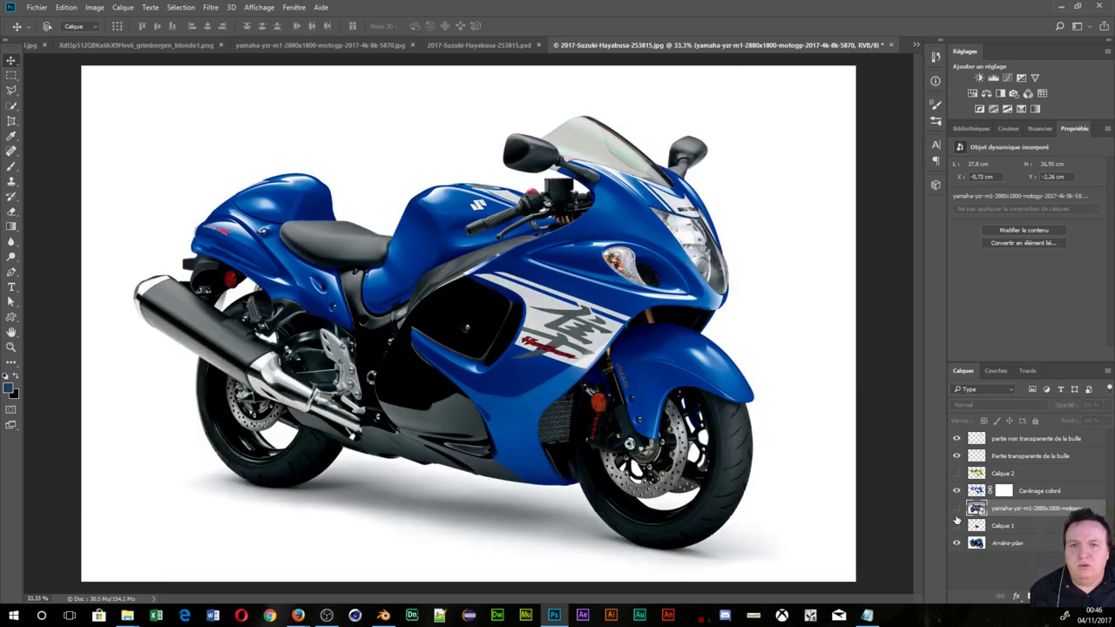
click(956, 512)
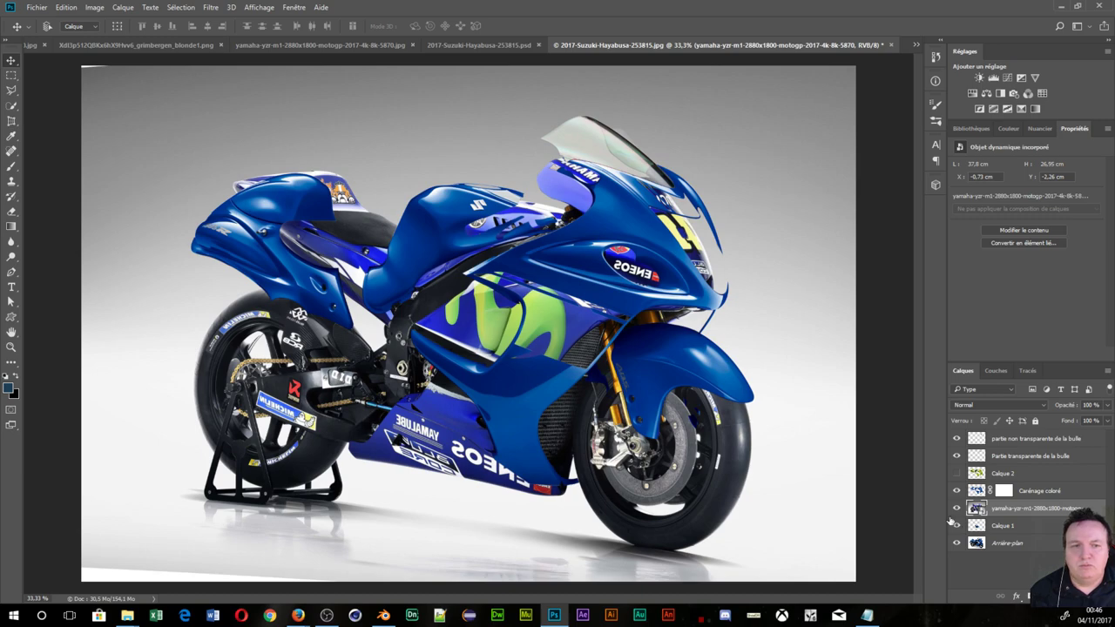
click(956, 511)
click(956, 510)
click(956, 510)
click(956, 511)
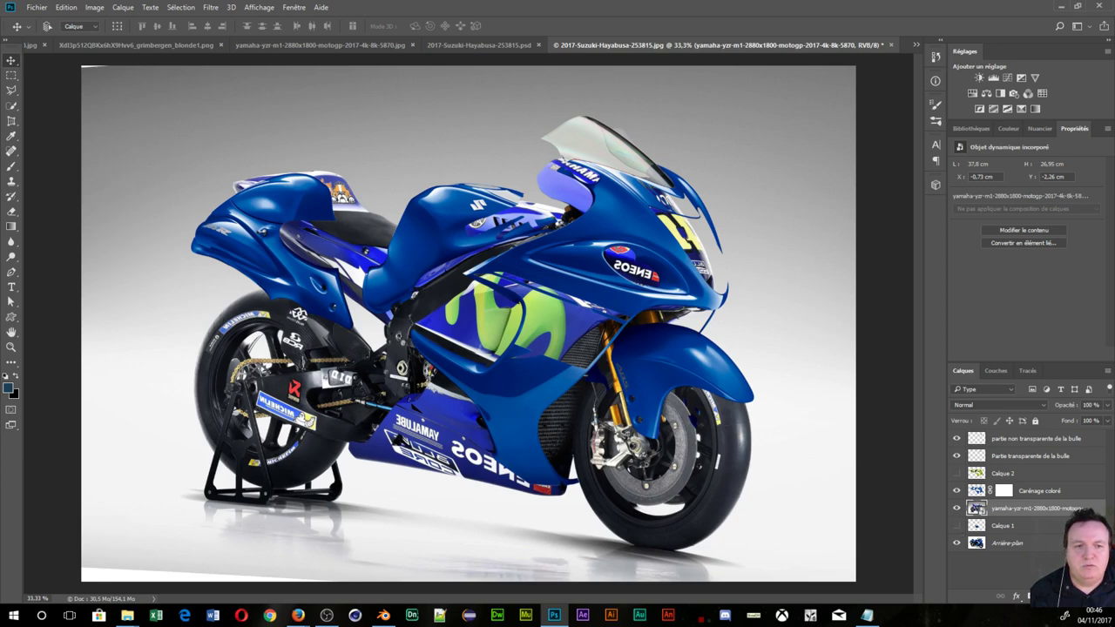
double_click(997, 543)
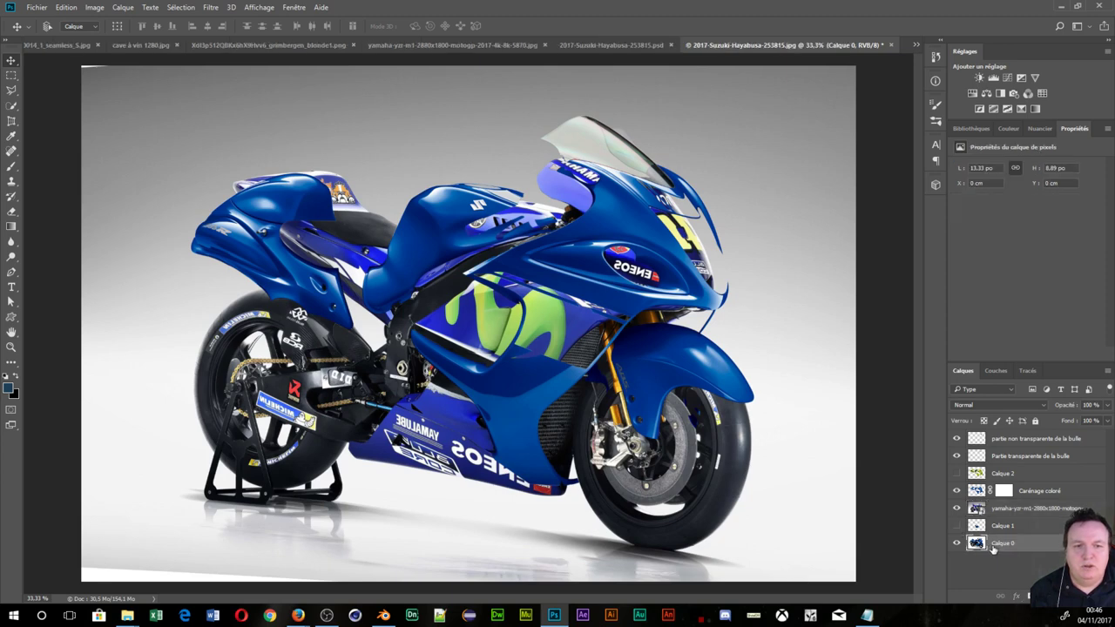
- Move Calque 0 above the Yamaha layer and give it a layer mask
drag(992, 549, 997, 509)
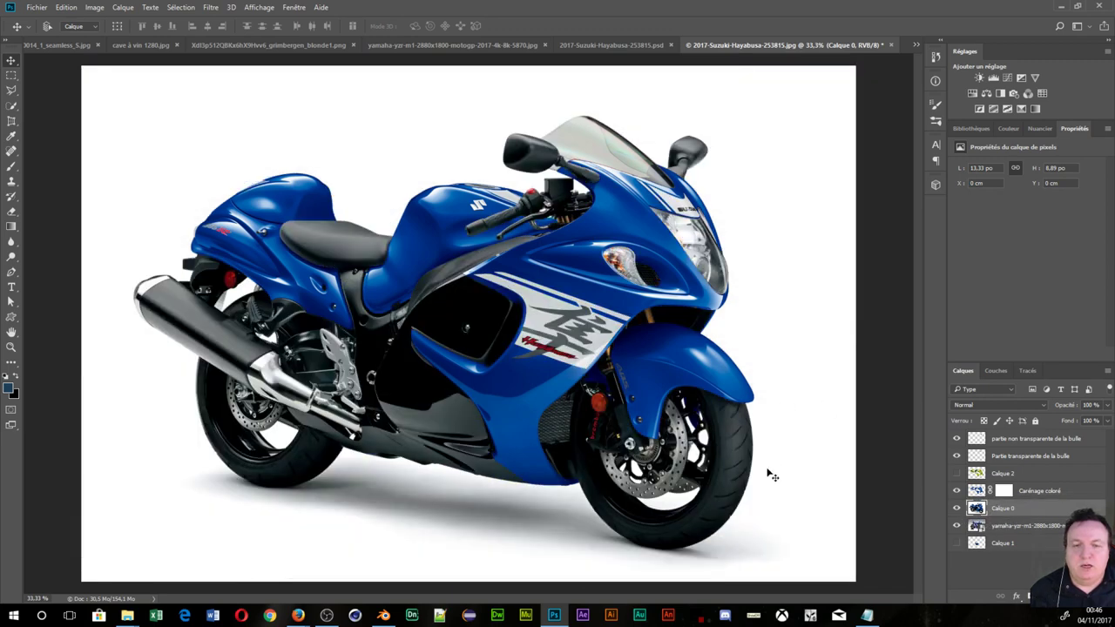
click(1027, 595)
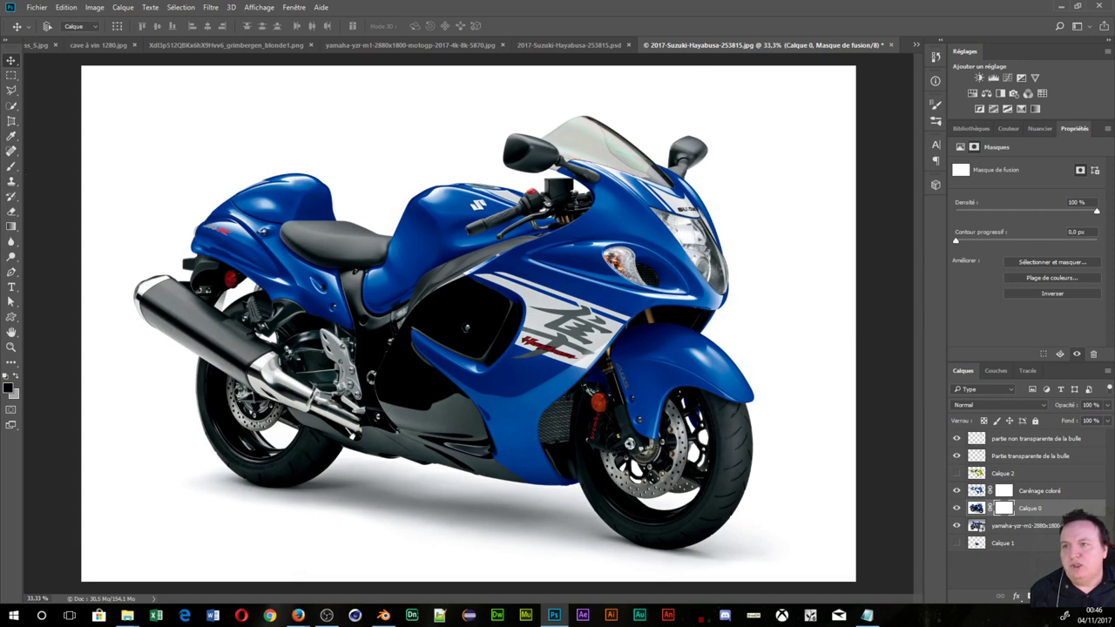
click(12, 166)
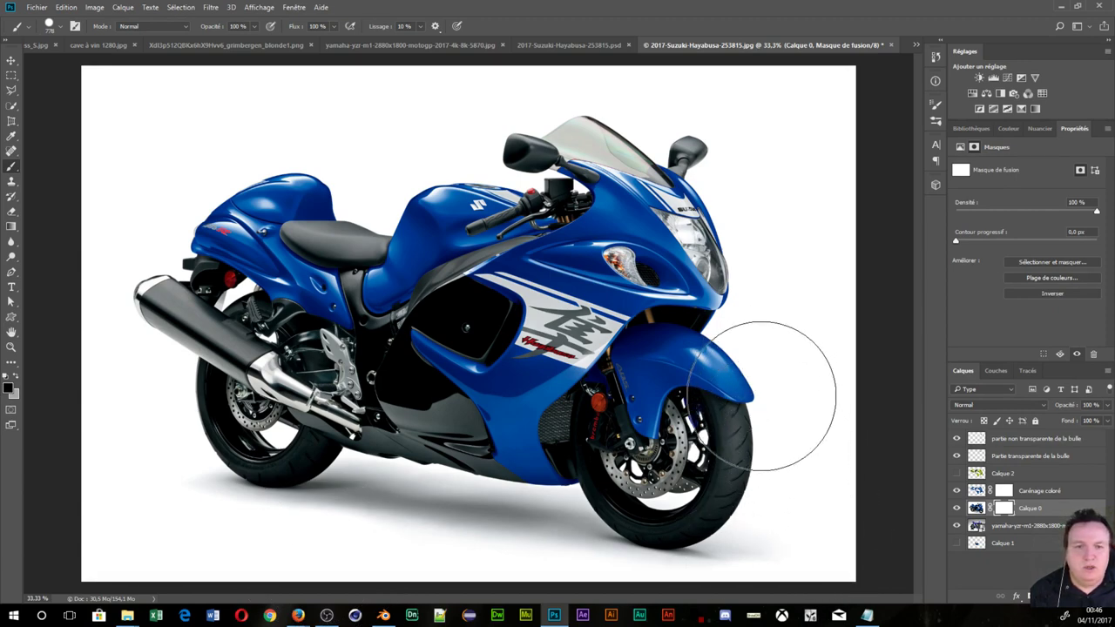
- Paint the mask black over the rear wheel, exhaust silencer and lower shadow to reveal the Yamaha
mouse_move(772, 394)
mouse_down()
mouse_move(733, 447)
mouse_move(644, 433)
mouse_up()
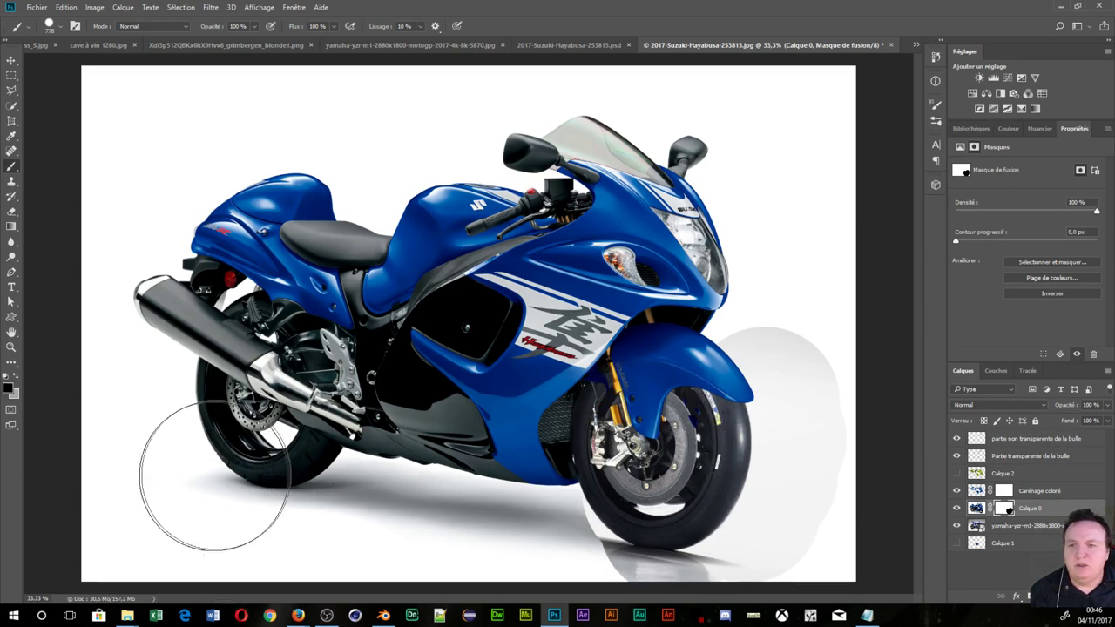
click(260, 435)
mouse_move(260, 435)
mouse_down()
mouse_move(248, 368)
mouse_move(228, 459)
mouse_up()
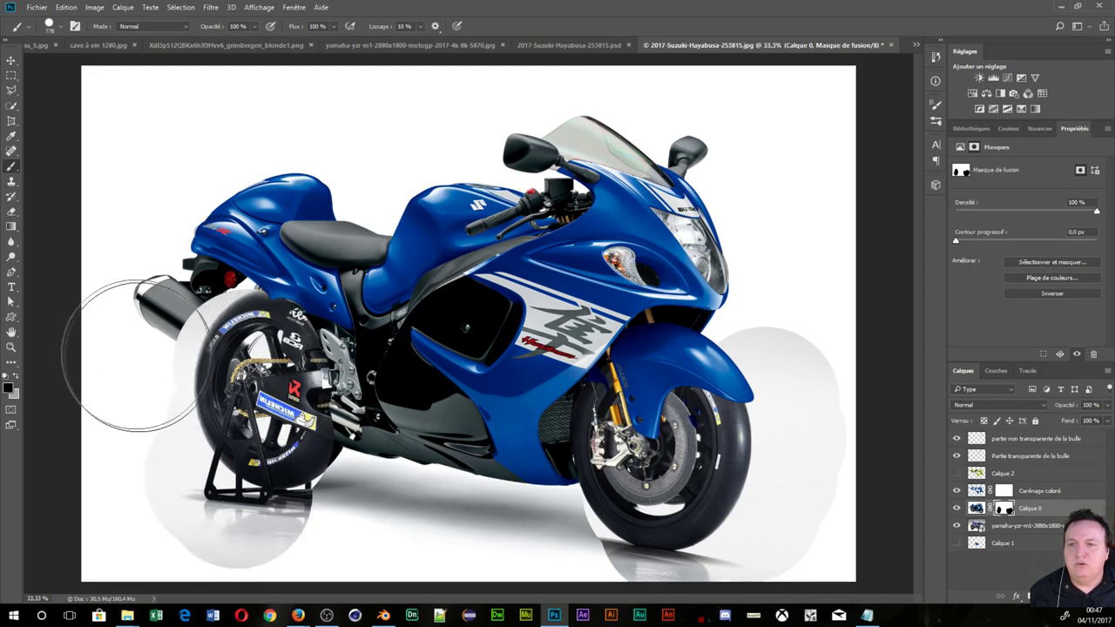
drag(126, 327, 187, 343)
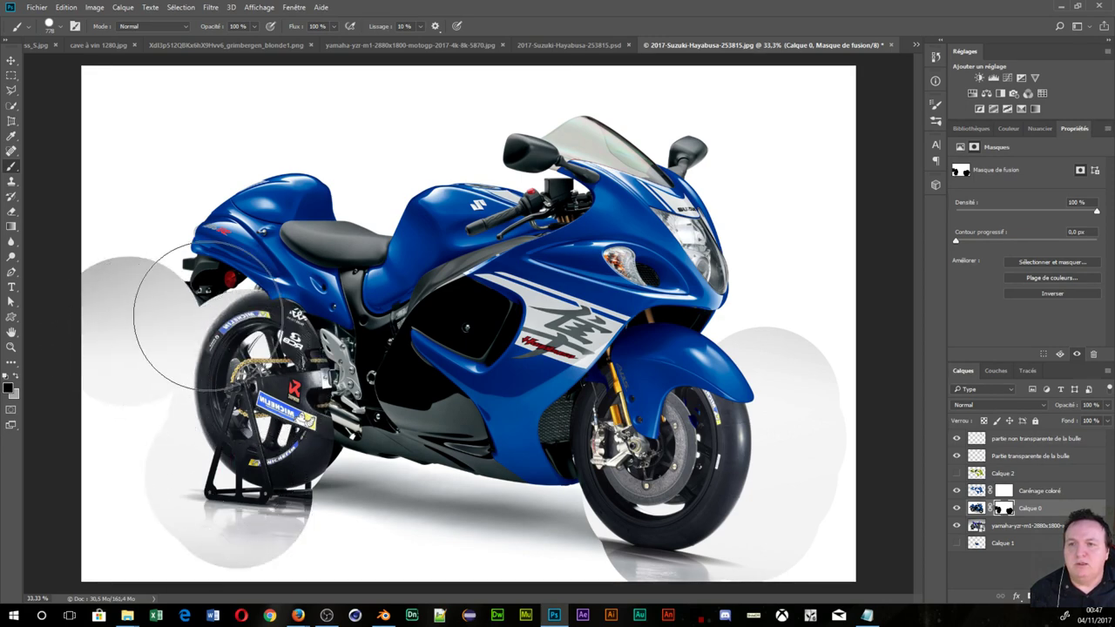
mouse_move(193, 534)
mouse_down()
mouse_move(323, 533)
mouse_move(838, 431)
mouse_move(660, 557)
mouse_up()
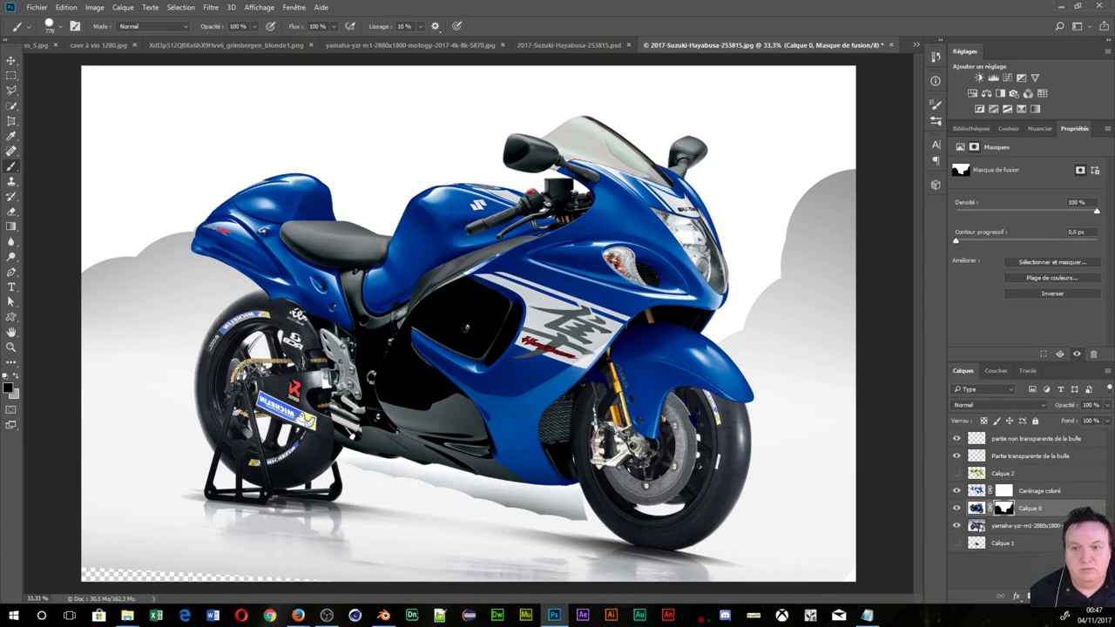
scroll(262, 436, up, 5)
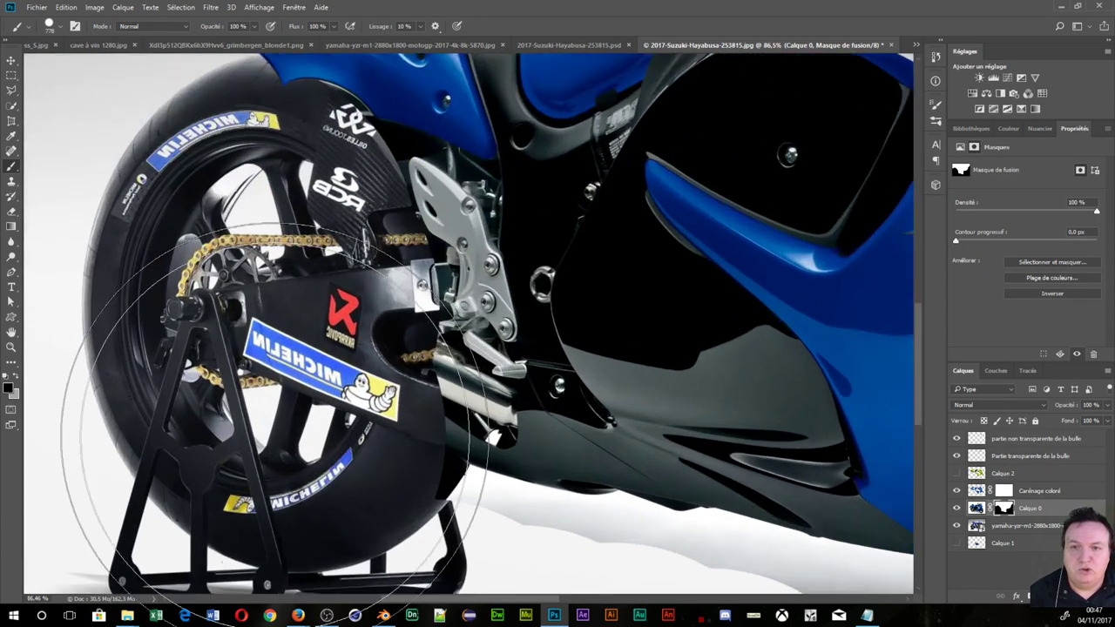
- Mask out the Suzuki around the swingarm, shrinking the brush to about 221 px
scroll(271, 427, up, 1)
mouse_move(418, 366)
mouse_down()
mouse_move(374, 372)
mouse_move(425, 457)
mouse_up()
scroll(425, 457, down, 2)
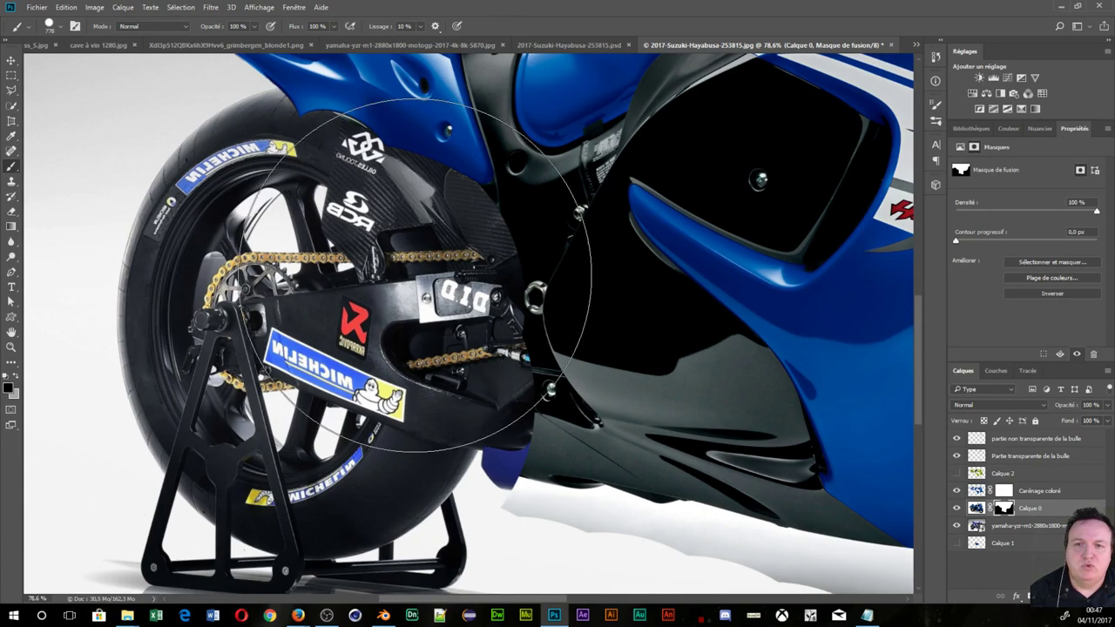
drag(413, 275, 444, 261)
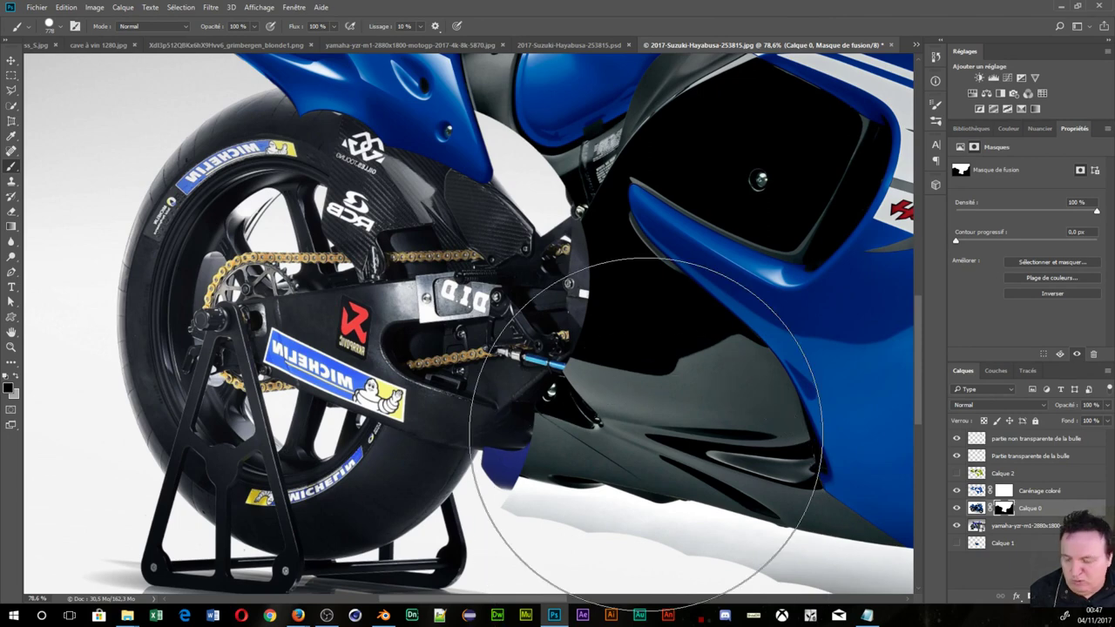
alt+right_click(706, 379)
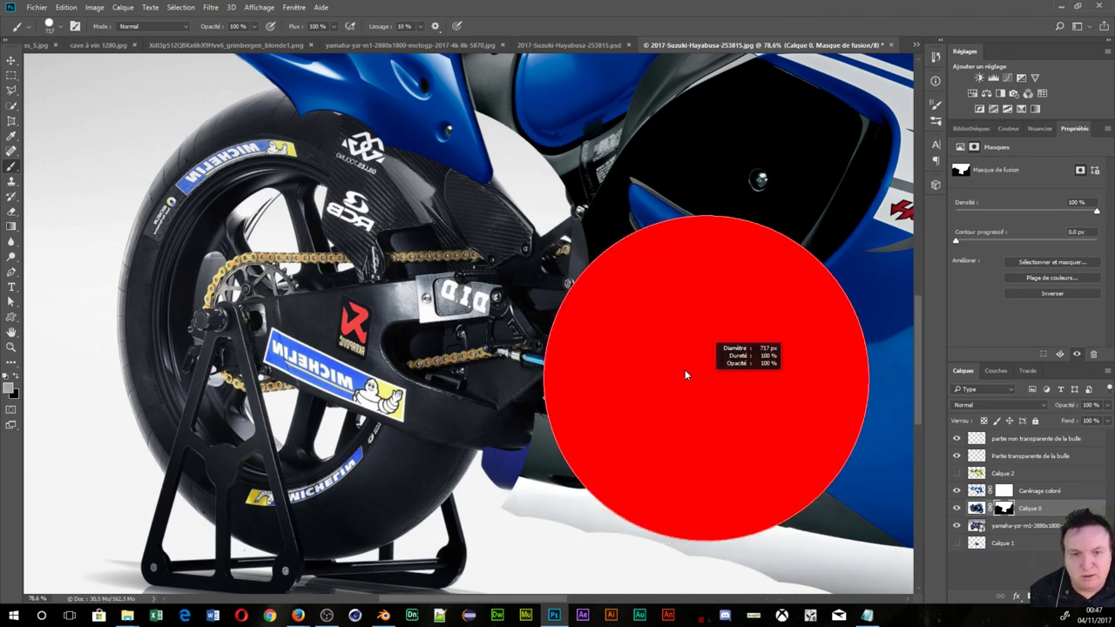
drag(685, 375, 644, 376)
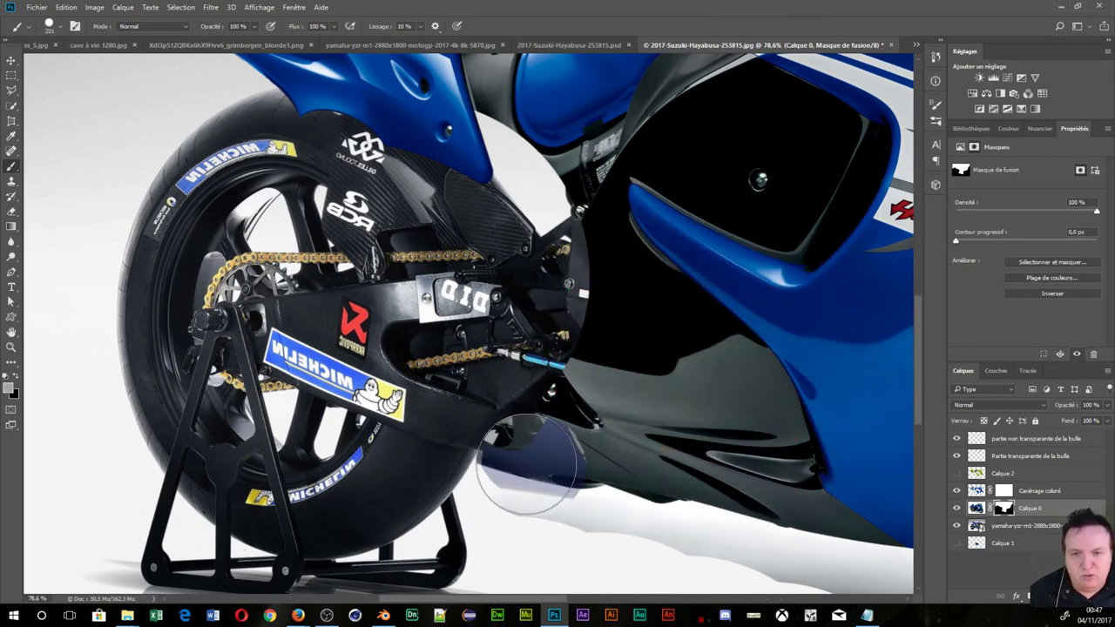
mouse_move(526, 464)
mouse_down()
mouse_move(663, 464)
mouse_move(601, 466)
mouse_up()
- Paint white to restore the Suzuki lower fairing, then zoom out to the whole motorcycle
key(x)
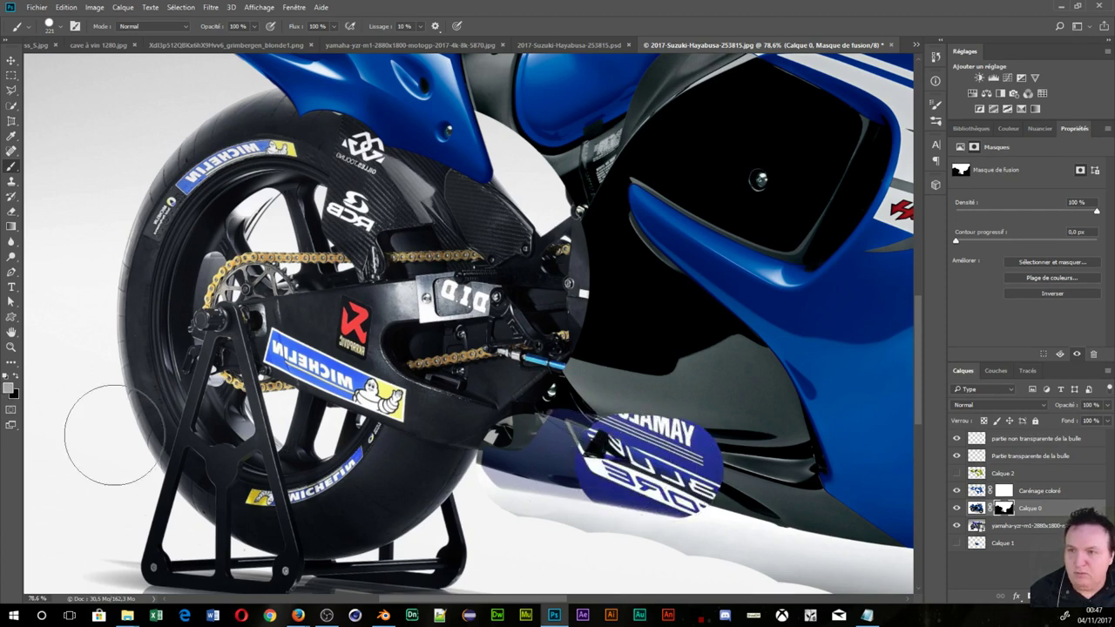
click(6, 391)
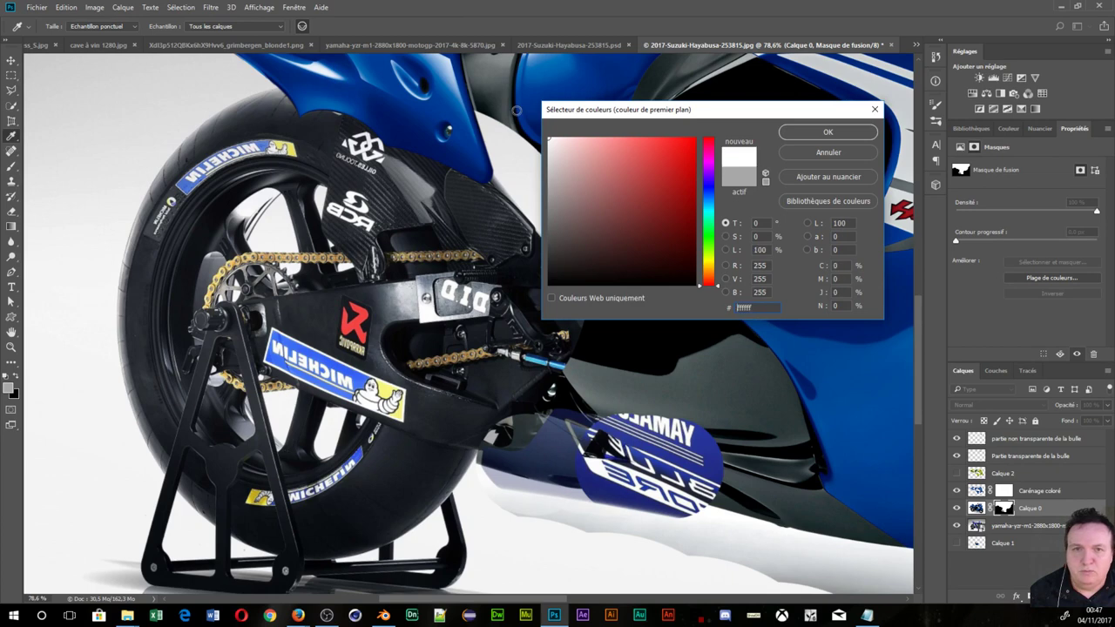
click(827, 132)
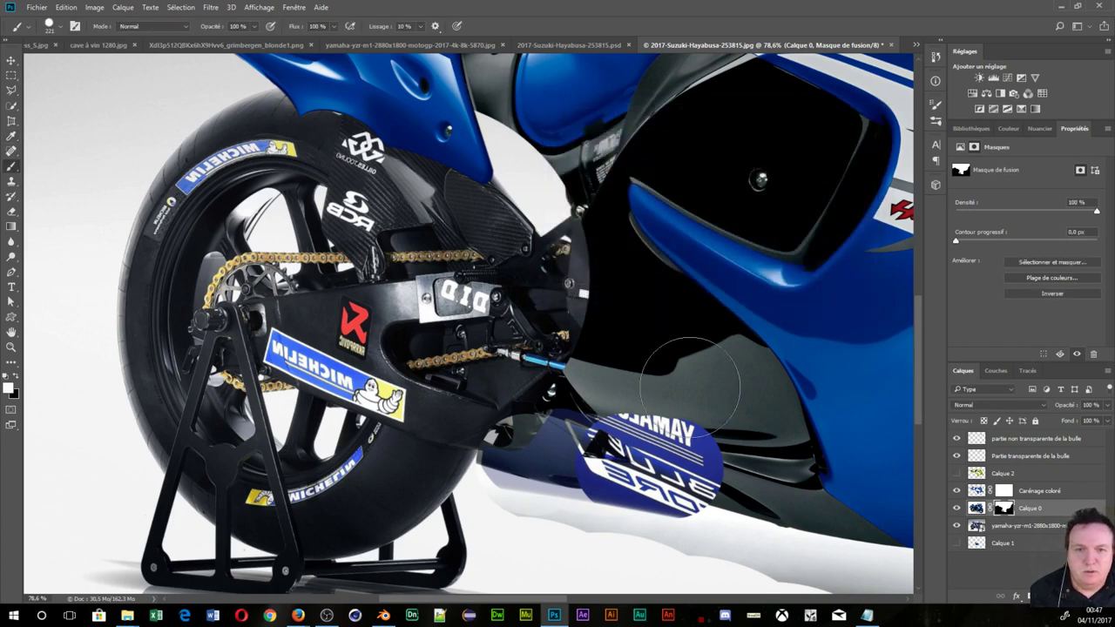
mouse_move(749, 462)
mouse_down()
mouse_move(562, 453)
mouse_move(801, 514)
mouse_up()
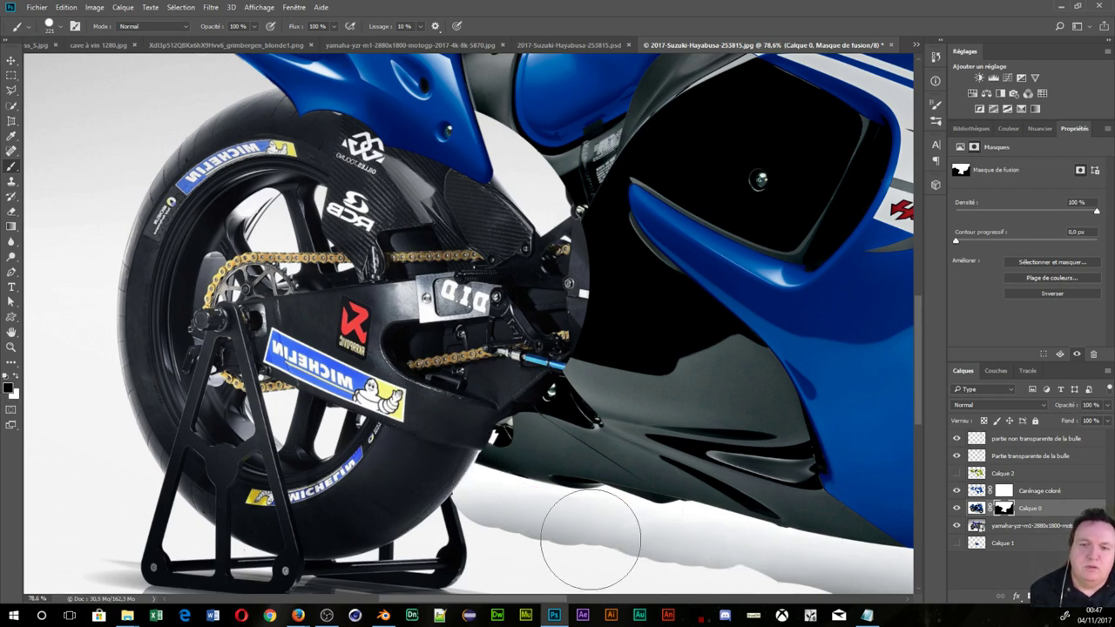
key(ctrl+0)
key(ctrl+minus)
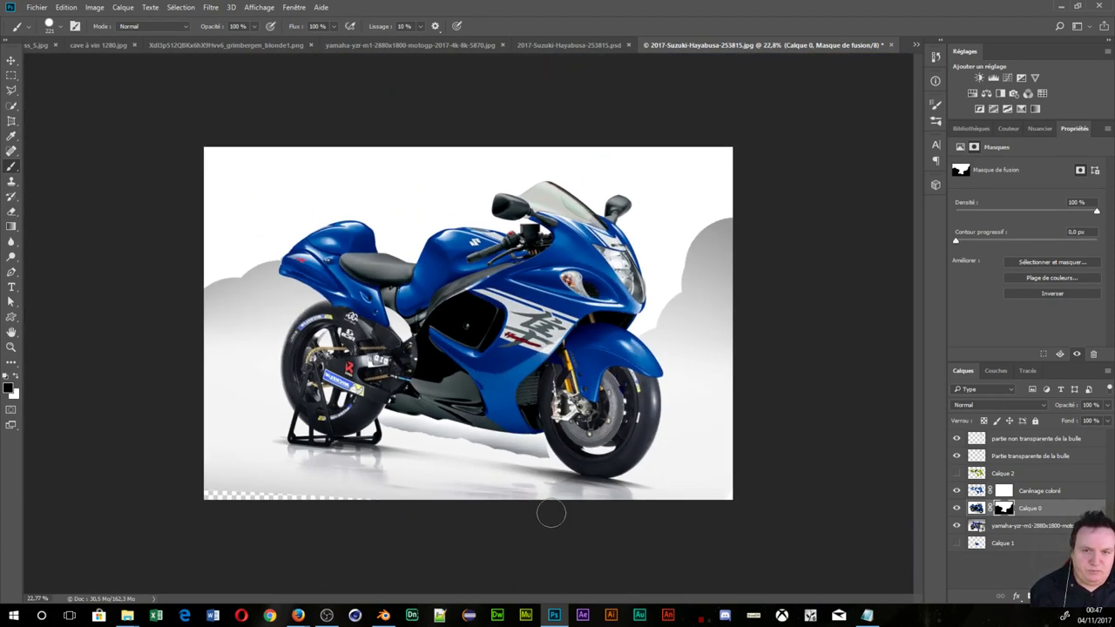
key(ctrl+plus)
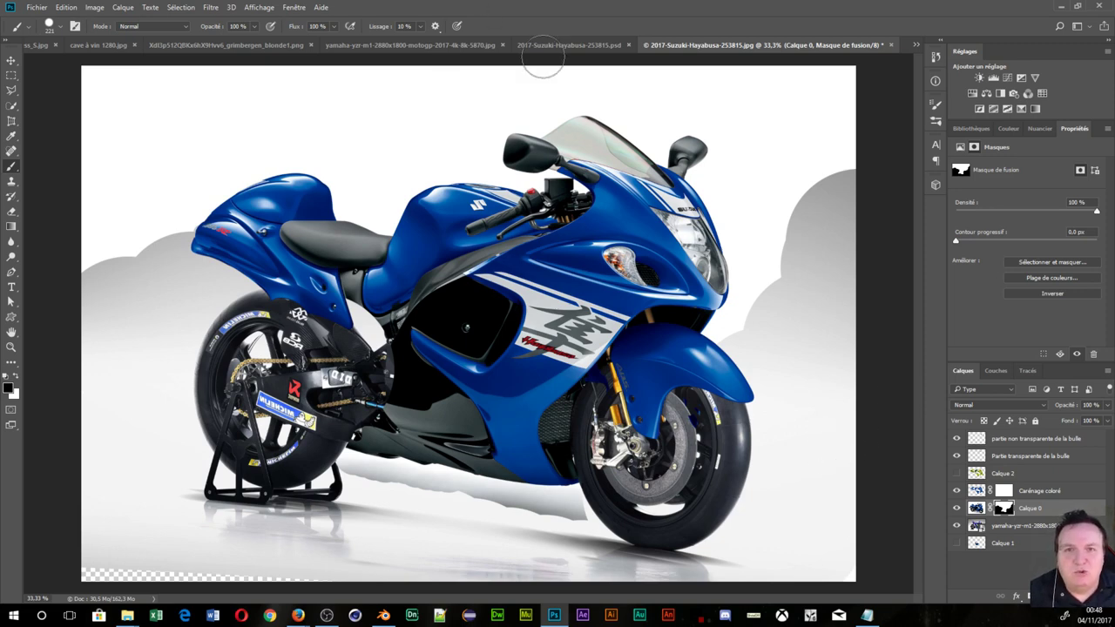
- In the Suzuki Hayabusa document, show the Hayabusa photo and hide the transparent windscreen layer
click(566, 44)
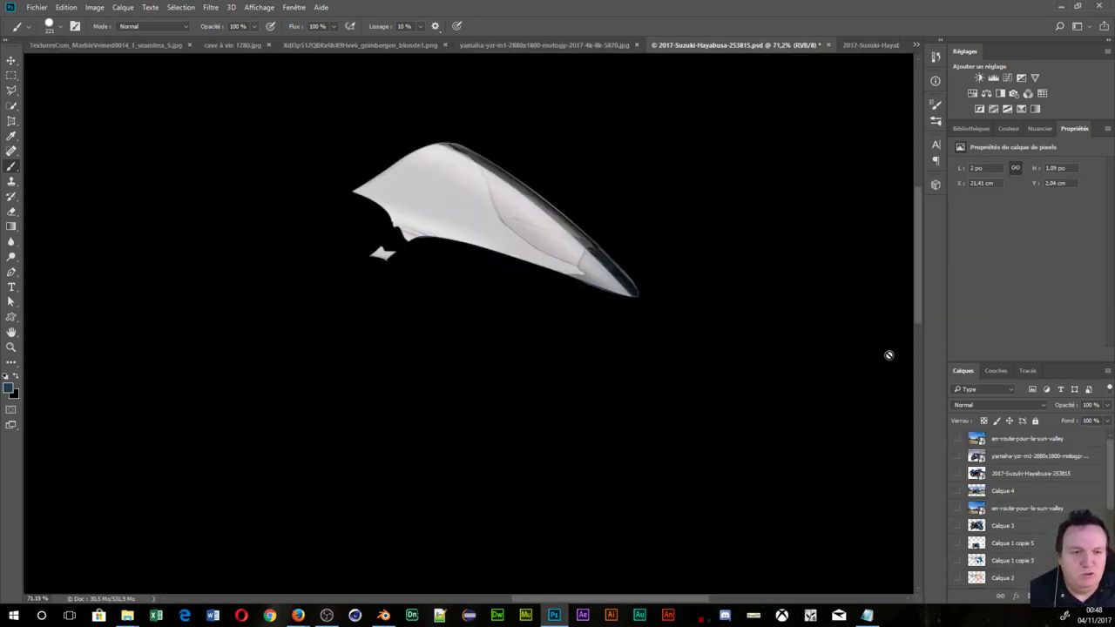
scroll(888, 354, down, 2)
scroll(883, 348, down, 1)
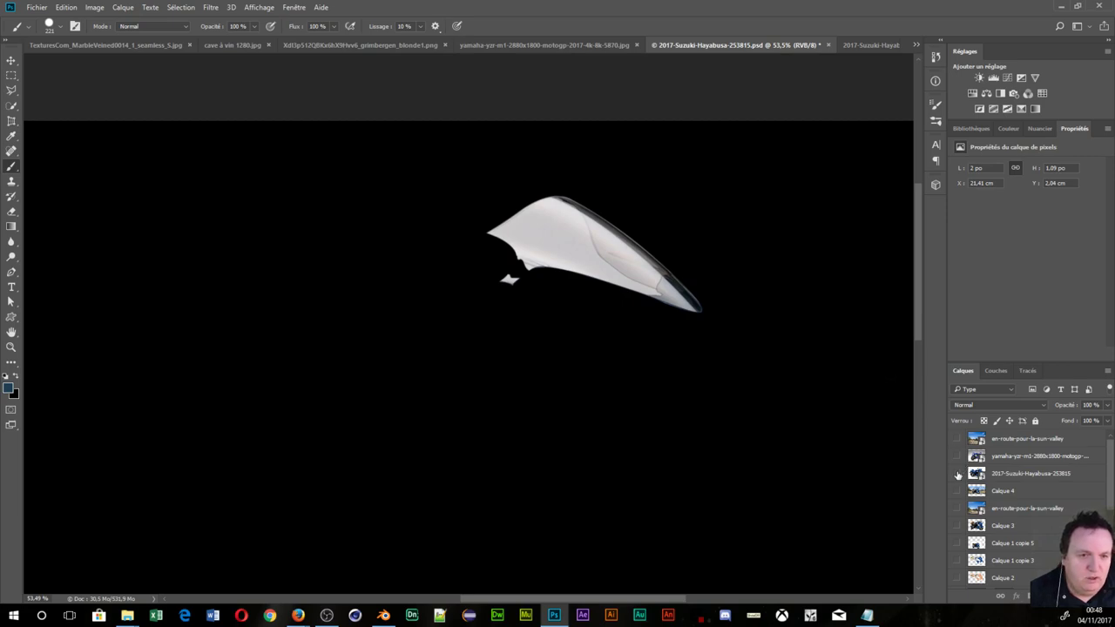
click(957, 474)
scroll(758, 398, down, 1)
scroll(761, 400, down, 1)
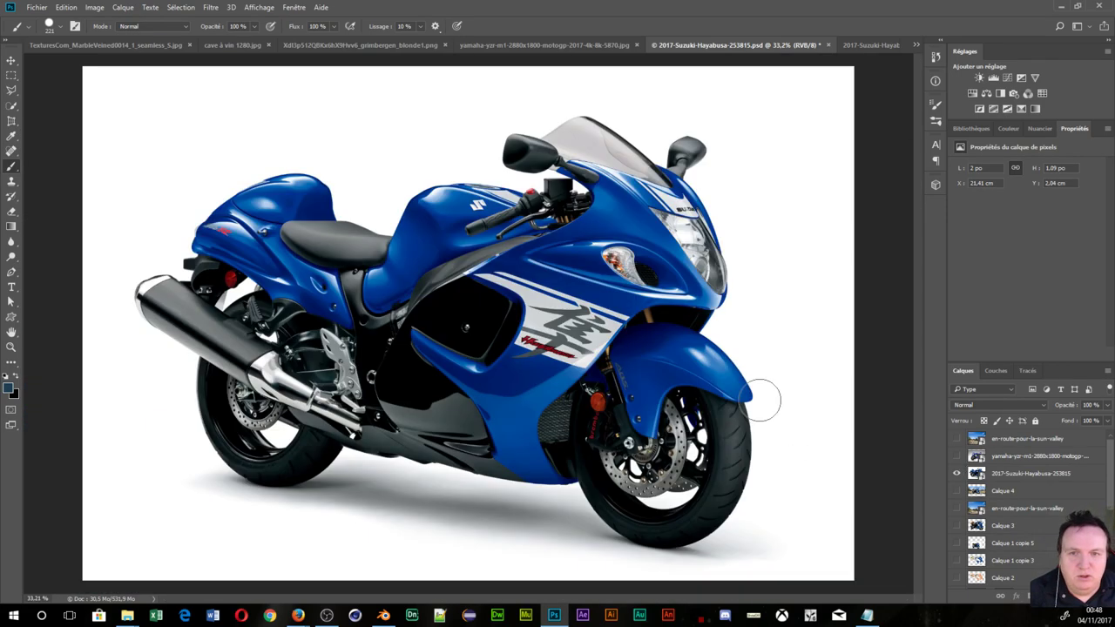
scroll(949, 505, down, 2)
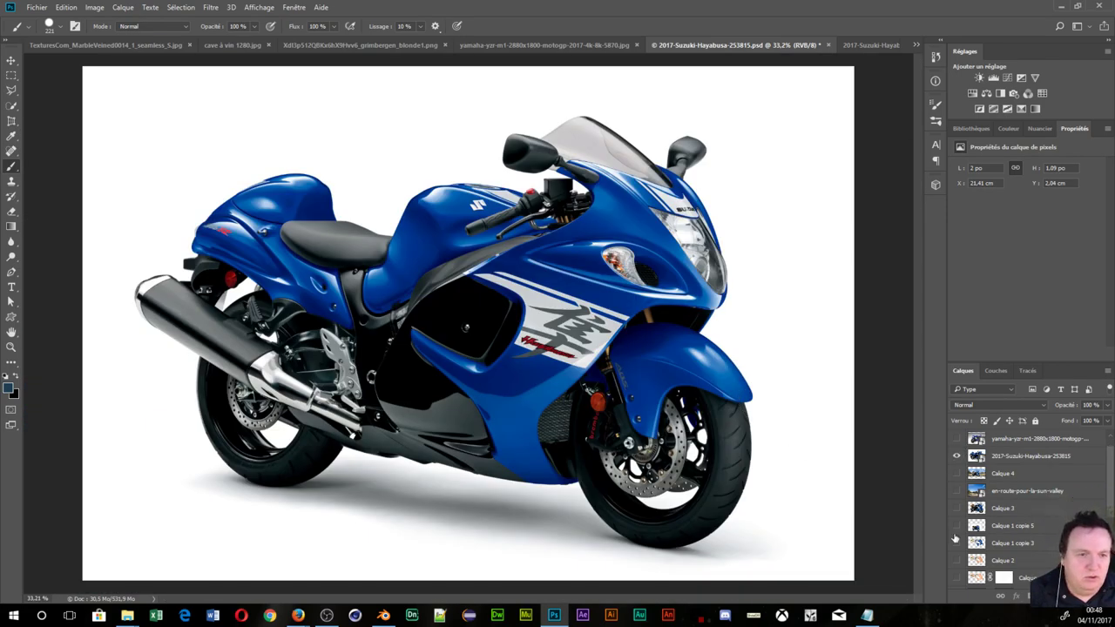
scroll(955, 539, down, 2)
click(956, 577)
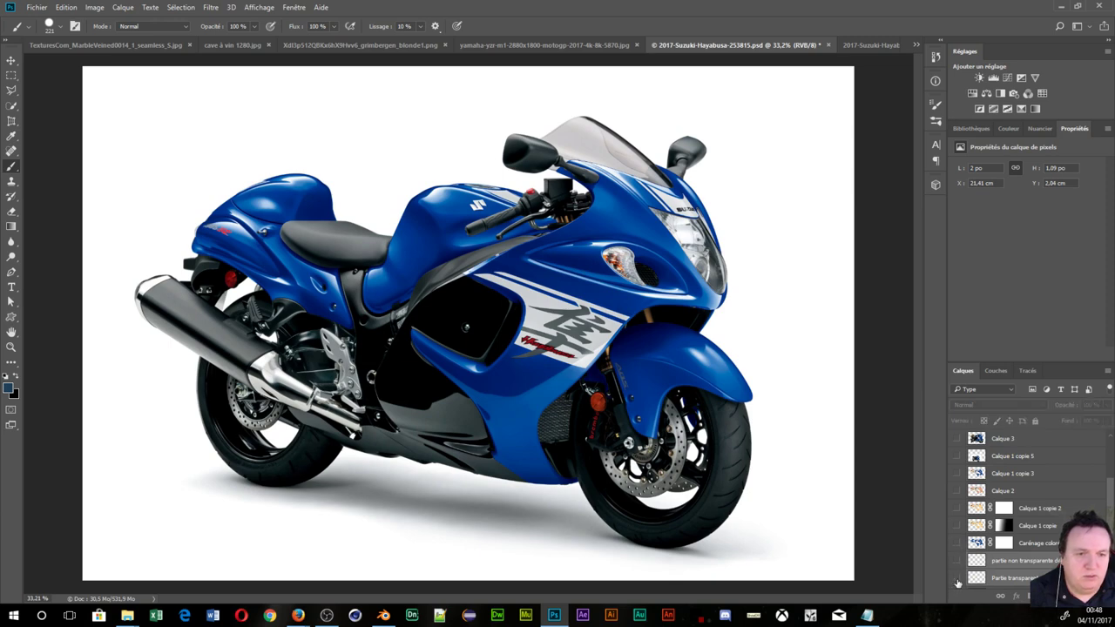
scroll(971, 566, down, 2)
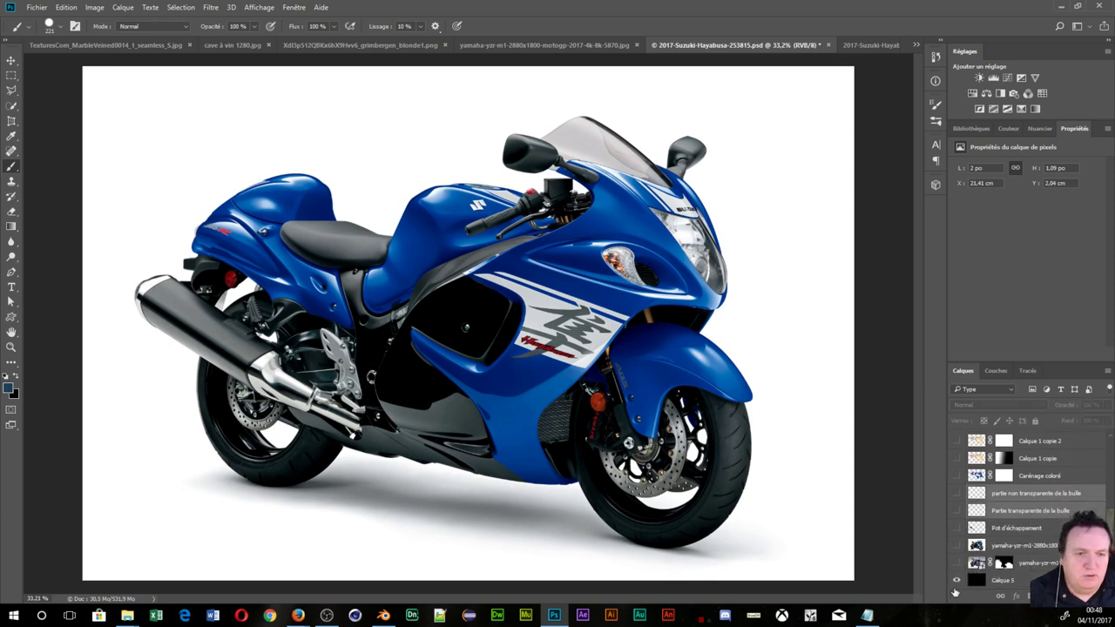
scroll(935, 477, up, 2)
scroll(1000, 481, up, 2)
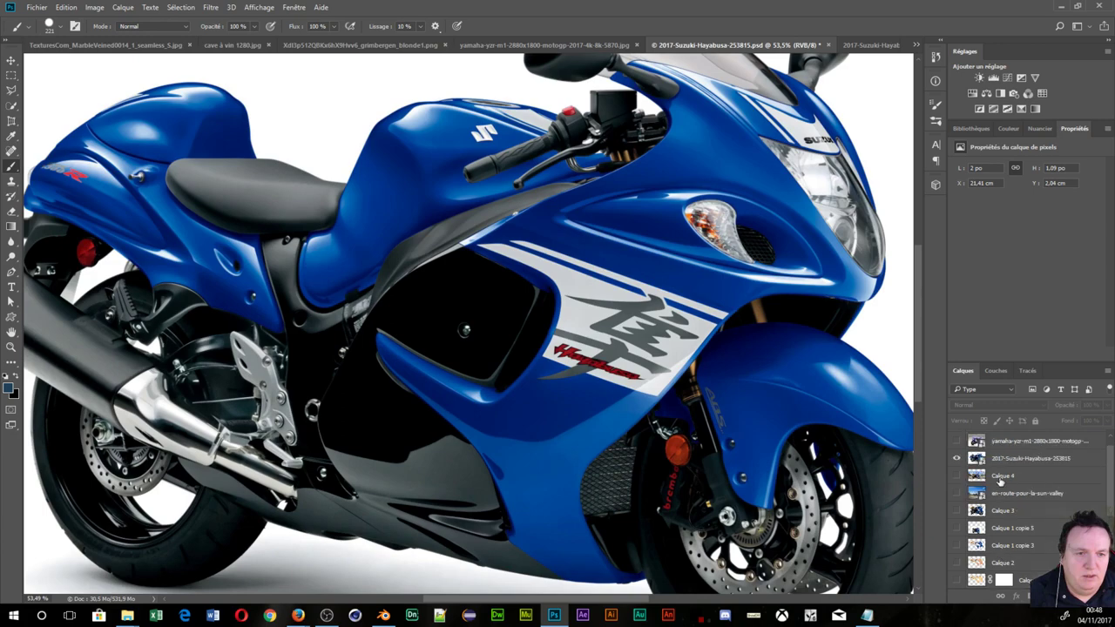
scroll(1000, 480, up, 2)
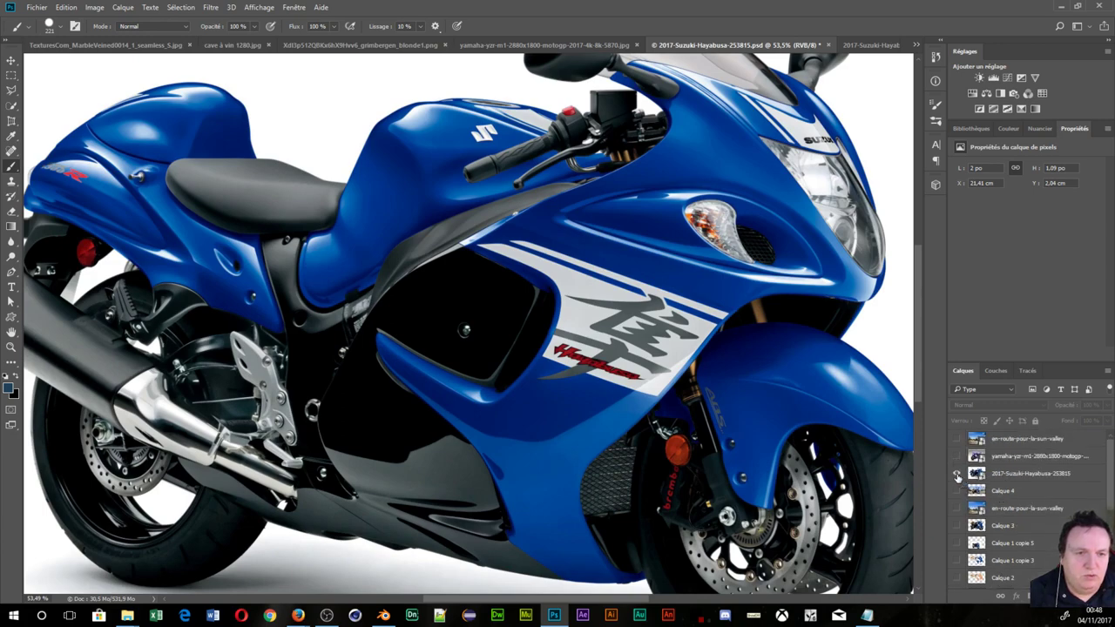
click(957, 474)
click(957, 475)
scroll(642, 313, down, 3)
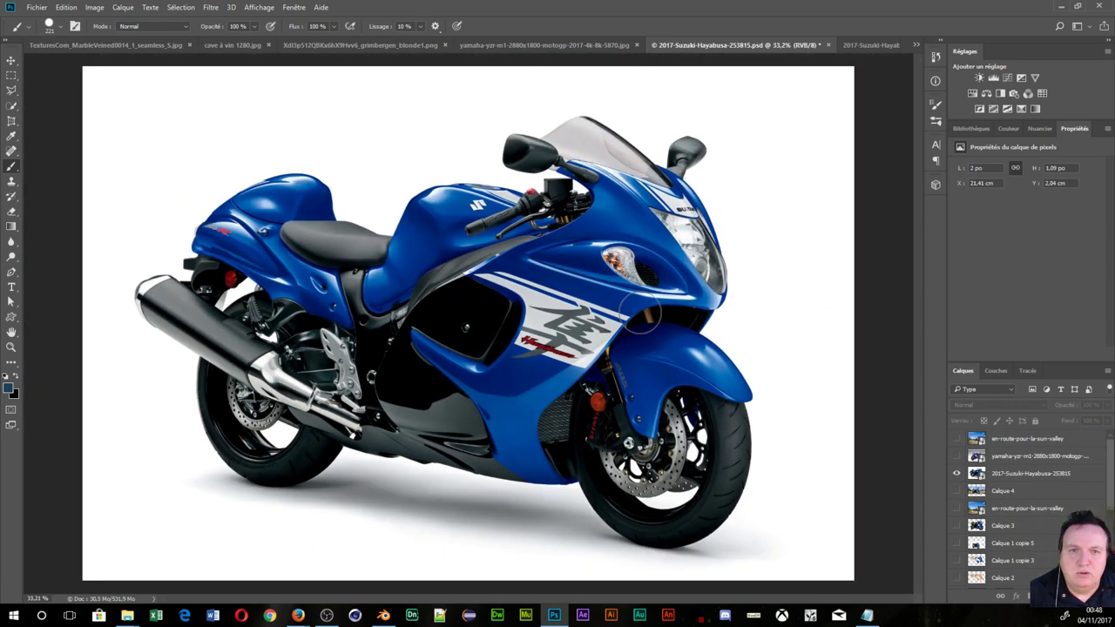
- Hide the Suzuki photo and show Calque 3 and the Pot d'échappement layer
click(957, 474)
click(957, 525)
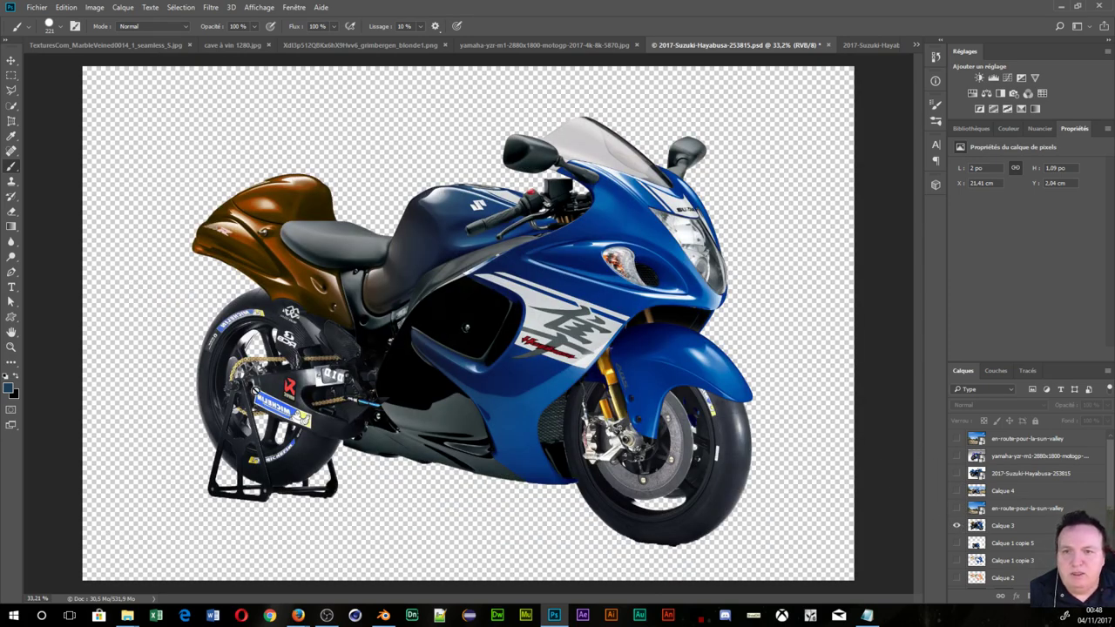
scroll(353, 384, up, 3)
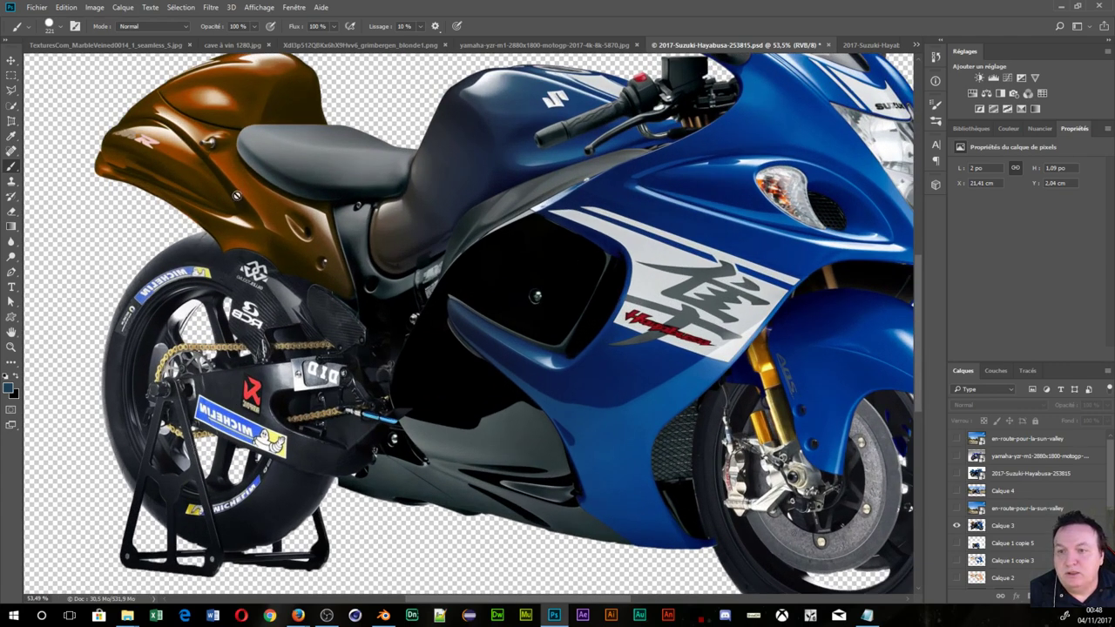
scroll(299, 319, down, 2)
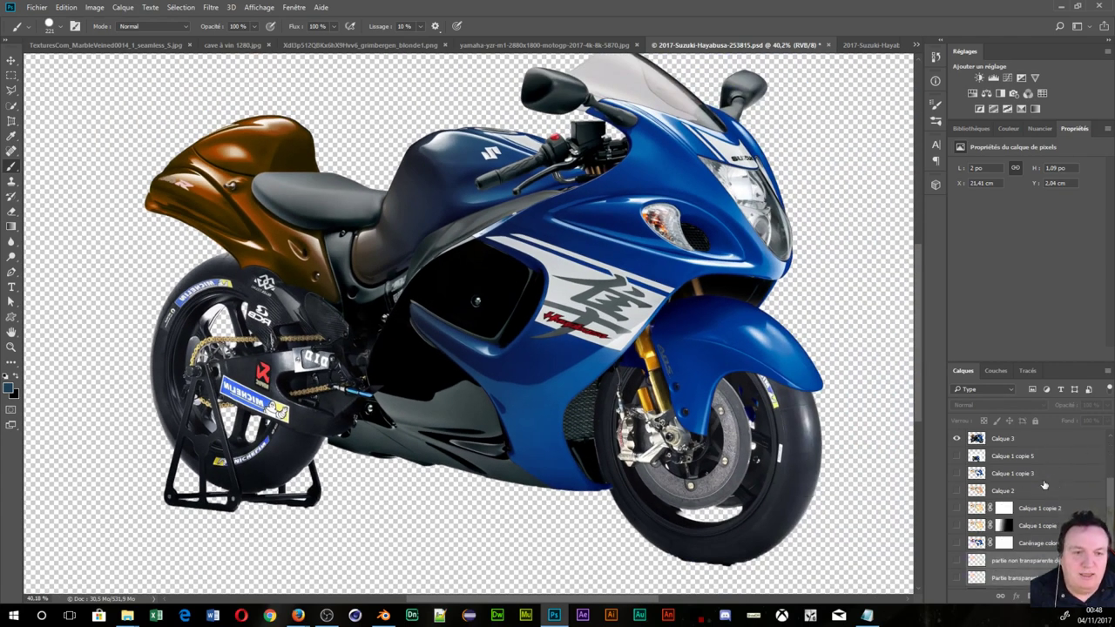
scroll(1032, 488, down, 5)
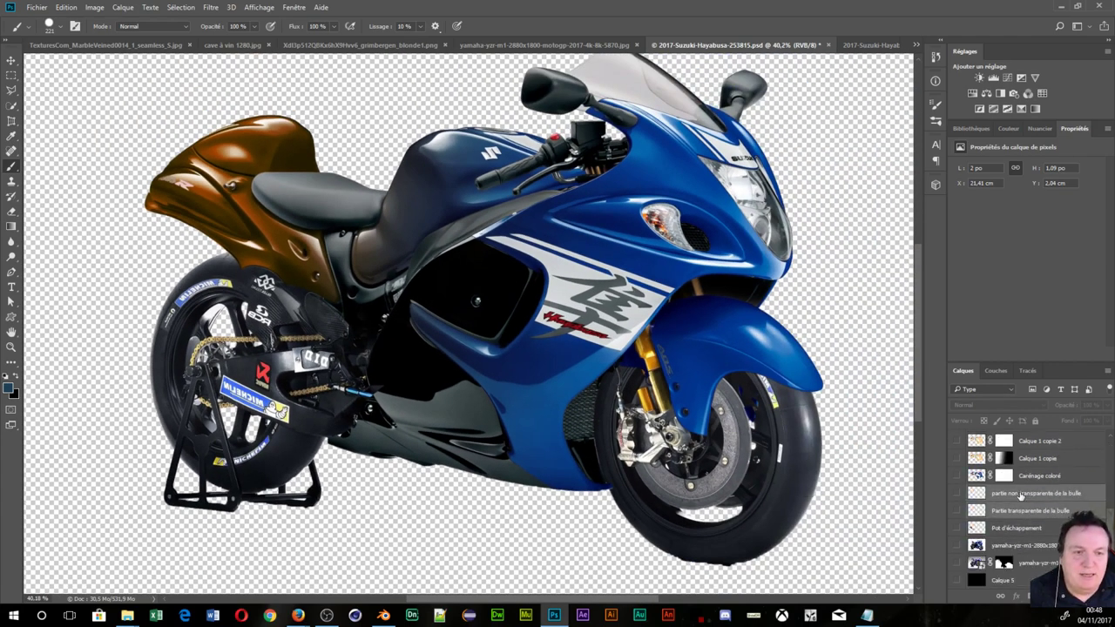
click(956, 528)
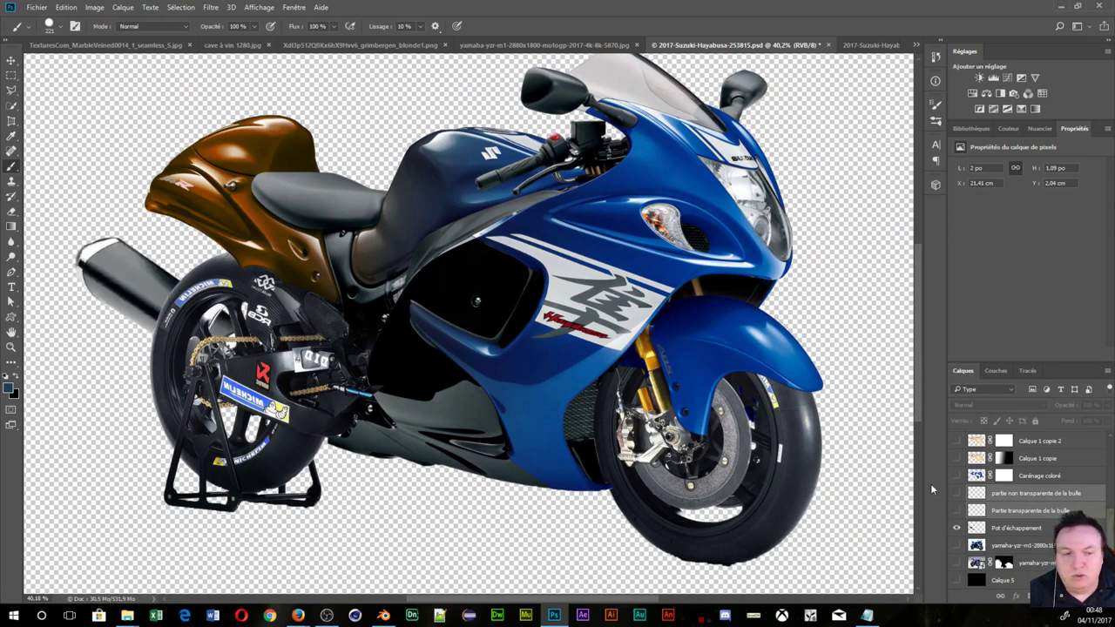
- Move the Pot d'échappement layer above Calque 3 so the silencer covers the rear wheel
click(1018, 533)
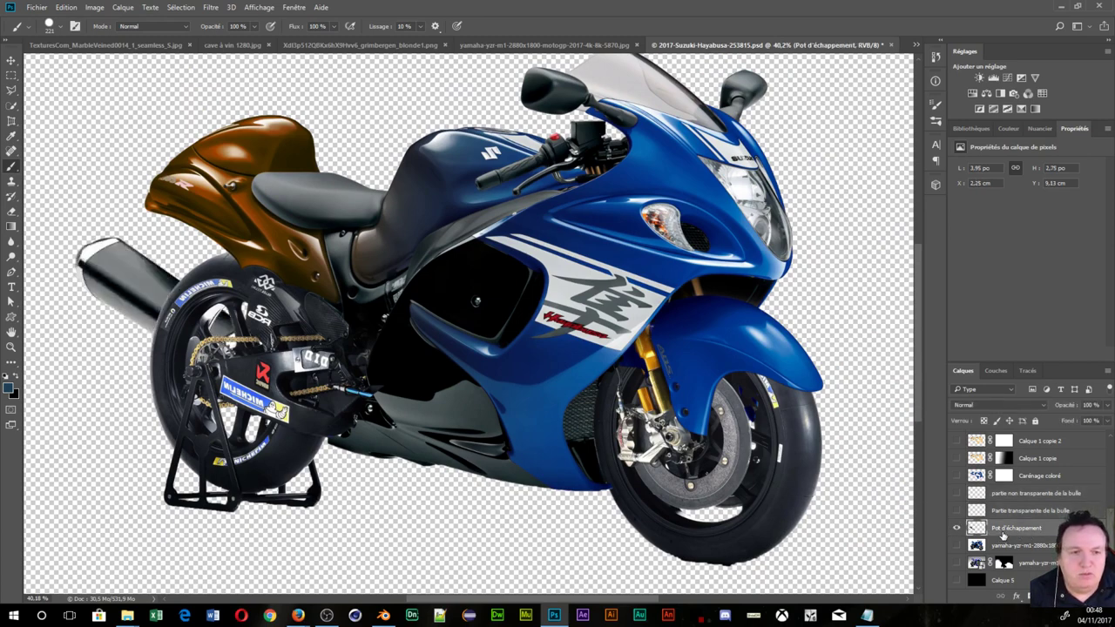
drag(1003, 535, 984, 424)
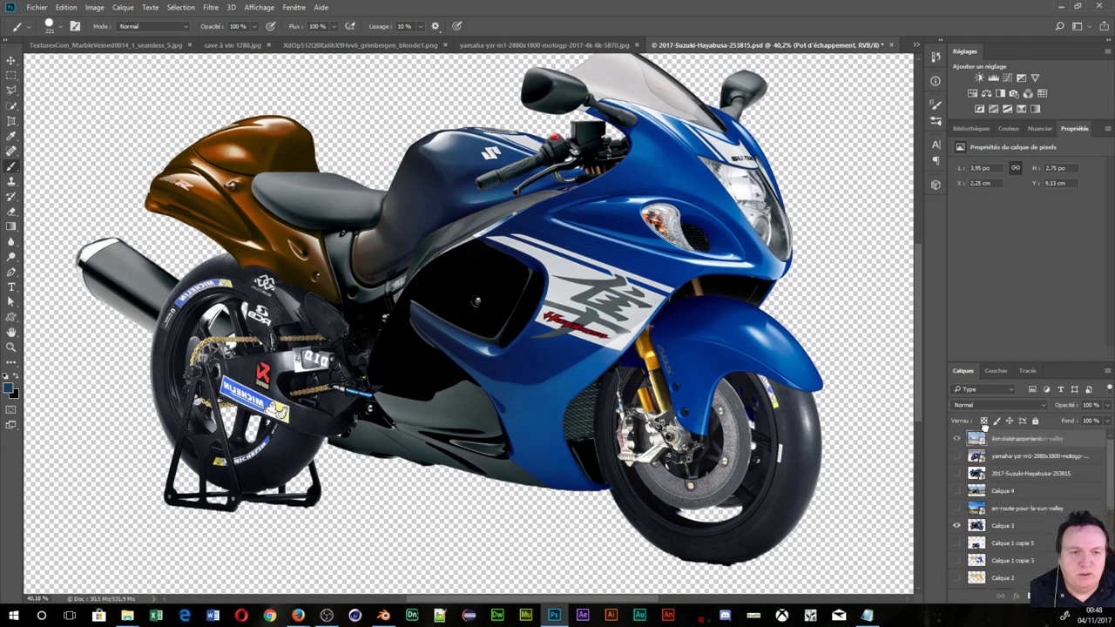
drag(984, 424, 984, 518)
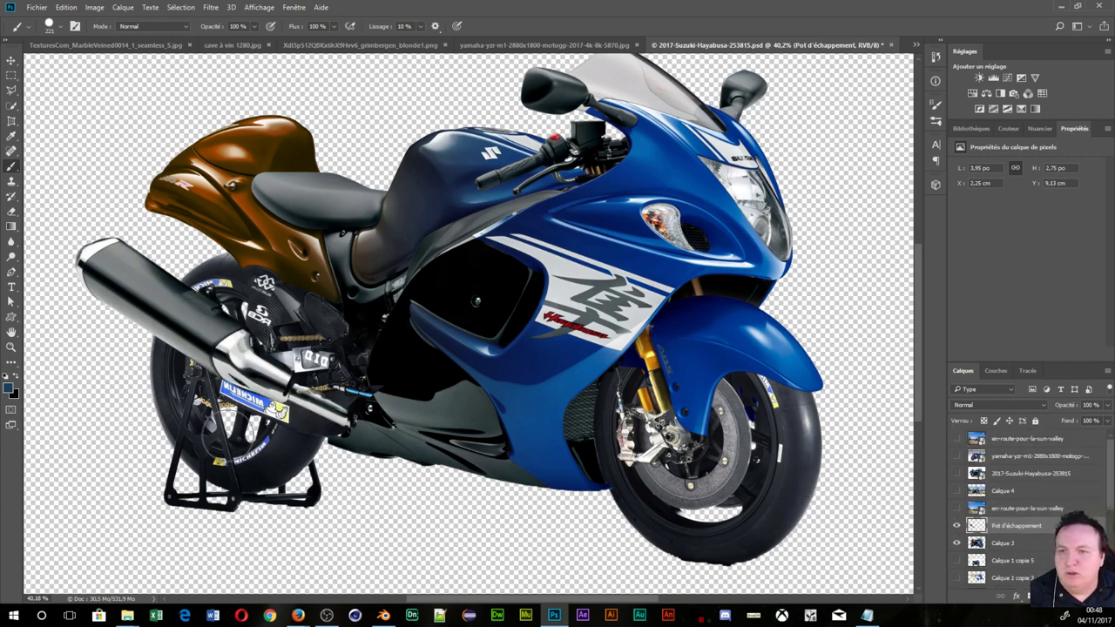
scroll(230, 437, up, 3)
scroll(230, 437, up, 2)
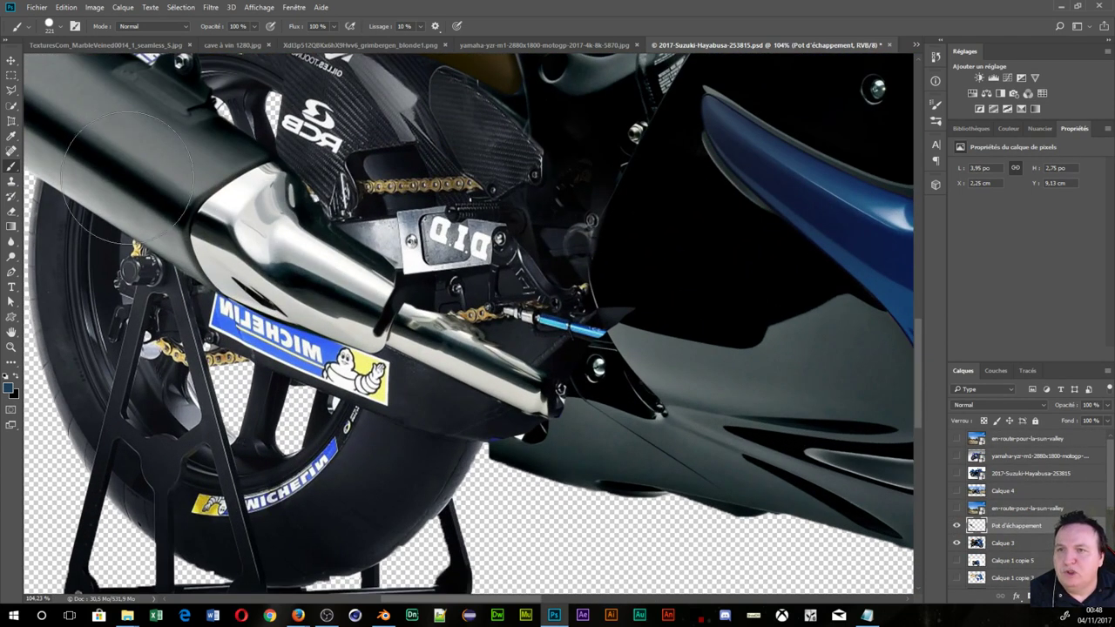
scroll(126, 169, down, 1)
scroll(139, 157, down, 1)
scroll(156, 143, down, 1)
scroll(179, 126, down, 1)
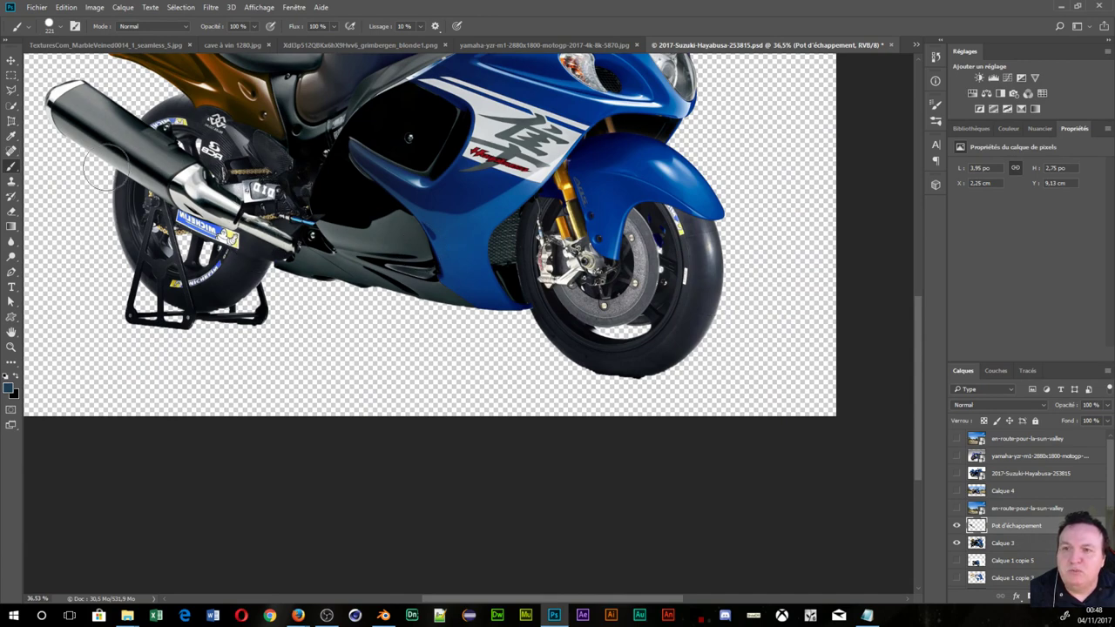
- Hide the Pot d'échappement layer again after comparing
click(956, 531)
click(956, 531)
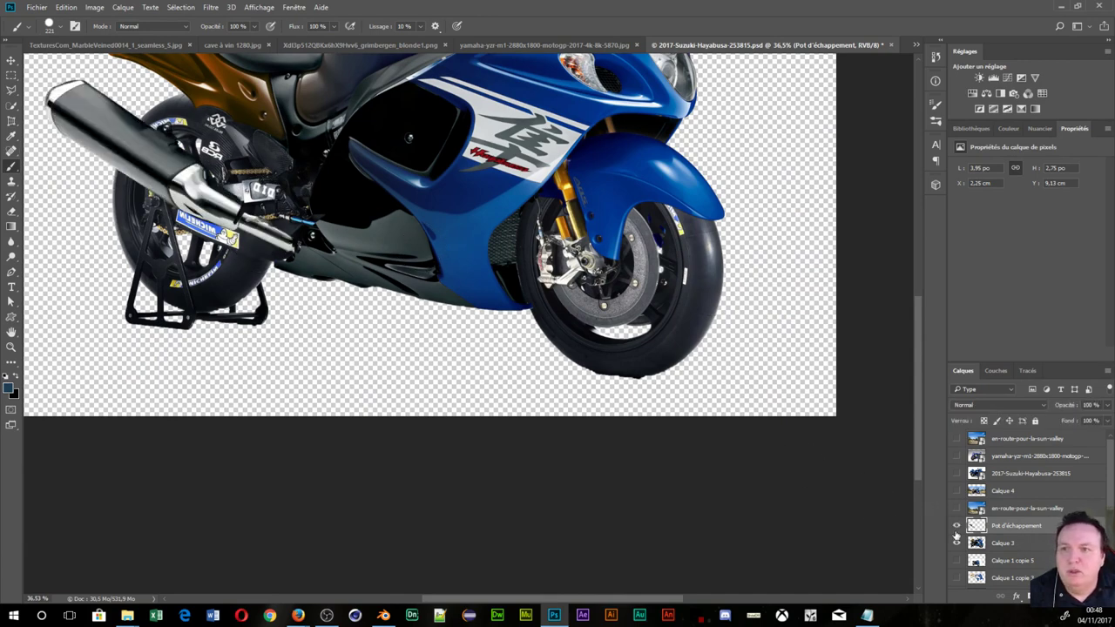
click(956, 531)
scroll(693, 335, down, 2)
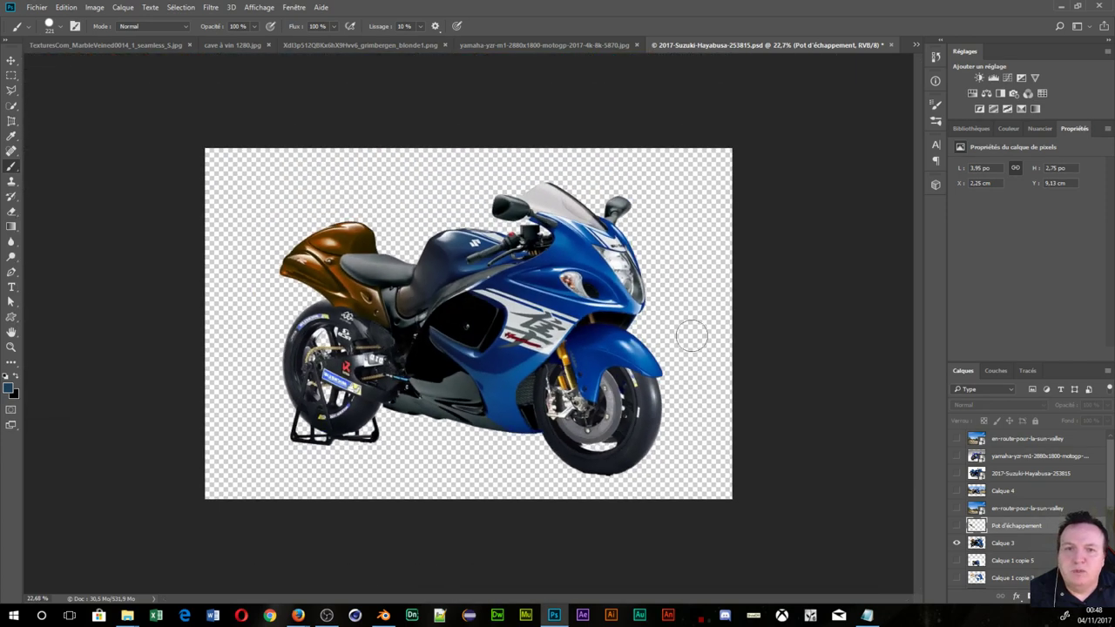
scroll(691, 336, up, 1)
scroll(614, 277, up, 1)
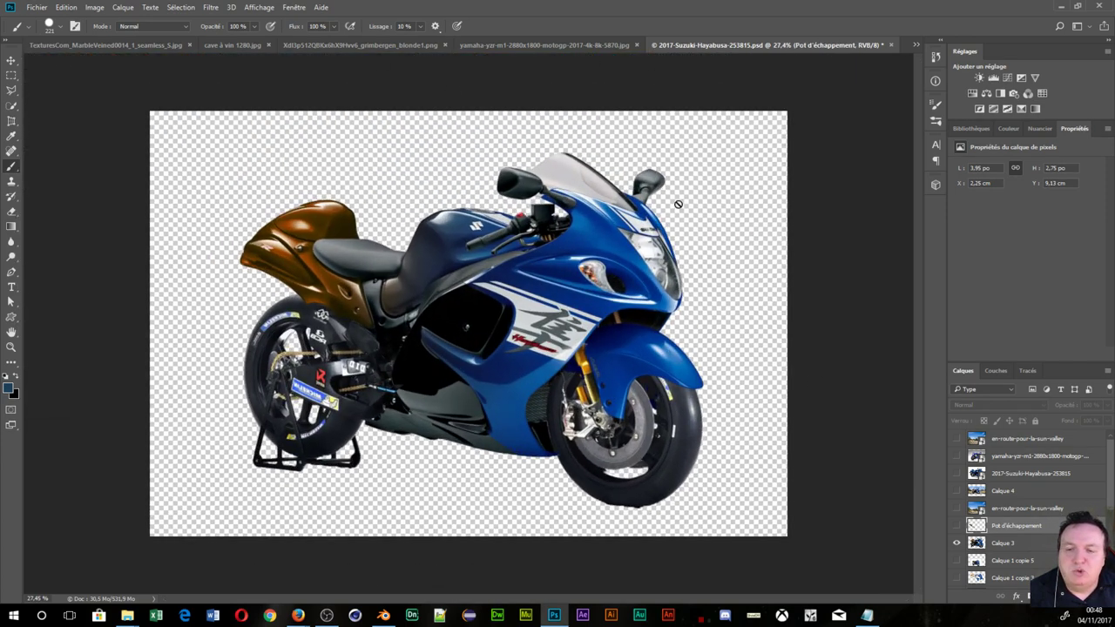
scroll(1076, 501, down, 3)
scroll(1062, 501, down, 2)
scroll(1036, 498, down, 2)
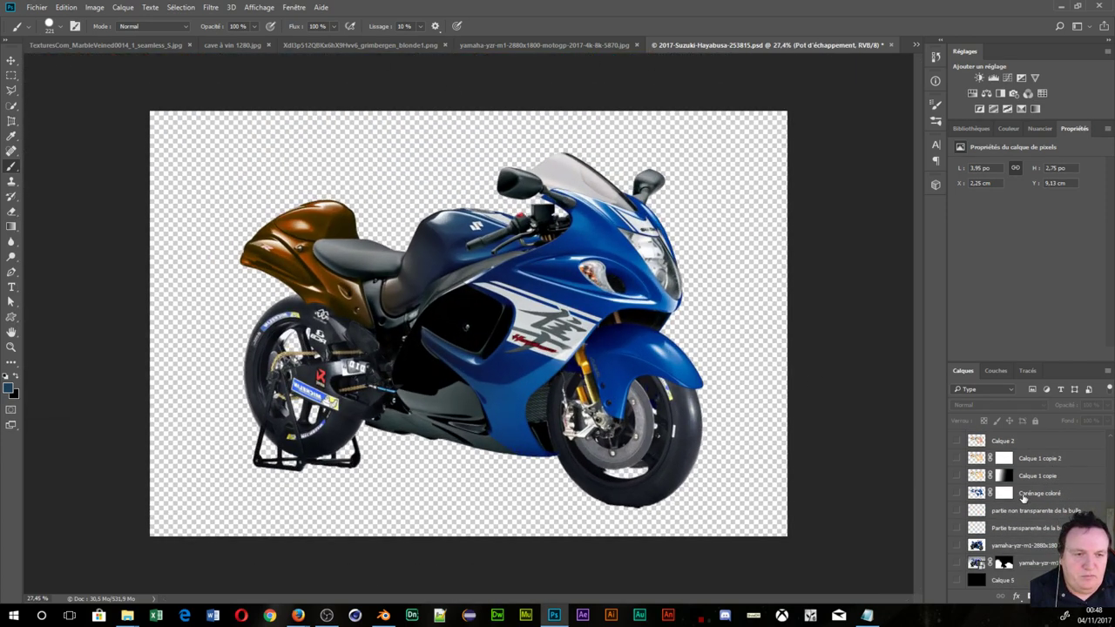
click(958, 545)
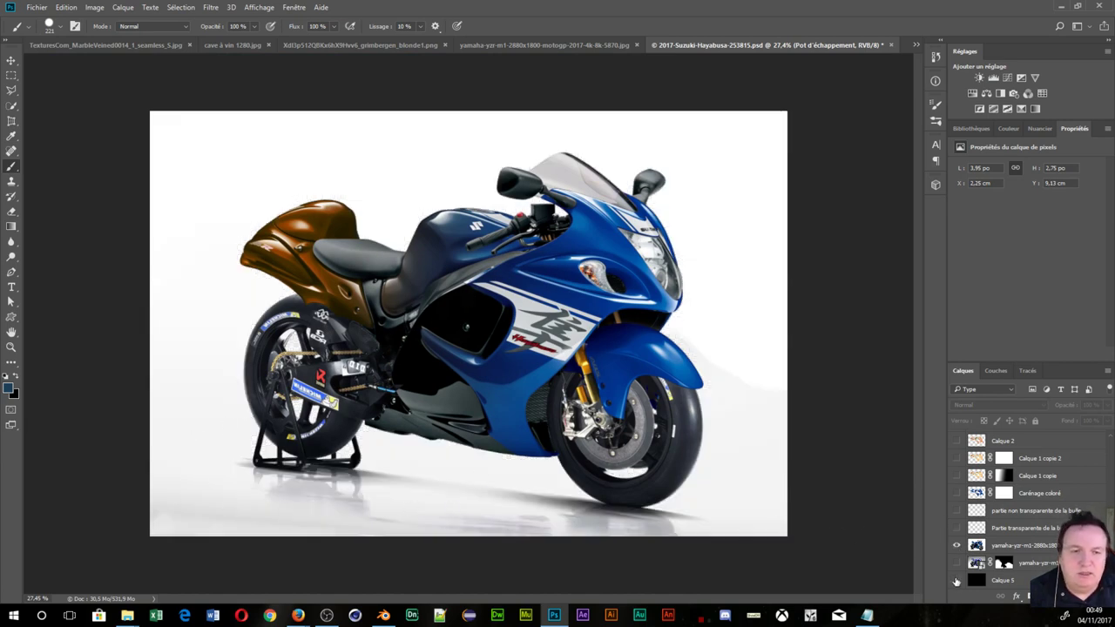
click(956, 548)
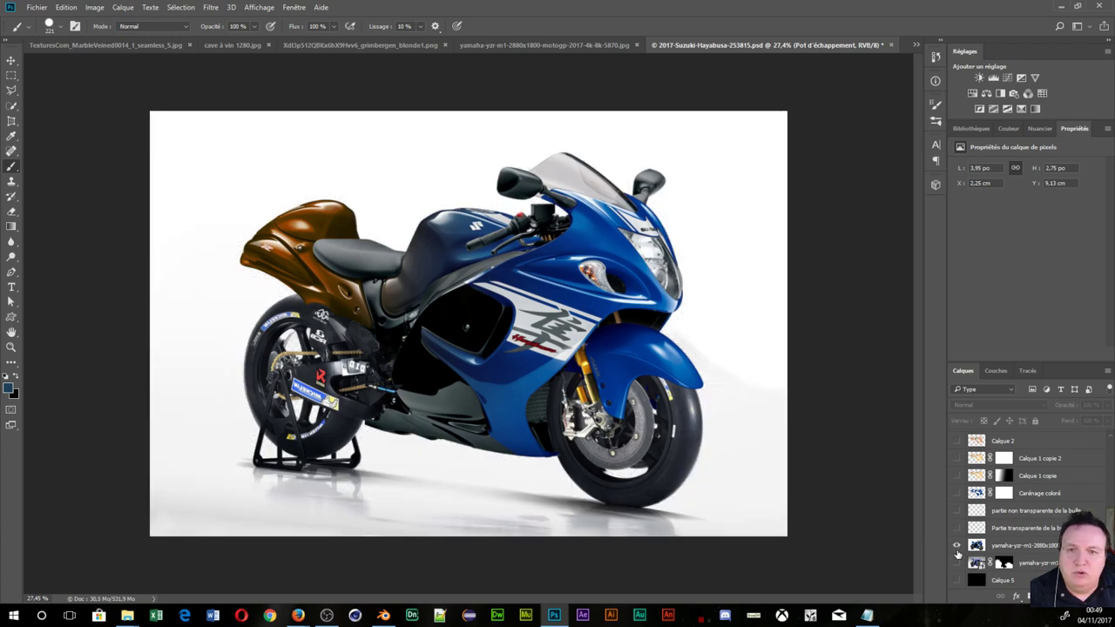
click(956, 548)
click(956, 548)
click(955, 552)
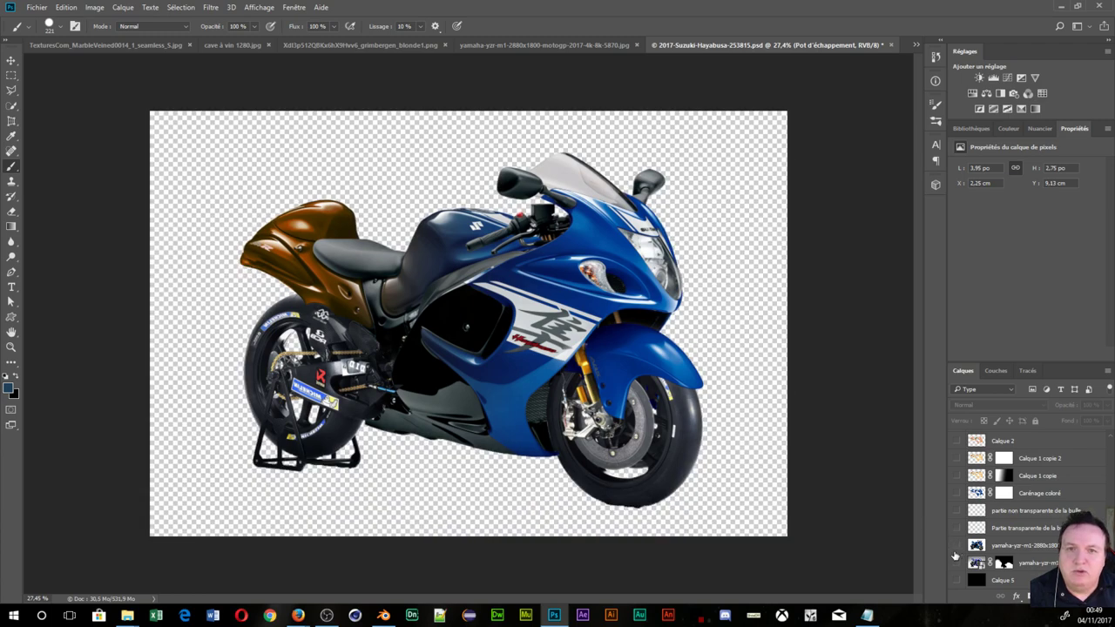
click(955, 552)
click(955, 552)
click(955, 551)
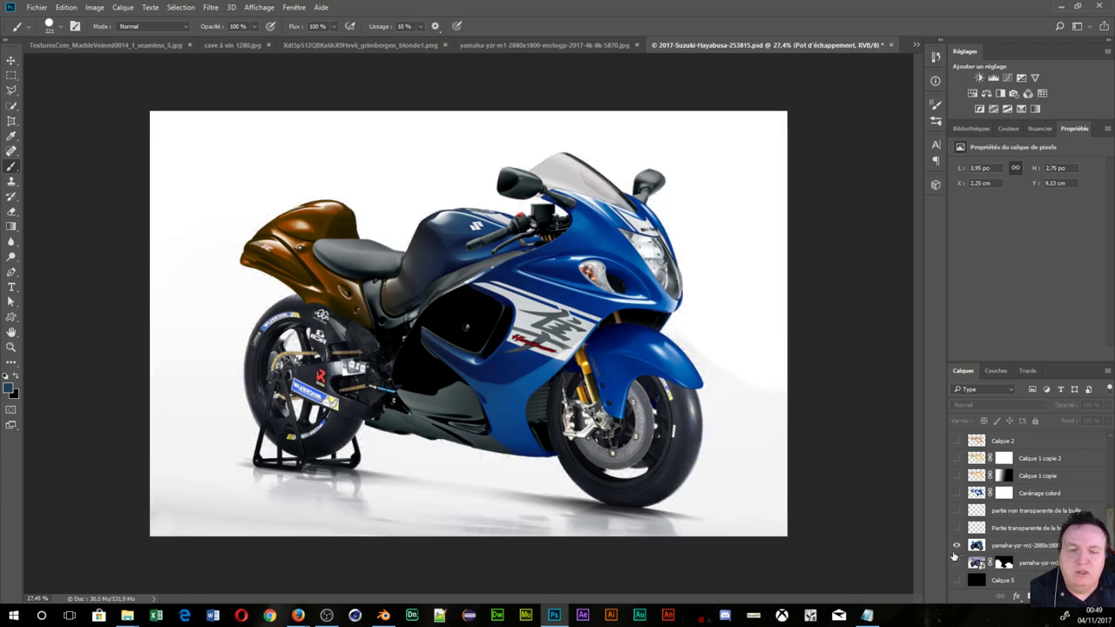
scroll(958, 522, up, 3)
scroll(962, 505, up, 3)
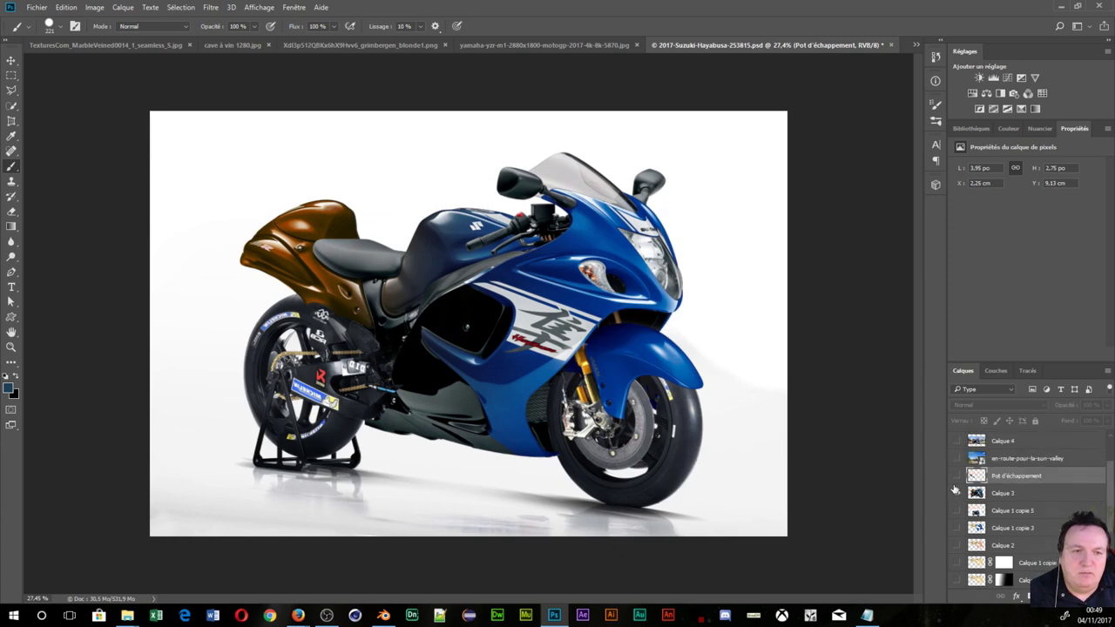
click(955, 497)
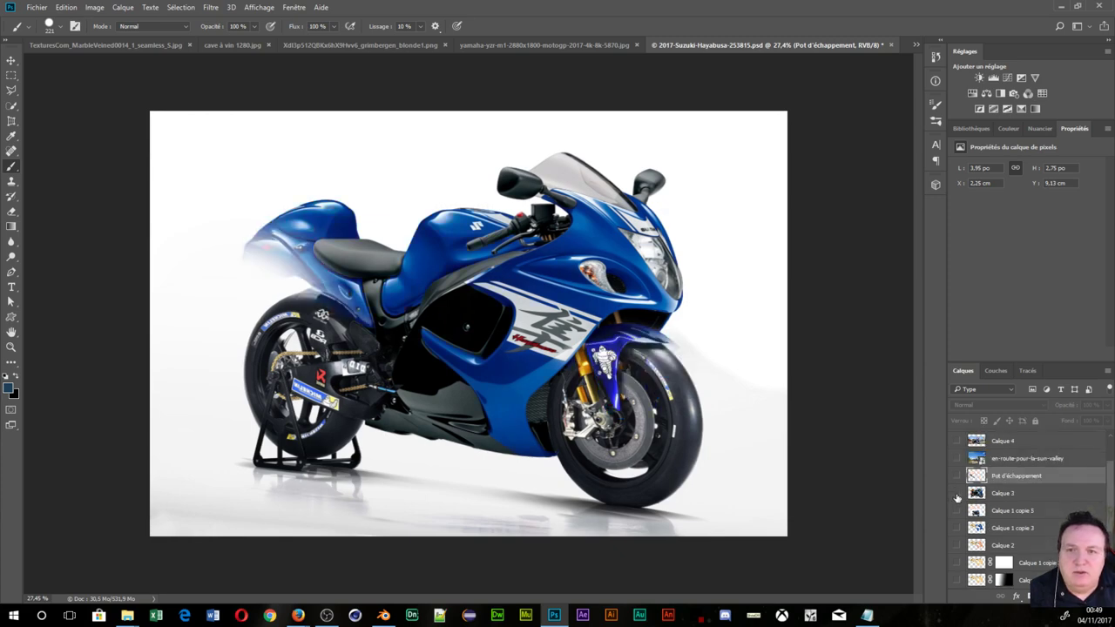
click(957, 498)
scroll(991, 492, down, 3)
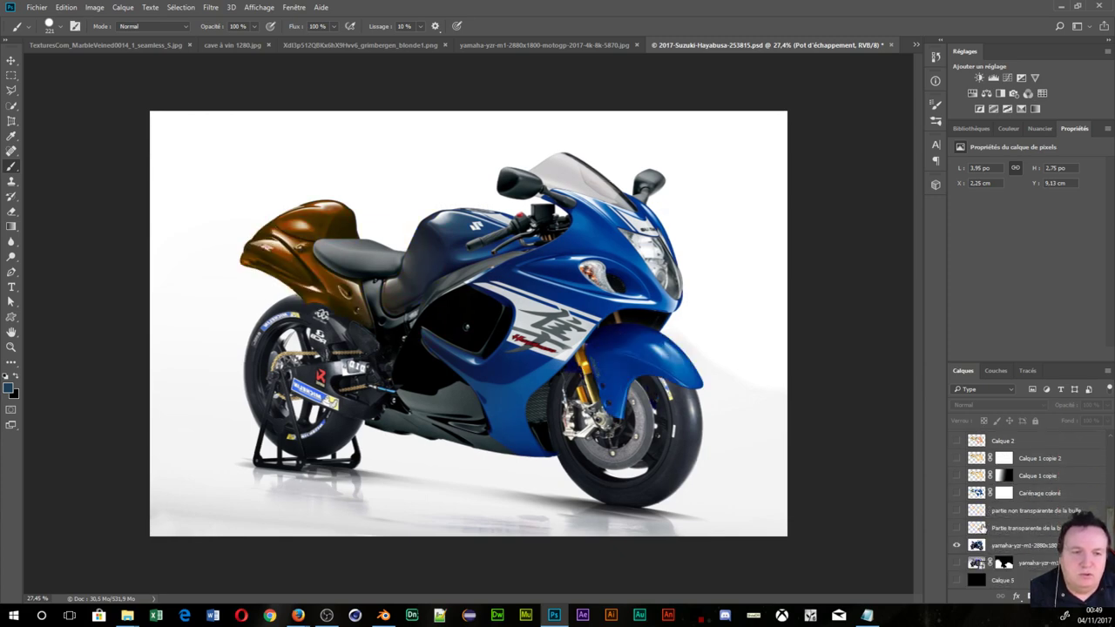
click(958, 545)
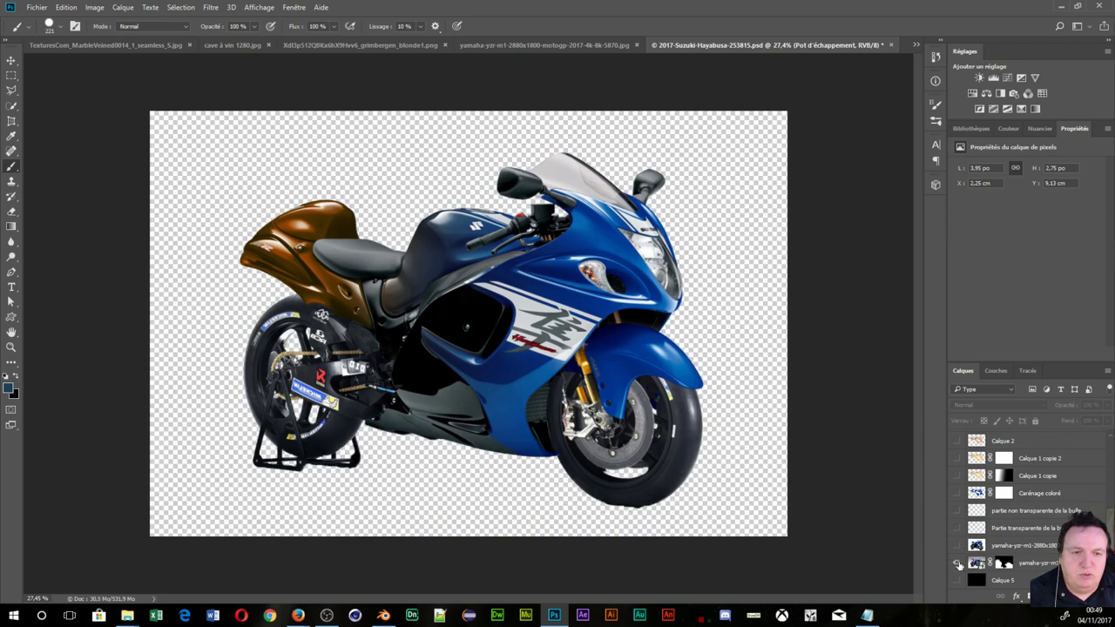
click(958, 562)
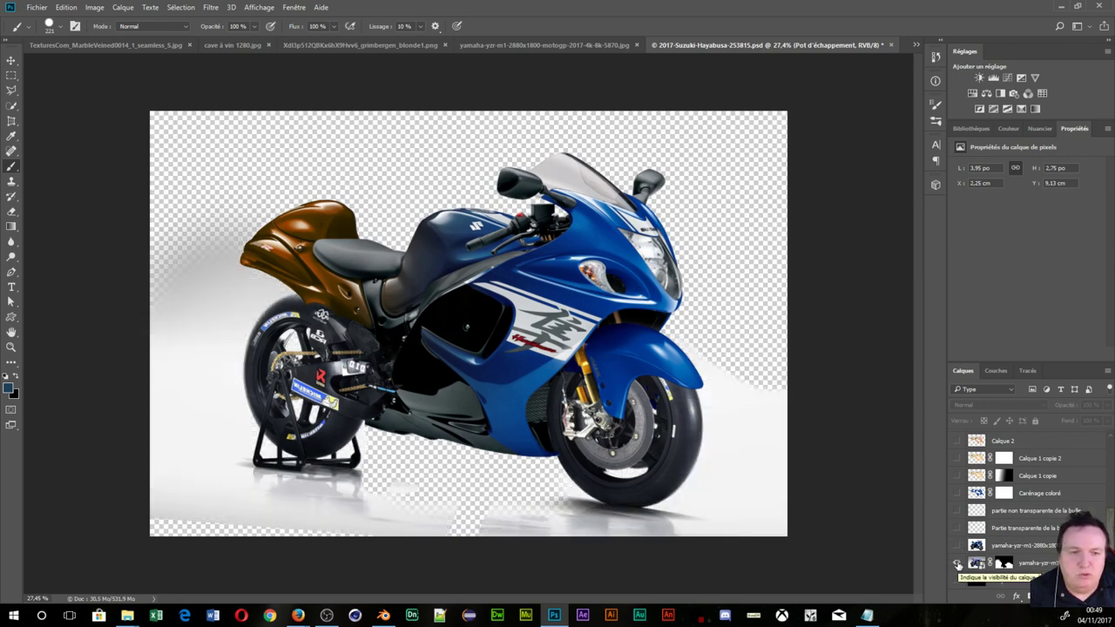
click(958, 562)
click(956, 545)
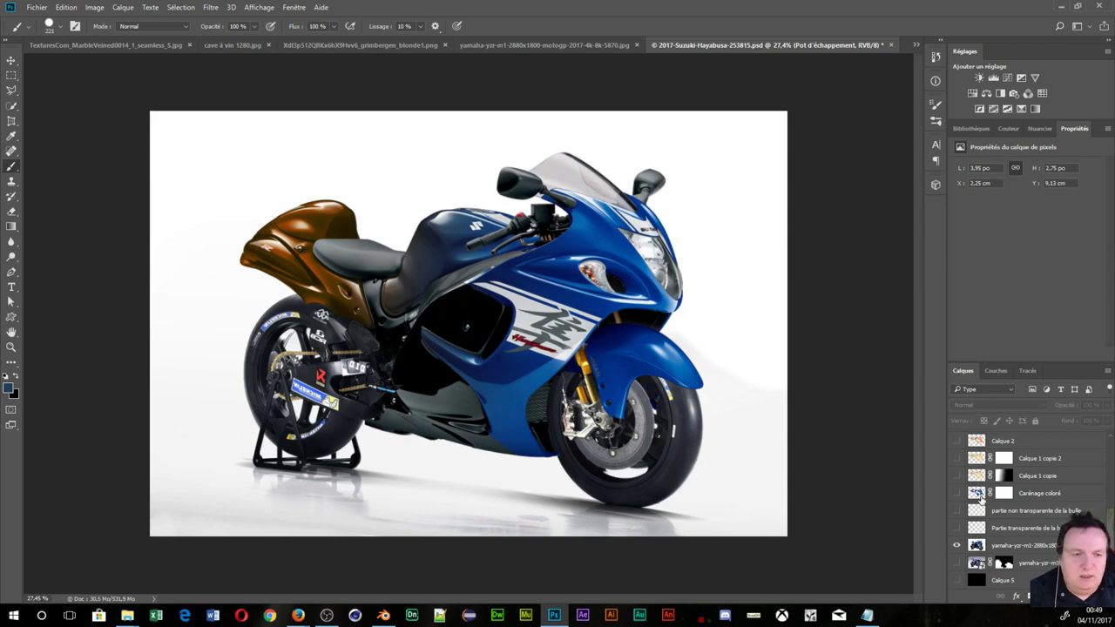
scroll(979, 495, up, 1)
scroll(979, 510, up, 2)
scroll(981, 527, up, 1)
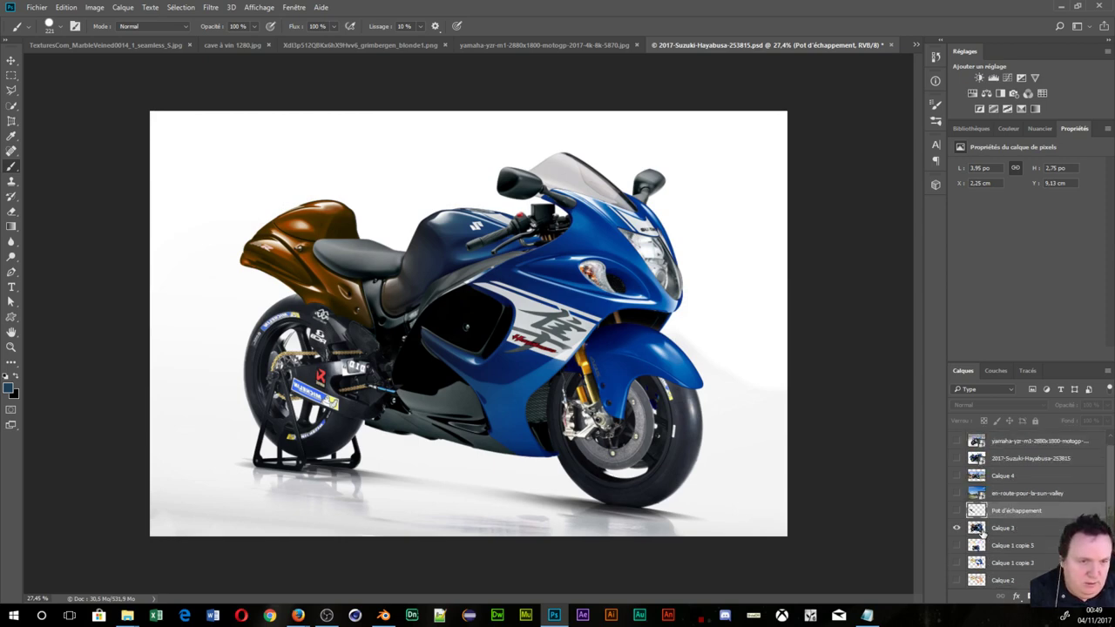
scroll(982, 531, up, 1)
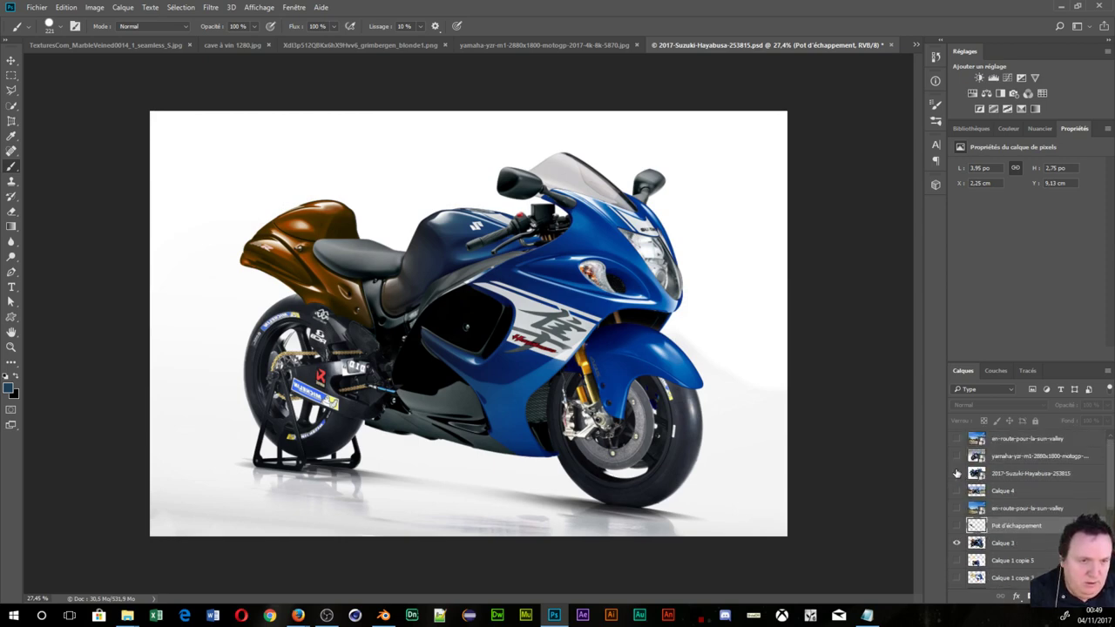
scroll(955, 473, down, 2)
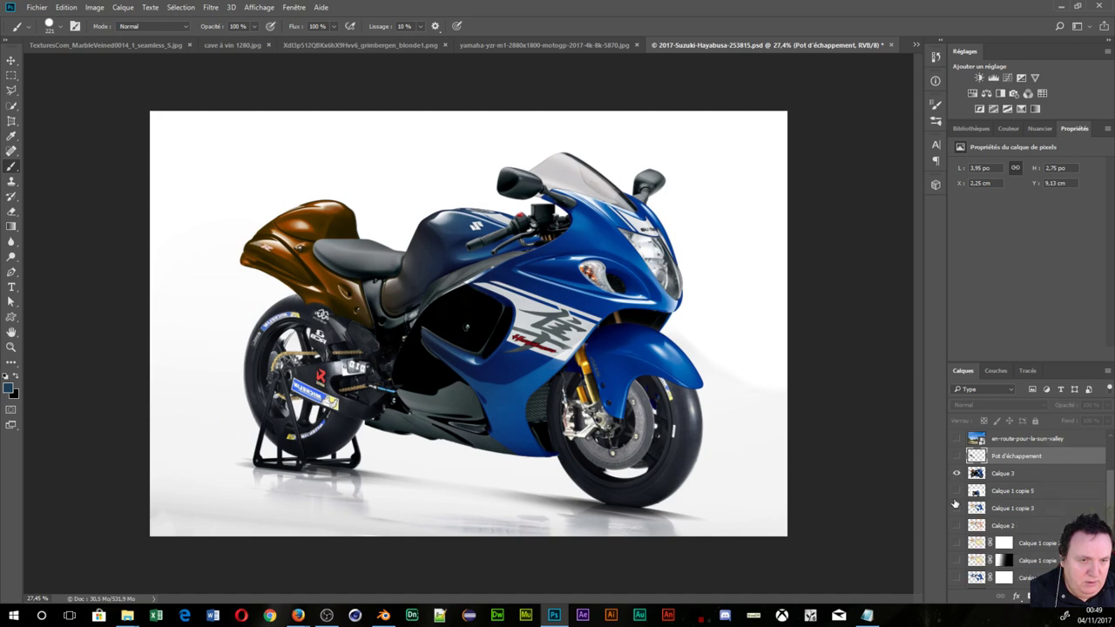
scroll(956, 505, down, 2)
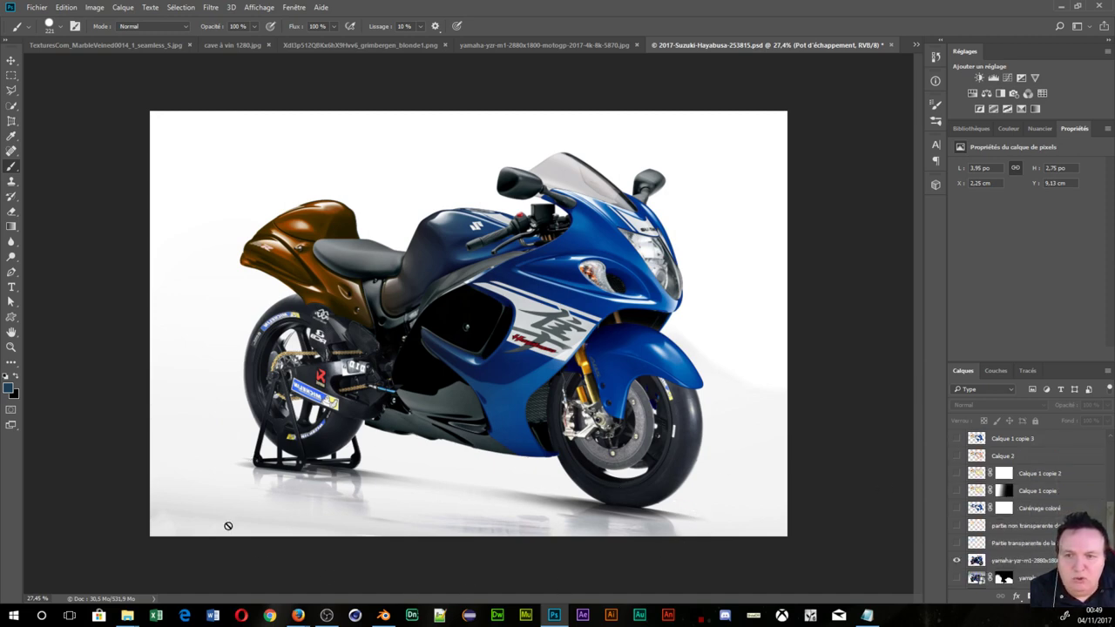
scroll(472, 465, up, 2)
scroll(455, 465, up, 2)
scroll(437, 473, up, 2)
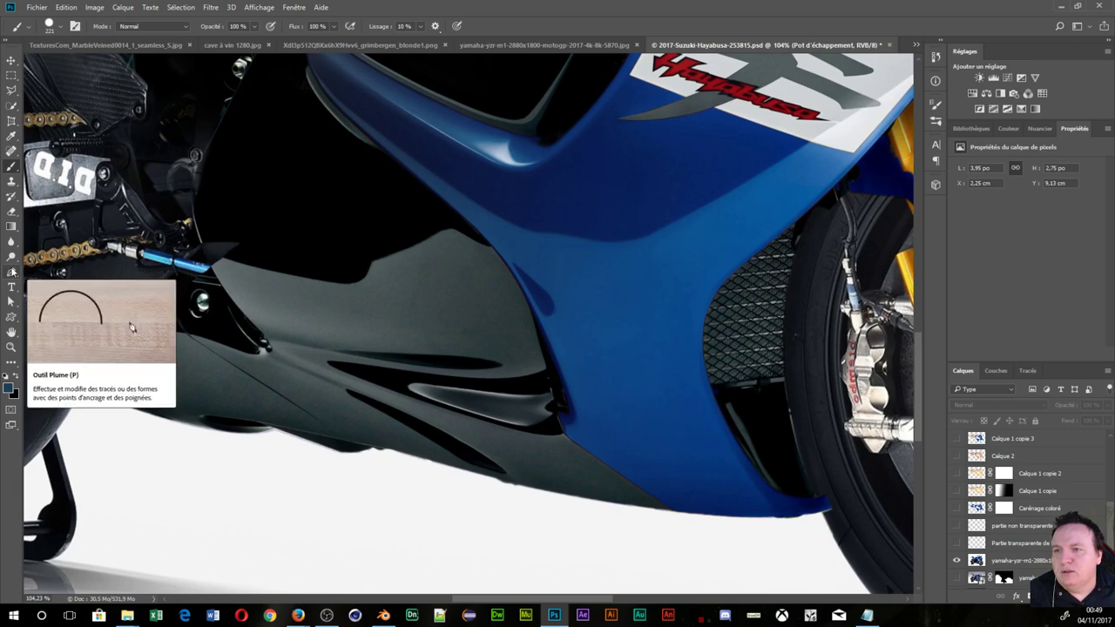
- With the Pen tool, place anchors along the fairing's underside up to its front end
click(17, 271)
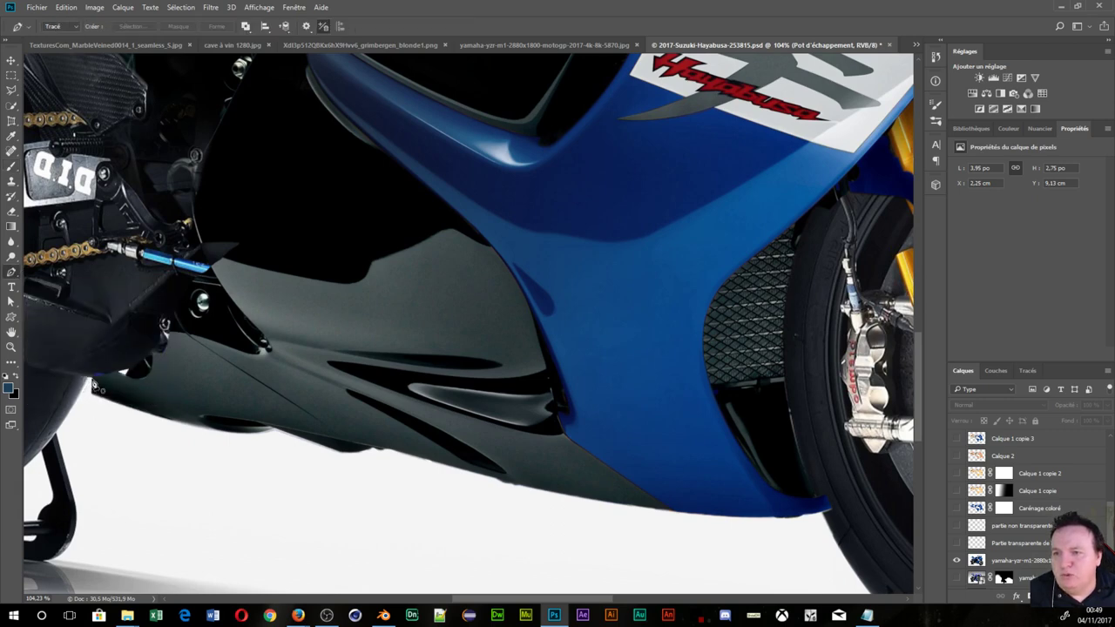
click(93, 382)
click(210, 430)
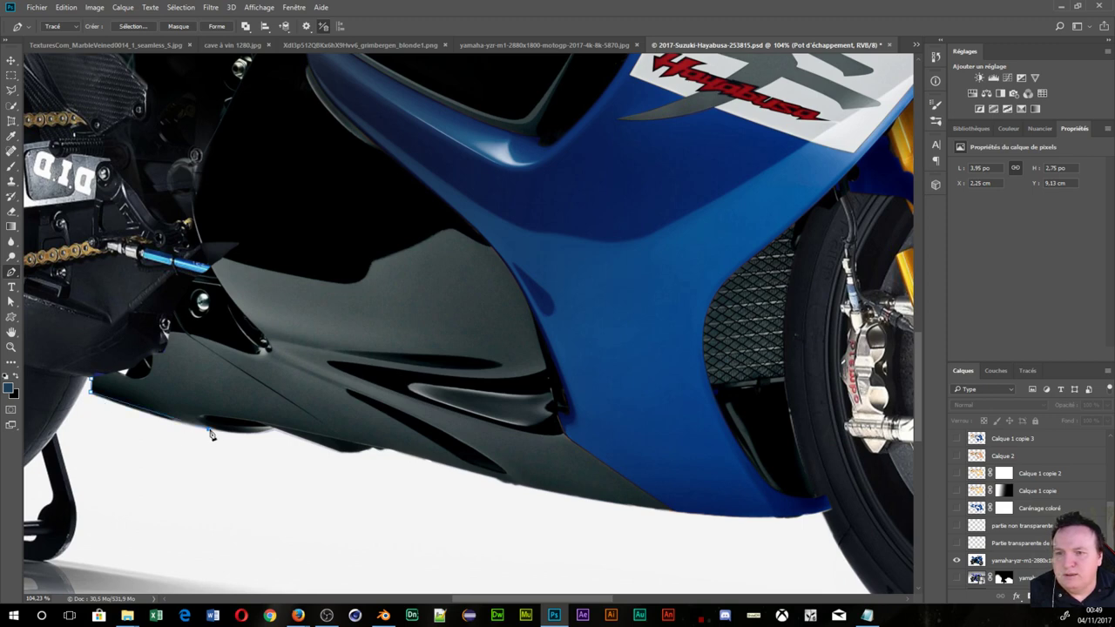
click(271, 427)
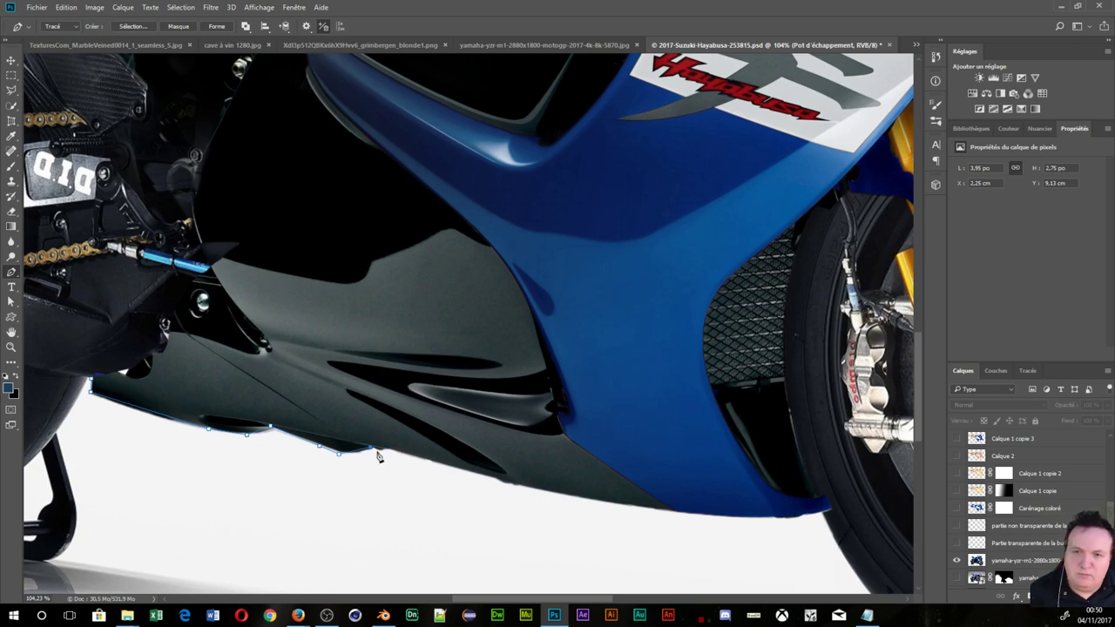
click(623, 505)
click(764, 514)
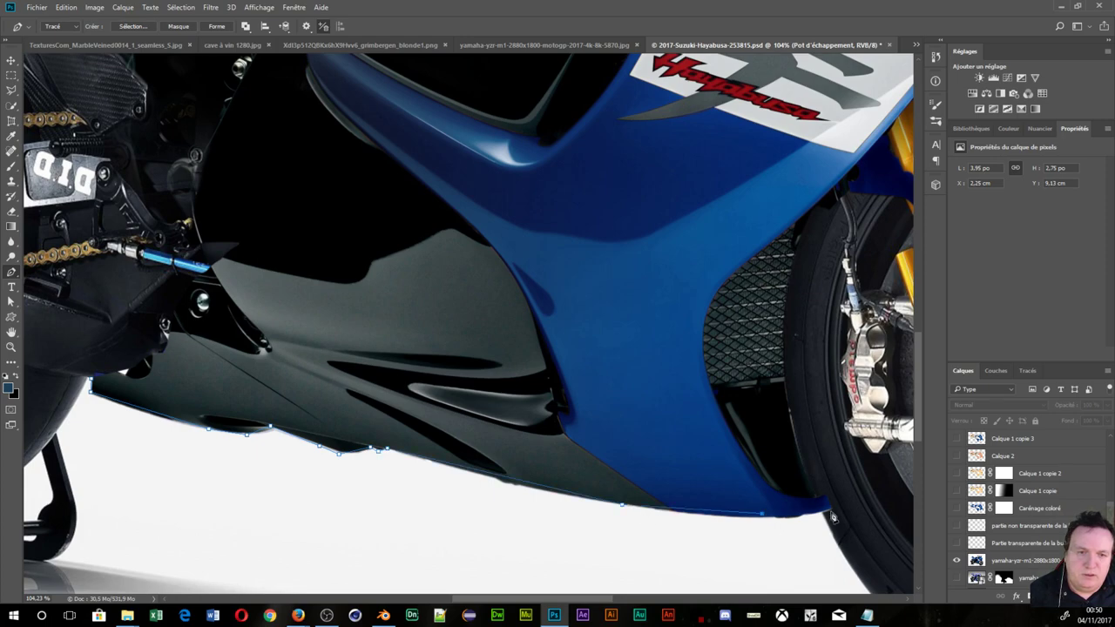
- Continue the path across the floor below the bike and close it near the rear stand
scroll(828, 520, down, 3)
scroll(823, 531, down, 5)
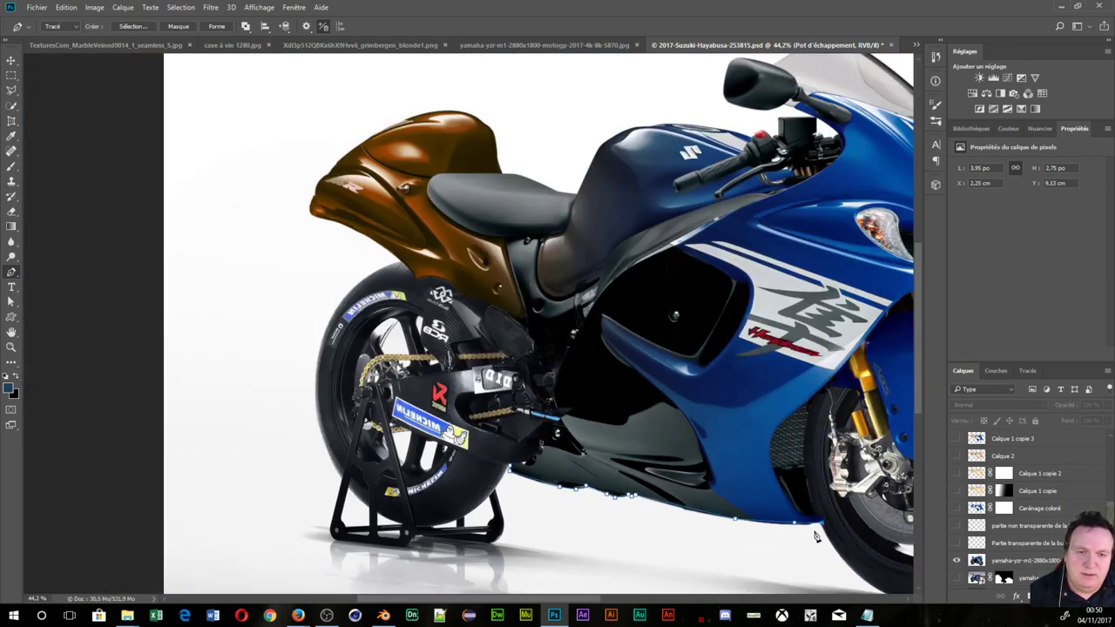
scroll(815, 551, down, 5)
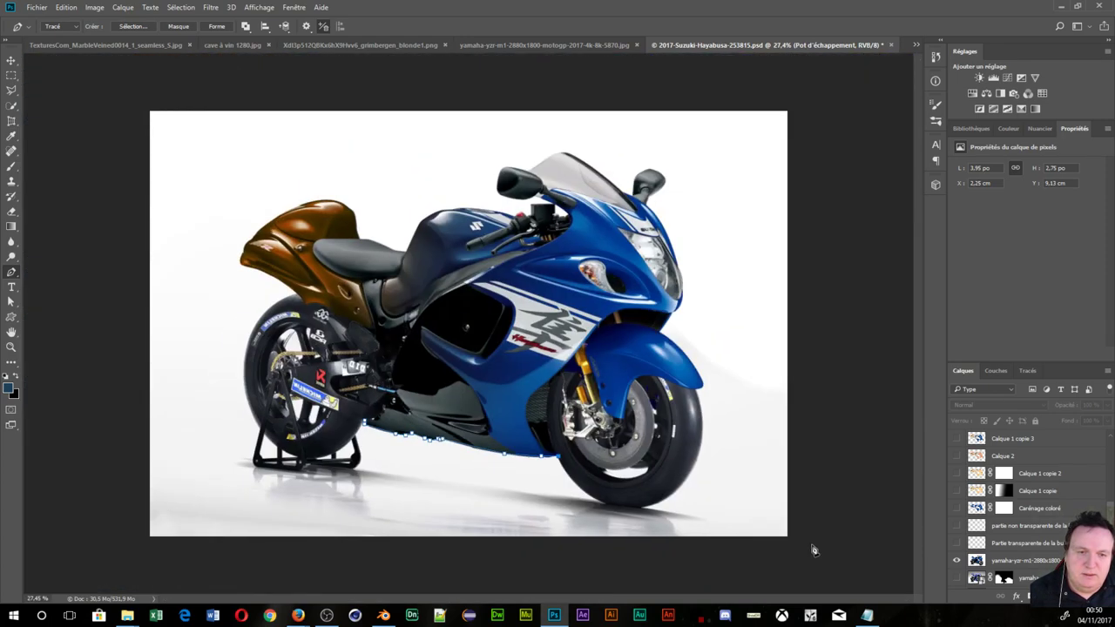
click(580, 494)
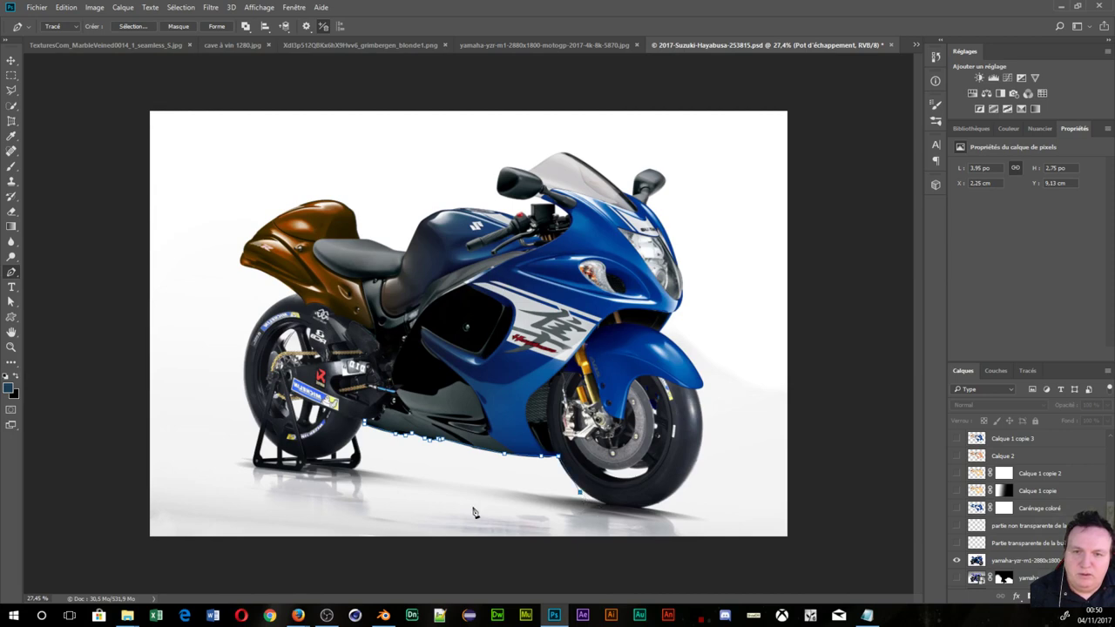
click(388, 470)
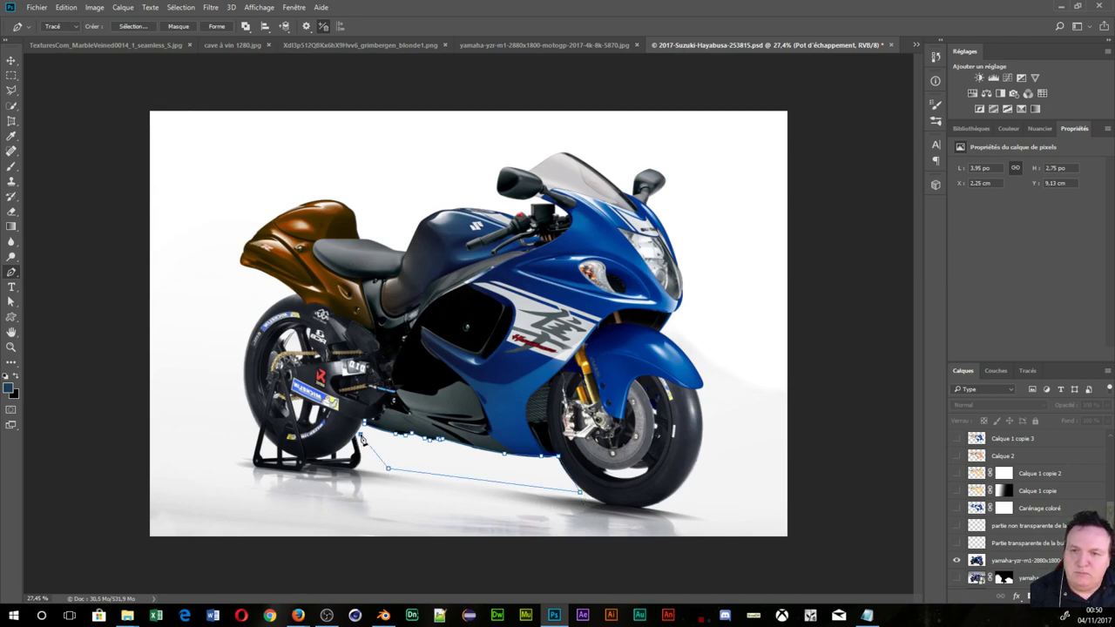
scroll(358, 423, up, 1)
scroll(355, 436, up, 4)
scroll(348, 470, up, 1)
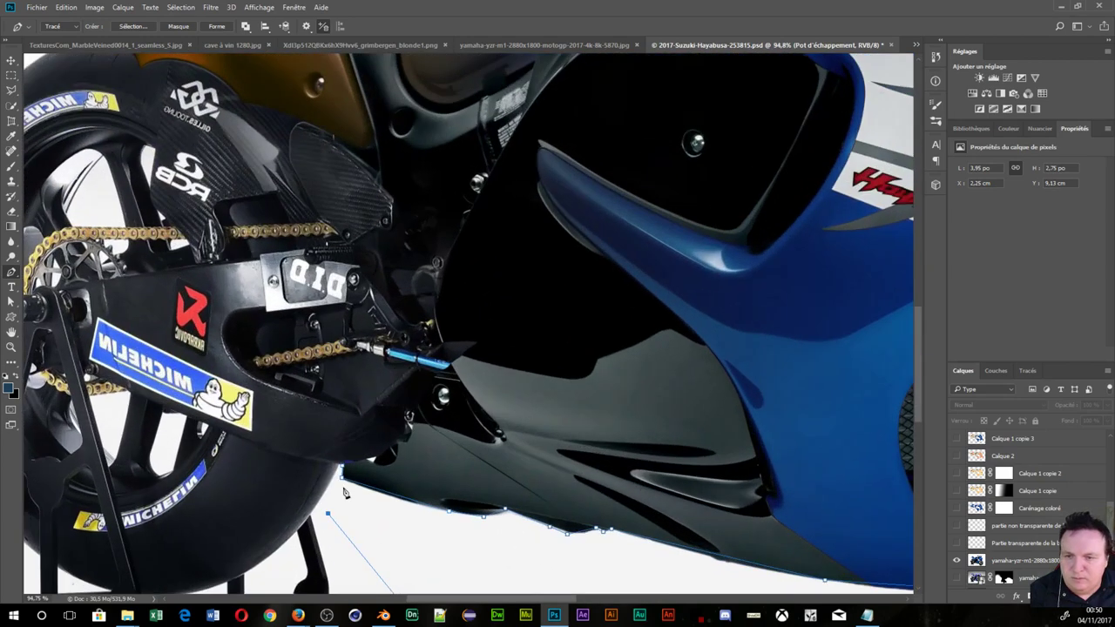
click(335, 480)
- Convert the path into a selection and hide the yamaha-yzr-m1-2880x1800 layer
scroll(535, 533, down, 2)
right_click(549, 553)
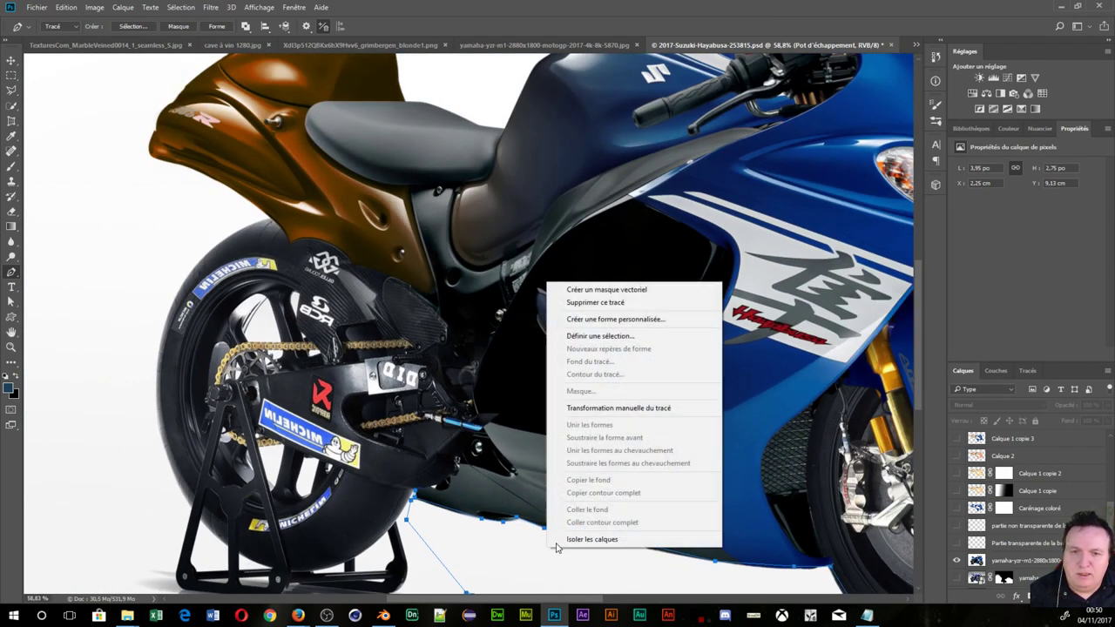
click(596, 336)
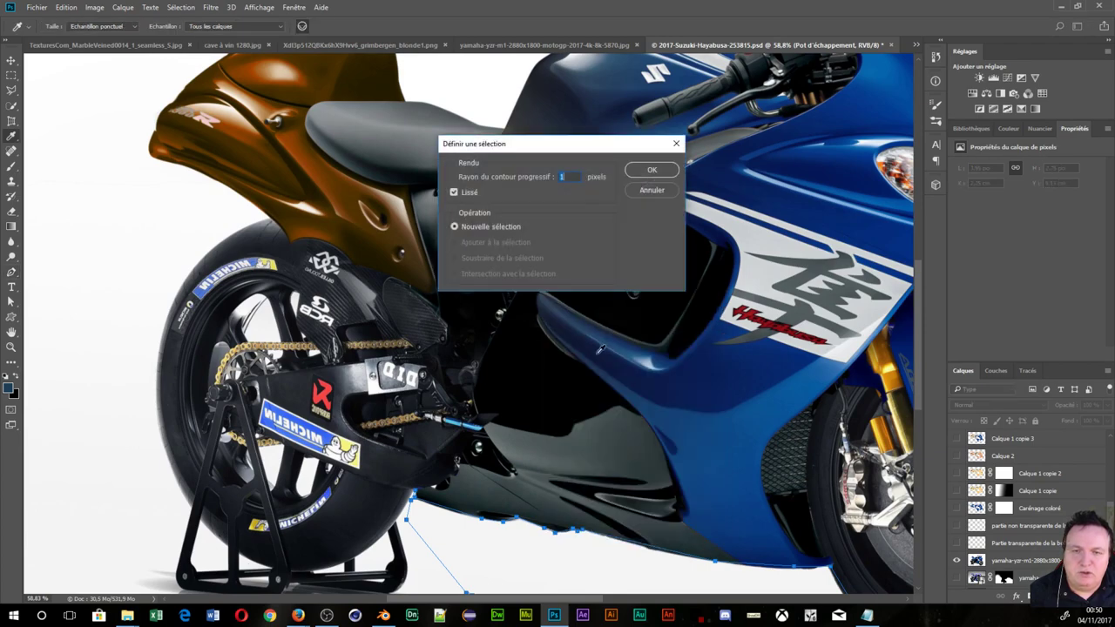
click(667, 170)
key(ctrl+0)
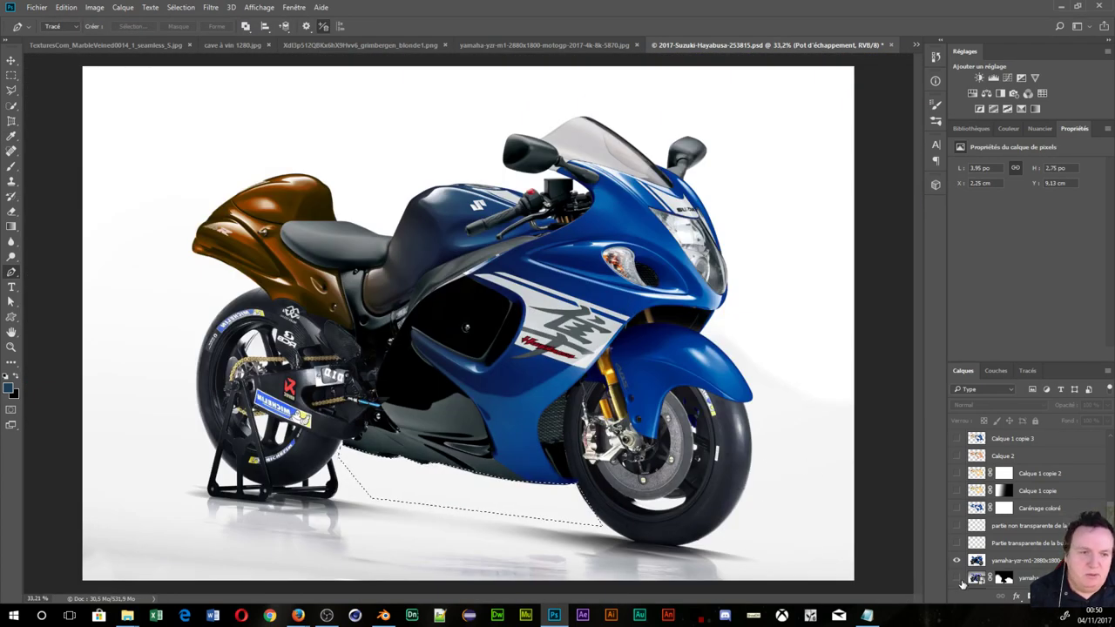
scroll(961, 581, down, 1)
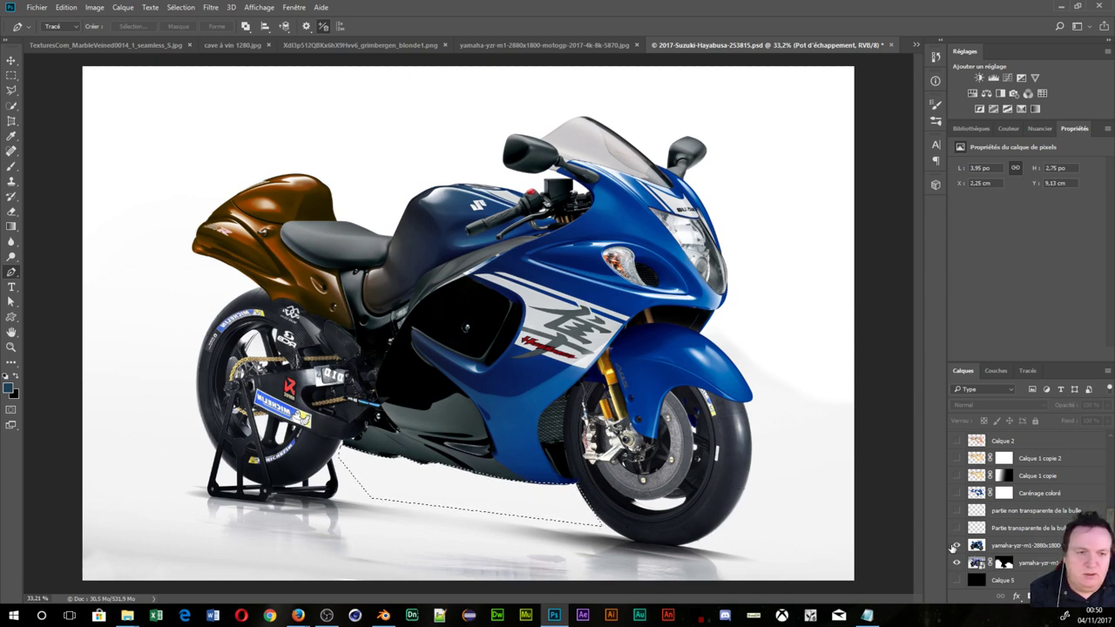
click(955, 545)
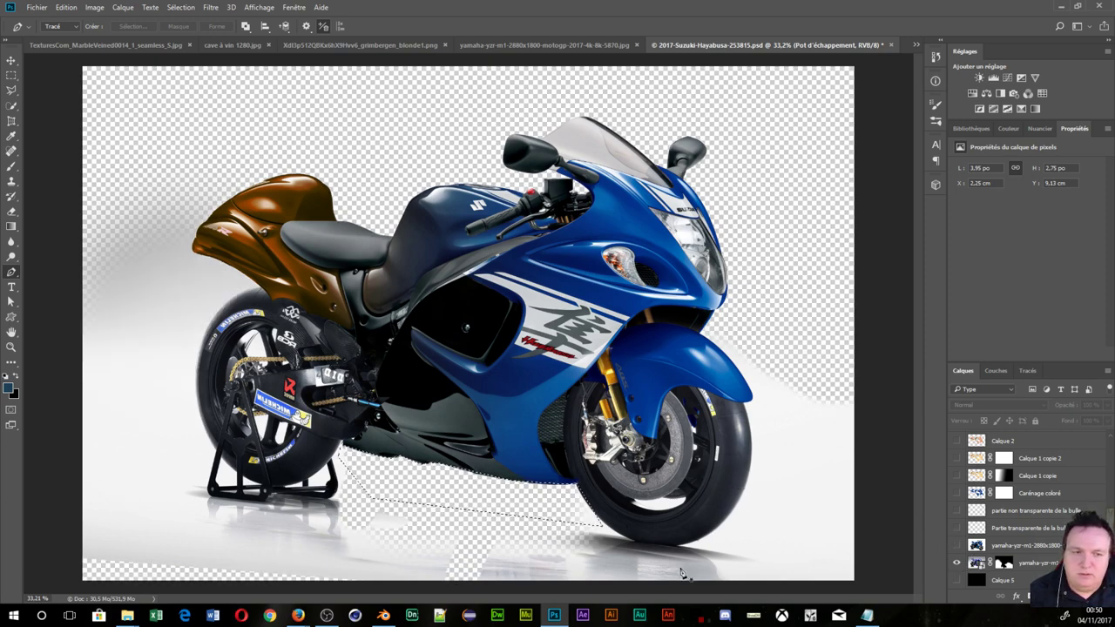
- Paint the masked Yamaha layer's mask under the fairing to hide the floor and blue strip
click(1004, 563)
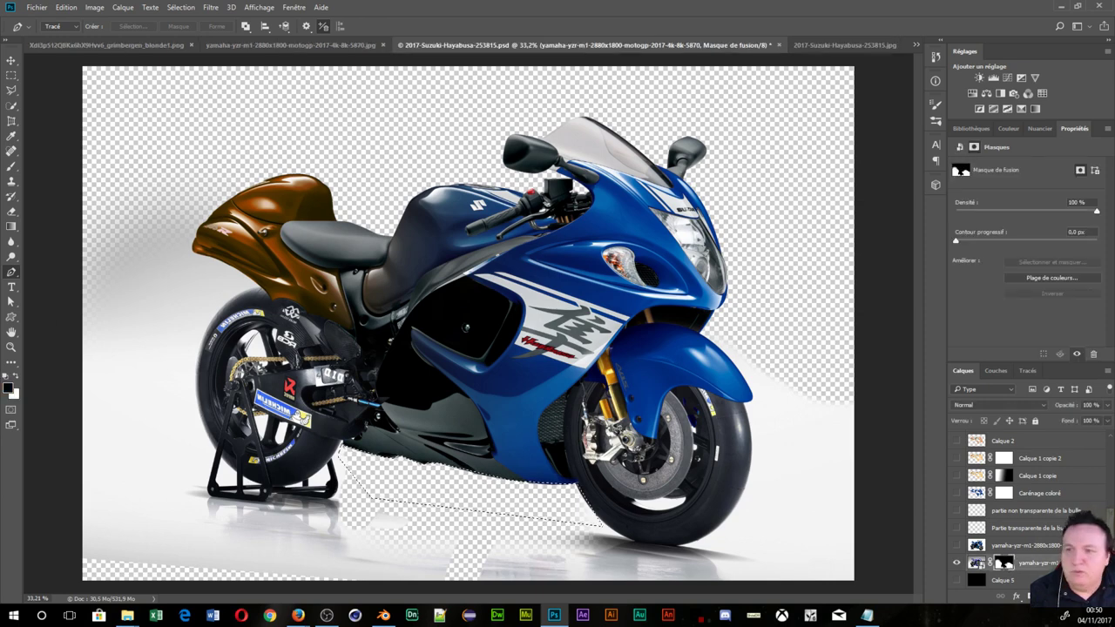
click(11, 165)
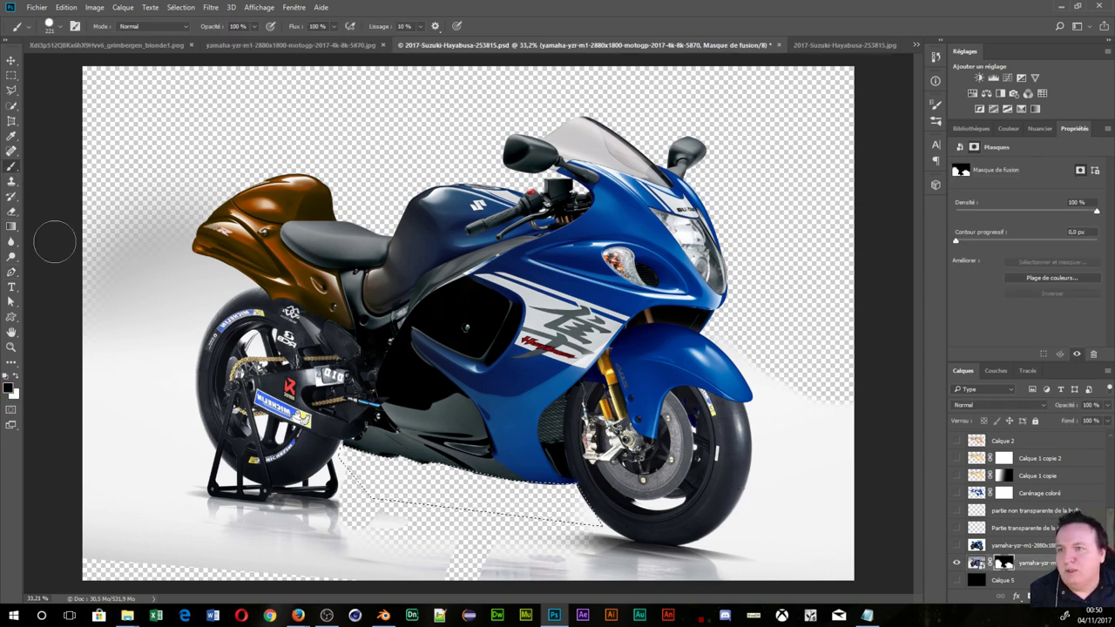
key(x)
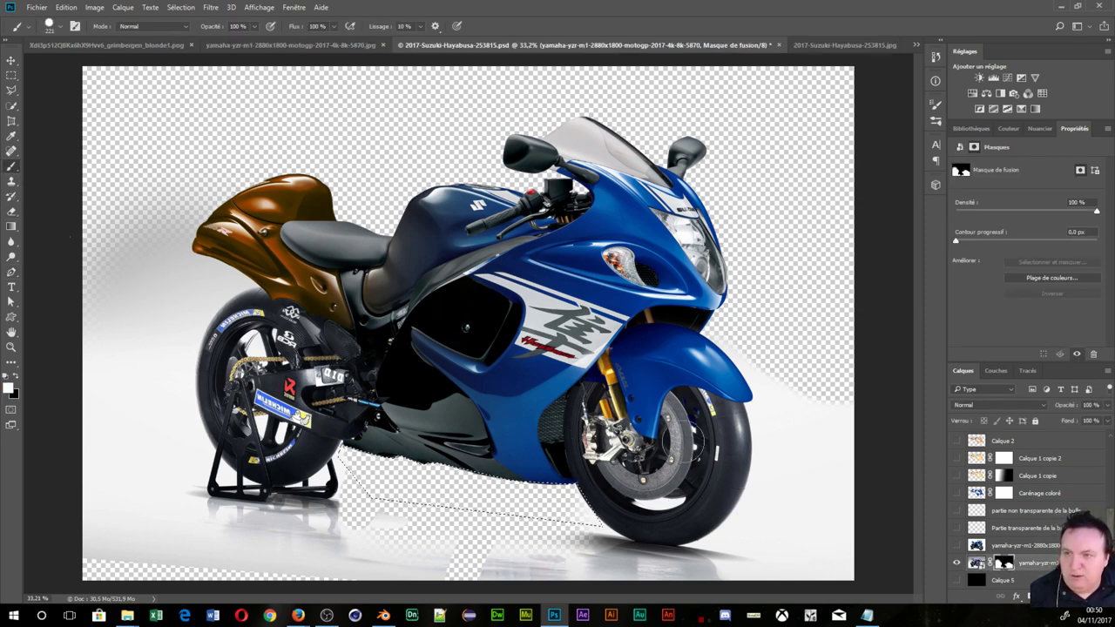
mouse_move(601, 486)
mouse_down()
mouse_move(491, 496)
mouse_move(398, 467)
mouse_move(542, 456)
mouse_up()
scroll(519, 531, up, 2)
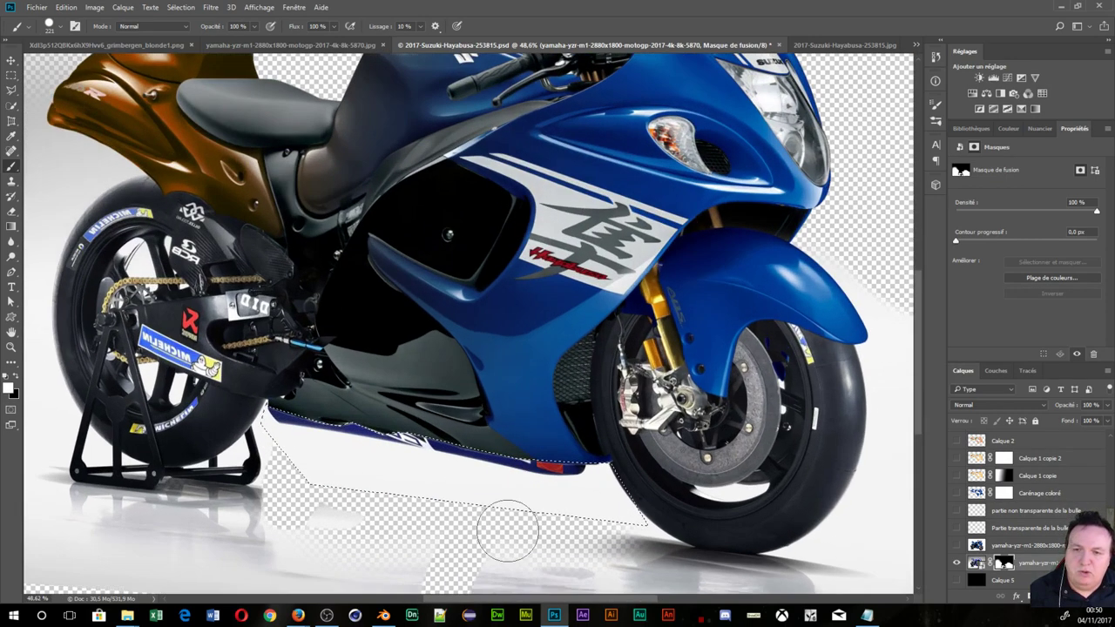
scroll(510, 523, up, 2)
scroll(132, 356, left, 1)
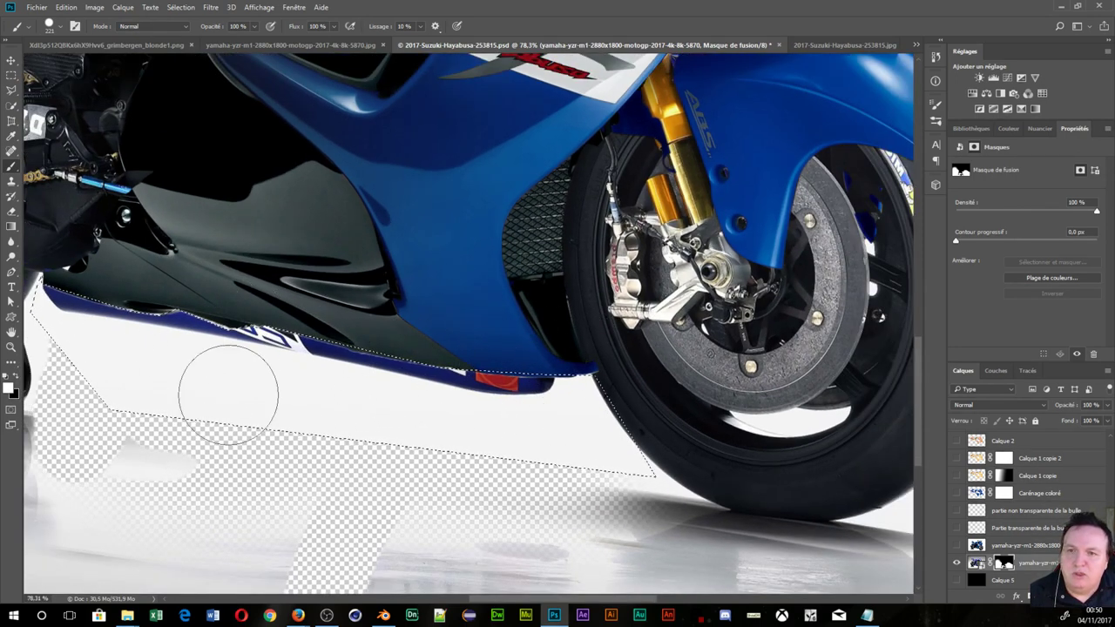
scroll(153, 364, down, 1)
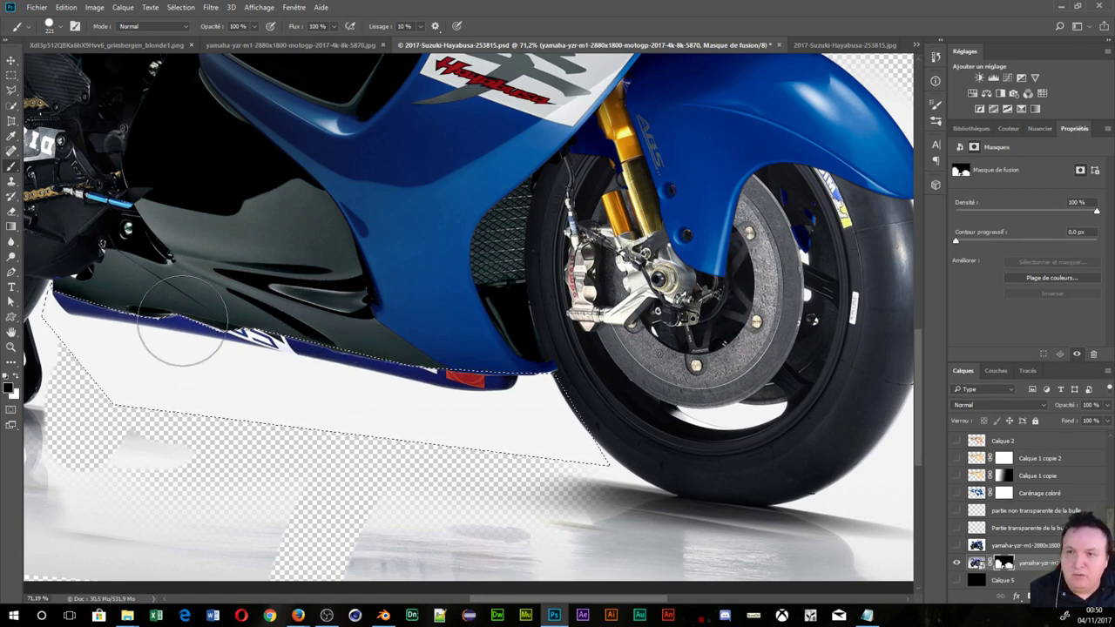
mouse_move(87, 300)
mouse_down()
mouse_move(112, 336)
mouse_move(269, 374)
mouse_move(507, 396)
mouse_up()
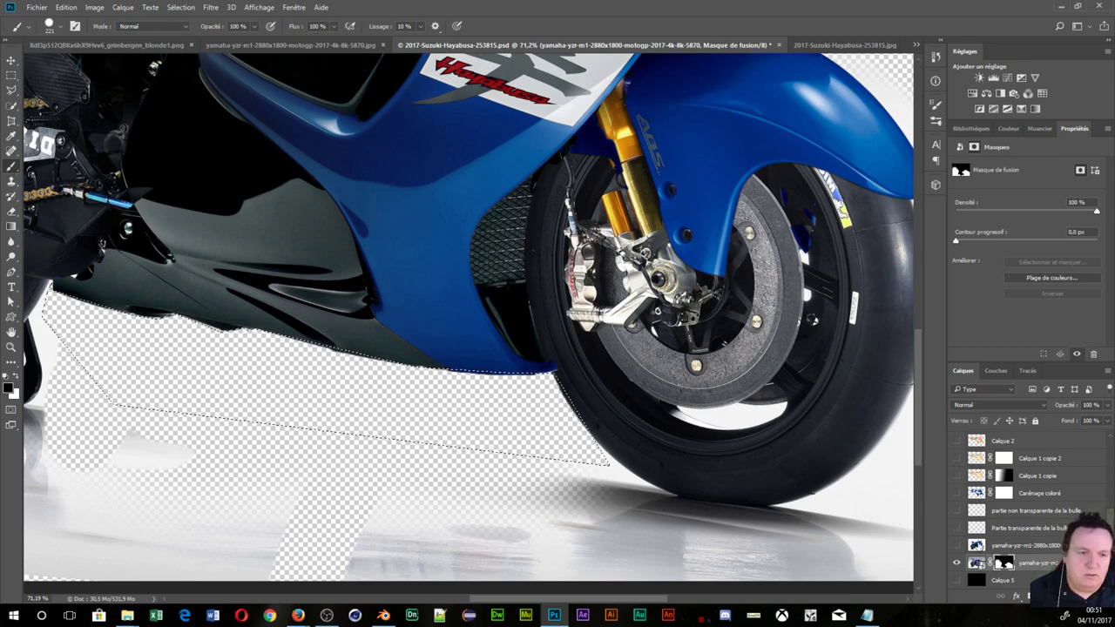
- Deselect, add an empty layer Calque 6, and keep the top yamaha layer hidden
click(976, 564)
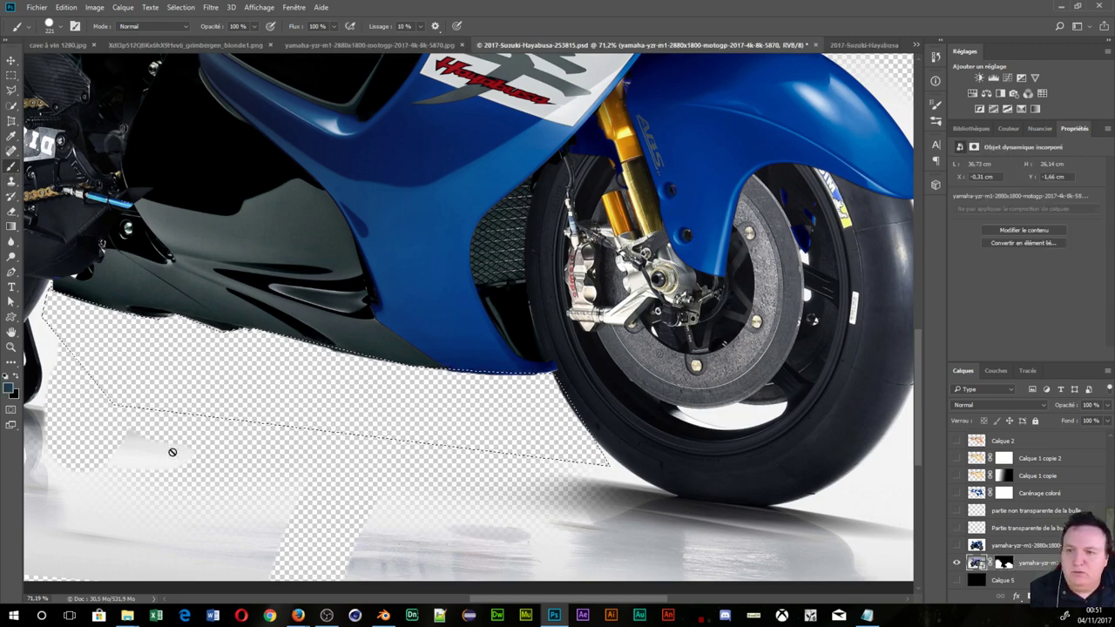
scroll(184, 398, down, 3)
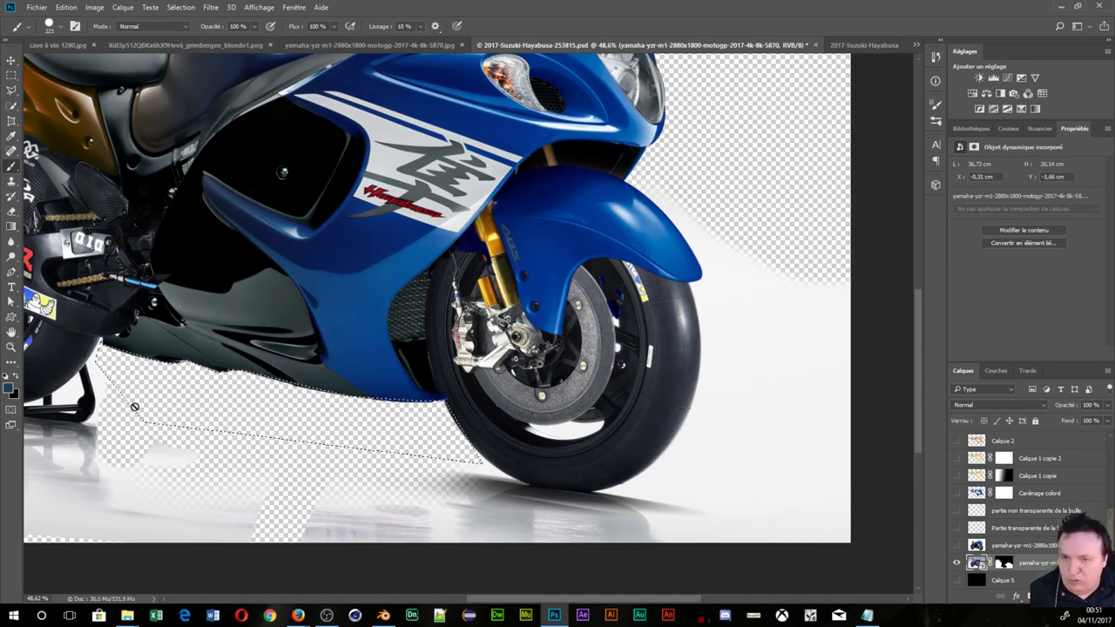
click(976, 546)
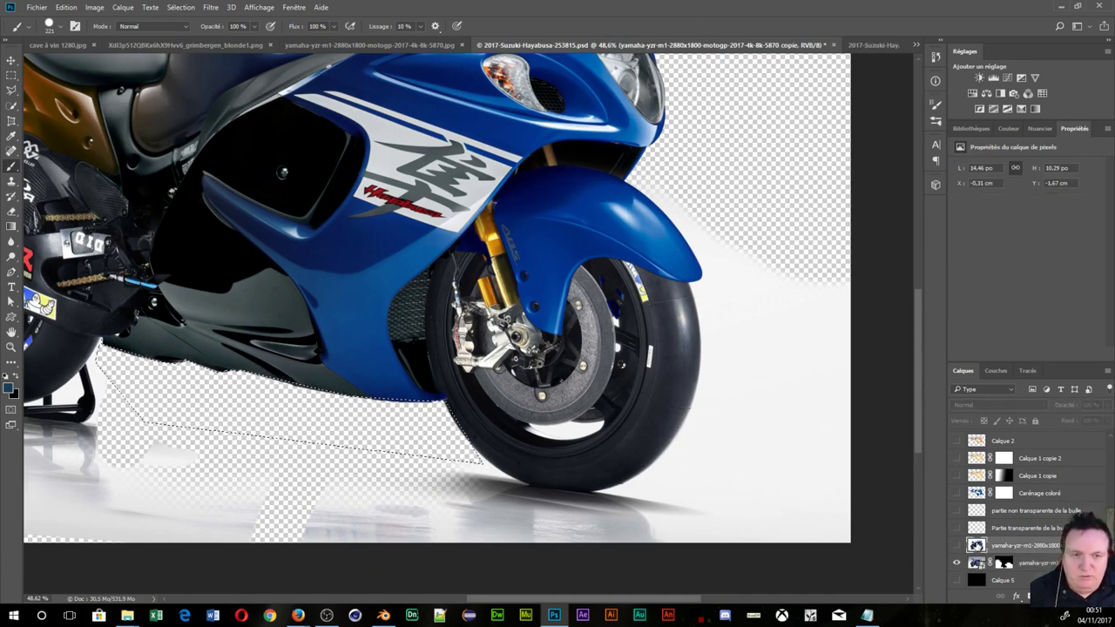
click(957, 545)
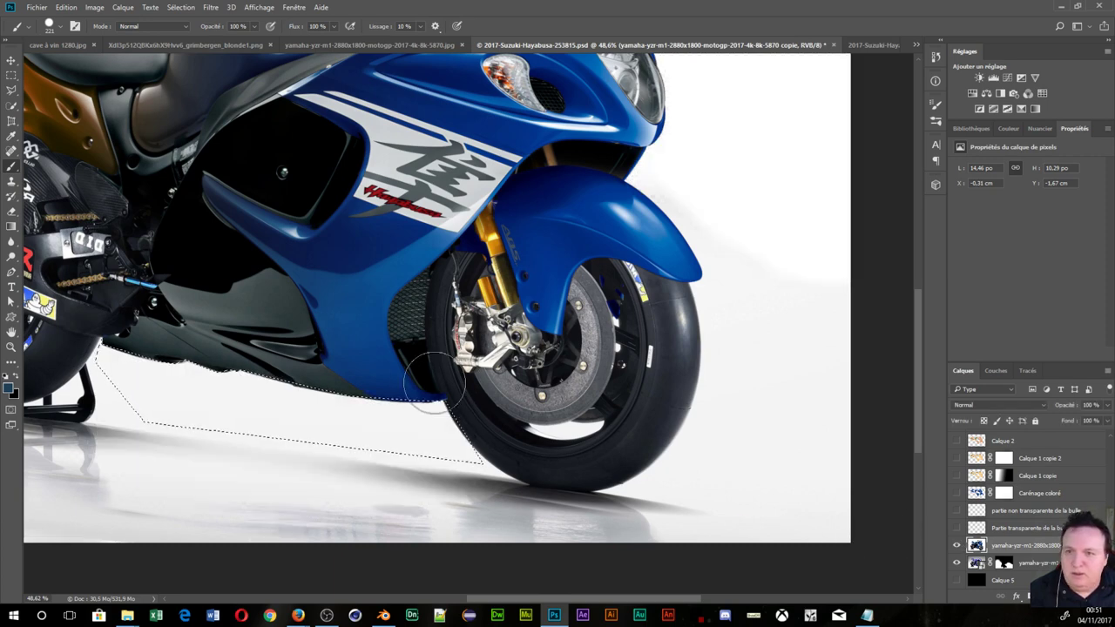
key(ctrl+d)
key(ctrl+shift+alt+n)
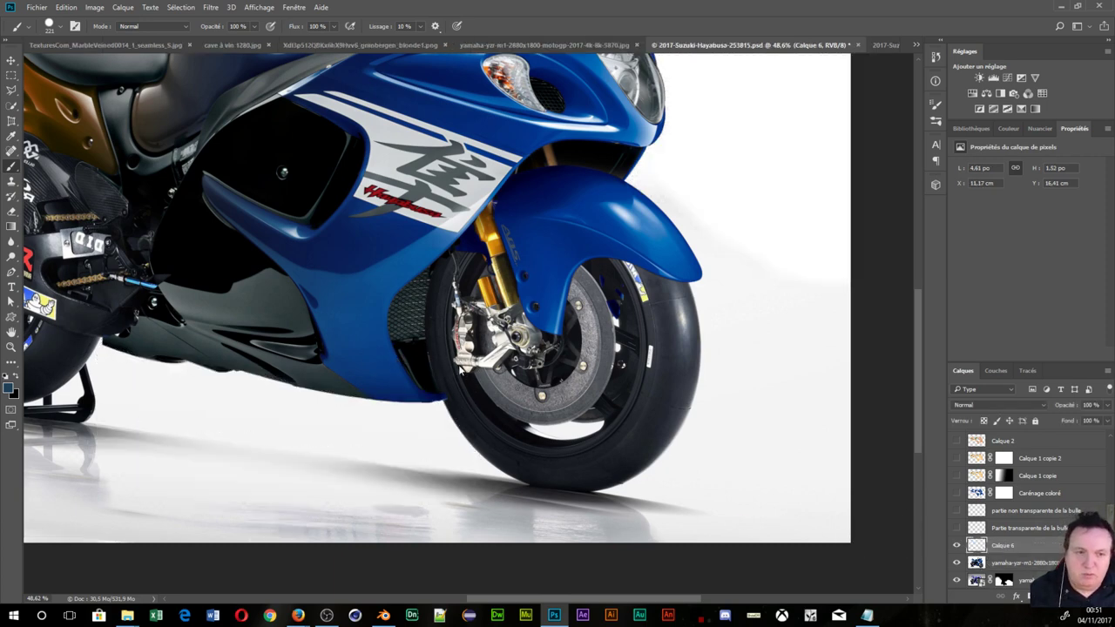
click(957, 562)
key(ctrl+minus)
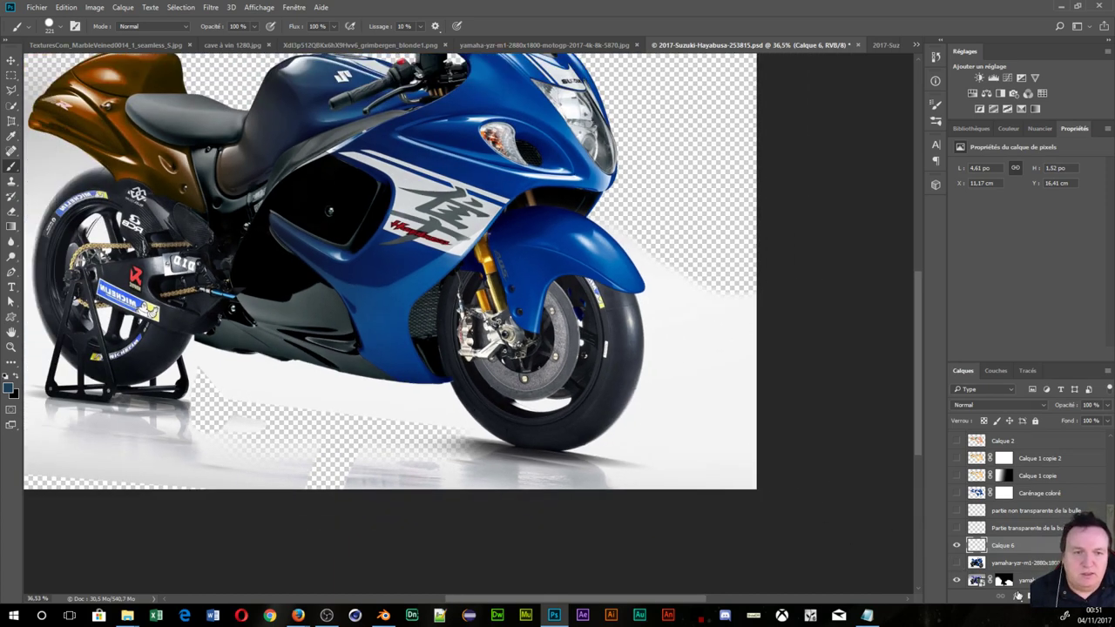
- With a ~429 px brush, paint the masked Yamaha layer's mask to reveal the floor reflection
click(1025, 586)
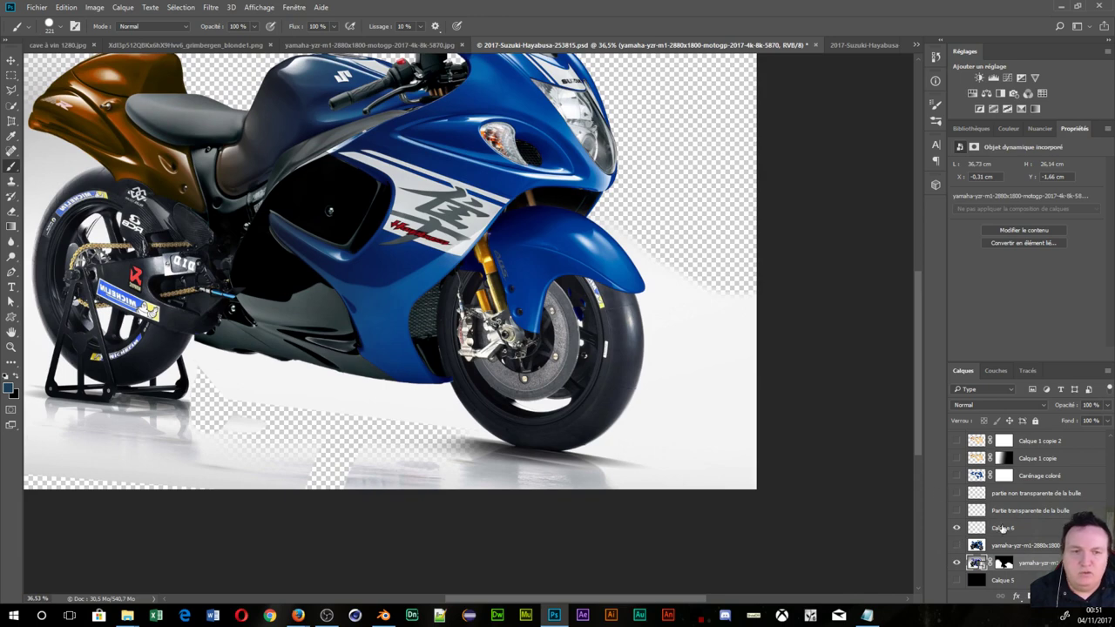
click(1005, 564)
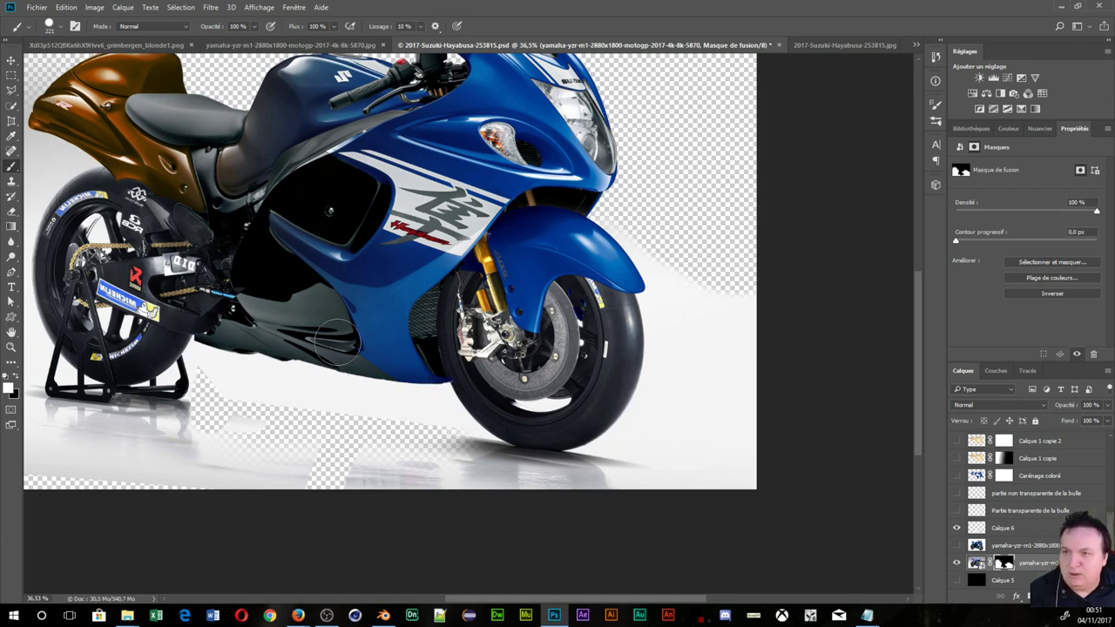
drag(299, 318, 351, 345)
drag(88, 406, 707, 424)
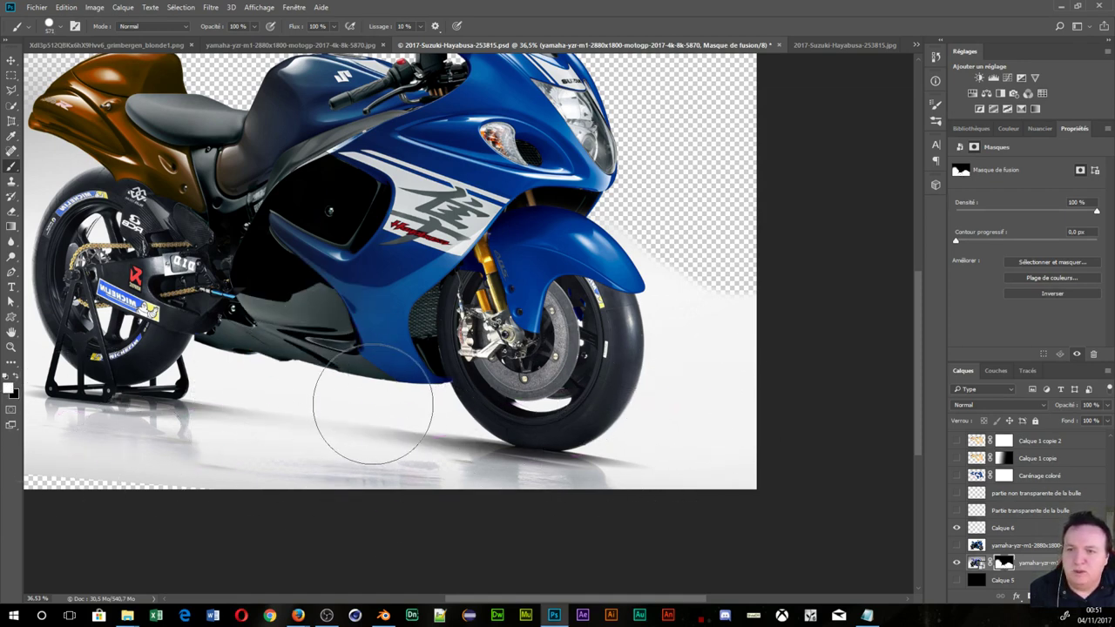
drag(374, 426, 542, 438)
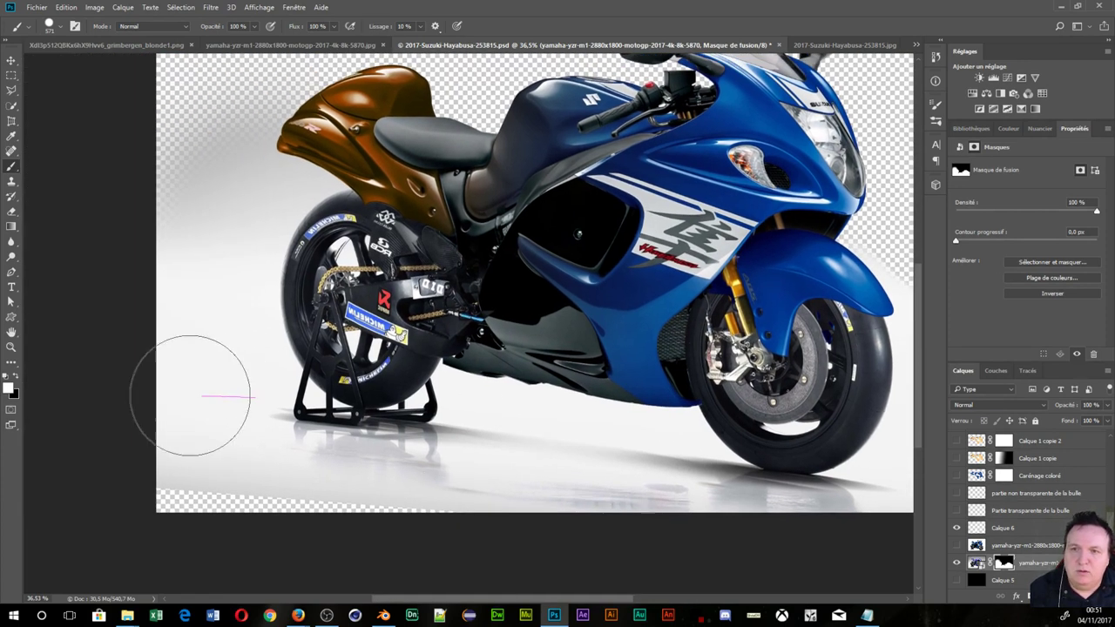
mouse_move(683, 308)
mouse_down()
mouse_move(423, 369)
mouse_move(460, 356)
mouse_up()
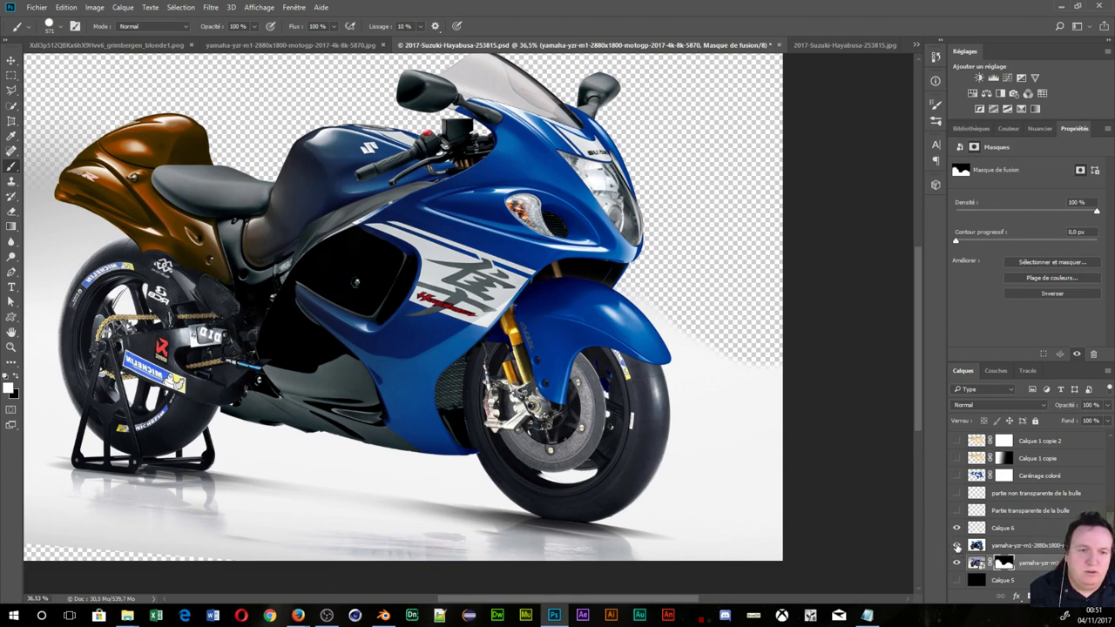
- Compare with the white backdrop, then reload the selection beneath the fairing on the Yamaha layer
click(956, 545)
click(956, 545)
click(956, 545)
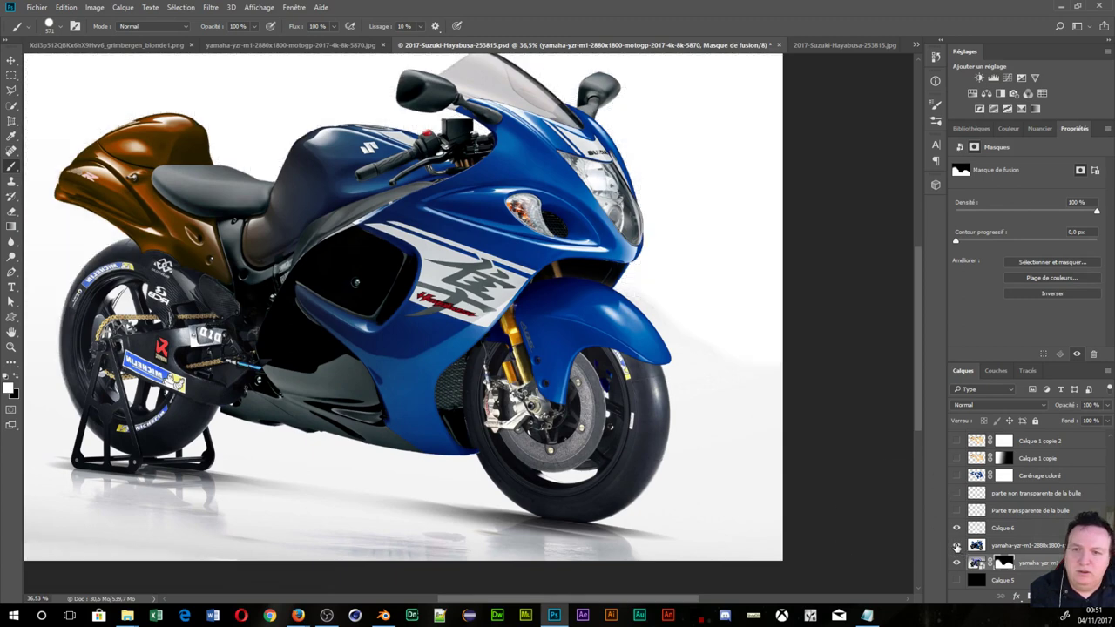
click(956, 545)
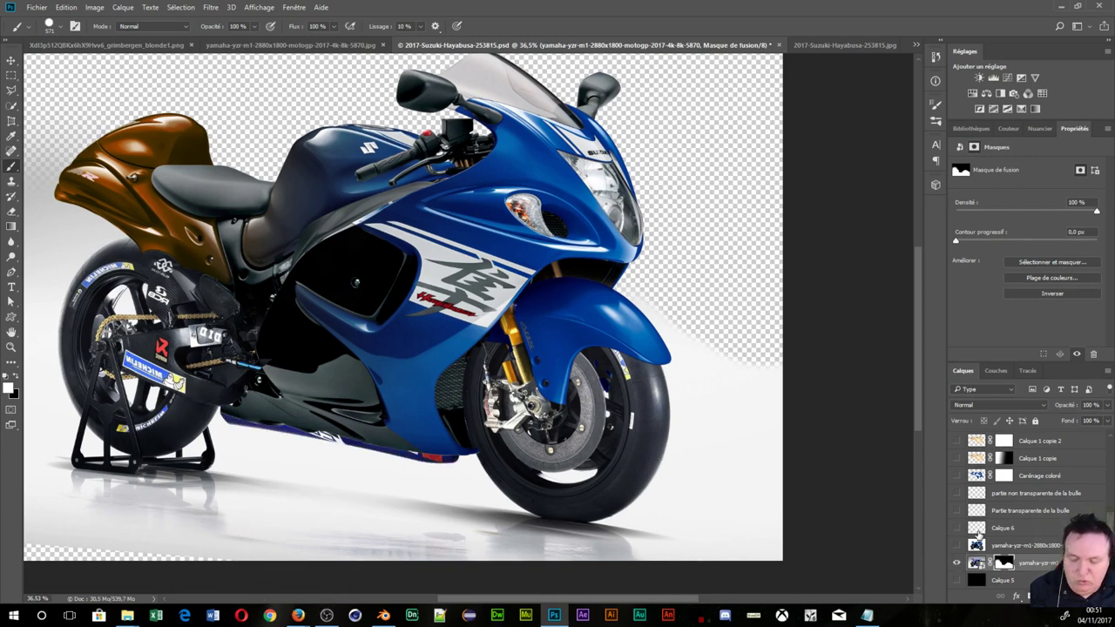
click(976, 563)
ctrl+click(1004, 562)
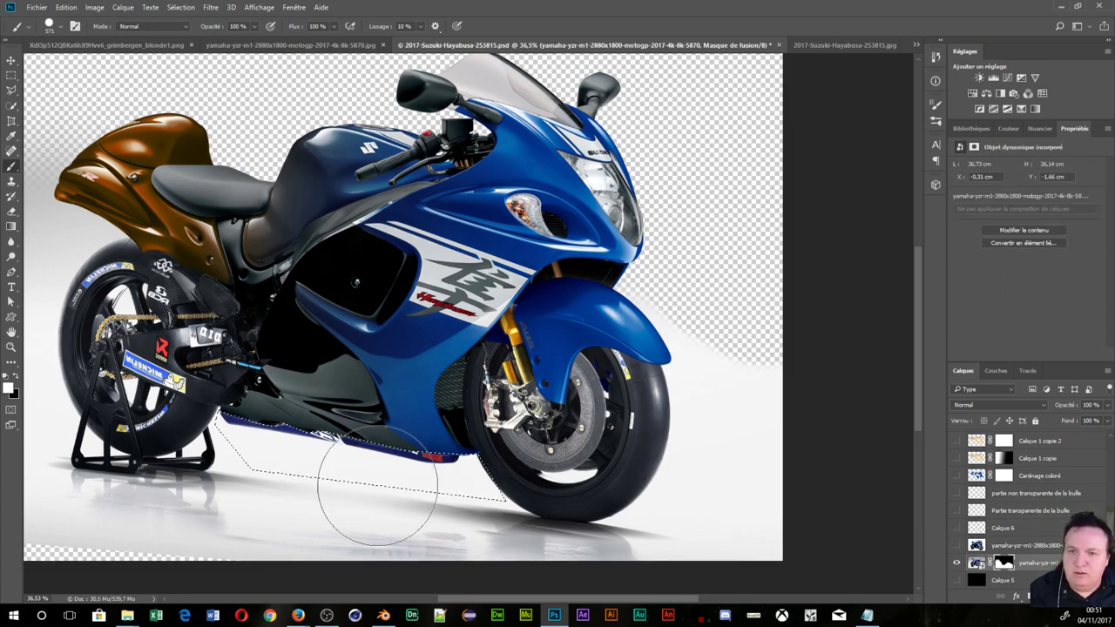
- Resize the brush from about 60 px to about 93 px
scroll(357, 466, up, 5)
scroll(357, 466, up, 1)
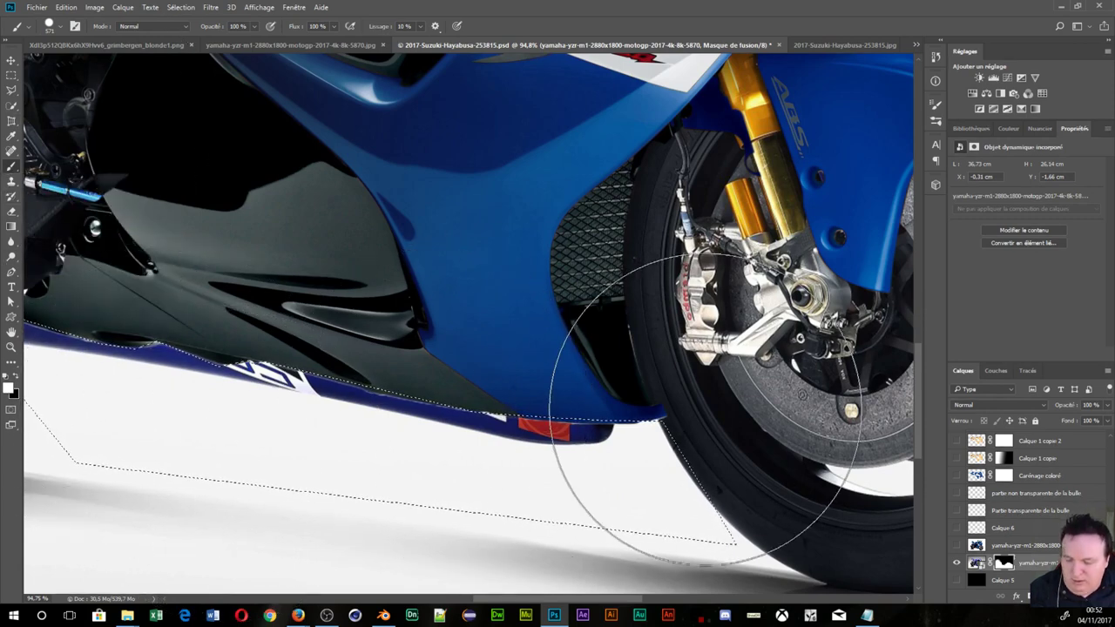
drag(714, 403, 540, 415)
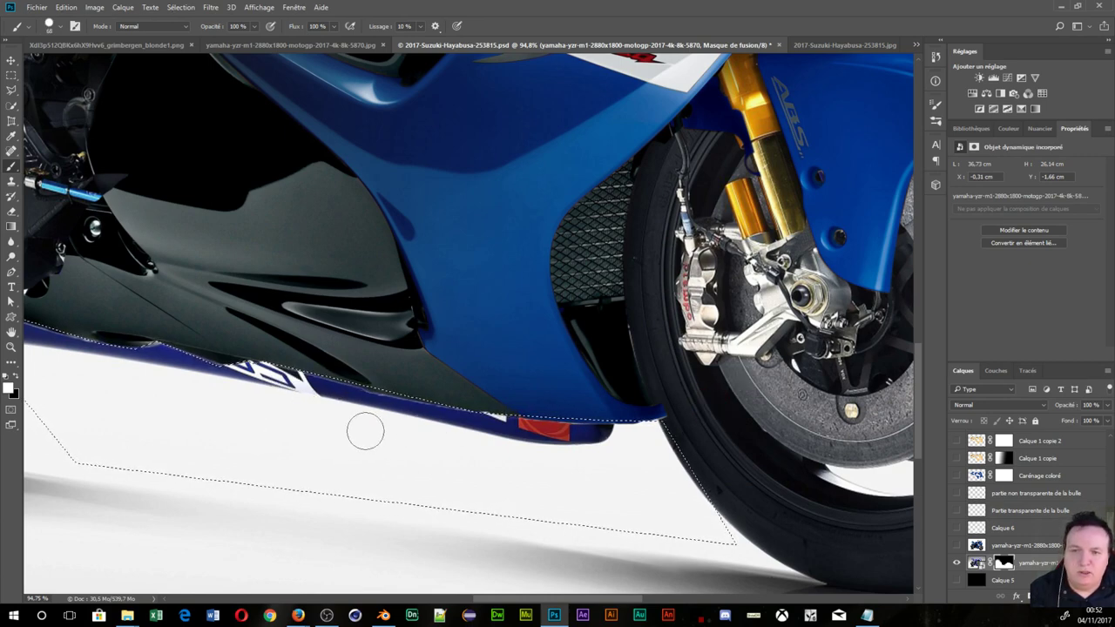
drag(365, 431, 388, 431)
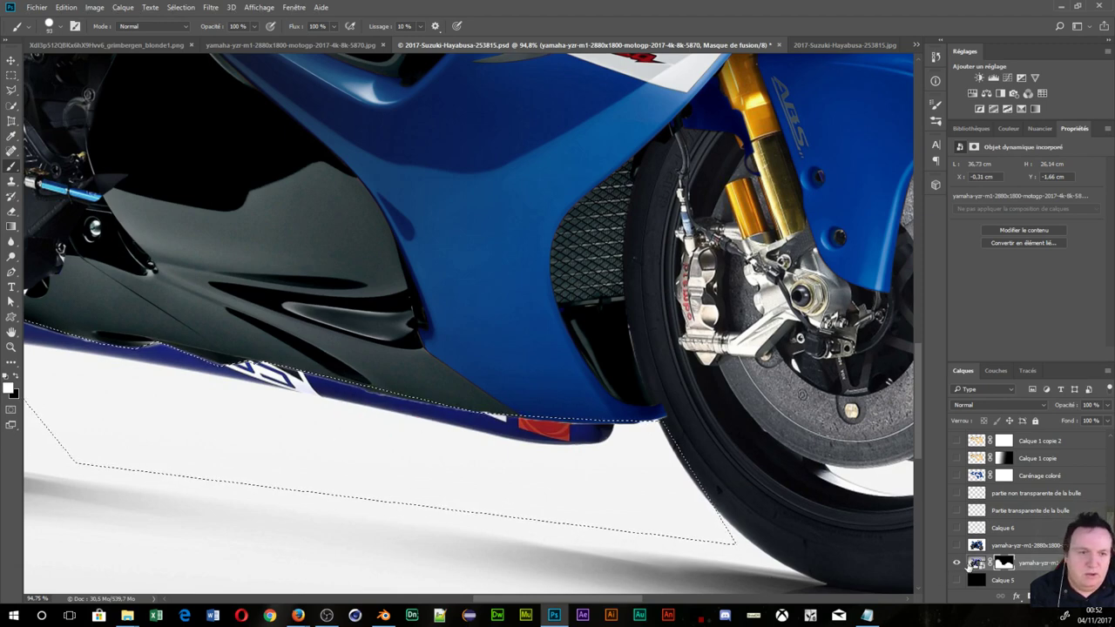
- Rasterize the Yamaha smart object layer with Pixelliser le calque
click(976, 563)
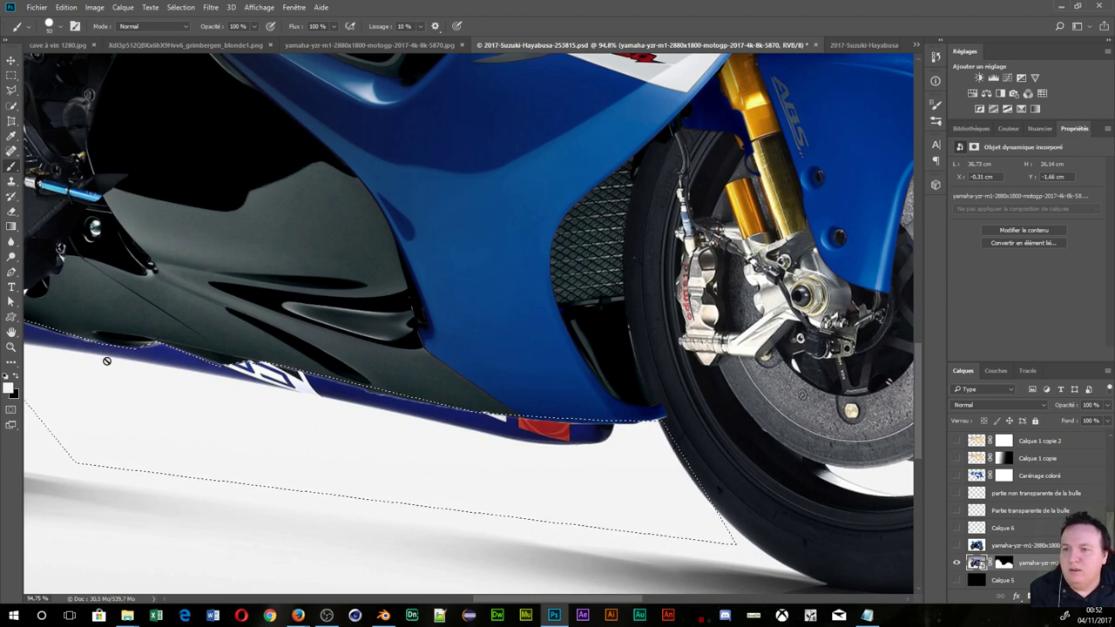
scroll(300, 435, down, 3)
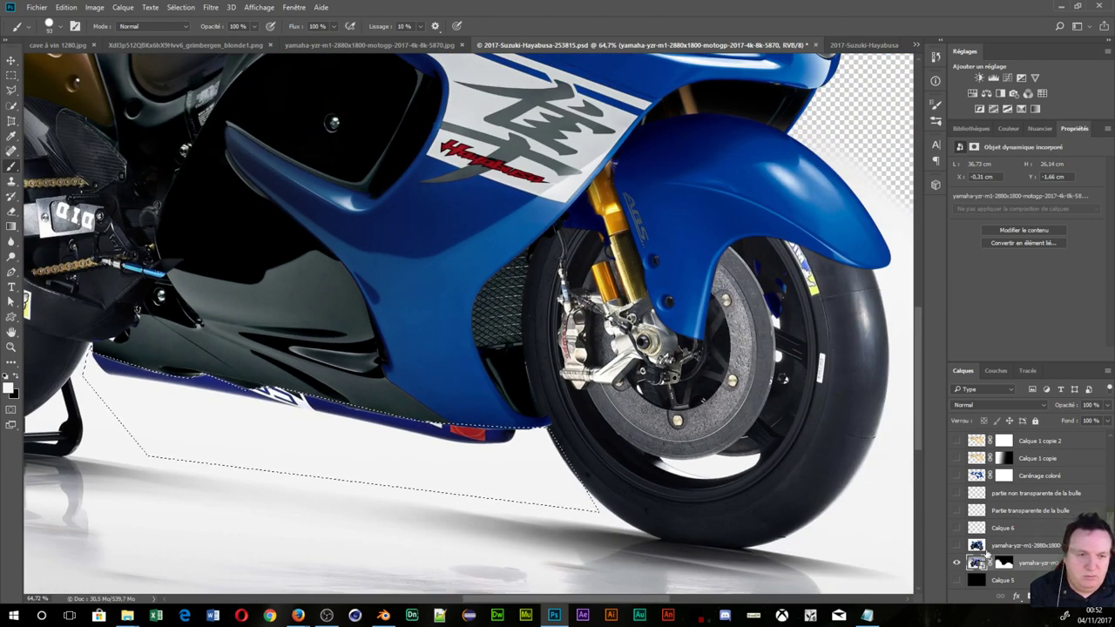
right_click(977, 562)
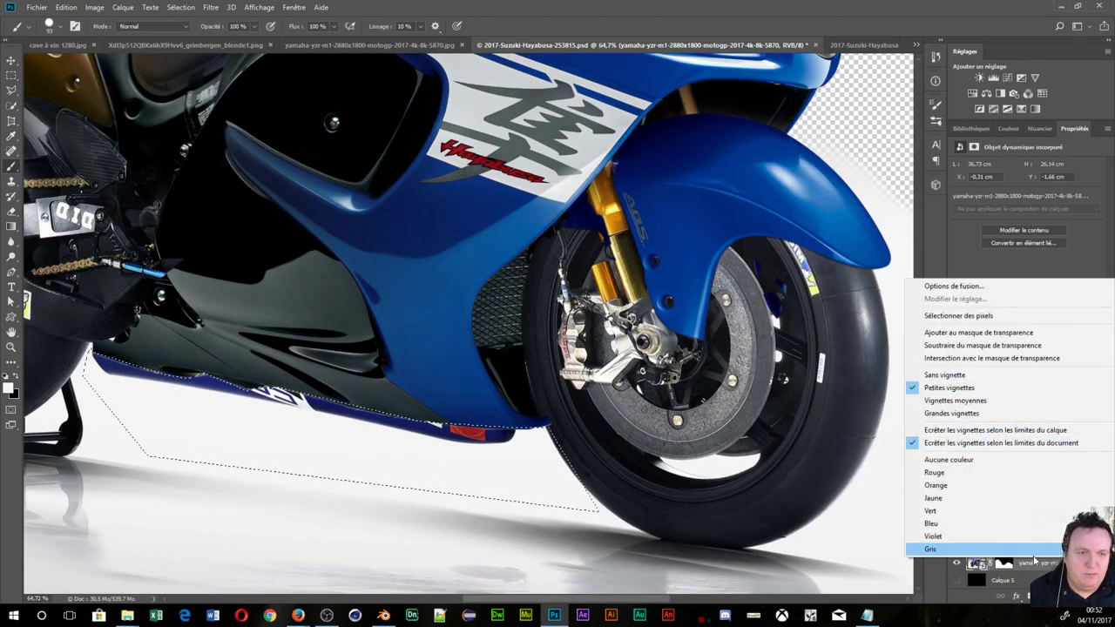
right_click(1019, 563)
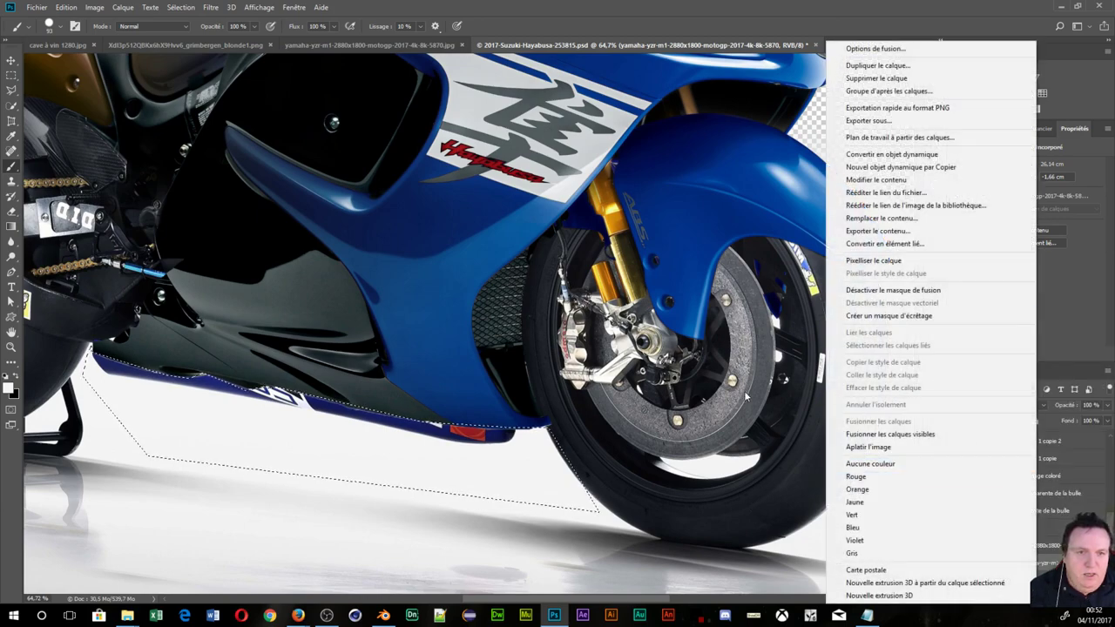
click(873, 260)
- Paint white over the blue strip under the fairing inside the selection
scroll(263, 420, up, 1)
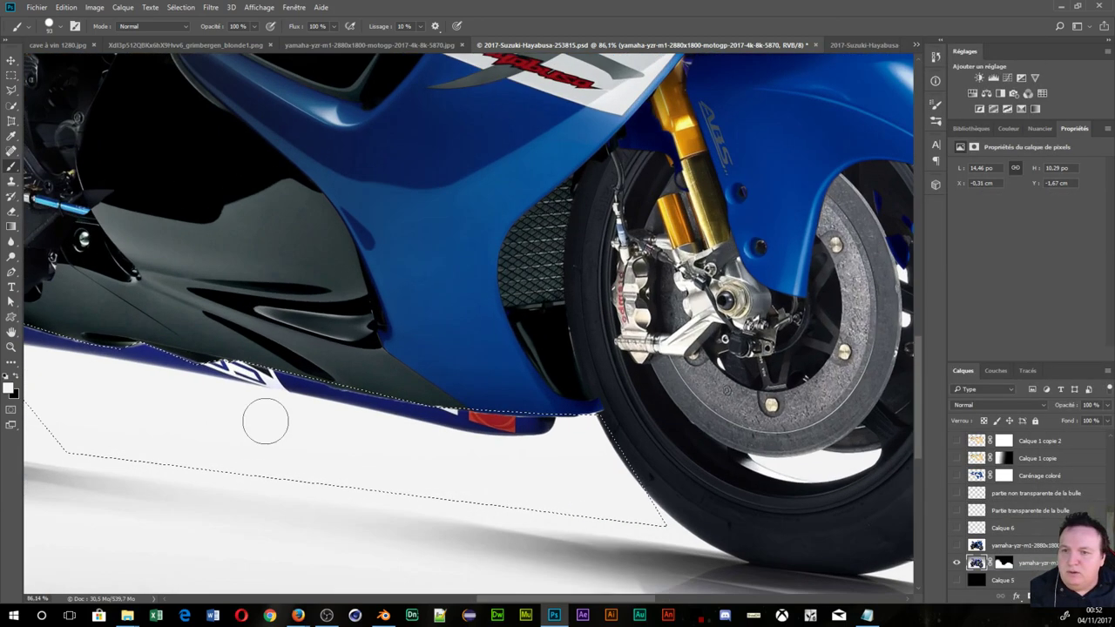
scroll(349, 444, up, 1)
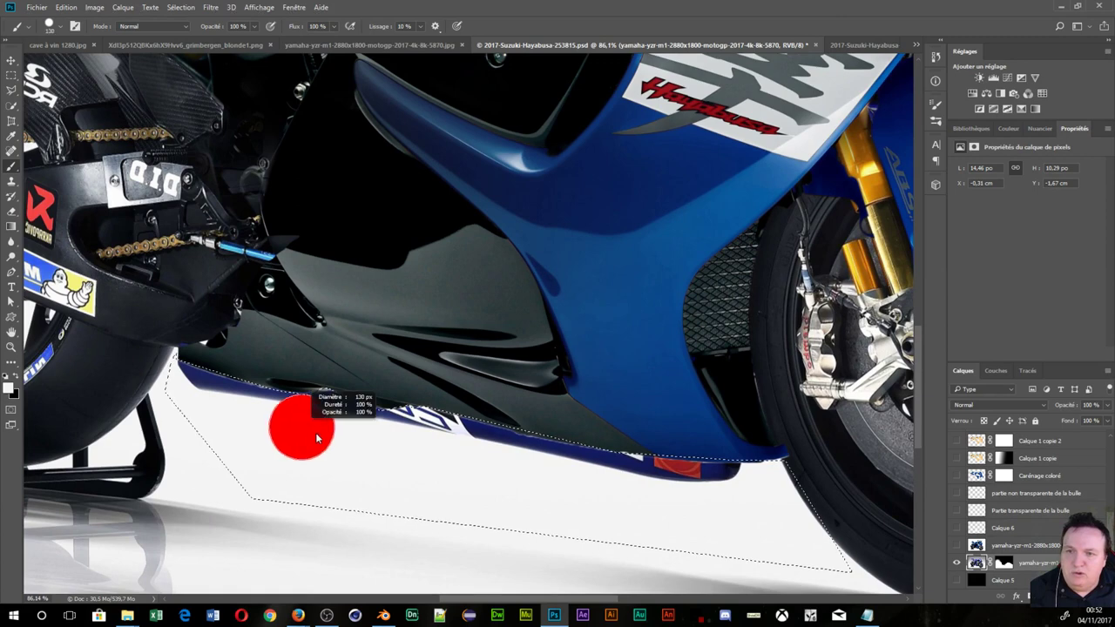
drag(261, 410, 783, 457)
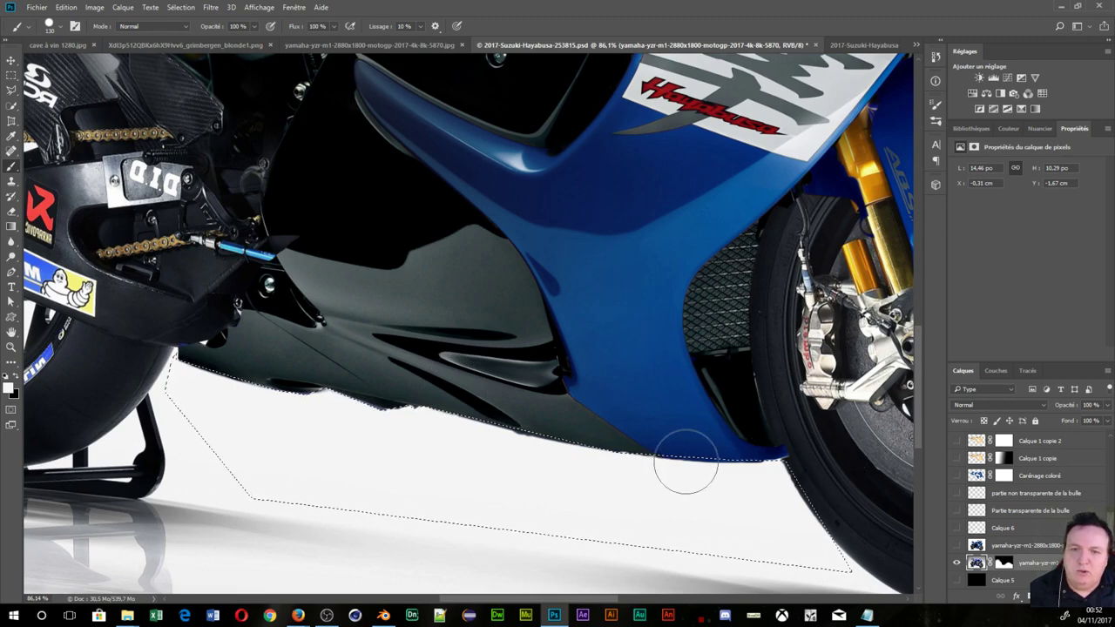
scroll(684, 455, down, 1)
scroll(542, 522, down, 1)
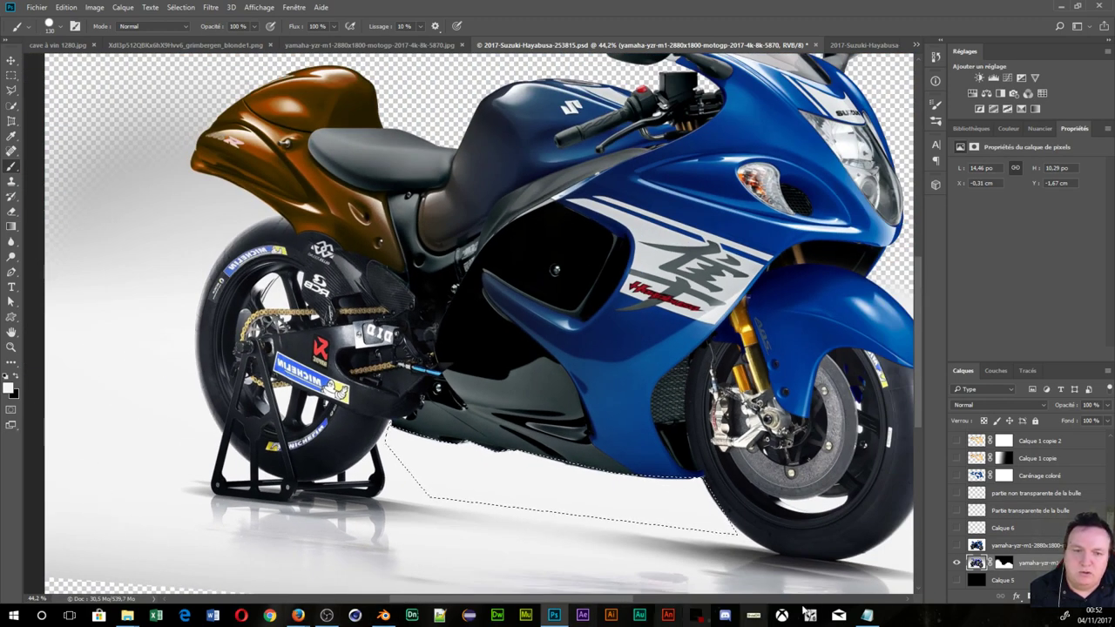
scroll(530, 376, down, 1)
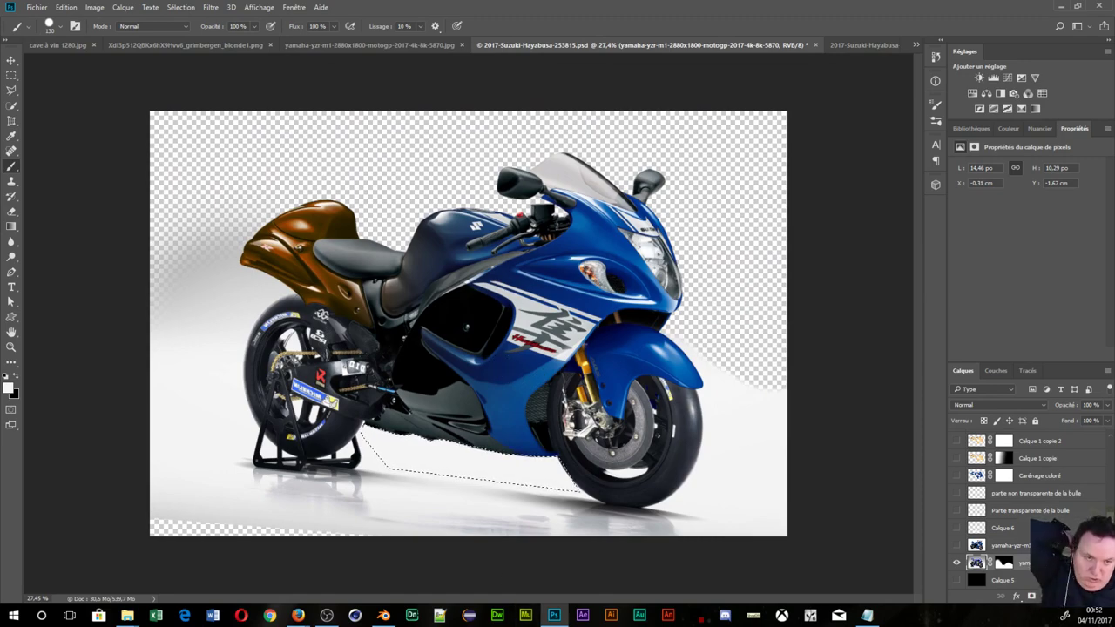
scroll(522, 296, up, 1)
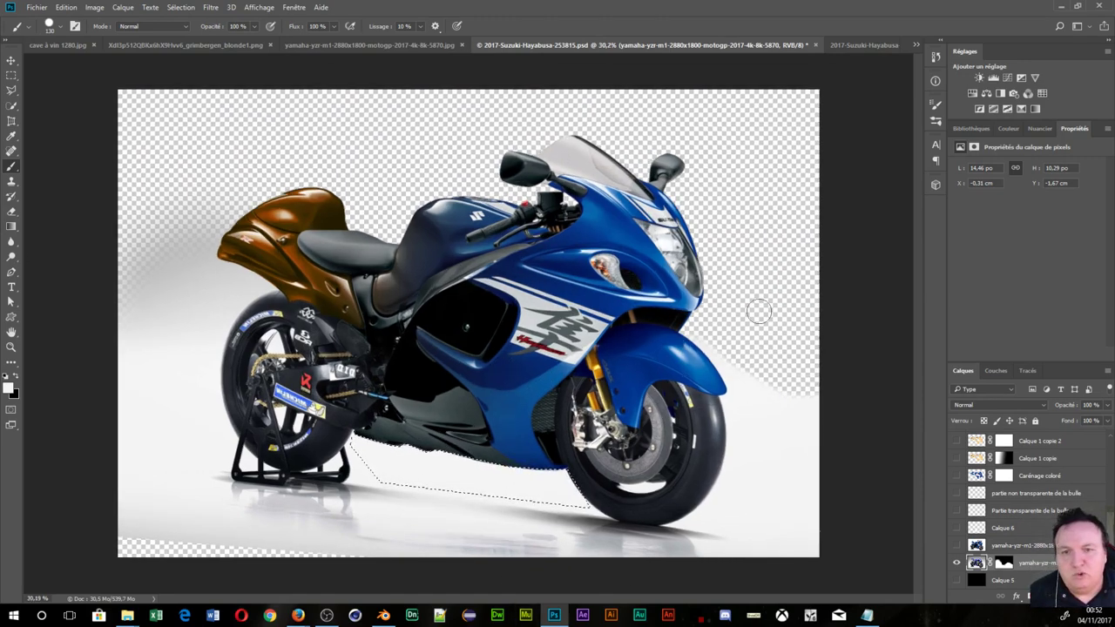
scroll(732, 314, up, 1)
scroll(653, 322, up, 1)
scroll(557, 314, up, 1)
scroll(504, 312, down, 2)
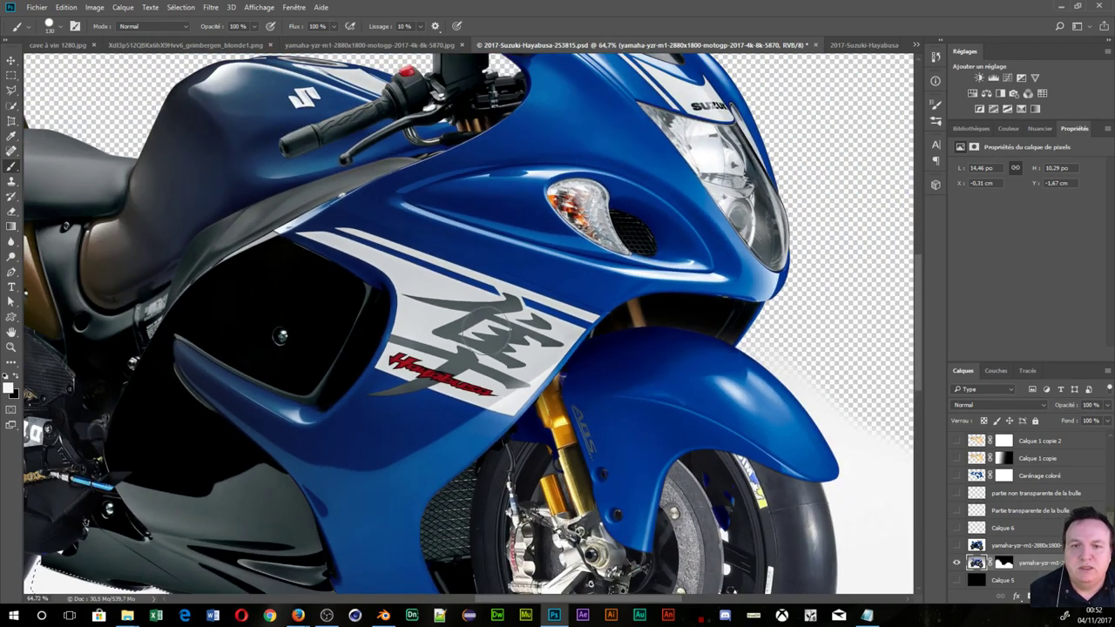
scroll(488, 318, down, 1)
scroll(461, 327, up, 2)
scroll(424, 342, down, 1)
scroll(427, 344, down, 2)
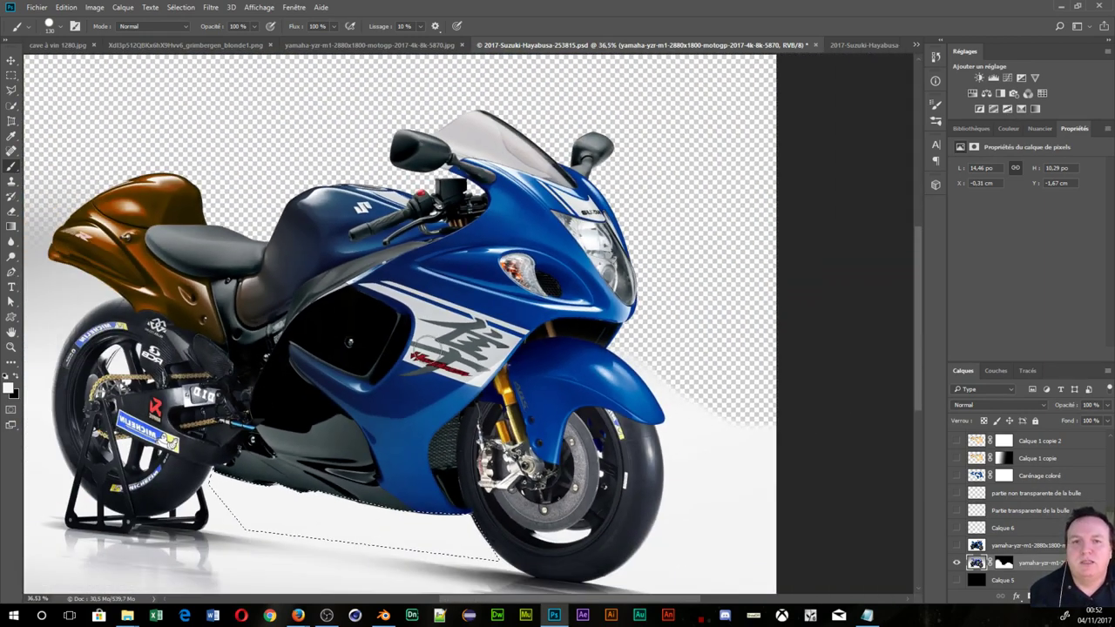
click(958, 546)
click(958, 546)
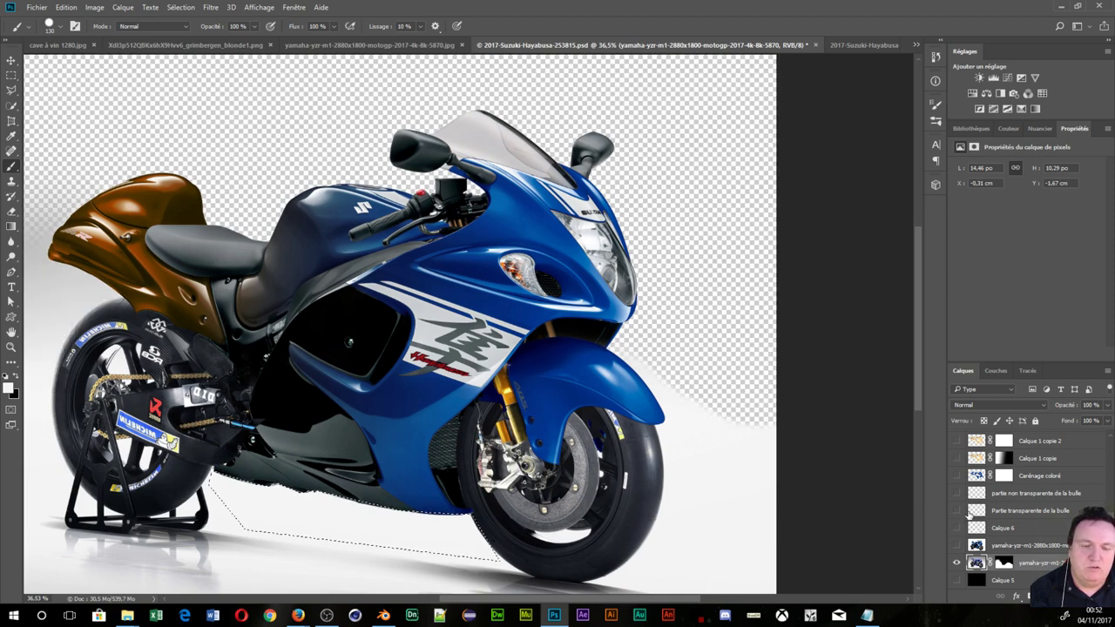
scroll(958, 546, down, 1)
scroll(958, 546, down, 1)
scroll(958, 546, down, 1)
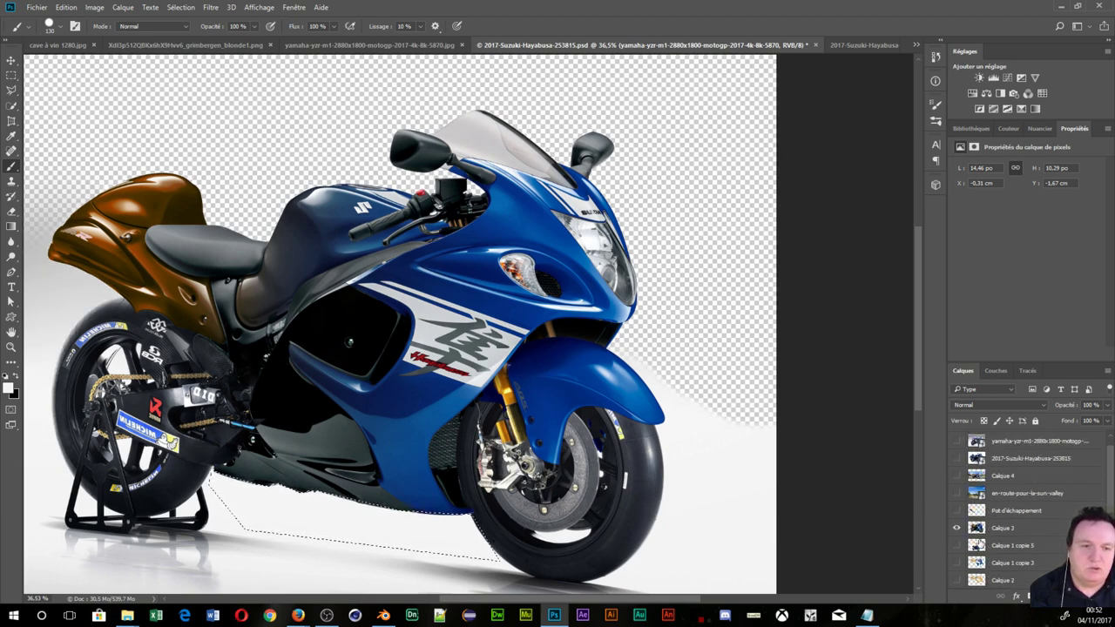
- Hide the Yamaha floor backdrop and briefly check Calque 3 and Calque 1 copie 3
scroll(977, 538, down, 2)
scroll(977, 538, down, 2)
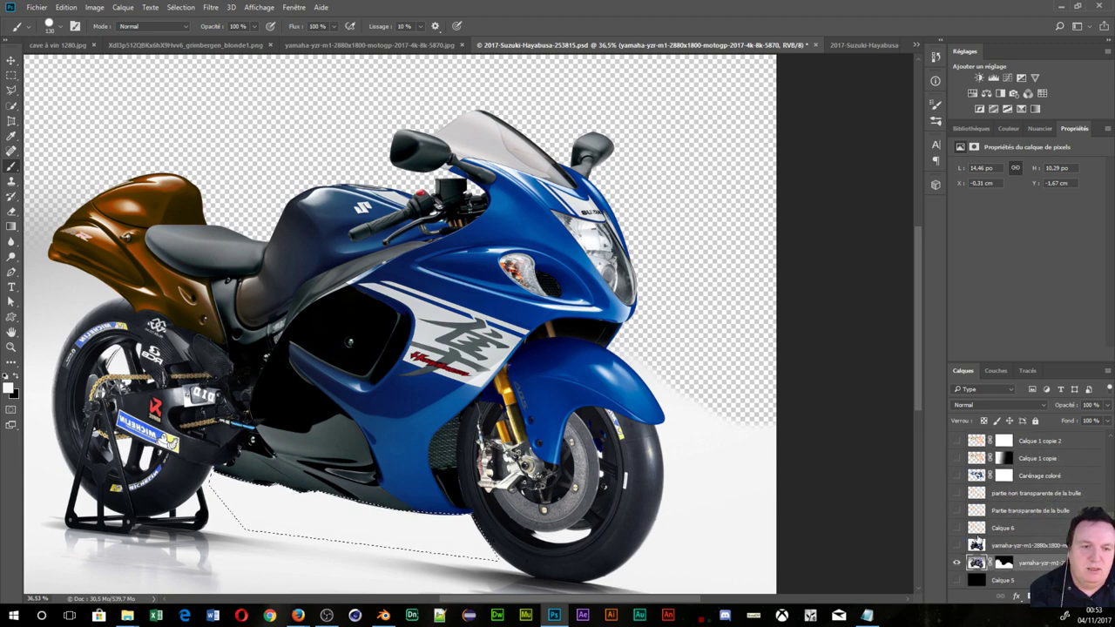
click(955, 563)
scroll(1015, 540, up, 2)
scroll(1014, 540, up, 2)
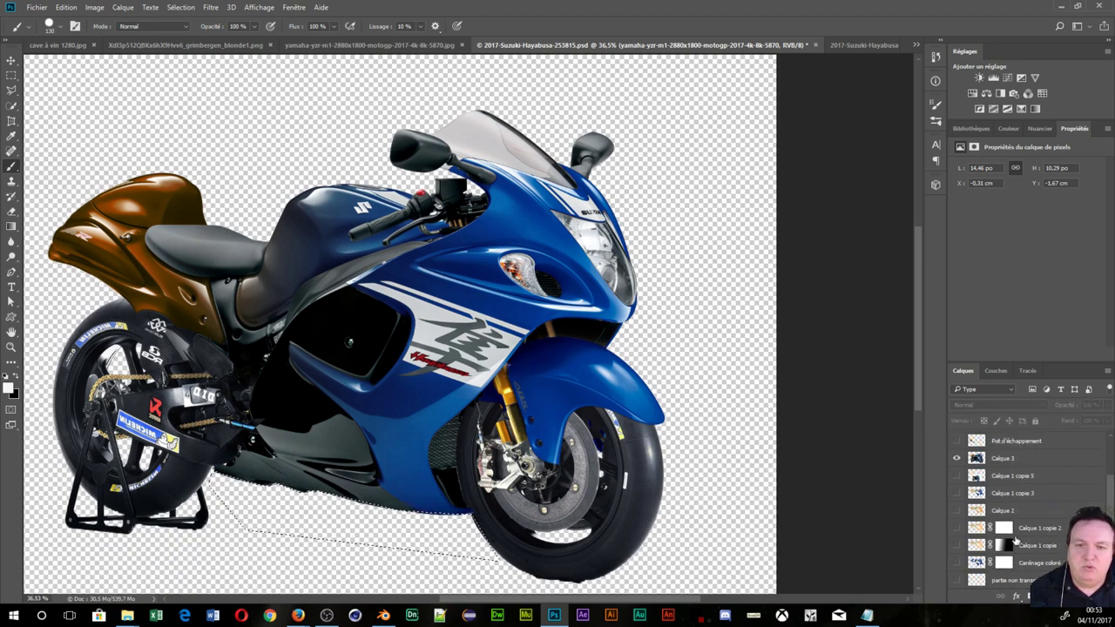
scroll(1014, 540, up, 2)
scroll(1014, 540, up, 2)
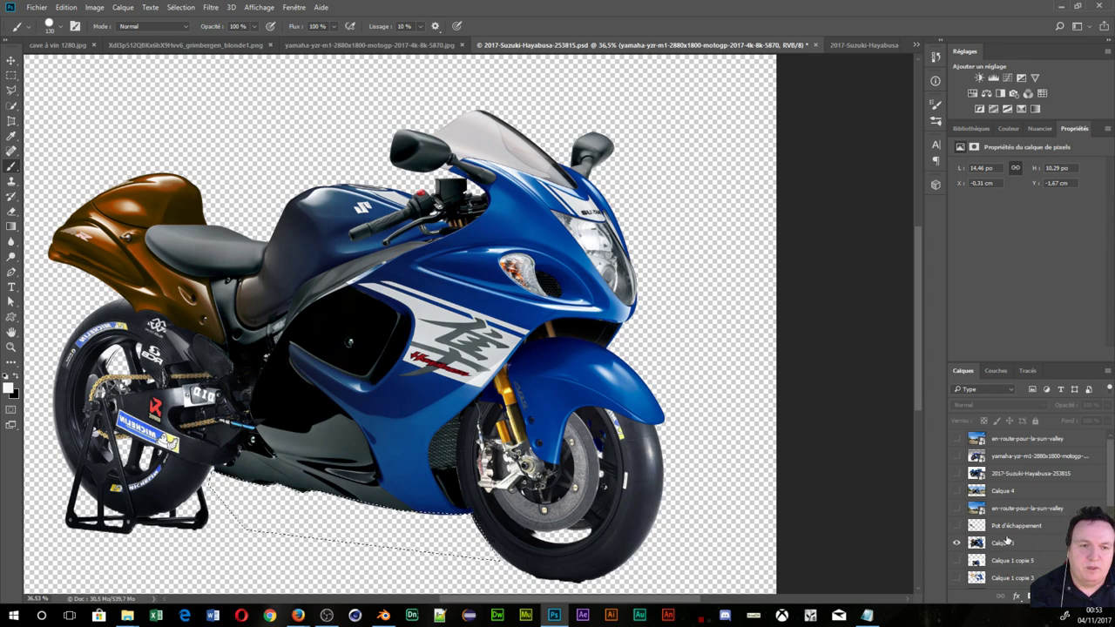
click(957, 543)
click(957, 543)
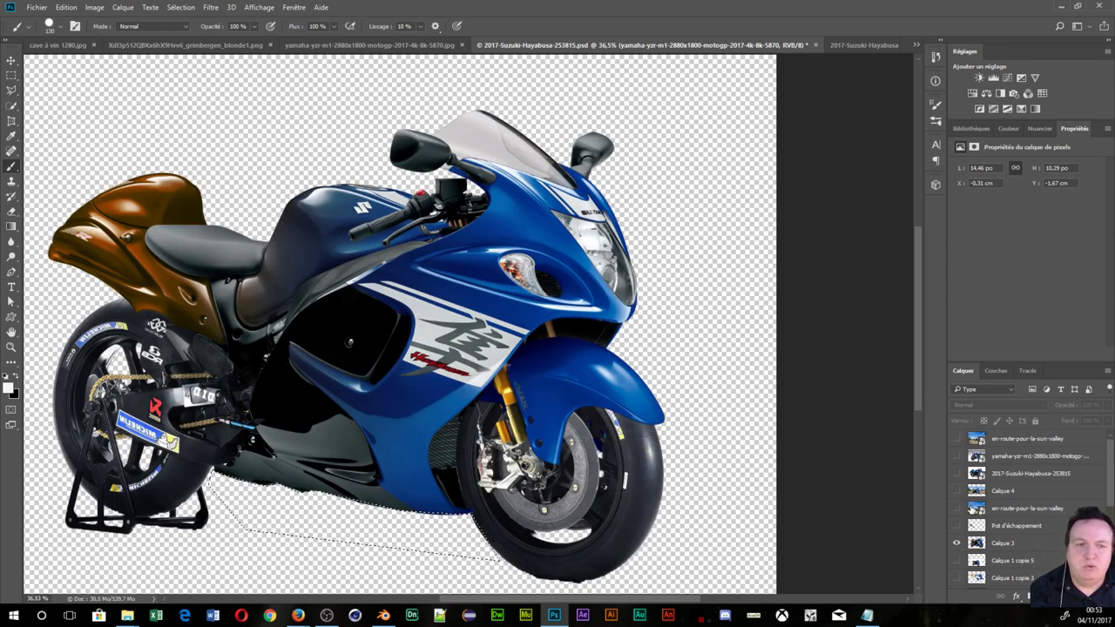
scroll(976, 518, down, 2)
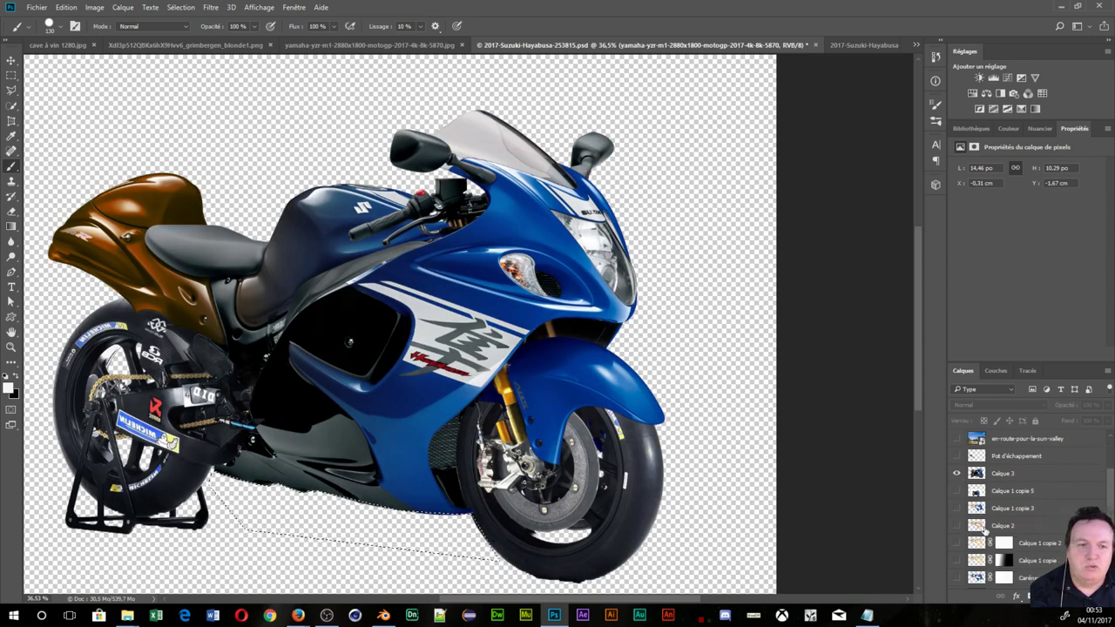
click(956, 509)
click(956, 510)
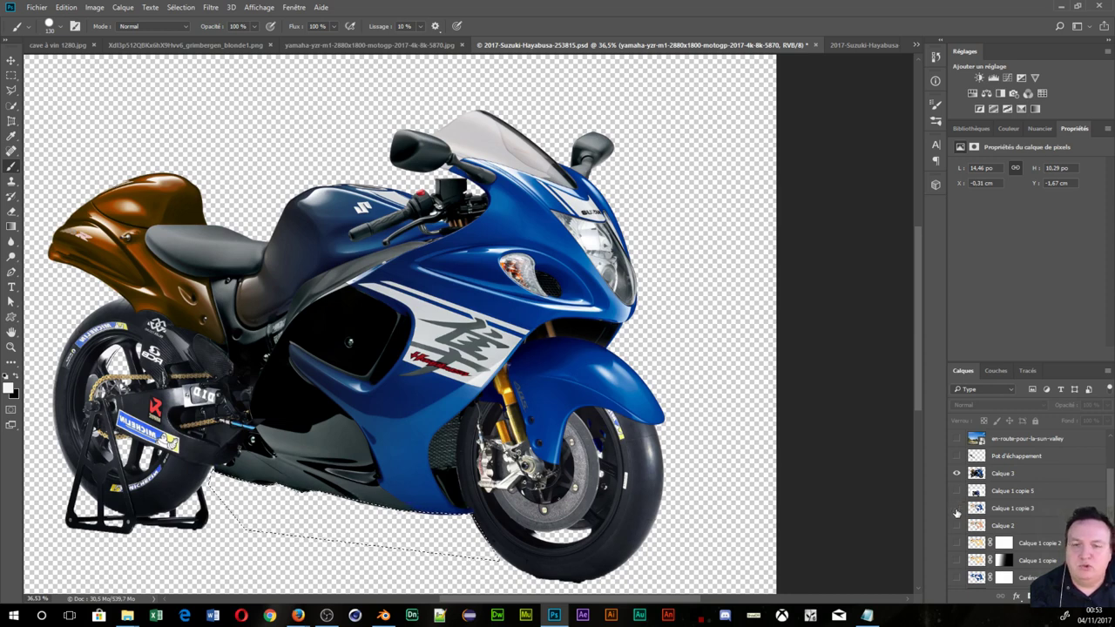
- Show Calque 2 above Calque 3 for camouflage and move Calque 1 copie 3 up
click(973, 527)
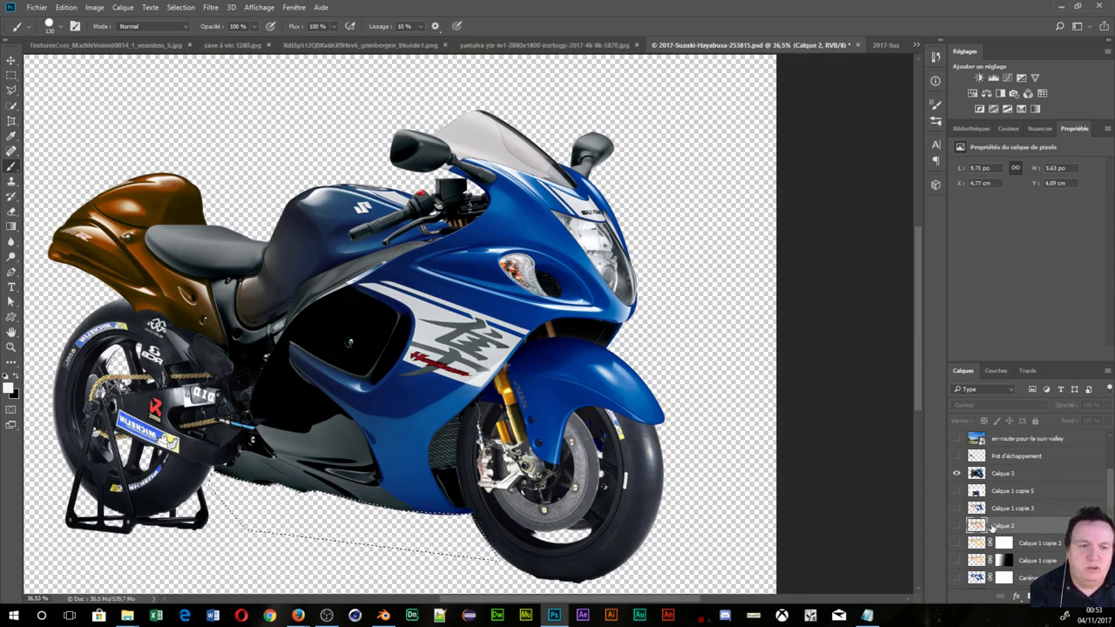
click(956, 526)
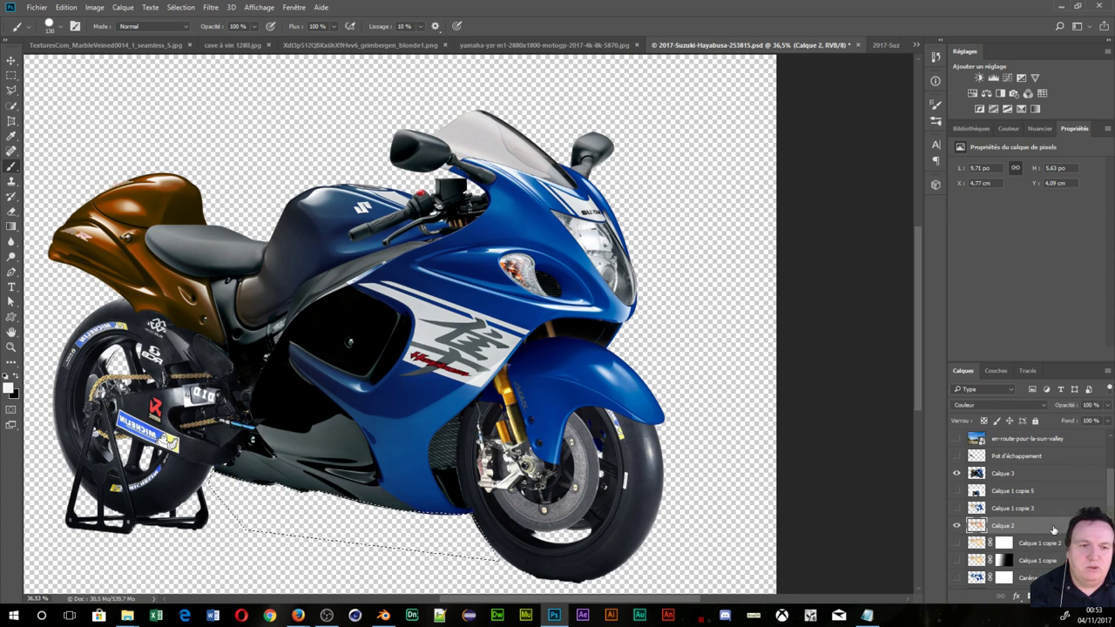
drag(1053, 529, 1032, 474)
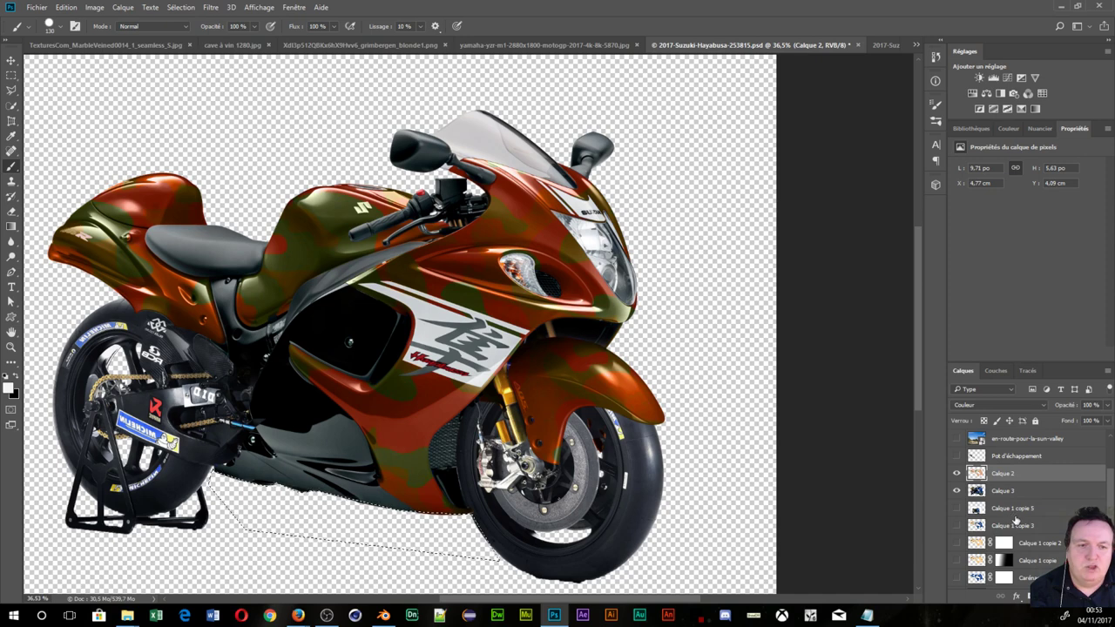
drag(1019, 525, 1004, 468)
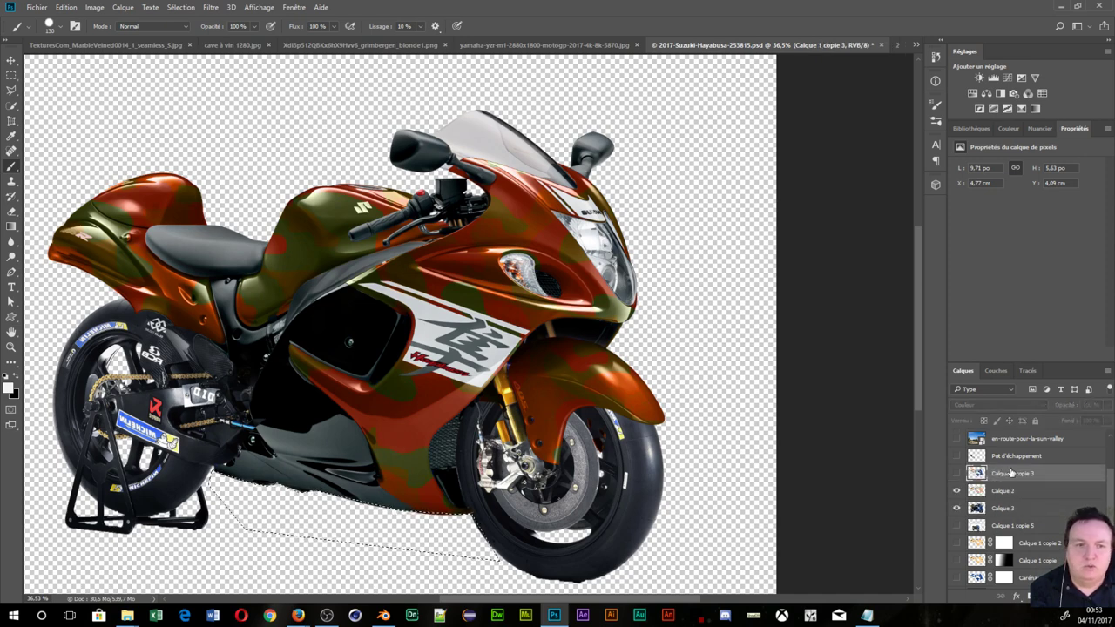
- Show Calque 1 copie 3, restack Calque 1 copie 2 above it and show it for brown bodywork
click(955, 474)
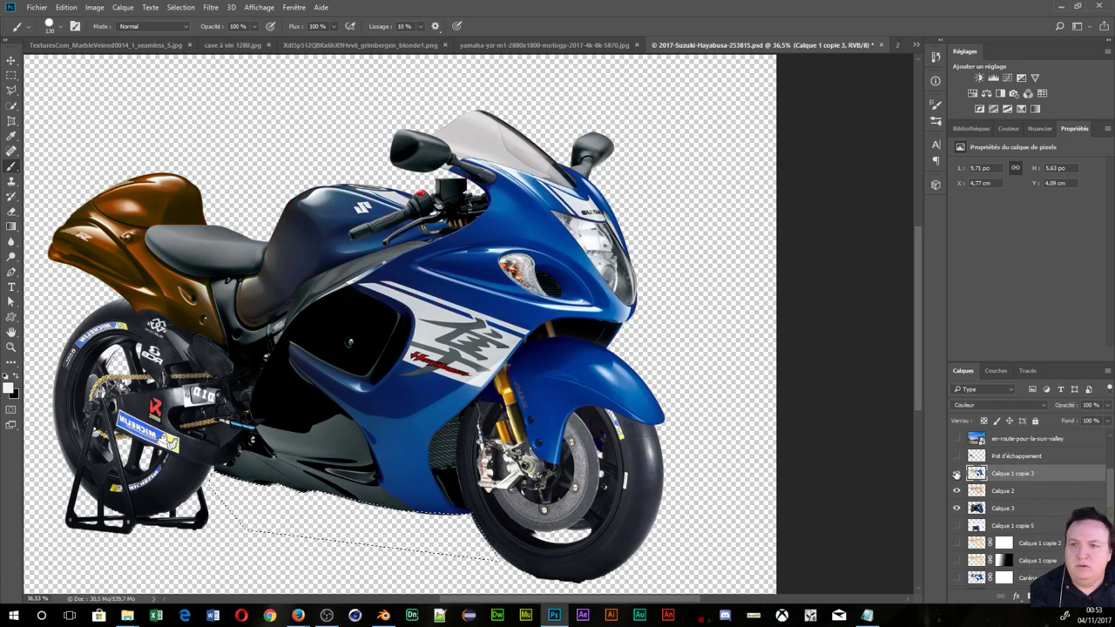
scroll(1058, 509, down, 2)
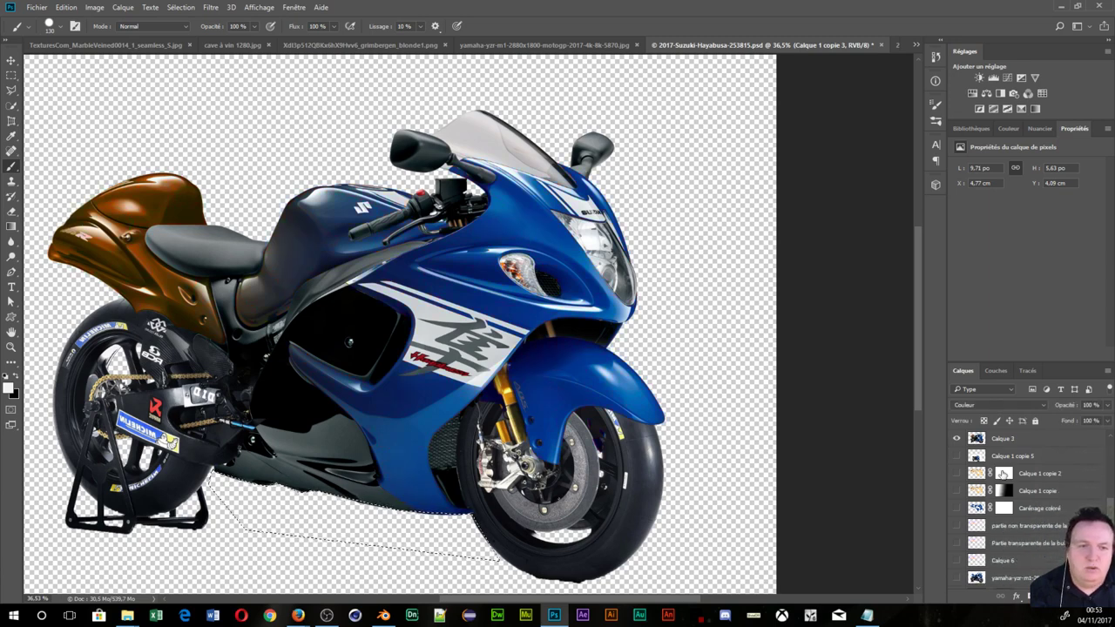
click(1024, 477)
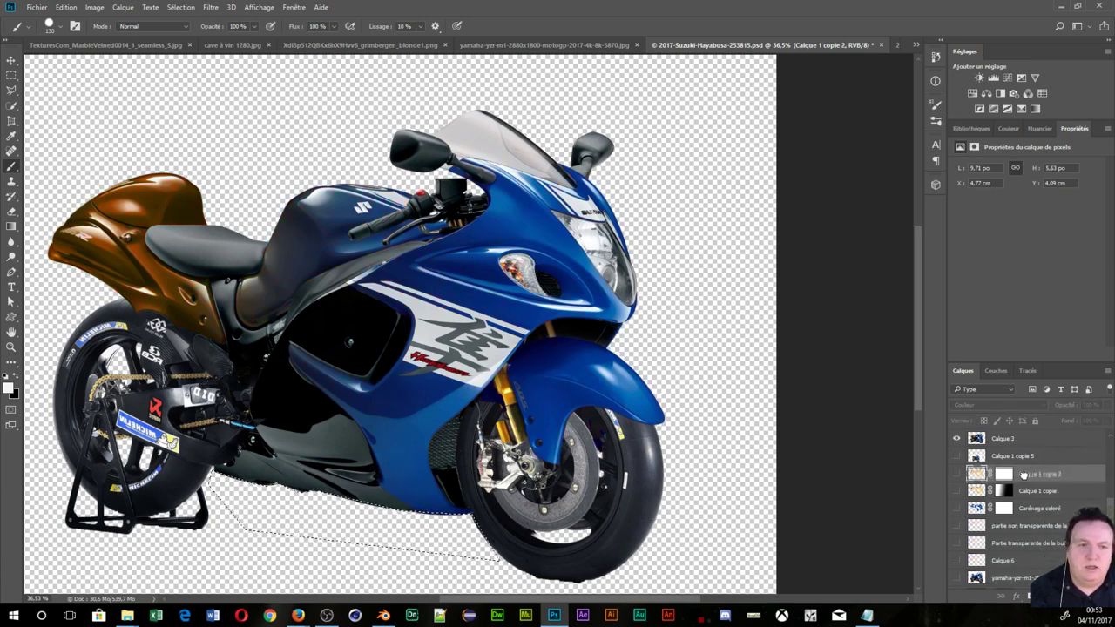
mouse_move(1028, 477)
mouse_down()
mouse_move(1019, 421)
mouse_move(1039, 505)
mouse_move(1031, 492)
mouse_up()
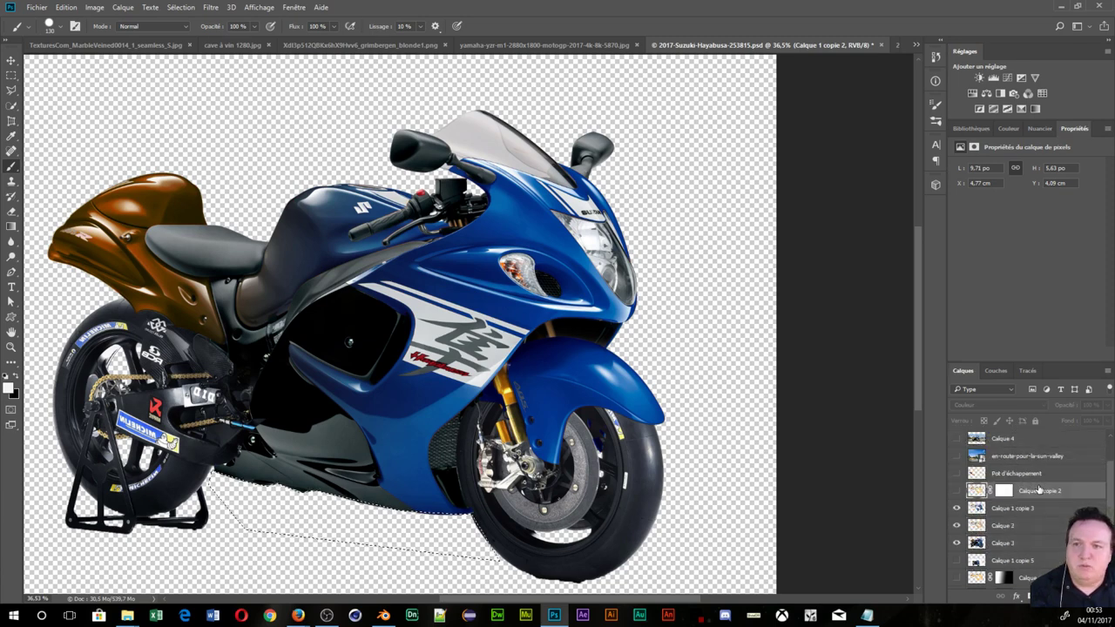
click(956, 491)
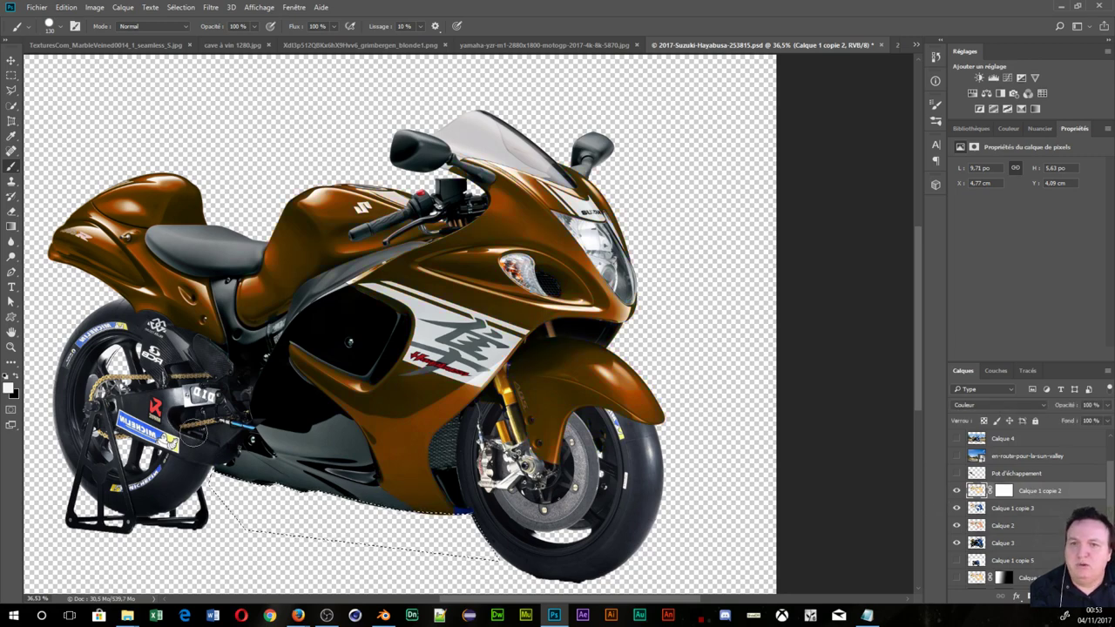
scroll(199, 468, down, 1)
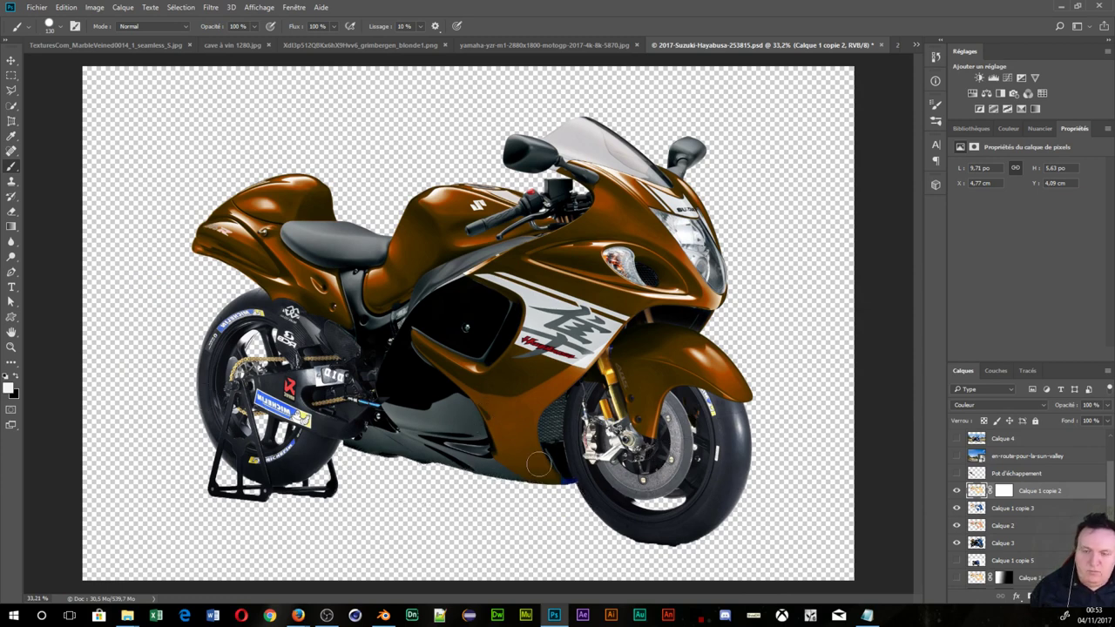
scroll(539, 464, down, 2)
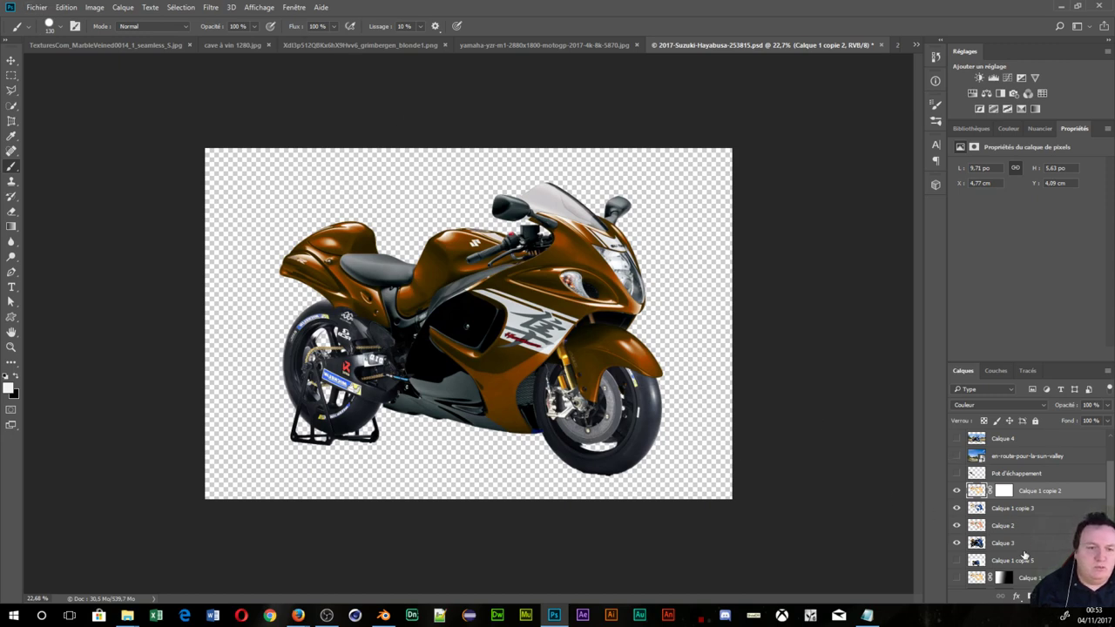
scroll(1024, 555, down, 1)
scroll(408, 337, up, 2)
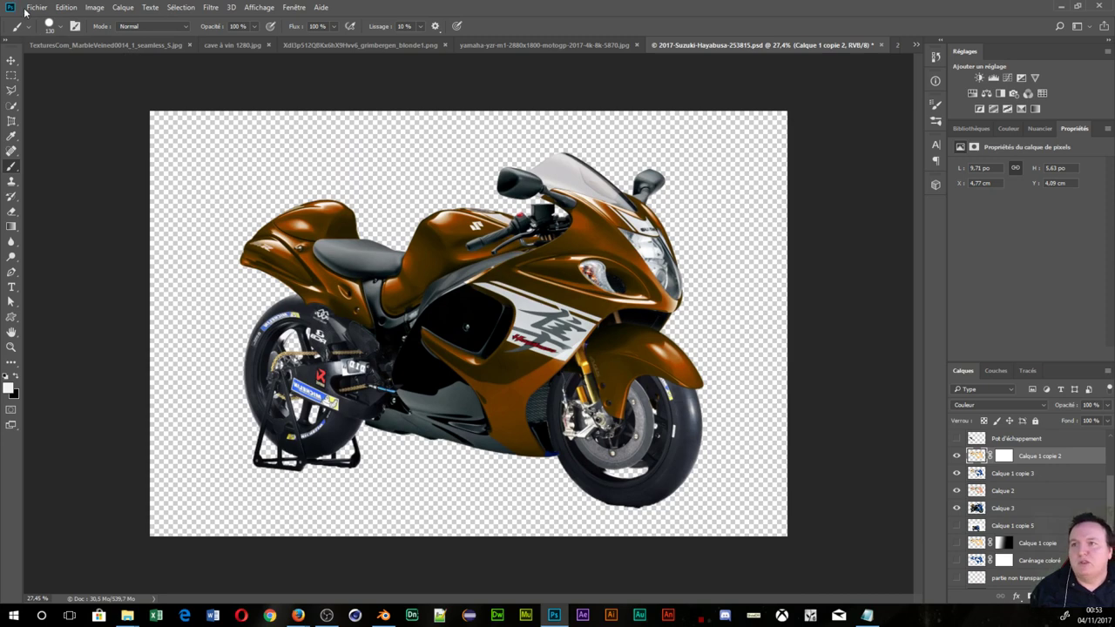
- Show the en-route-pour-la-sun-valley road layer over the canvas, then select Calque 3
click(34, 8)
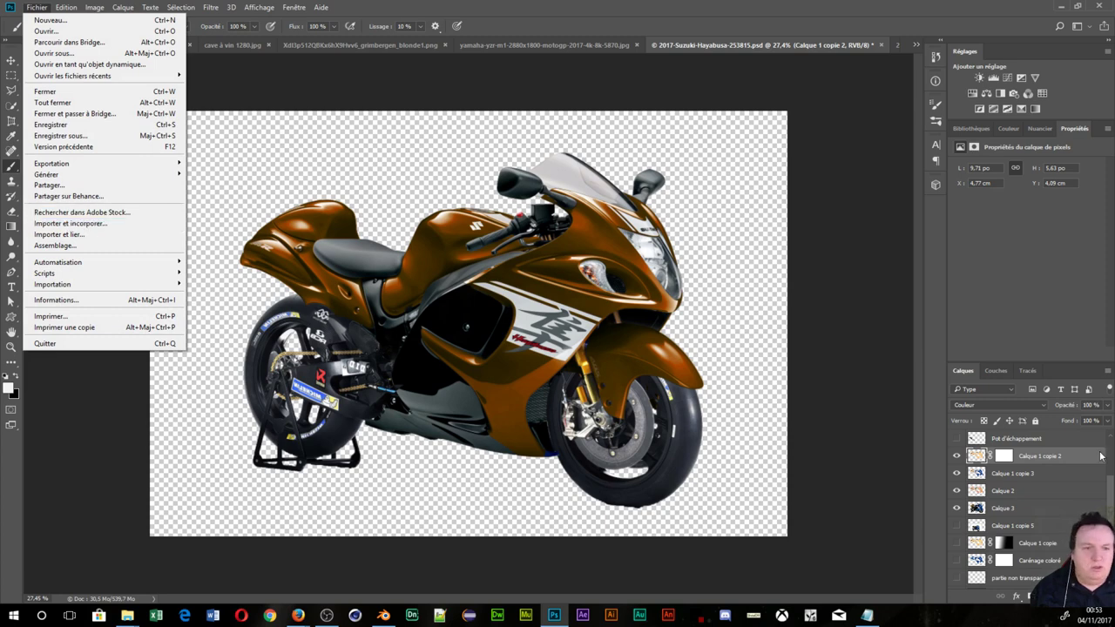
click(1032, 446)
click(1031, 440)
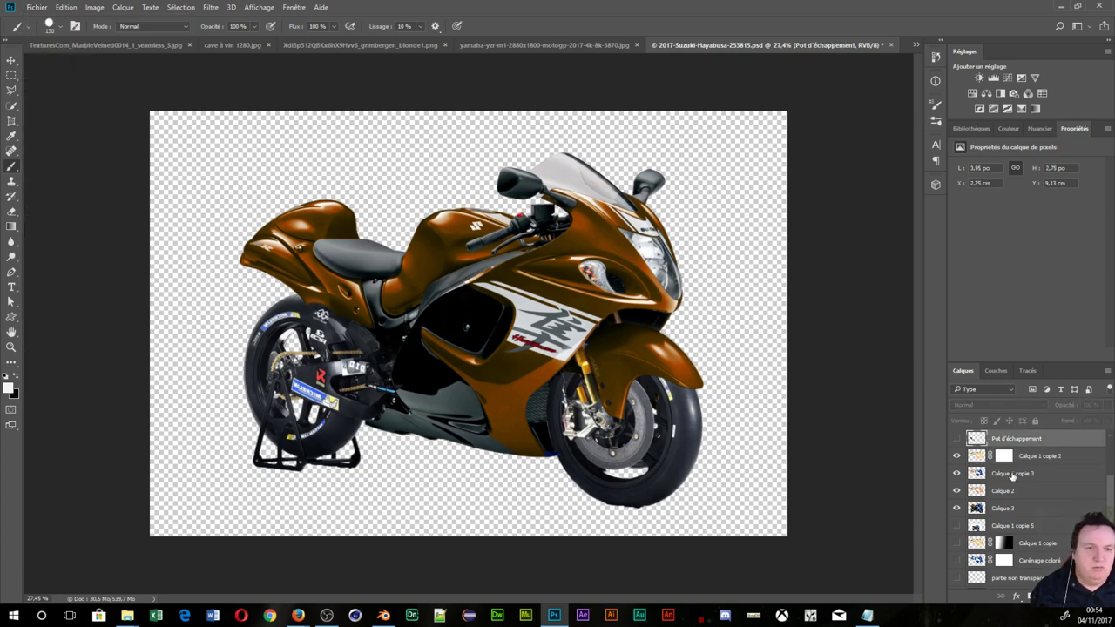
scroll(1032, 470, up, 3)
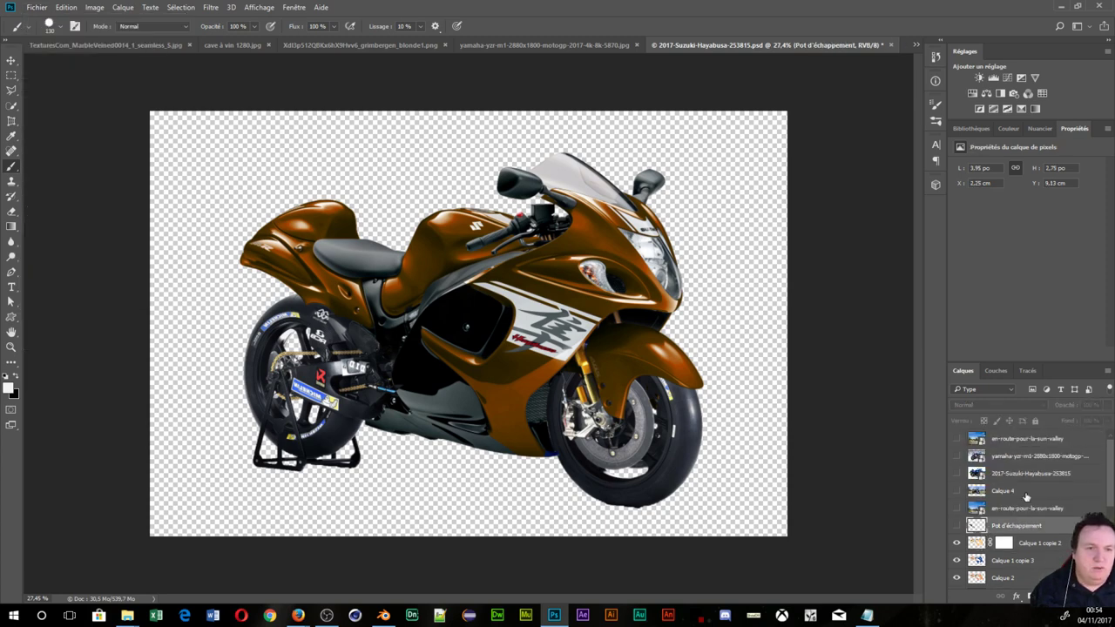
click(956, 439)
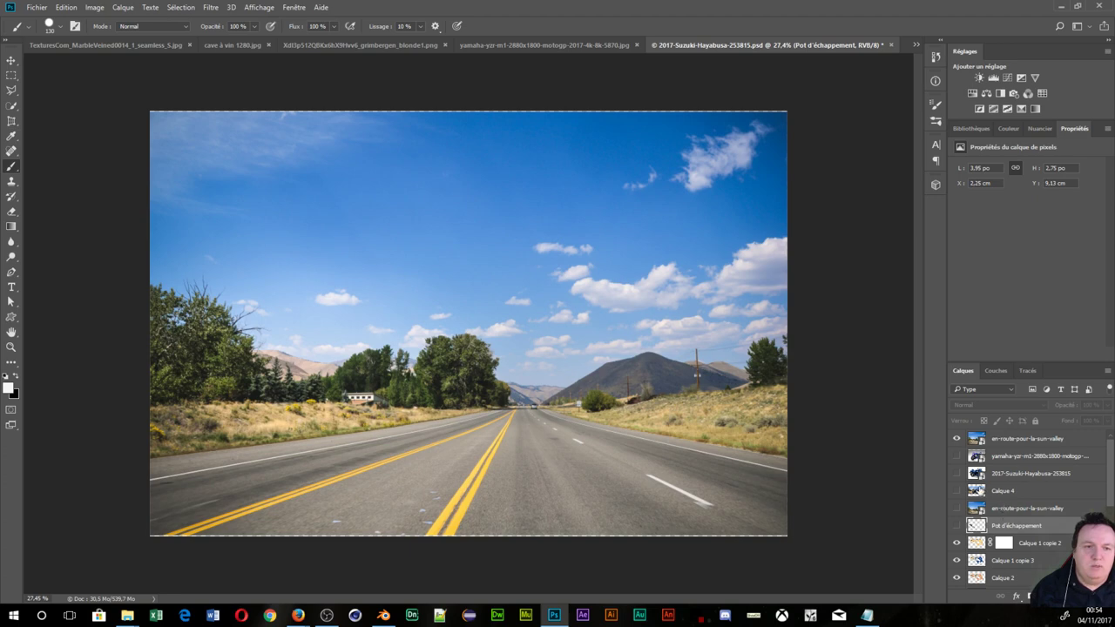
scroll(968, 494, down, 2)
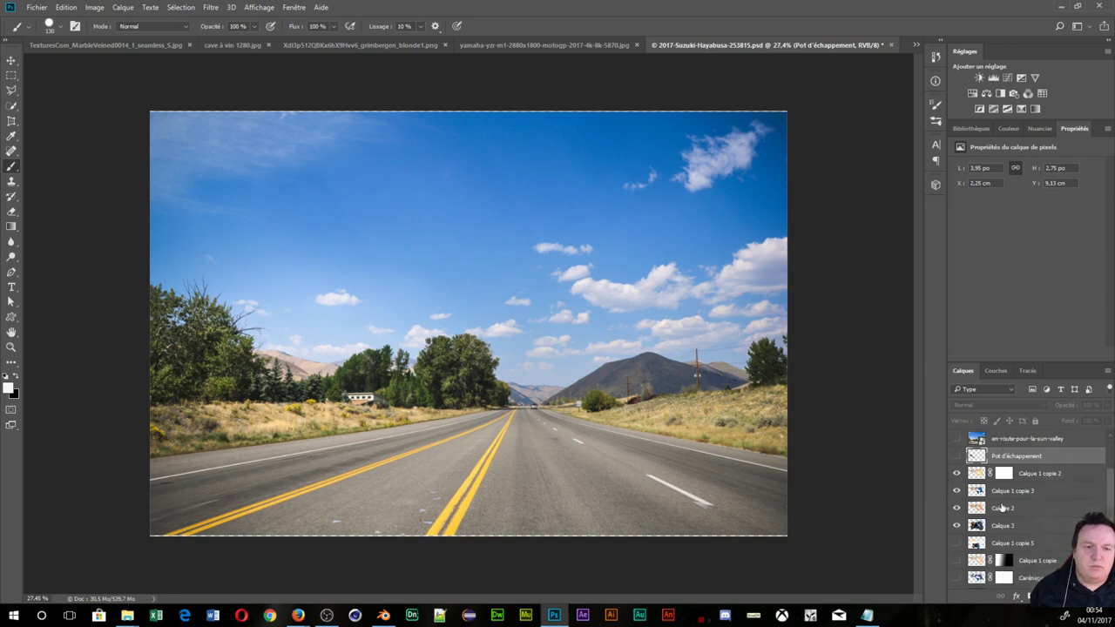
click(978, 525)
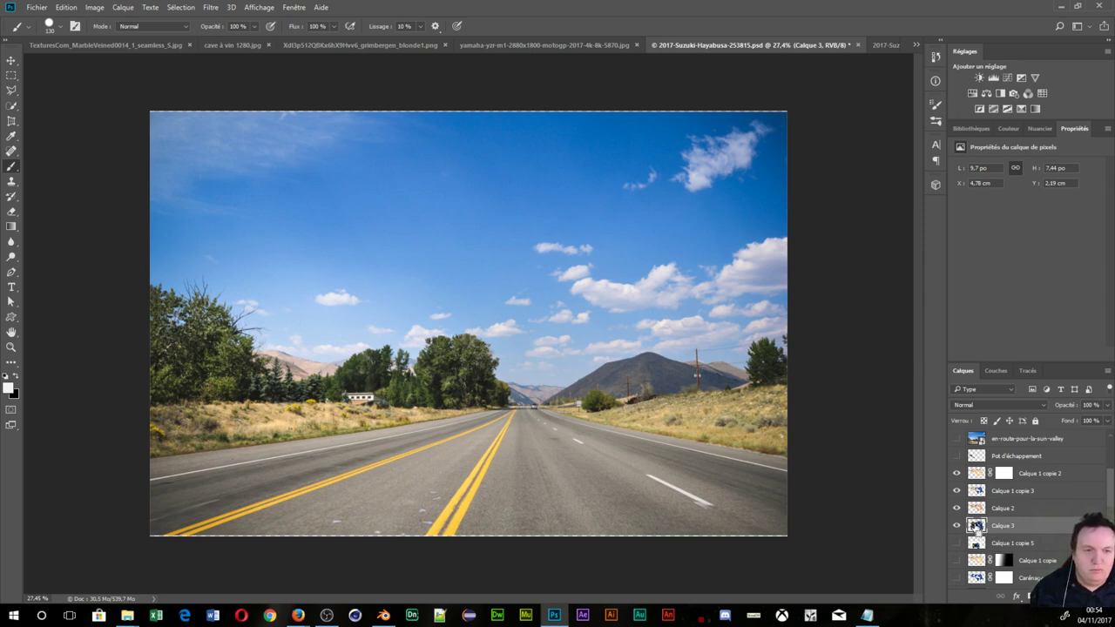
- Mask the road layer with Calque 3's bike outline and invert it so the road surrounds the bike
ctrl+click(976, 526)
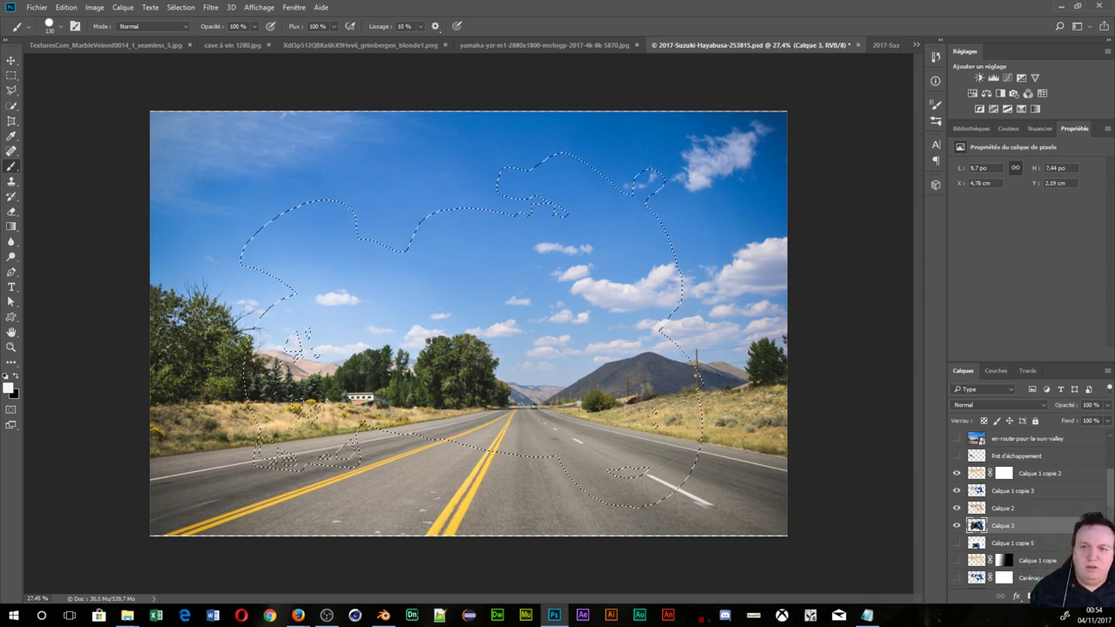
scroll(469, 323, down, 1)
scroll(633, 473, up, 1)
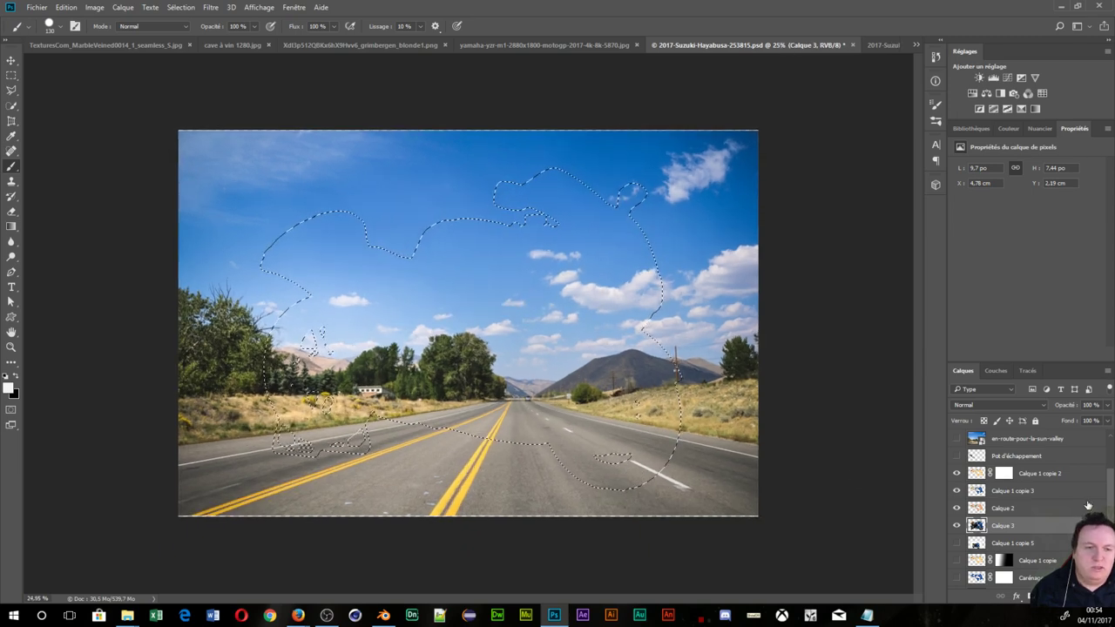
scroll(1047, 526, up, 2)
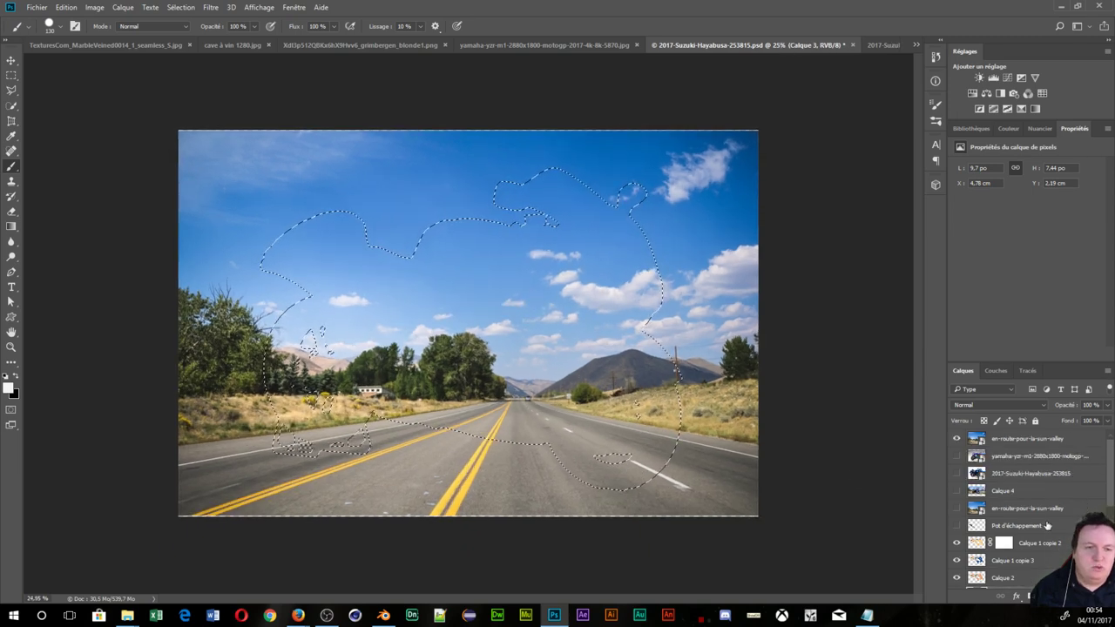
click(1025, 441)
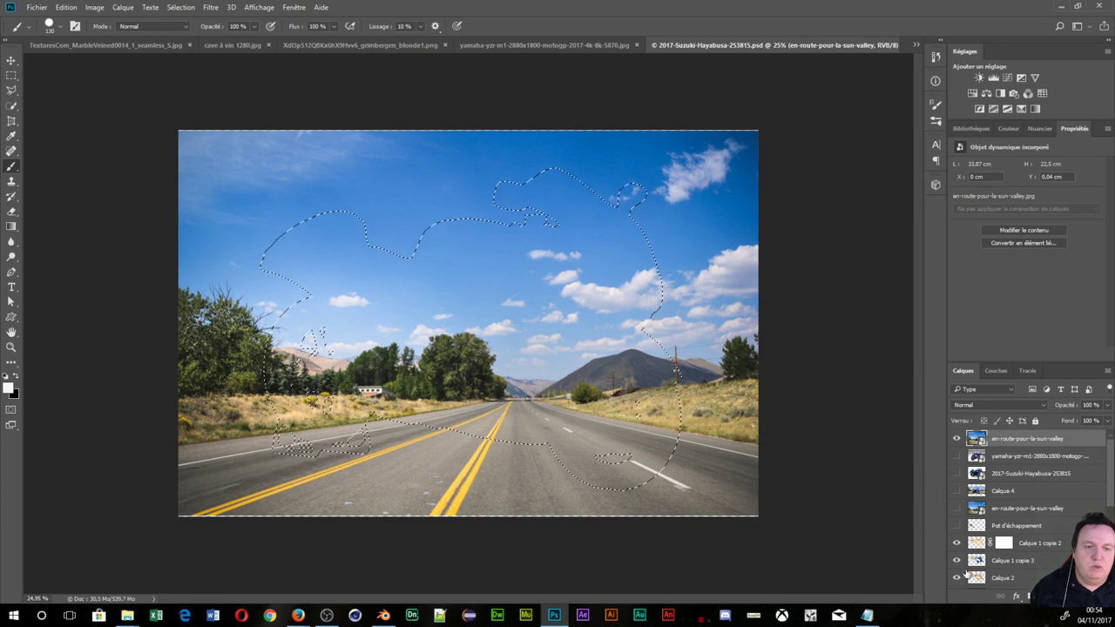
click(1031, 596)
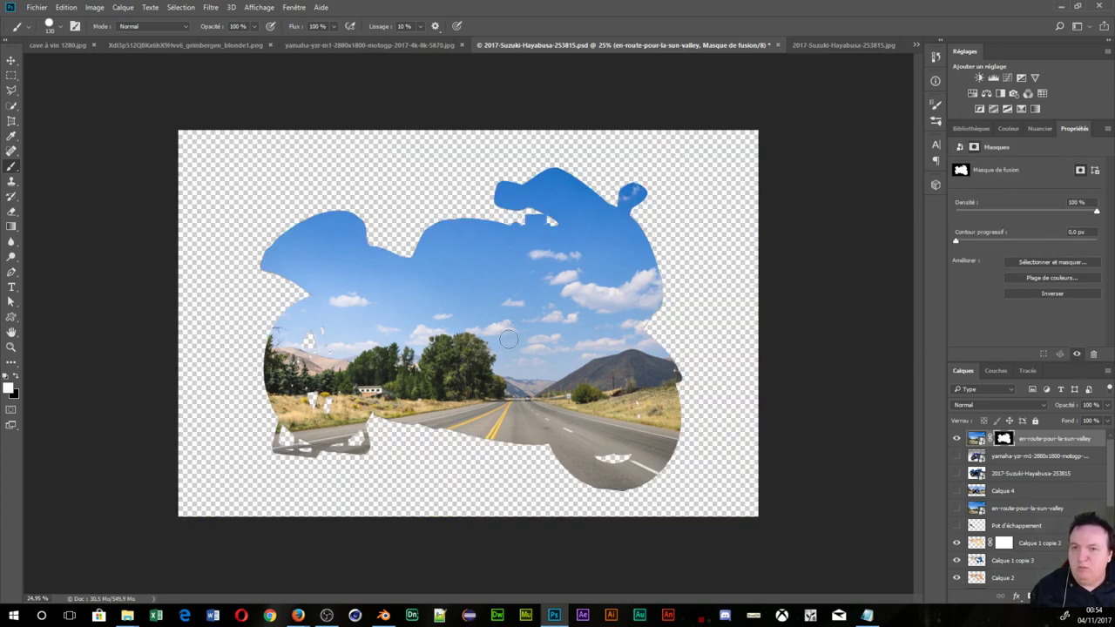
key(x)
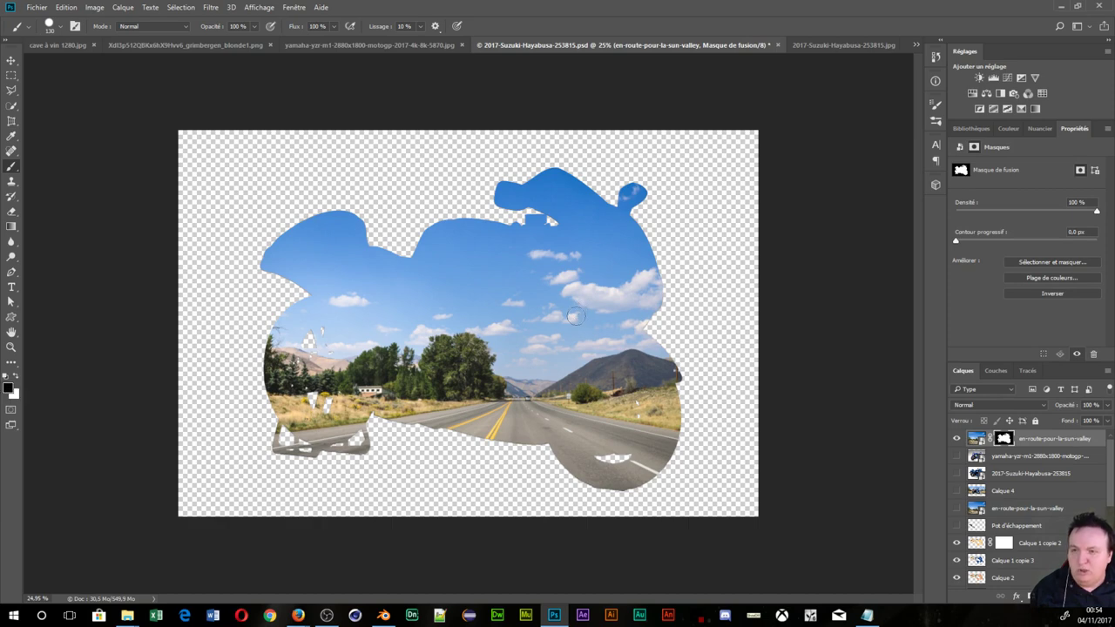
drag(519, 323, 573, 365)
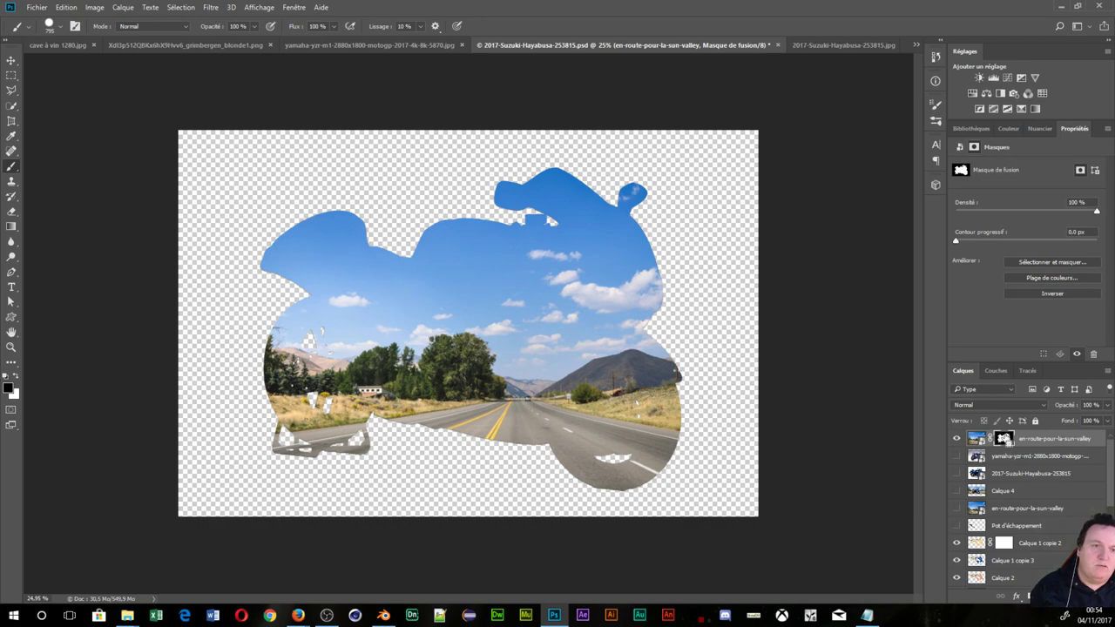
key(ctrl+i)
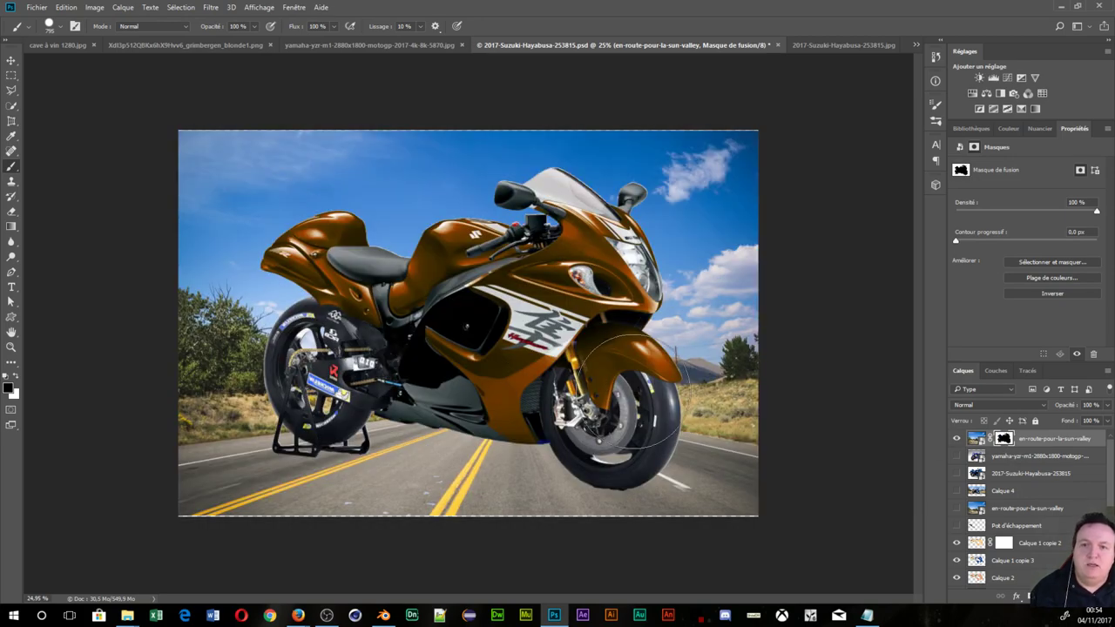
- Zoom out and compare the composite with the Yamaha photo layer shown and hidden
key(ctrl+minus)
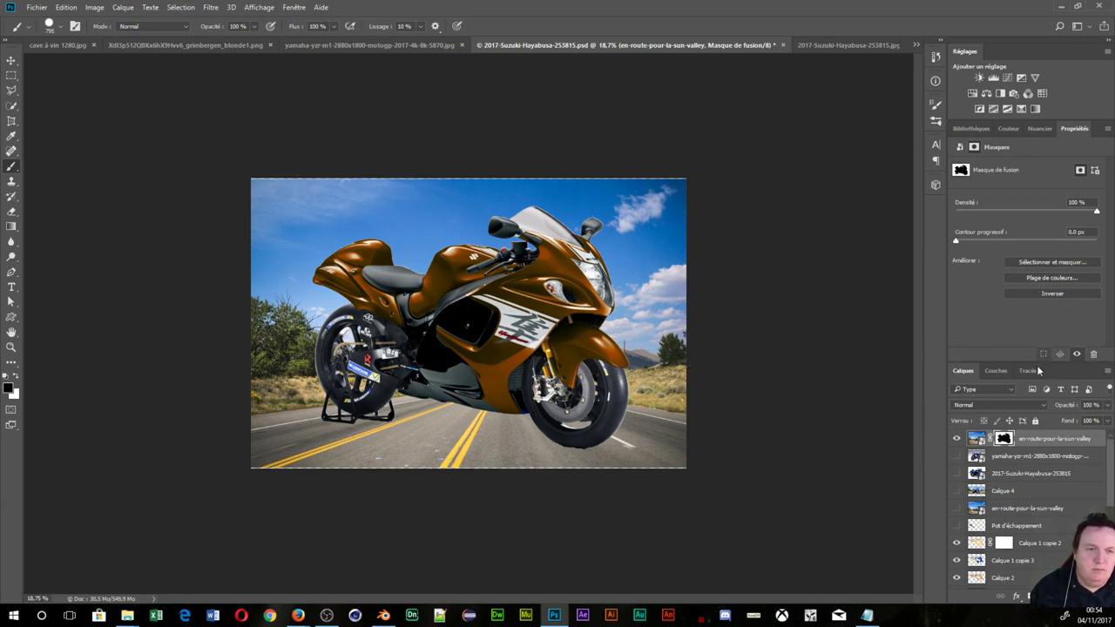
click(998, 402)
click(996, 407)
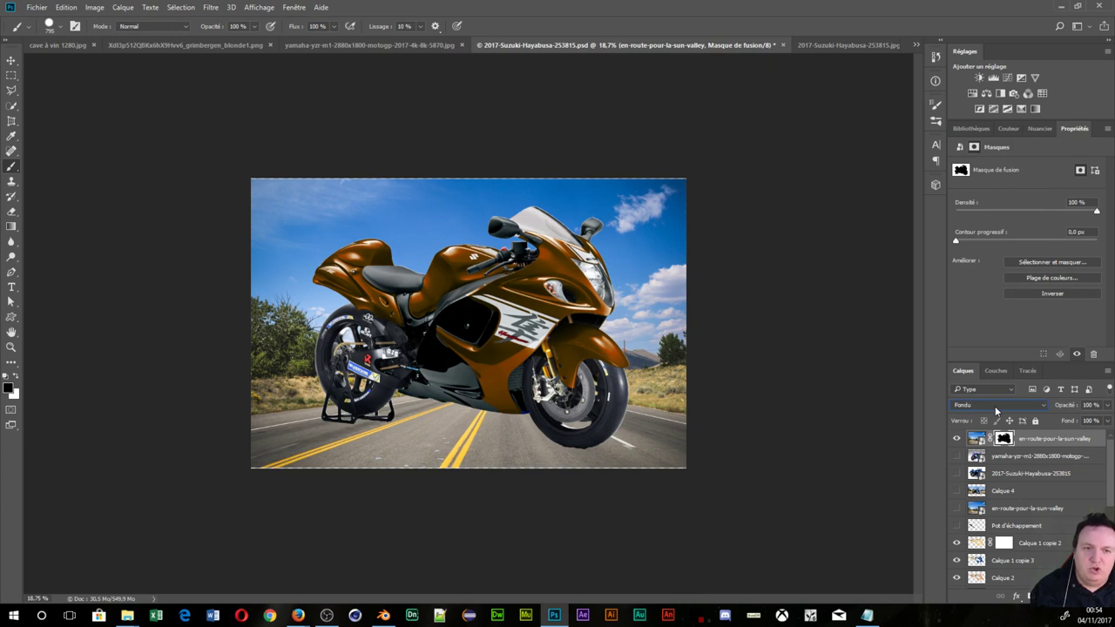
scroll(1019, 496, down, 3)
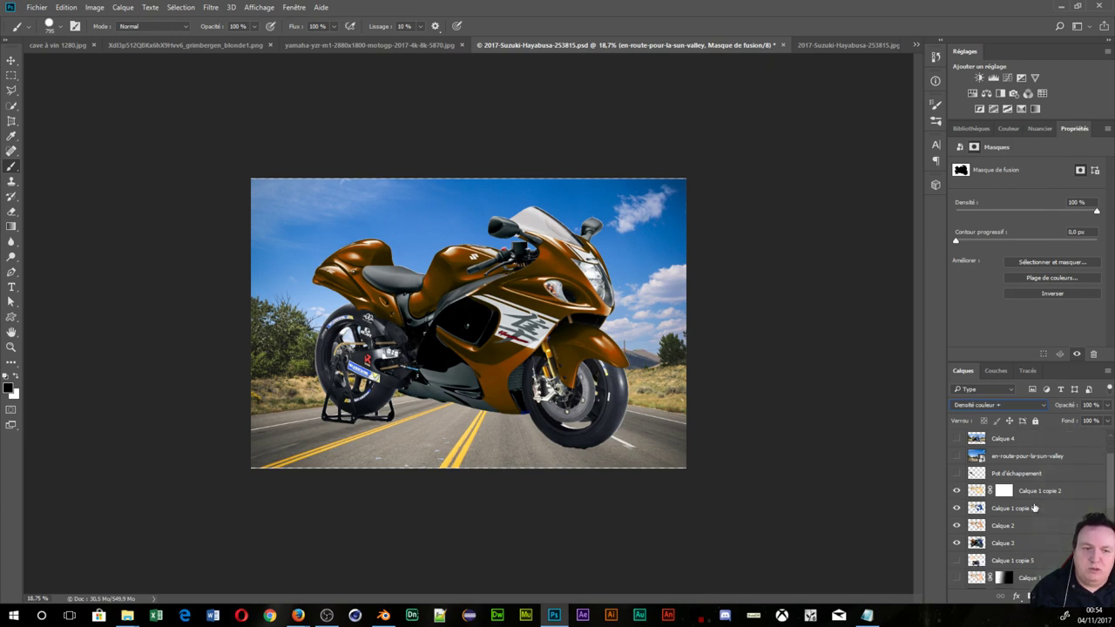
scroll(1023, 510, down, 3)
scroll(1024, 510, down, 3)
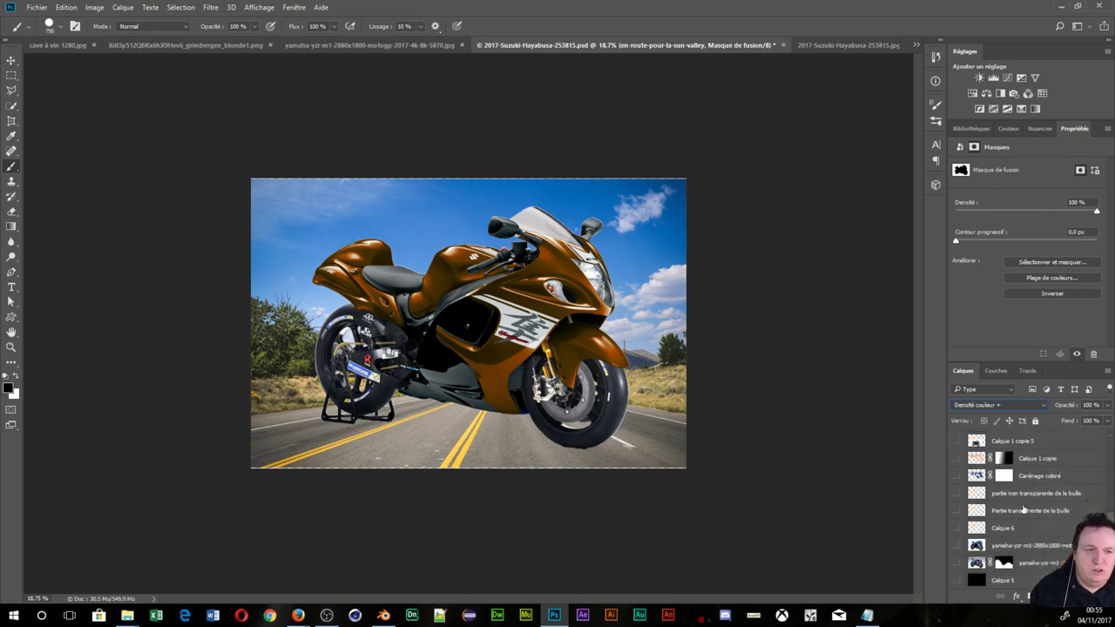
click(957, 545)
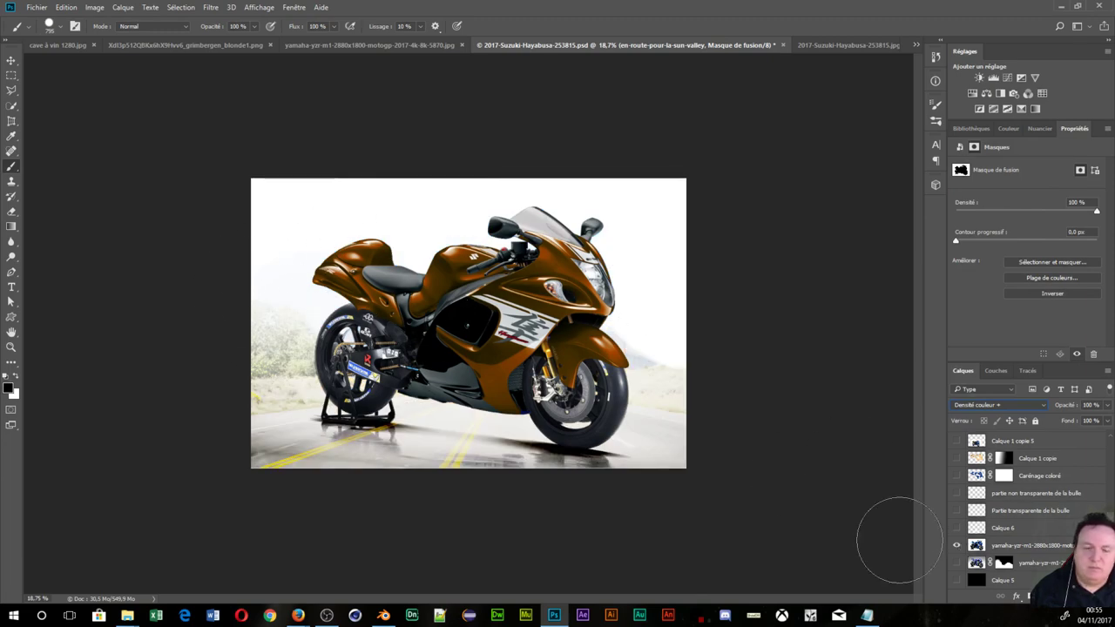
click(957, 547)
click(957, 546)
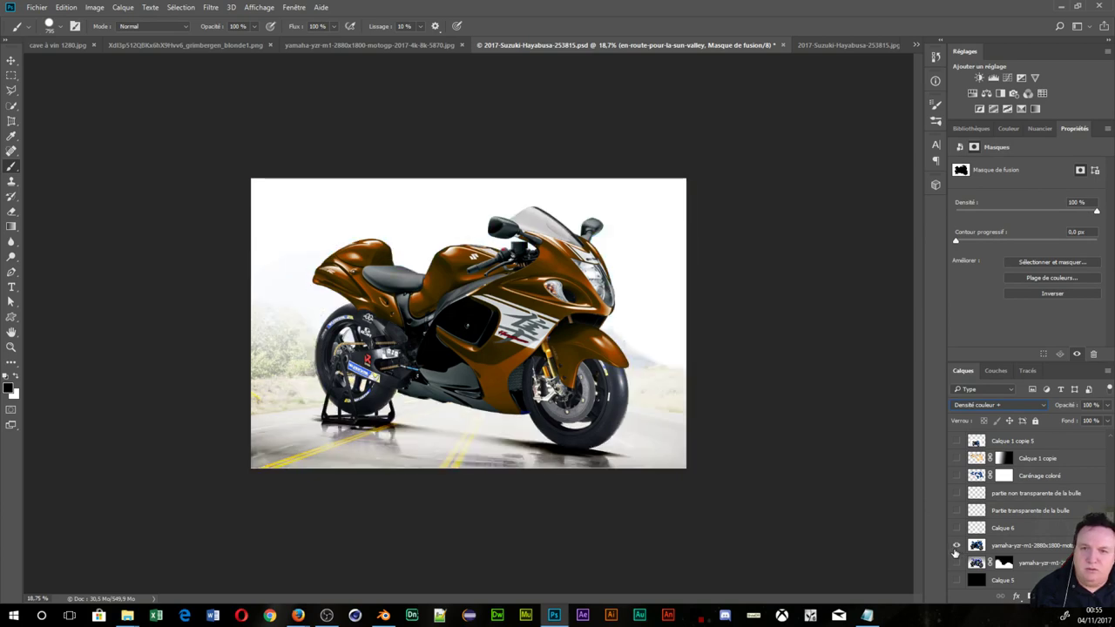
click(957, 547)
click(956, 549)
click(956, 549)
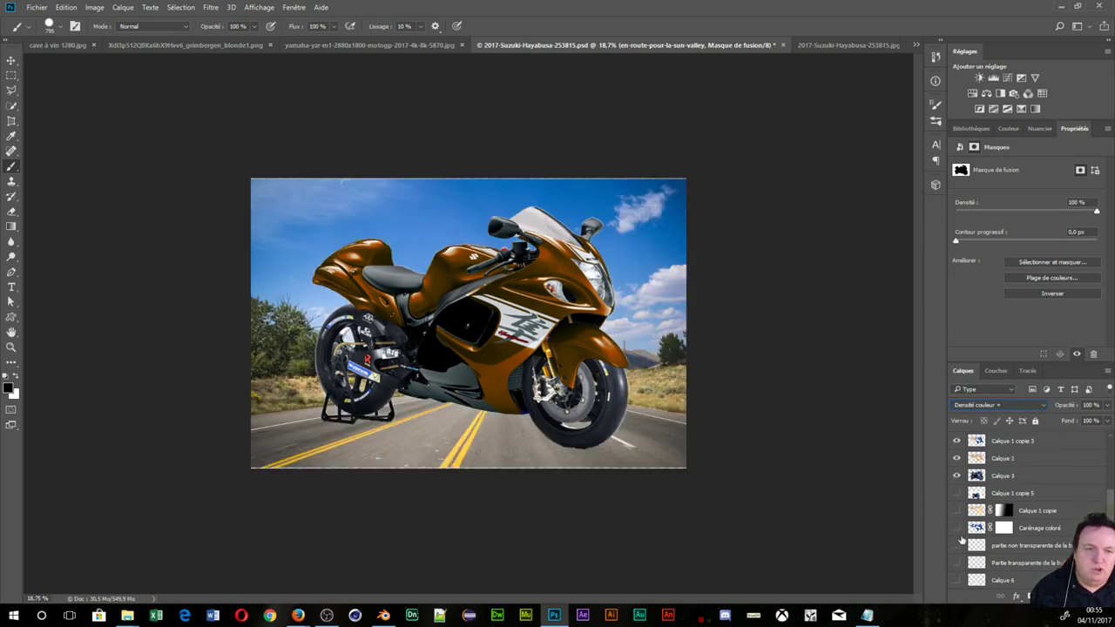
- Toggle Calque 3's visibility several times to compare the composite
scroll(954, 522, up, 5)
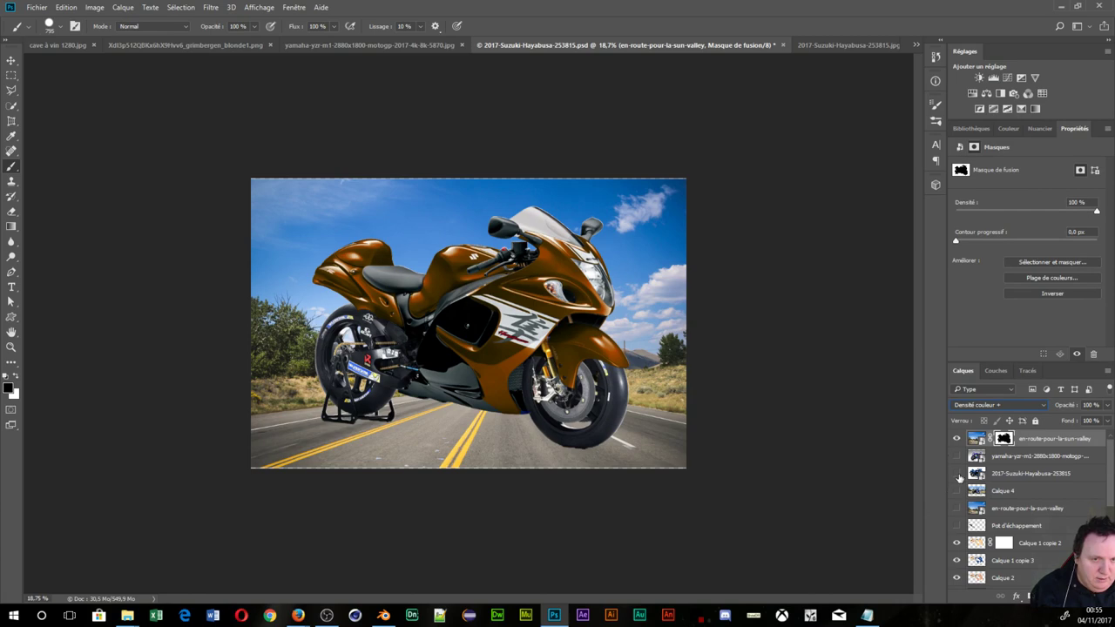
scroll(958, 477, down, 4)
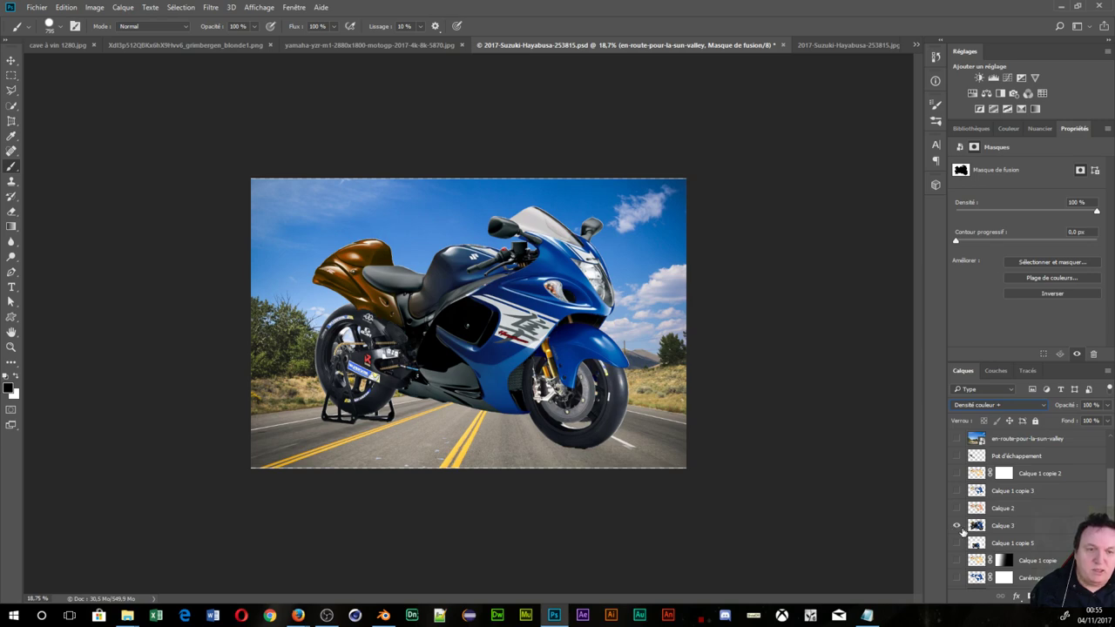
click(956, 526)
click(956, 526)
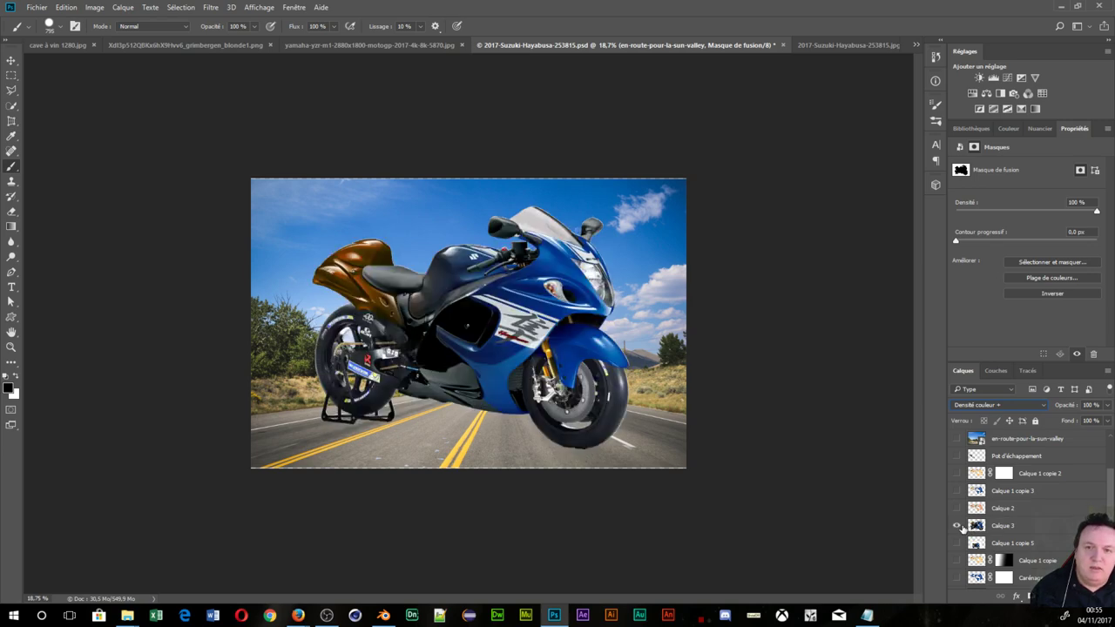
click(956, 526)
click(956, 526)
click(956, 525)
click(956, 526)
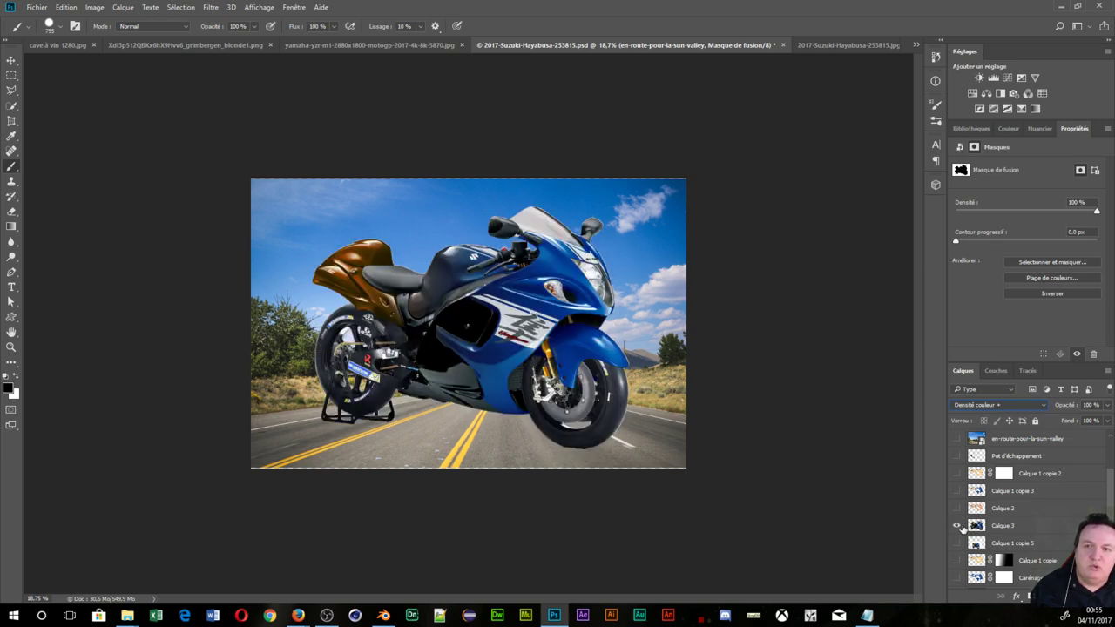
- Show the masked Yamaha road layer, briefly previewing the composite without the sky background
scroll(984, 518, down, 3)
scroll(988, 512, down, 3)
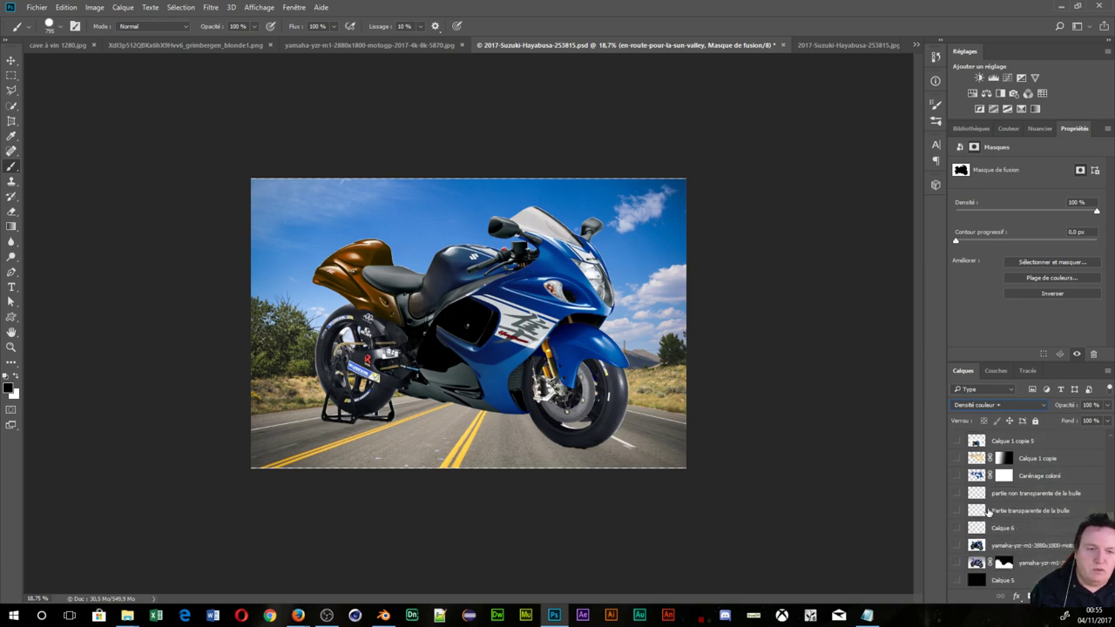
click(956, 563)
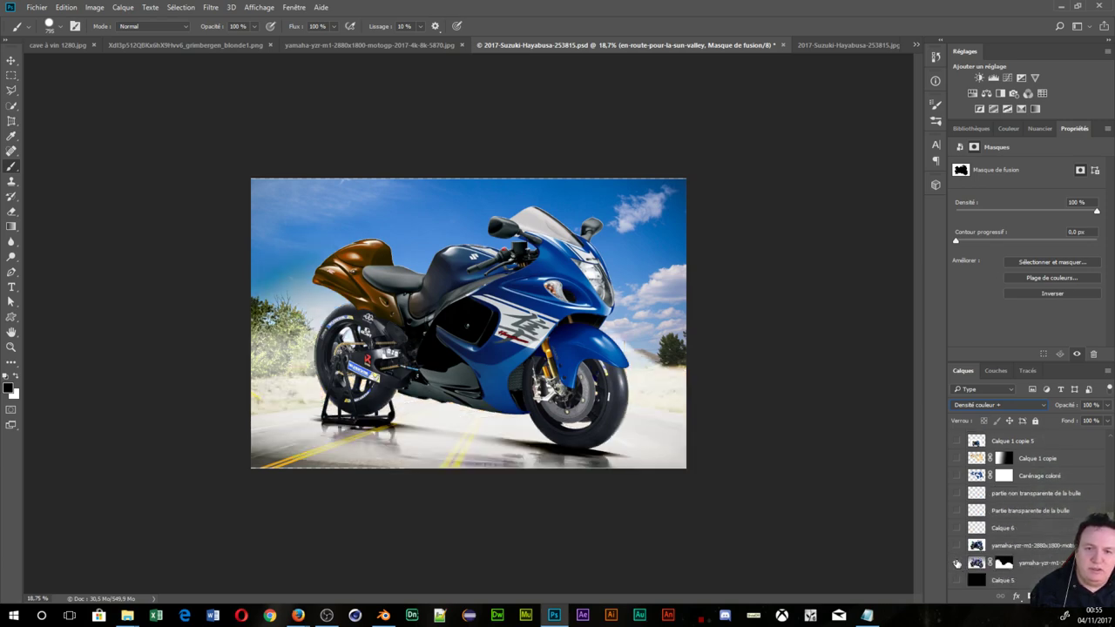
click(956, 545)
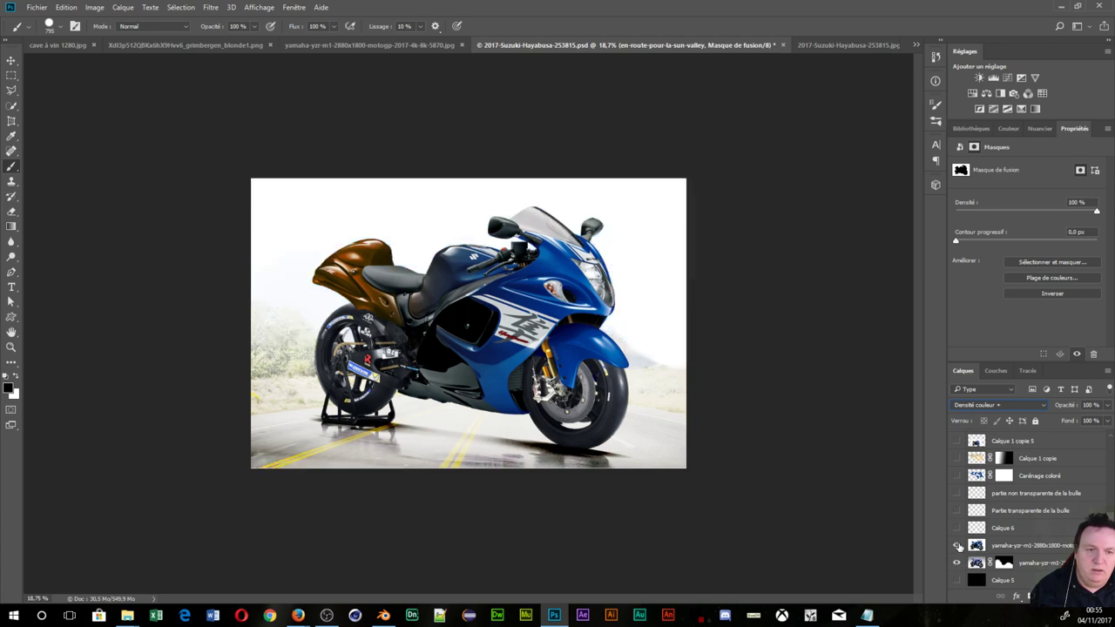
click(957, 545)
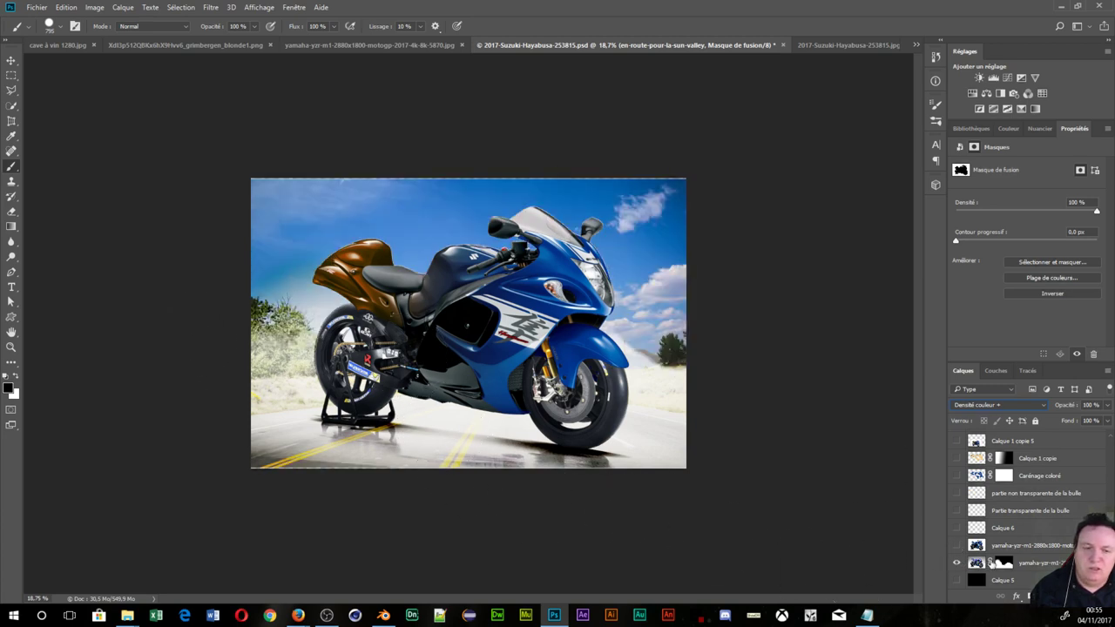
scroll(993, 531, up, 1)
scroll(997, 528, up, 2)
scroll(1001, 527, up, 1)
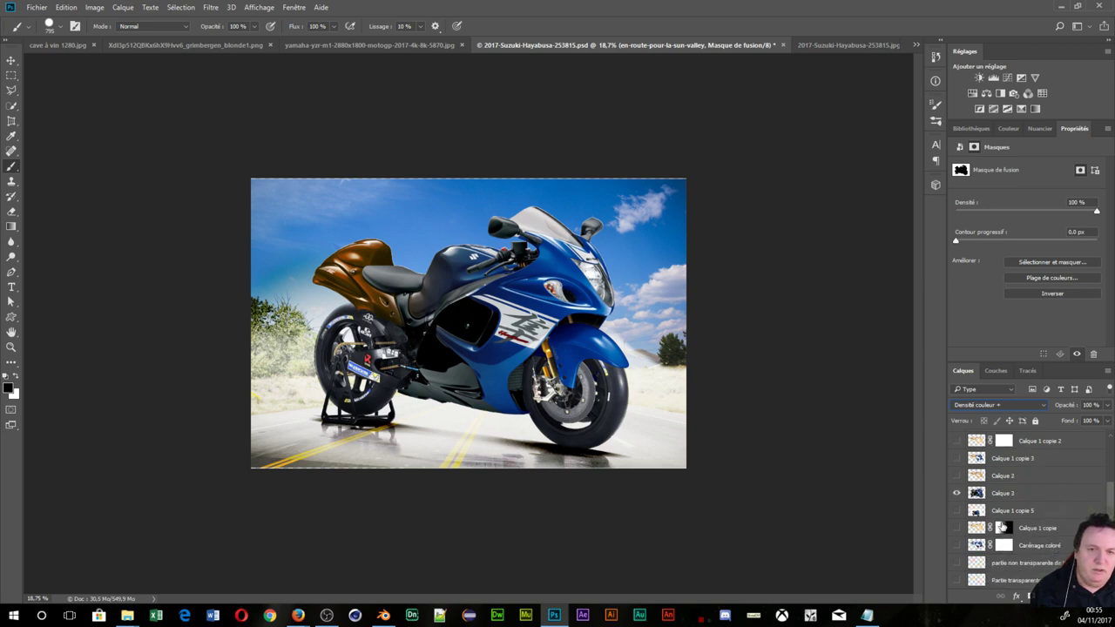
scroll(1002, 527, down, 4)
scroll(1002, 487, up, 2)
scroll(988, 470, up, 2)
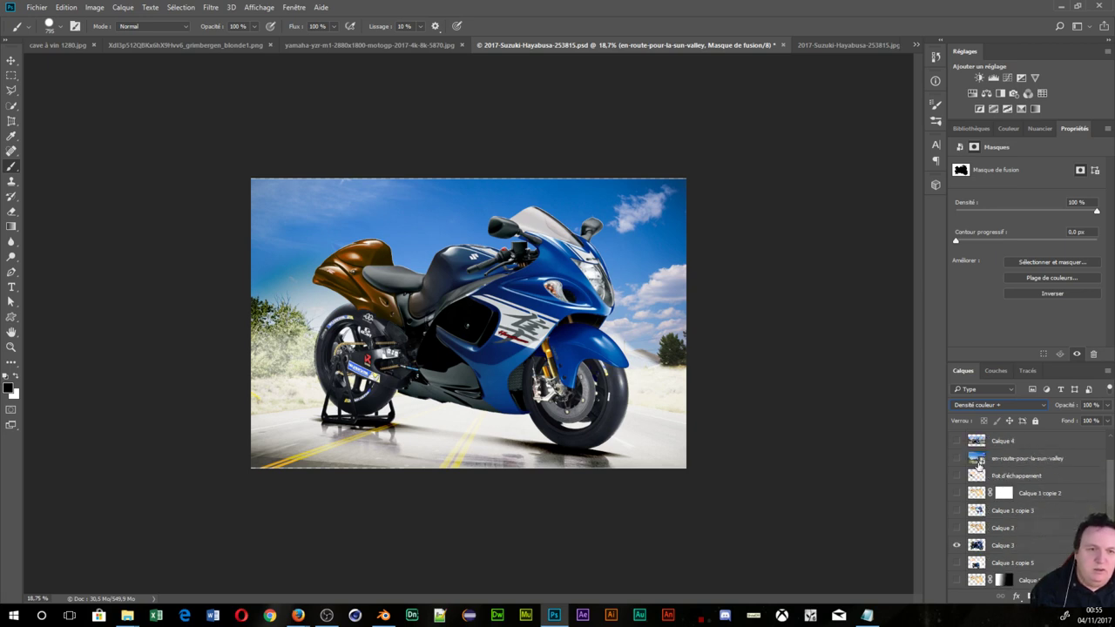
scroll(975, 457, up, 2)
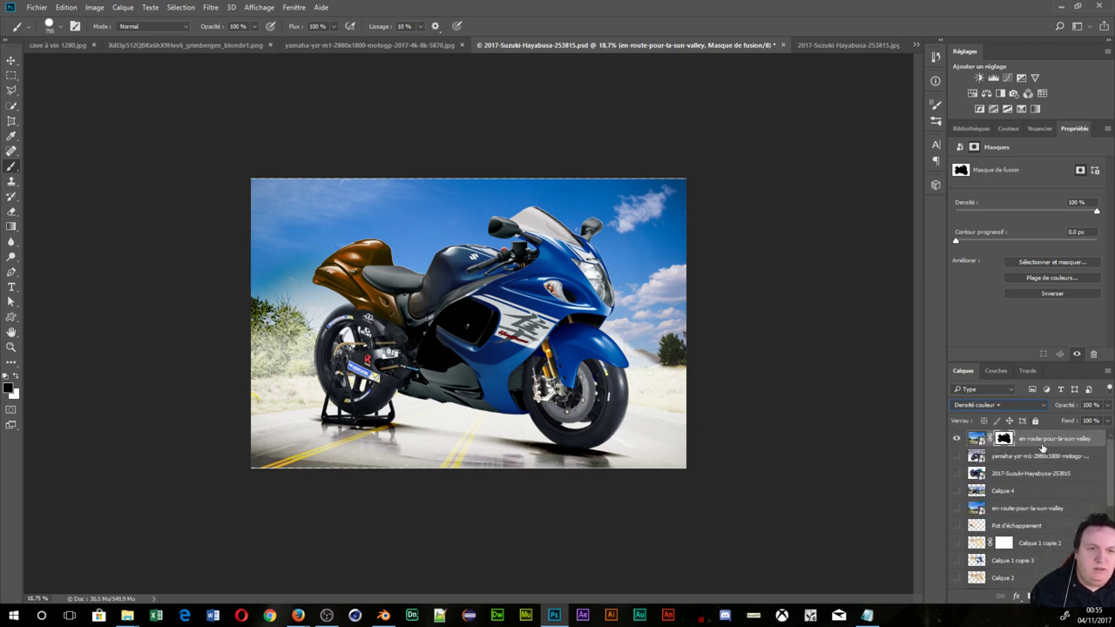
- Target the road layer's image and try blend modes, starting with Couleur plus foncée
click(1042, 447)
click(997, 405)
click(971, 219)
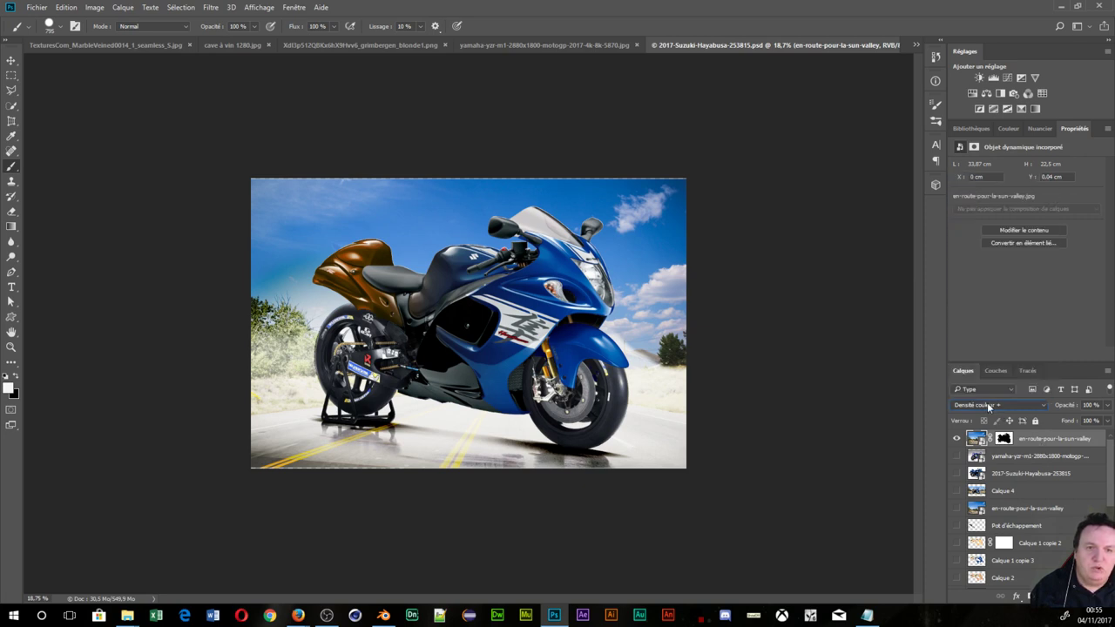
scroll(983, 403, up, 1)
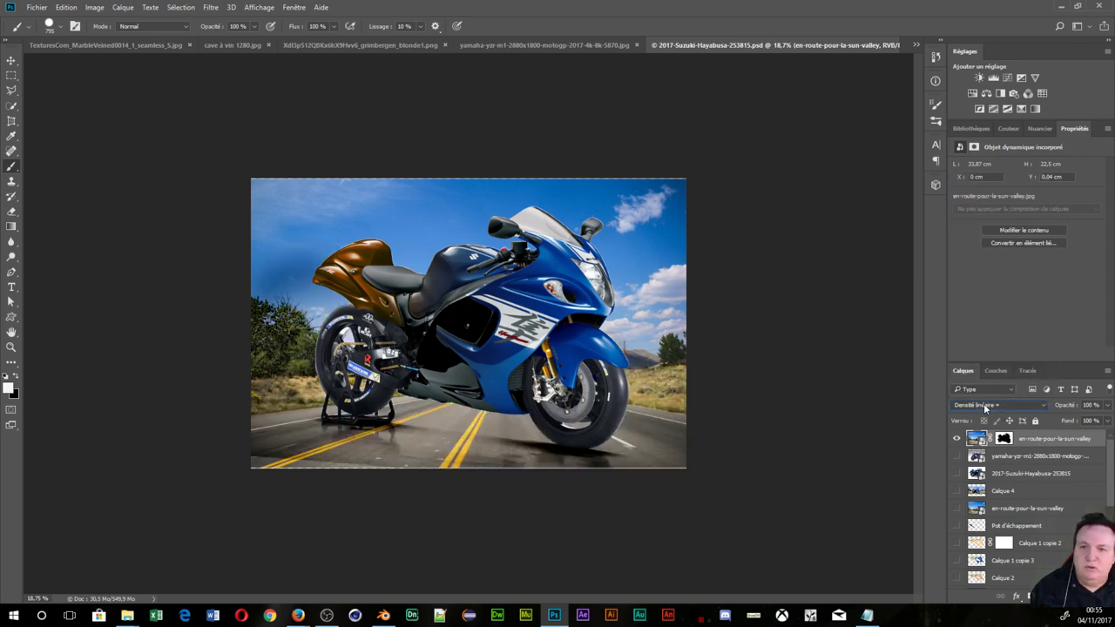
scroll(983, 403, down, 1)
scroll(980, 404, up, 1)
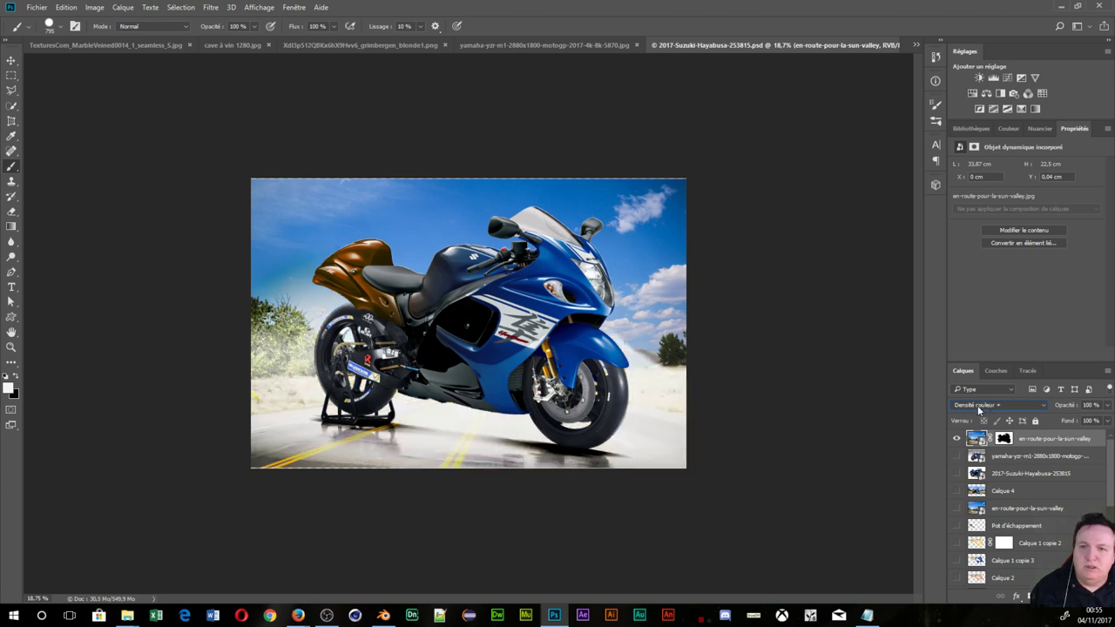
scroll(977, 405, down, 2)
scroll(977, 404, down, 2)
scroll(977, 404, down, 2)
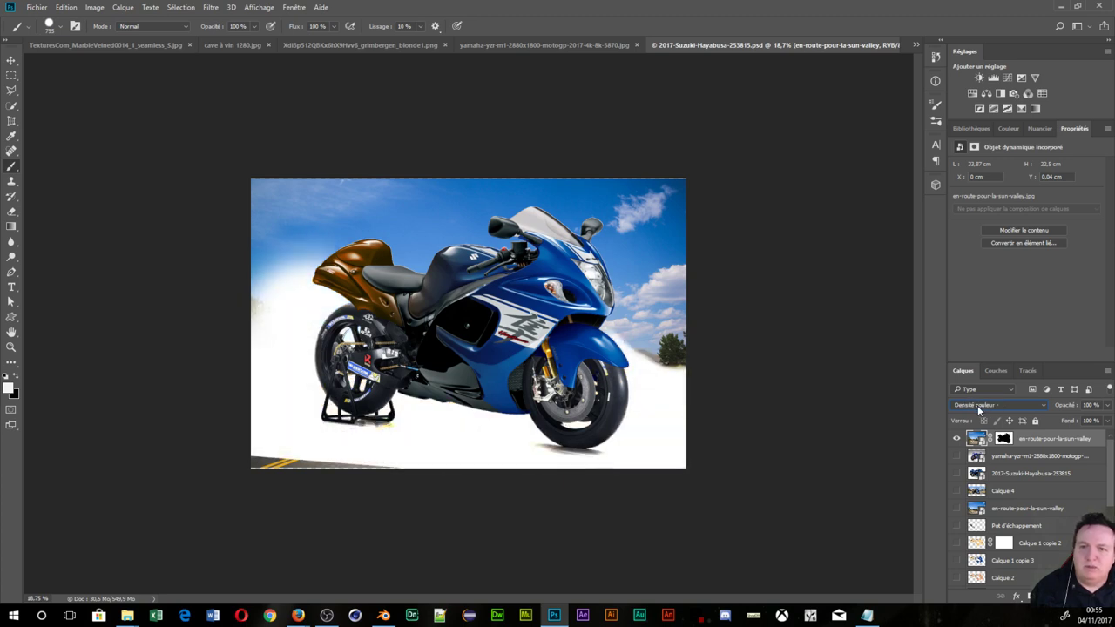
scroll(977, 405, down, 1)
scroll(977, 405, down, 1)
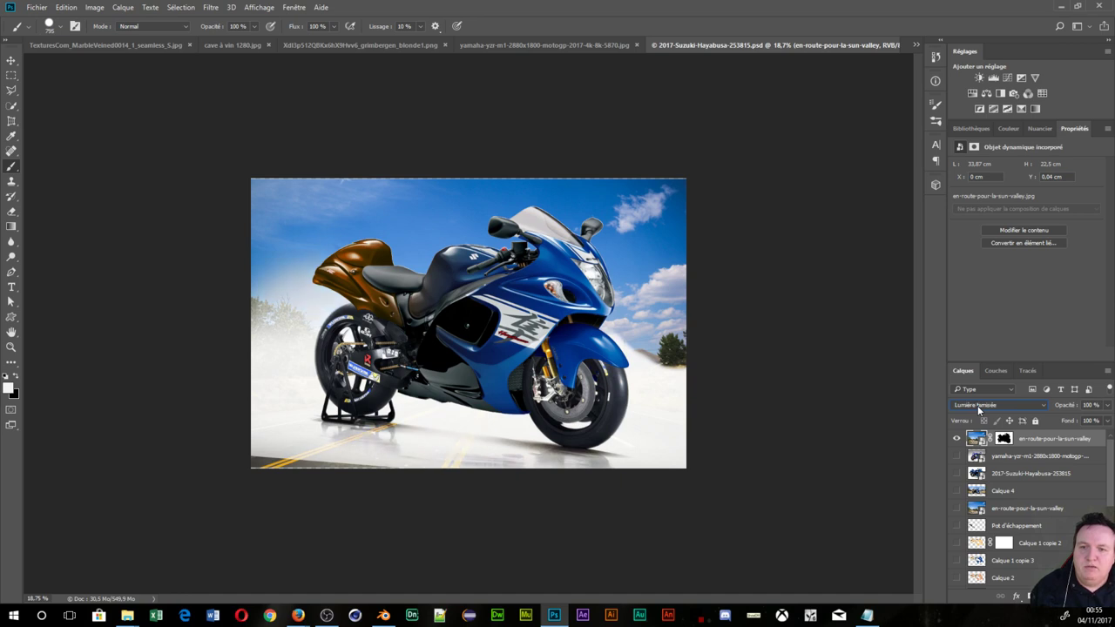
- Cycle through the remaining blend modes and settle the road layer on Densité linéaire +
scroll(977, 405, down, 2)
scroll(977, 405, down, 2)
scroll(977, 405, down, 2)
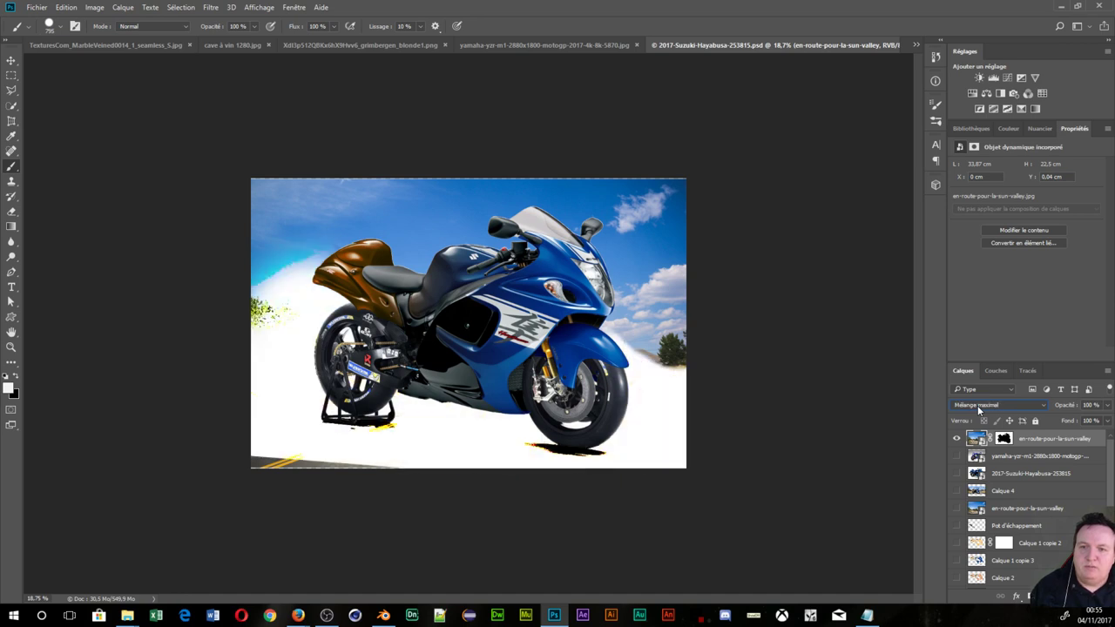
scroll(977, 405, down, 2)
scroll(977, 405, down, 1)
scroll(977, 405, down, 2)
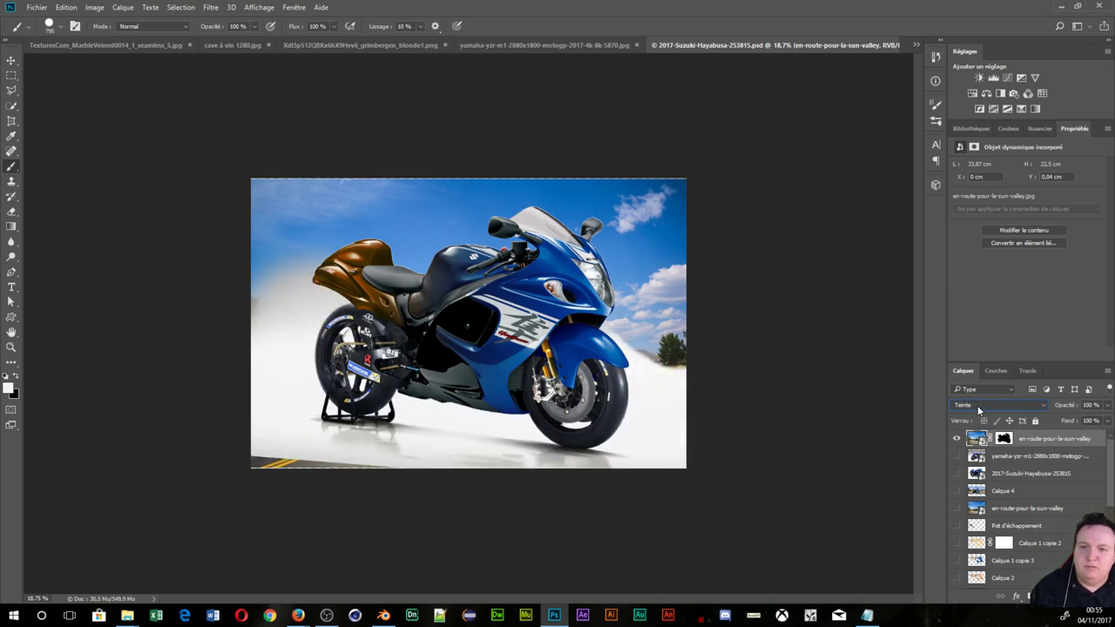
scroll(977, 409, down, 2)
scroll(977, 409, up, 3)
scroll(977, 410, up, 3)
scroll(976, 409, up, 2)
scroll(977, 410, up, 2)
scroll(977, 409, up, 2)
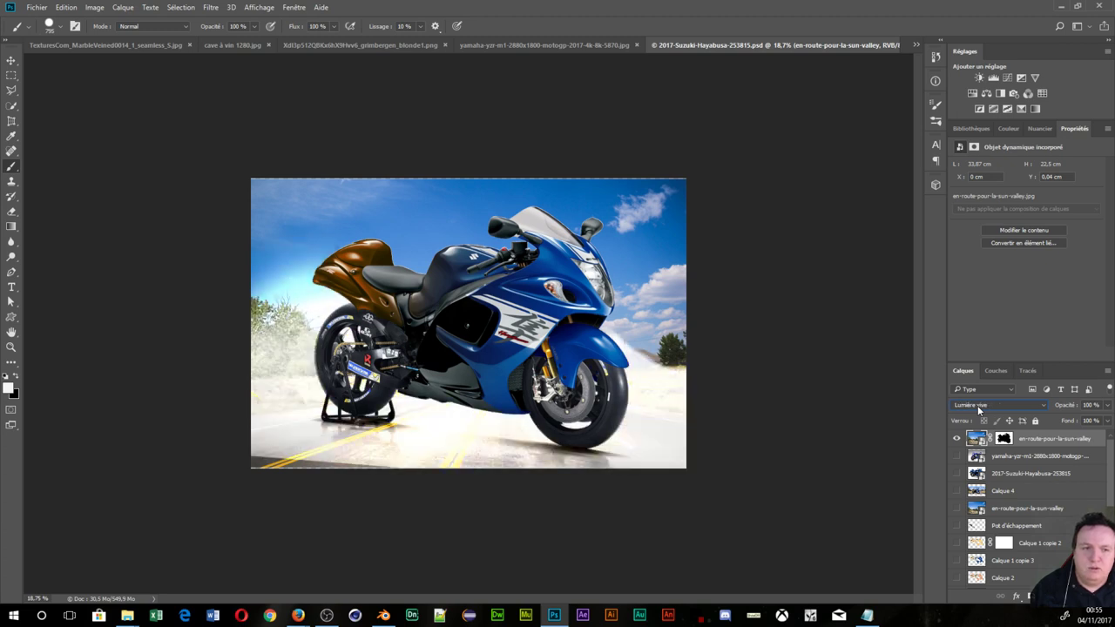
scroll(977, 409, up, 1)
scroll(977, 409, up, 2)
scroll(977, 409, up, 1)
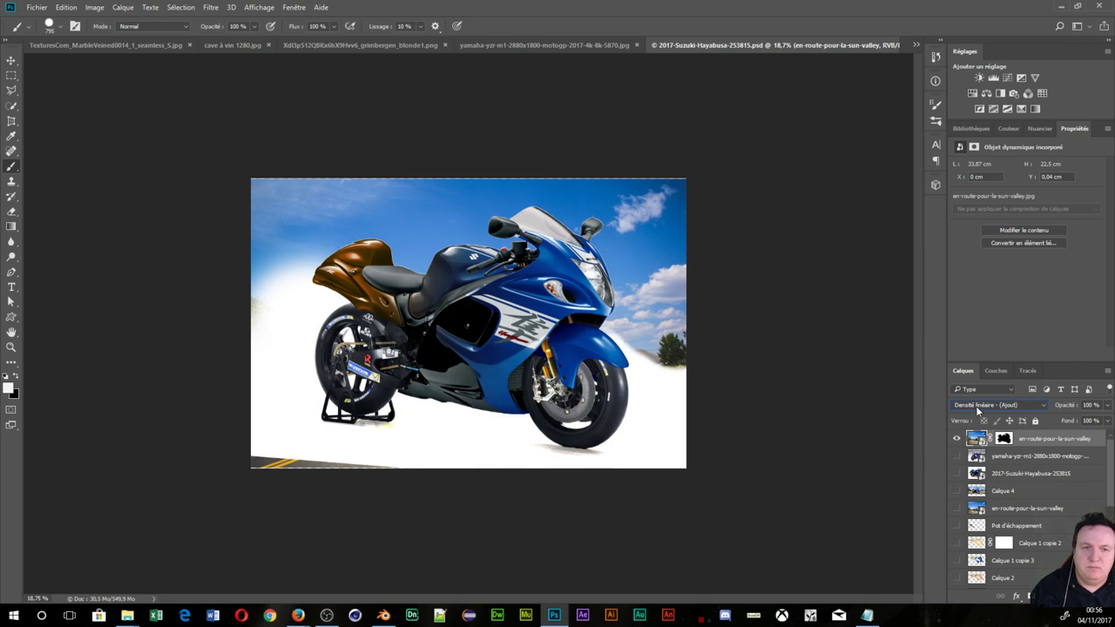
scroll(975, 405, up, 1)
scroll(975, 406, up, 1)
scroll(976, 406, up, 1)
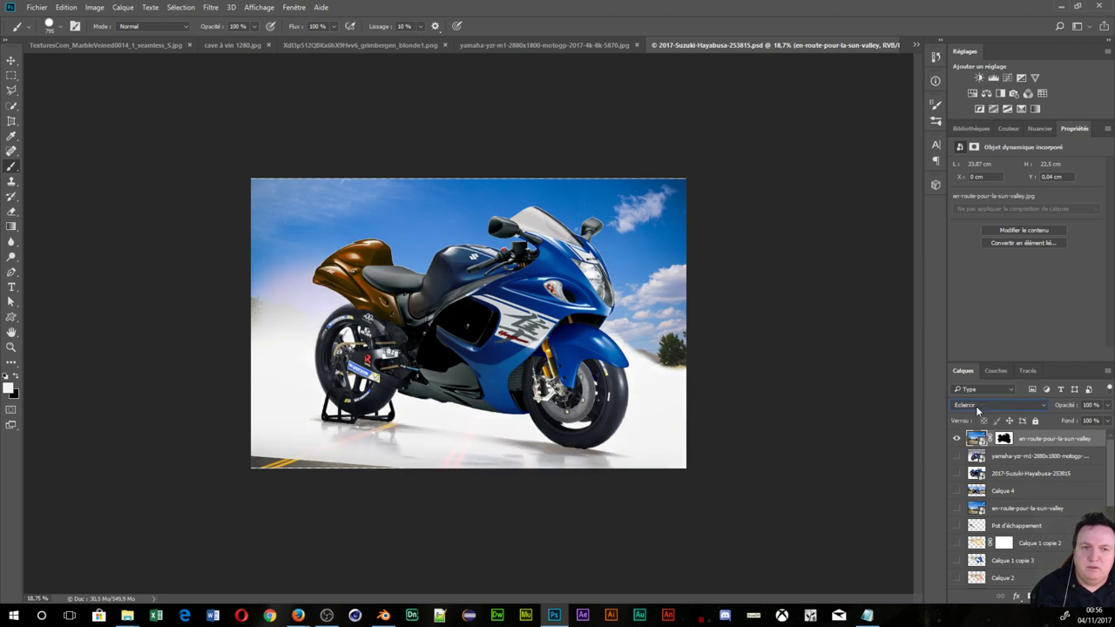
scroll(976, 406, down, 2)
scroll(975, 406, down, 1)
scroll(975, 406, down, 1)
scroll(975, 406, down, 1)
scroll(975, 406, down, 1)
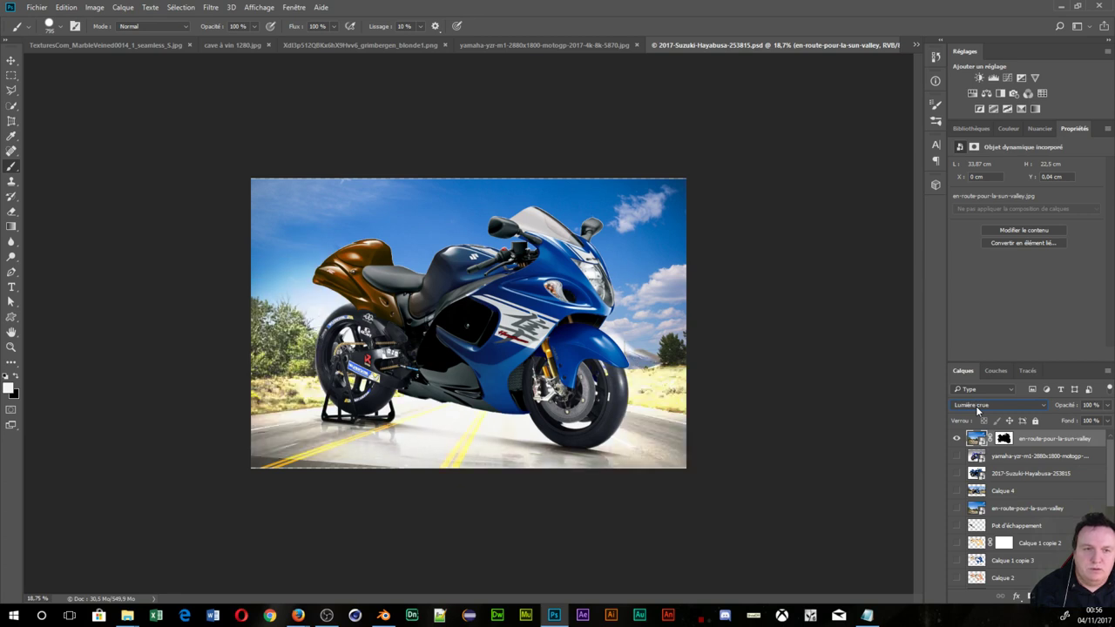
scroll(976, 406, down, 1)
scroll(975, 405, up, 1)
scroll(975, 406, up, 4)
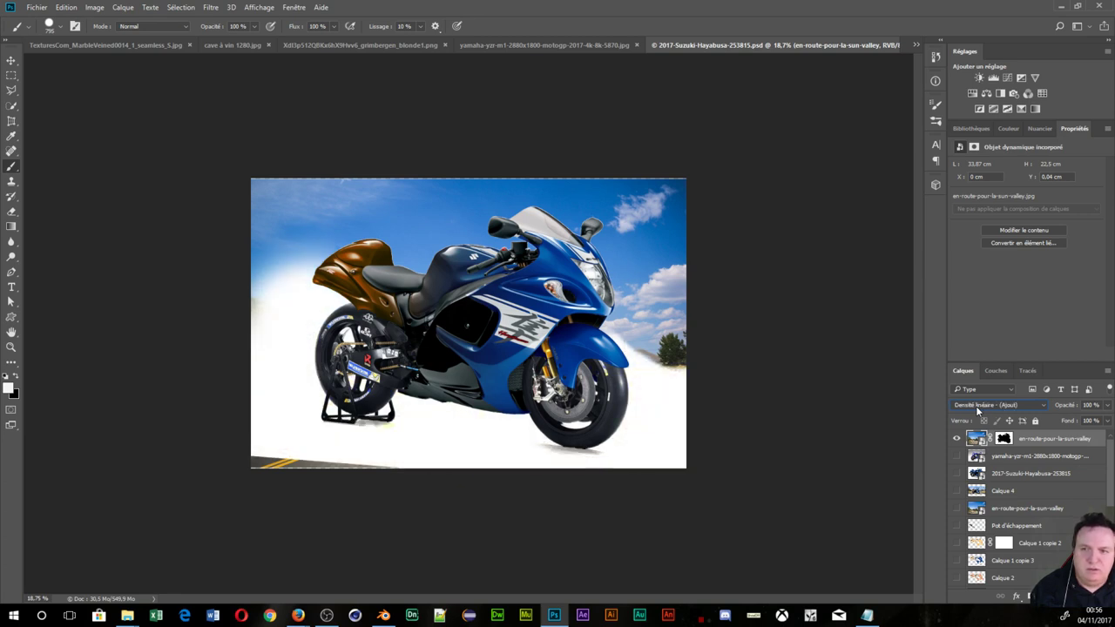
scroll(975, 406, up, 3)
scroll(976, 406, up, 1)
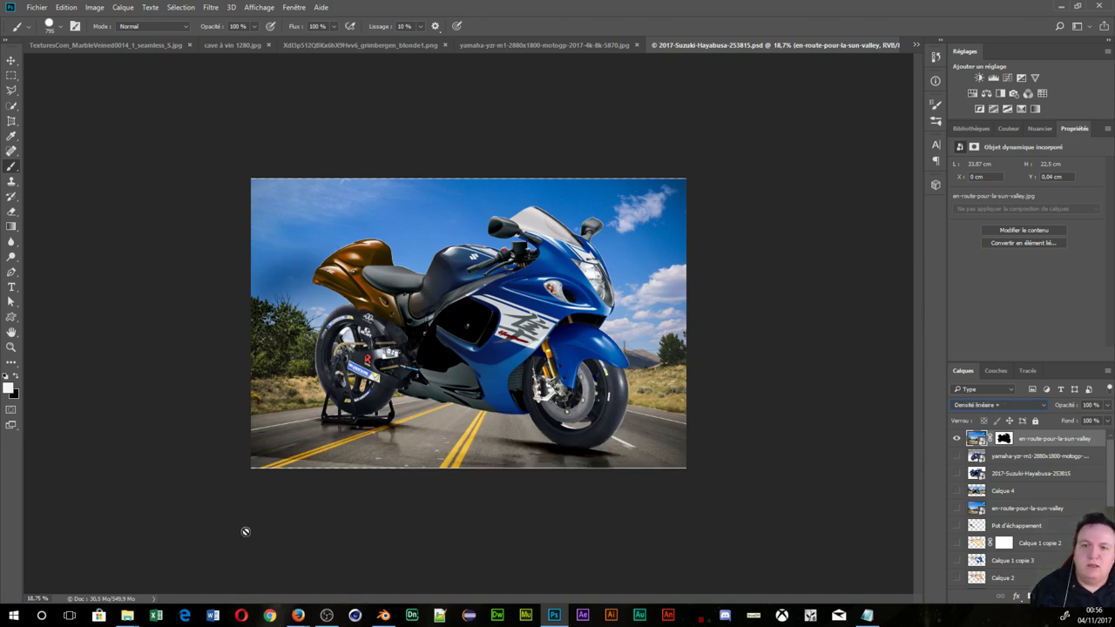
scroll(995, 485, down, 3)
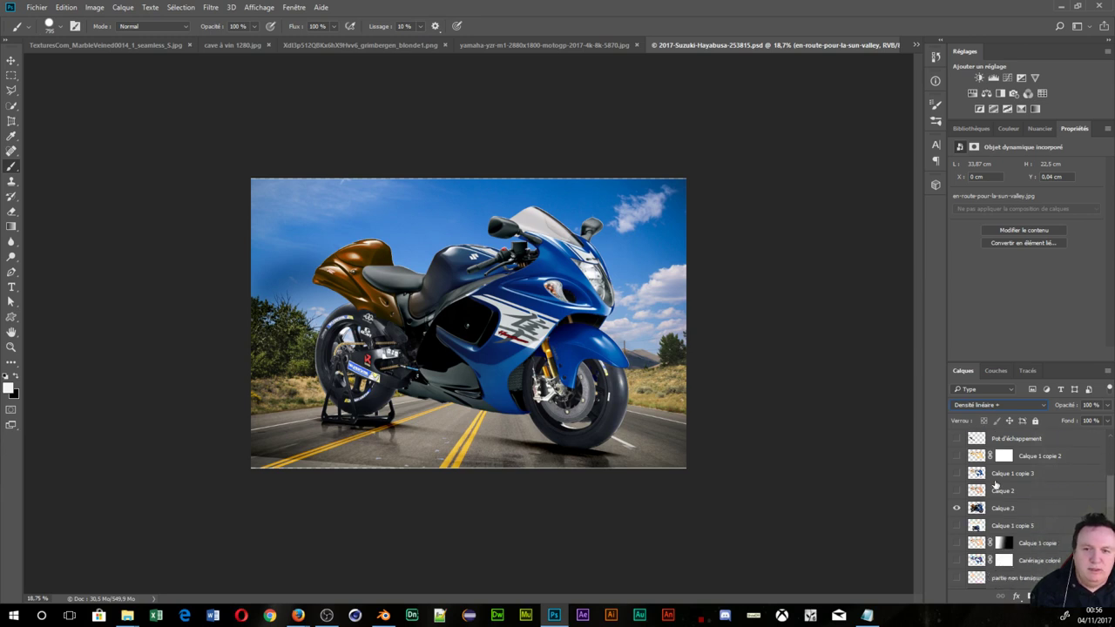
scroll(998, 483, down, 3)
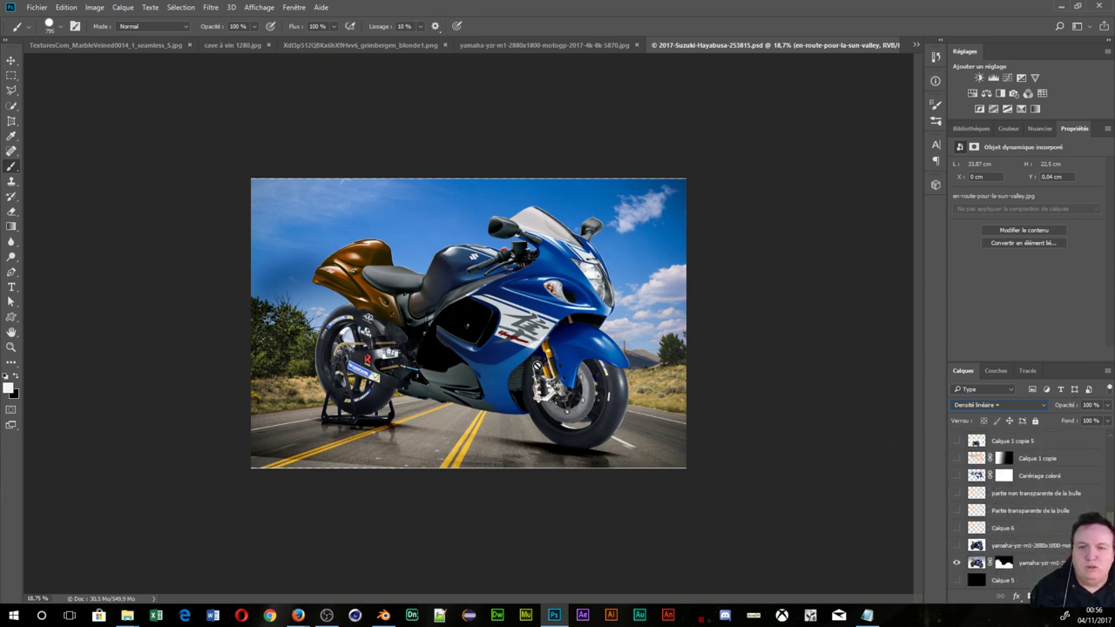
scroll(1045, 500, up, 3)
scroll(1063, 506, up, 5)
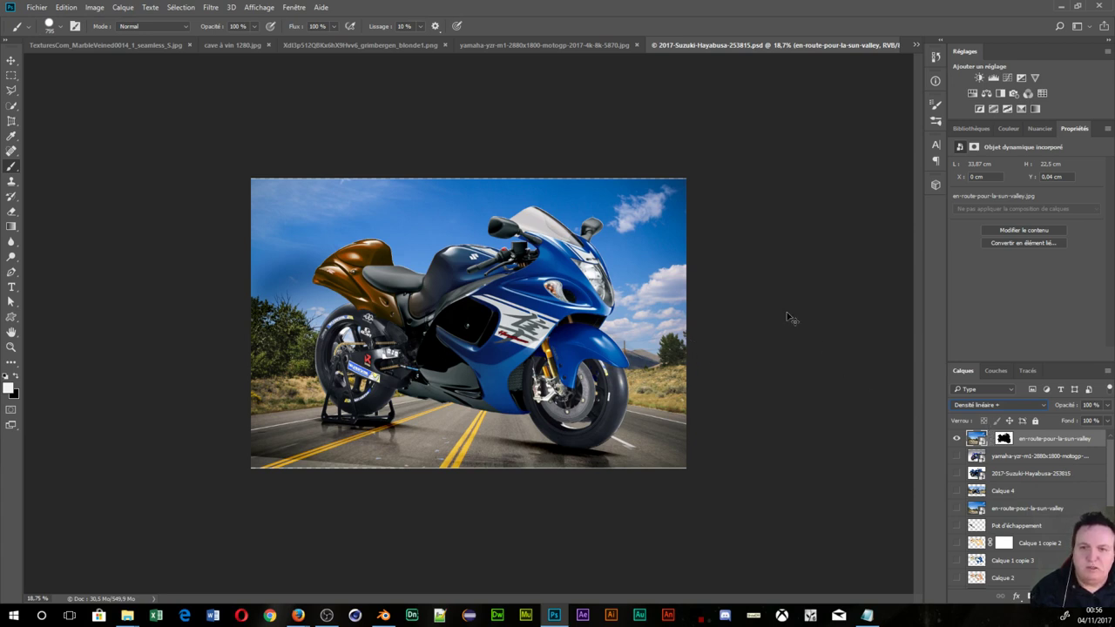
- Scale the road background to about 131.7% and move it left and down
key(ctrl+t)
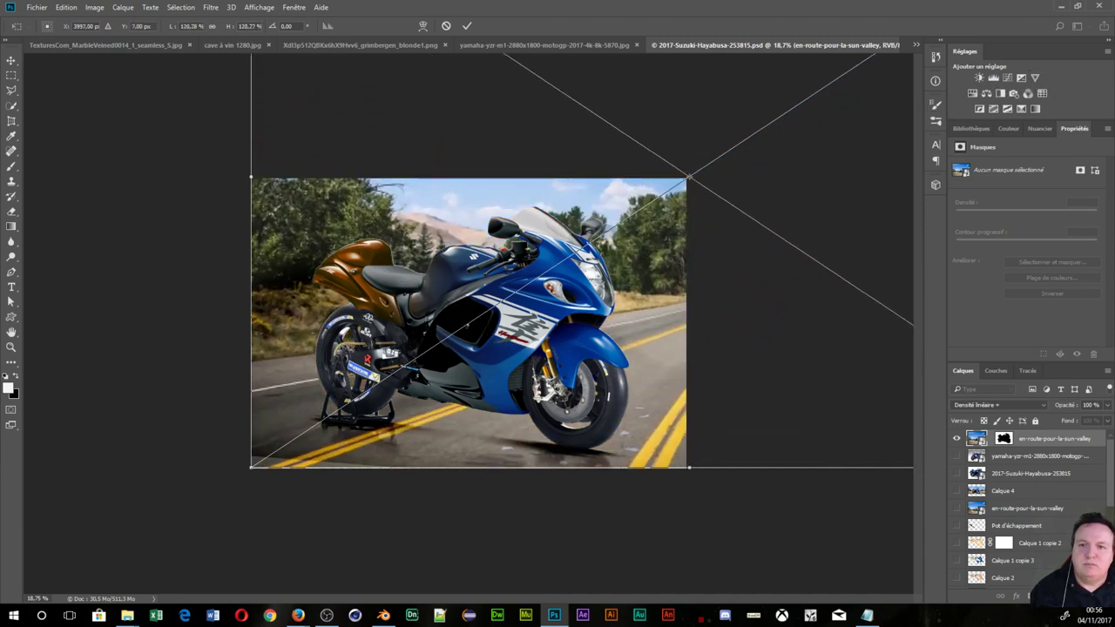
drag(686, 179, 1106, 4)
mouse_move(820, 247)
mouse_down()
mouse_move(530, 287)
mouse_move(521, 275)
mouse_move(537, 283)
mouse_up()
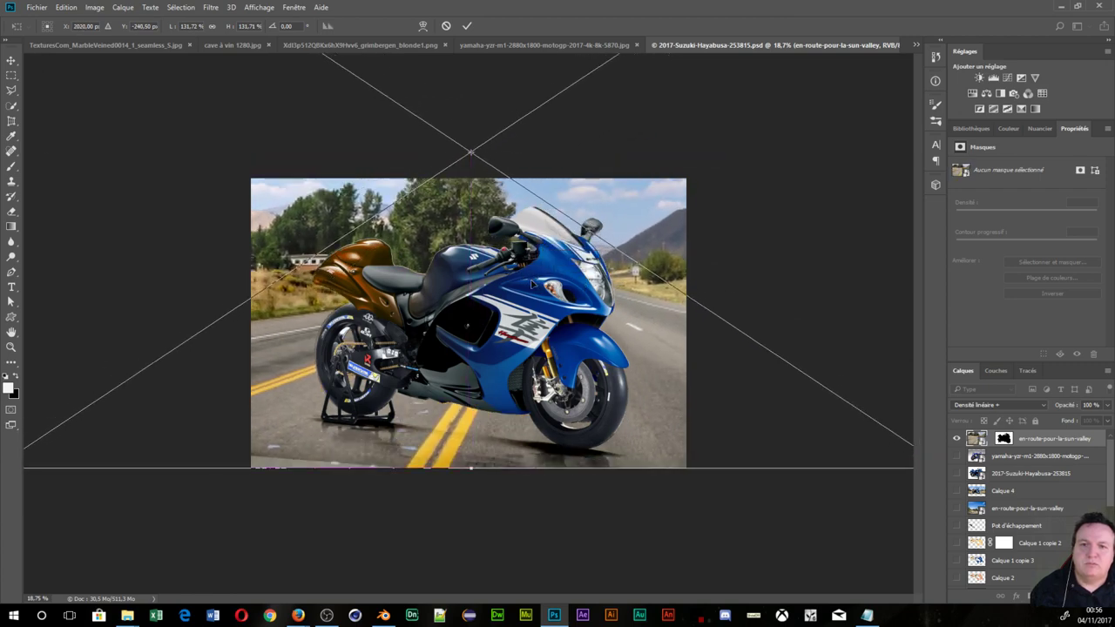
key(Return)
key(b)
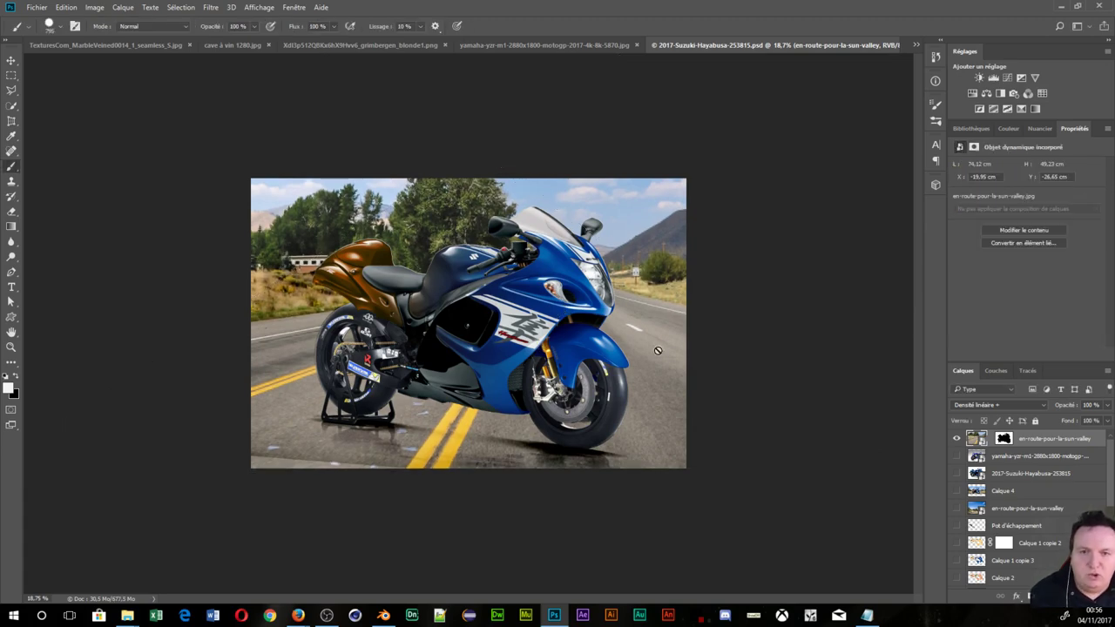
- Zoom in on the windshield and nudge the road background right to X -18,43 cm, Y -26,49 cm
scroll(692, 310, up, 2)
scroll(691, 310, up, 3)
scroll(692, 310, up, 1)
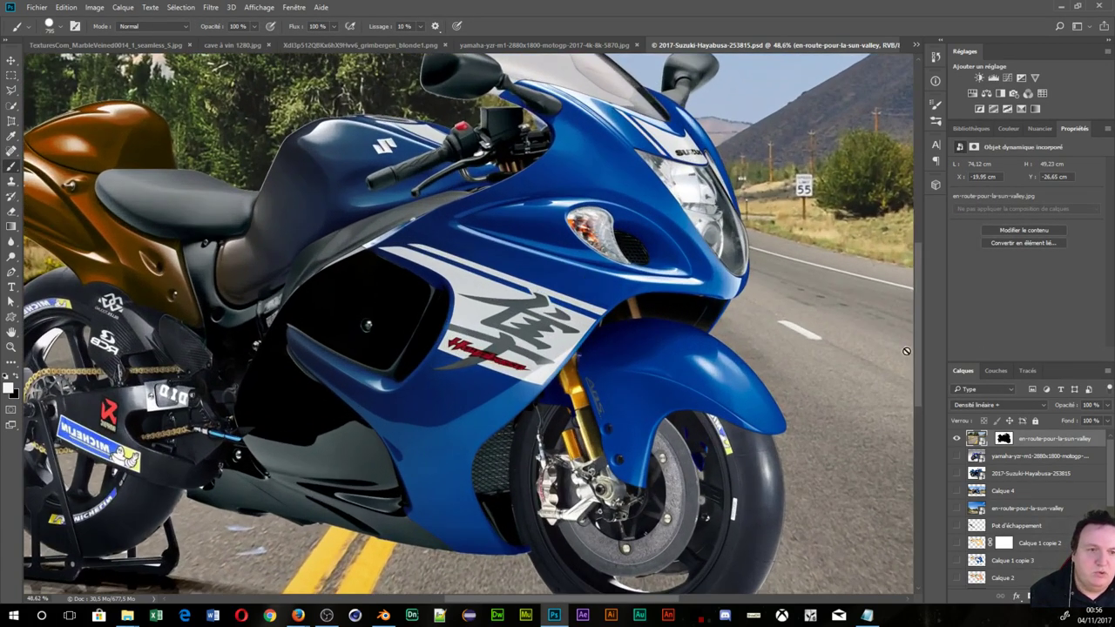
scroll(640, 162, up, 1)
drag(549, 116, 542, 377)
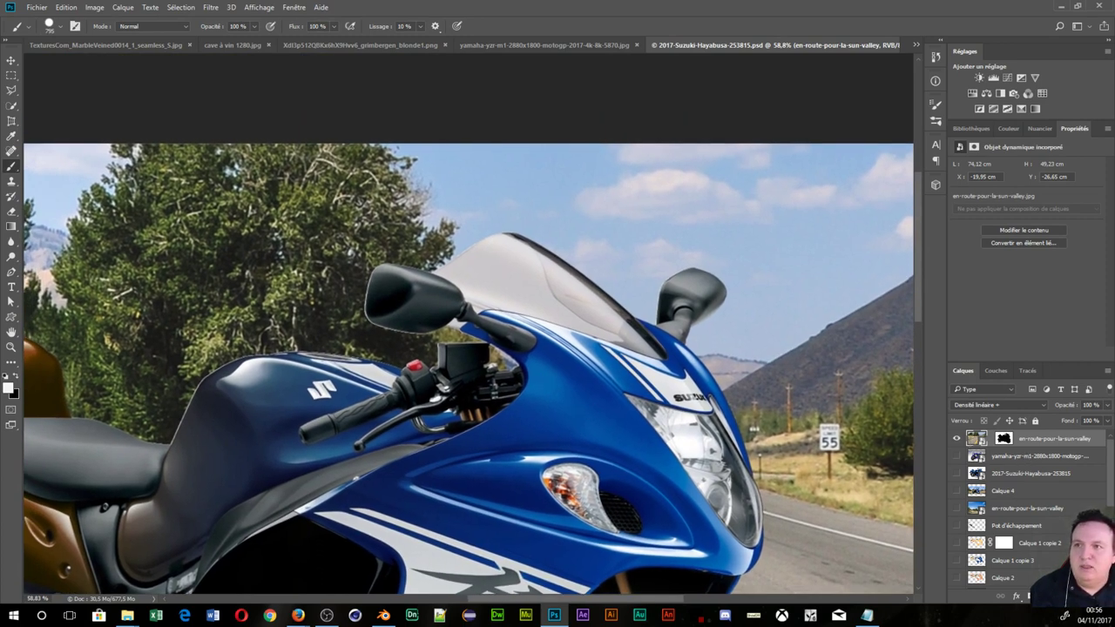
click(12, 59)
drag(752, 313, 815, 325)
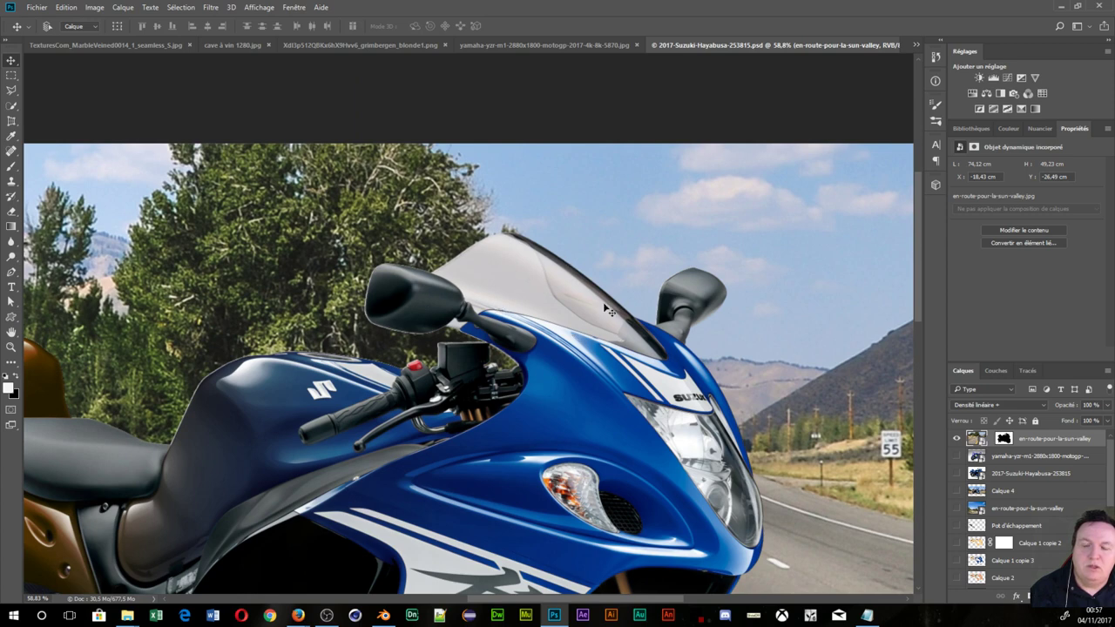
- Load a selection from the 'Partie transparente de la bulle' layer
scroll(964, 446, down, 3)
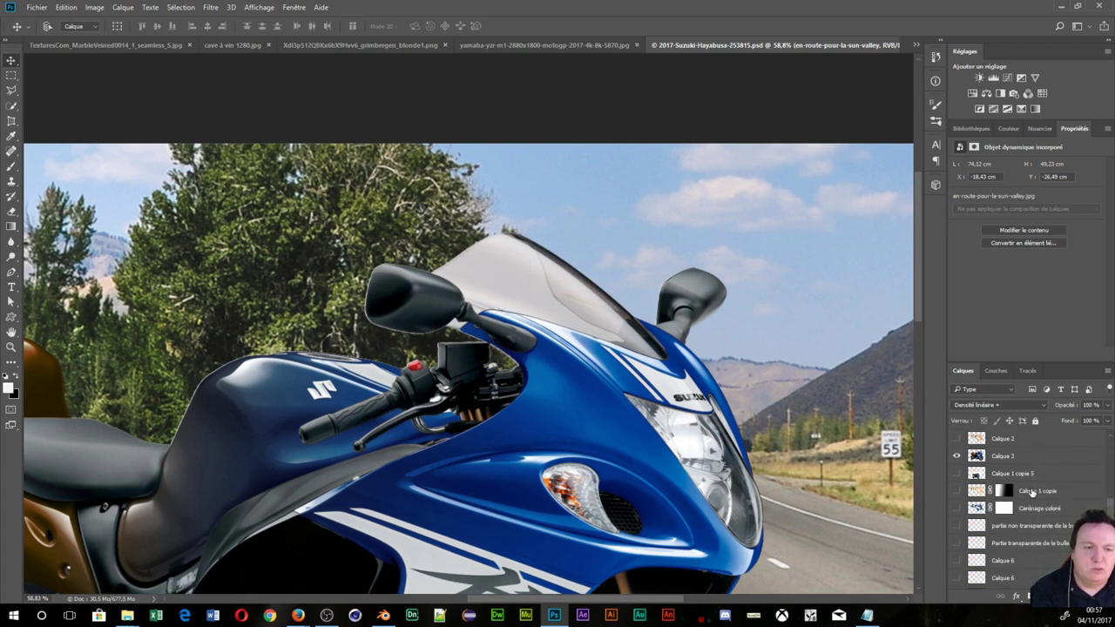
scroll(1025, 489, down, 3)
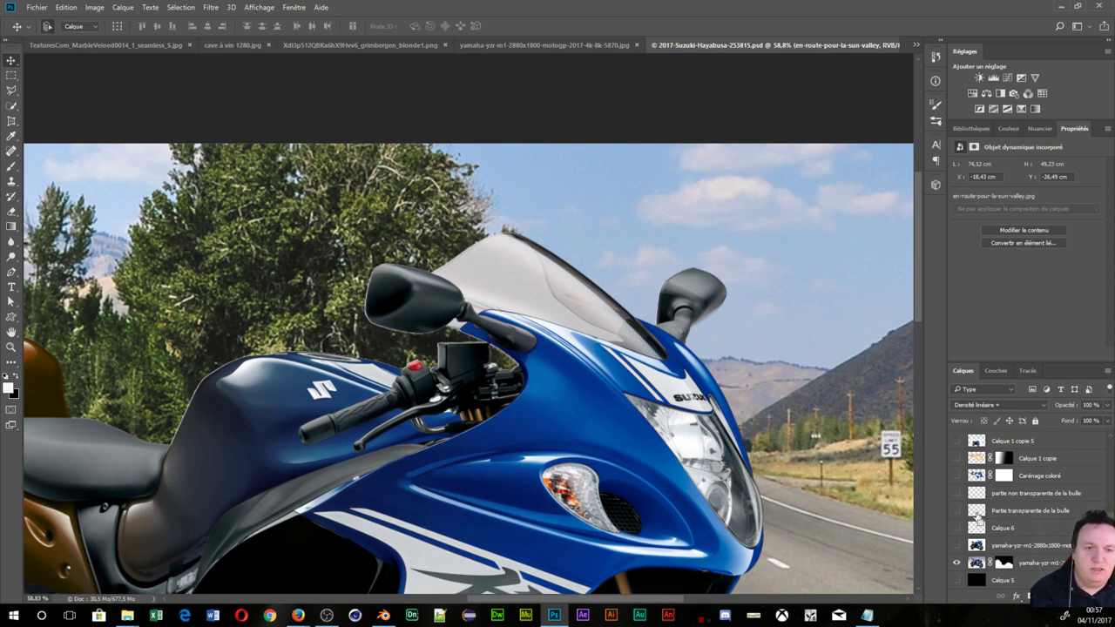
ctrl+click(976, 512)
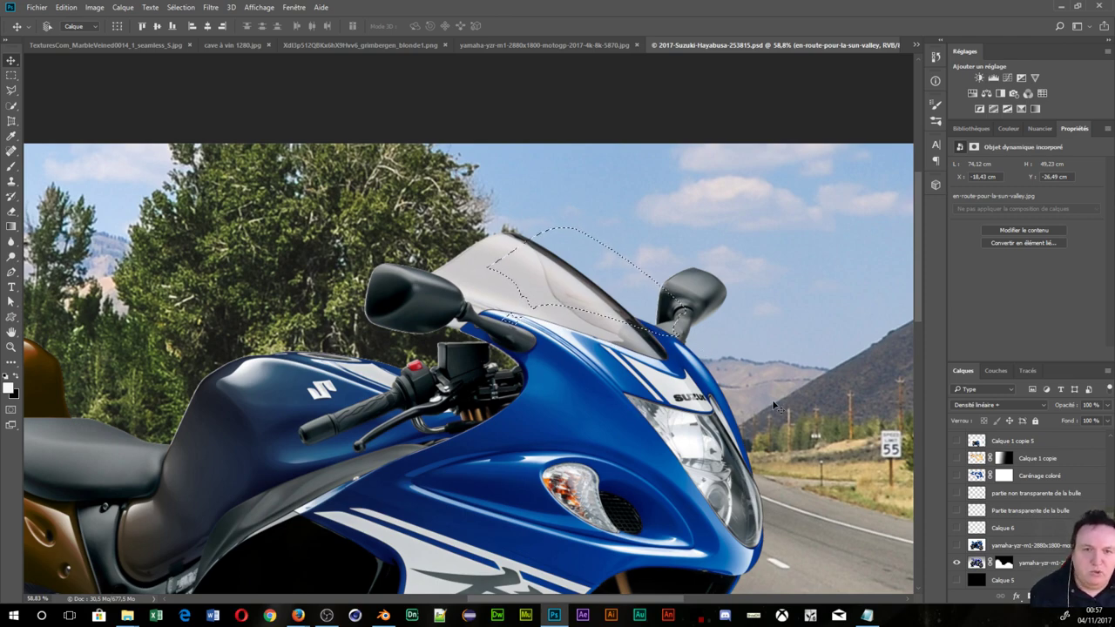
- Zoom out to view the whole bike and select the Yamaha rear section layer
scroll(775, 408, down, 3)
scroll(775, 408, down, 2)
scroll(1006, 494, up, 2)
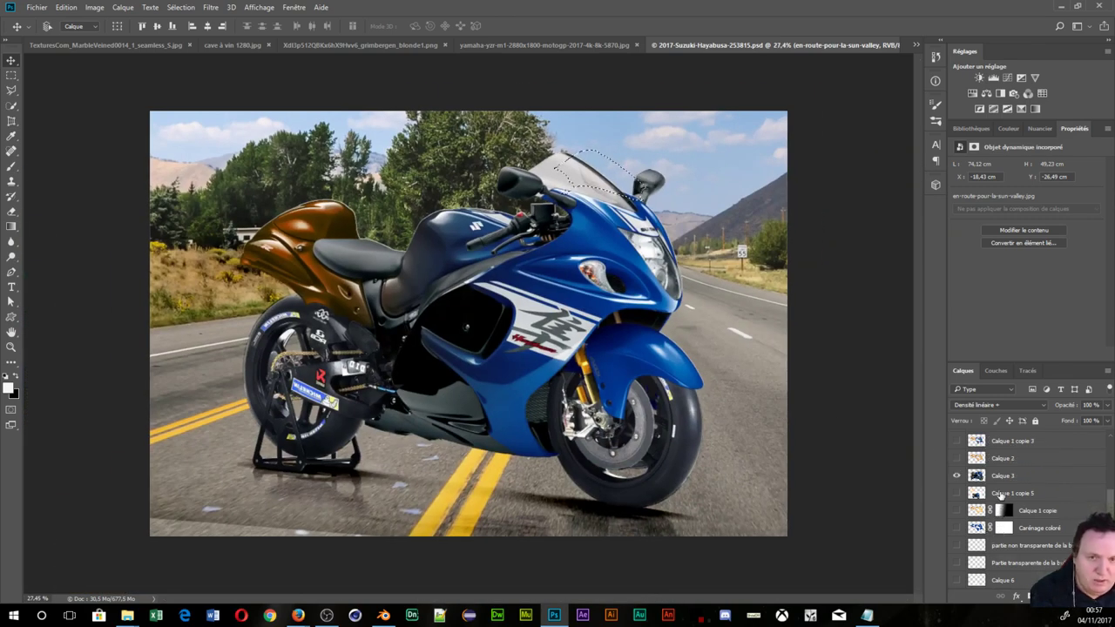
scroll(1006, 495, up, 1)
scroll(1006, 494, up, 1)
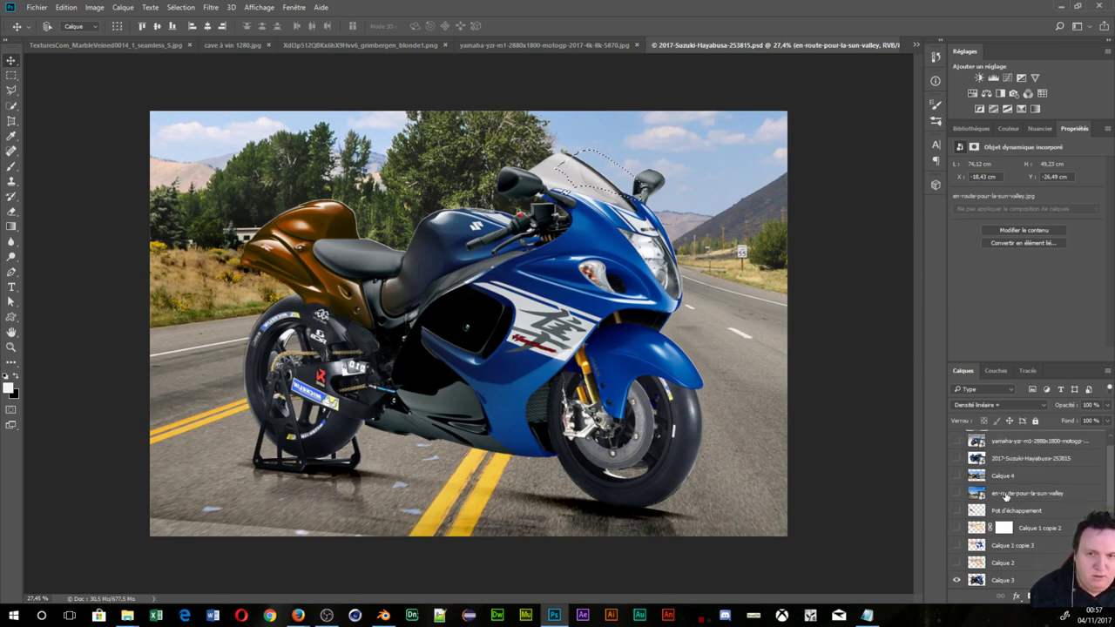
scroll(1006, 495, up, 3)
scroll(1006, 495, up, 1)
scroll(1006, 495, up, 1)
scroll(1006, 495, up, 1)
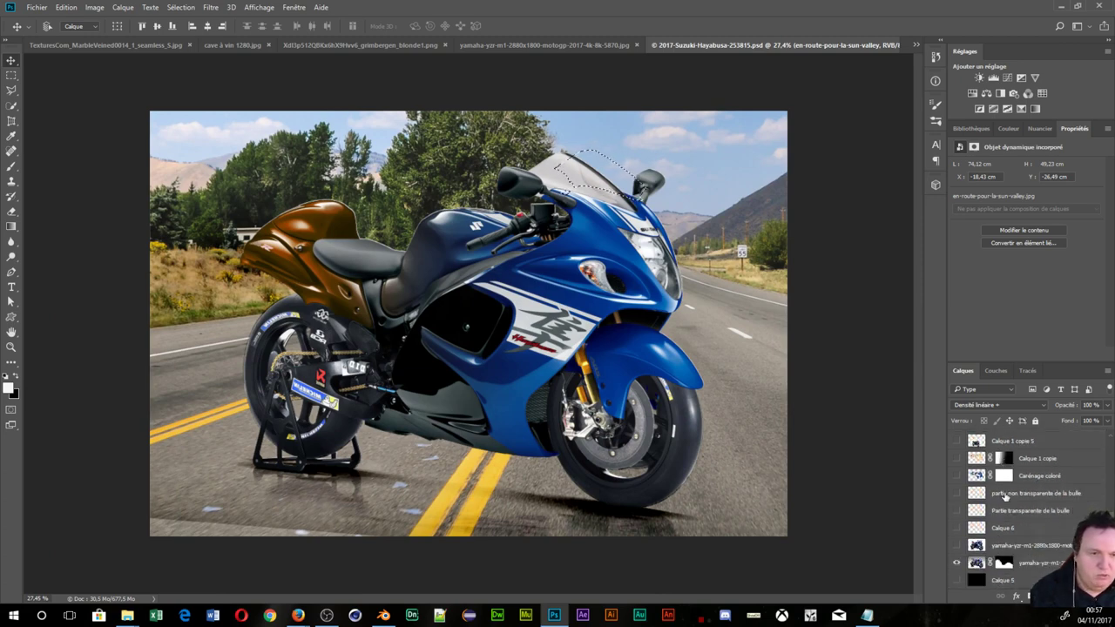
click(977, 566)
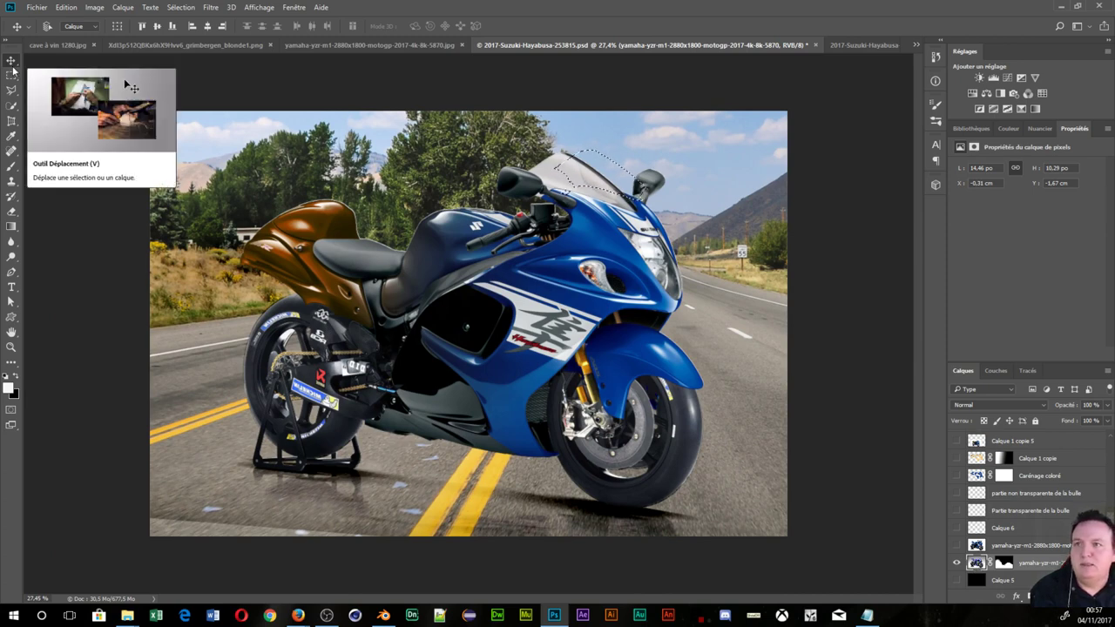
- Shift the Yamaha rear wheel and stand slightly left and fine-tune their position
drag(482, 328, 449, 338)
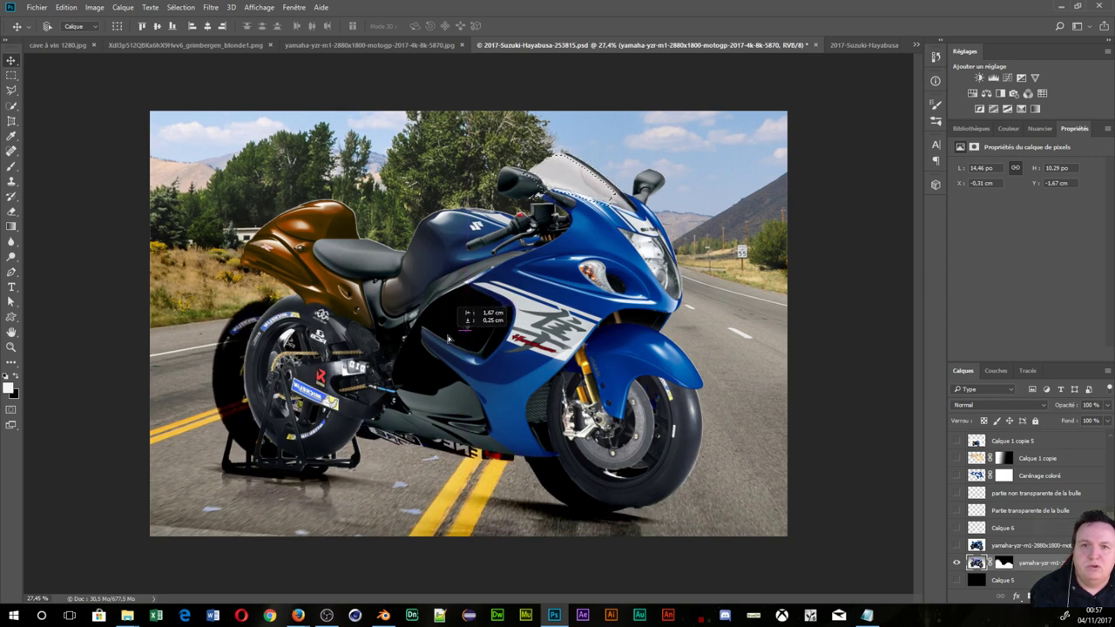
drag(448, 339, 453, 335)
scroll(452, 333, up, 1)
scroll(453, 348, up, 2)
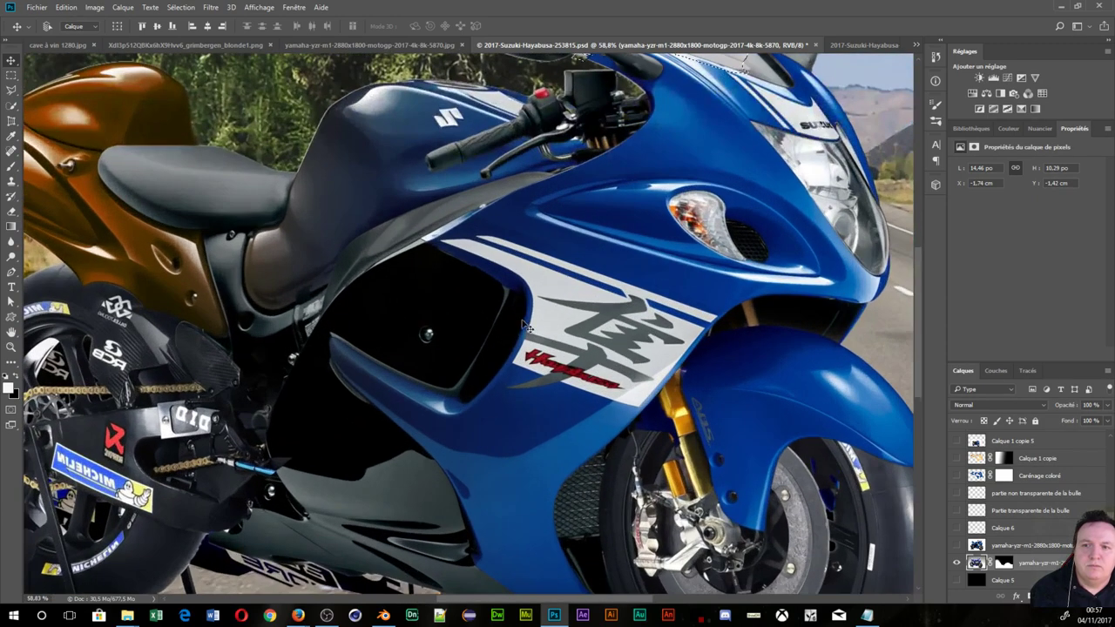
scroll(454, 418, up, 1)
scroll(455, 503, up, 2)
scroll(455, 502, up, 2)
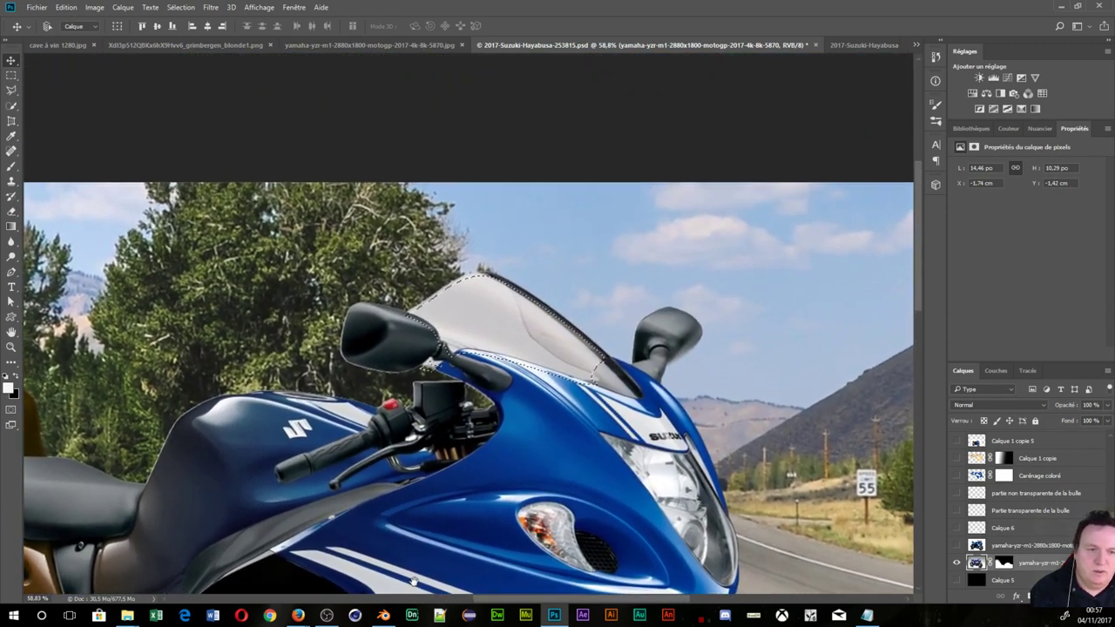
scroll(466, 581, up, 1)
scroll(466, 581, up, 2)
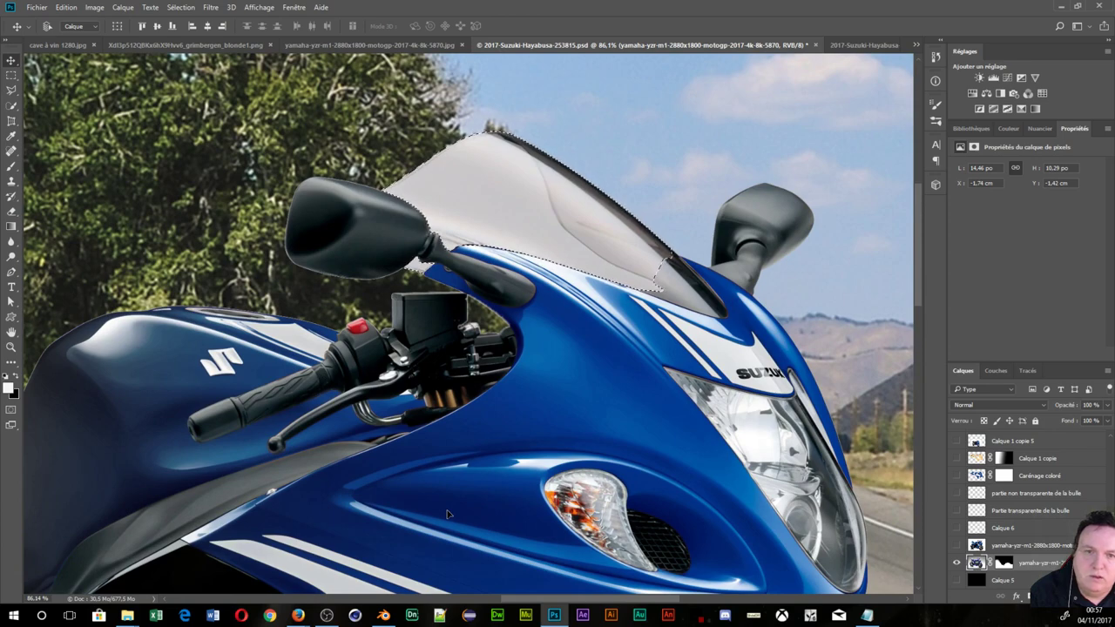
scroll(760, 438, down, 4)
scroll(760, 438, down, 3)
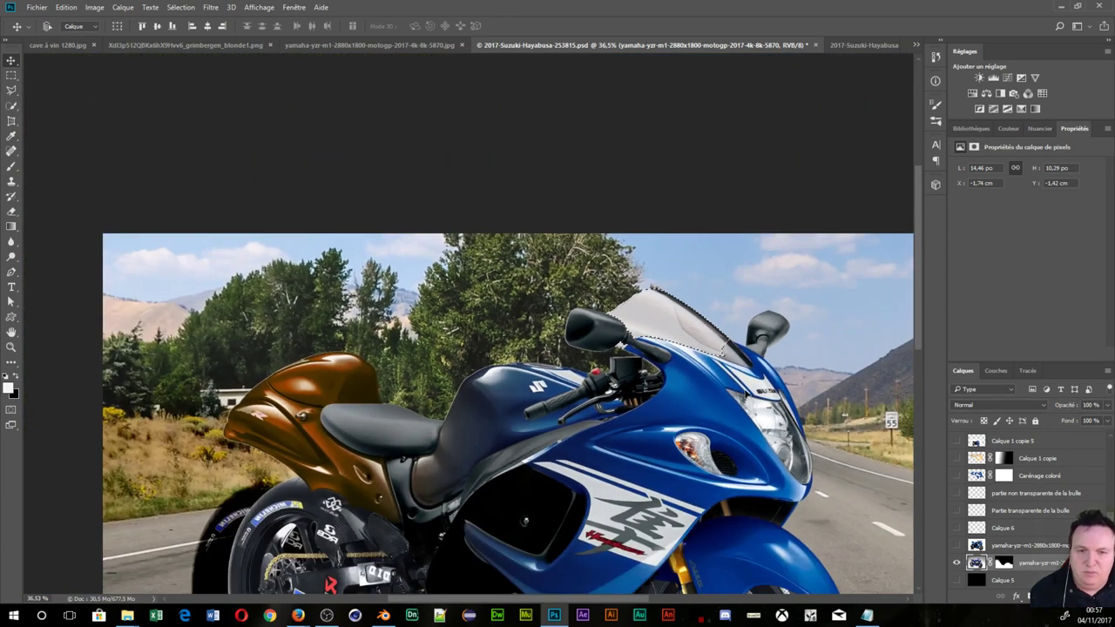
scroll(760, 438, down, 2)
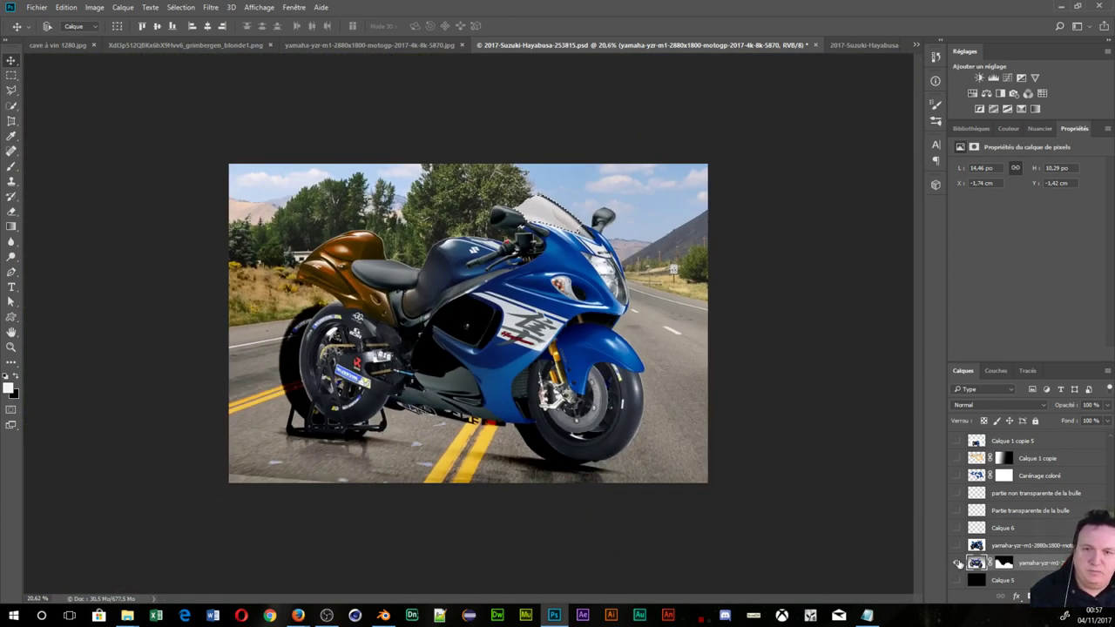
- Compare the composite with the Yamaha layer hidden and shown, then select the road layer's mask
click(957, 562)
click(958, 563)
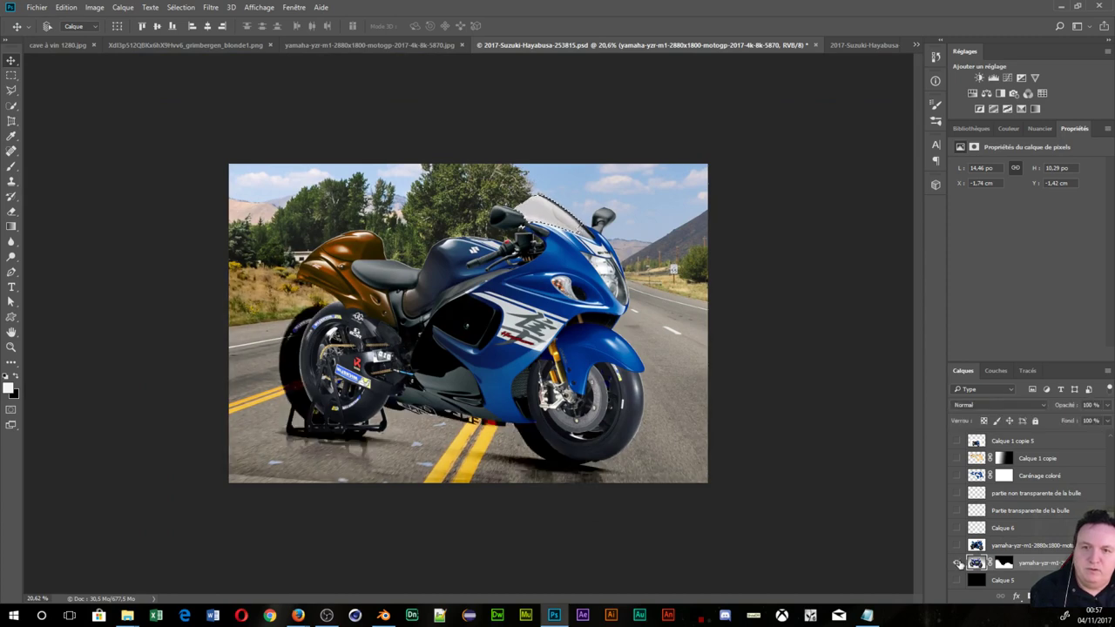
click(958, 563)
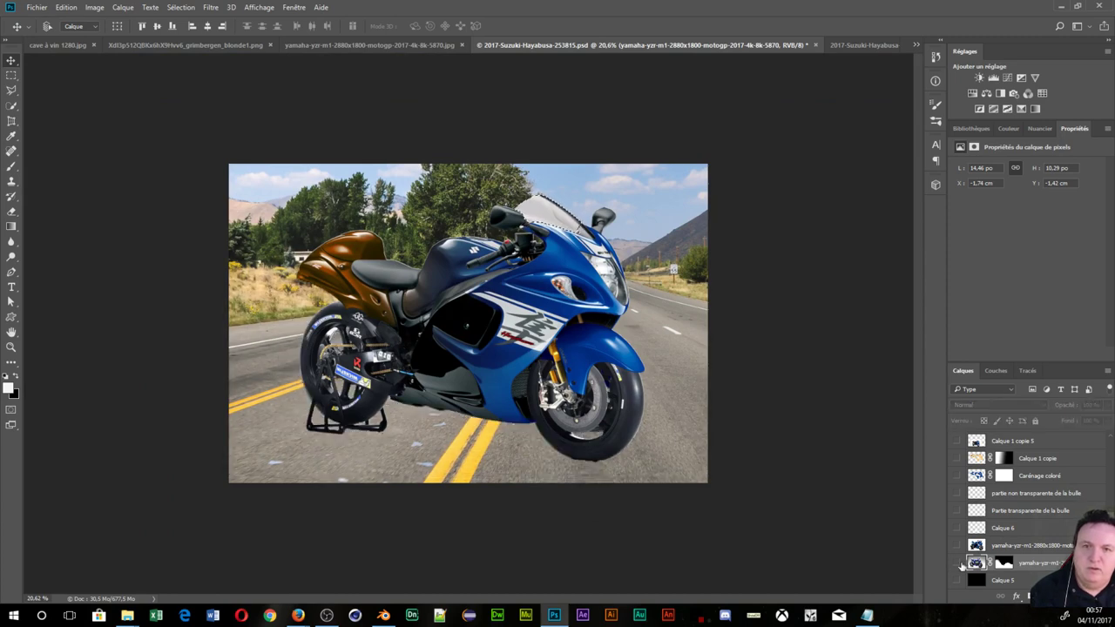
click(957, 564)
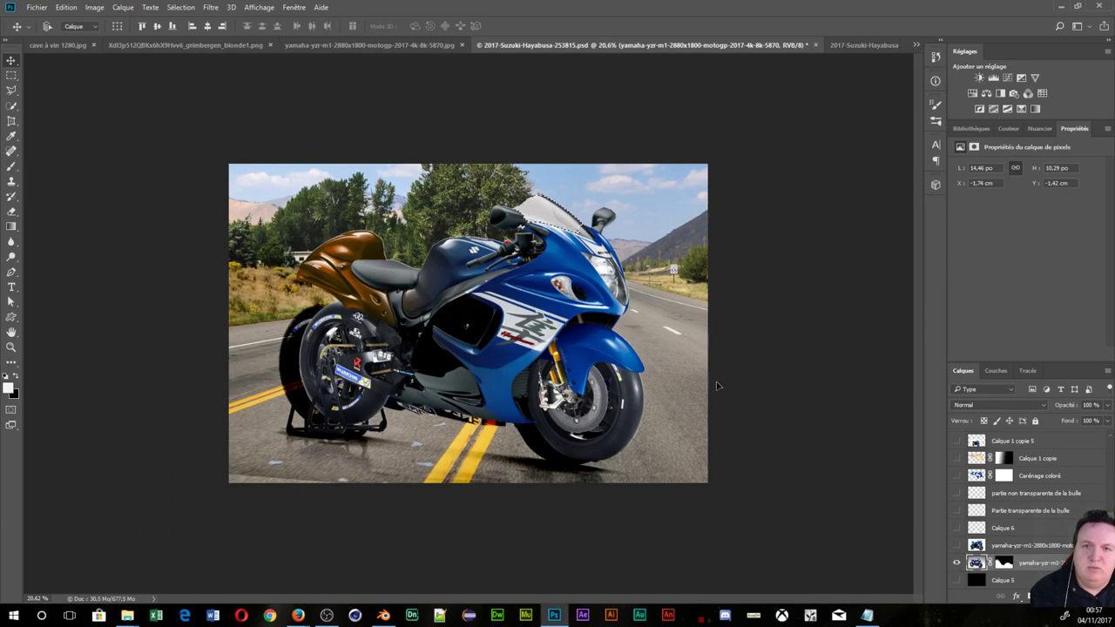
scroll(716, 424, up, 2)
scroll(458, 281, up, 1)
scroll(522, 261, up, 3)
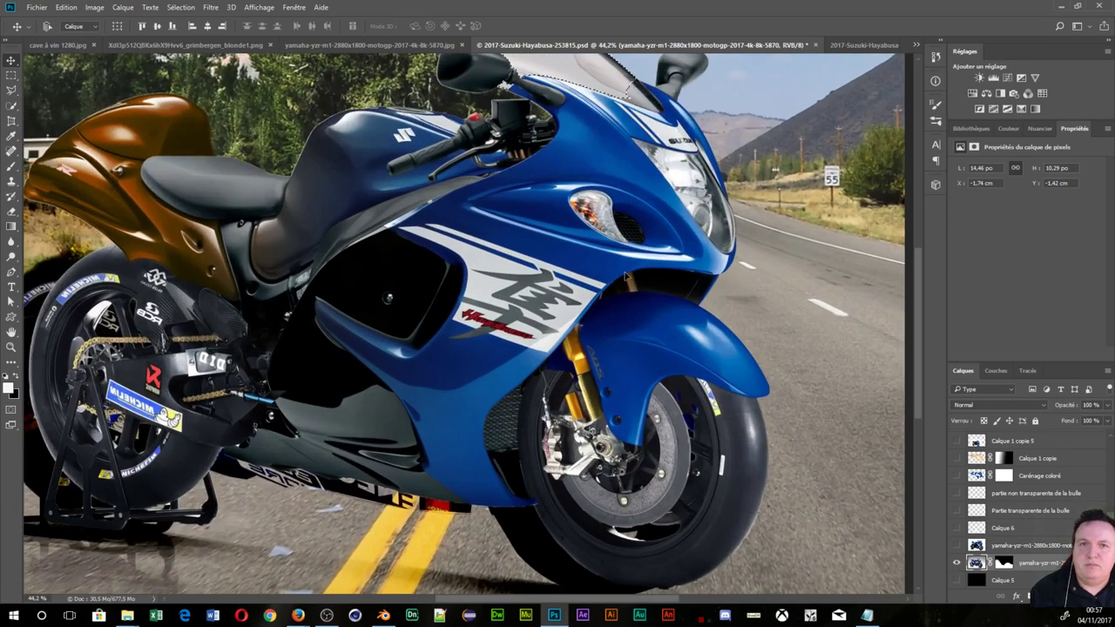
drag(578, 200, 498, 463)
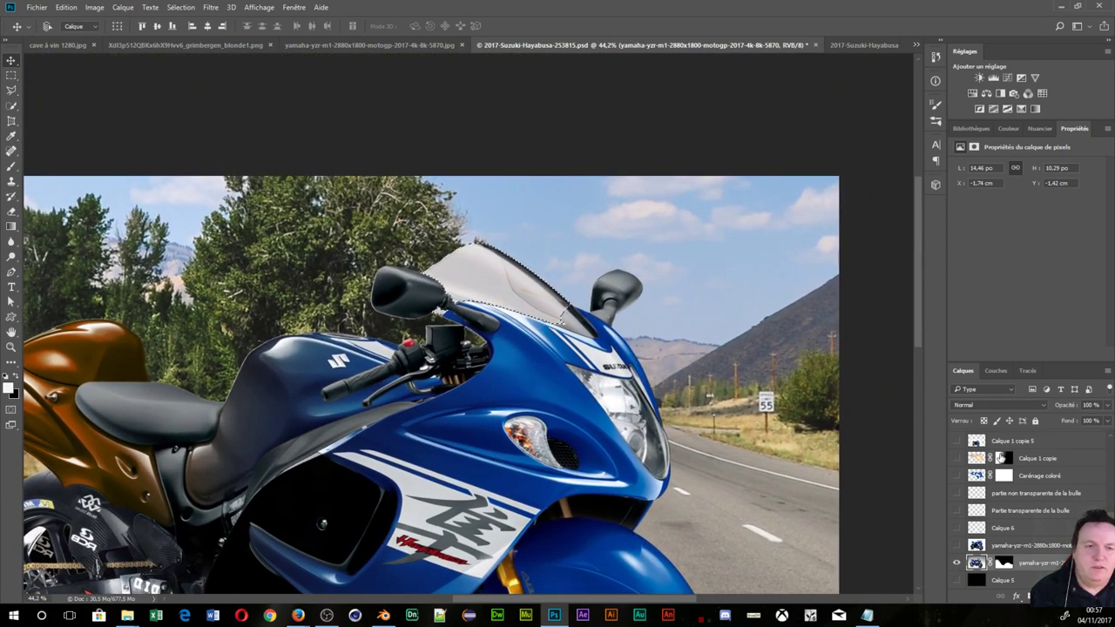
scroll(1004, 461, up, 1)
scroll(1004, 462, up, 2)
scroll(1004, 462, up, 2)
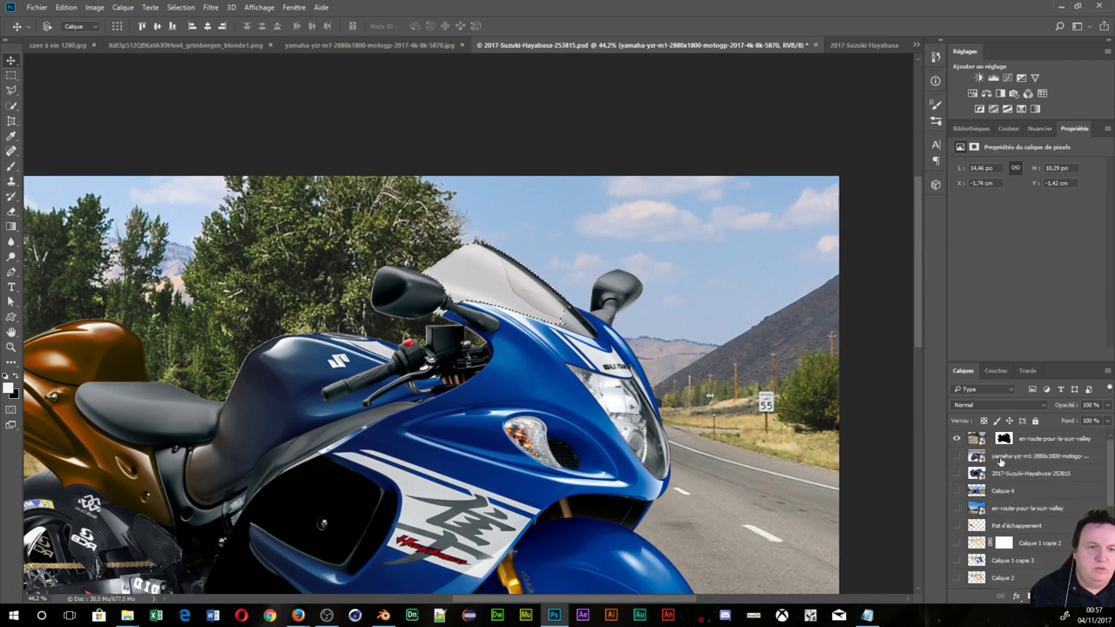
click(1004, 439)
- Fit the image to the window and toggle the stock 2017 Hayabusa layer to compare the alignment
scroll(435, 276, down, 1)
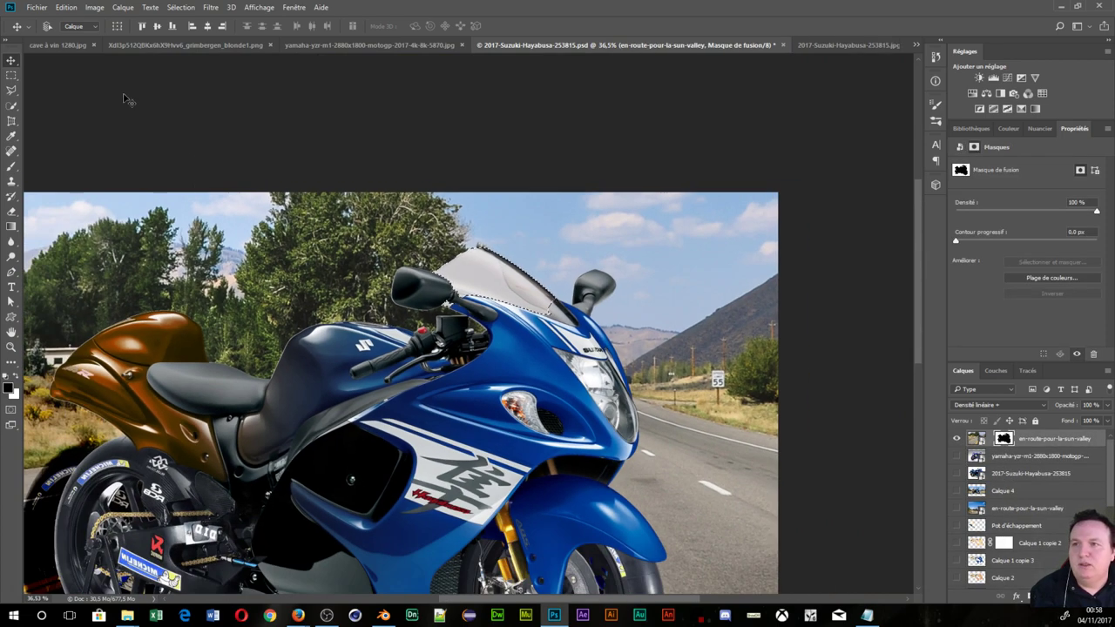
key(ctrl+0)
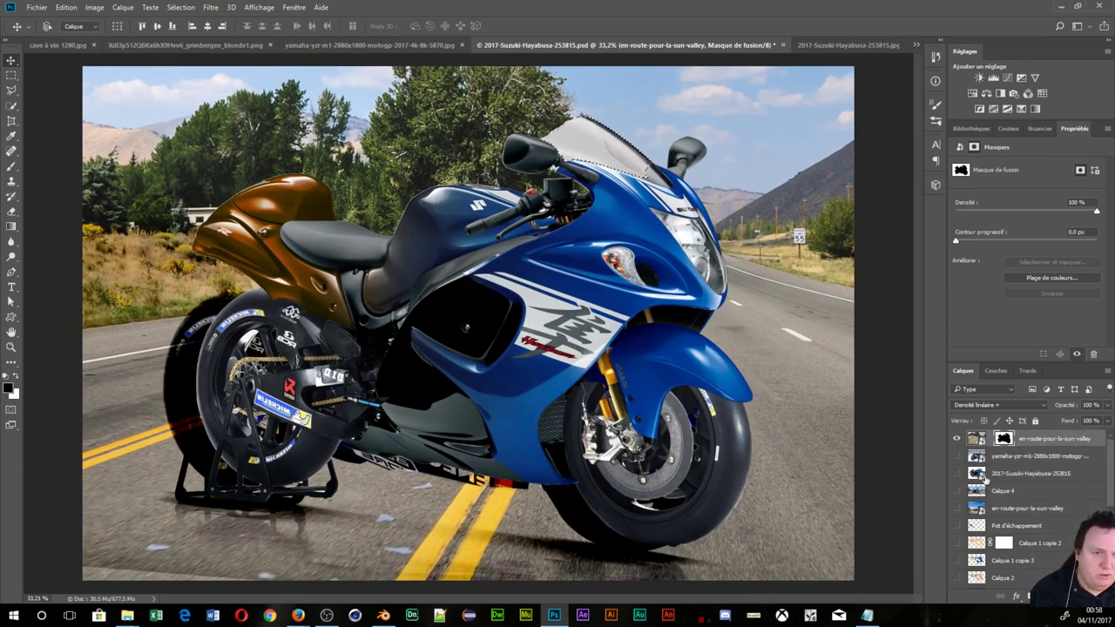
click(957, 473)
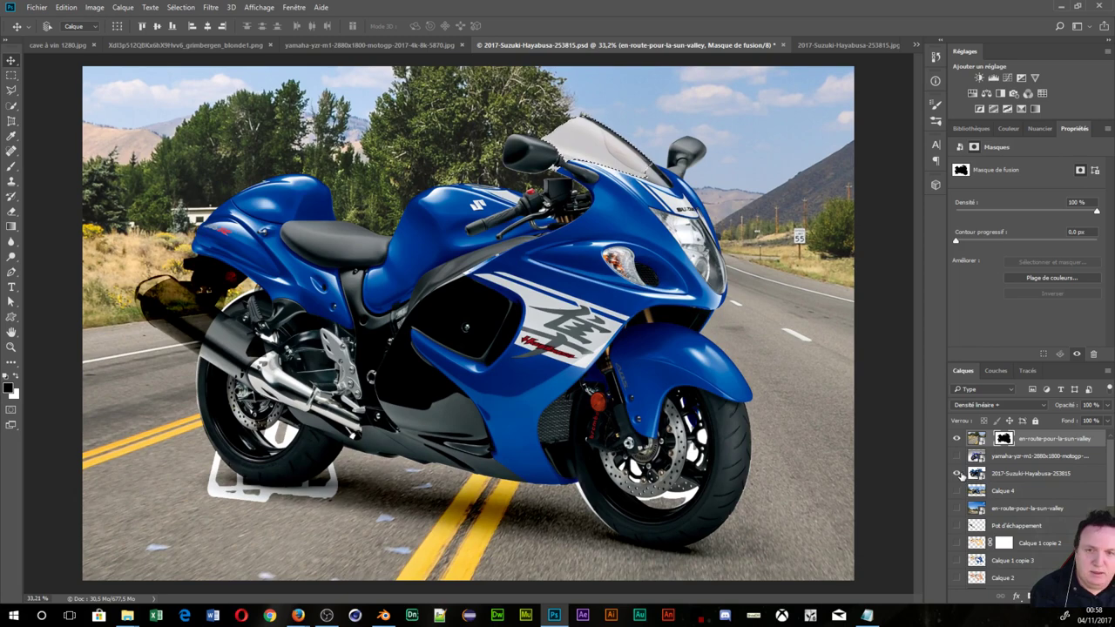
click(957, 473)
click(958, 472)
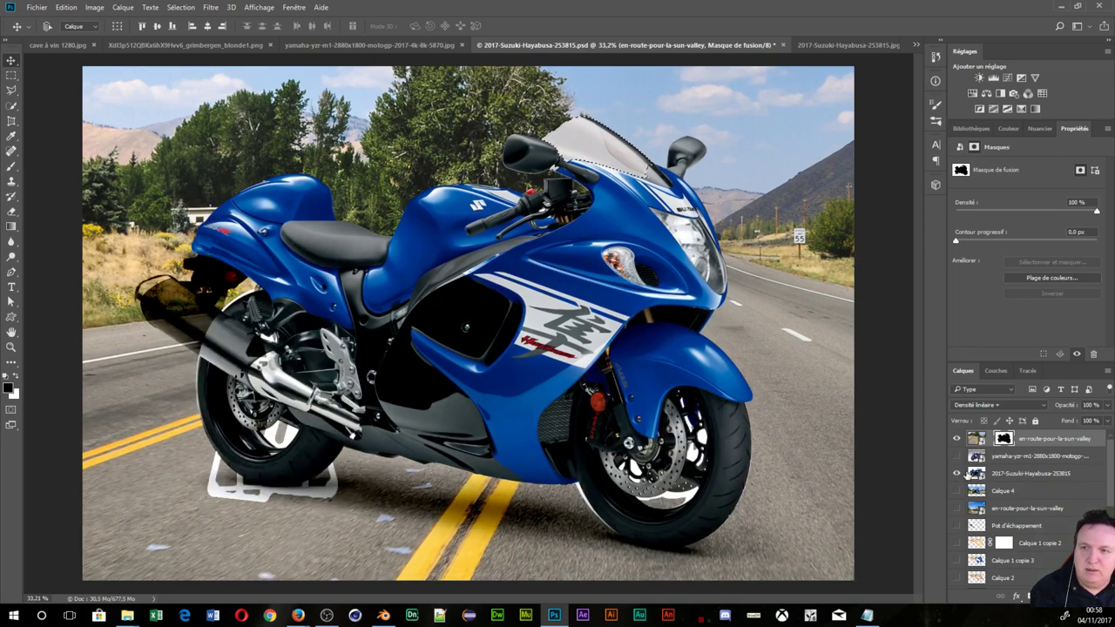
click(969, 475)
click(957, 473)
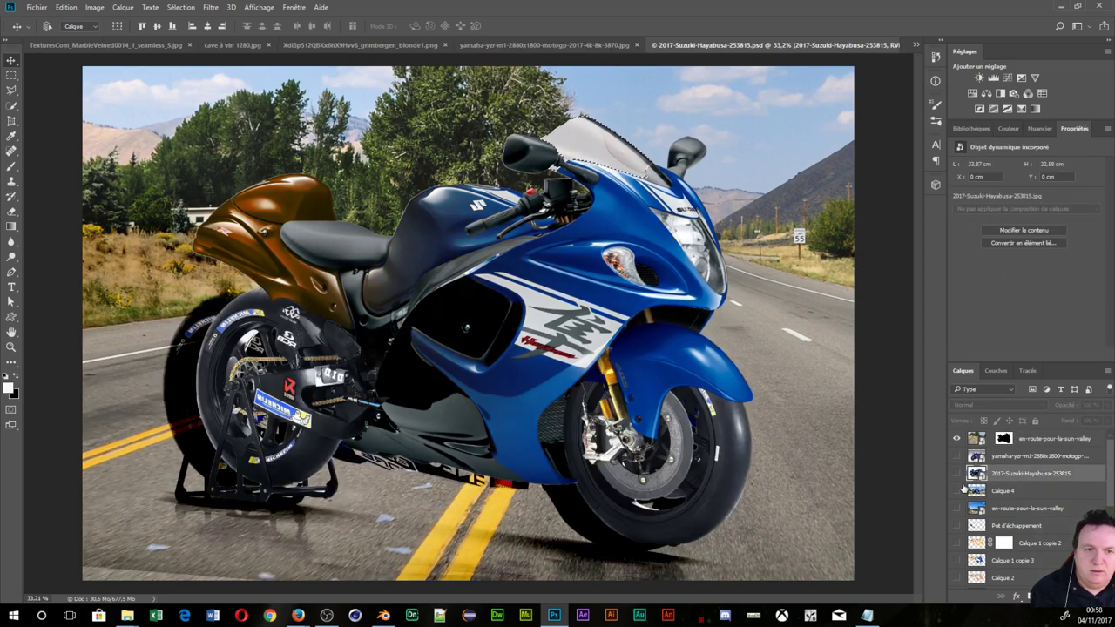
- Nudge the en-route landscape layer slightly left and up so its bike-shaped cutout matches the motorcycle
click(1003, 439)
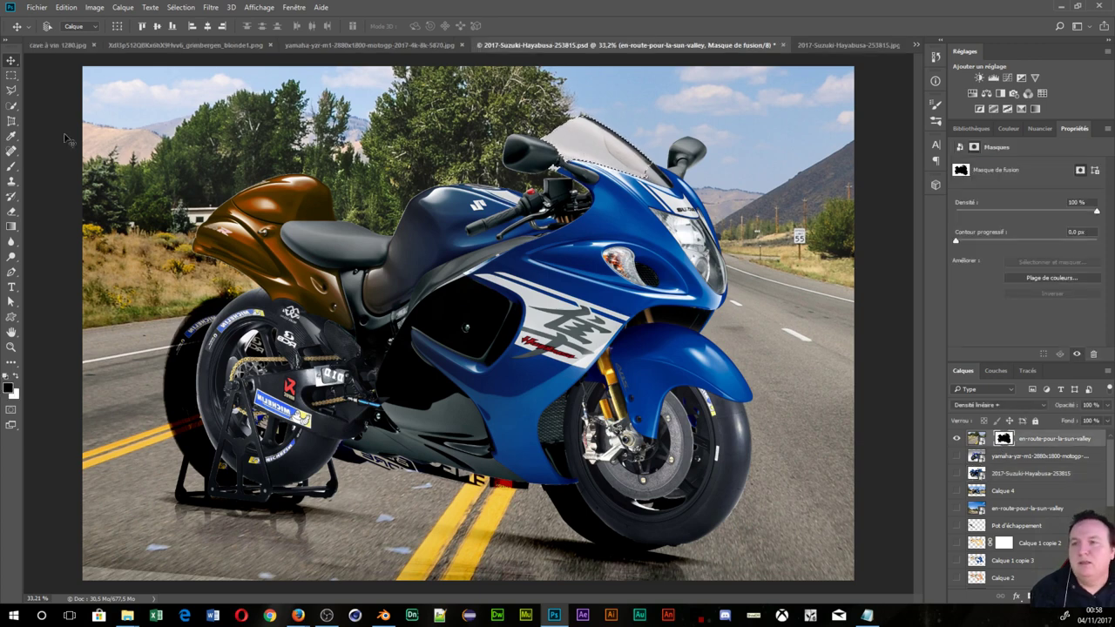
click(11, 167)
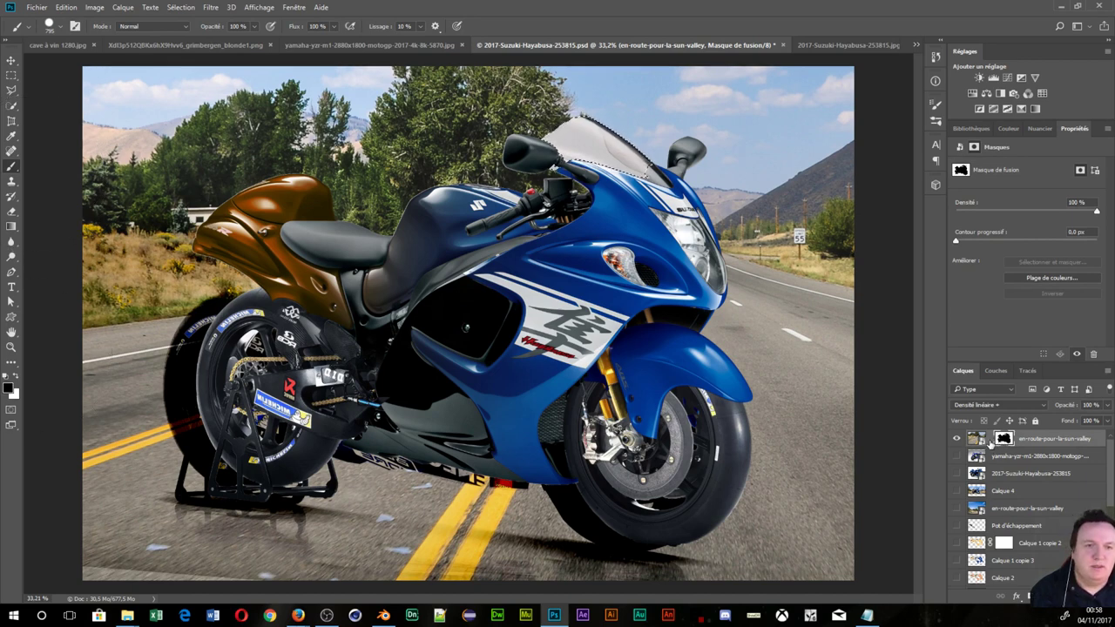
click(987, 440)
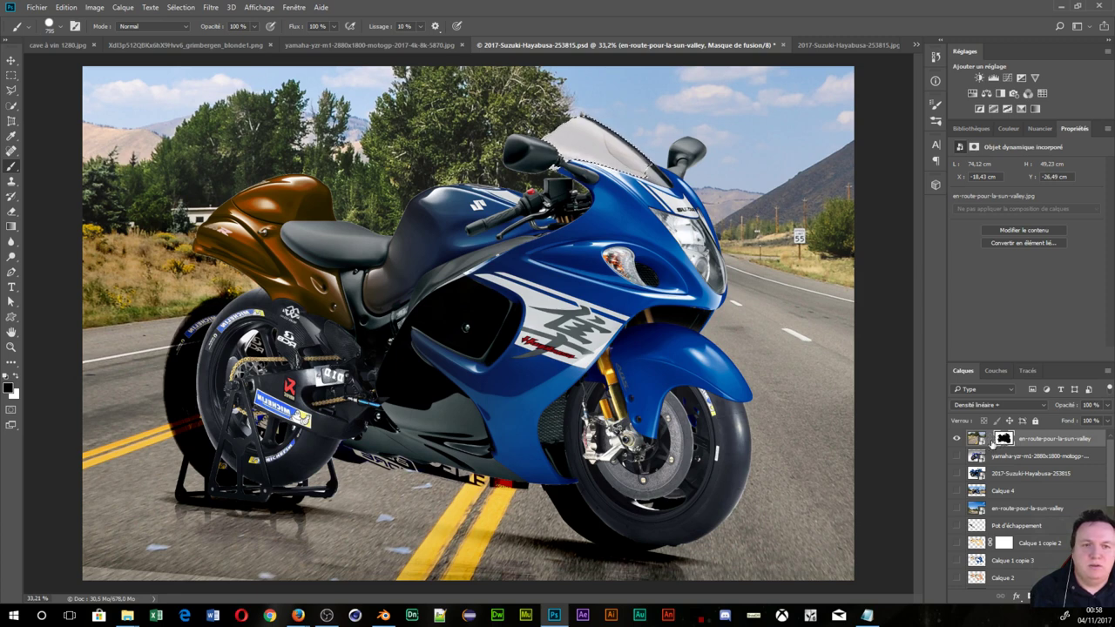
click(11, 61)
mouse_move(135, 269)
mouse_down()
mouse_move(194, 261)
mouse_move(129, 296)
mouse_move(126, 267)
mouse_up()
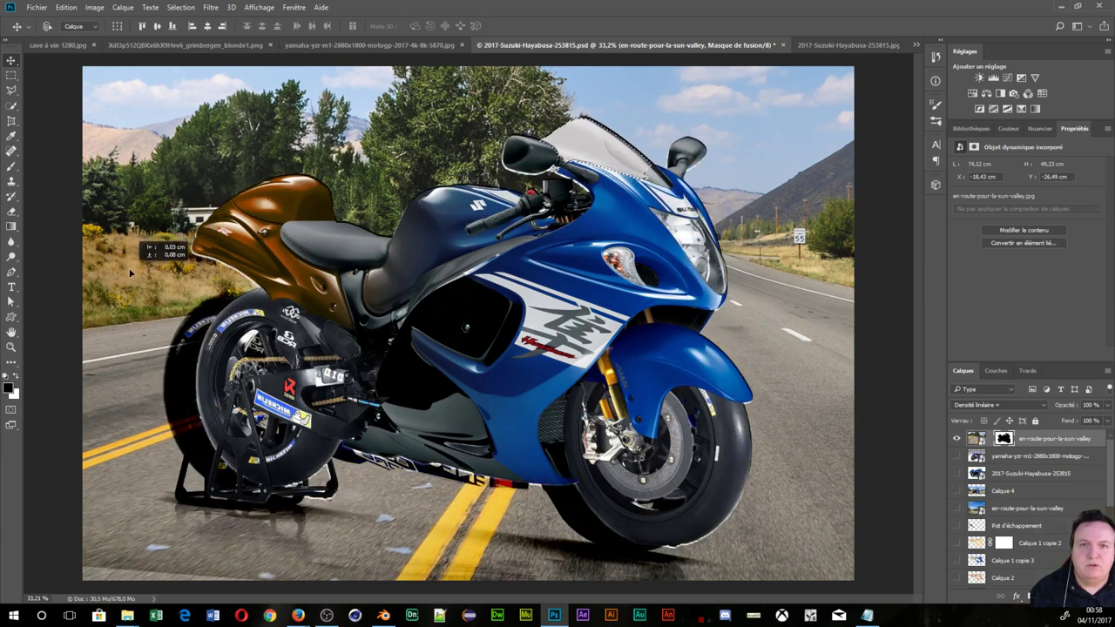
drag(126, 267, 124, 262)
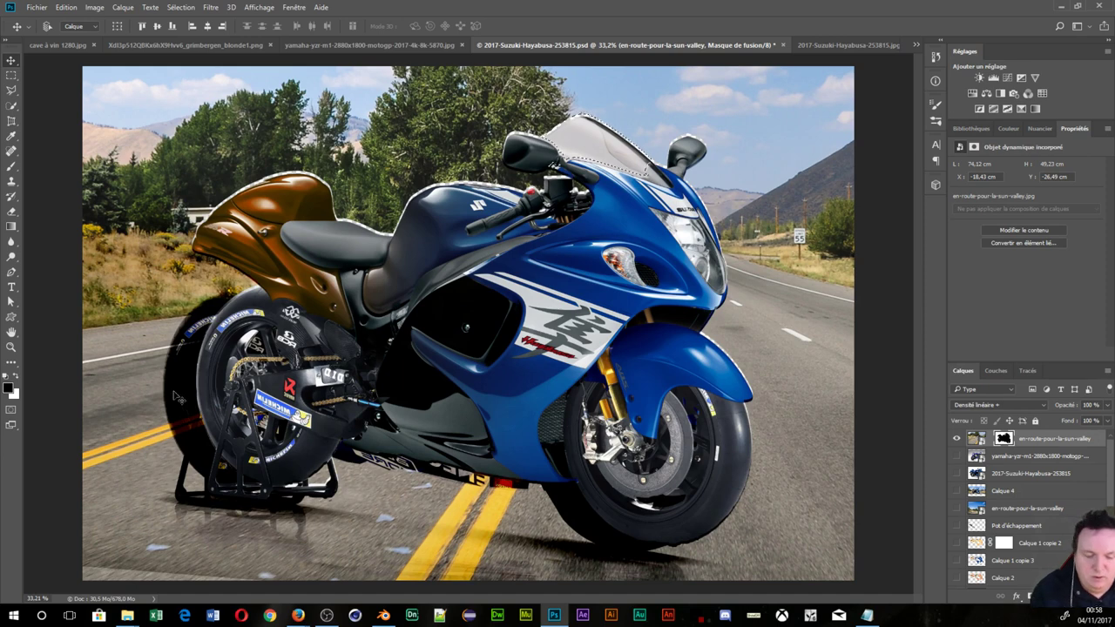
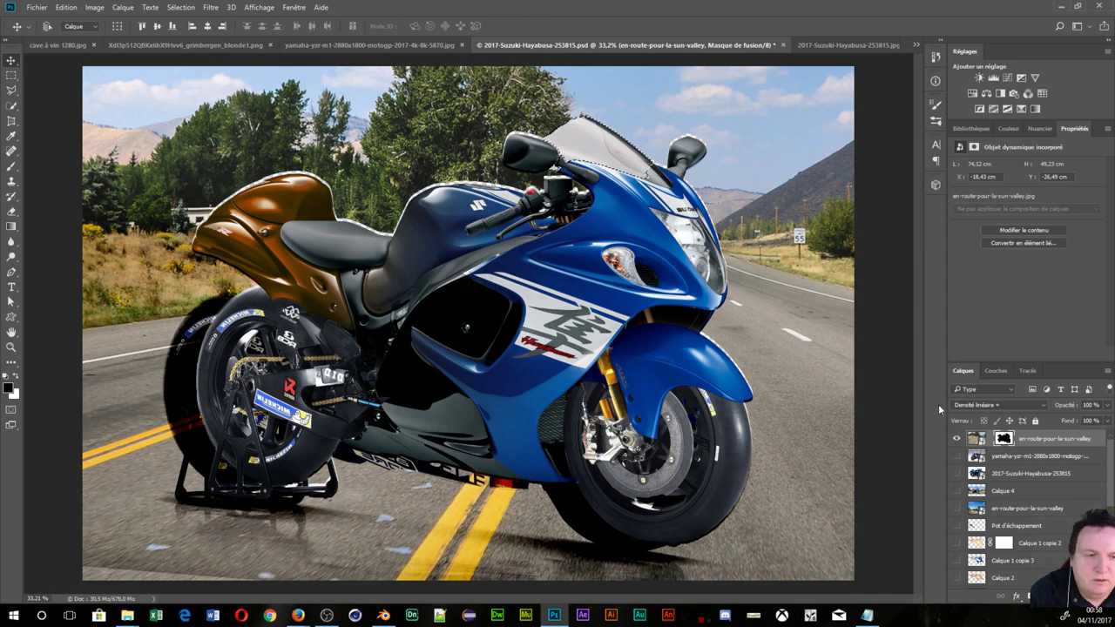
- Select the yamaha-yzr-m1 layer and reposition the windscreen marquee over the windscreen
scroll(1001, 505, down, 5)
scroll(1004, 523, down, 3)
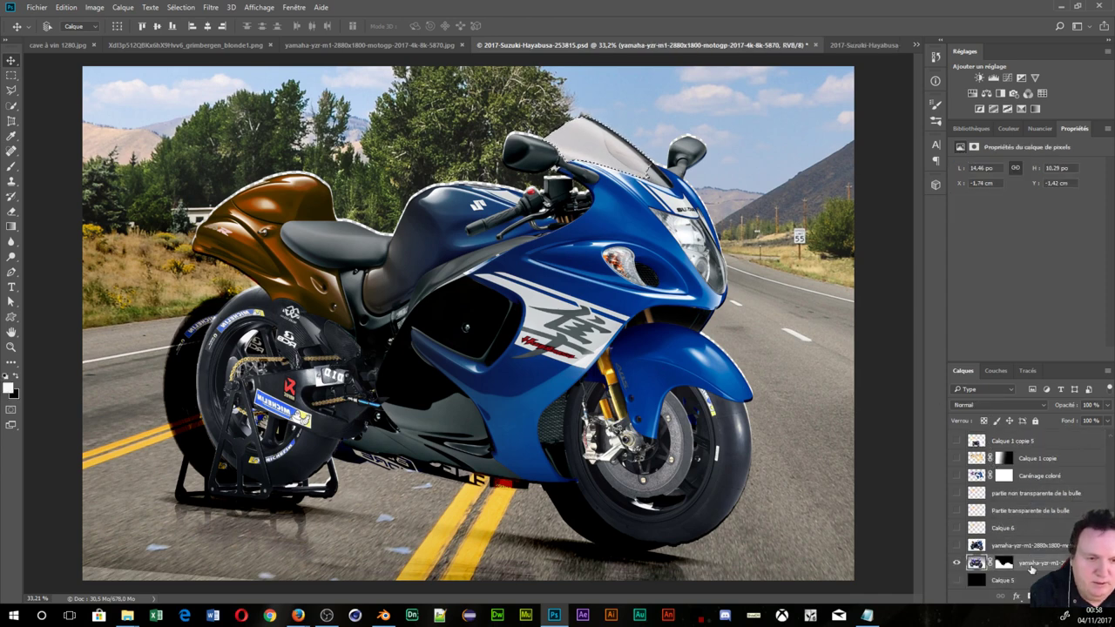
click(976, 562)
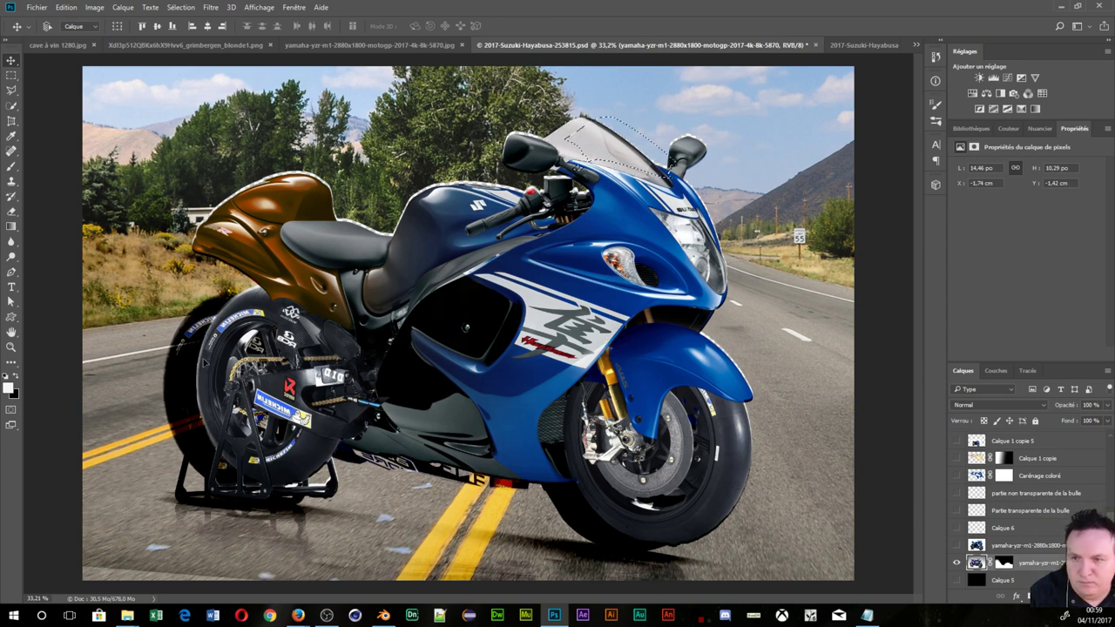
mouse_move(389, 388)
mouse_down()
mouse_move(417, 392)
mouse_move(378, 366)
mouse_up()
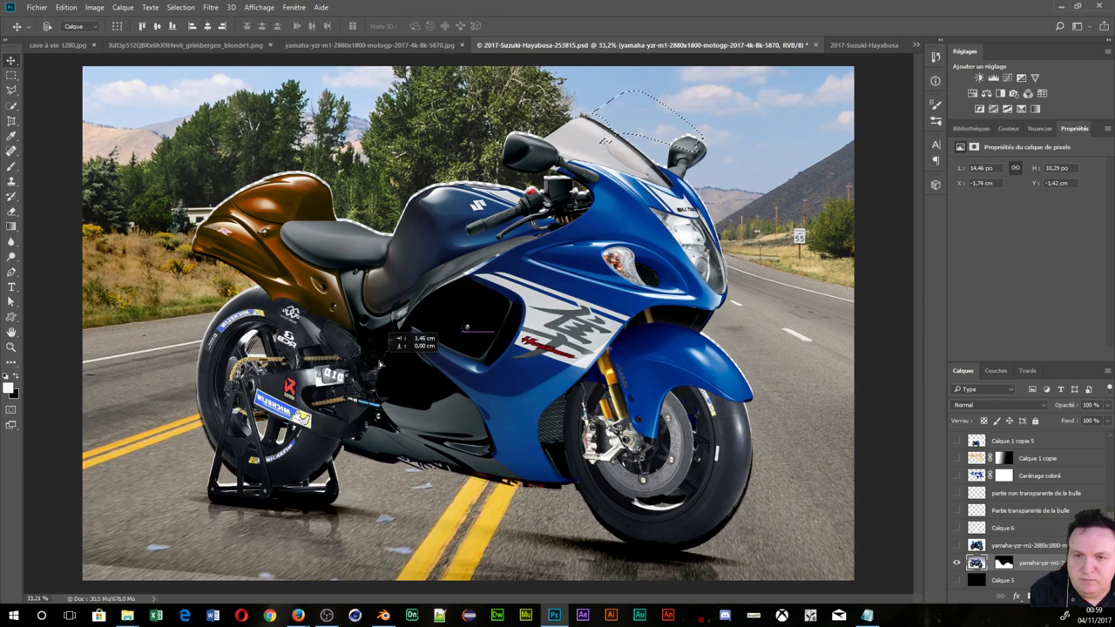
key(shift+Right)
key(shift+Right)
key(shift+Right)
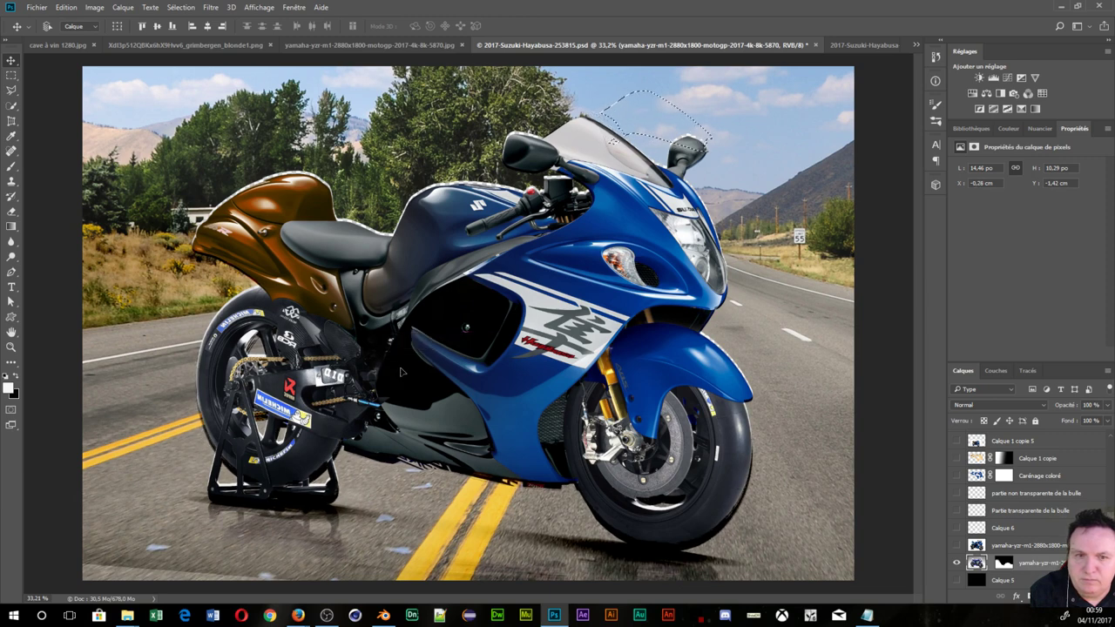
drag(412, 389, 350, 419)
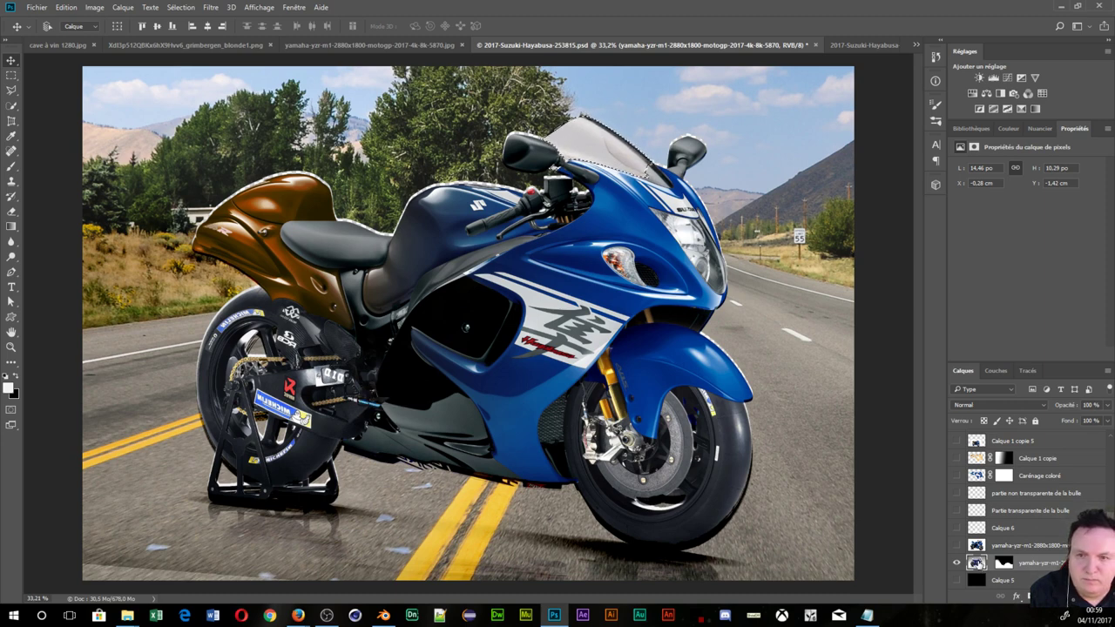
ctrl+click(976, 564)
drag(605, 518, 652, 534)
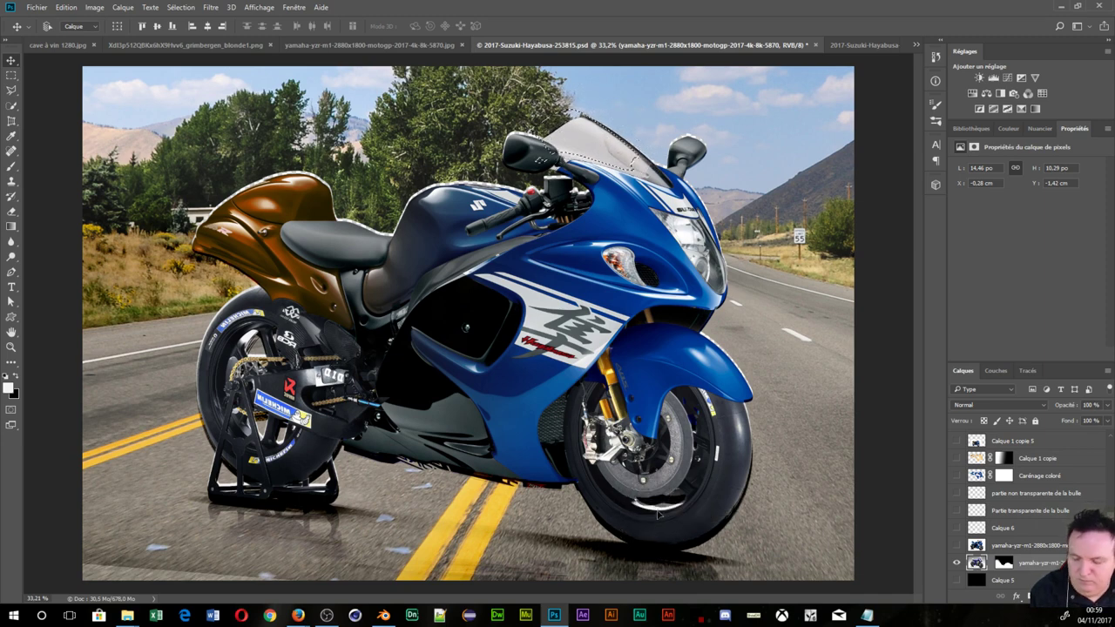
- Target the Yamaha layer's image and move it up to Y −1.78 cm over the bike
click(1001, 566)
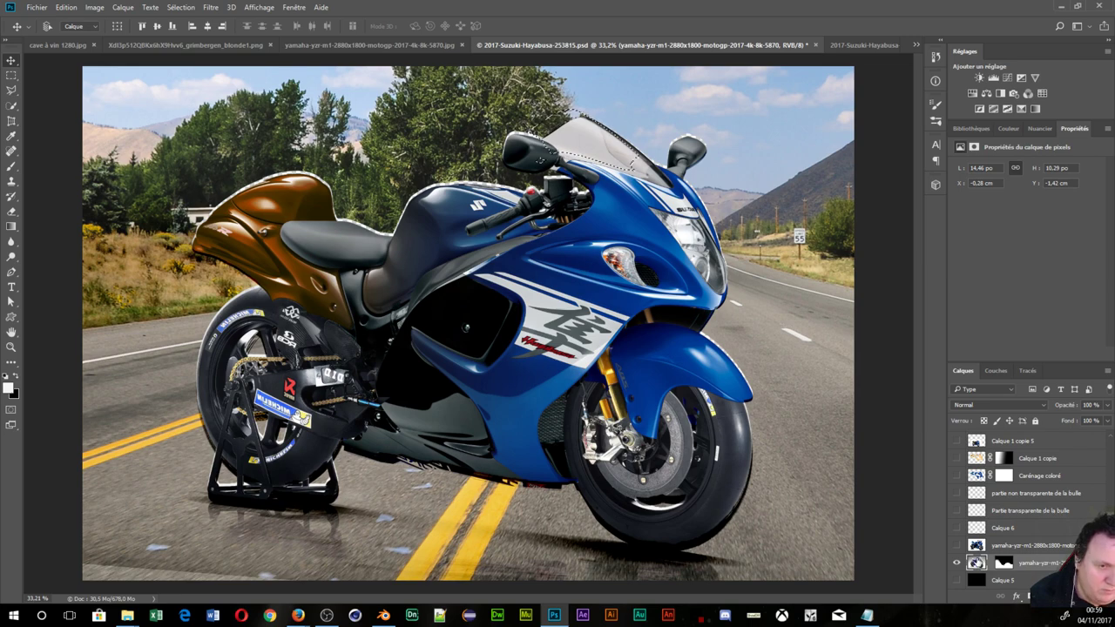
click(1000, 564)
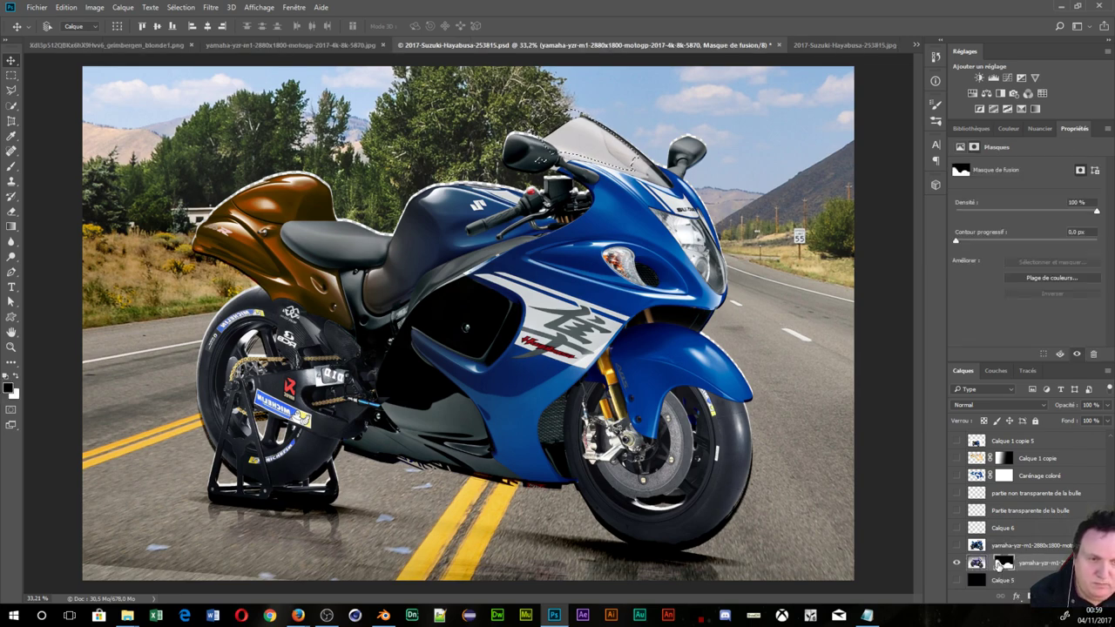
click(977, 563)
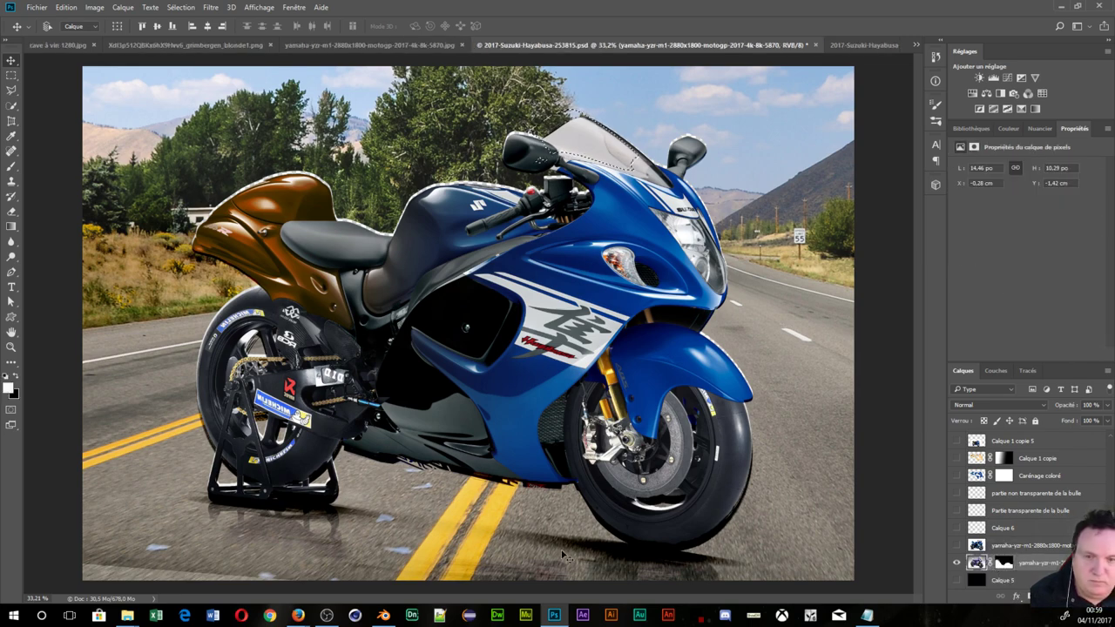
mouse_move(399, 443)
mouse_down()
mouse_move(396, 426)
mouse_move(397, 435)
mouse_up()
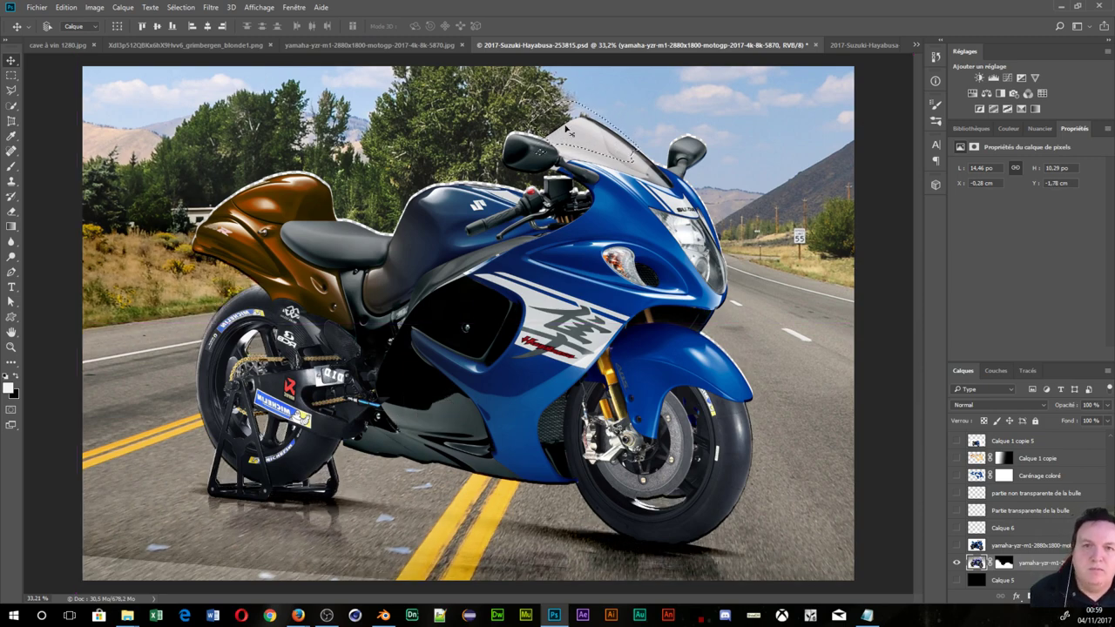
mouse_move(560, 127)
mouse_down()
mouse_move(564, 150)
mouse_move(578, 148)
mouse_move(575, 135)
mouse_move(578, 145)
mouse_up()
- Nudge the en-route-pour-la-sun-valley layer mask up around the windscreen and mirror
scroll(627, 177, up, 5)
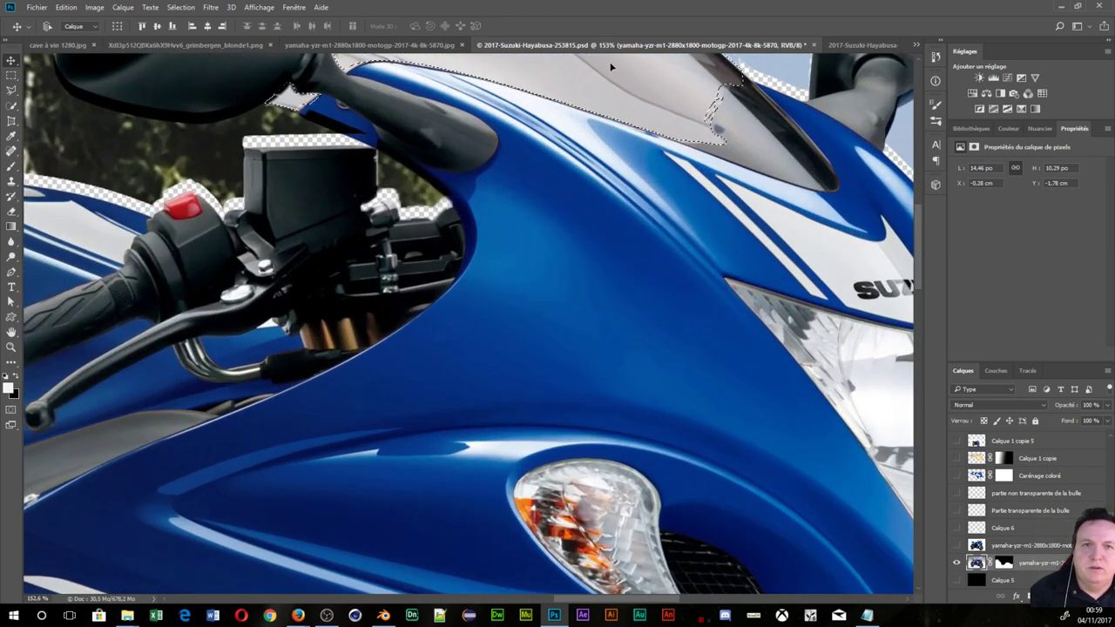
scroll(632, 201, down, 3)
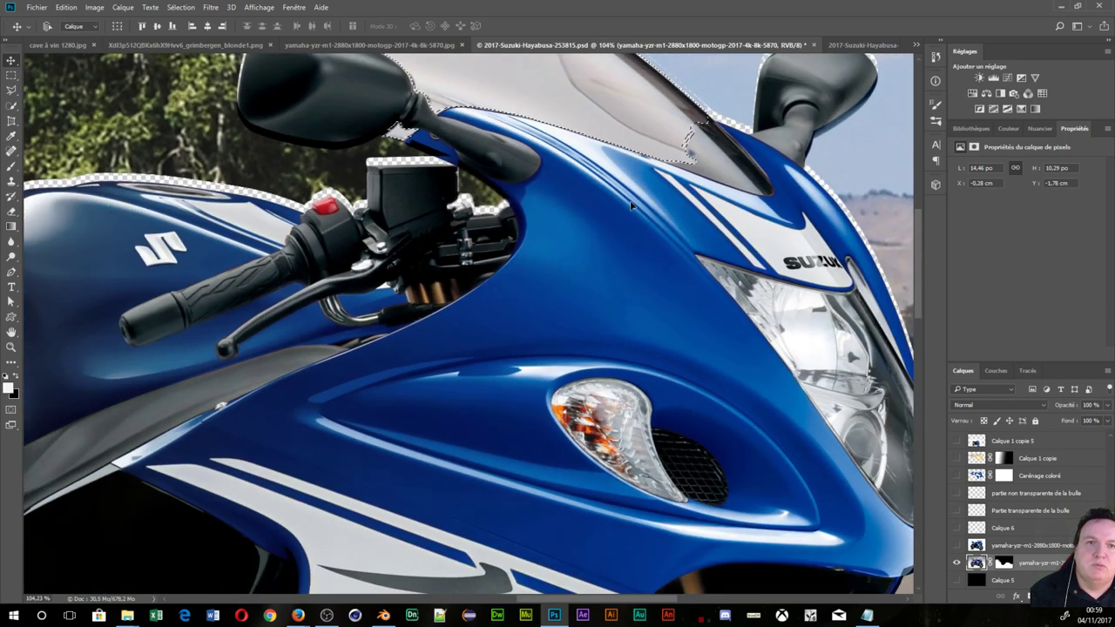
scroll(614, 218, down, 2)
scroll(1012, 487, down, 3)
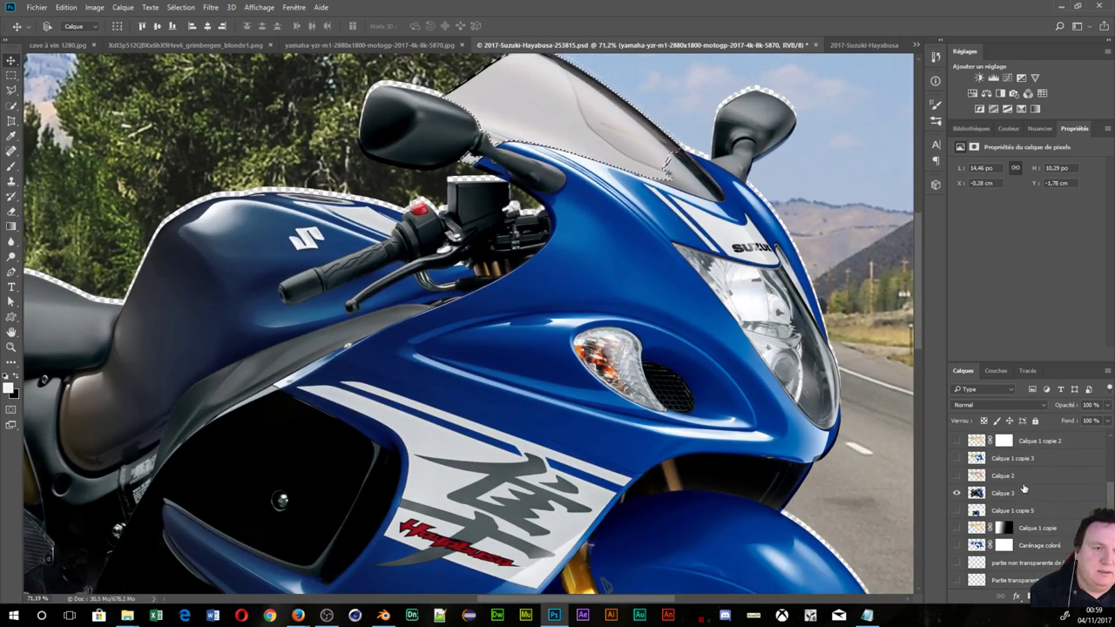
scroll(1012, 461, down, 2)
scroll(1012, 442, down, 2)
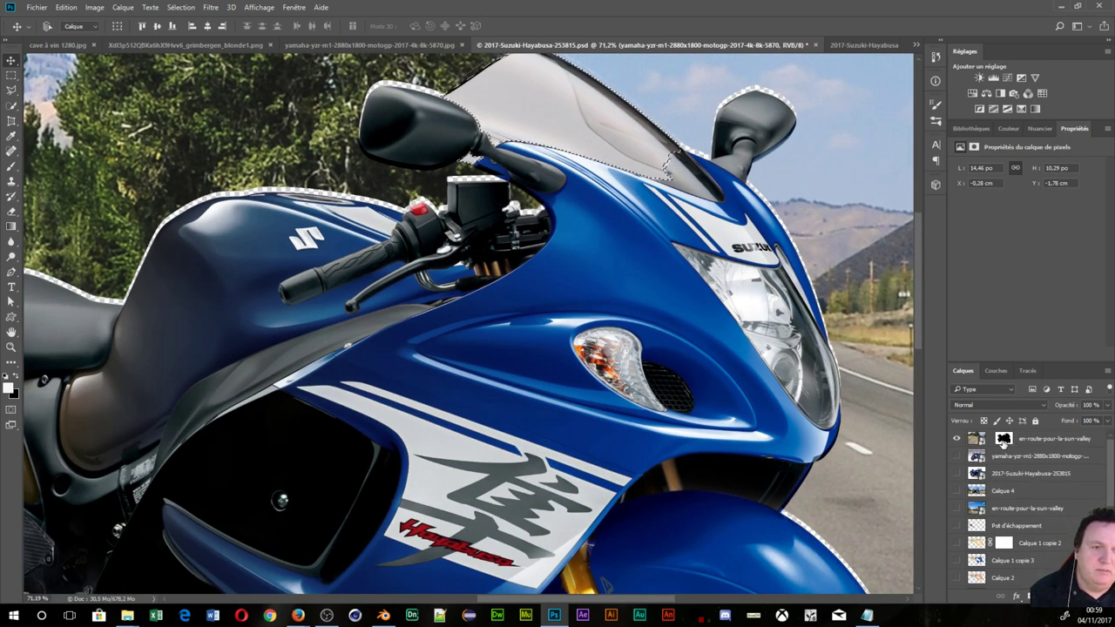
click(1003, 438)
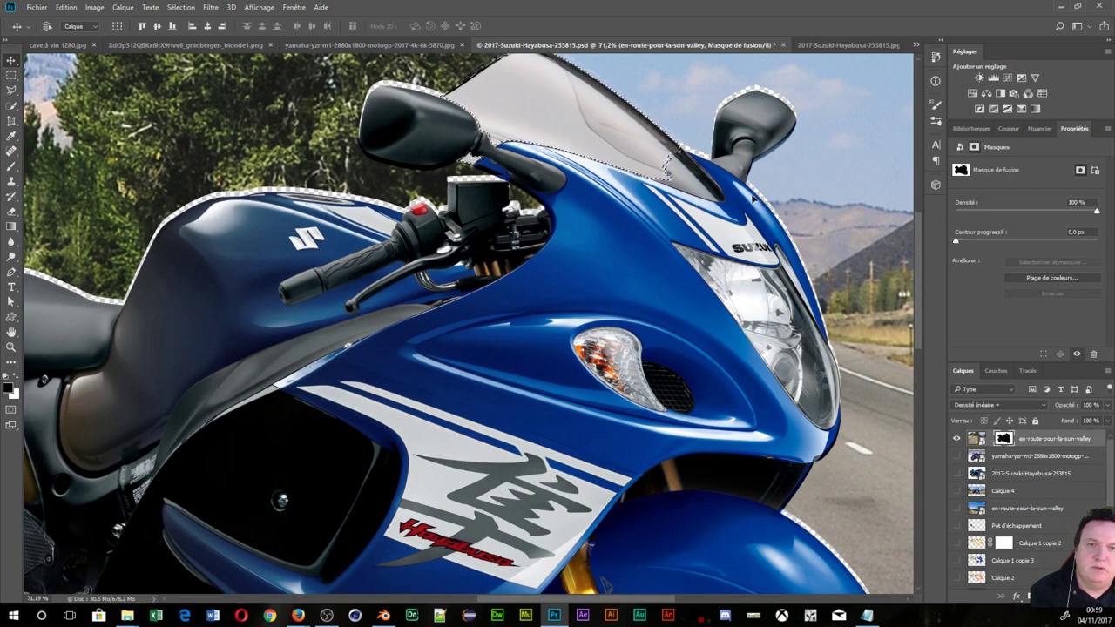
drag(755, 190, 749, 202)
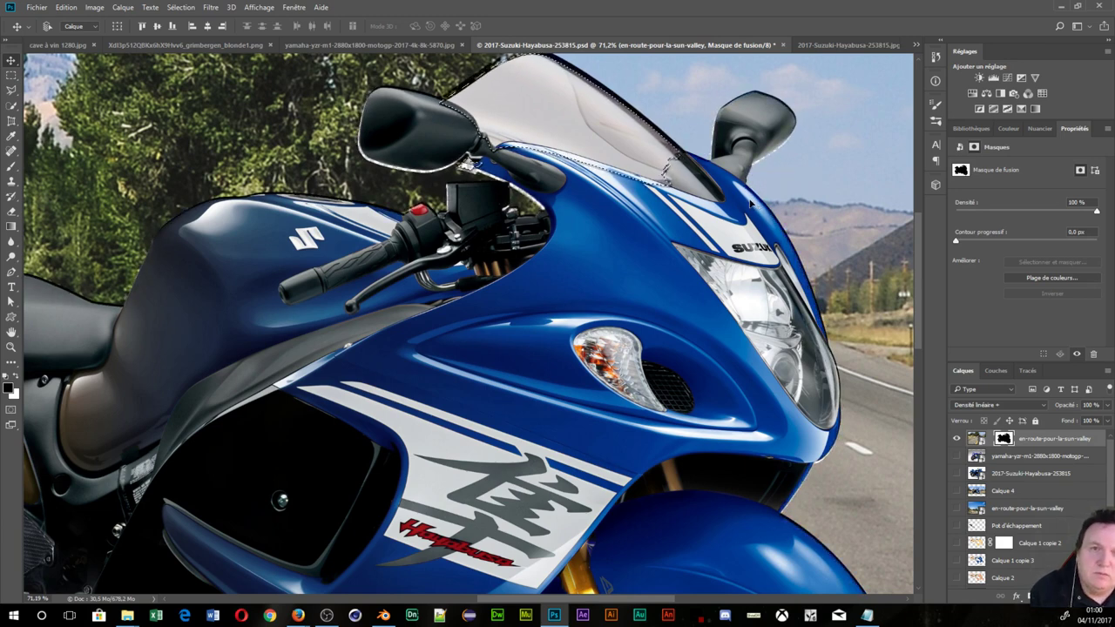
key(Up)
key(Up)
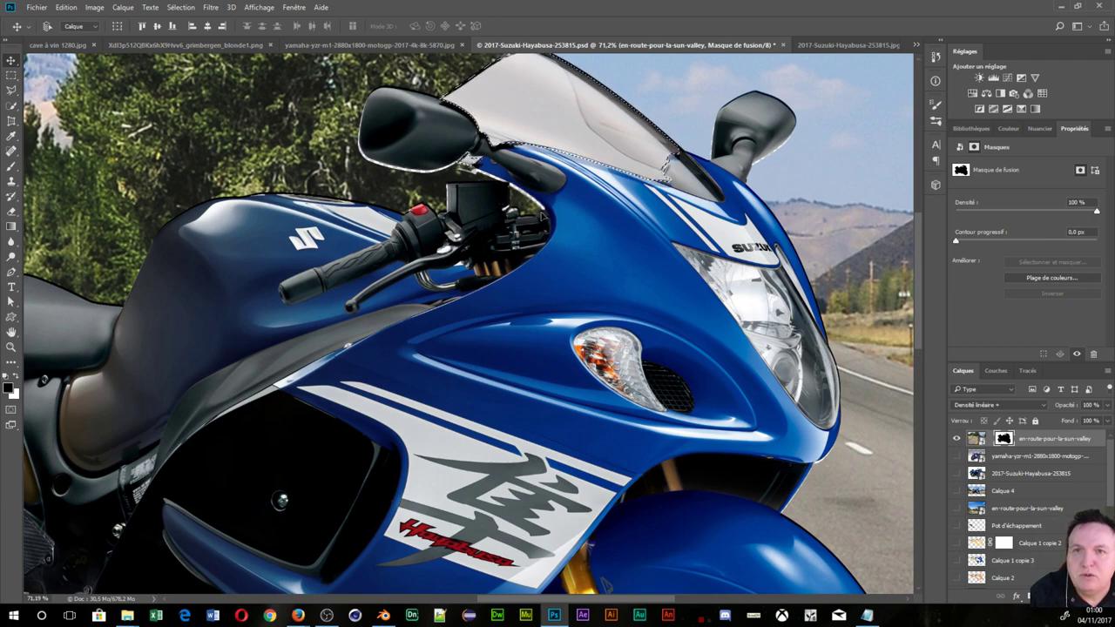
scroll(532, 155, down, 5)
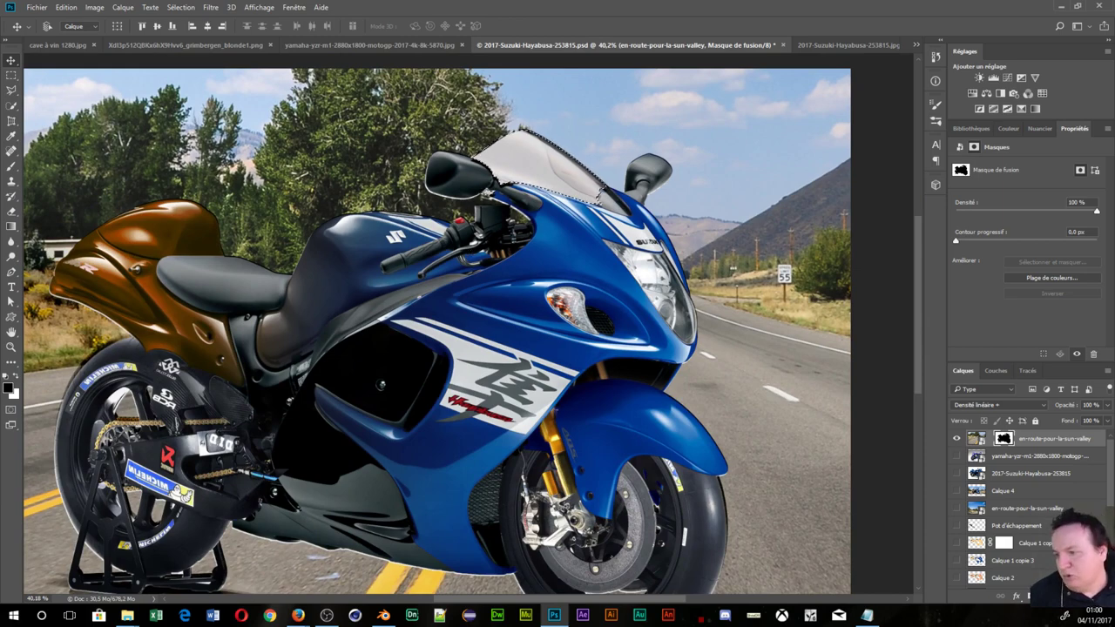
scroll(623, 250, down, 2)
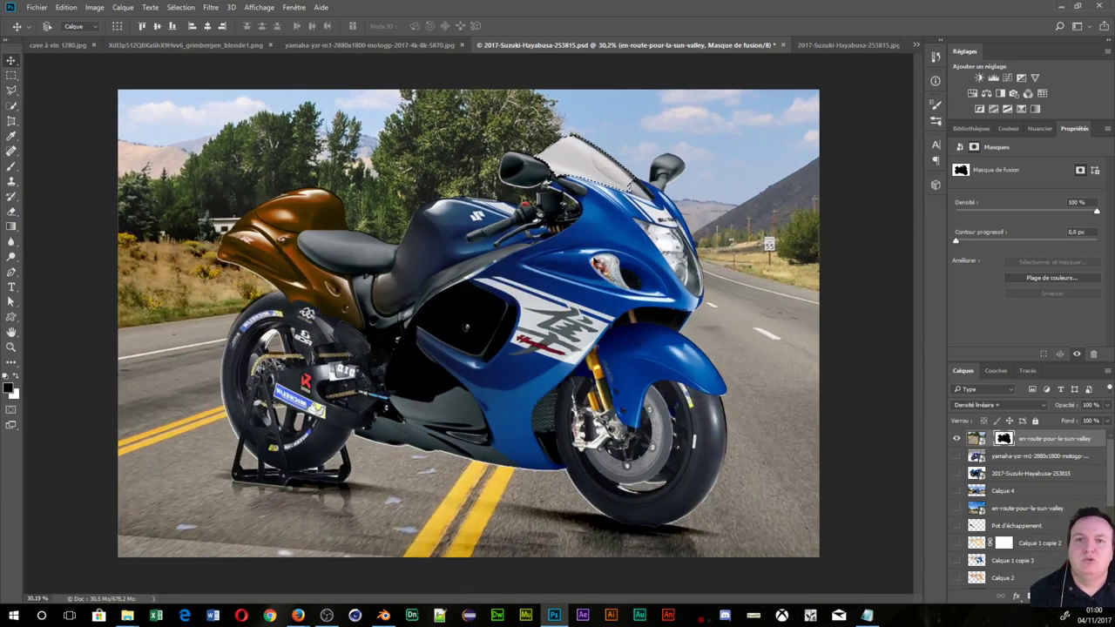
scroll(536, 266, up, 2)
scroll(536, 266, down, 1)
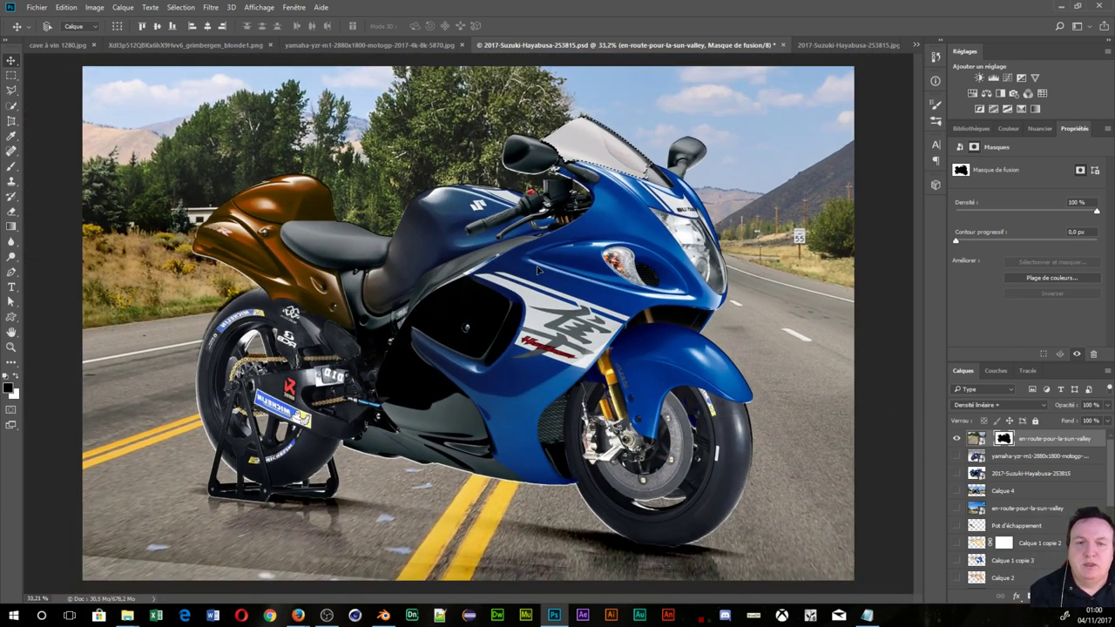
scroll(537, 265, up, 1)
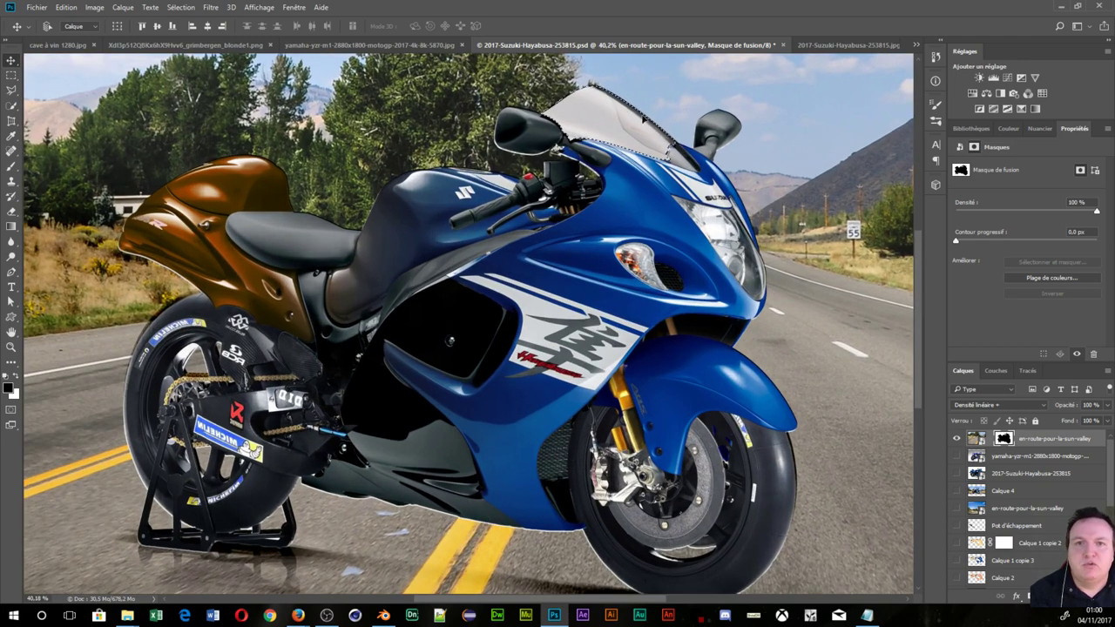
- Target the road background image and set the foreground colour to light grey #c4c4c4
click(8, 389)
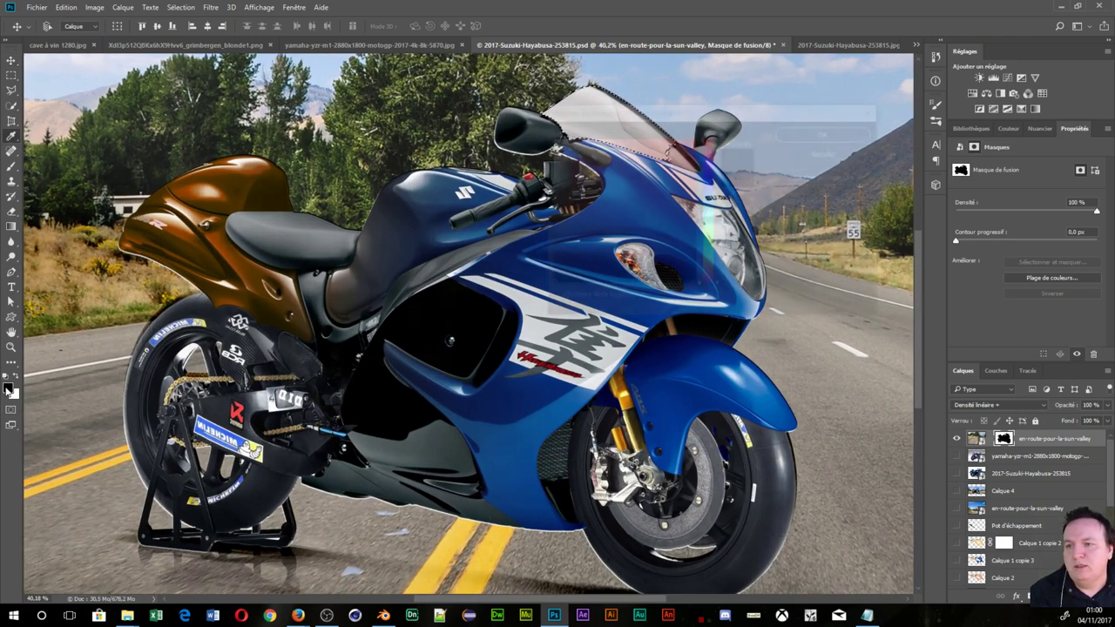
click(1002, 443)
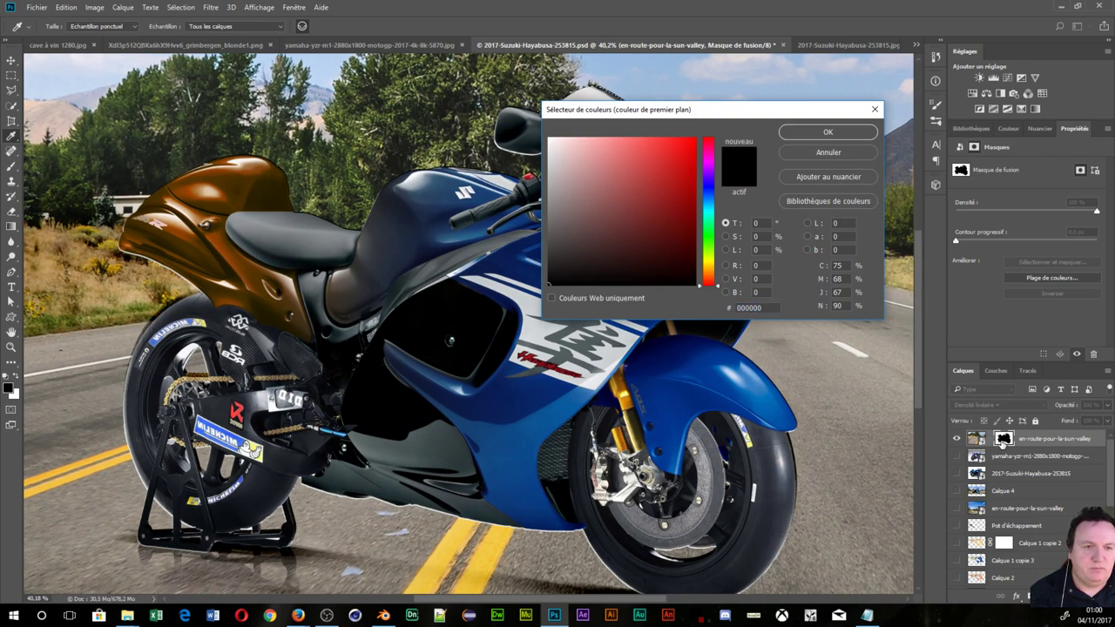
click(819, 155)
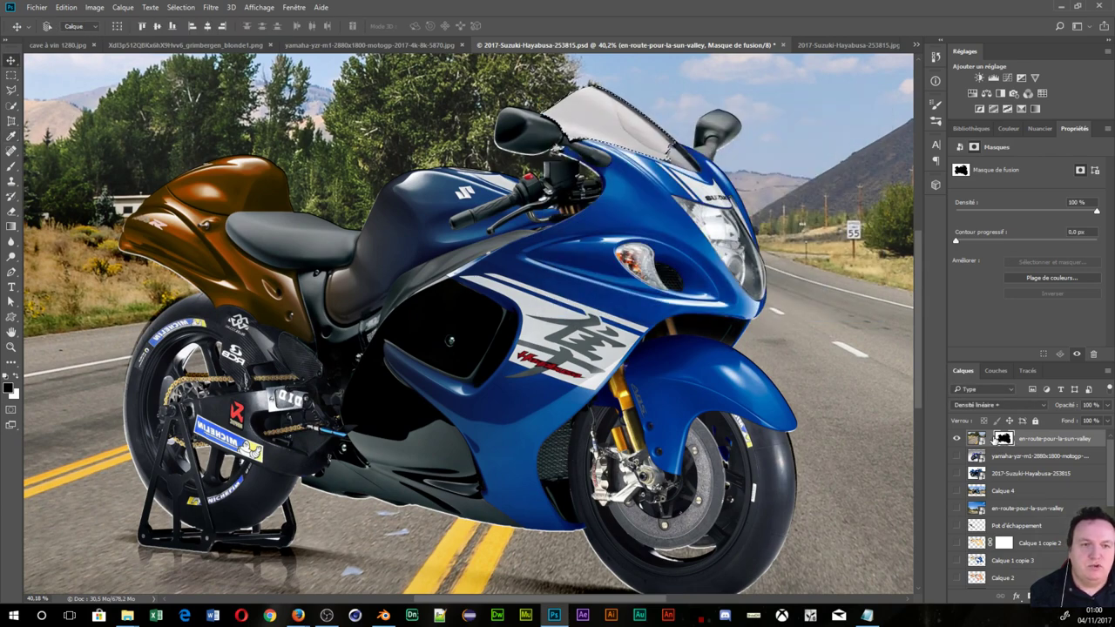
click(983, 440)
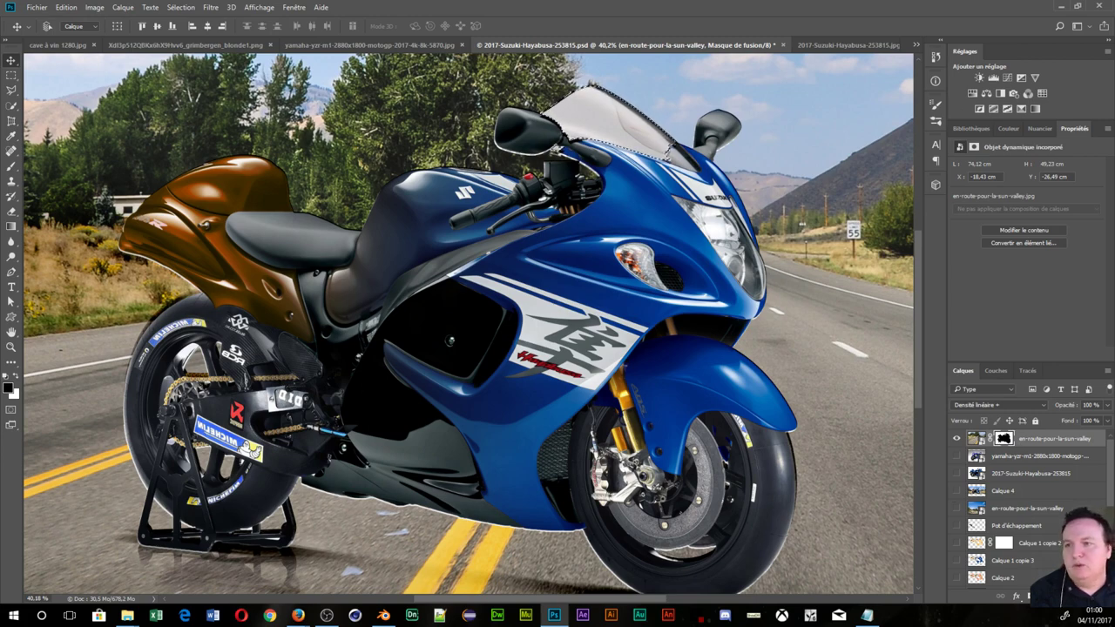
click(8, 389)
click(731, 95)
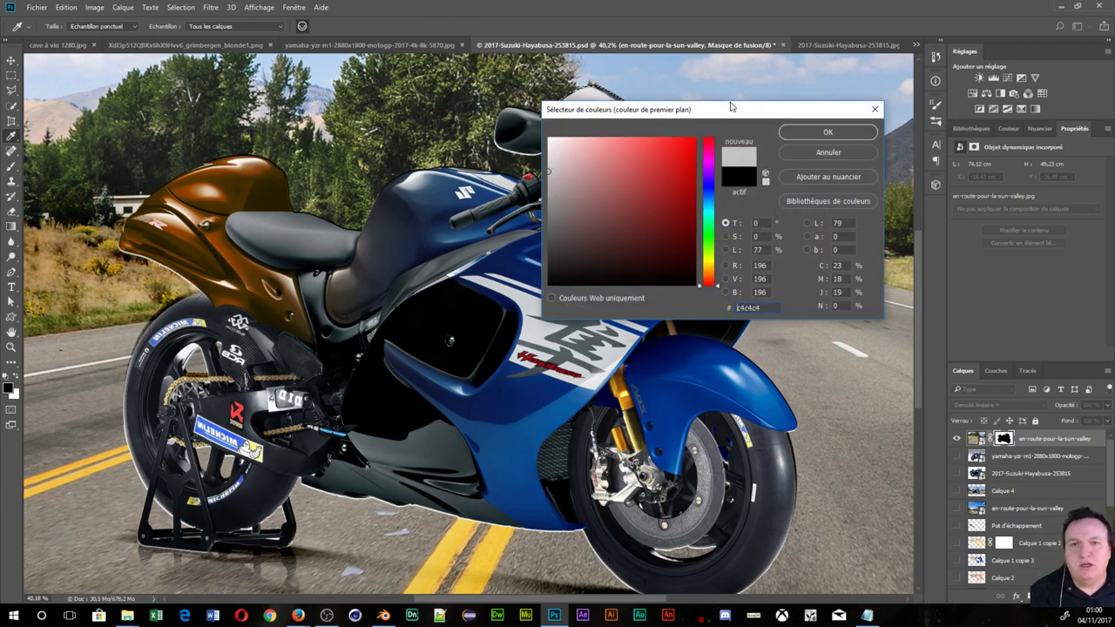
click(791, 131)
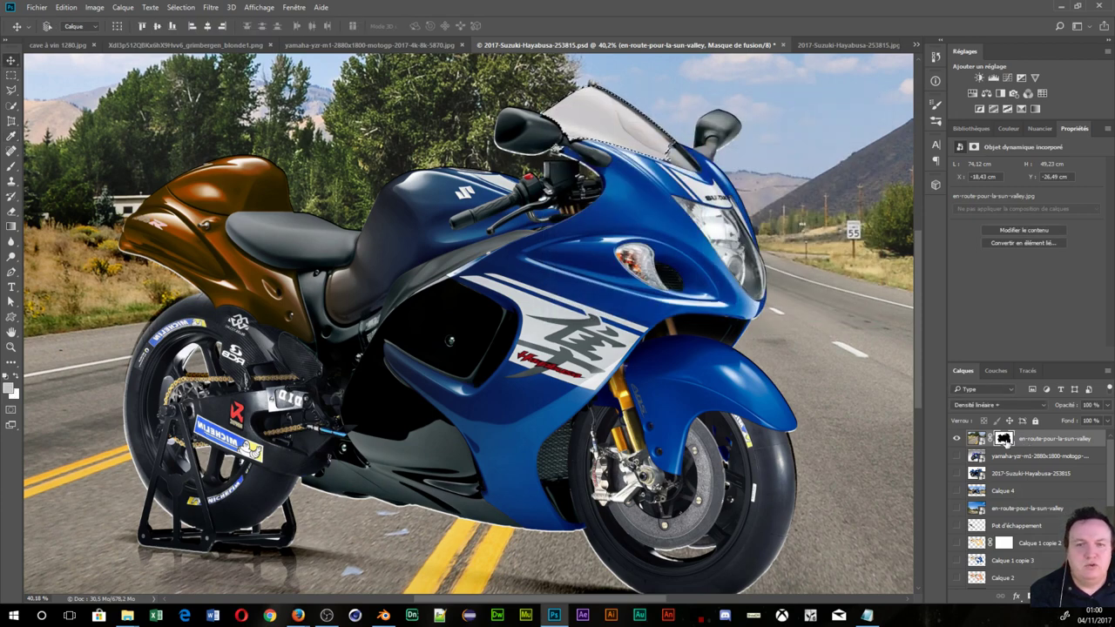
click(10, 165)
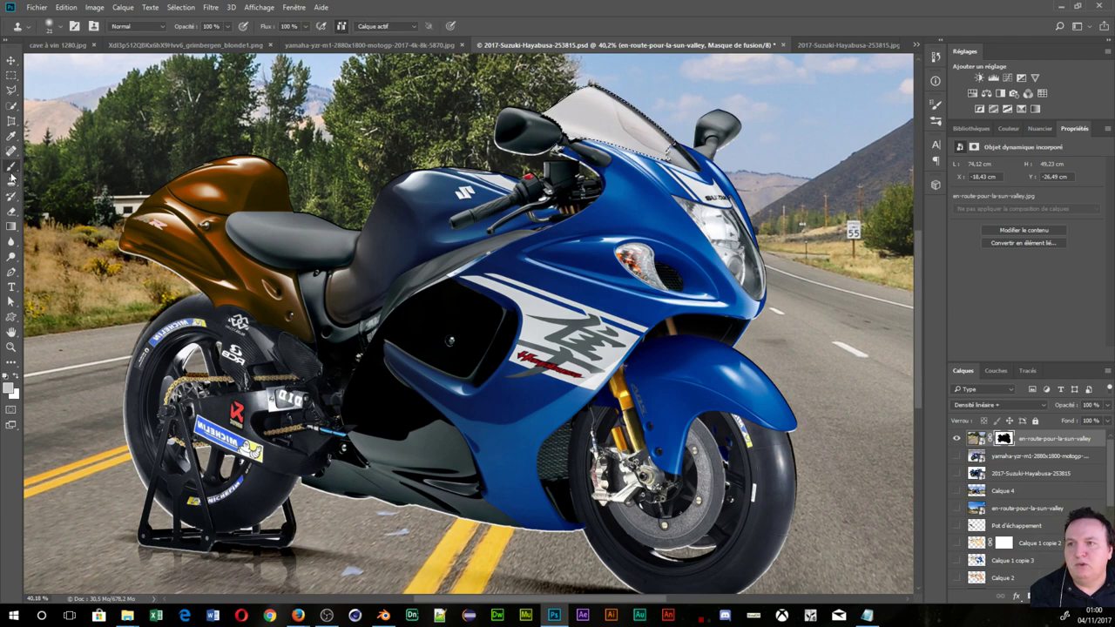
- Paint grey over the windshield on the road layer mask
drag(592, 117, 644, 109)
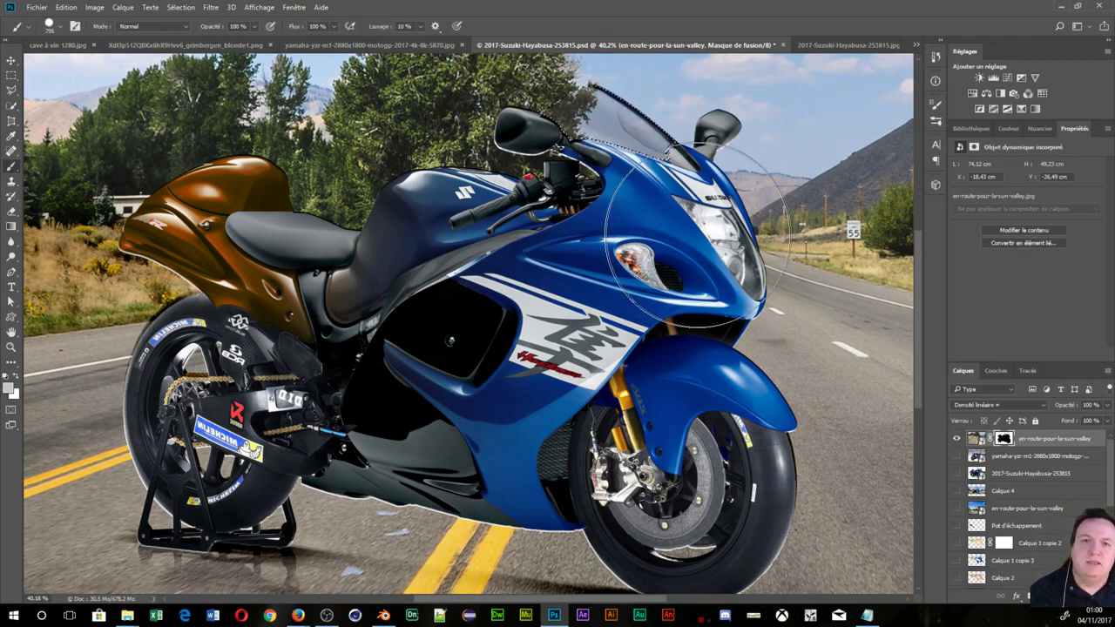
scroll(668, 165, up, 3)
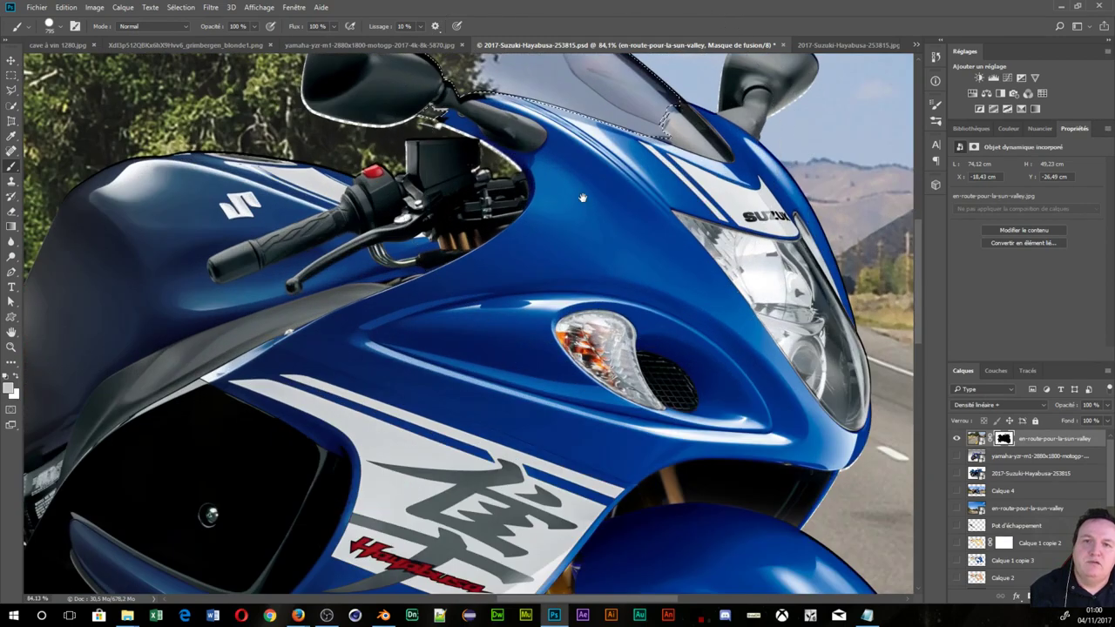
drag(620, 180, 566, 408)
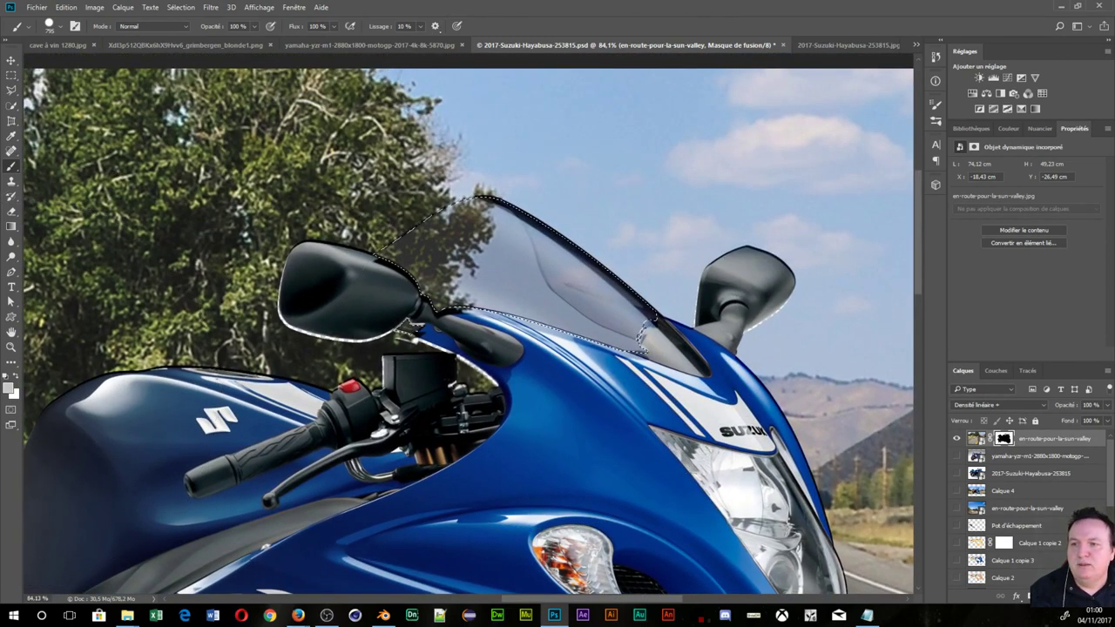
- Switch the foreground colour to a mid grey for refining the windshield
click(8, 391)
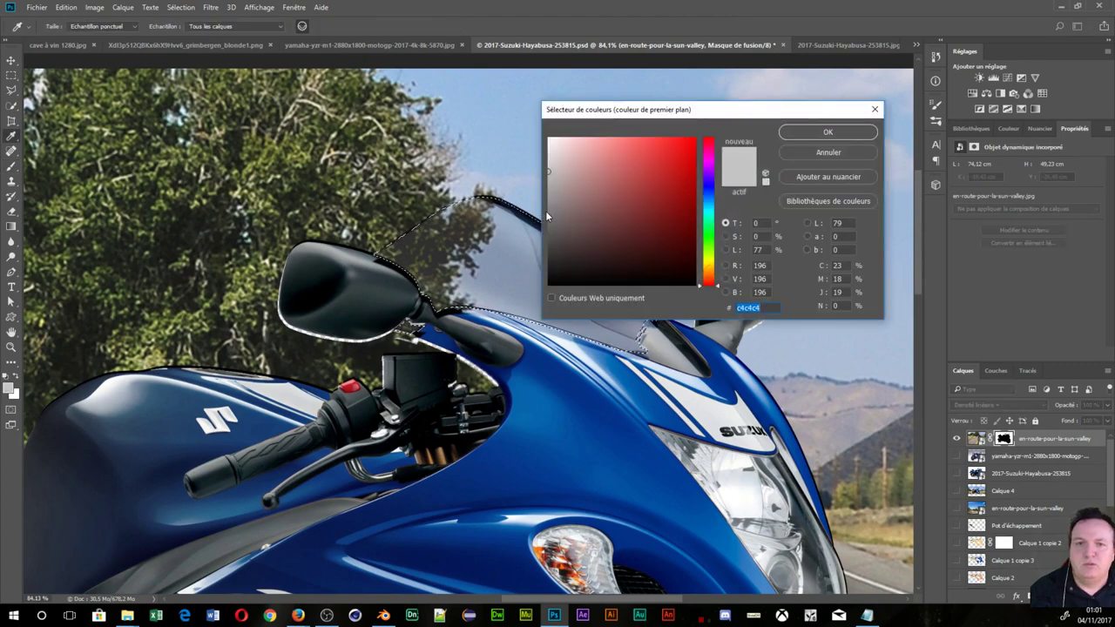
click(547, 215)
click(874, 138)
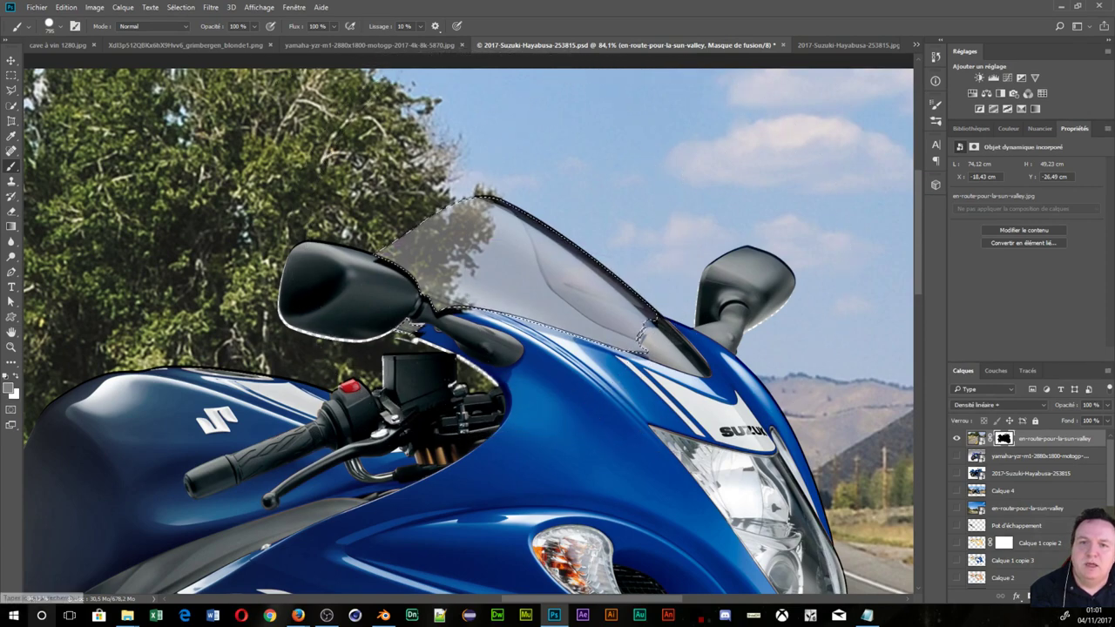
scroll(696, 331, down, 5)
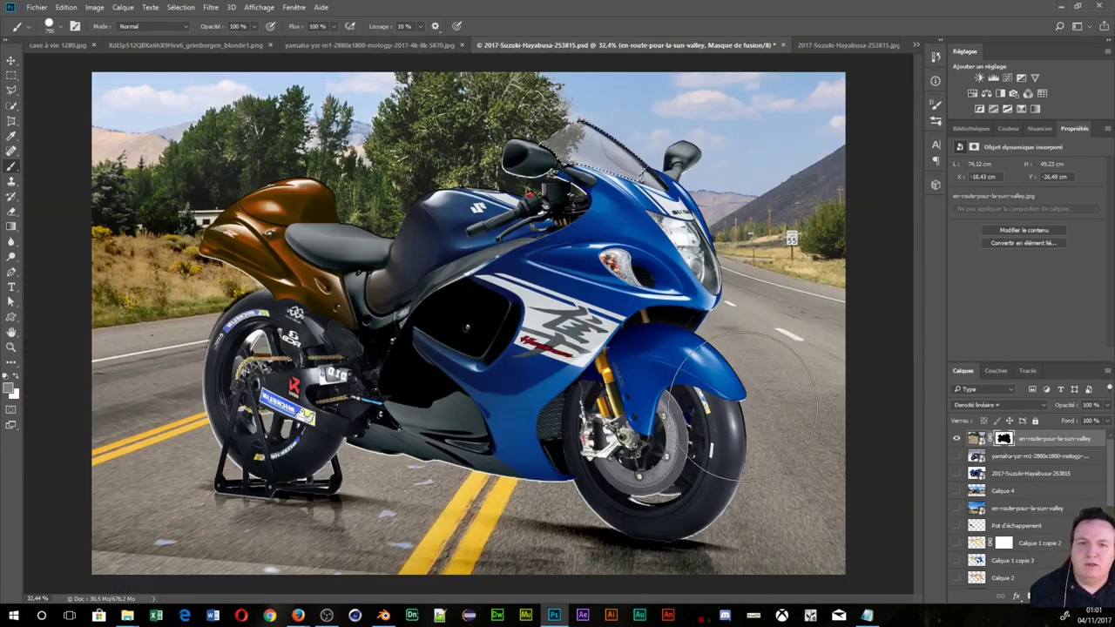
scroll(696, 278, down, 1)
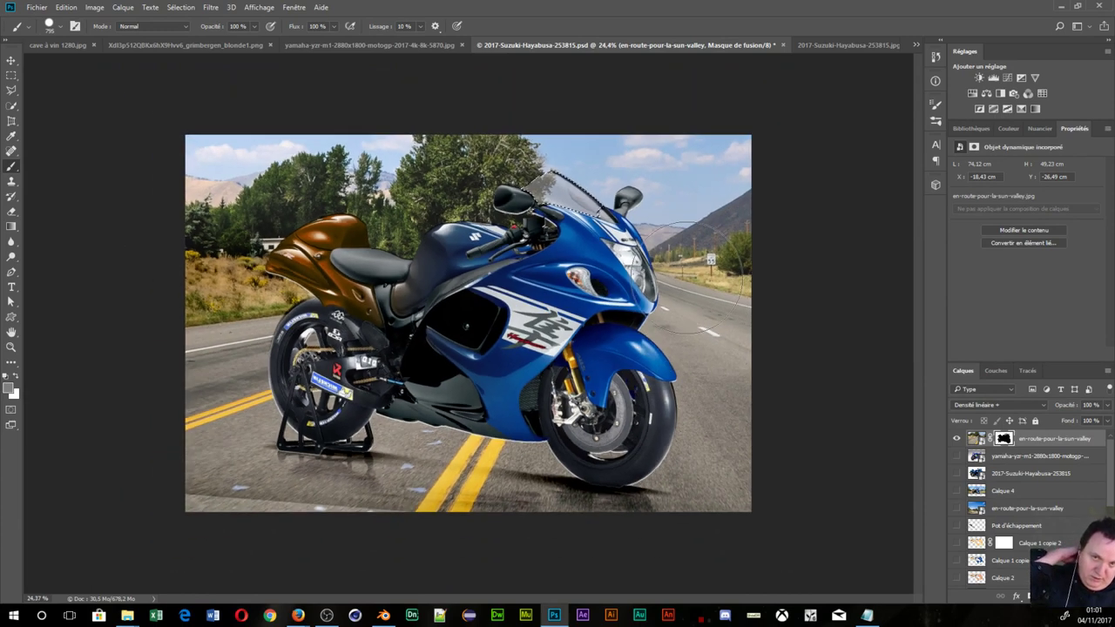
scroll(449, 283, down, 1)
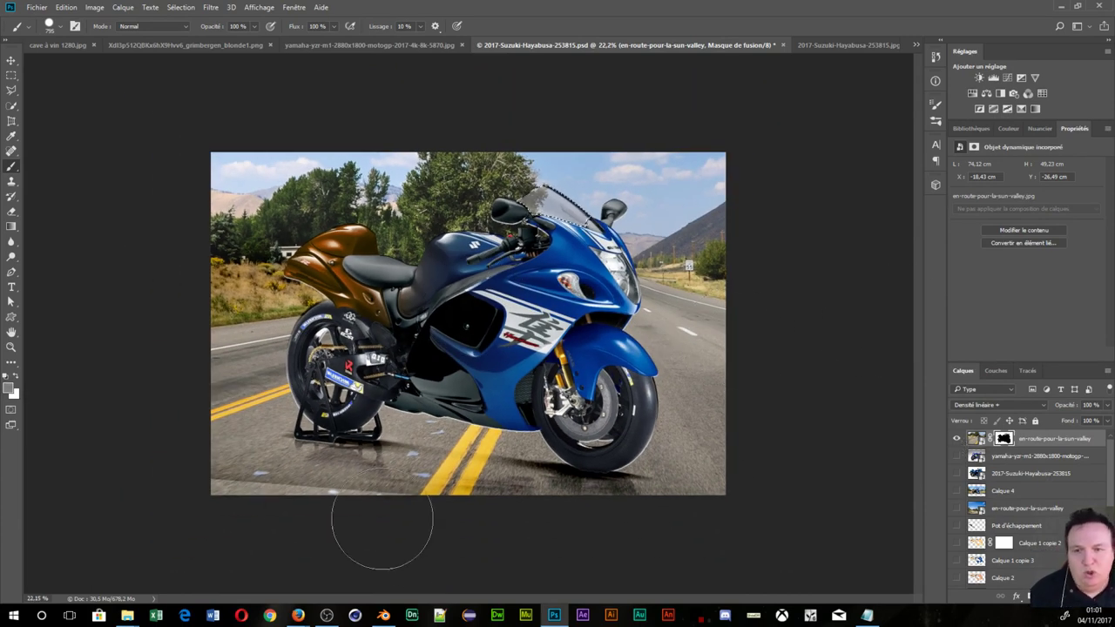
scroll(1070, 456, down, 1)
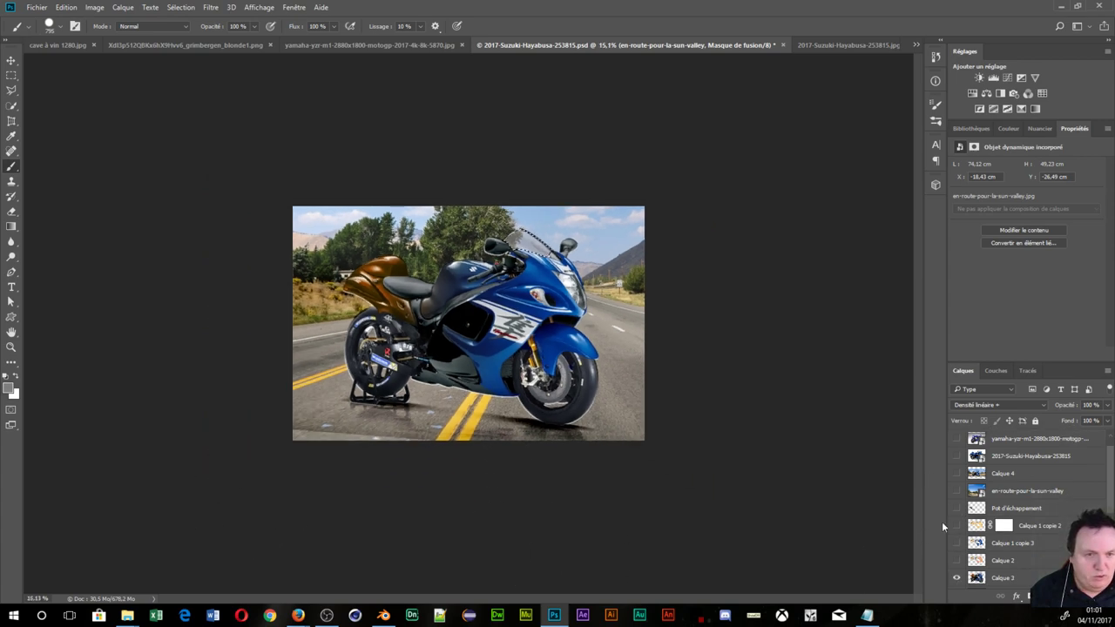
click(1022, 565)
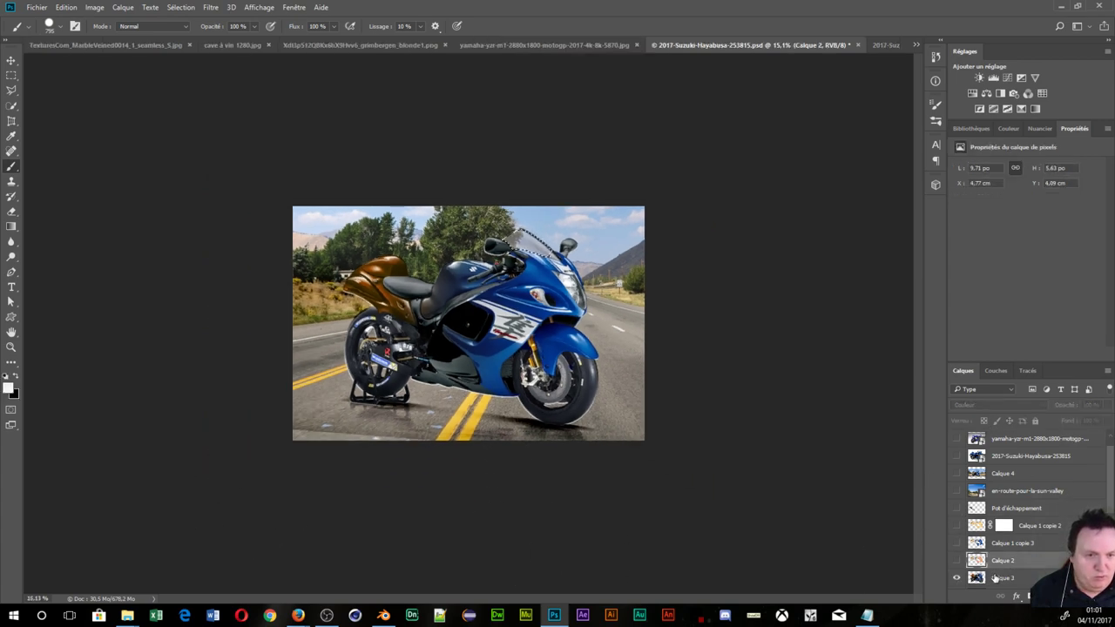
click(956, 578)
click(956, 578)
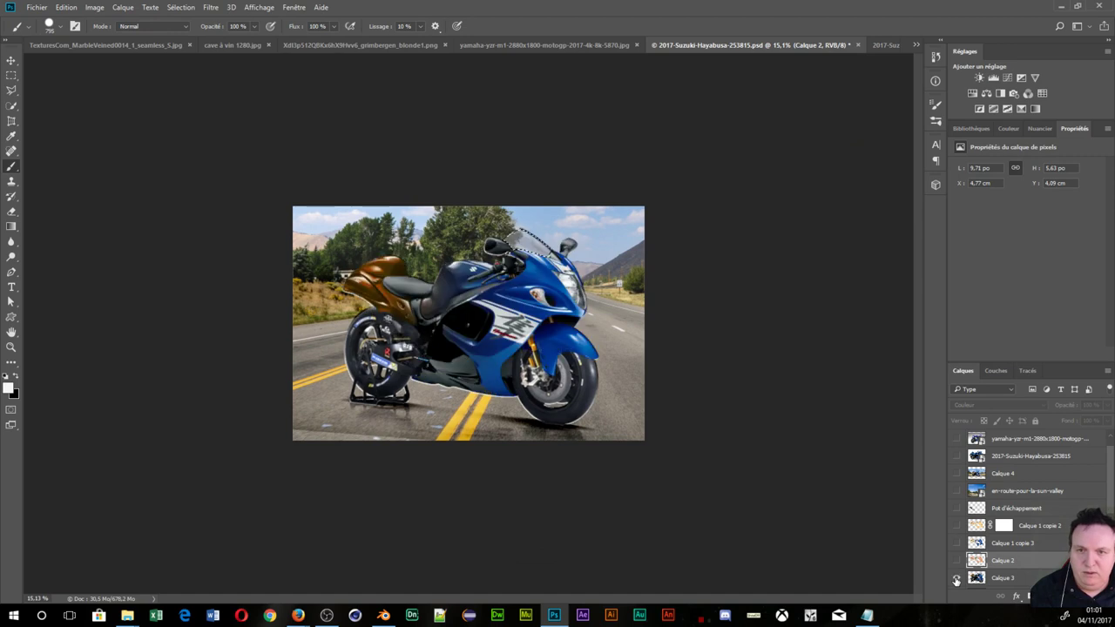
scroll(997, 542, down, 2)
scroll(996, 545, down, 2)
scroll(994, 549, down, 2)
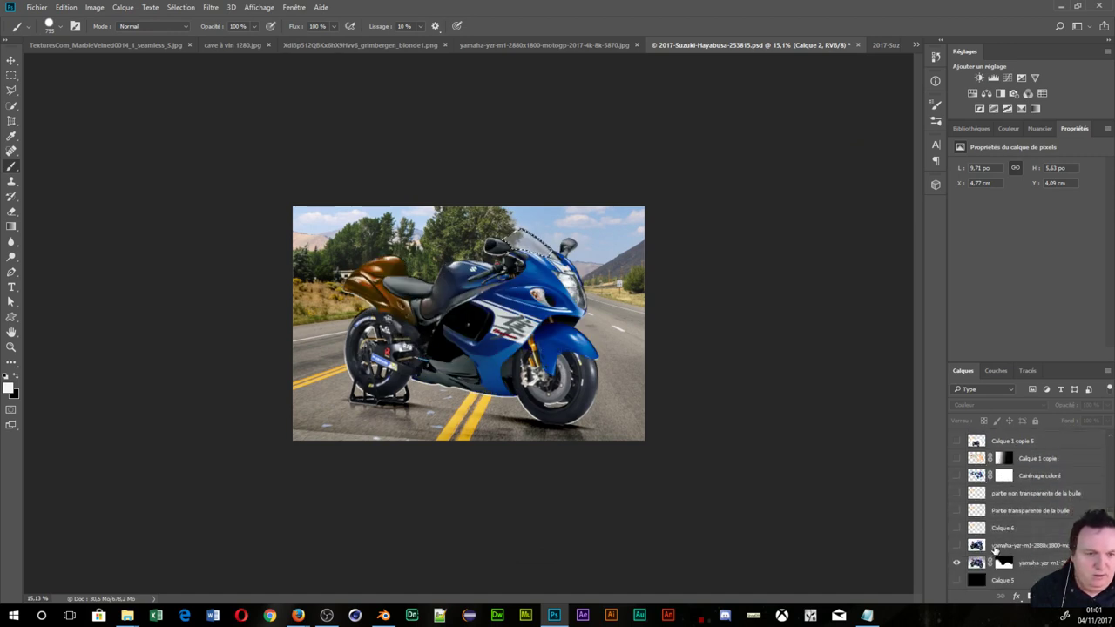
click(958, 563)
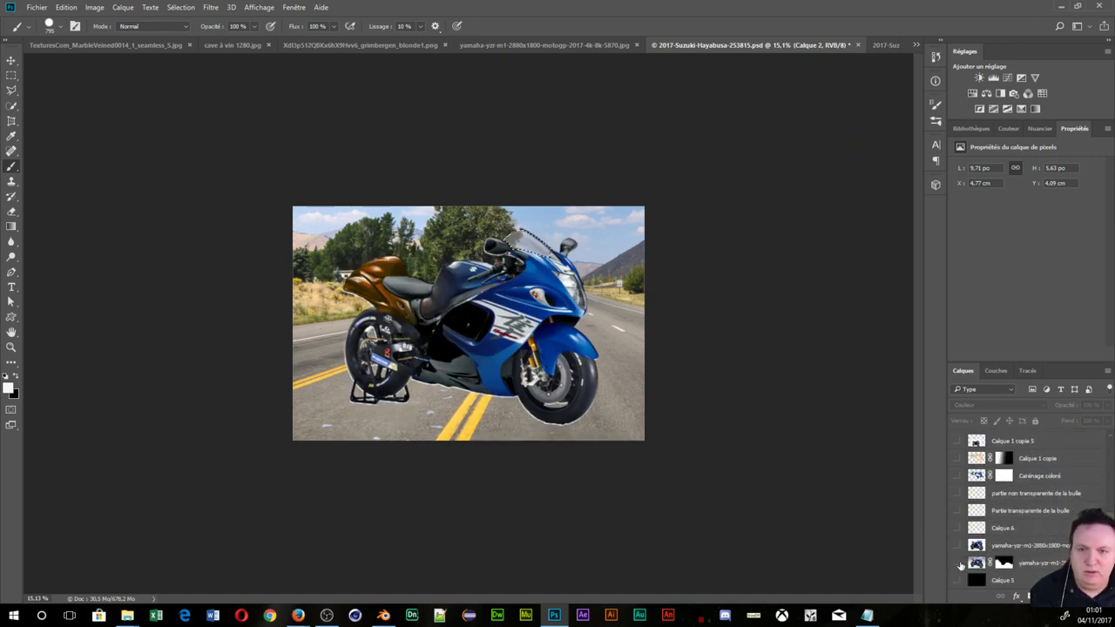
click(958, 564)
click(958, 563)
click(958, 564)
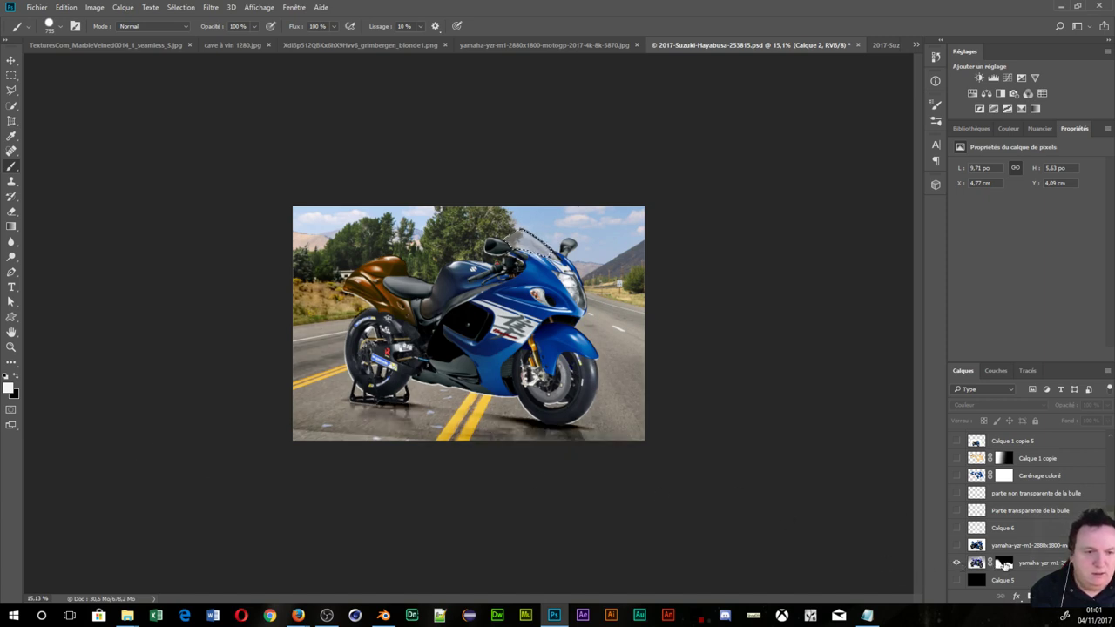
click(1003, 563)
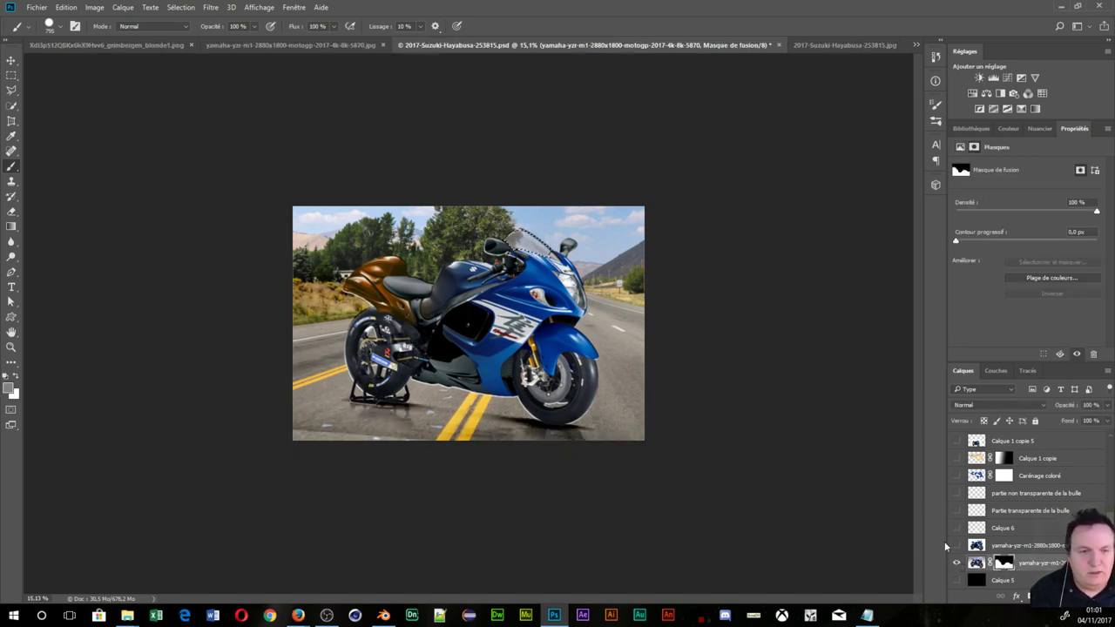
scroll(1002, 531, up, 5)
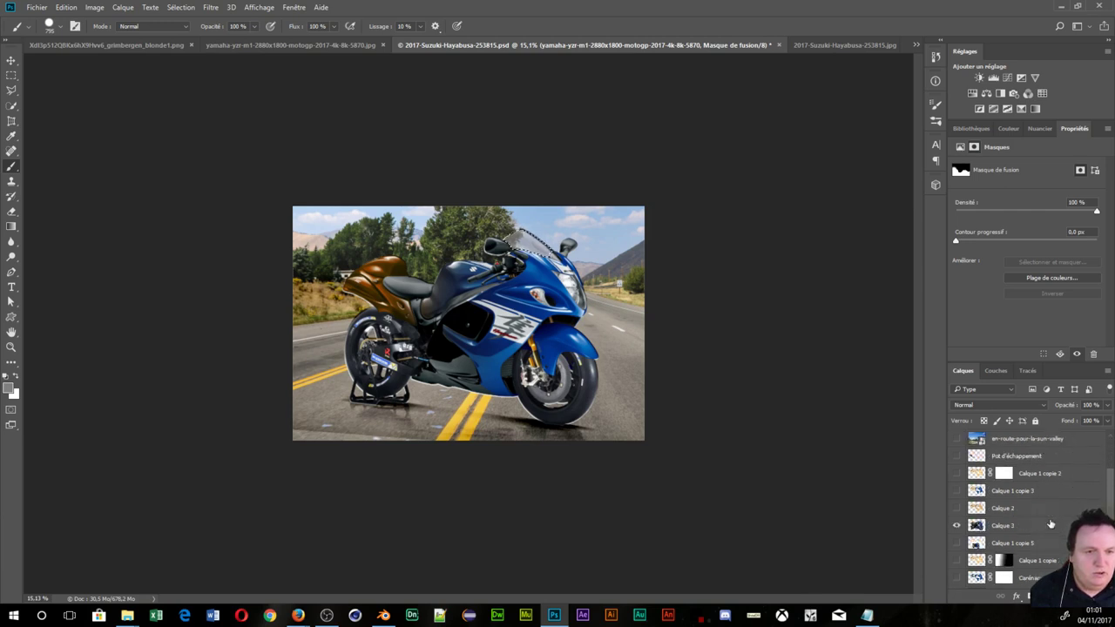
scroll(1050, 524, down, 5)
scroll(1045, 487, up, 3)
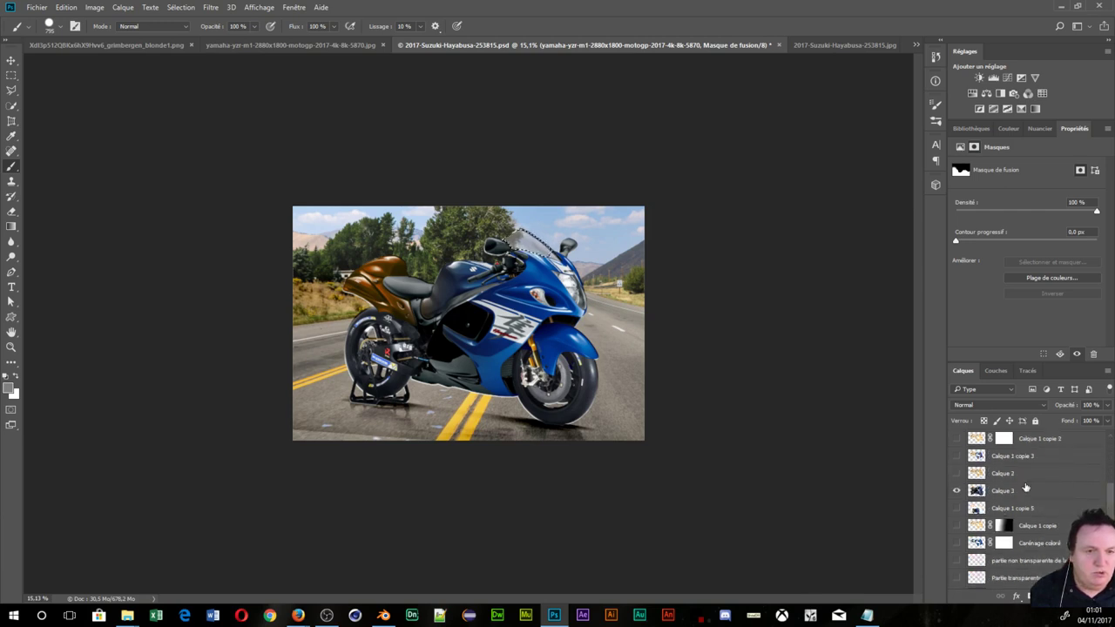
click(956, 493)
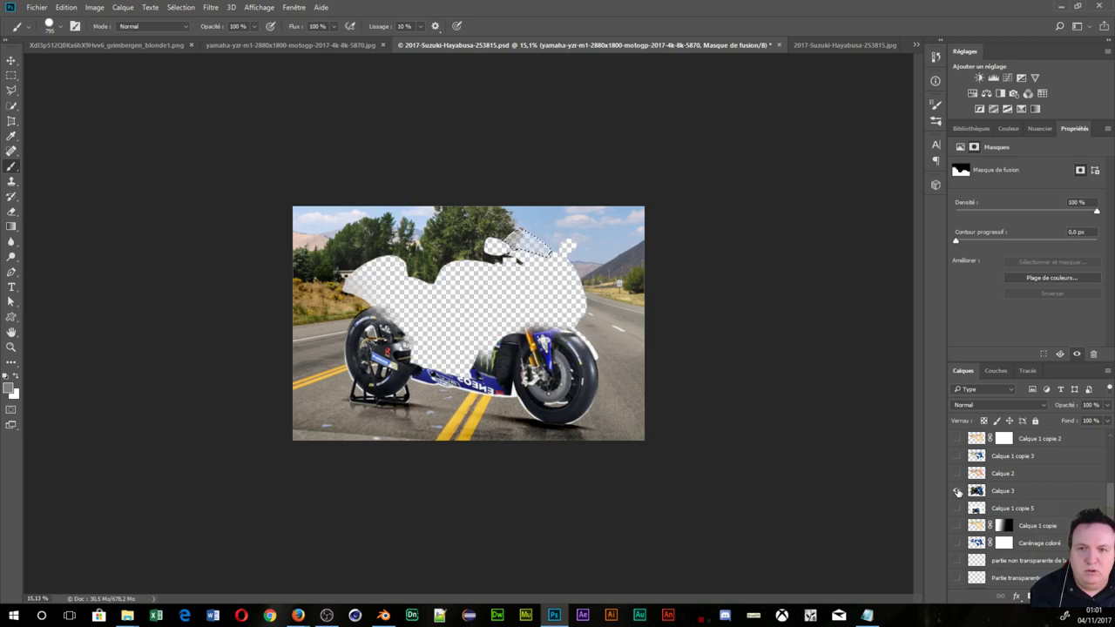
click(955, 493)
click(1037, 494)
scroll(1033, 477, up, 3)
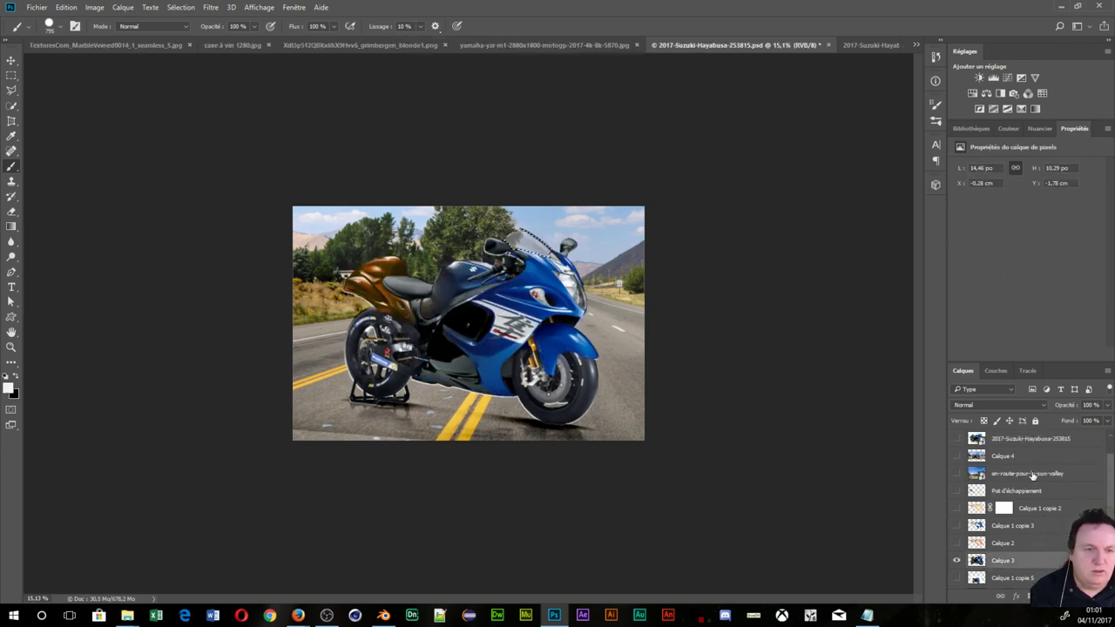
scroll(1028, 461, up, 3)
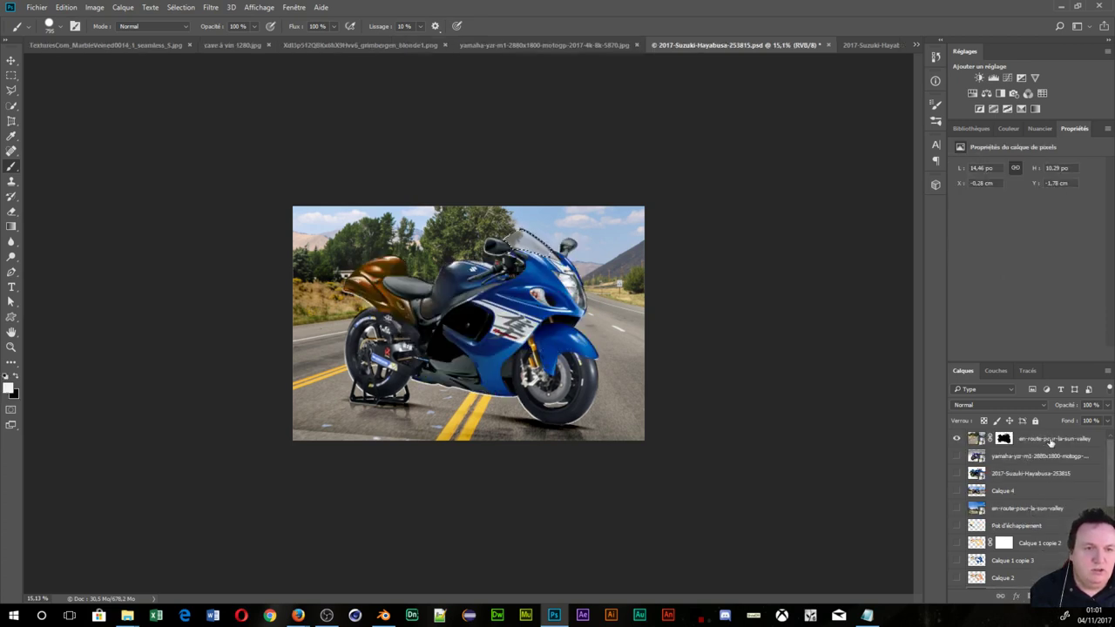
click(1051, 443)
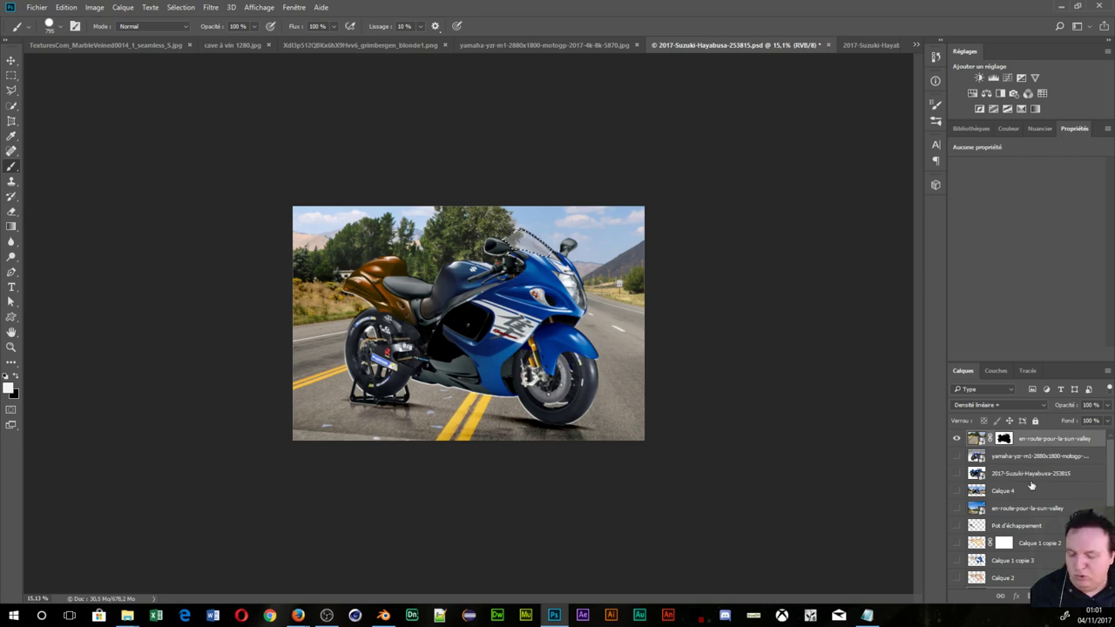
- Undo the dark brush strokes and heal away marks around the bike stand
key(ctrl+z)
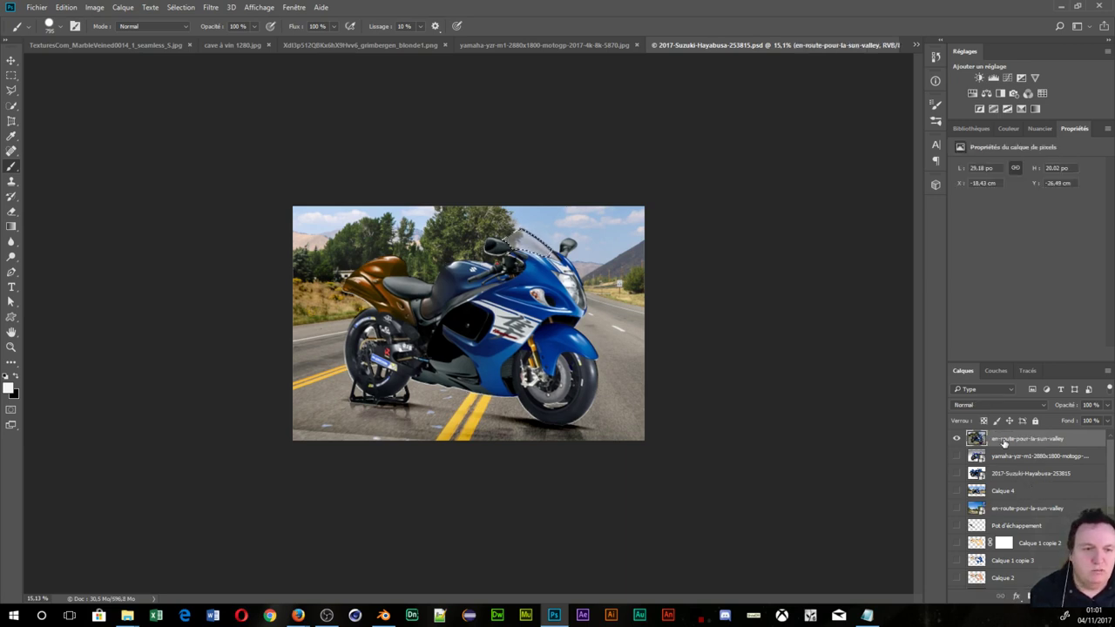
click(12, 151)
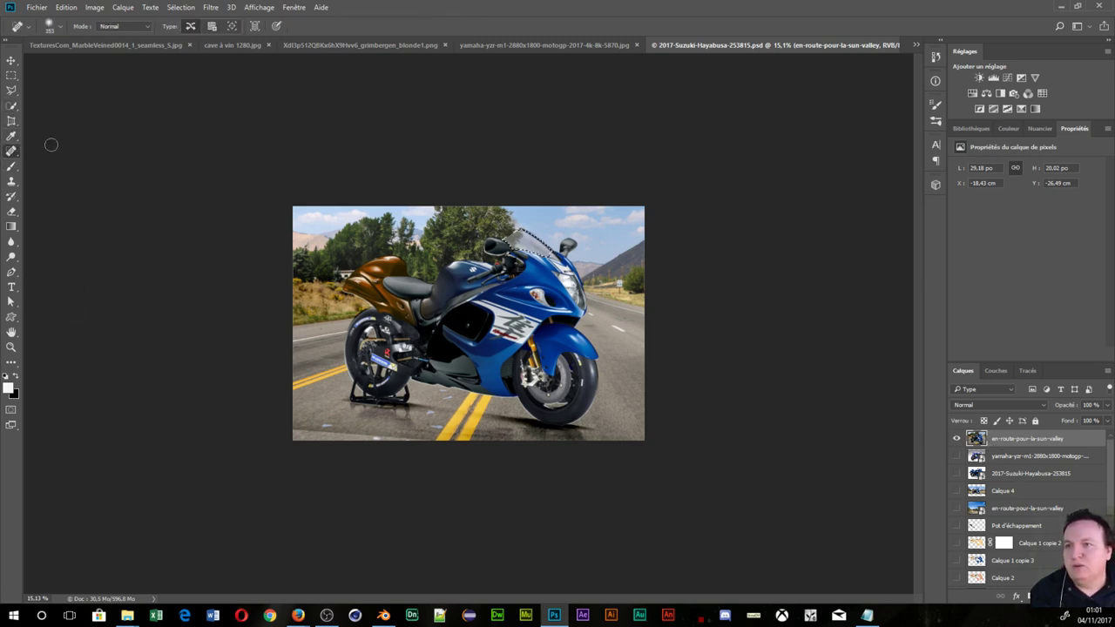
right_click(8, 161)
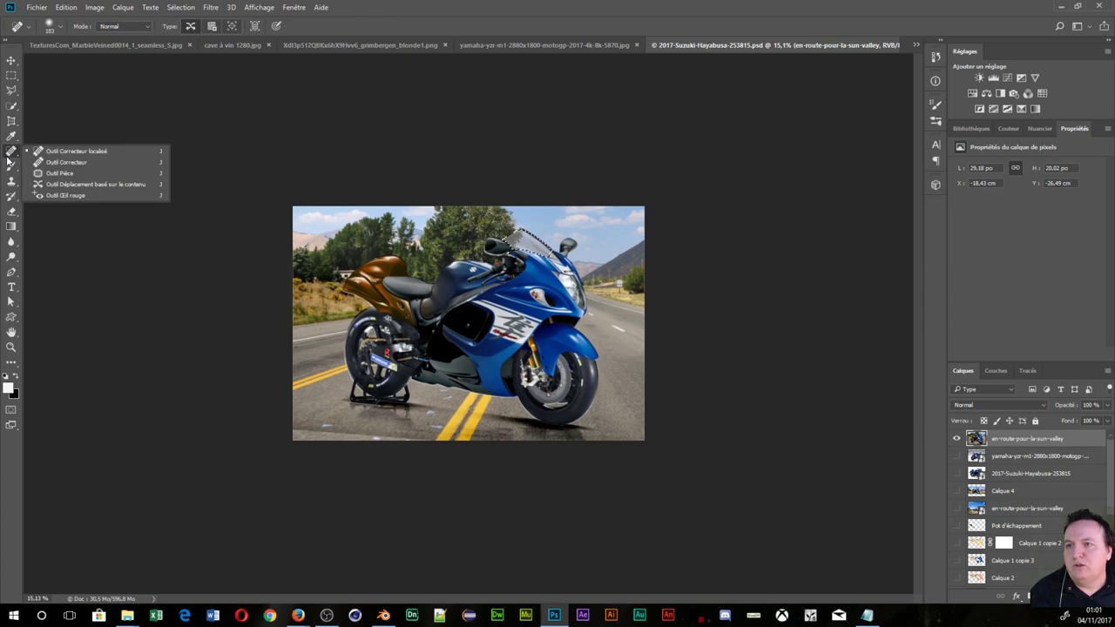
click(12, 151)
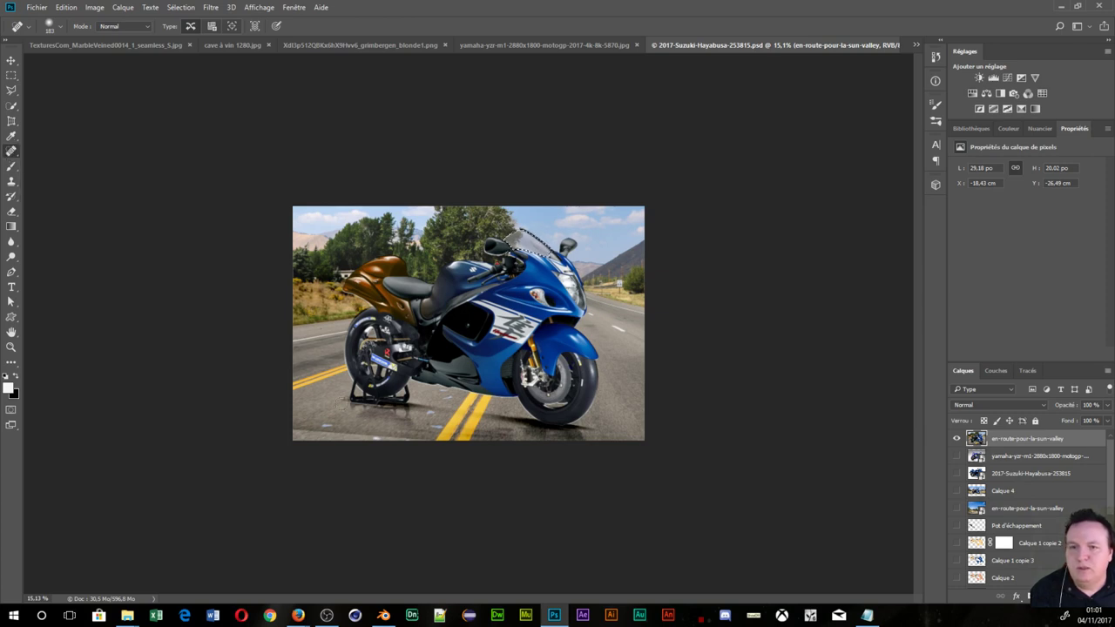
drag(377, 386, 373, 394)
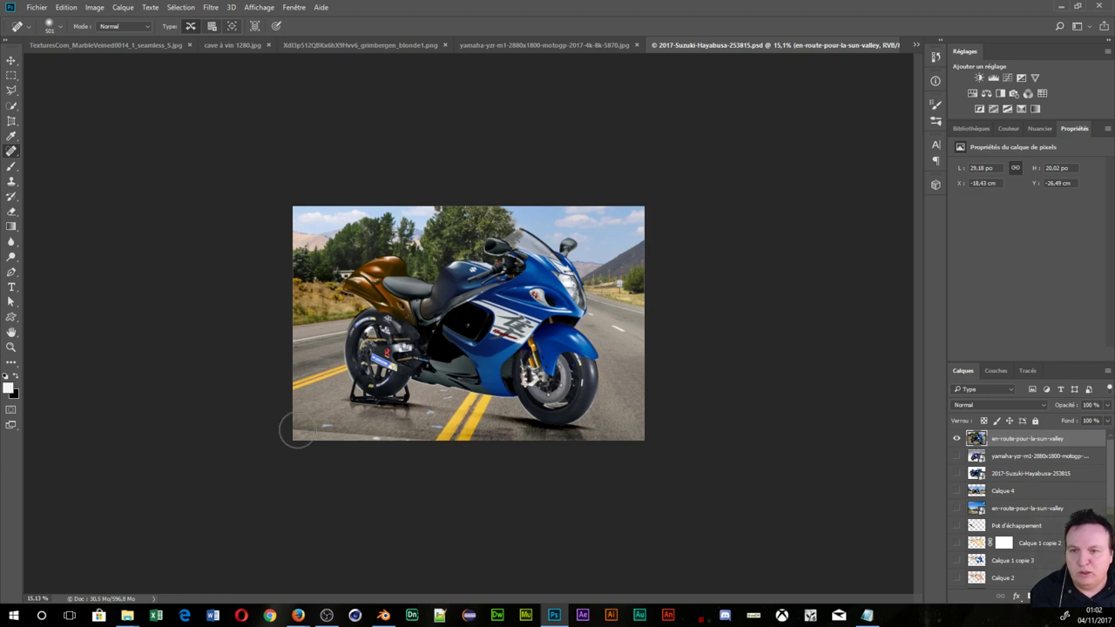
- Repaint a softer shadow band under the stand along the road's bottom edge
mouse_move(288, 423)
mouse_down()
mouse_move(347, 442)
mouse_move(440, 444)
mouse_up()
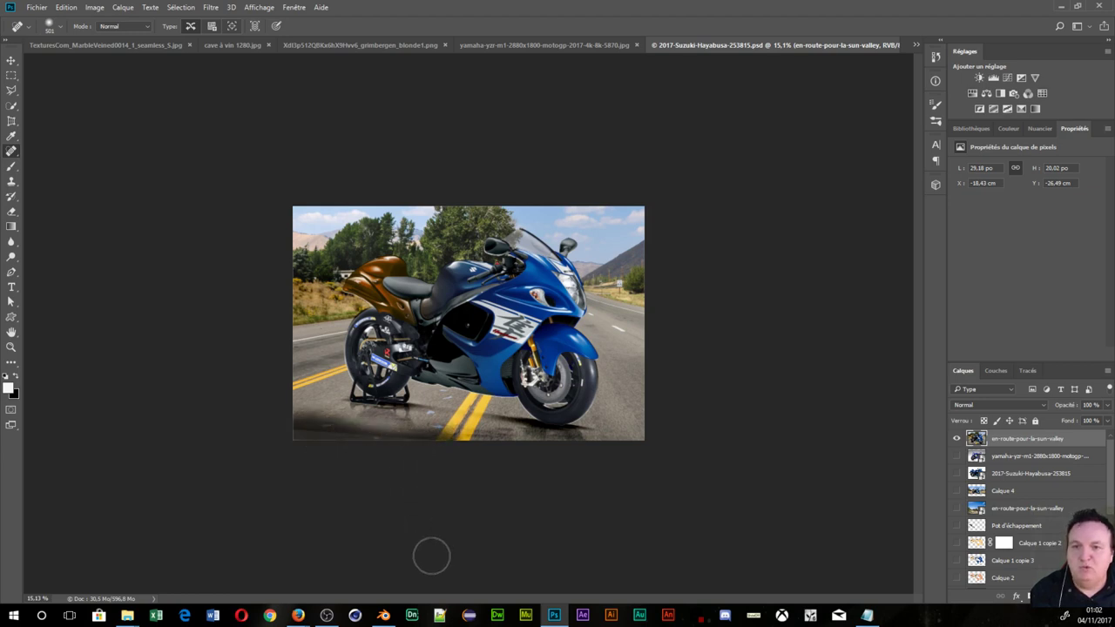
key(ctrl+z)
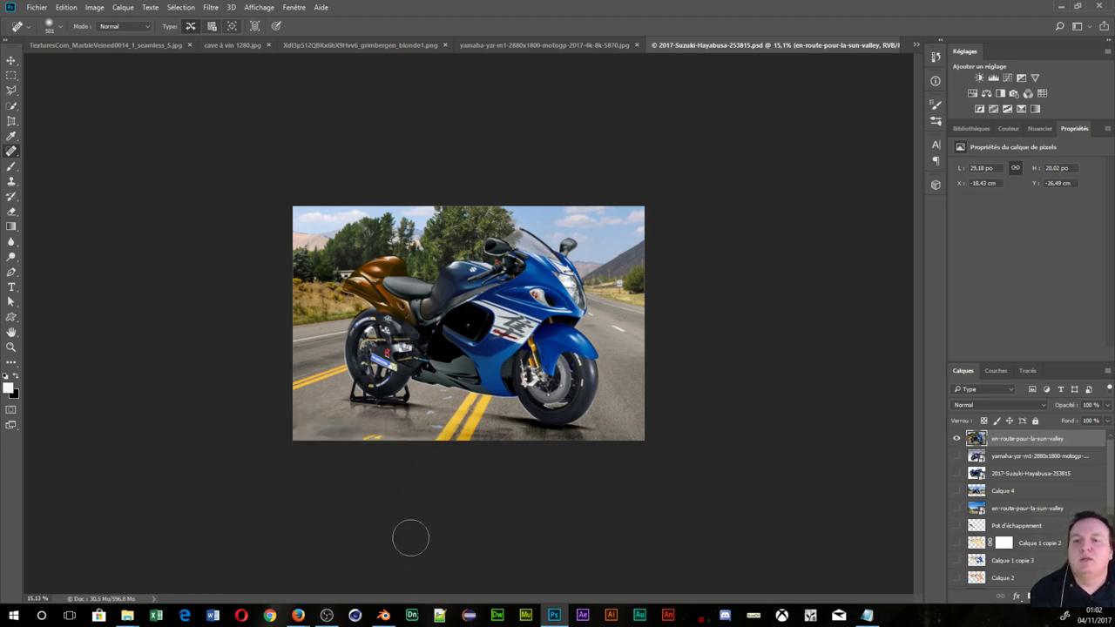
mouse_move(383, 445)
mouse_down()
mouse_move(319, 442)
mouse_move(288, 423)
mouse_up()
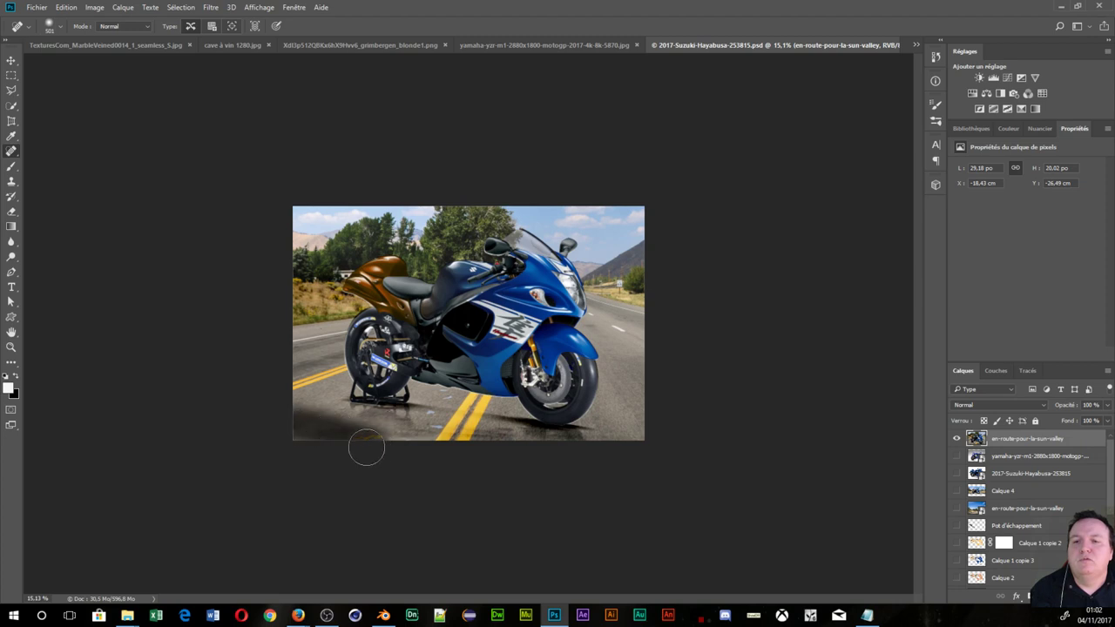
drag(352, 440, 419, 445)
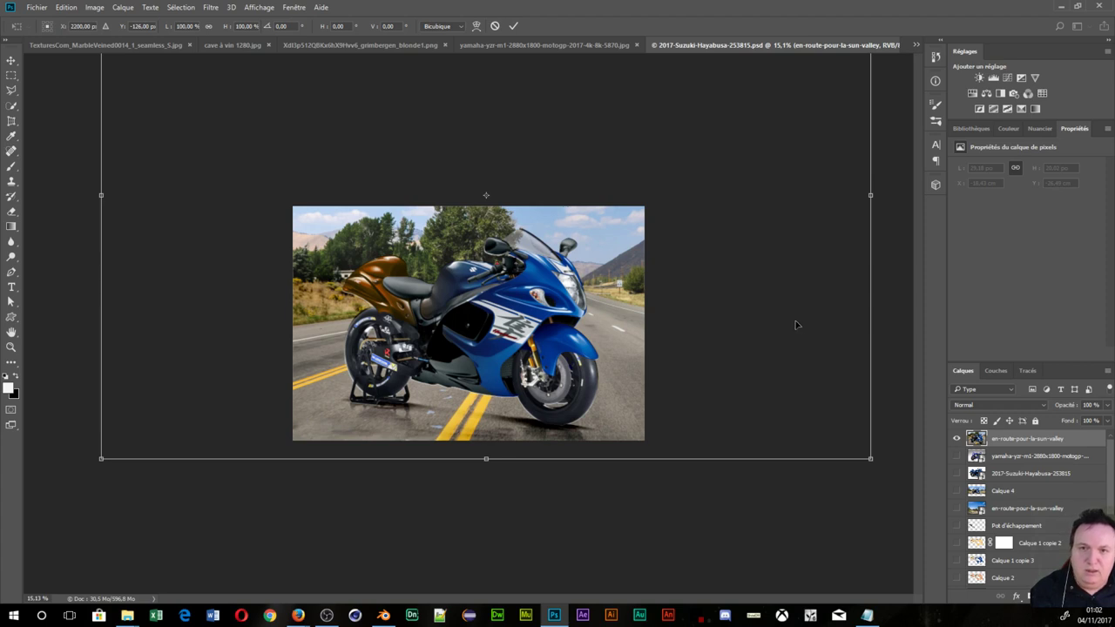
- Scale the road photo to about 52.5%, shift it up behind the bike, and apply
key(ctrl+minus)
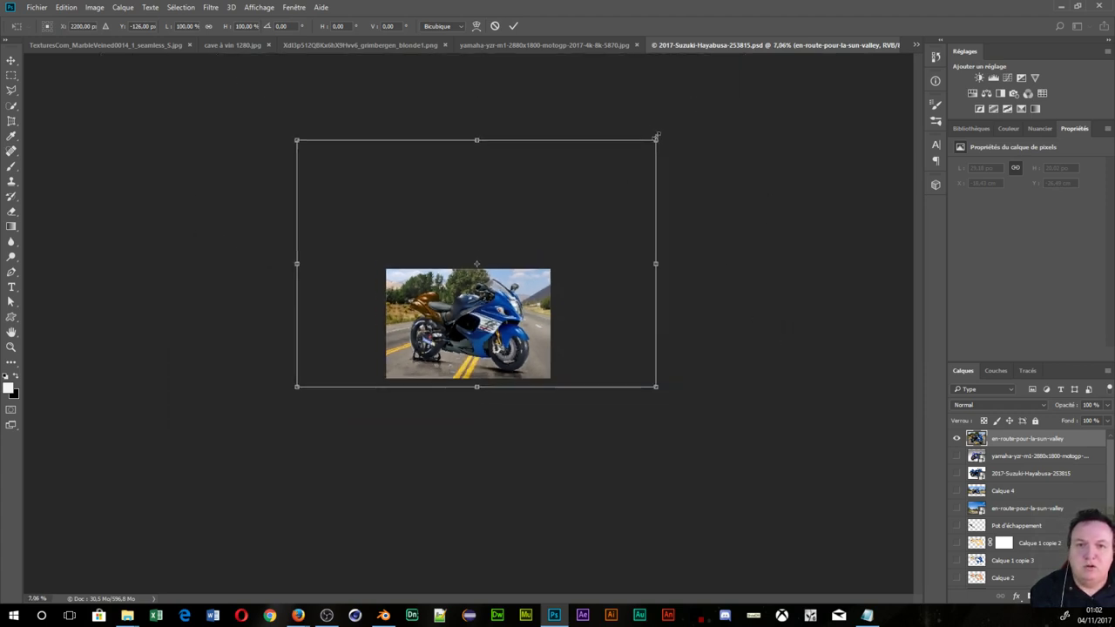
drag(657, 137, 475, 237)
mouse_move(391, 321)
mouse_down()
mouse_move(406, 333)
mouse_move(476, 334)
mouse_up()
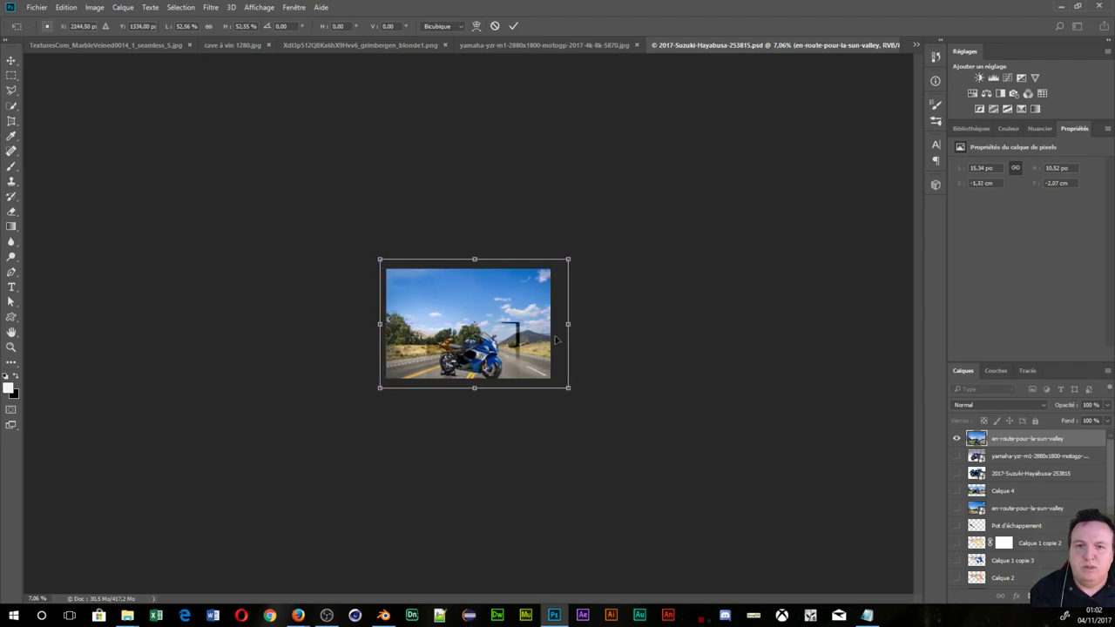
key(ctrl+0)
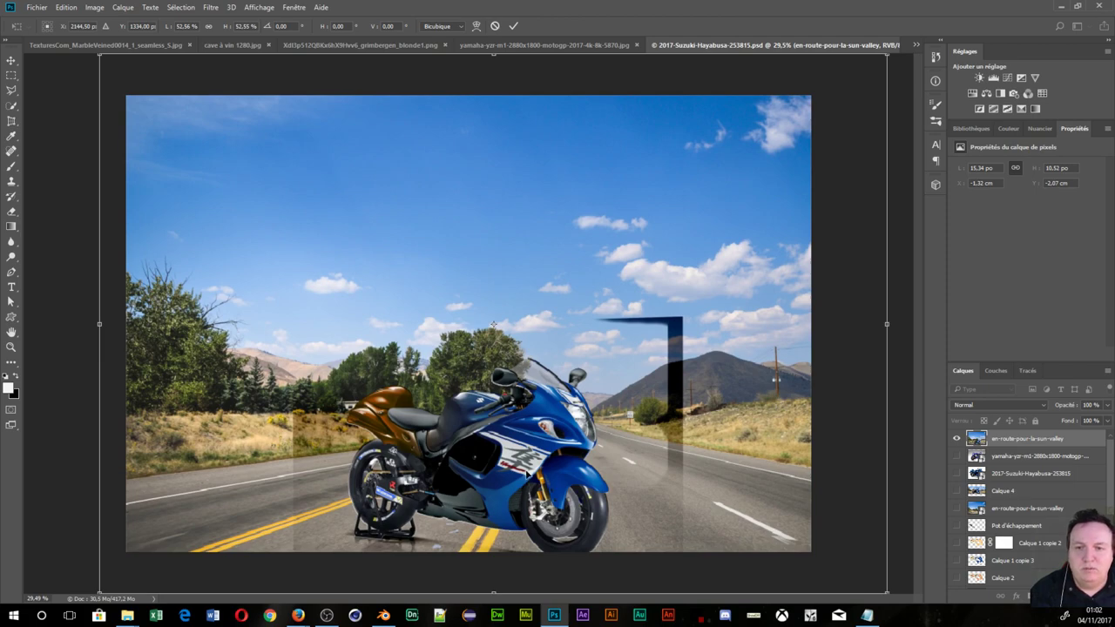
drag(505, 475, 505, 459)
scroll(505, 458, up, 3)
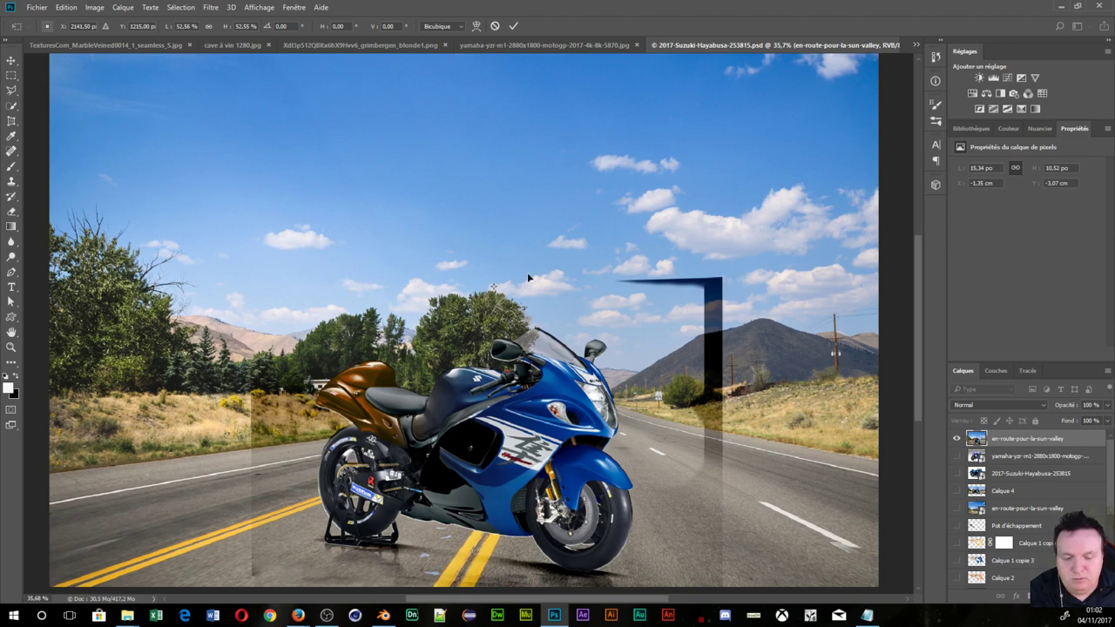
key(j)
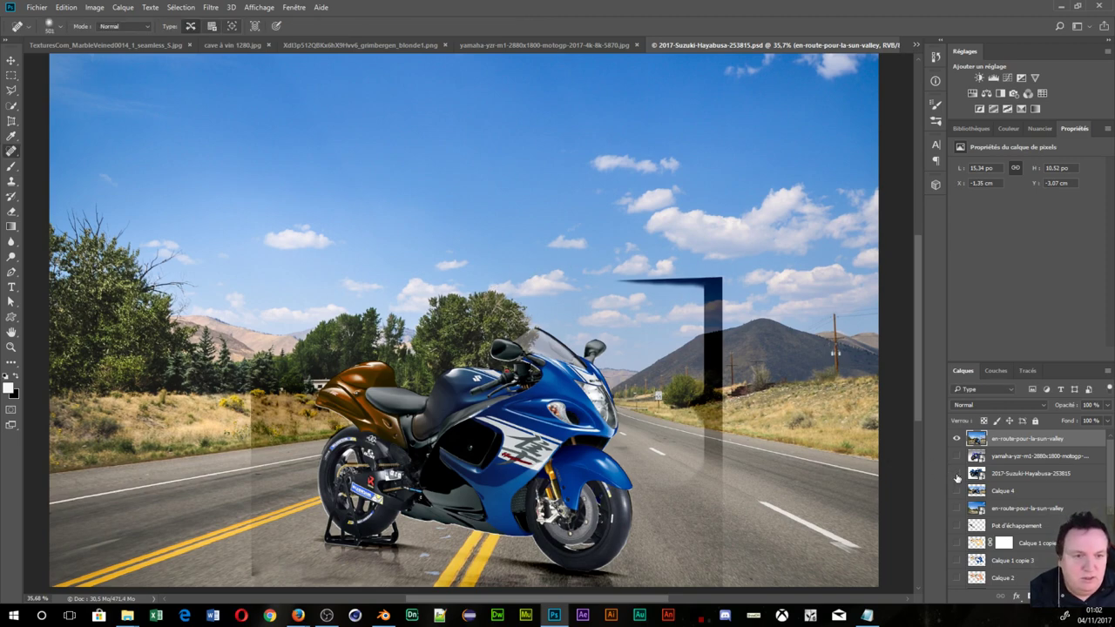
- Show Calque 4 and hide the top en-route road layer
click(956, 490)
click(956, 439)
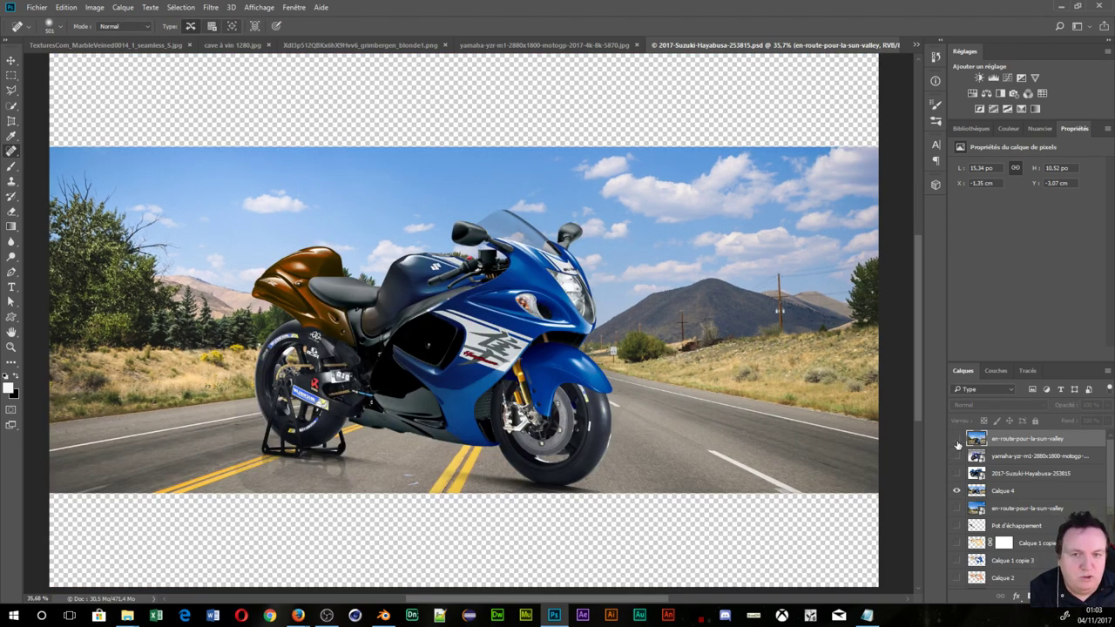
scroll(480, 318, down, 2)
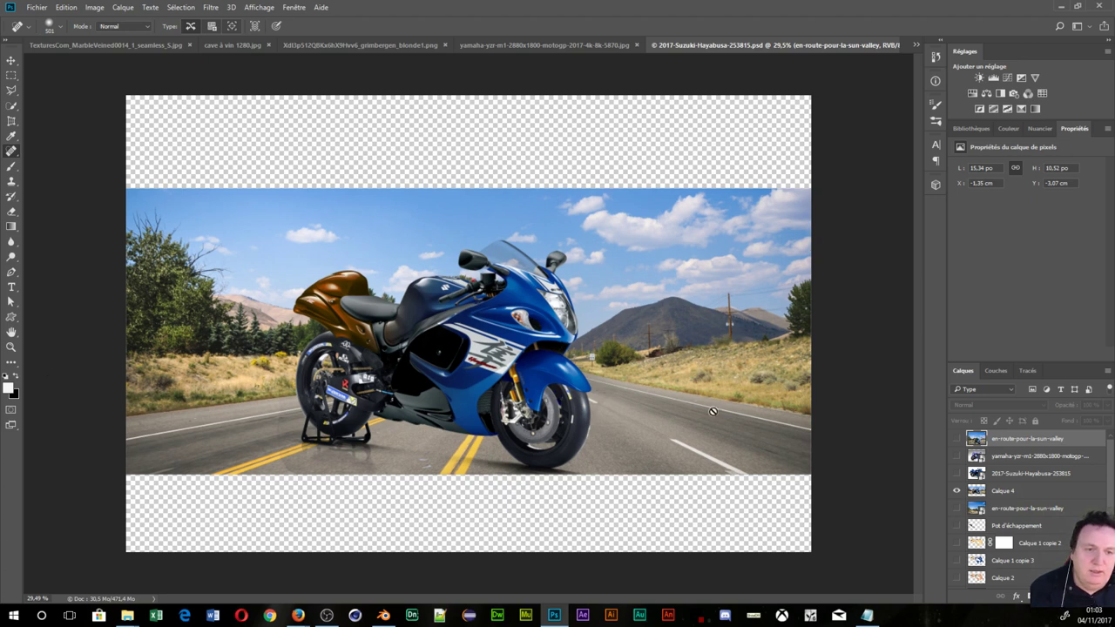
scroll(973, 475, down, 1)
scroll(973, 484, down, 5)
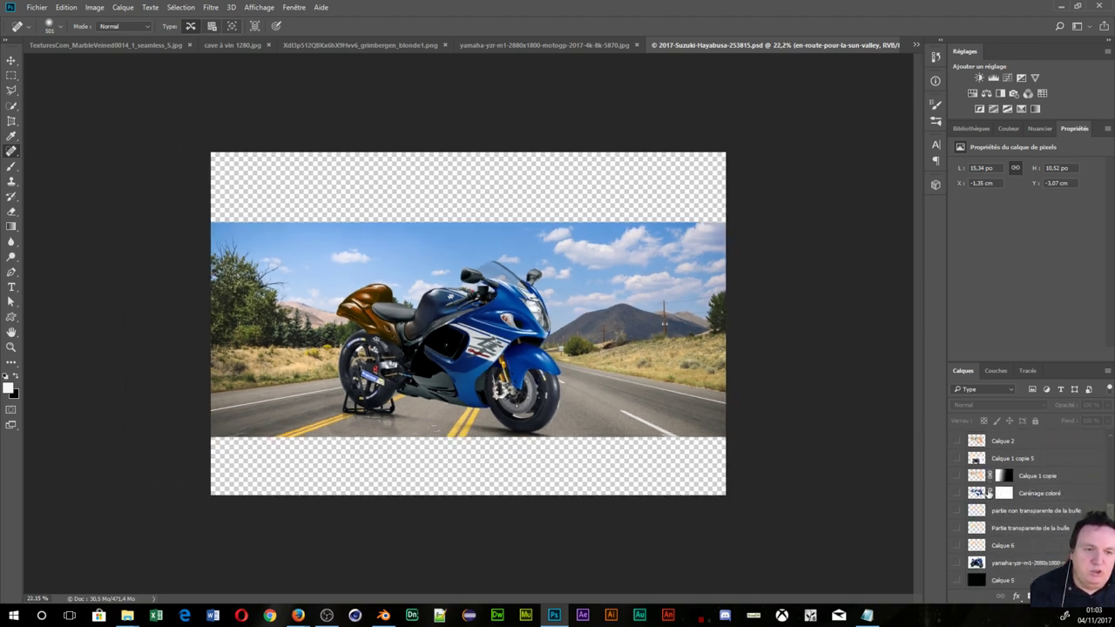
- Show the black Calque 5 behind the scene and zoom in to inspect the bike
click(957, 581)
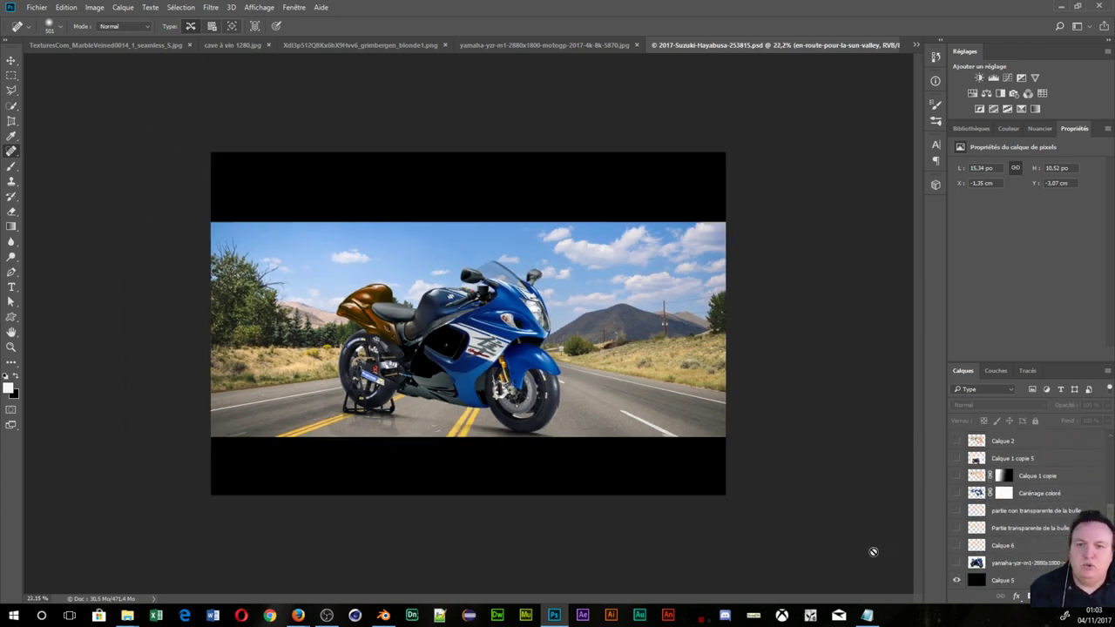
scroll(750, 545, up, 1)
scroll(659, 515, up, 1)
scroll(657, 512, up, 2)
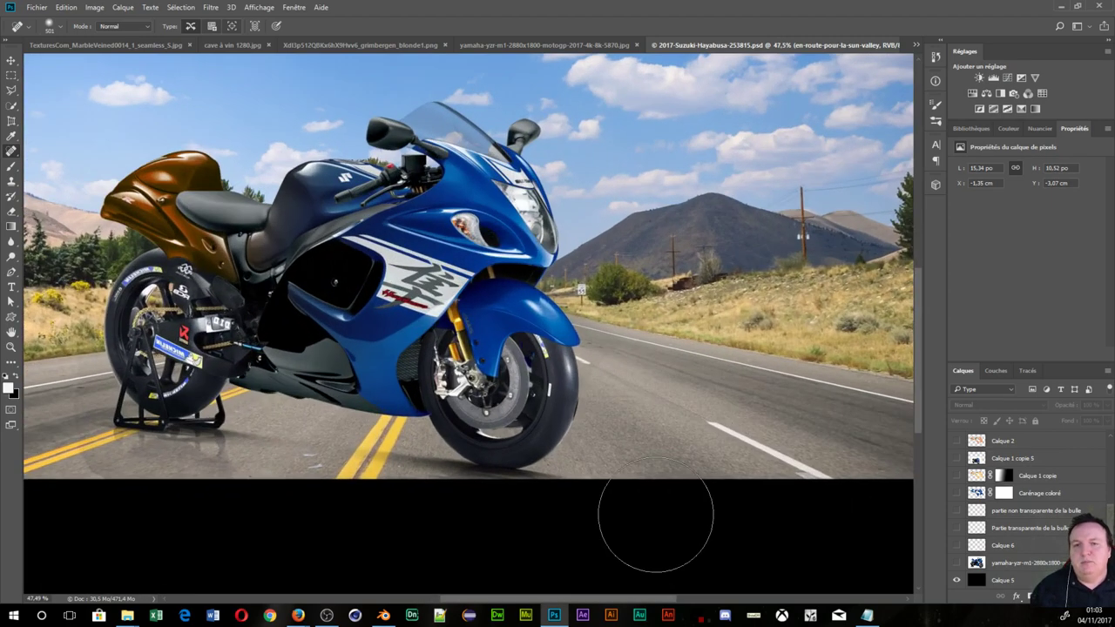
drag(549, 338, 261, 497)
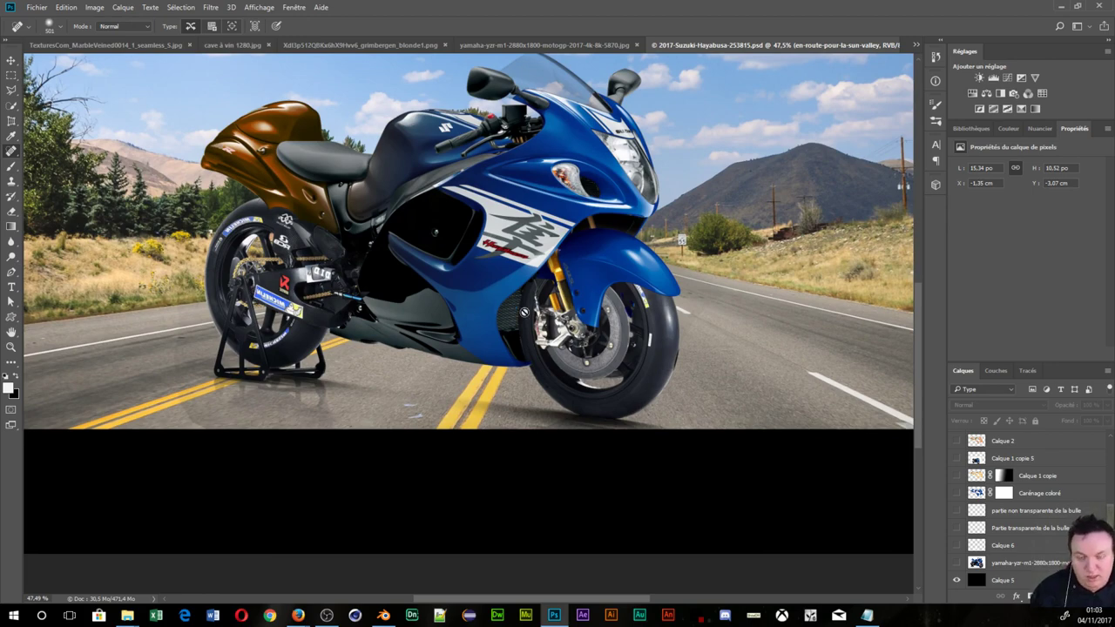
- Make the Calque 2 layer visible
scroll(419, 322, down, 3)
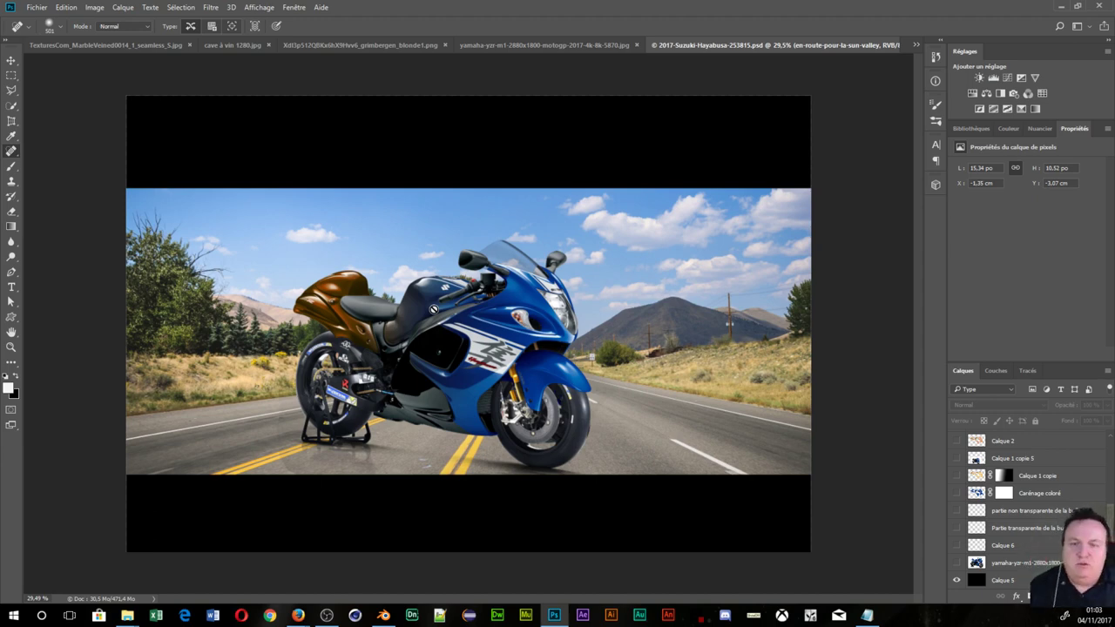
scroll(432, 308, up, 3)
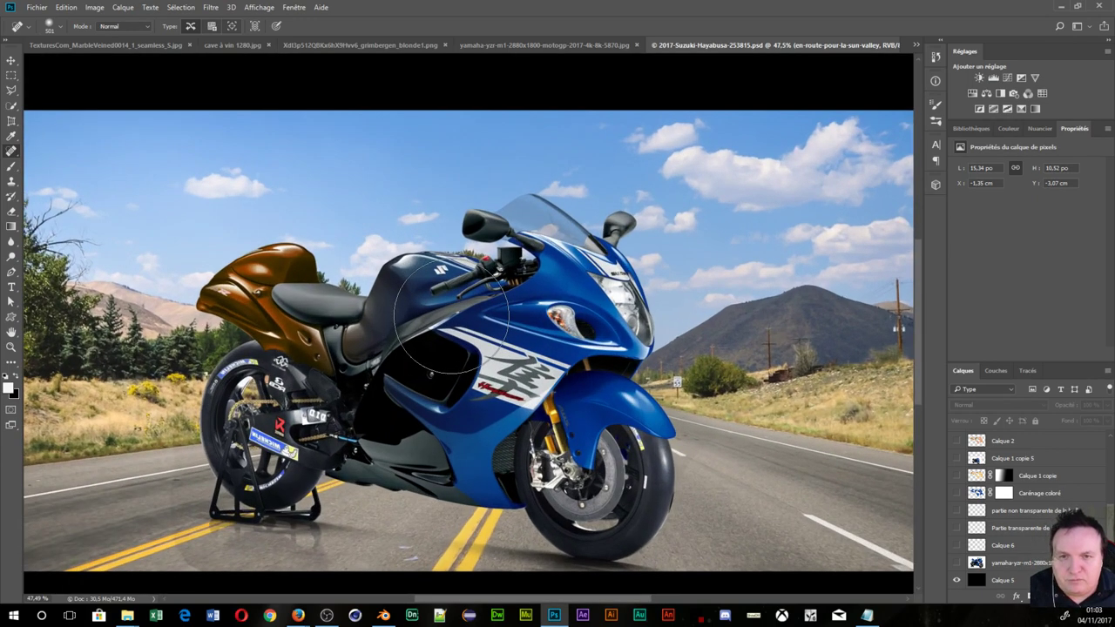
scroll(451, 318, down, 2)
scroll(451, 318, down, 1)
scroll(448, 314, up, 1)
scroll(445, 309, up, 1)
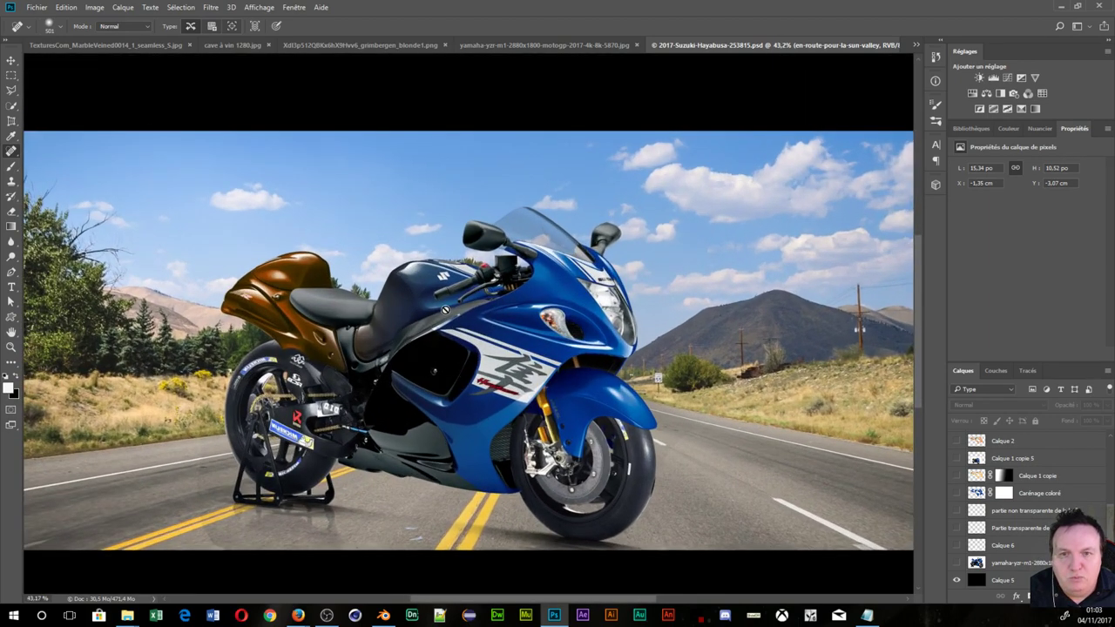
scroll(445, 309, down, 1)
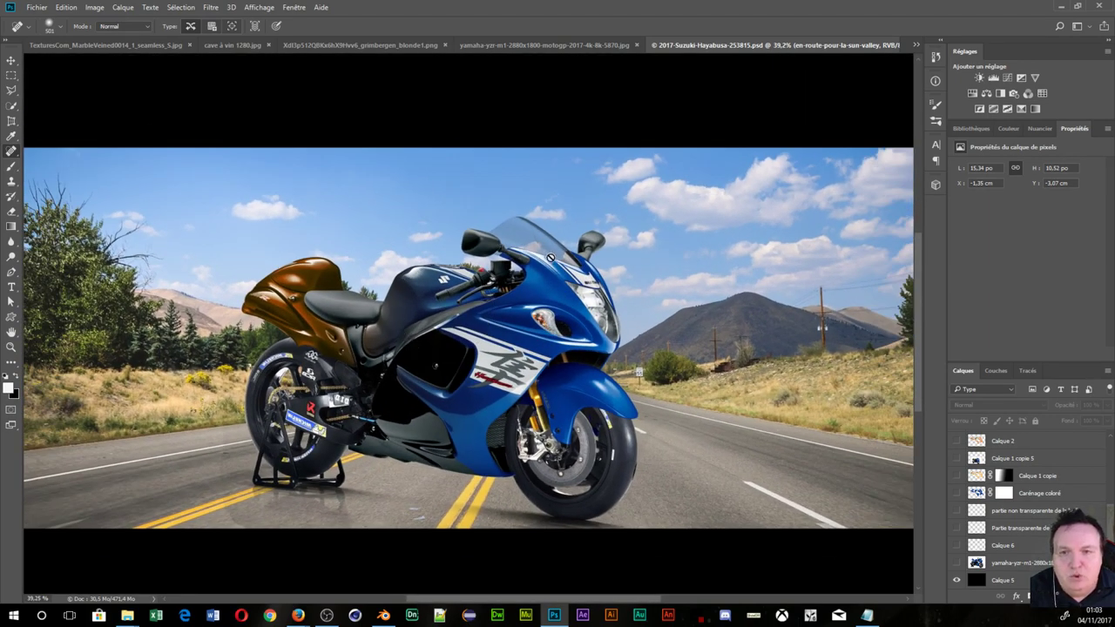
scroll(540, 249, down, 1)
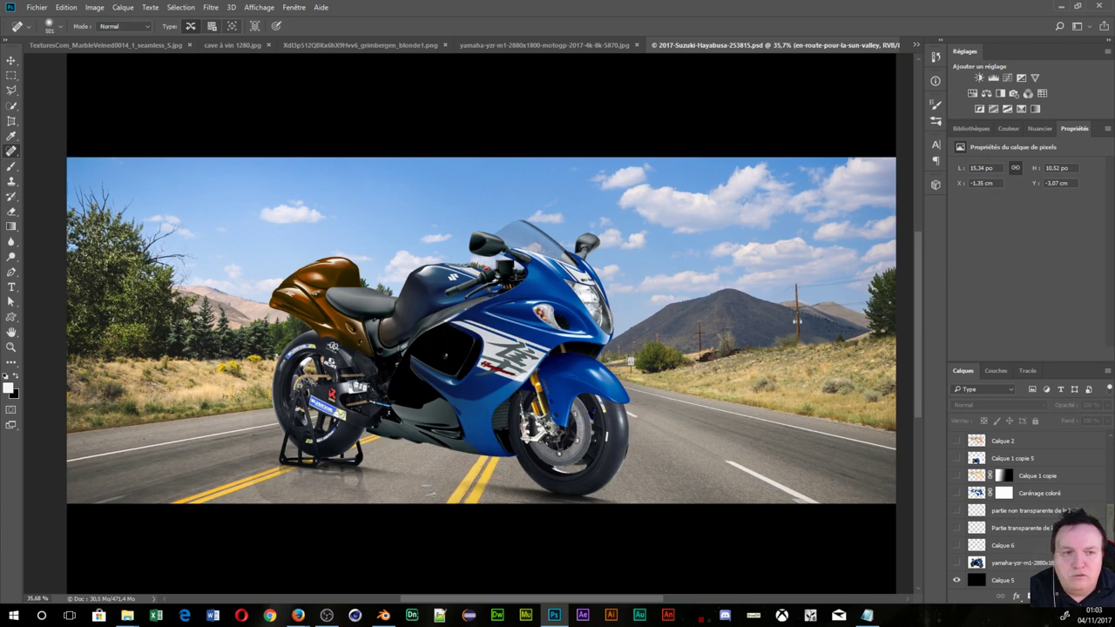
click(956, 441)
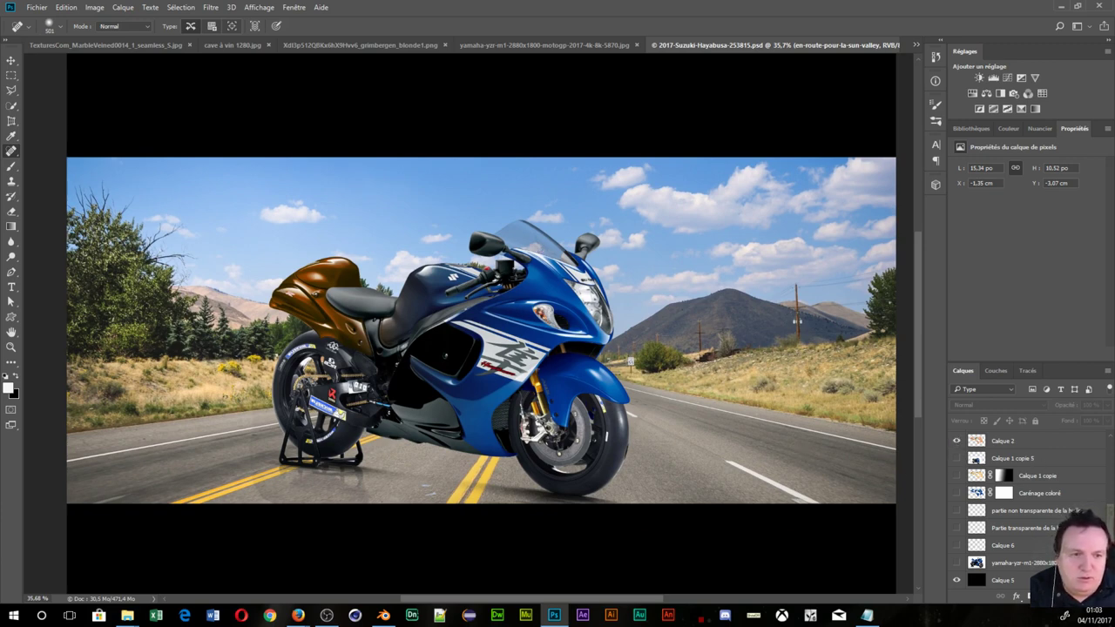
- Select the Calque 1 copie 3 layer in the Layers panel
scroll(1028, 509, up, 3)
scroll(1027, 509, up, 1)
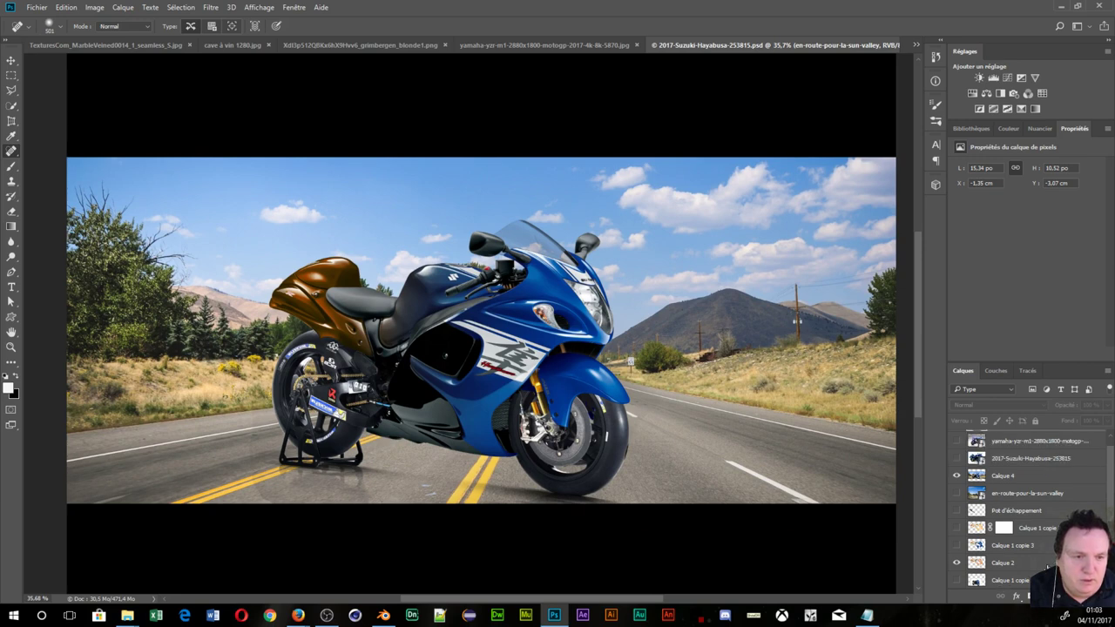
click(1031, 546)
scroll(1031, 549, down, 2)
scroll(1032, 551, down, 2)
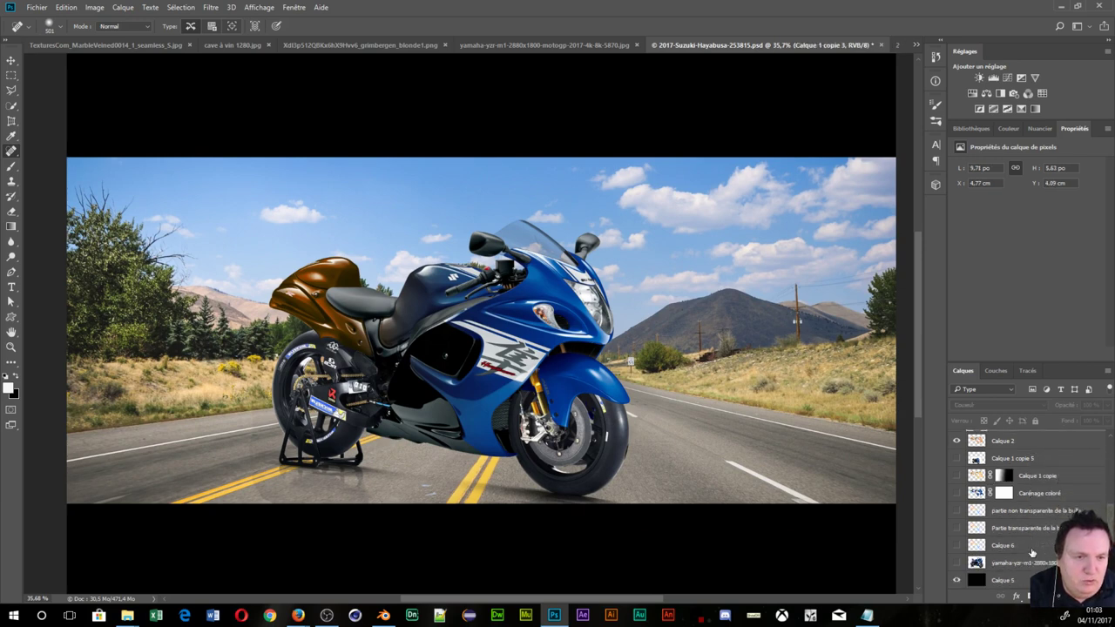
scroll(1032, 549, down, 1)
scroll(1006, 539, up, 3)
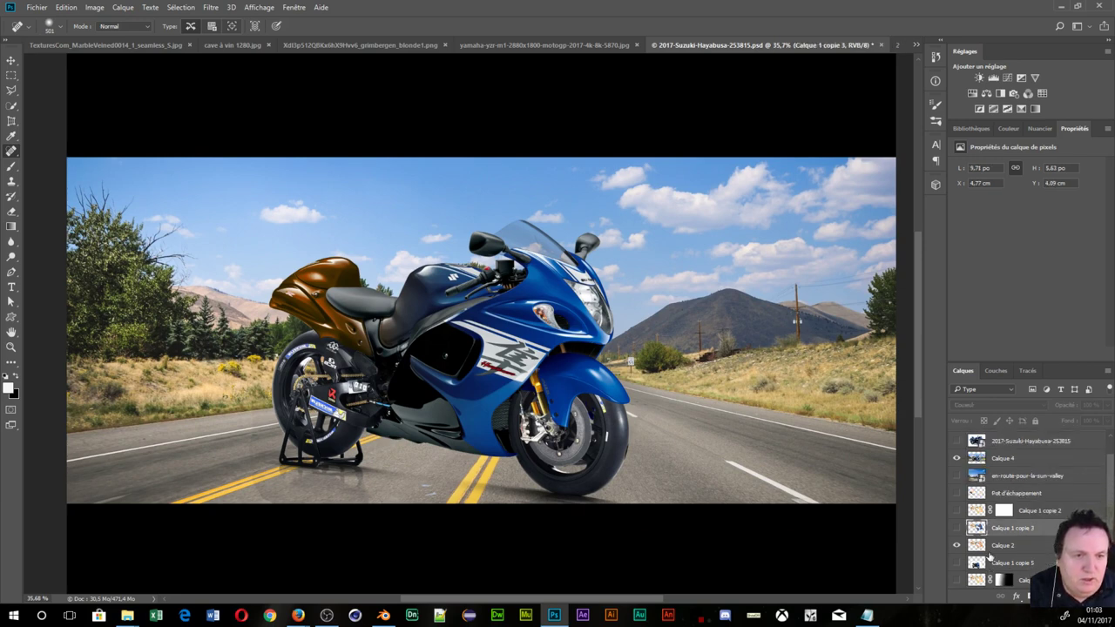
scroll(1002, 531, up, 2)
scroll(984, 503, down, 2)
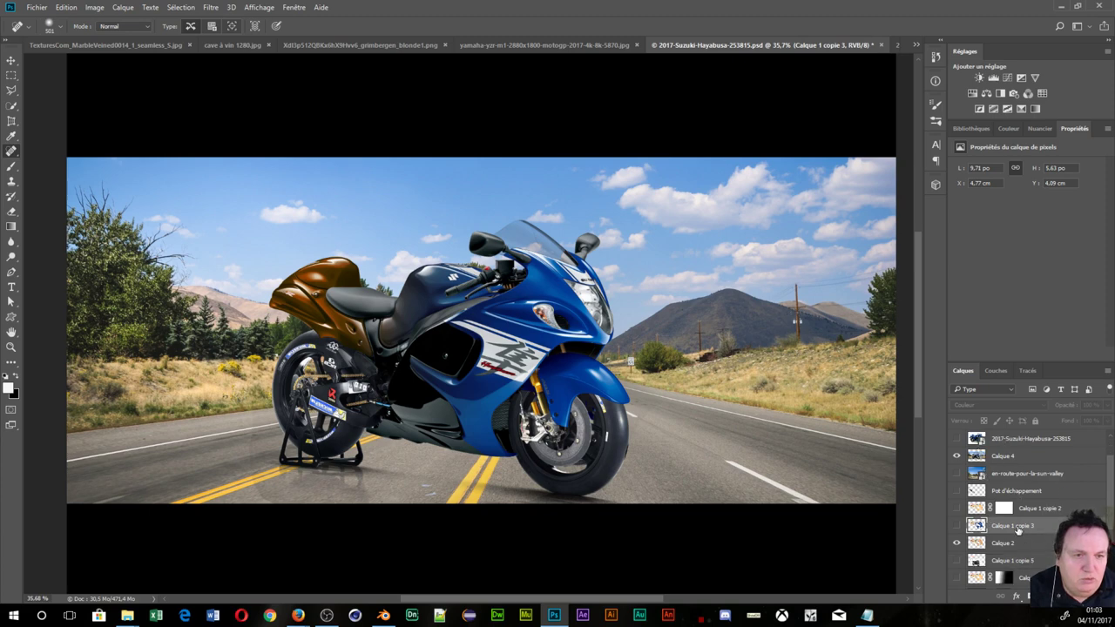
scroll(1001, 519, down, 1)
scroll(1017, 531, down, 2)
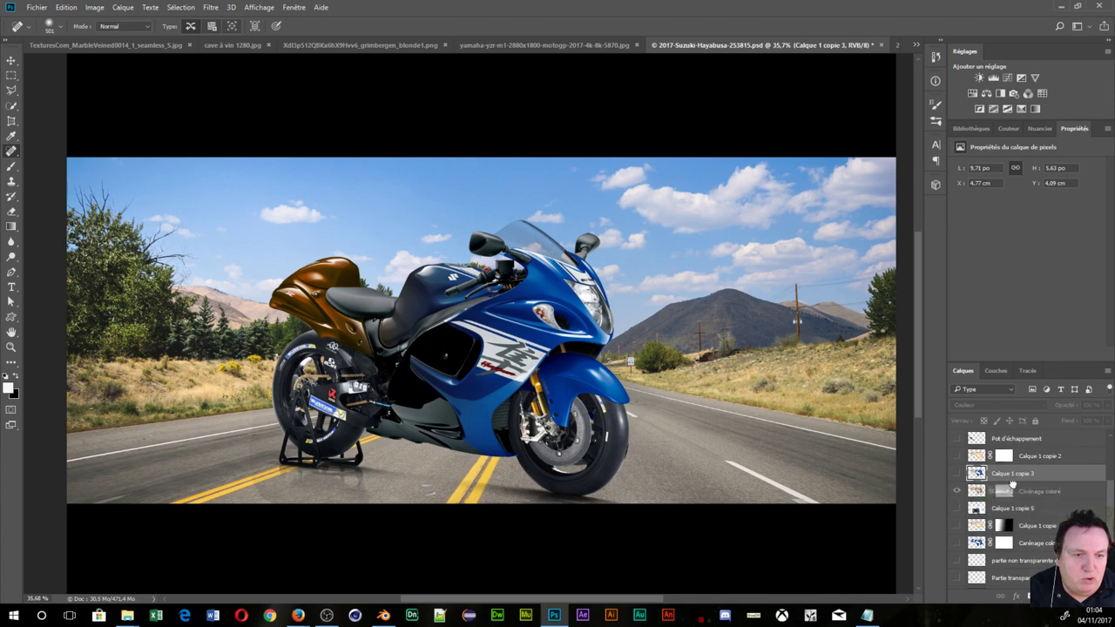
- Move Carénage coloré next to Calque 4, make it visible, and start Free Transform
drag(1034, 544, 1034, 447)
scroll(1036, 541, up, 2)
drag(1036, 542, 1033, 491)
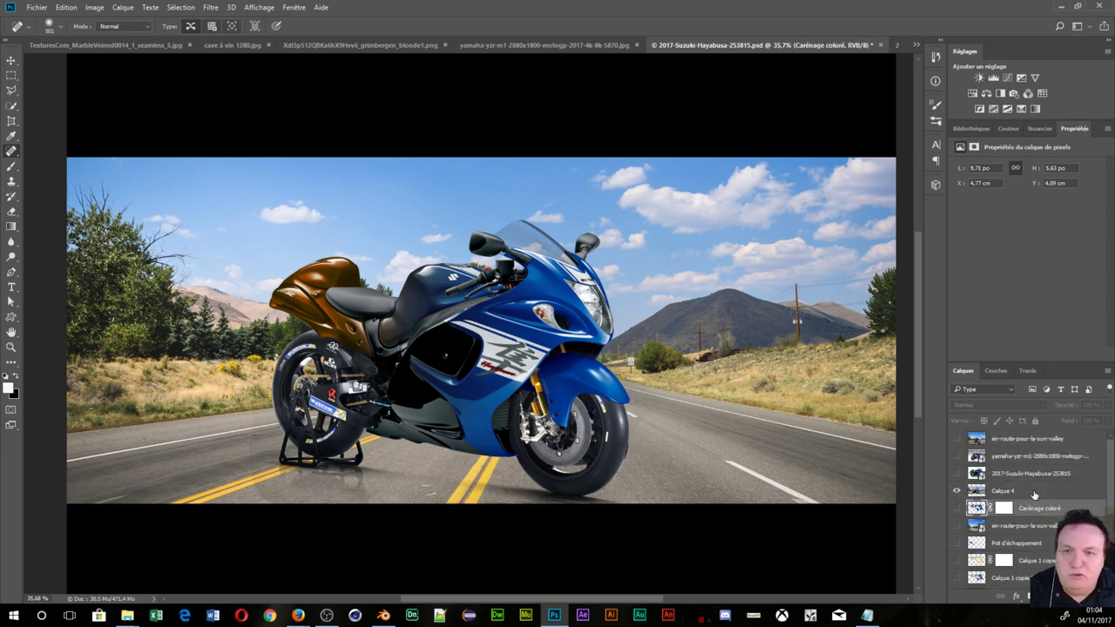
mouse_move(1032, 491)
mouse_down()
mouse_move(1034, 502)
mouse_move(1035, 489)
mouse_up()
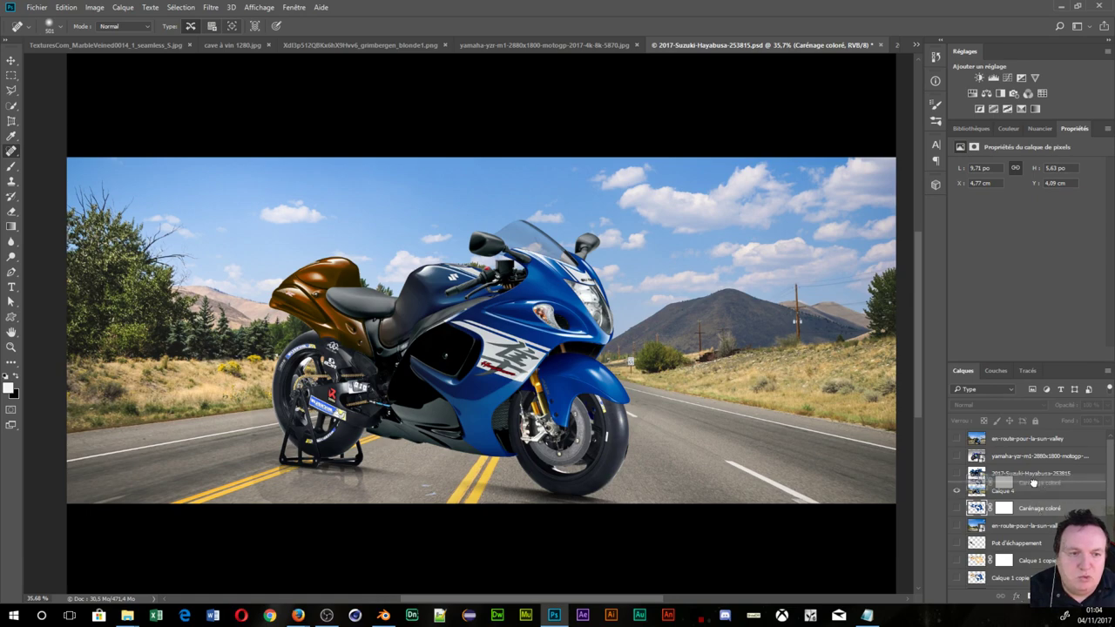
click(956, 491)
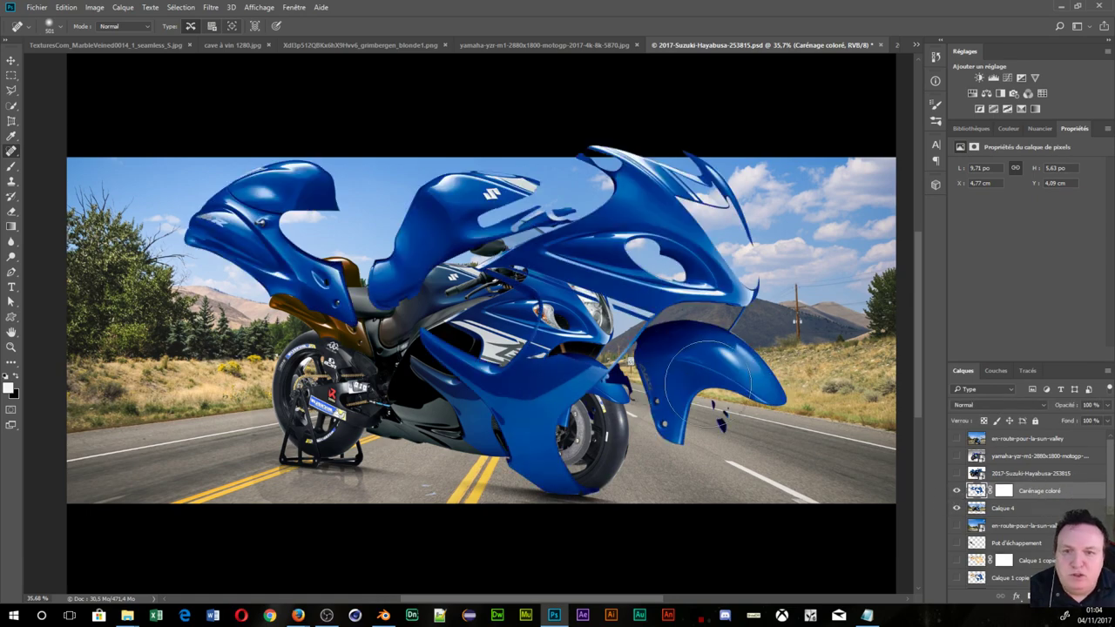
scroll(723, 305, down, 1)
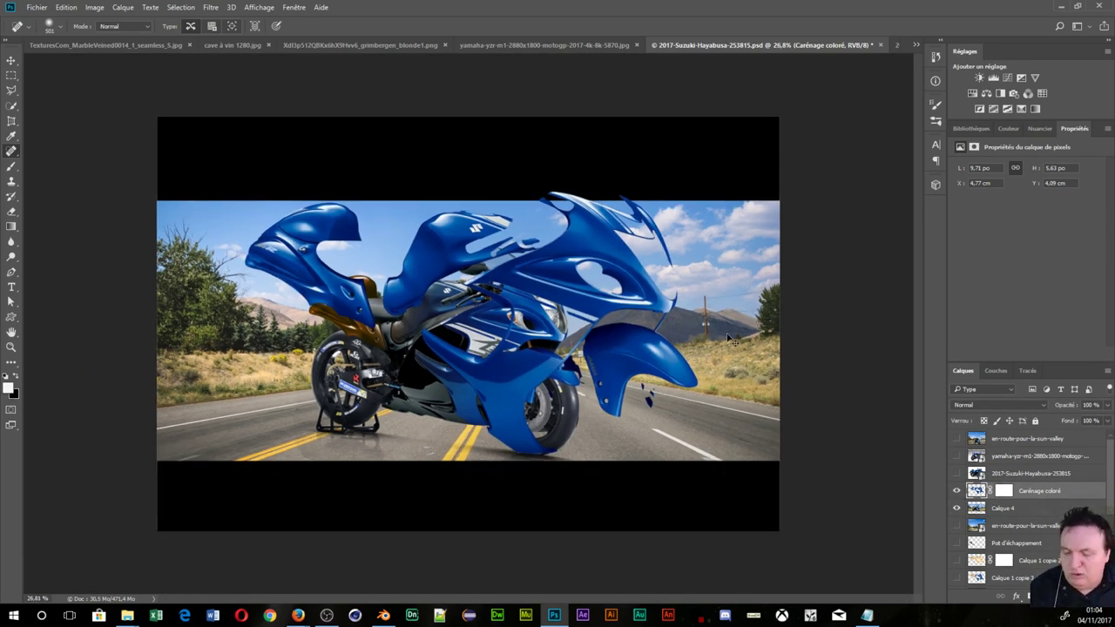
key(ctrl+t)
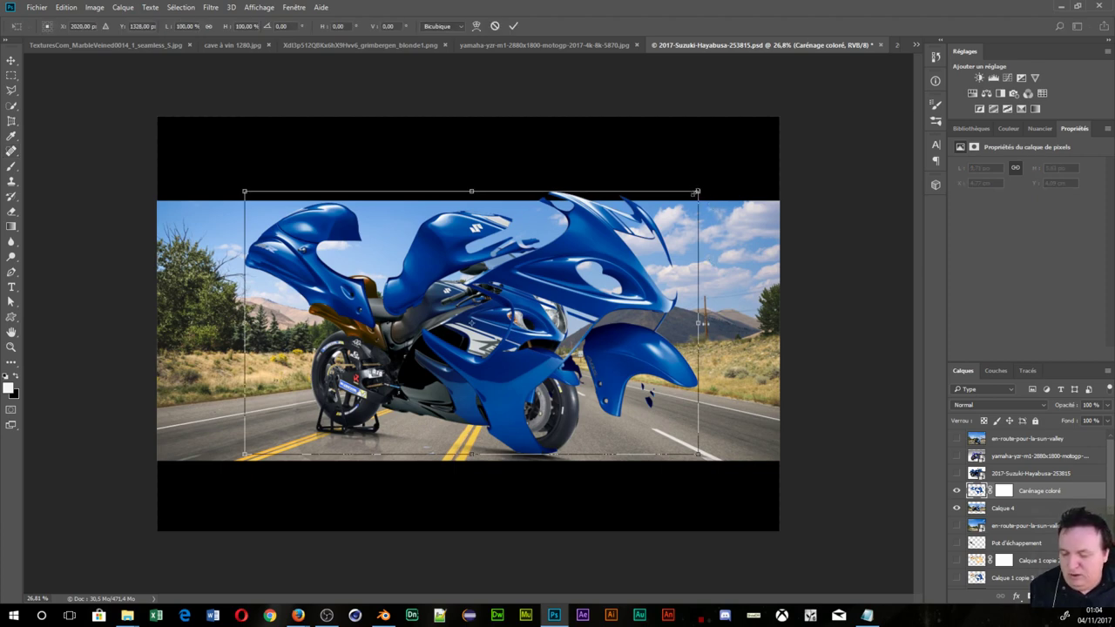
- Scale the blue fairing down and drag it over the motorcycle
drag(695, 195, 581, 219)
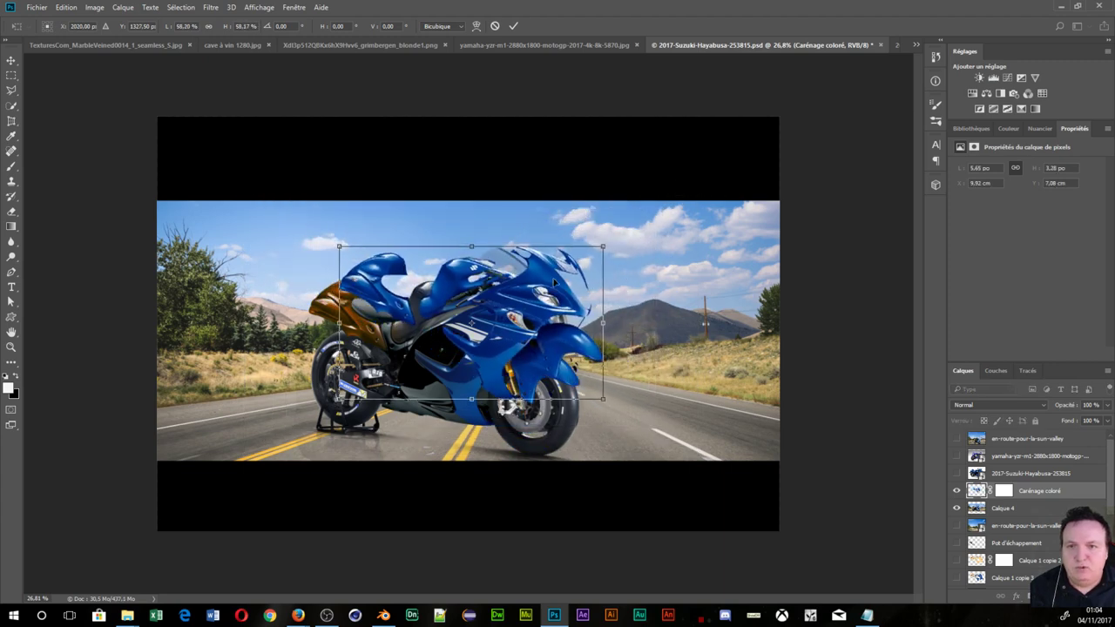
drag(471, 324, 441, 347)
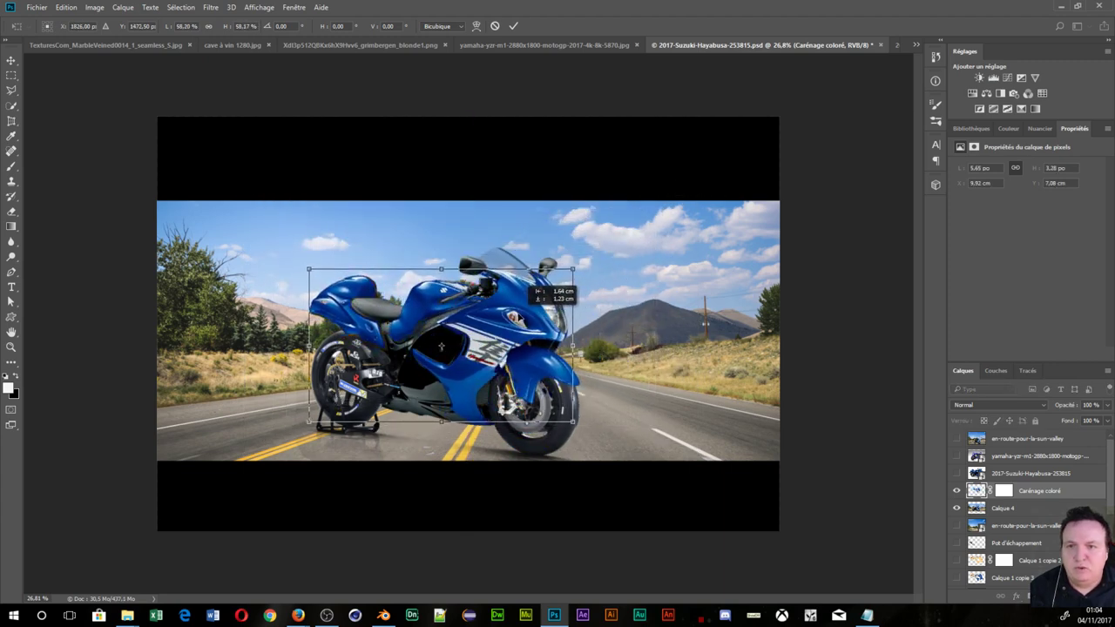
scroll(523, 319, up, 5)
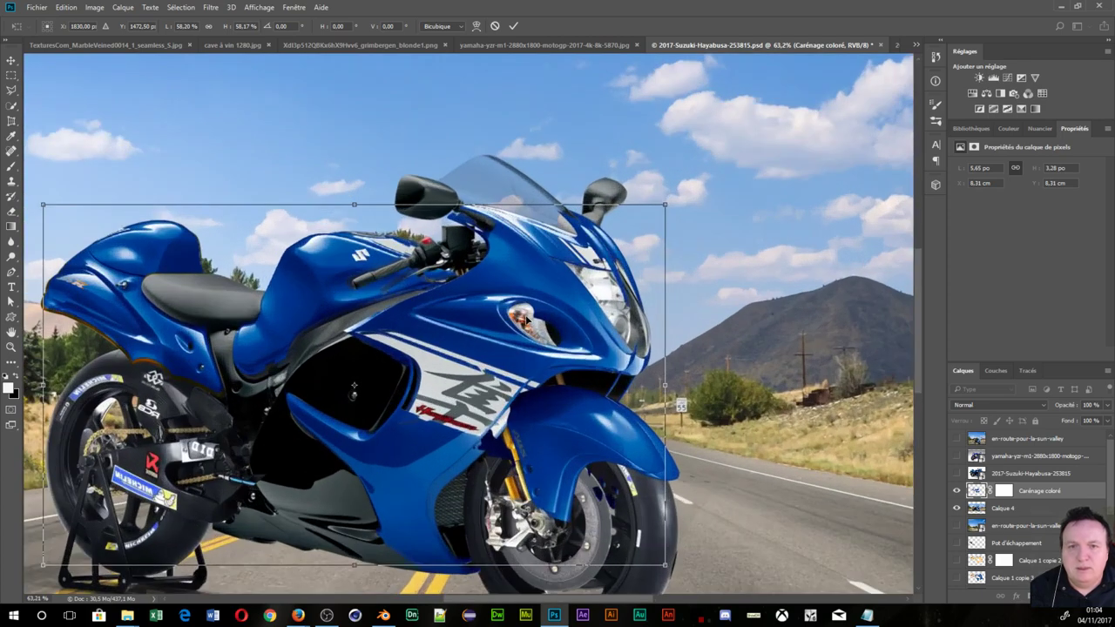
scroll(526, 321, up, 2)
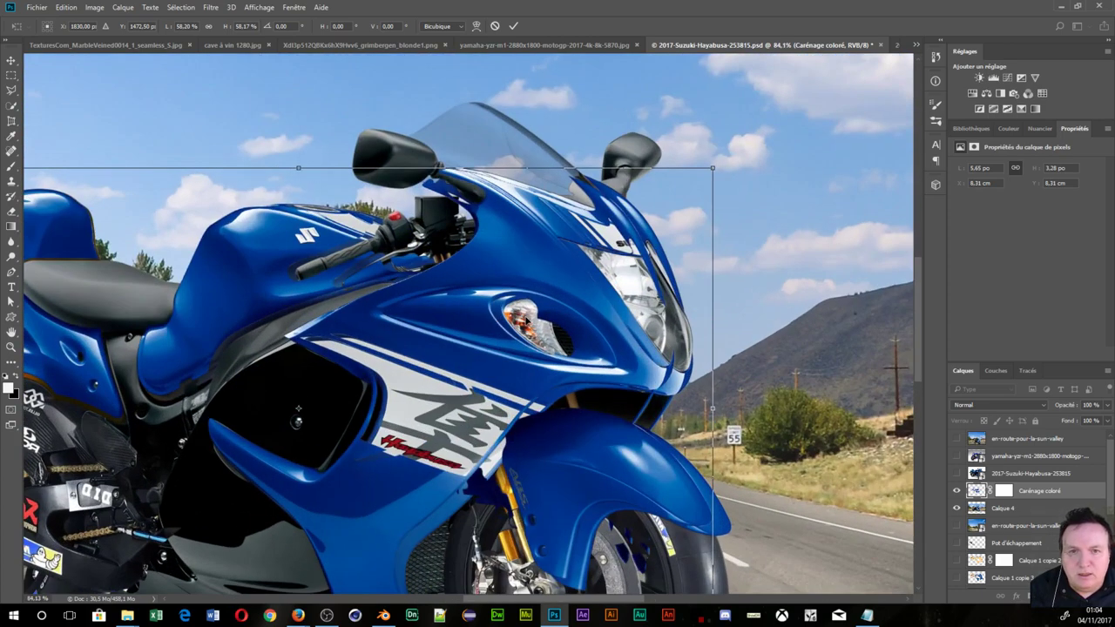
scroll(526, 321, up, 1)
scroll(526, 321, up, 1)
scroll(526, 321, up, 1)
scroll(526, 321, up, 1)
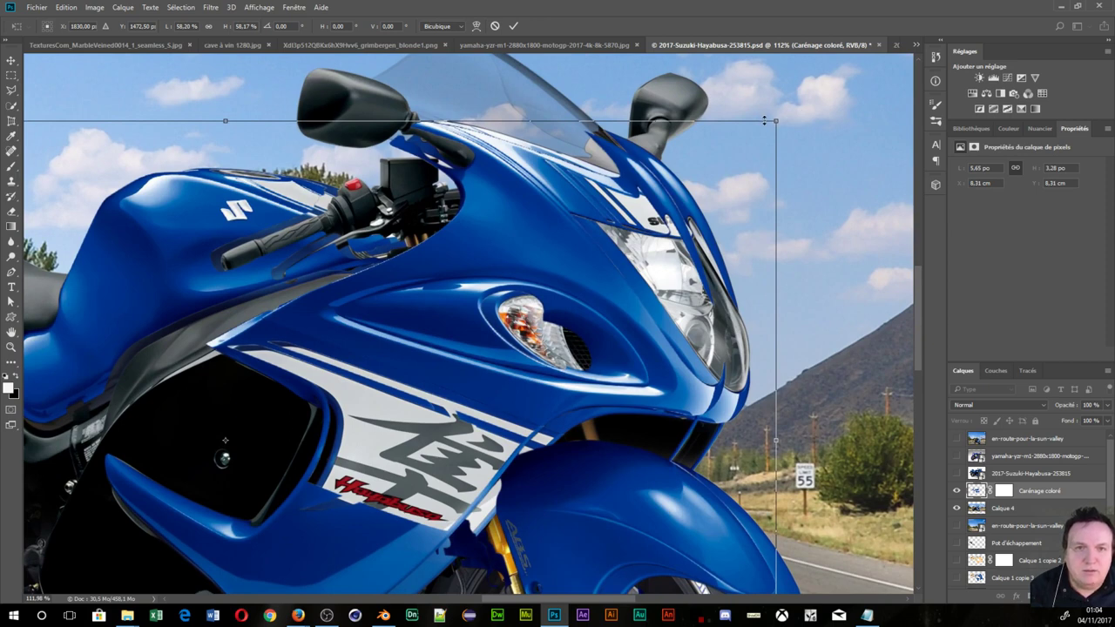
- Fine-tune the fairing to about 58.96% and nudge it down and right into alignment
drag(776, 121, 789, 111)
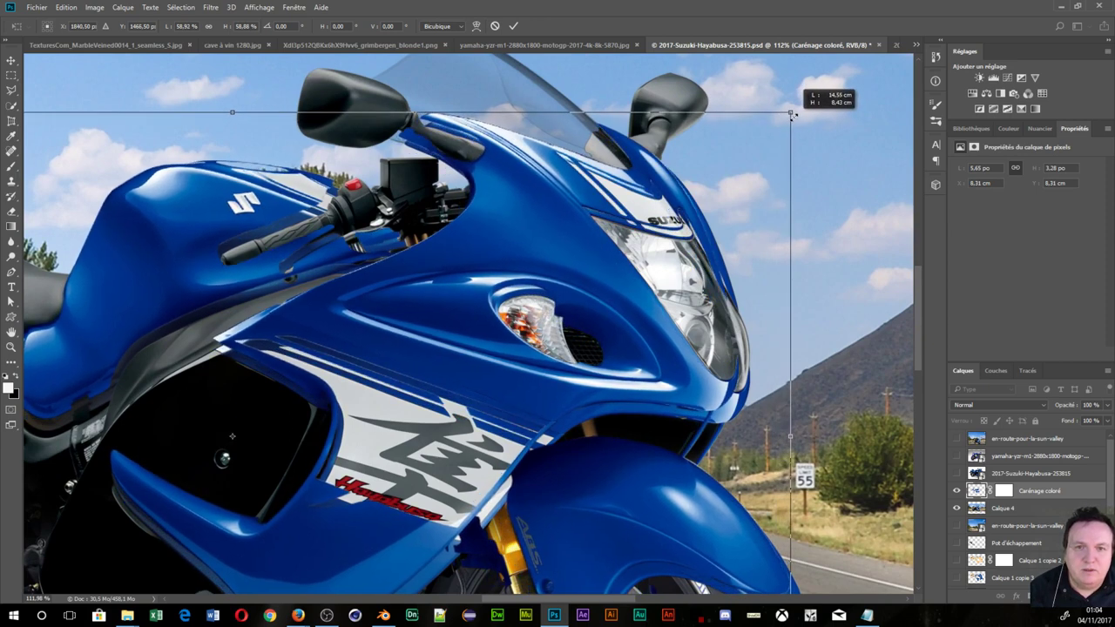
key(Down)
key(Down)
key(Down)
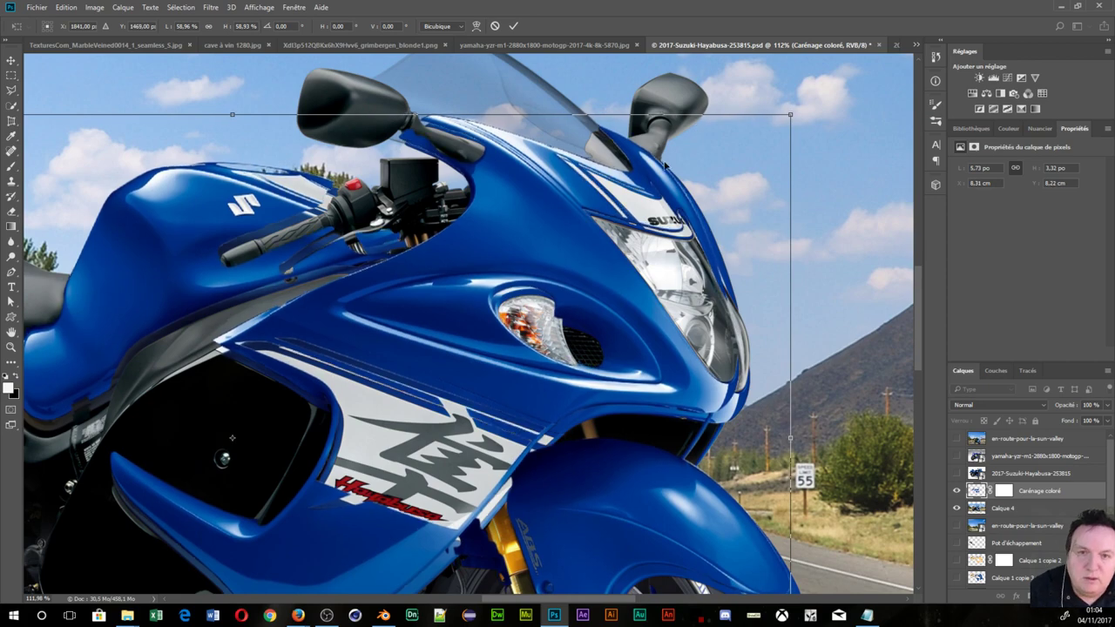
key(Down)
key(Down)
key(Down)
key(Right)
key(Right)
key(Right)
key(Right)
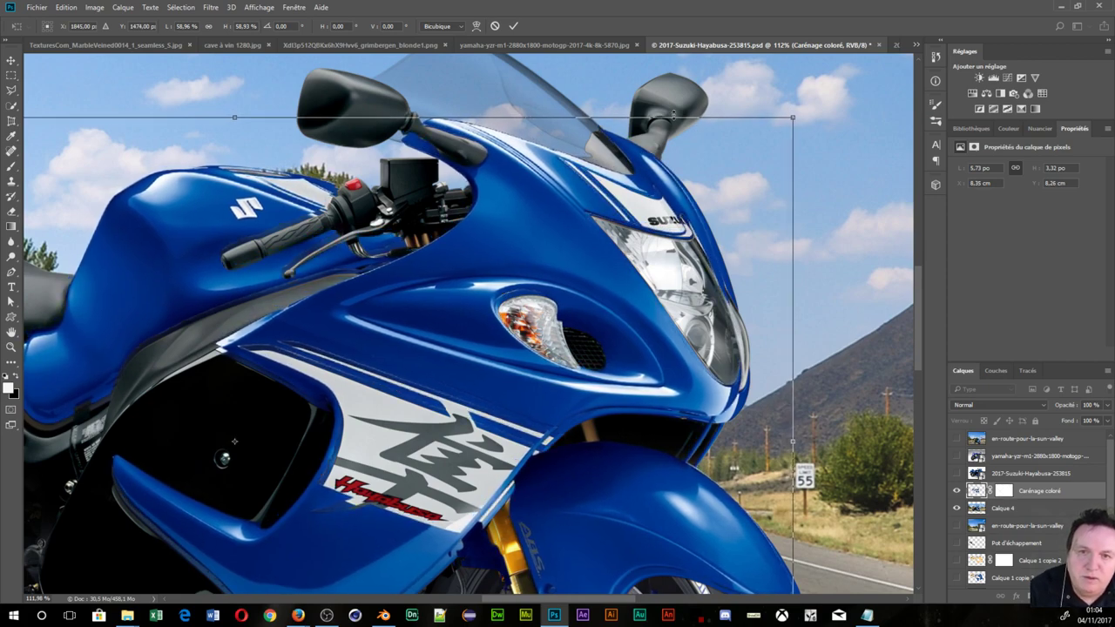
key(Right)
key(Down)
key(Right)
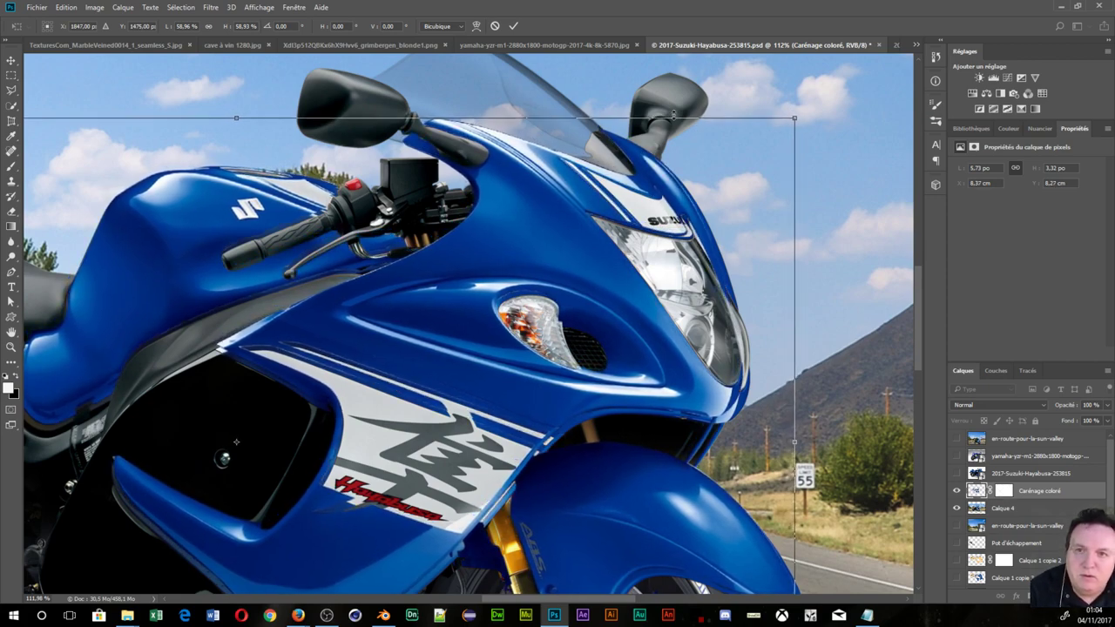
scroll(575, 224, down, 2)
scroll(576, 224, down, 1)
scroll(576, 224, down, 1)
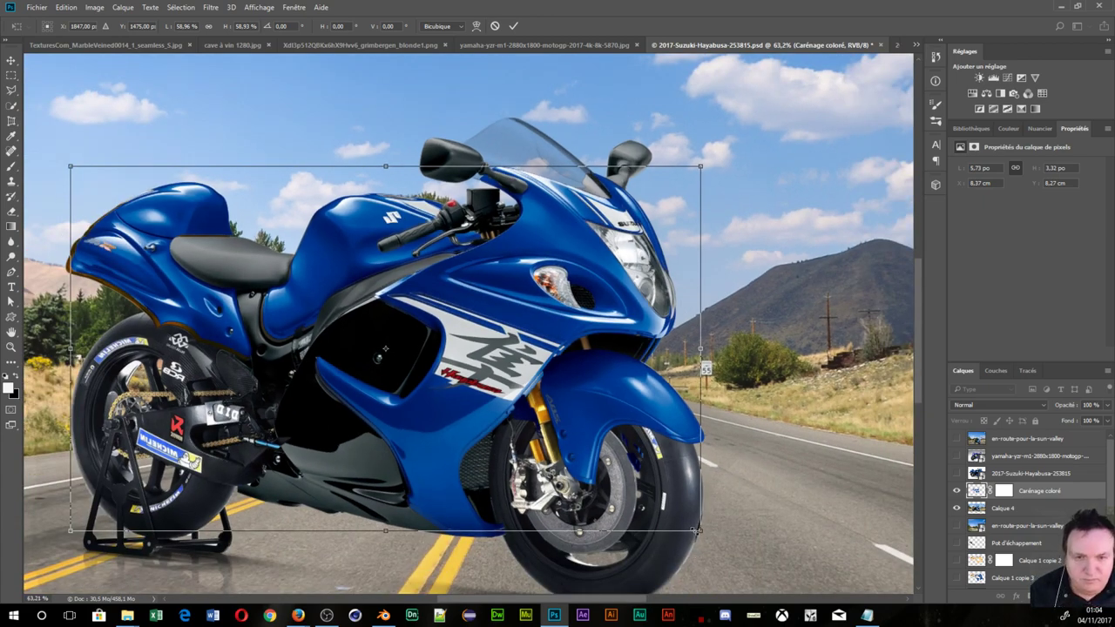
- Enlarge the blue fairing slightly and nudge it a few pixels into place over the bike
drag(701, 529, 704, 532)
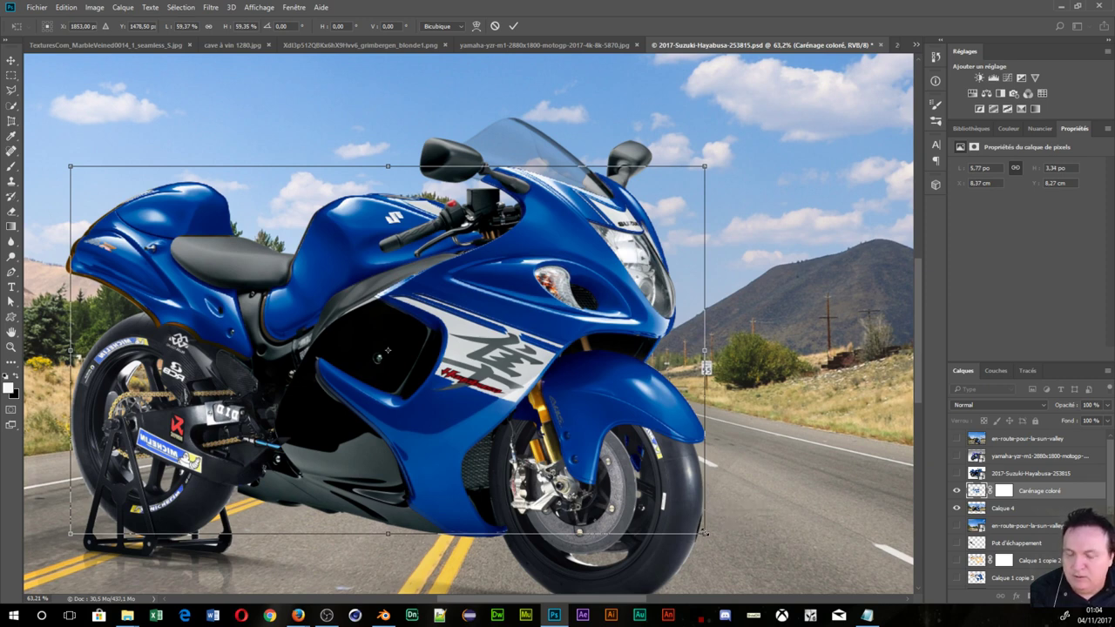
key(Left)
key(Left)
key(Left)
key(Left)
key(Left)
key(Left)
key(Left)
key(Left)
key(Left)
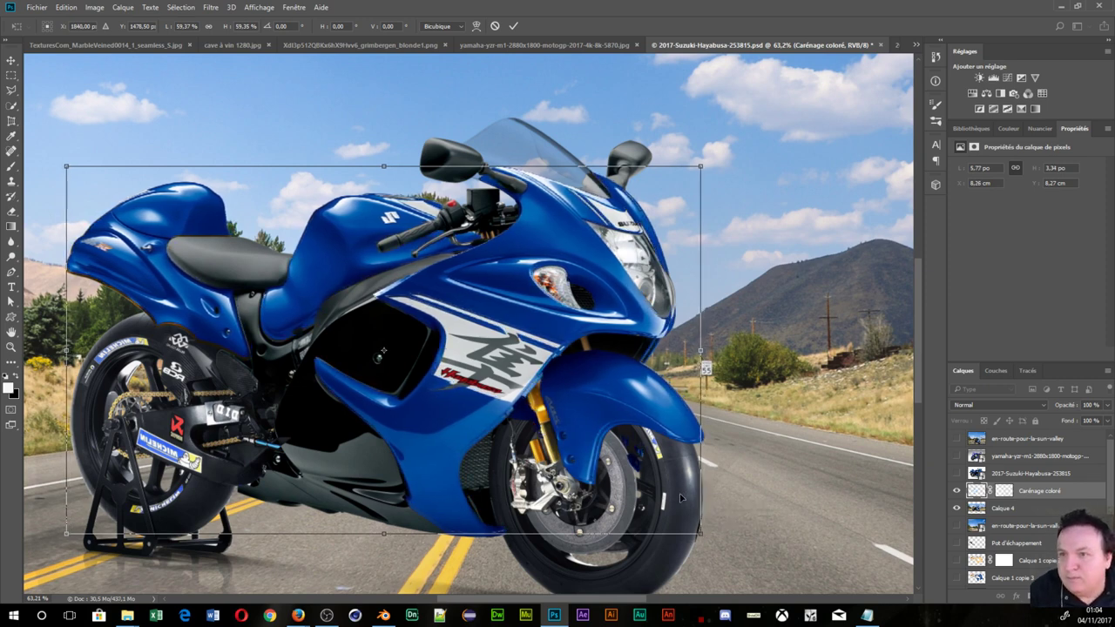
key(Left)
key(Left)
key(Down)
key(Down)
key(Down)
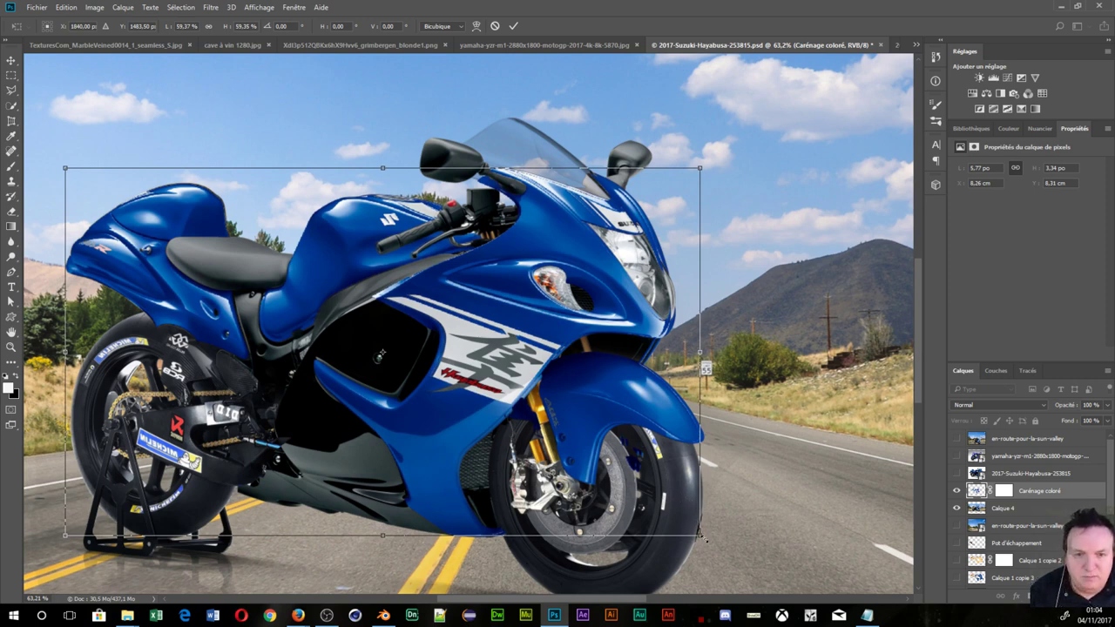
drag(702, 538, 706, 542)
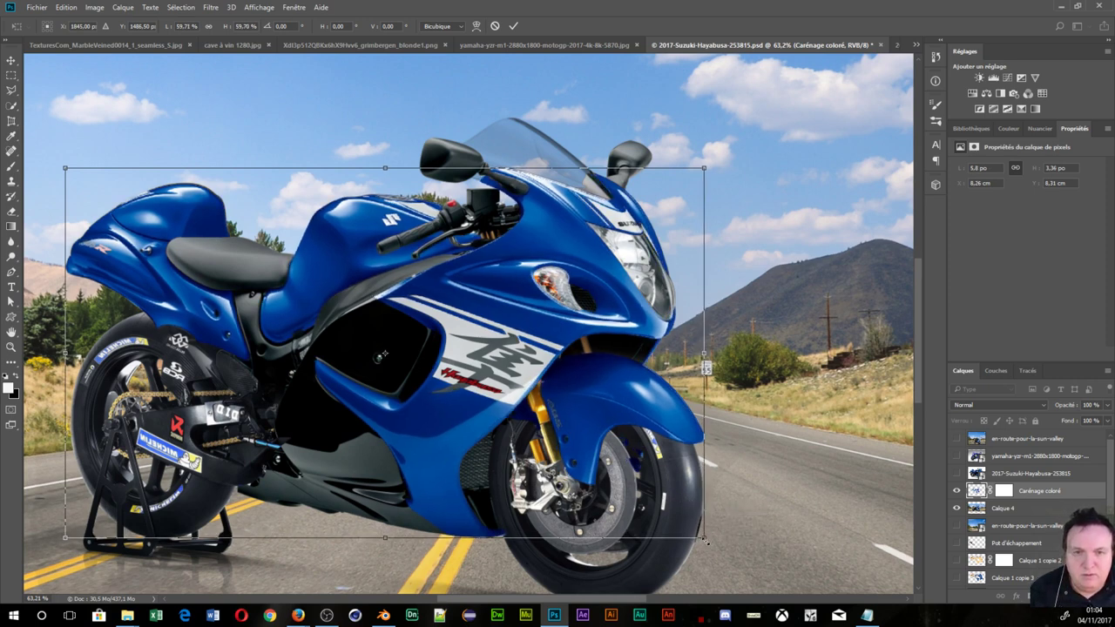
key(Up)
key(Up)
key(Up)
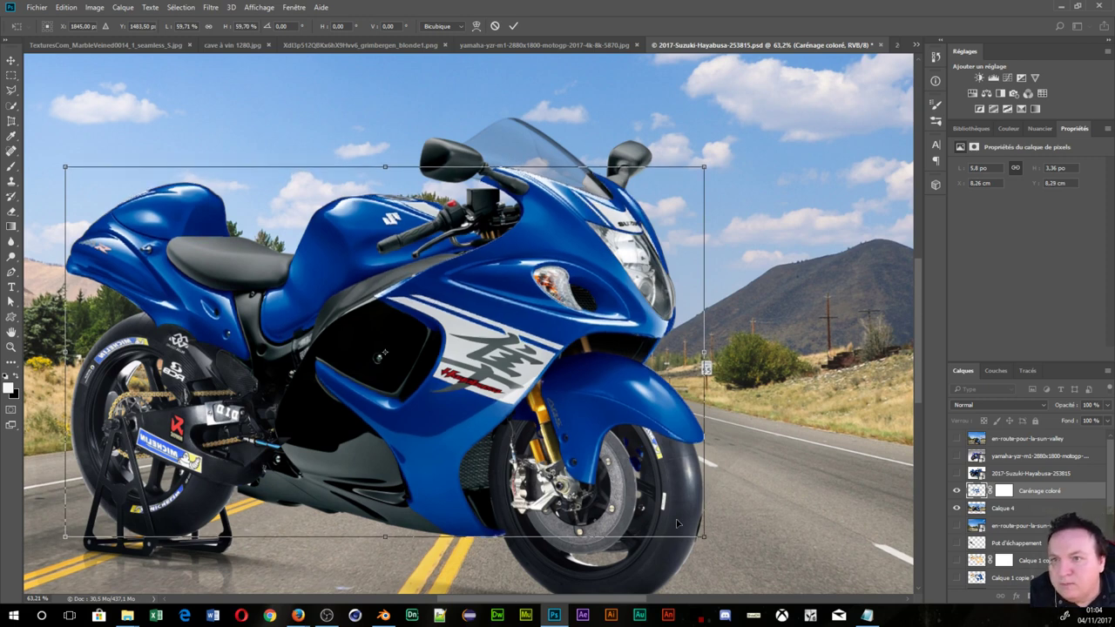
key(Right)
key(Right)
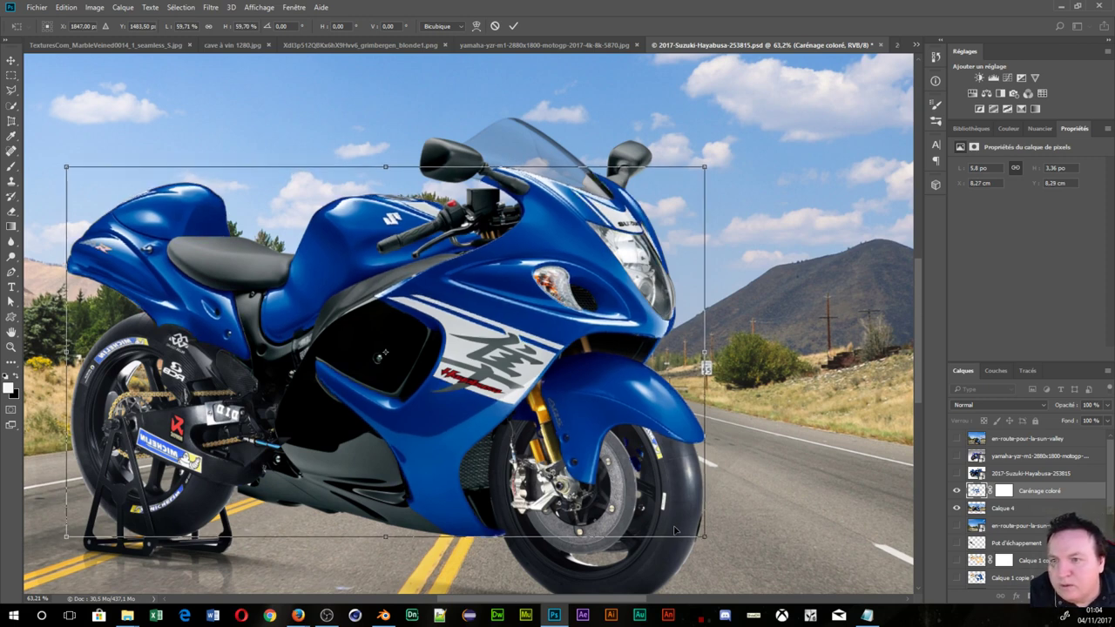
key(Down)
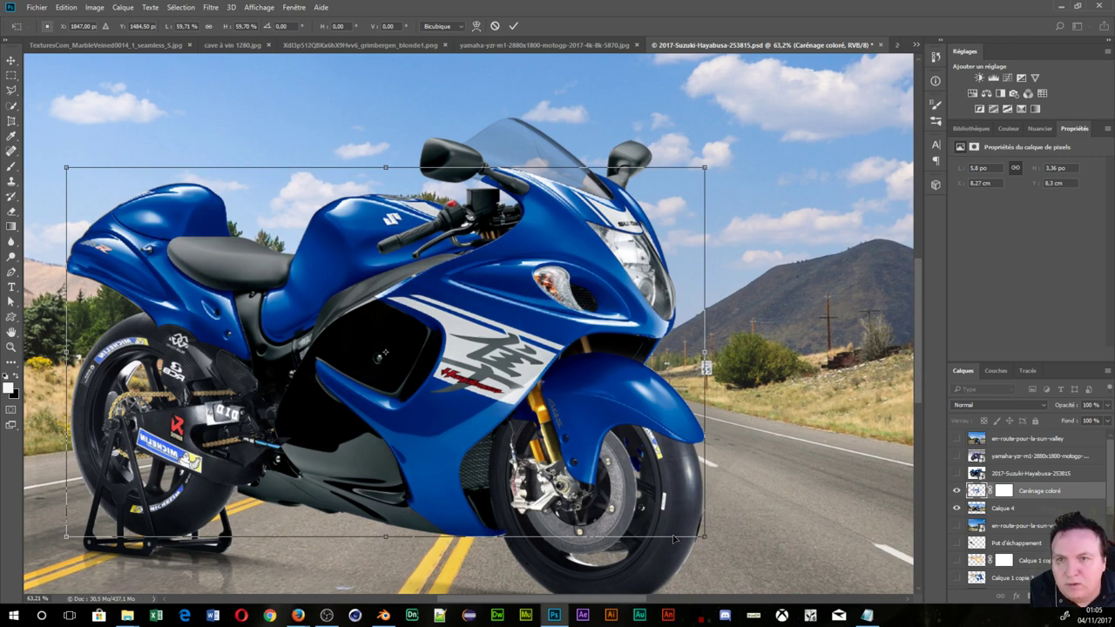
- Check the tail edge, shrink the fairing slightly there, and drag the whole layer upward
scroll(683, 303, up, 3)
scroll(684, 303, up, 2)
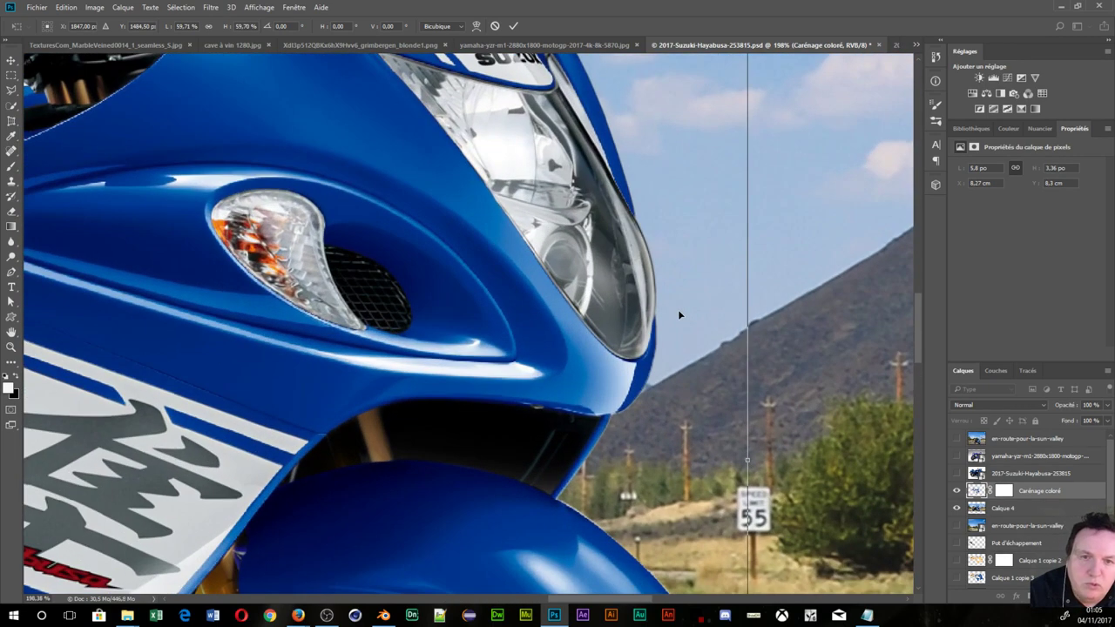
scroll(680, 315, down, 2)
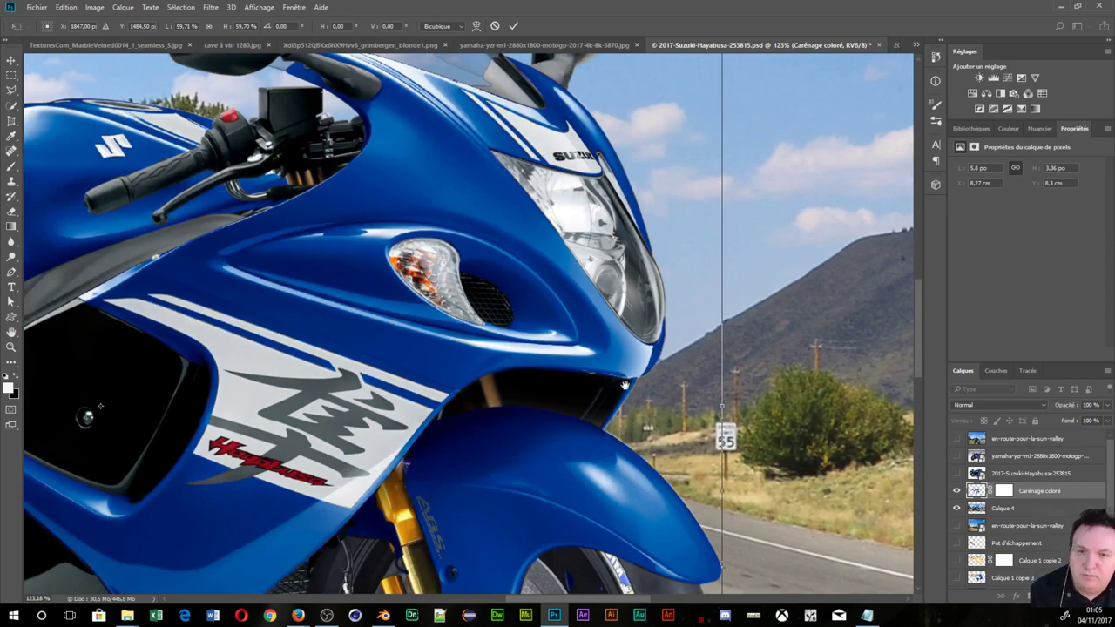
drag(625, 384, 834, 532)
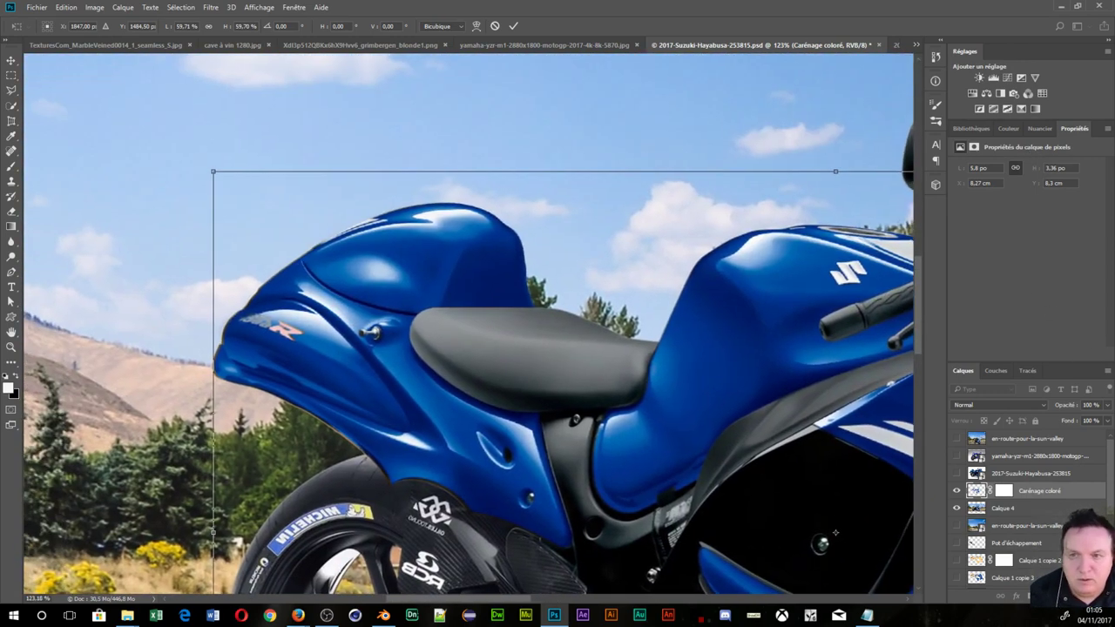
drag(576, 372, 560, 352)
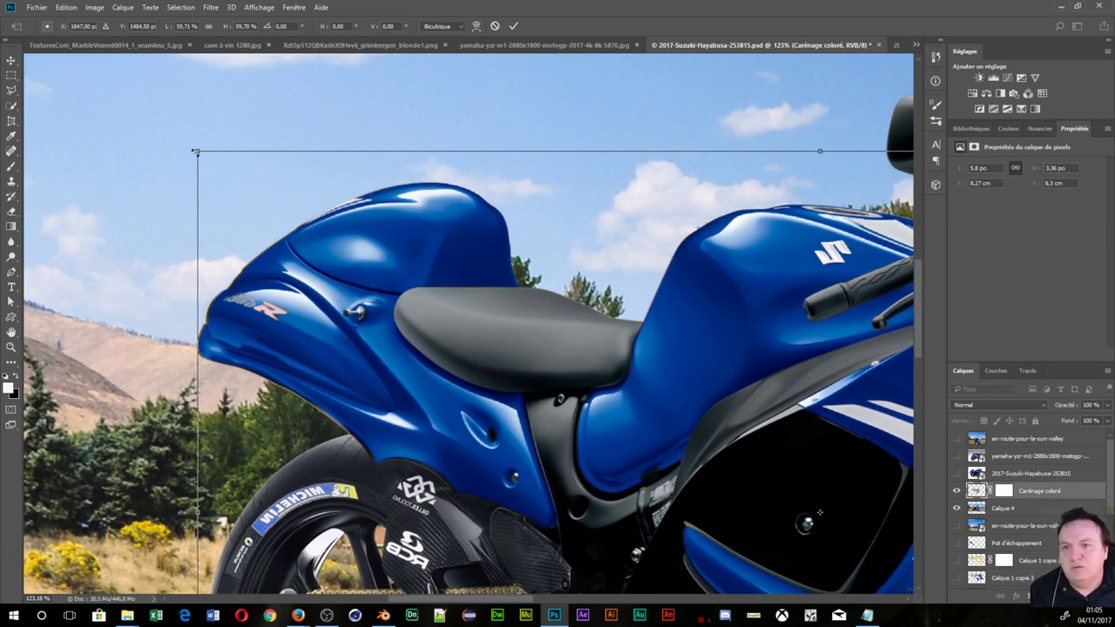
drag(195, 151, 194, 151)
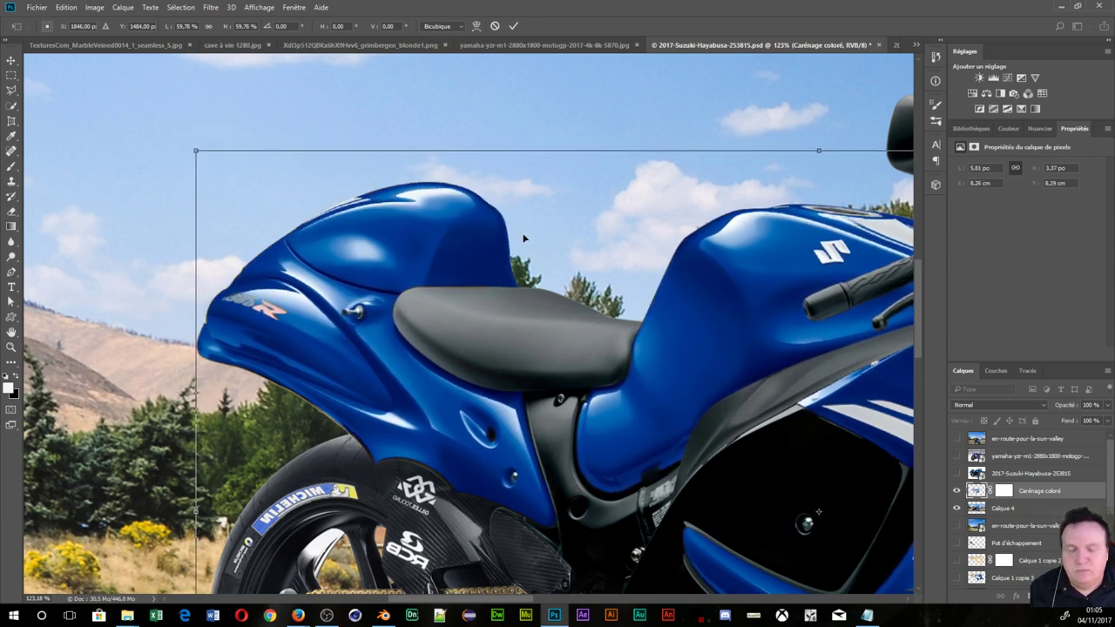
drag(577, 300, 36, 7)
- Drag the blue fairing back down onto the Hayabusa's body
scroll(334, 269, down, 5)
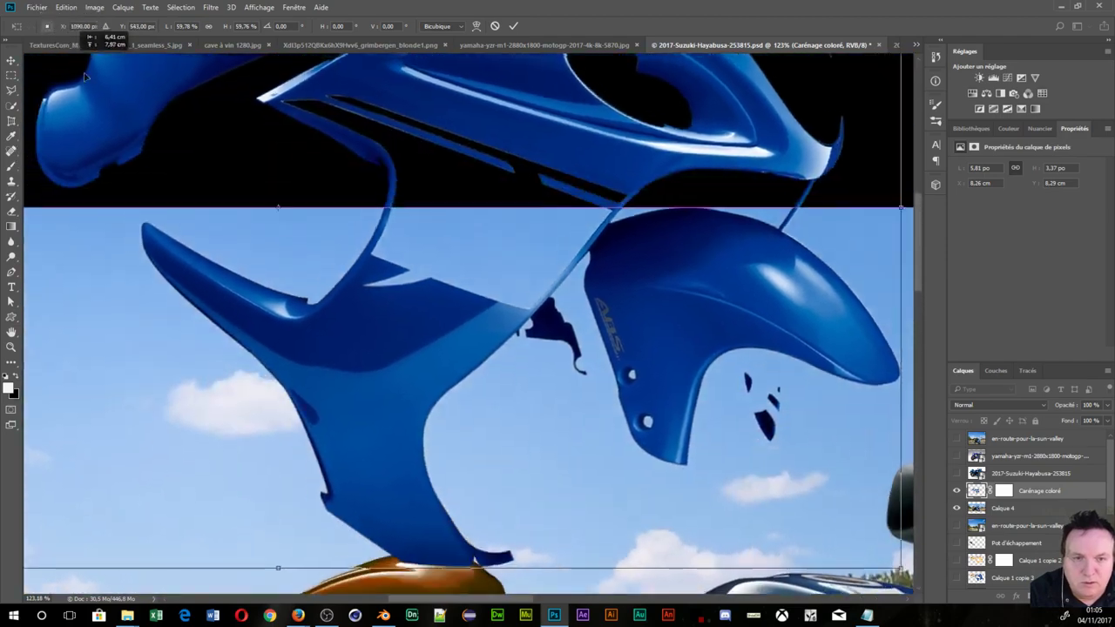
scroll(436, 372, down, 3)
scroll(484, 378, down, 2)
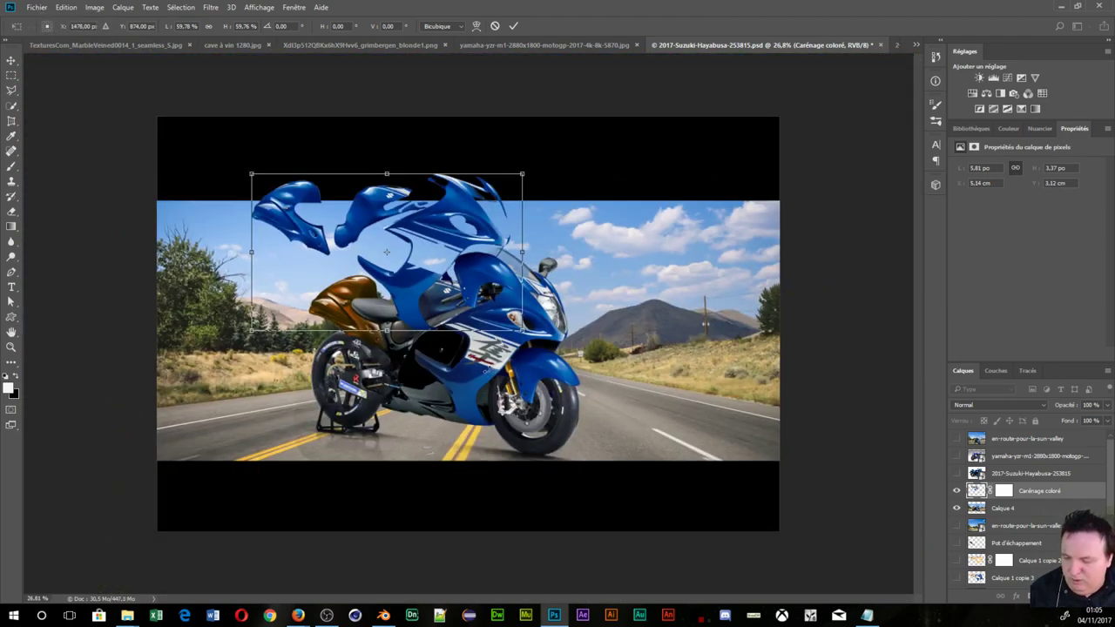
drag(488, 373, 530, 411)
scroll(528, 409, up, 3)
scroll(514, 401, up, 5)
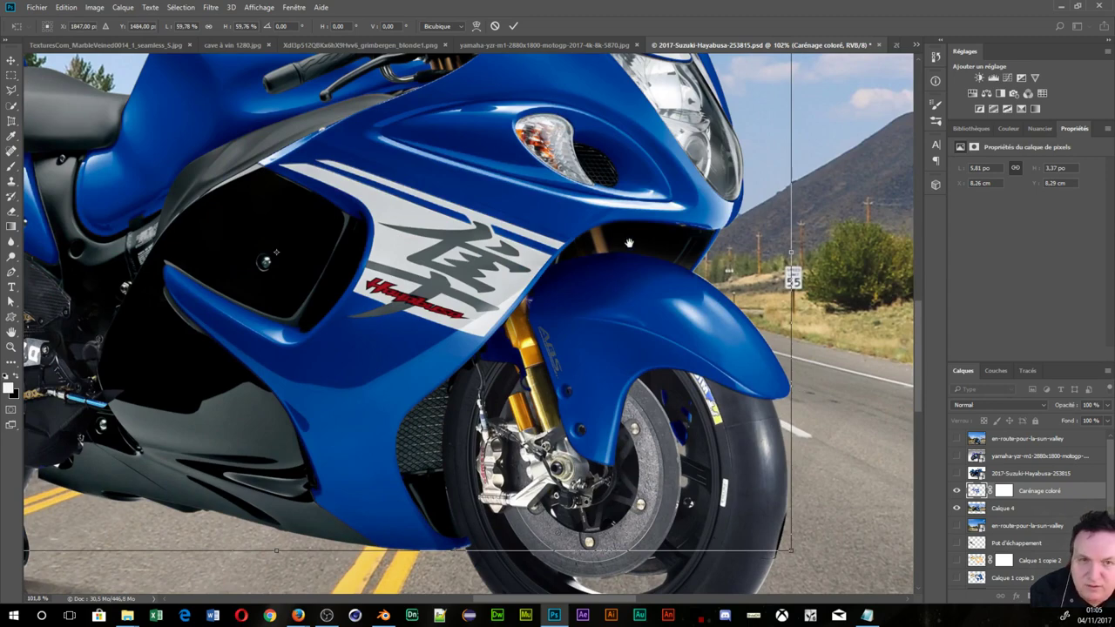
- Scale the fairing to about 59.95% and nudge it 2 px right after checking the mirrors
mouse_move(628, 242)
mouse_down()
mouse_move(655, 423)
mouse_move(1008, 339)
mouse_up()
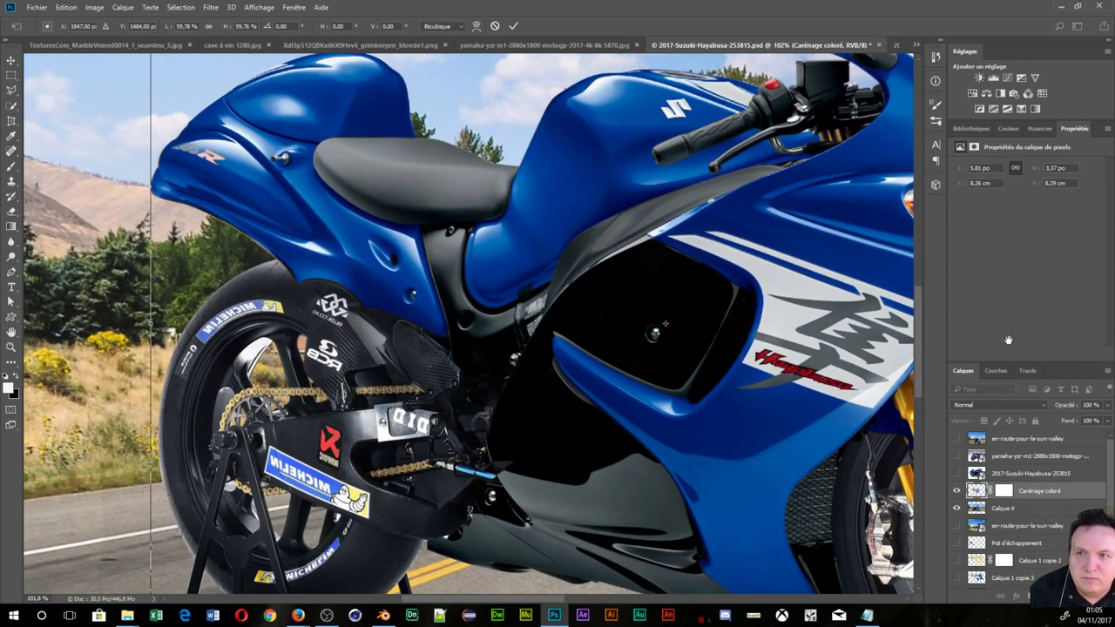
scroll(225, 518, down, 2)
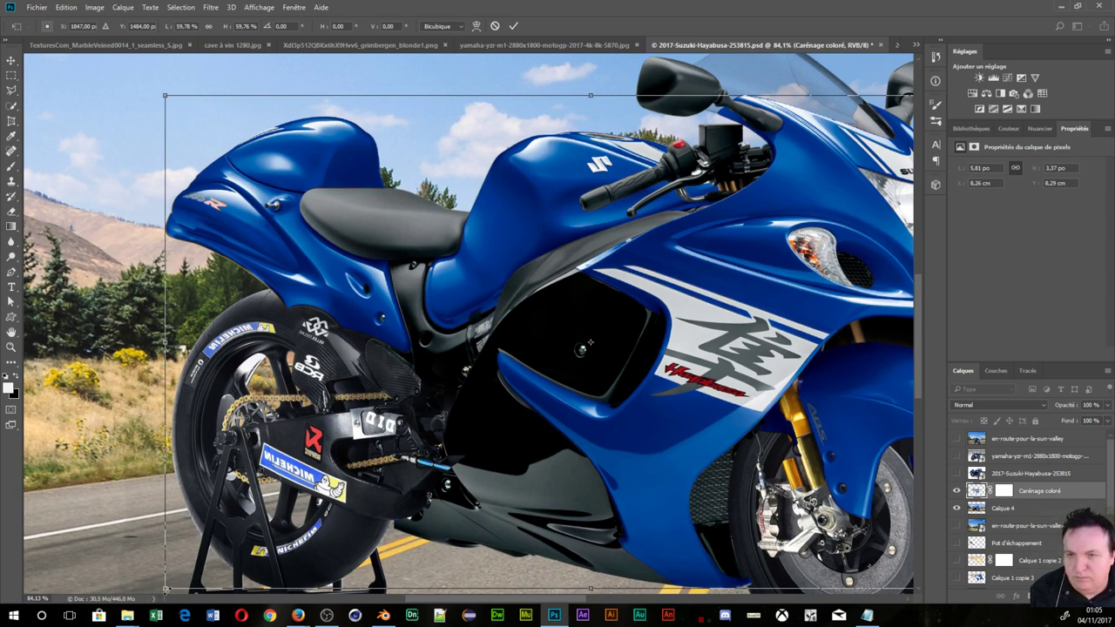
drag(166, 590, 162, 589)
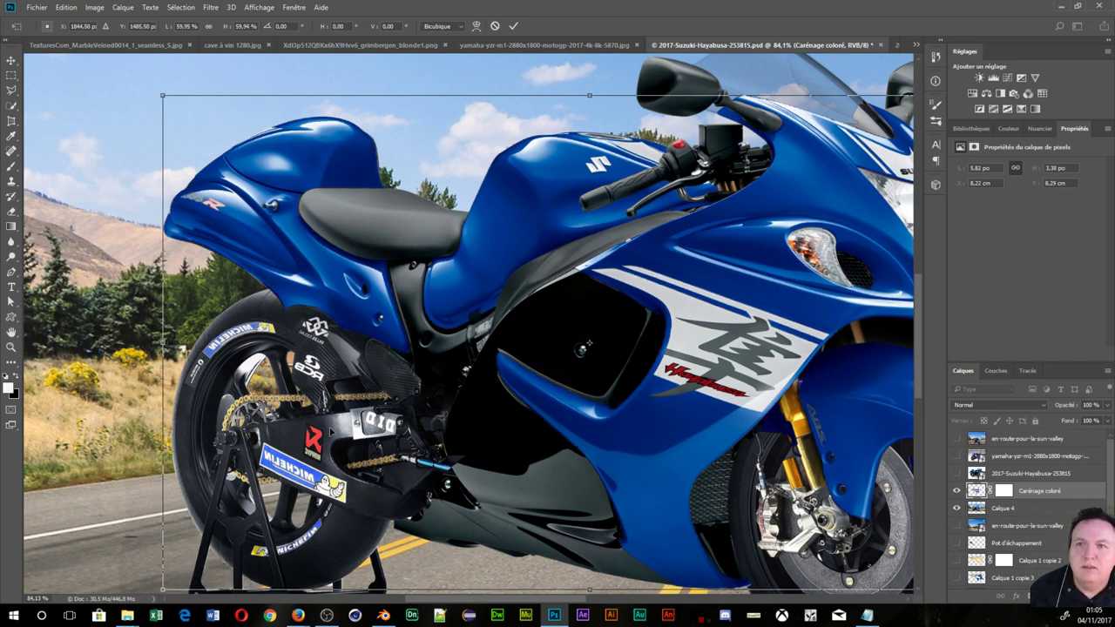
key(Right)
key(Right)
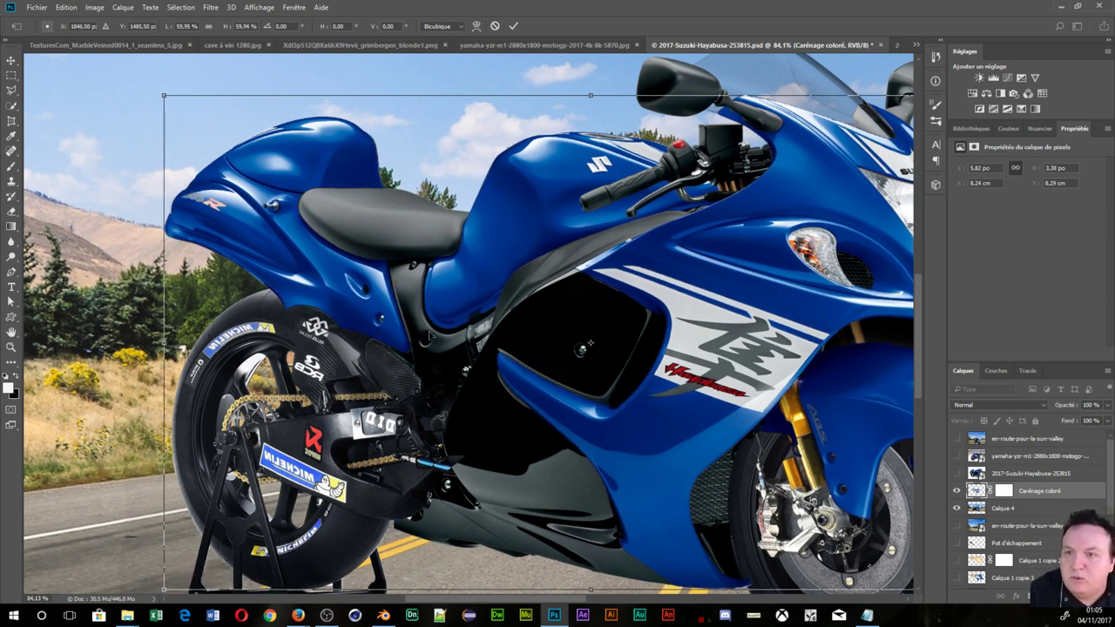
scroll(428, 336, down, 2)
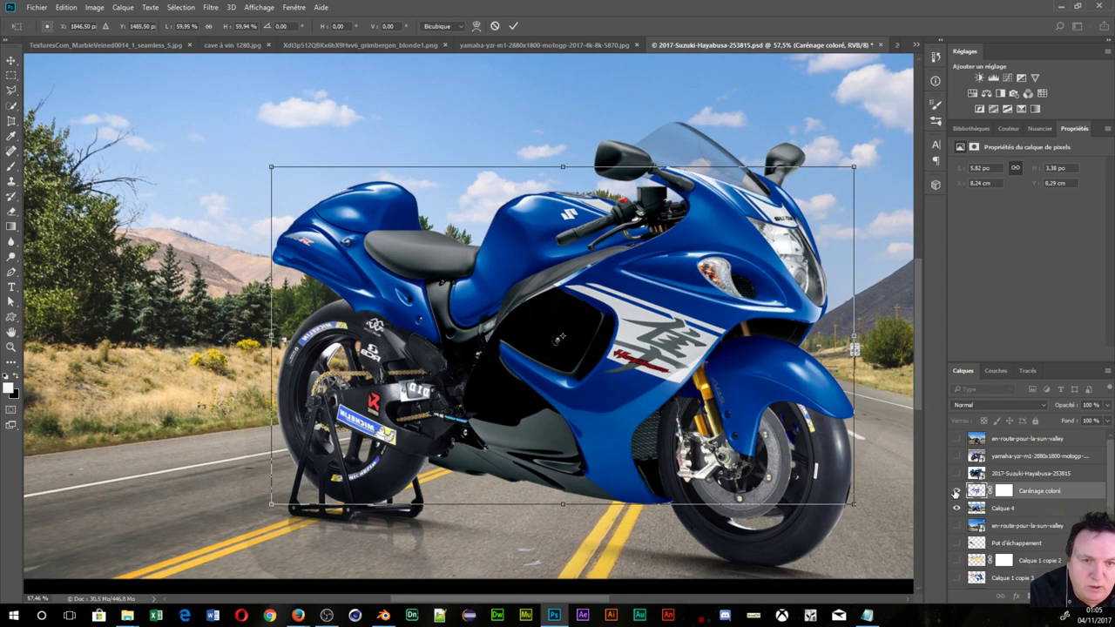
- Apply the fairing transform and toggle the Carénage coloré layer's visibility to compare
key(Return)
key(b)
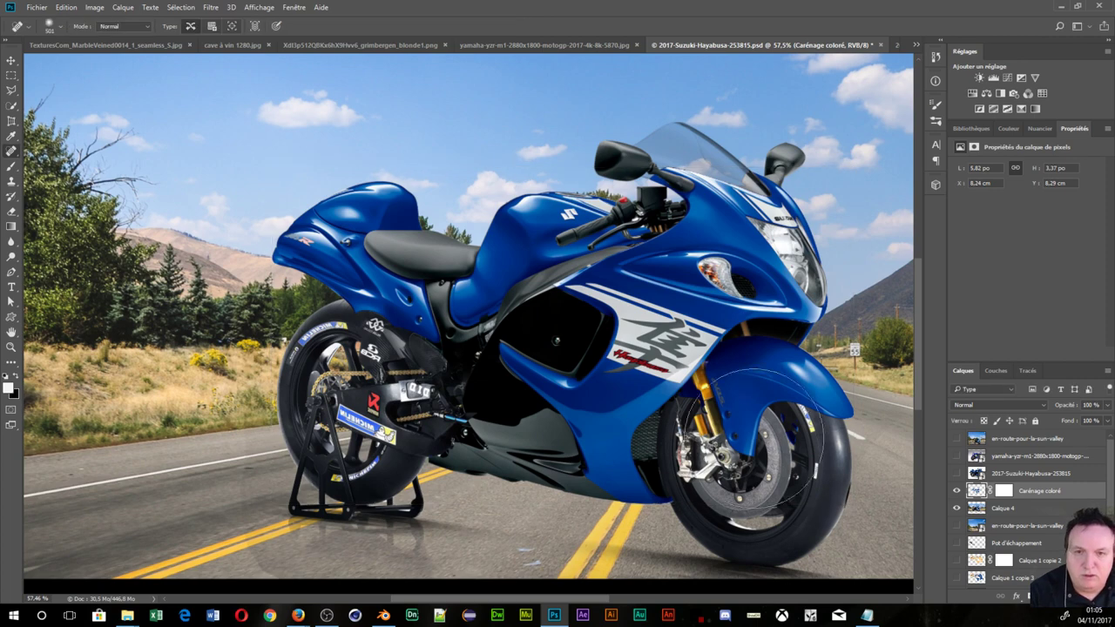
click(957, 491)
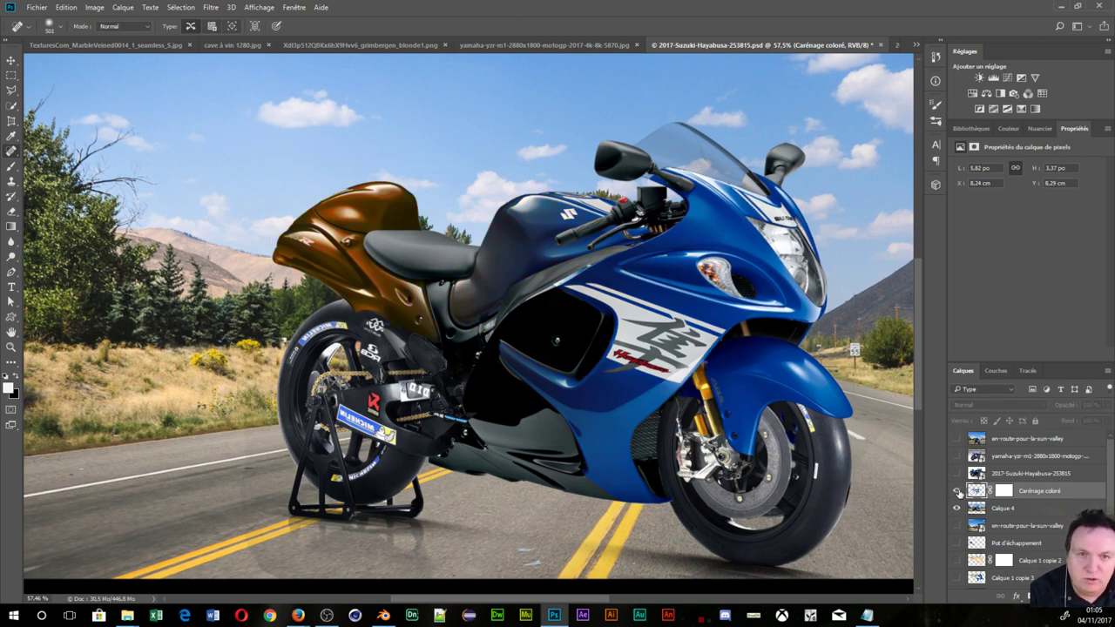
click(957, 491)
click(957, 491)
click(958, 492)
click(958, 492)
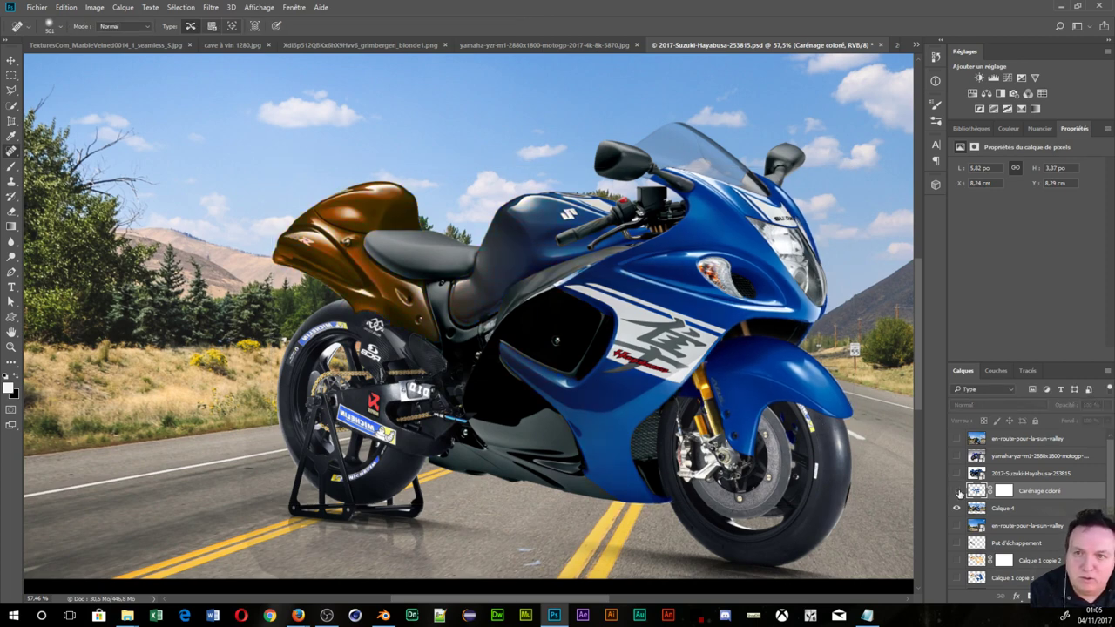
click(958, 492)
- Keep comparing the bike with and without the fairing, then begin a new free transform
click(957, 492)
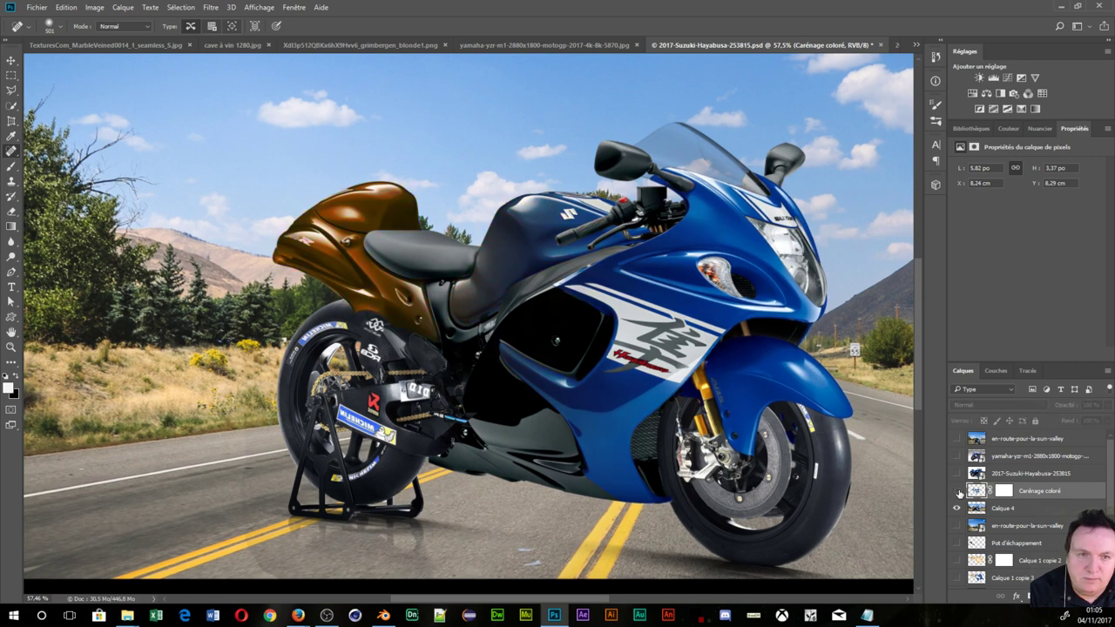
click(958, 492)
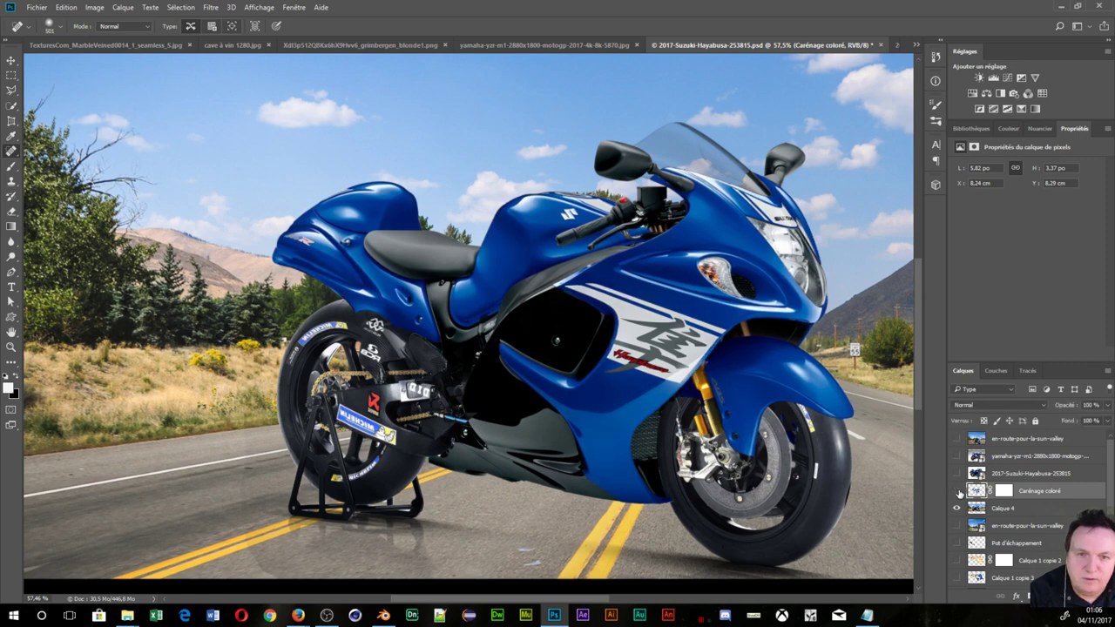
click(958, 492)
click(958, 492)
click(958, 492)
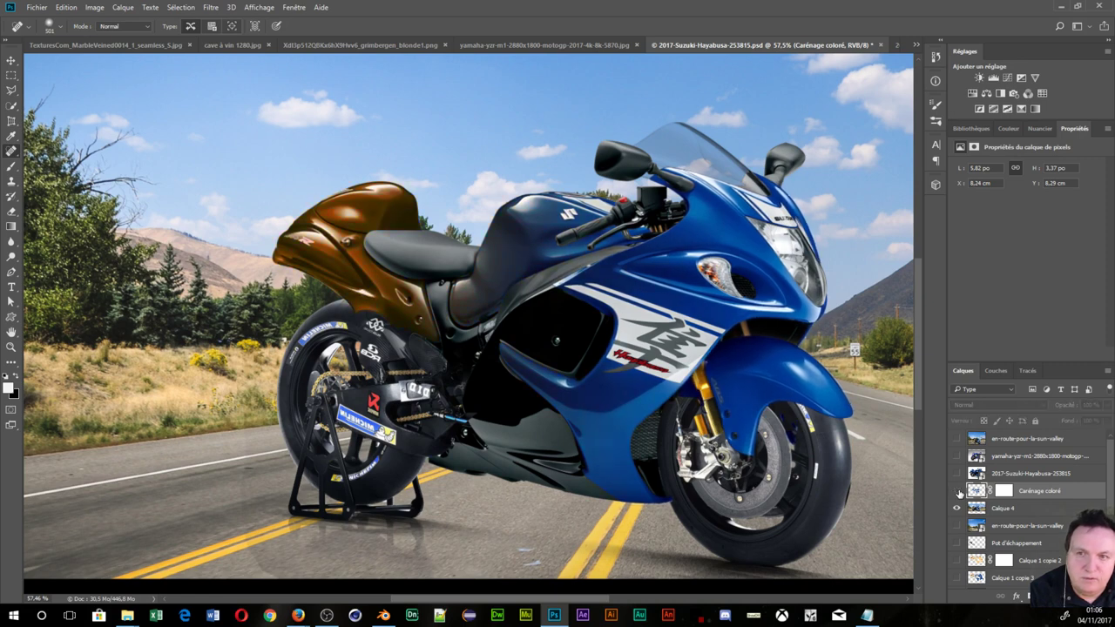
click(957, 492)
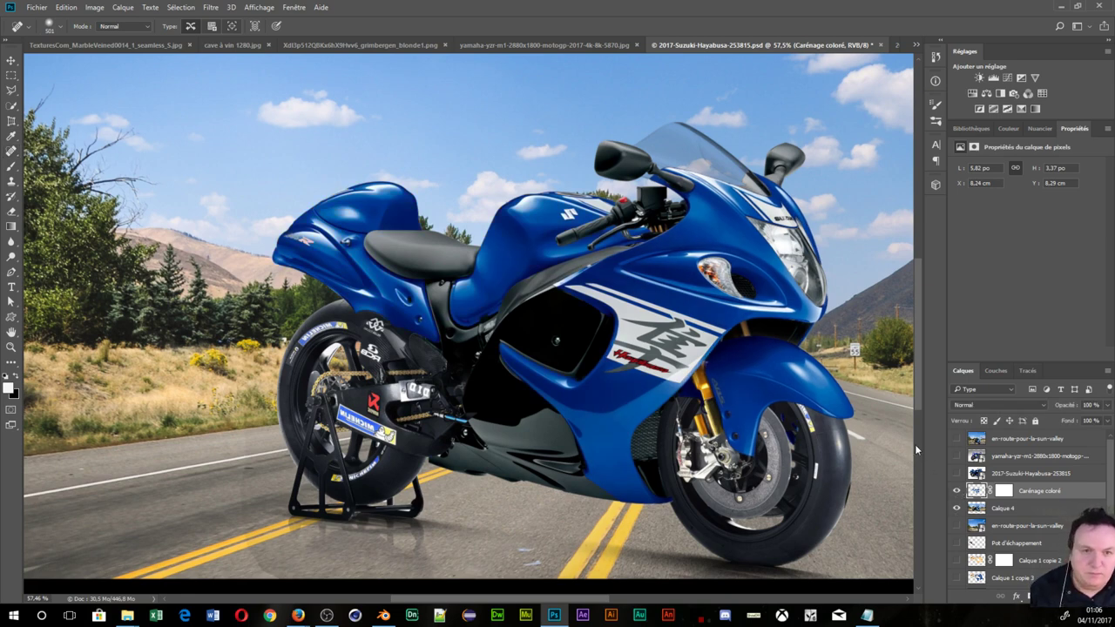
key(ctrl+t)
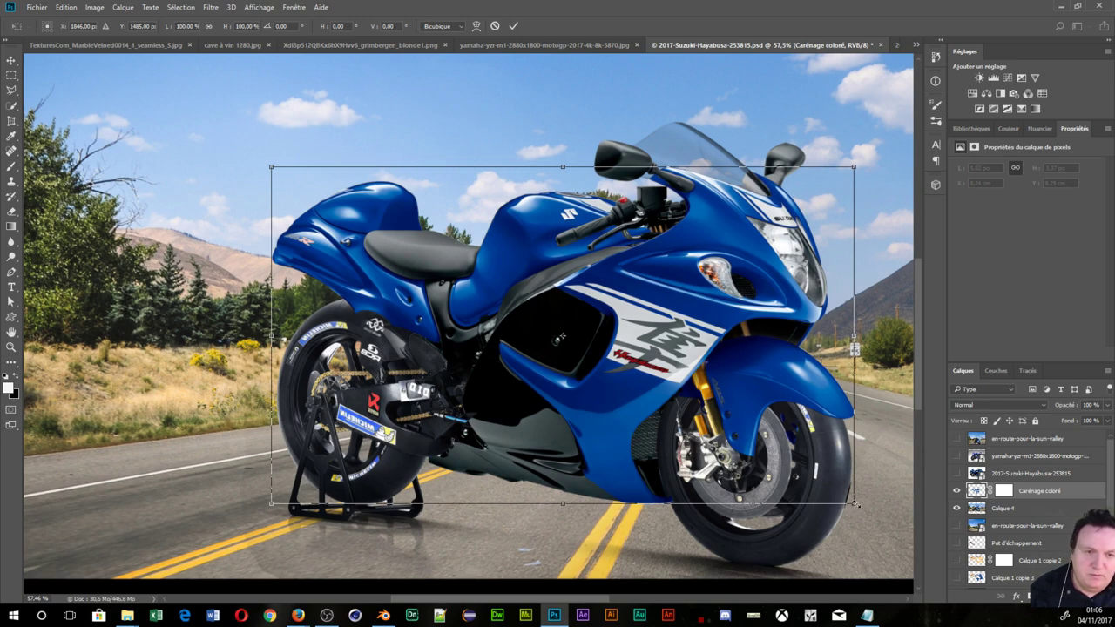
- Scale the fairing up to about 100.2% and shift it 2 px down and 2 px right
drag(855, 503, 854, 504)
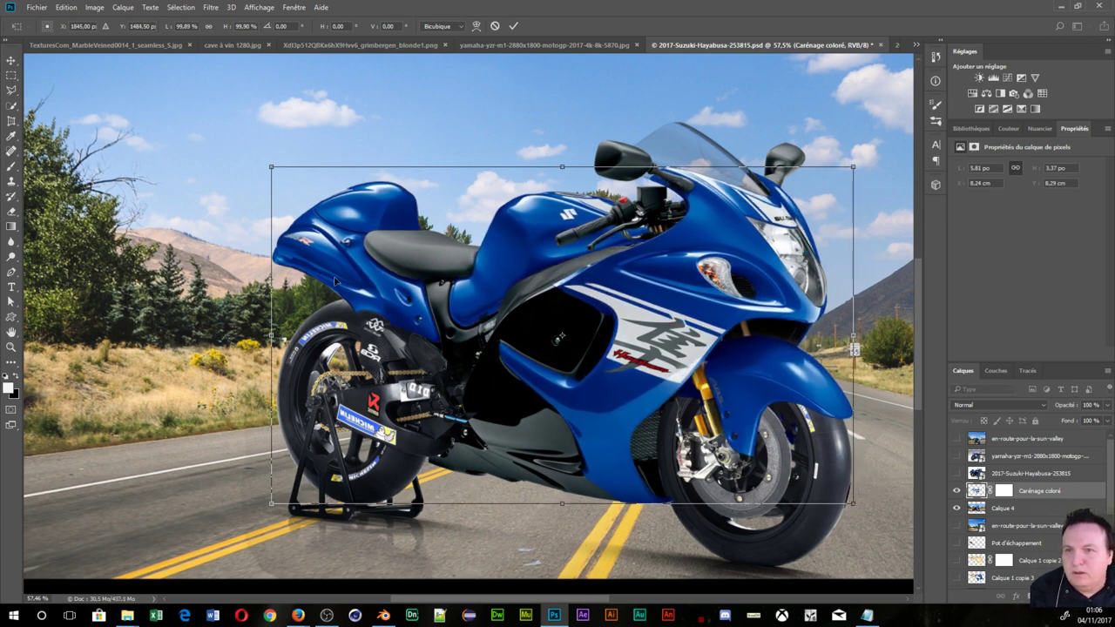
scroll(337, 339, up, 3)
scroll(338, 339, up, 1)
scroll(338, 339, down, 1)
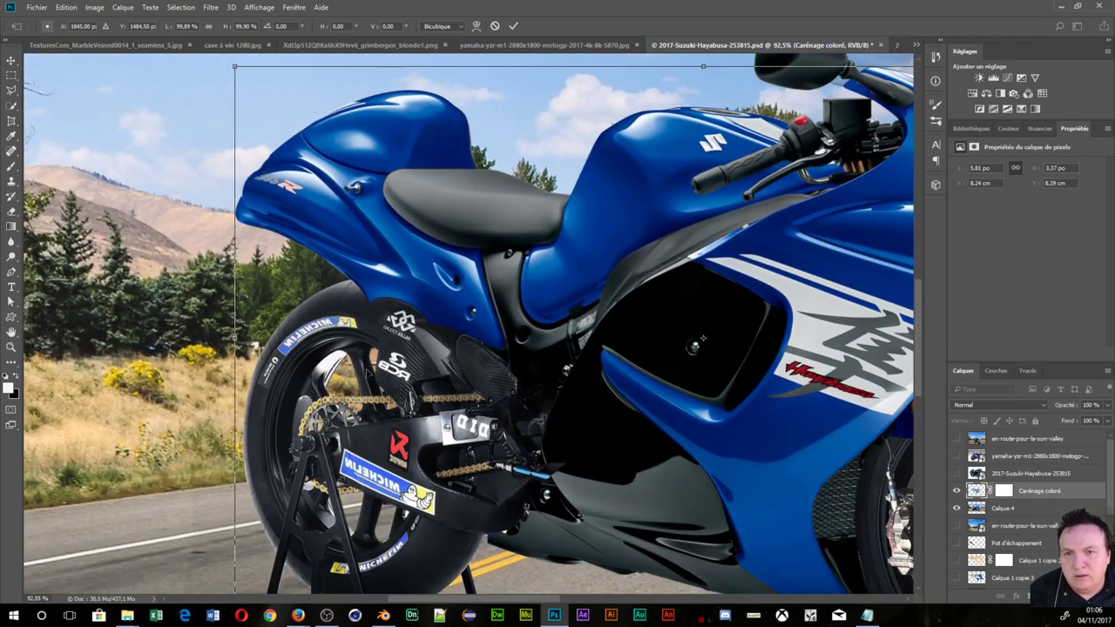
scroll(338, 339, down, 1)
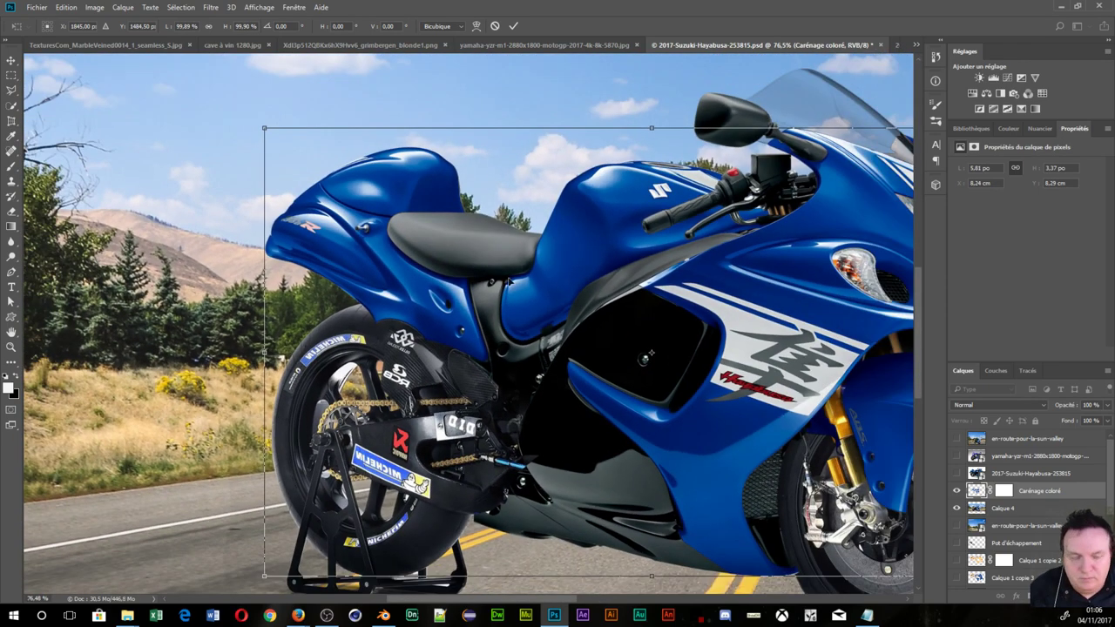
key(Down)
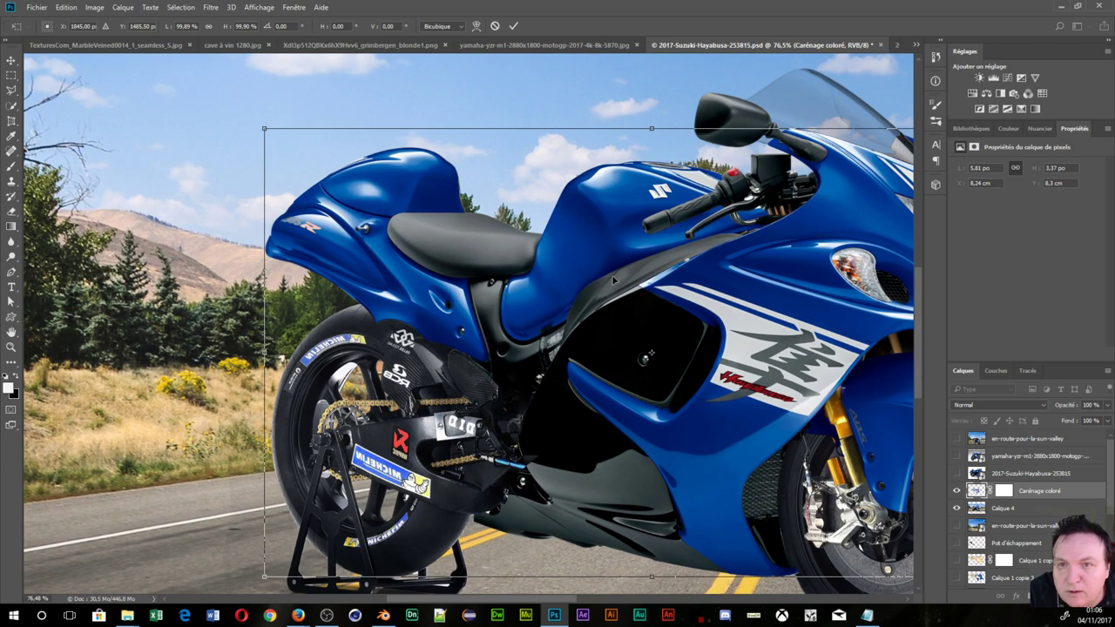
key(Down)
key(Down)
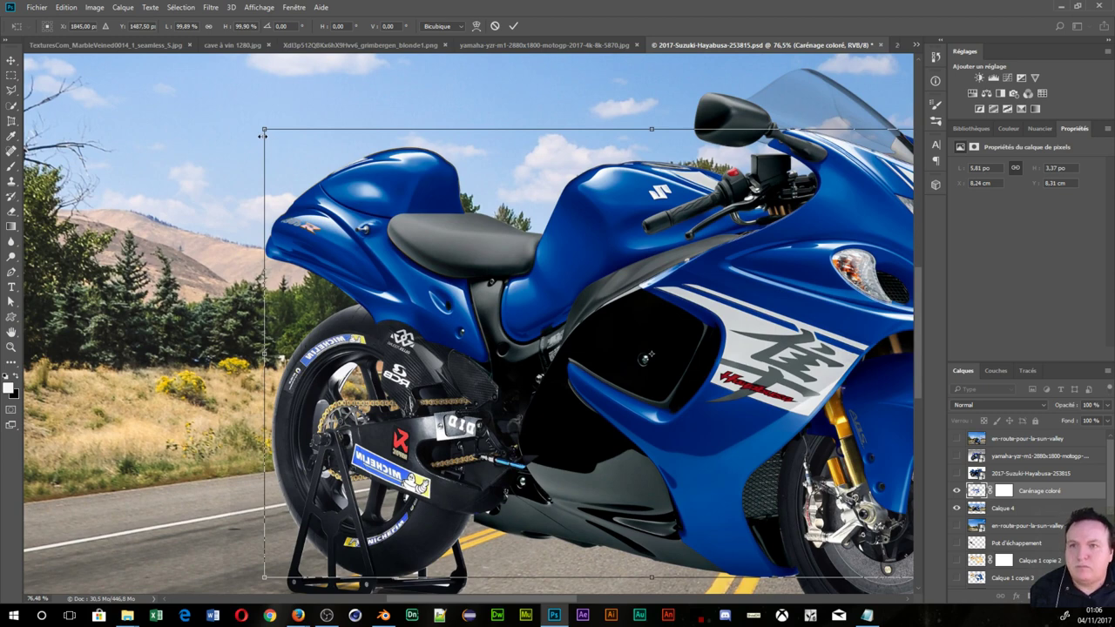
drag(262, 127, 264, 128)
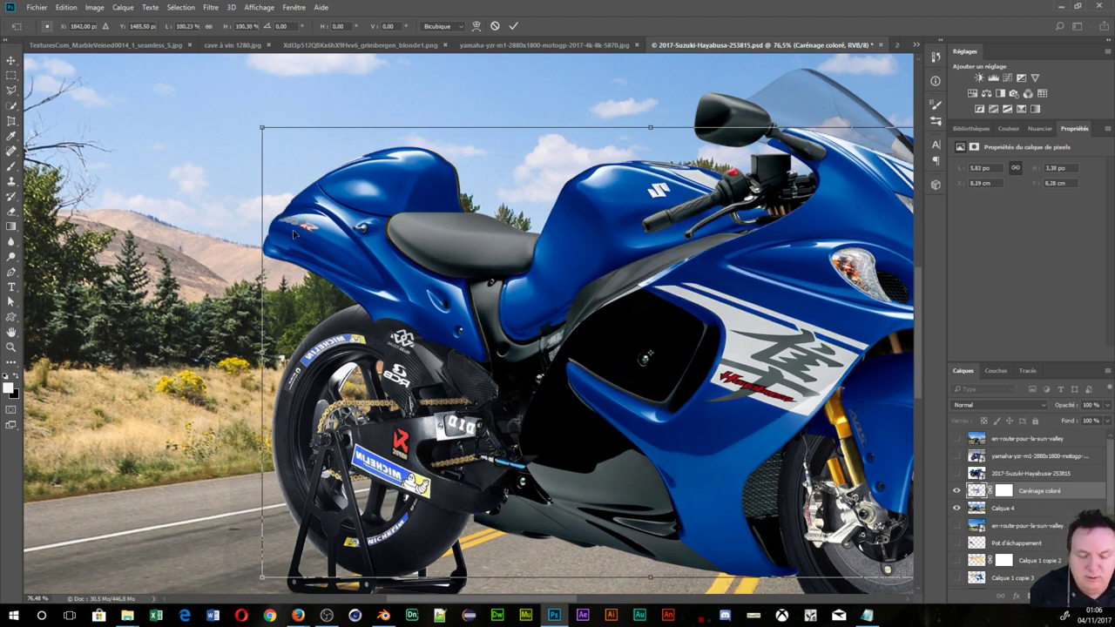
key(Right)
key(Right)
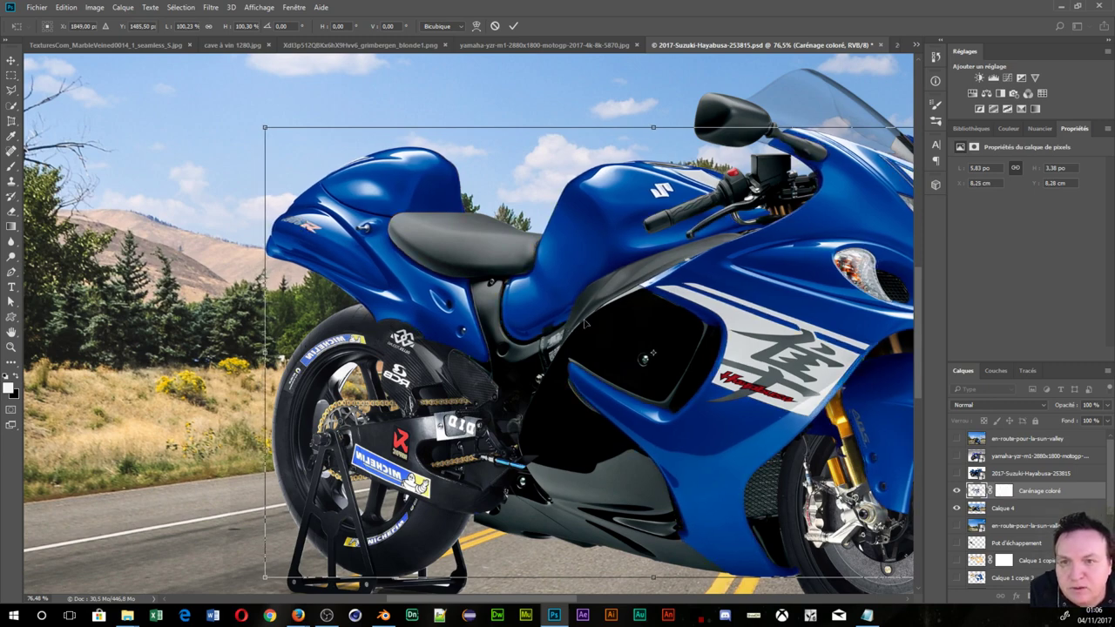
- Shrink the fairing slightly so it fits the front wheel
scroll(620, 320, down, 2)
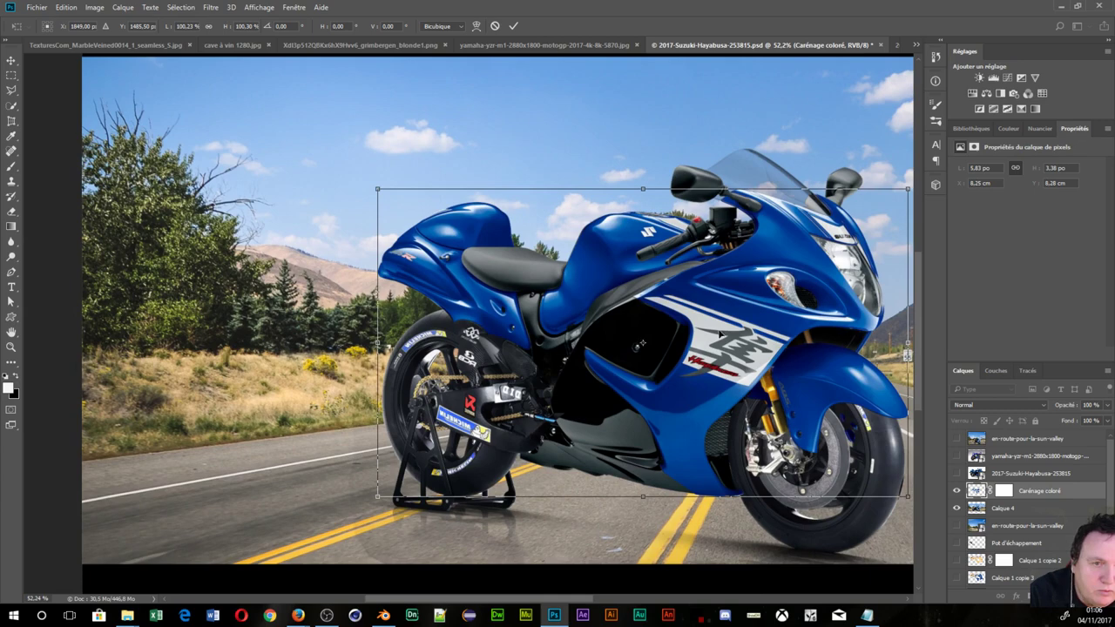
scroll(903, 334, up, 1)
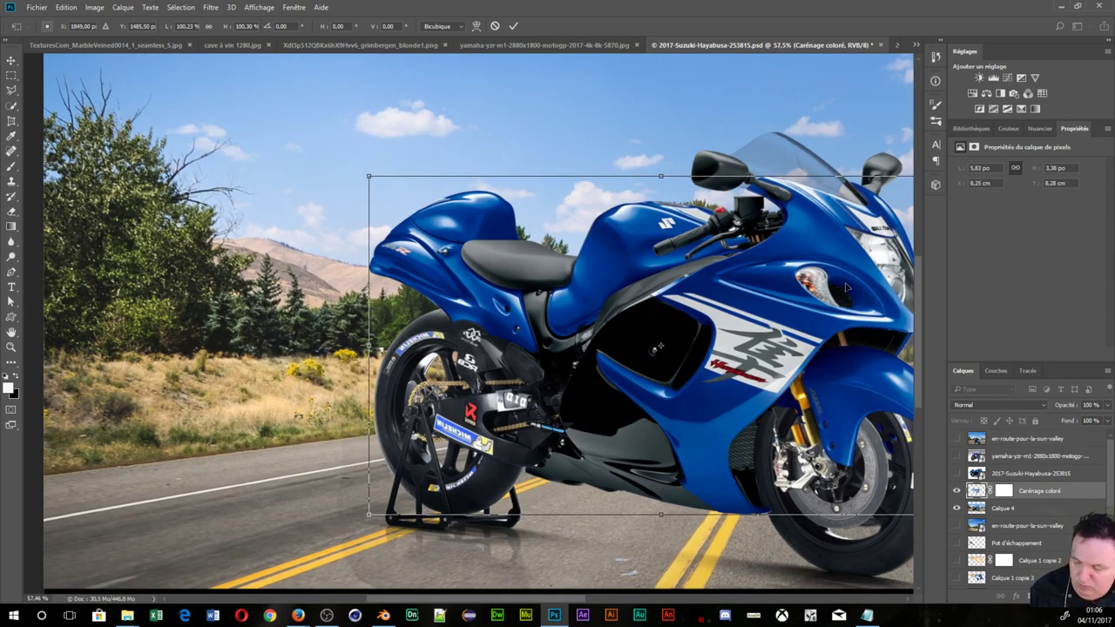
scroll(804, 306, up, 2)
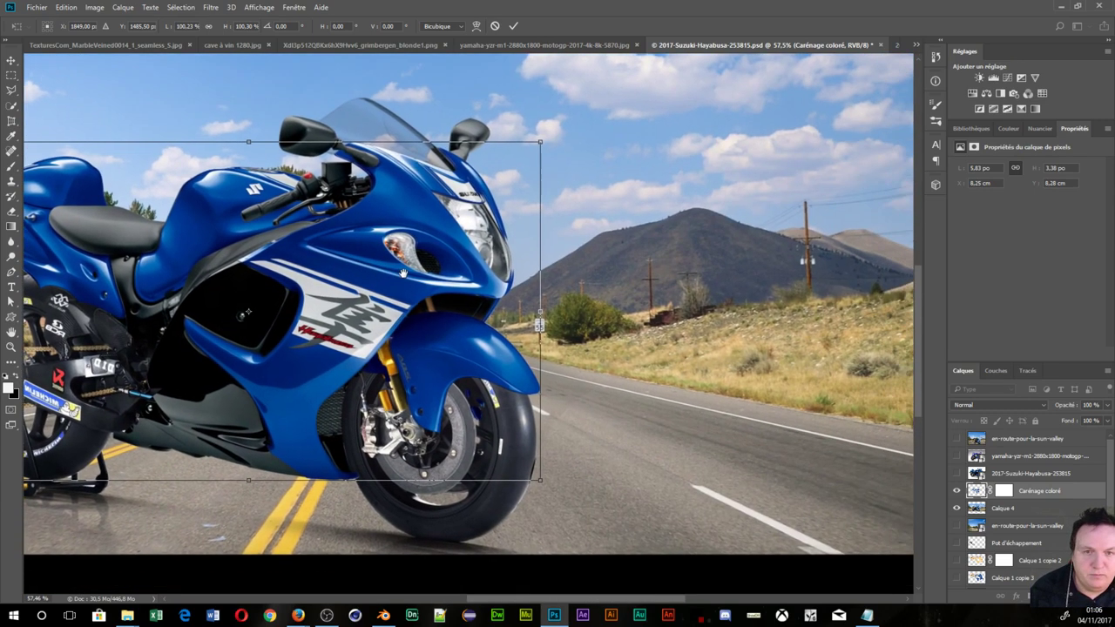
scroll(592, 374, up, 1)
scroll(593, 374, up, 1)
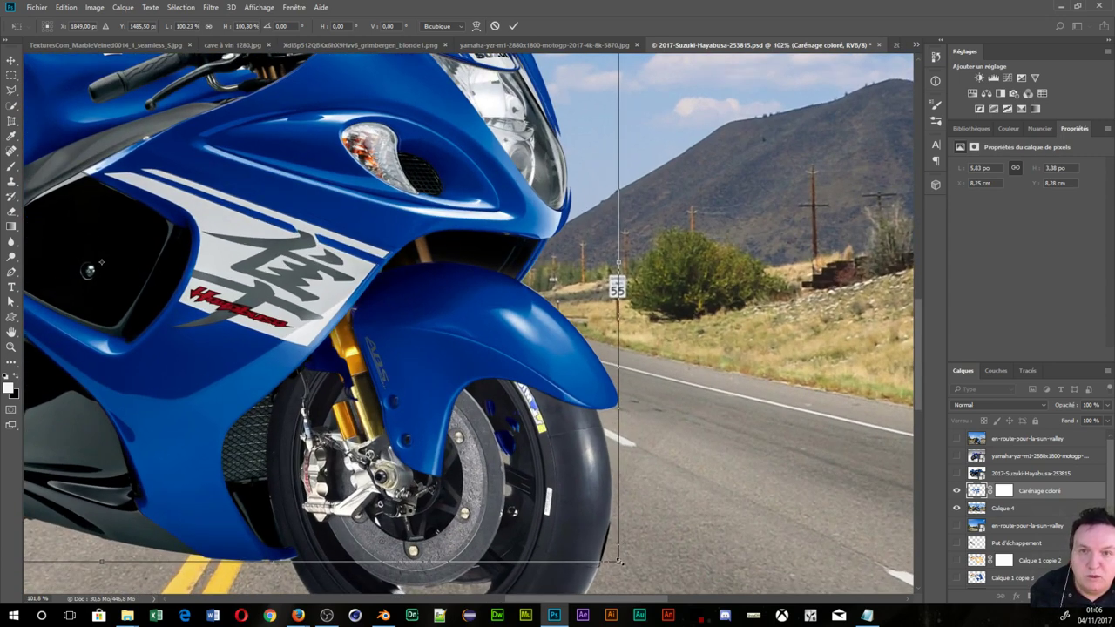
drag(617, 561, 617, 565)
mouse_move(400, 330)
mouse_down()
mouse_move(1069, 490)
mouse_move(1031, 406)
mouse_up()
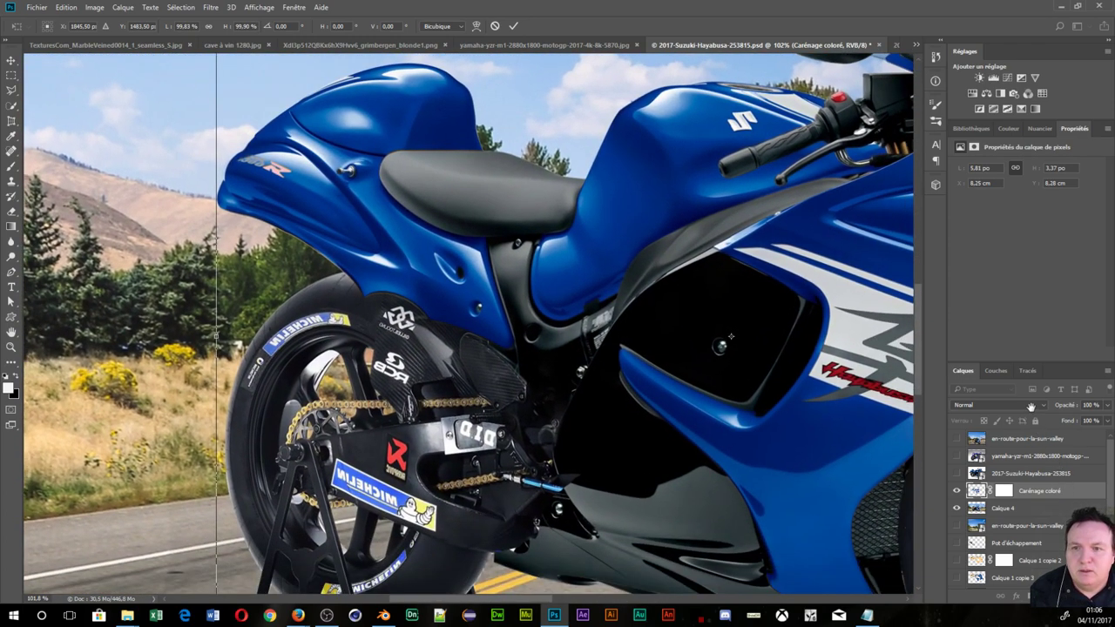
- Fine-align the fairing pixel by pixel and commit the roughly 99.83% × 99.90% transform
key(Down)
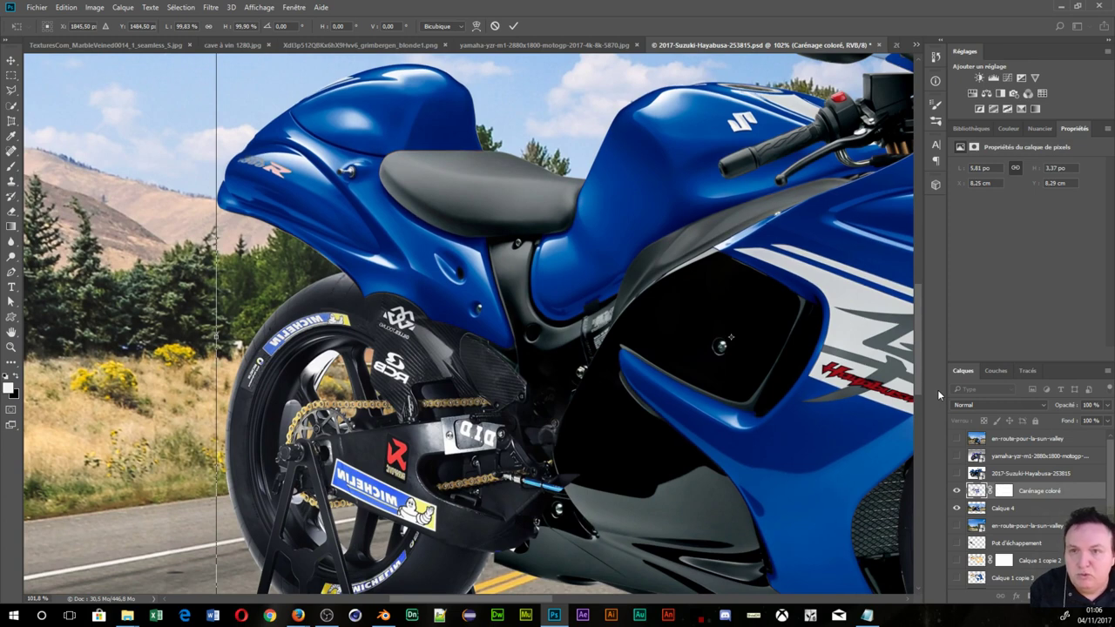
key(Left)
key(Down)
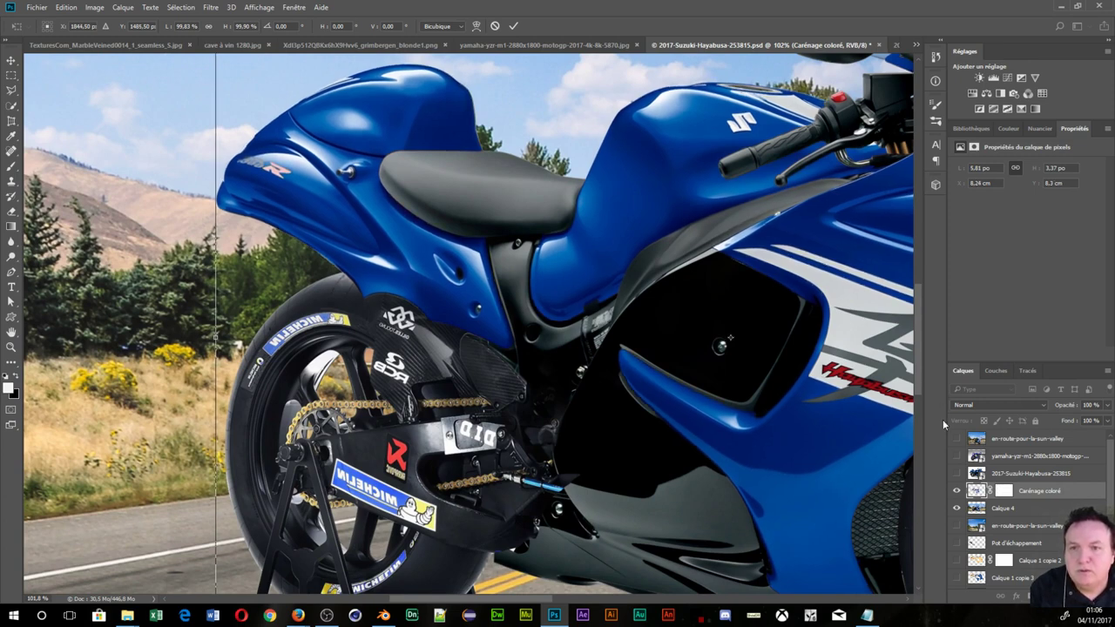
key(Up)
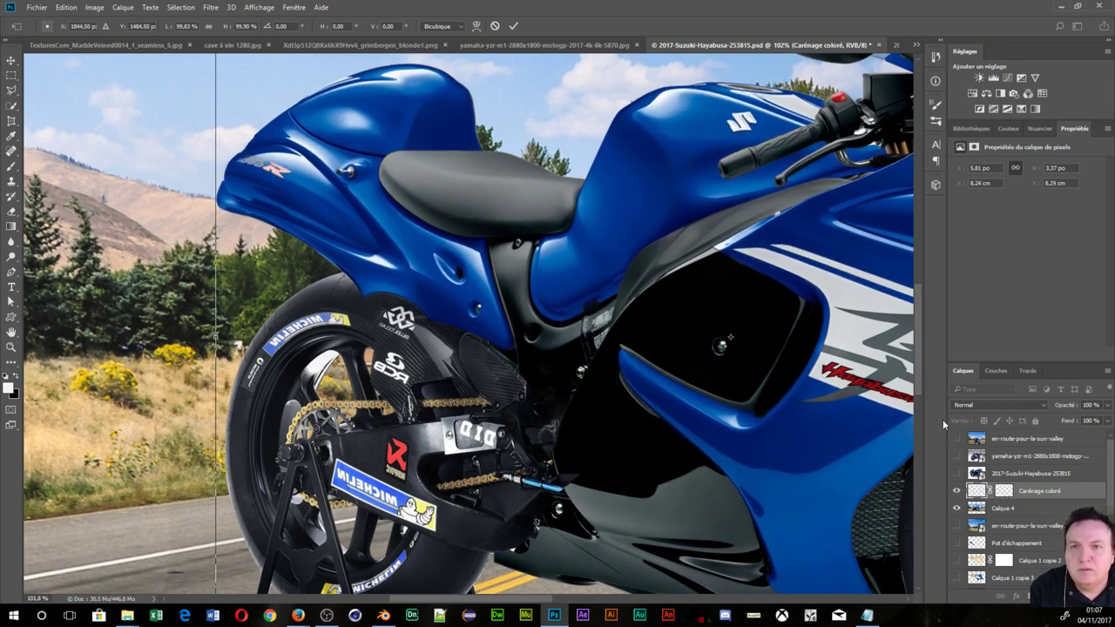
key(Right)
key(Down)
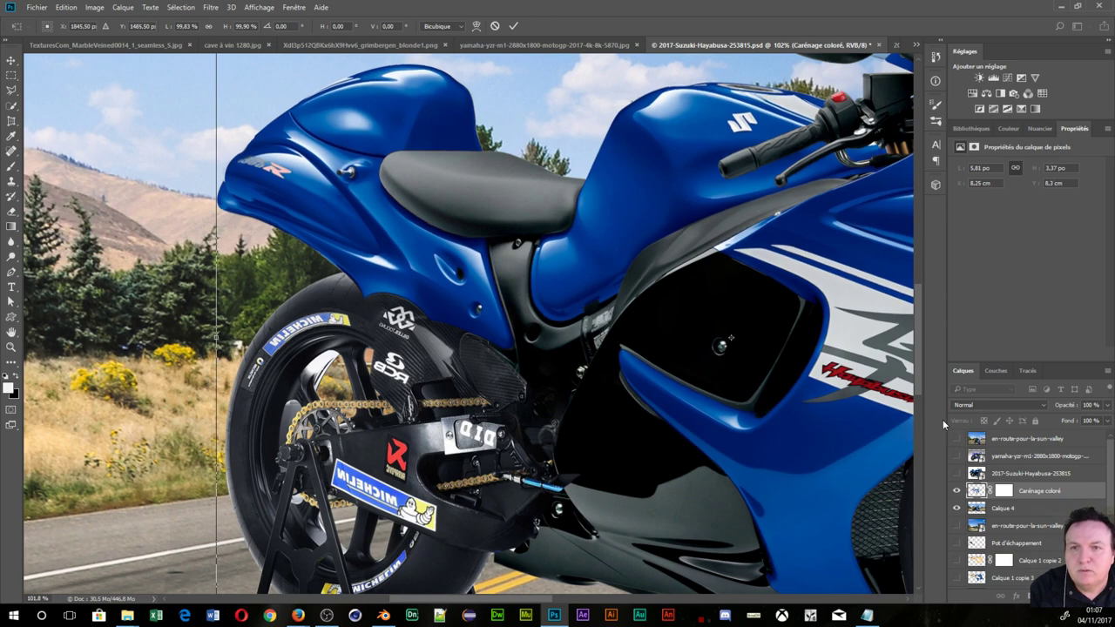
key(ctrl+0)
key(ctrl+0)
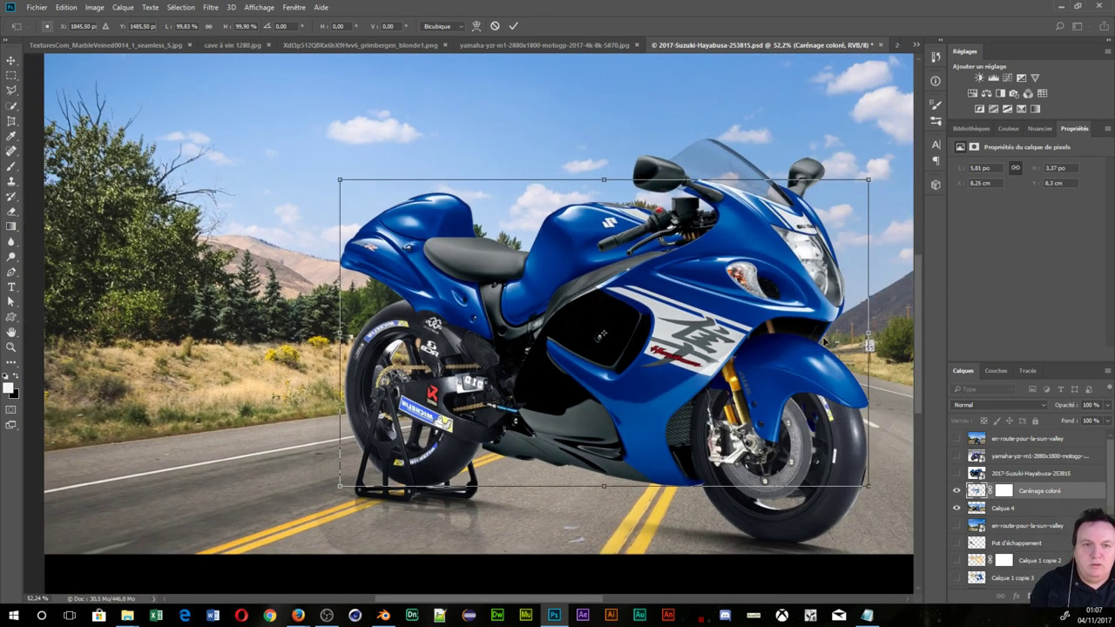
key(Return)
key(j)
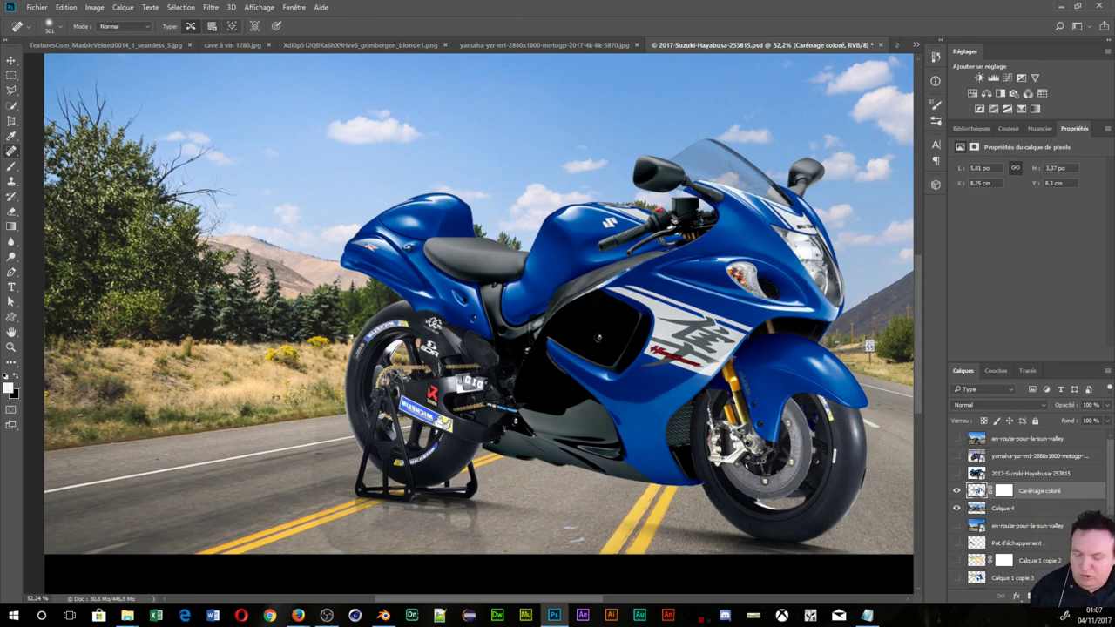
- Load the Carénage coloré shape as a selection and copy that area of the top road image onto Calque 7
ctrl+click(976, 490)
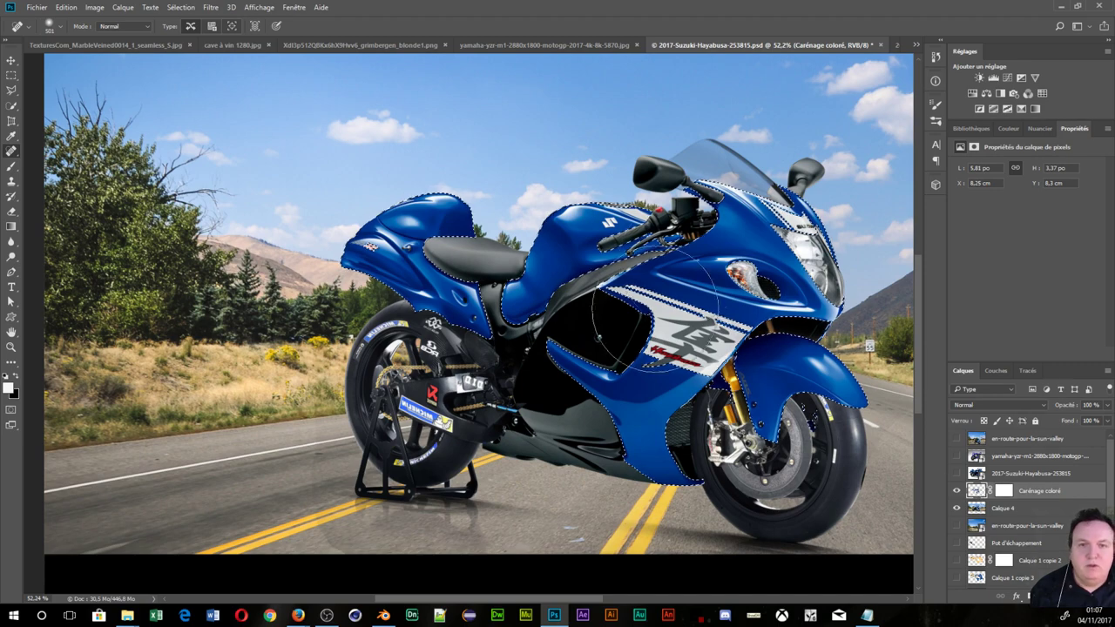
scroll(749, 409, down, 2)
scroll(895, 485, down, 1)
scroll(1013, 522, down, 2)
scroll(1013, 540, down, 2)
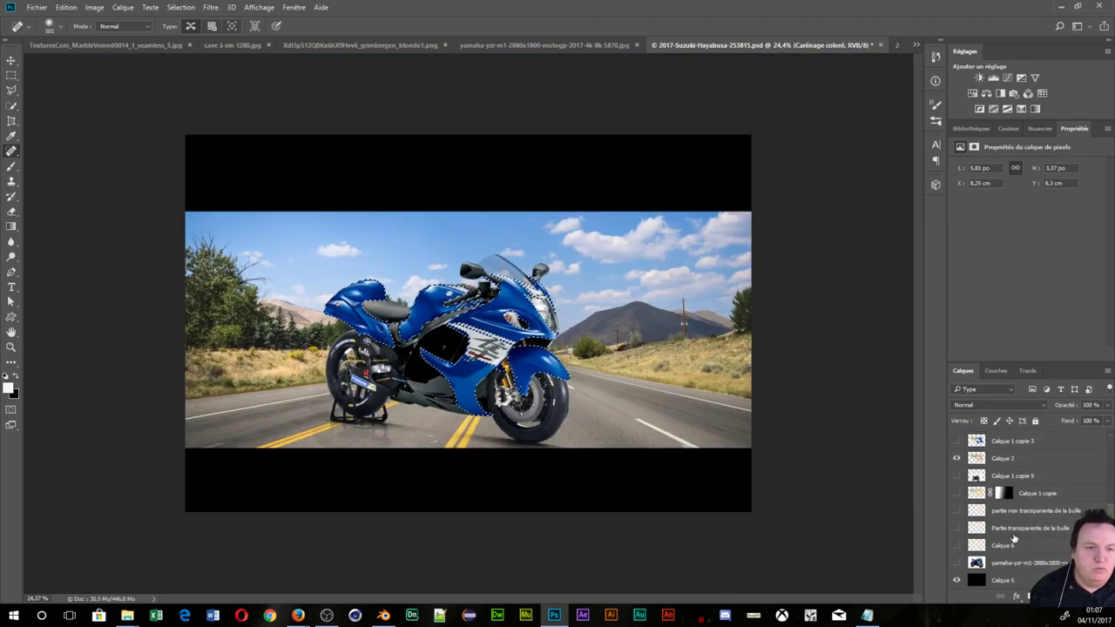
scroll(1010, 531, up, 2)
scroll(968, 503, up, 2)
scroll(967, 502, up, 1)
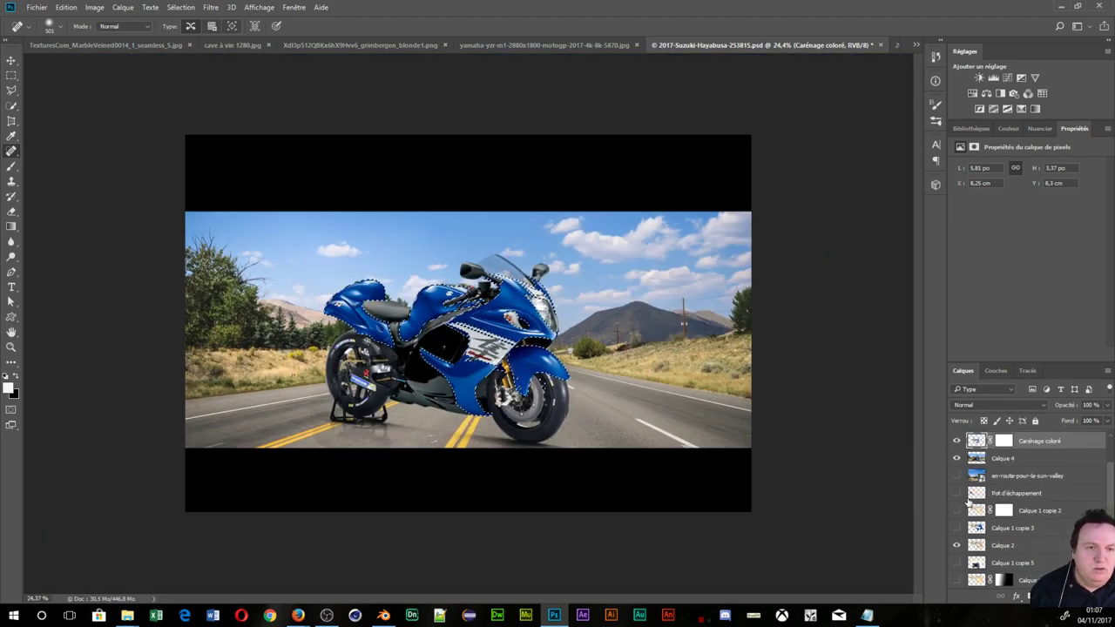
scroll(966, 502, up, 3)
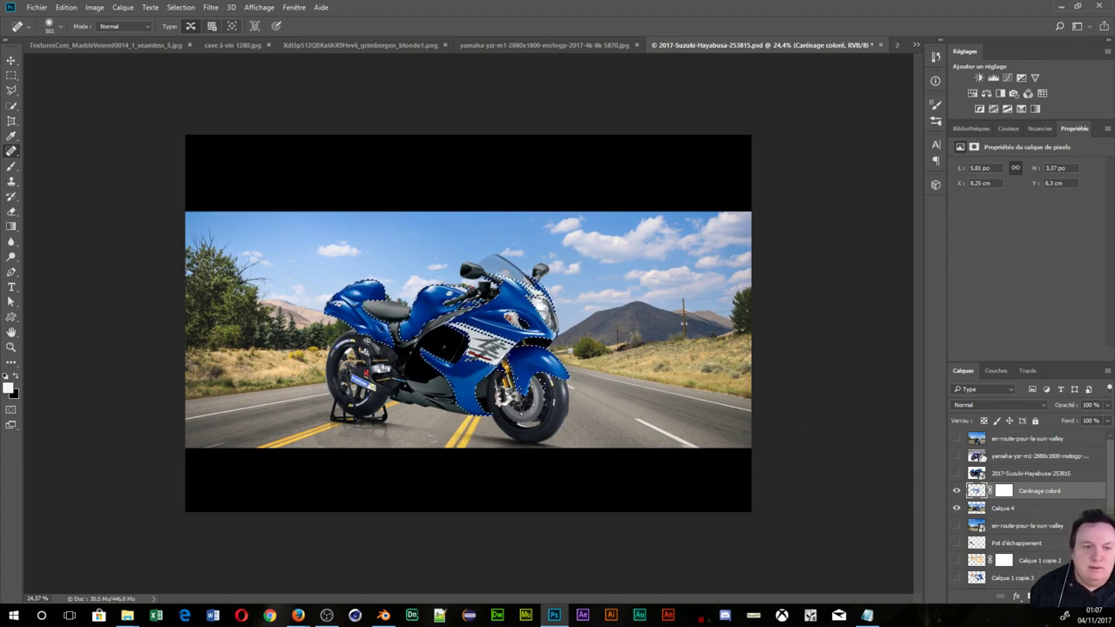
click(956, 439)
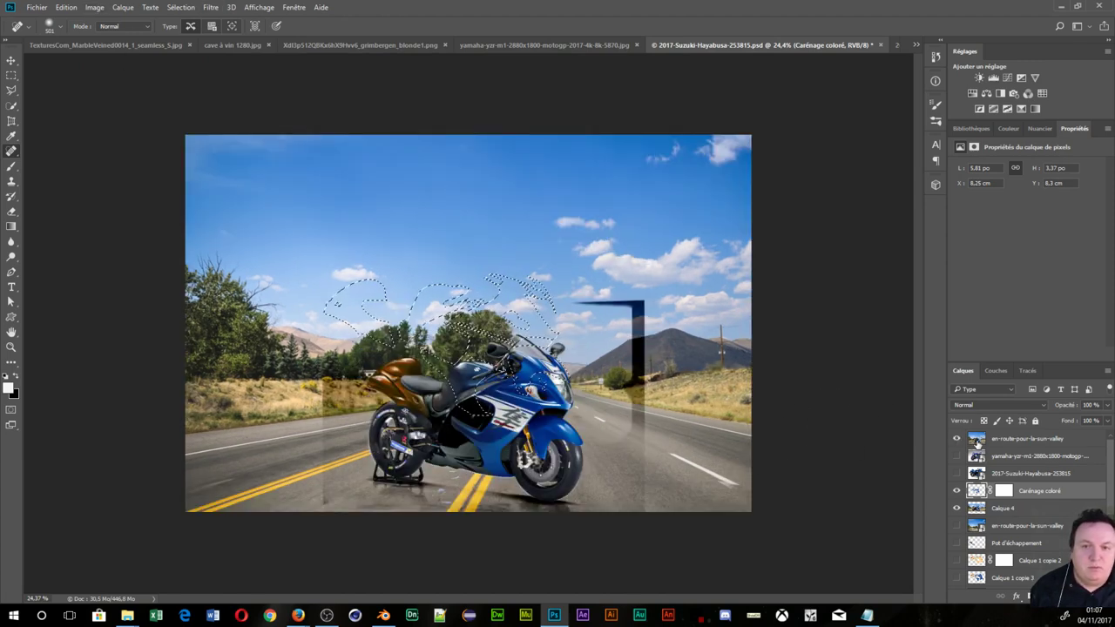
click(978, 440)
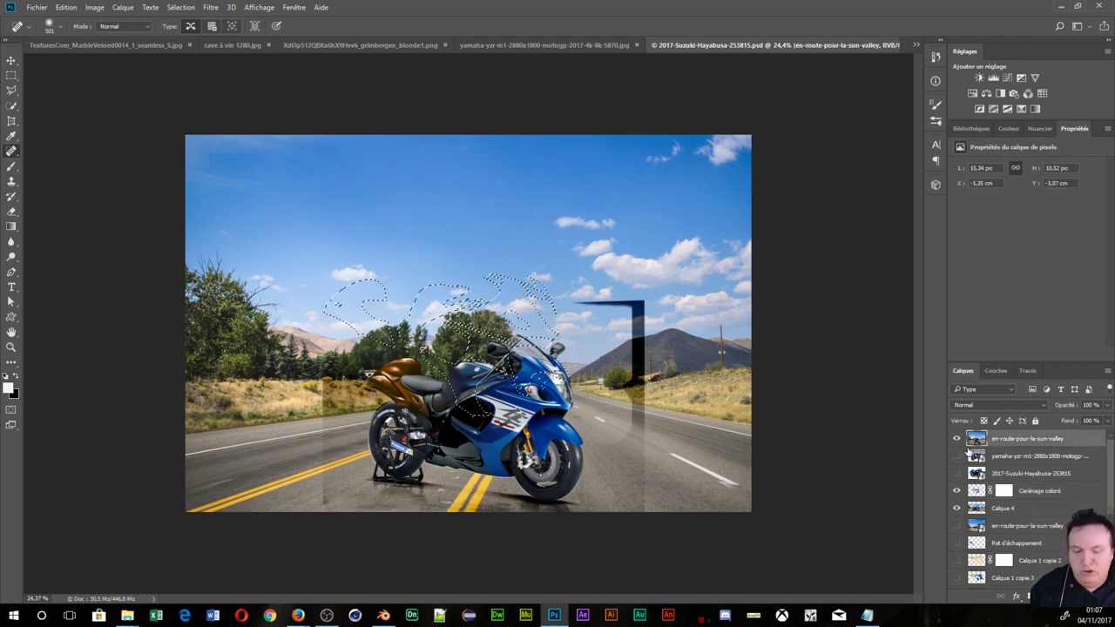
key(ctrl+j)
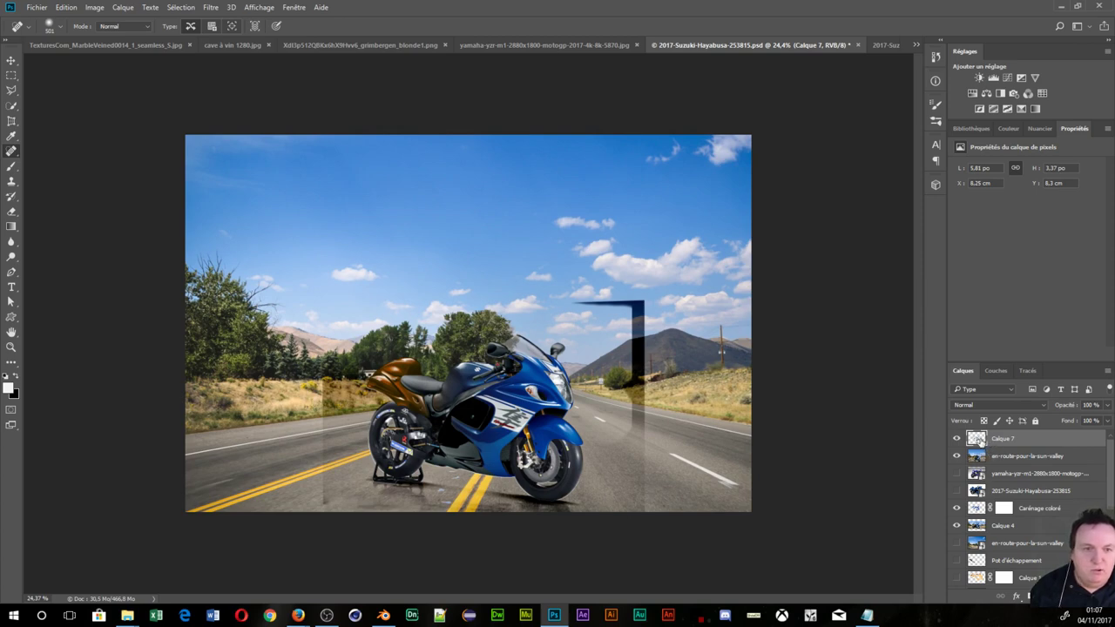
- Move Calque 7 below Carénage coloré, hide the top road layer, and set Calque 7's blend mode to Couleur
drag(979, 440, 985, 520)
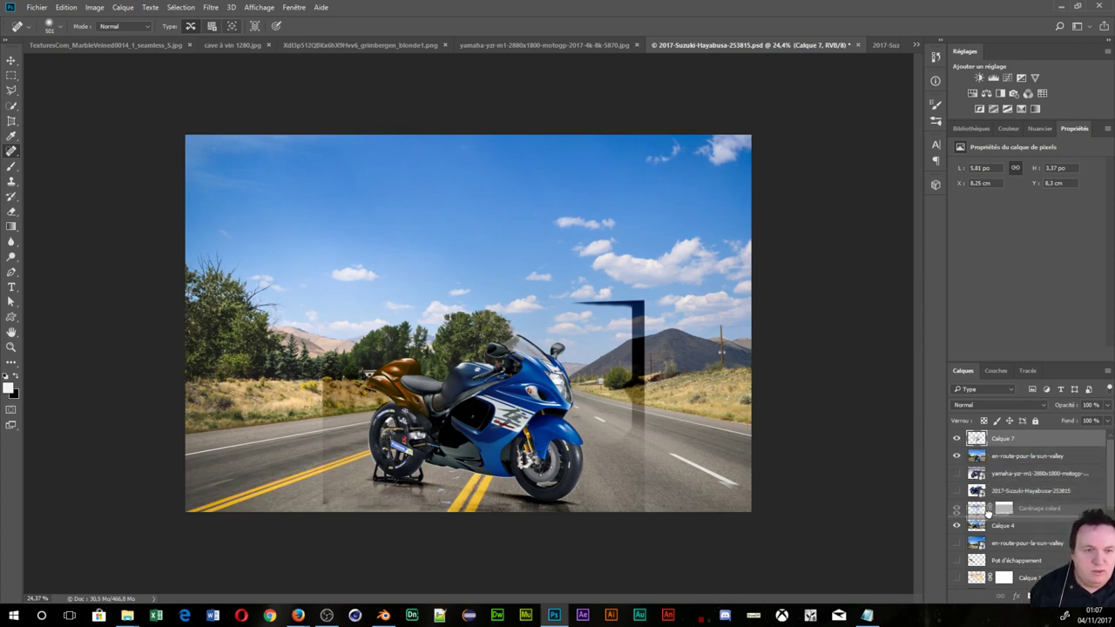
drag(986, 520, 984, 521)
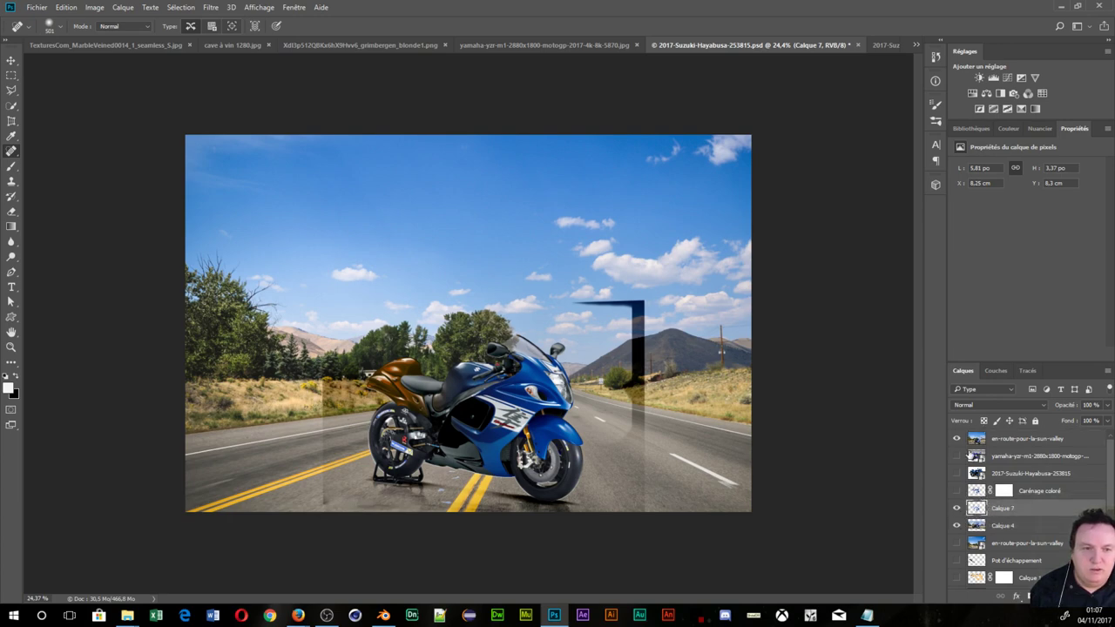
click(956, 438)
scroll(538, 371, up, 2)
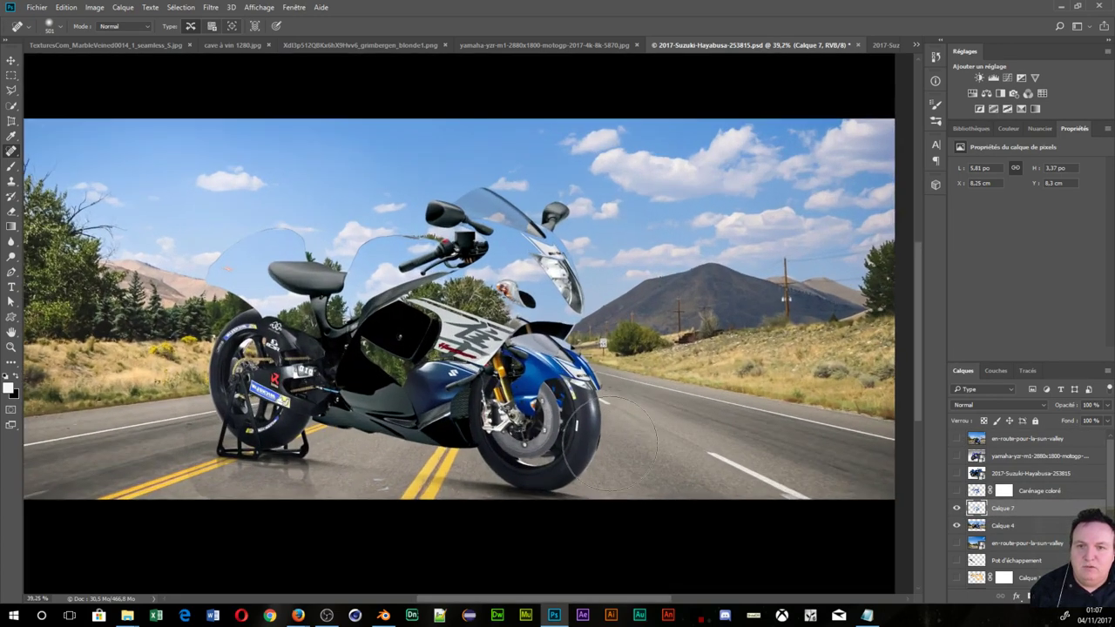
scroll(538, 371, up, 1)
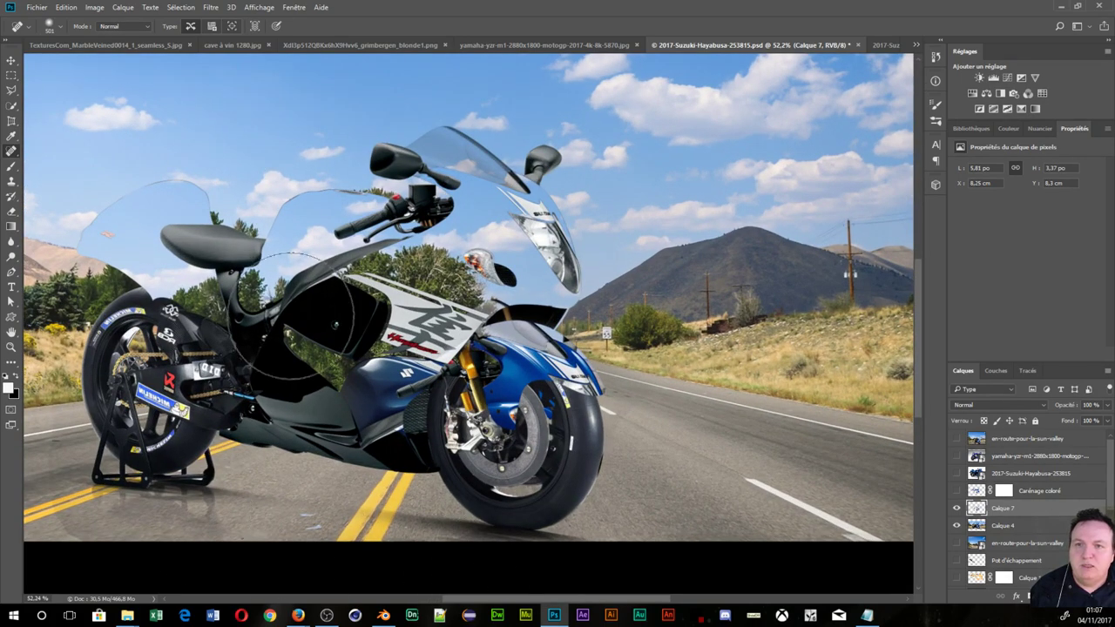
click(984, 406)
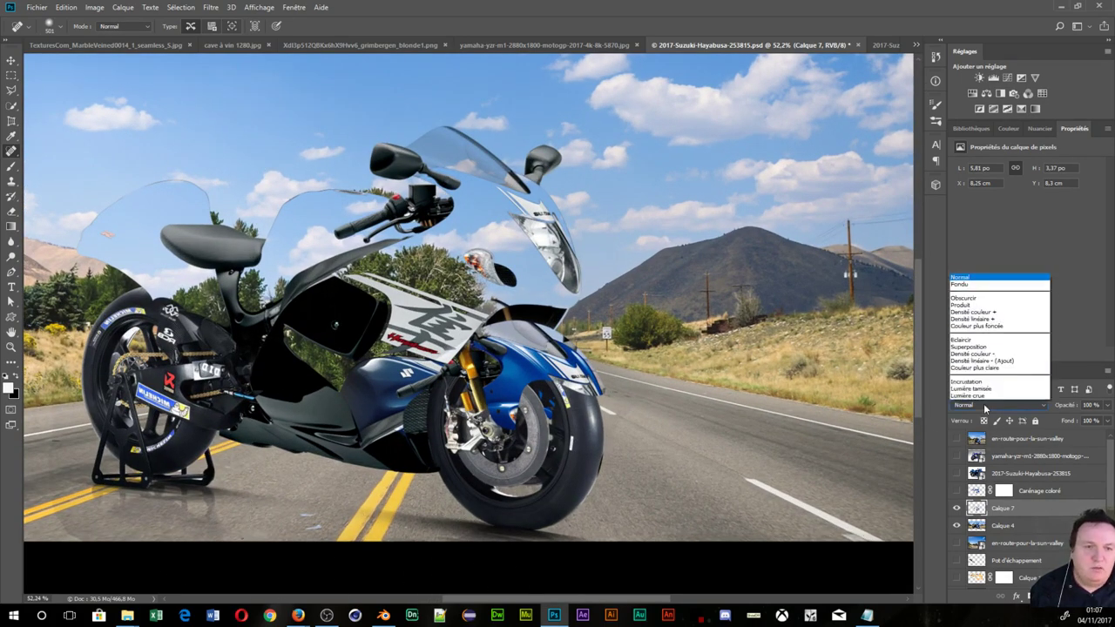
click(976, 389)
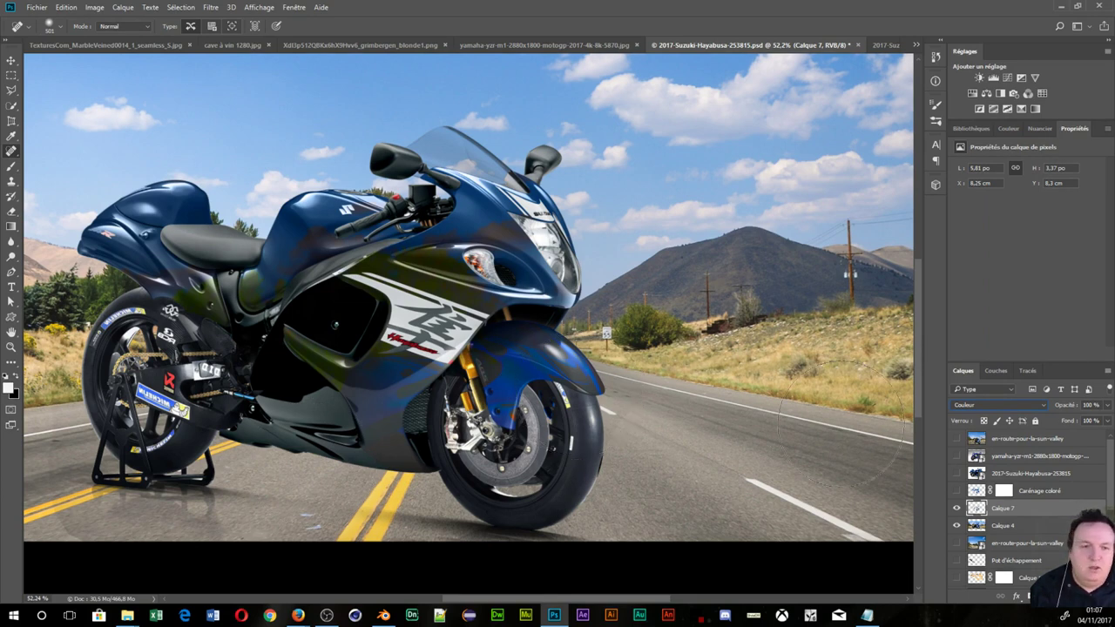
click(96, 7)
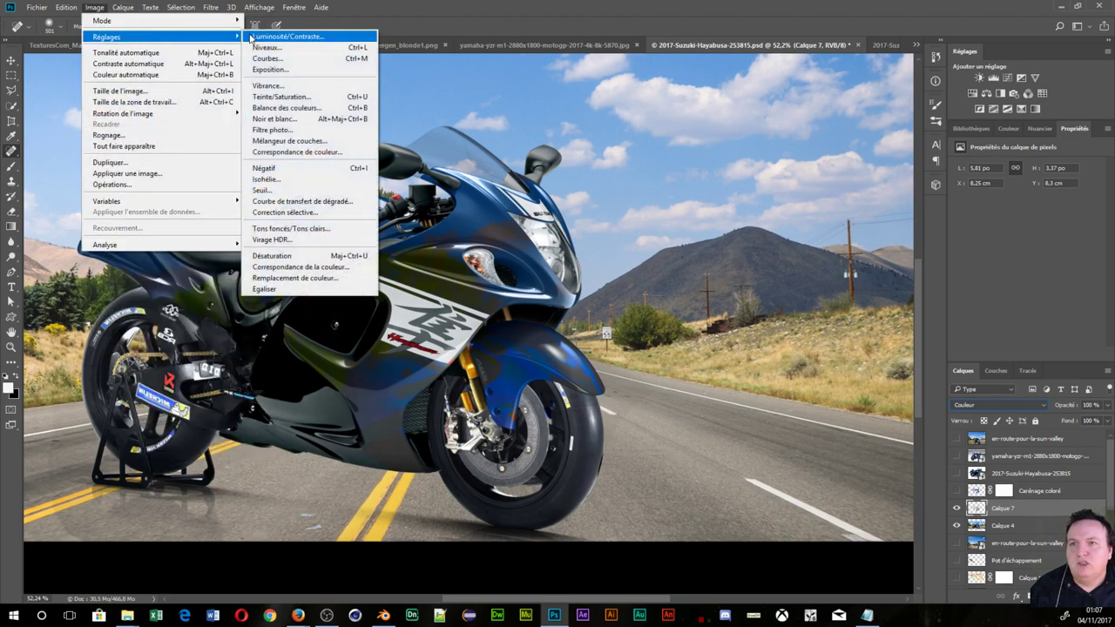
- Apply a Teinte/Saturation adjustment with Saturation +90 to Calque 7
click(324, 96)
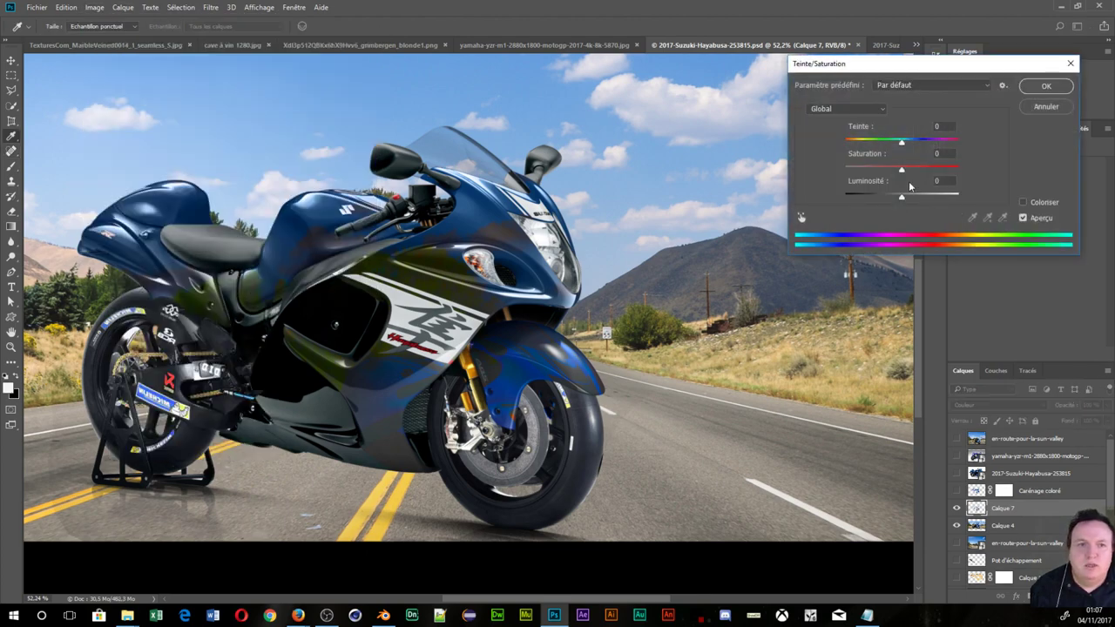
drag(901, 168, 955, 170)
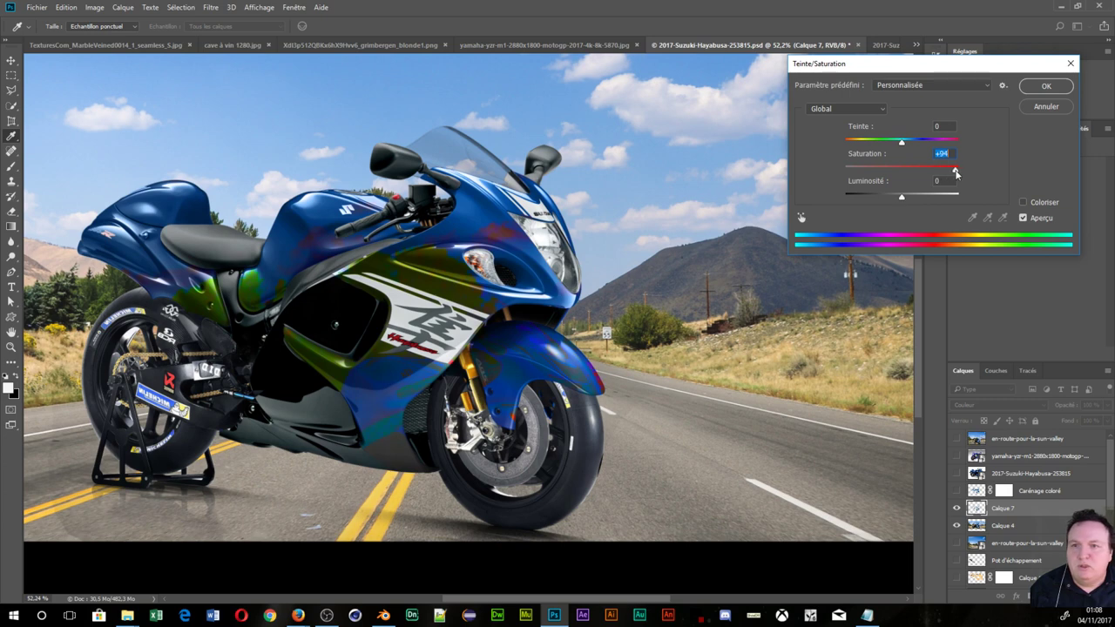
drag(955, 171, 954, 176)
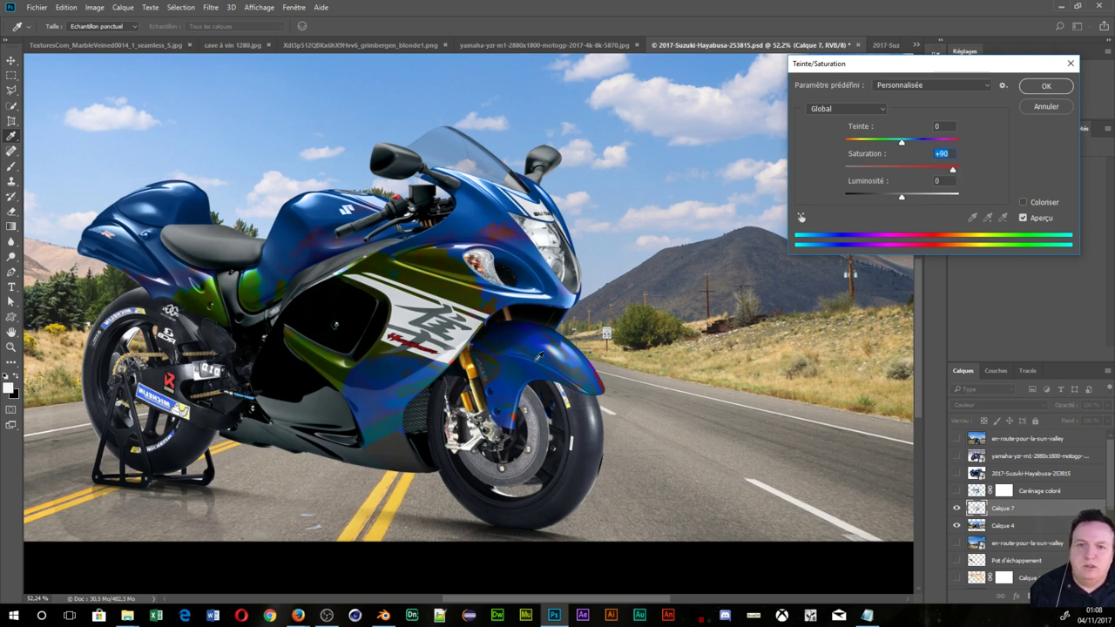
click(338, 387)
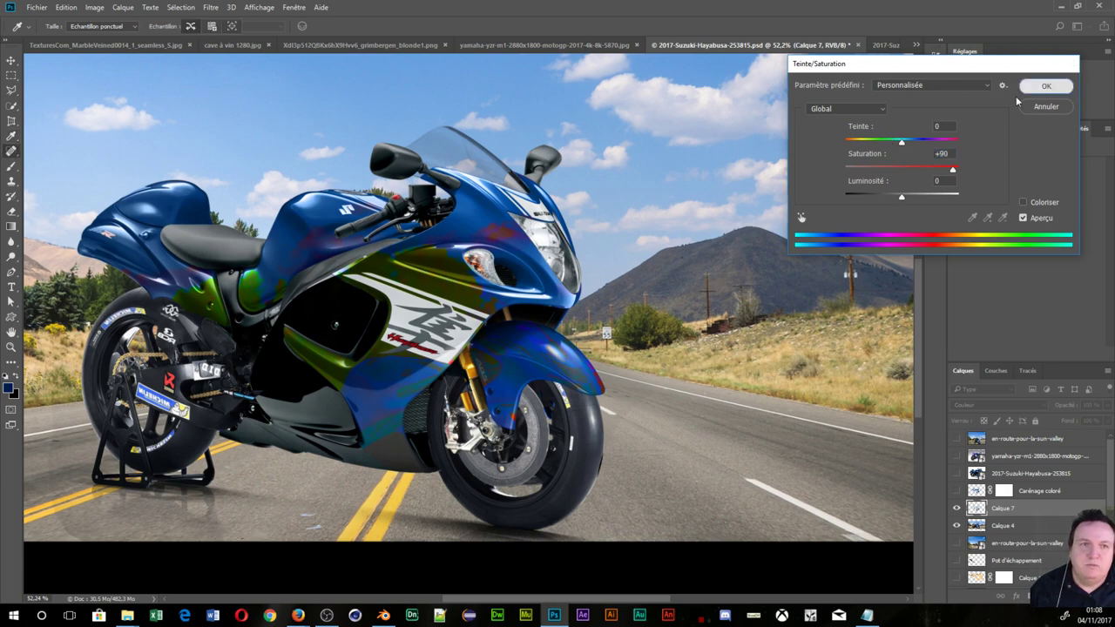
click(1041, 87)
key(b)
scroll(788, 365, down, 2)
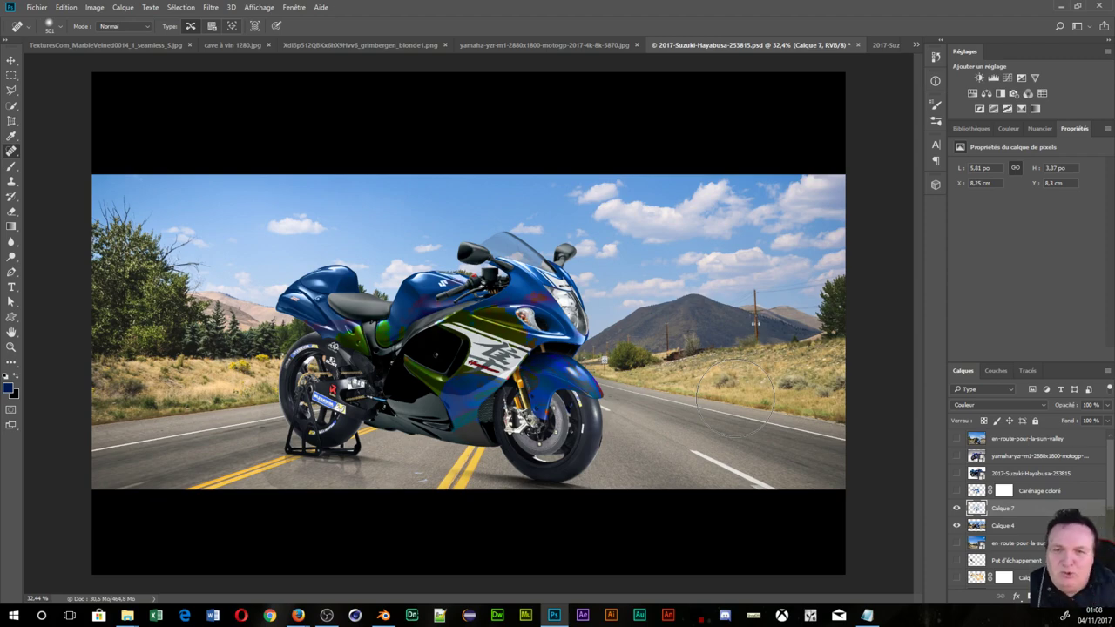
key(ctrl+0)
scroll(662, 487, up, 3)
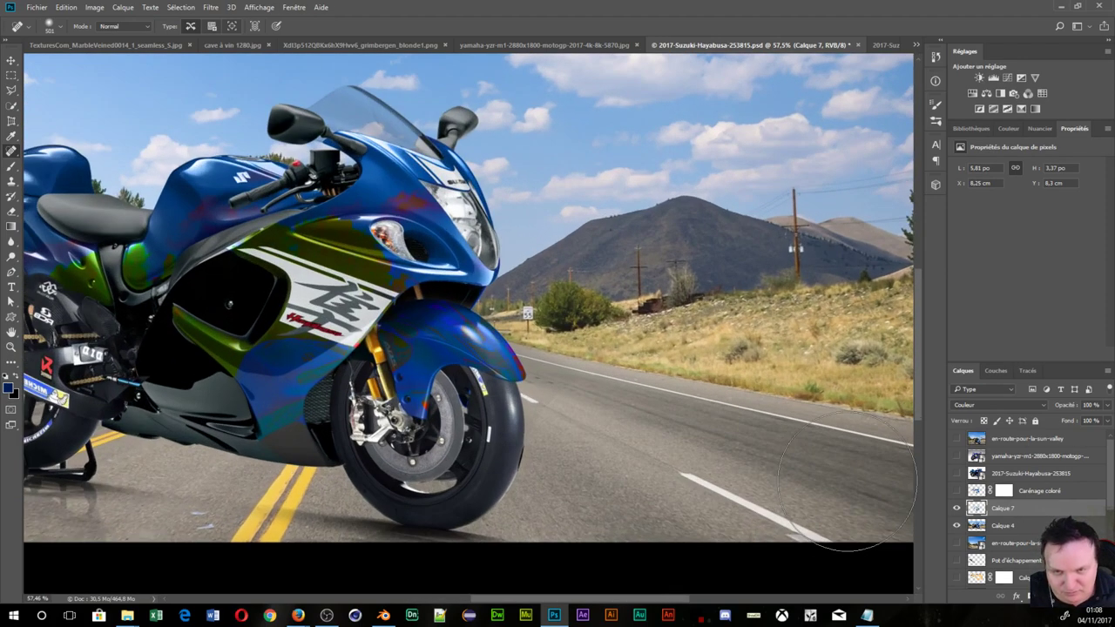
scroll(392, 449, up, 2)
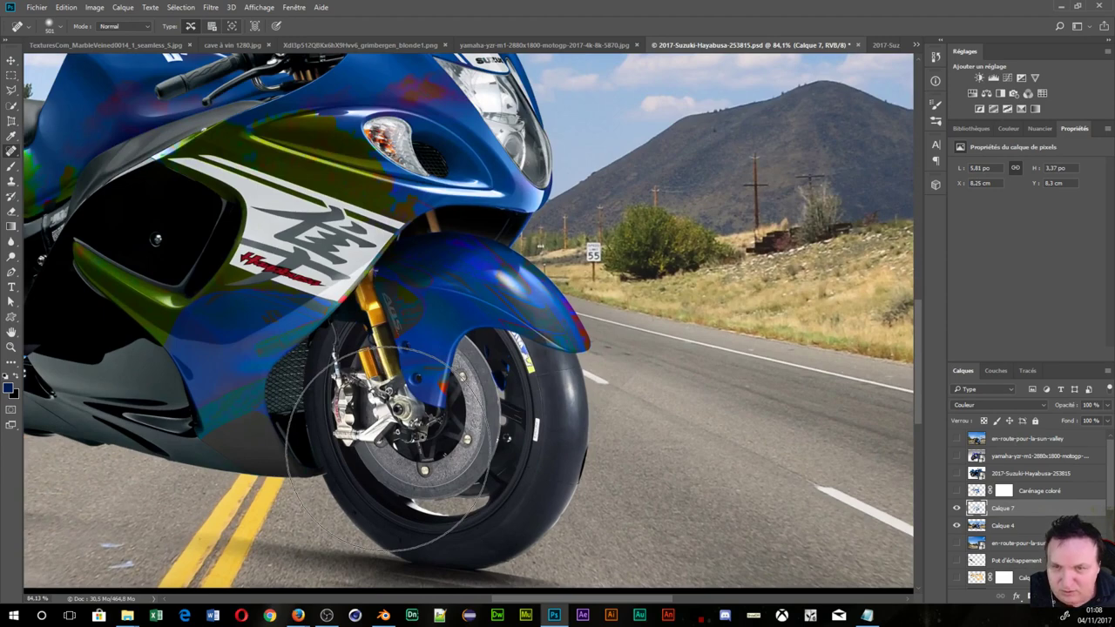
scroll(388, 448, down, 1)
scroll(366, 410, down, 1)
scroll(339, 348, down, 1)
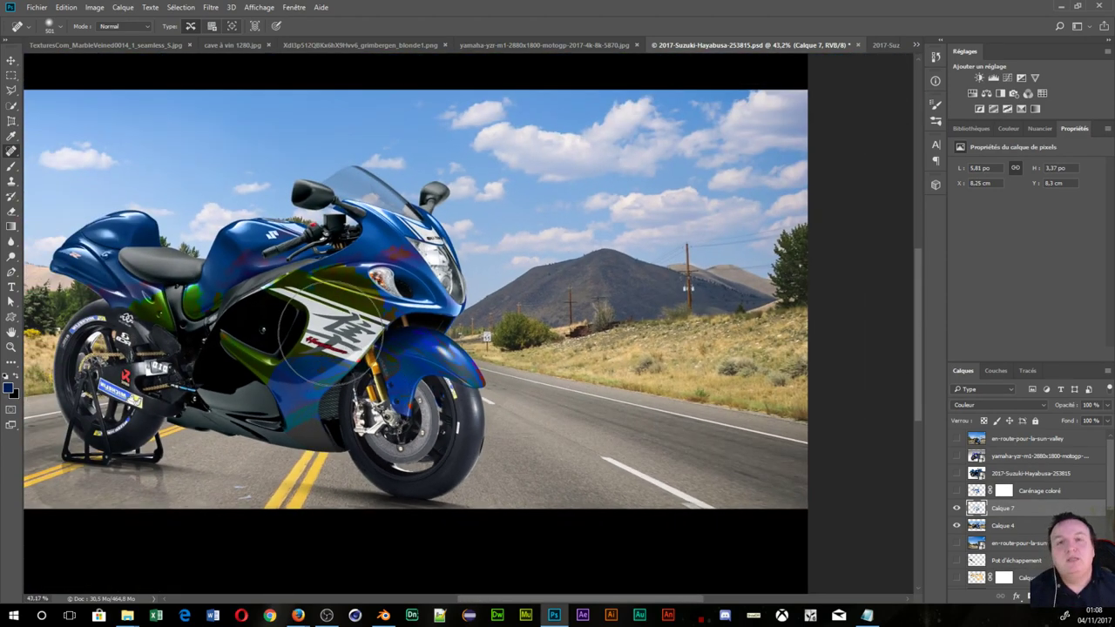